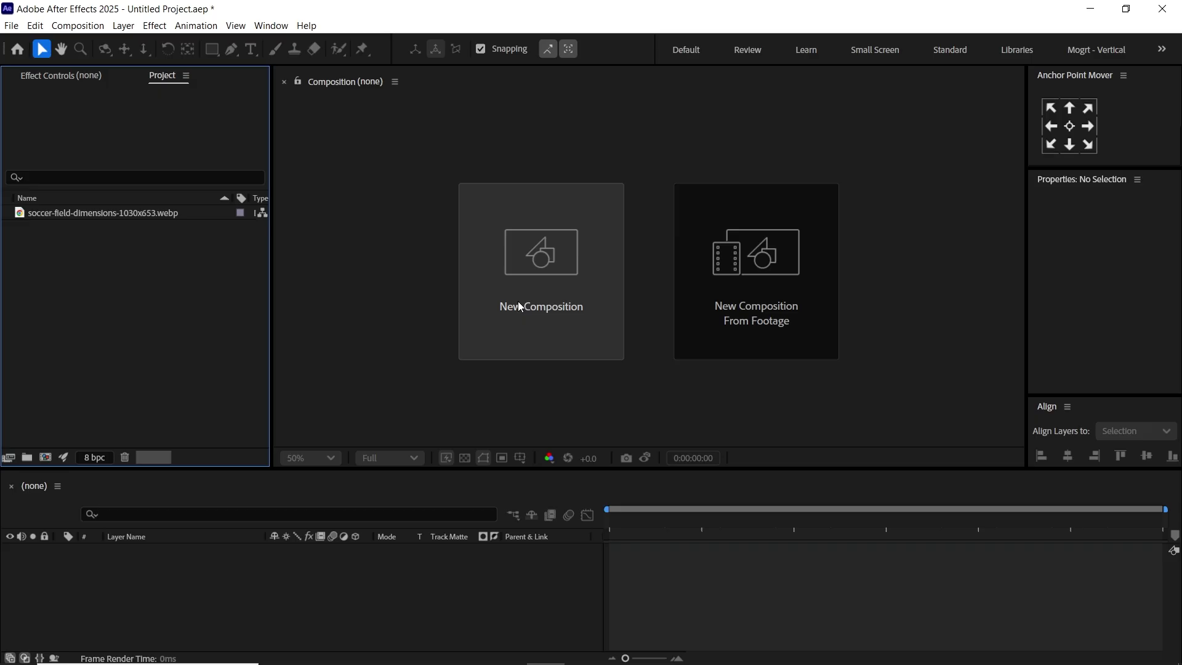
Create a 1920 × 1080 composition at 23.976 fps, lasting 10 seconds, and add the soccer-field-dimensions image to it as a layer
{"action": "left_click", "coordinate": [552, 301]}
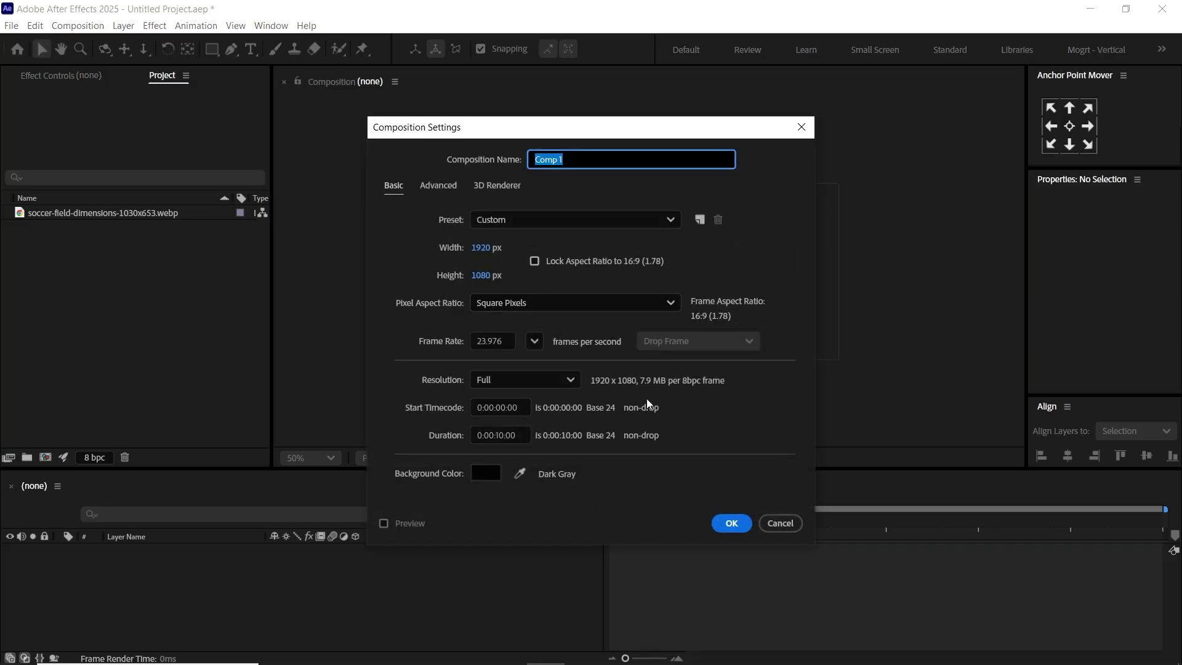
{"action": "left_click", "coordinate": [727, 519]}
{"action": "left_click_drag", "start_coordinate": [150, 228], "coordinate": [268, 614]}
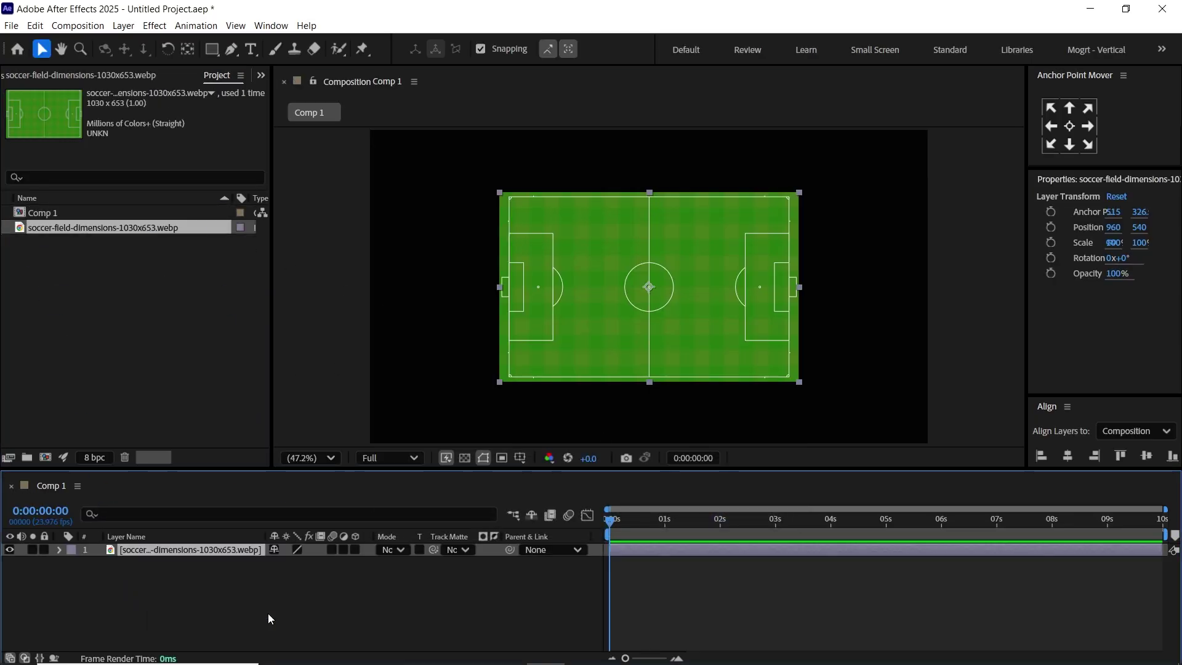
Scale the soccer field image layer to 150% and lock it as a tracing reference
{"action": "key", "text": "s"}
{"action": "left_click_drag", "start_coordinate": [293, 564], "coordinate": [341, 565]}
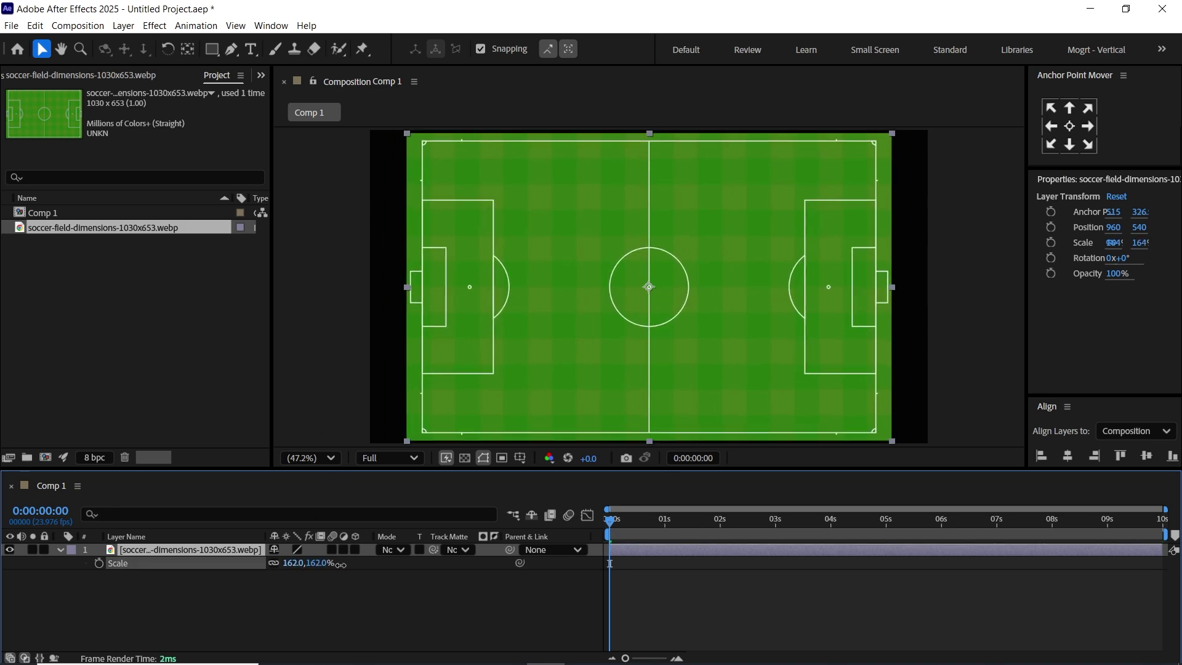
{"action": "left_click", "coordinate": [300, 561]}
{"action": "type", "text": "150"}
{"action": "key", "text": "Return"}
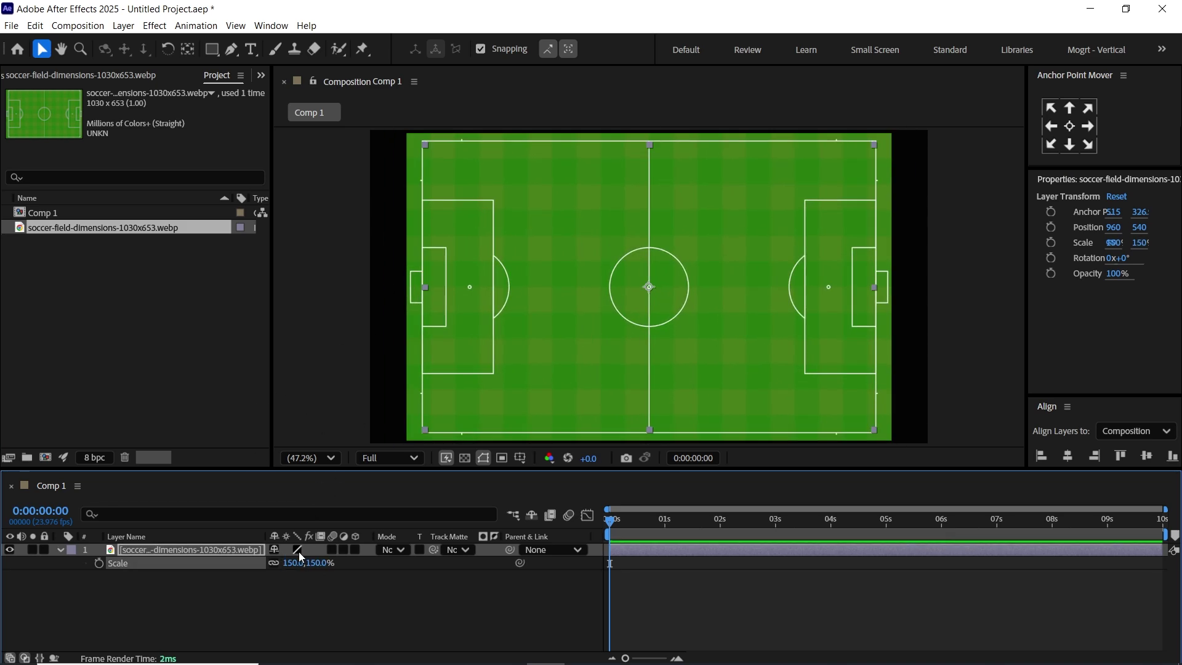
{"action": "left_click", "coordinate": [45, 549]}
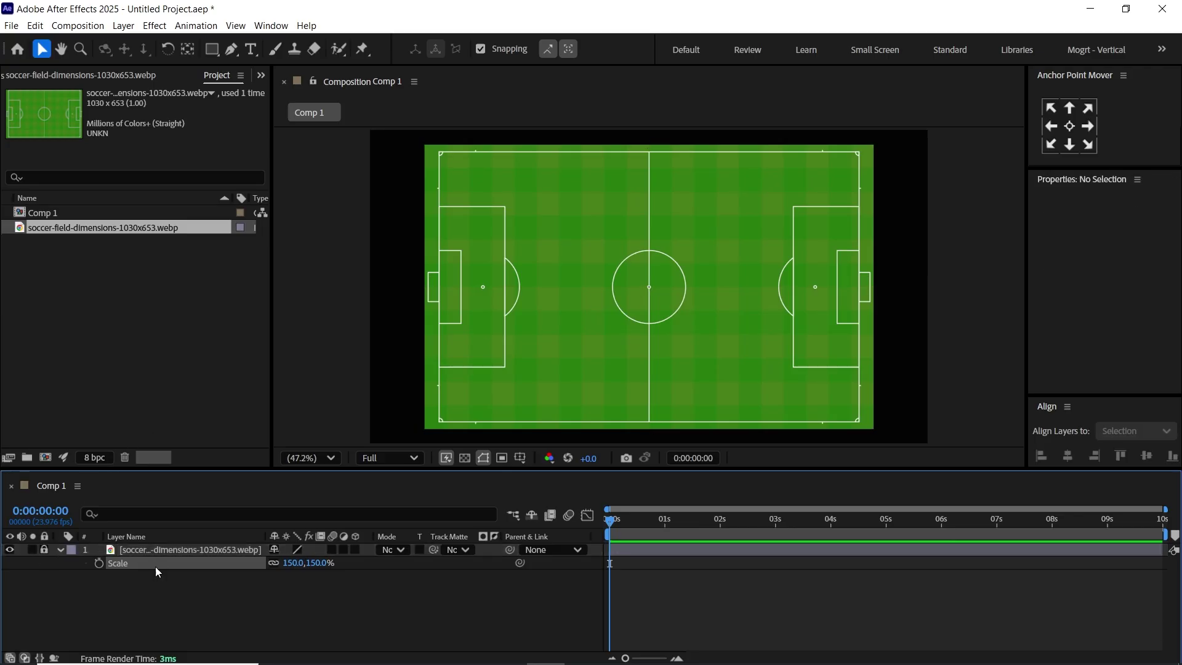
Add a composition-sized rectangle on a new shape layer and set its fill to None
{"action": "left_click", "coordinate": [213, 50]}
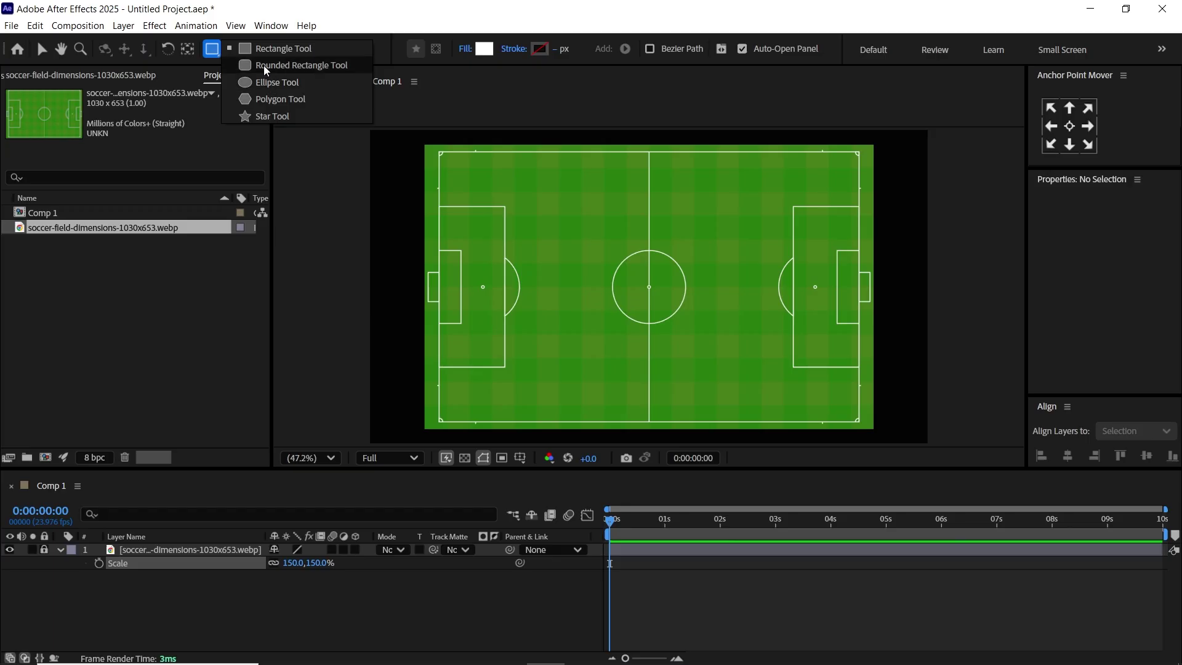
{"action": "left_click", "coordinate": [257, 49]}
{"action": "double_click", "coordinate": [212, 49]}
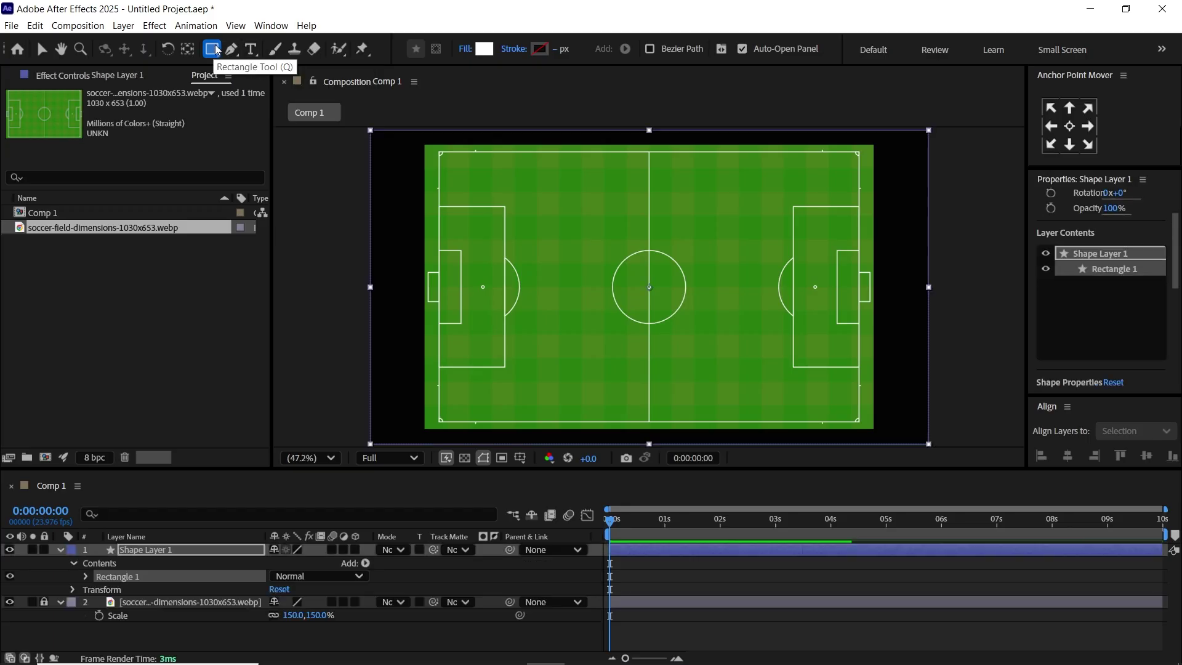
{"action": "key", "text": "v"}
{"action": "left_click", "coordinate": [598, 48]}
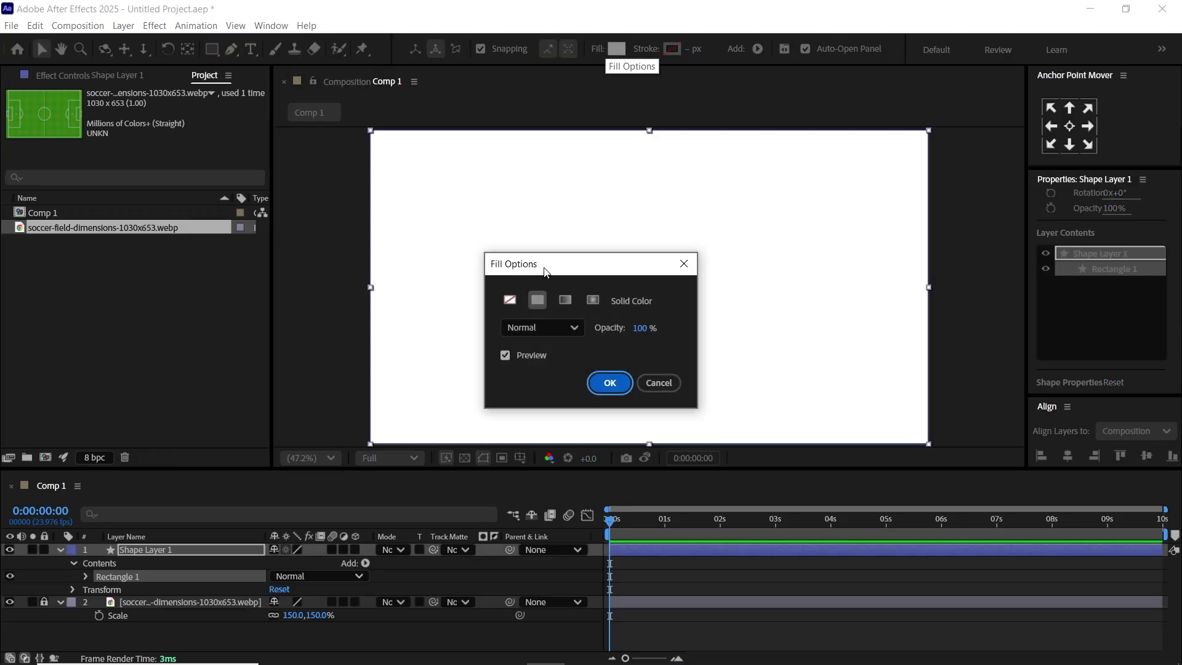
{"action": "left_click", "coordinate": [512, 301]}
{"action": "left_click", "coordinate": [609, 381]}
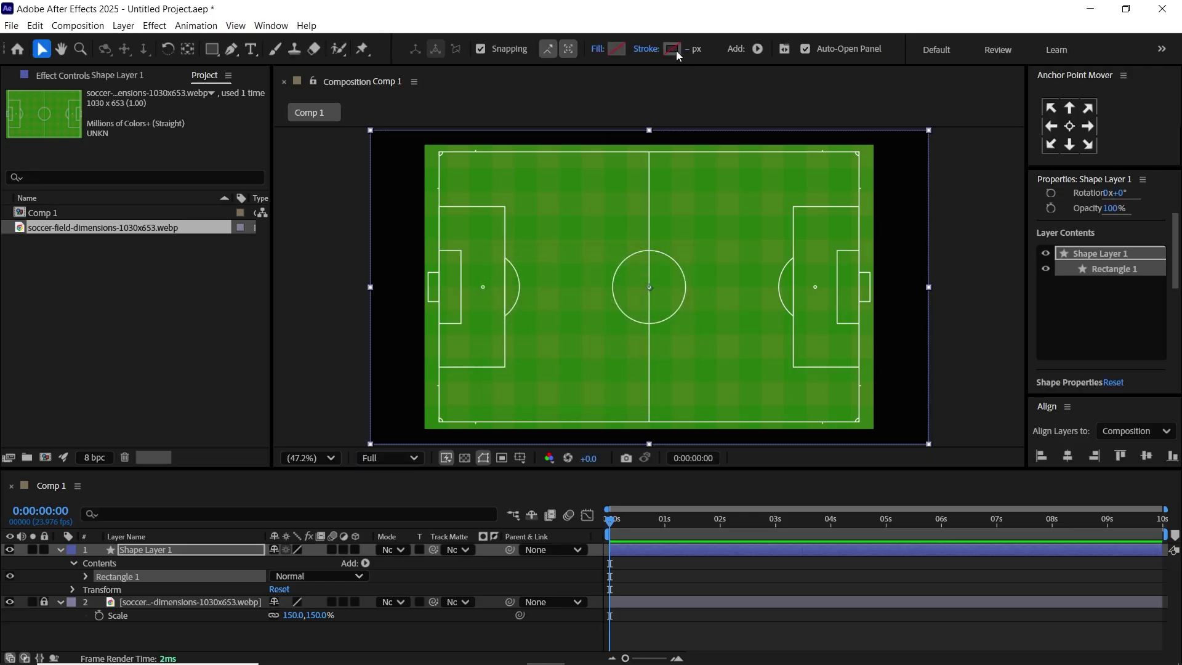
Give the rectangle a solid orange stroke 5 px wide
{"action": "left_click", "coordinate": [674, 49]}
{"action": "mouse_move", "coordinate": [578, 297]}
{"action": "left_mouse_down"}
{"action": "mouse_move", "coordinate": [570, 272]}
{"action": "mouse_move", "coordinate": [462, 253]}
{"action": "mouse_move", "coordinate": [578, 290]}
{"action": "mouse_move", "coordinate": [567, 277]}
{"action": "left_mouse_up"}
{"action": "left_click", "coordinate": [744, 247]}
{"action": "left_click", "coordinate": [694, 48]}
{"action": "type", "text": "5"}
{"action": "key", "text": "Return"}
Resize the rectangle path to 1448 × 928 so it matches the outer boundary line of the reference field
{"action": "left_click", "coordinate": [94, 575]}
{"action": "left_click", "coordinate": [134, 590]}
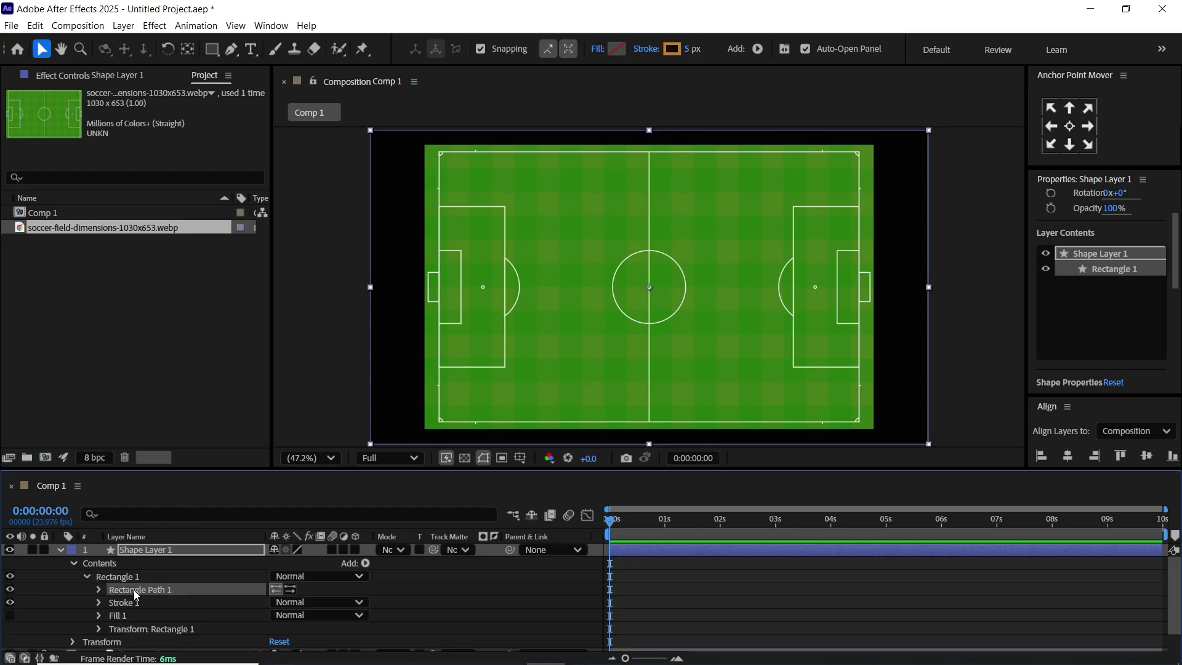
{"action": "left_click", "coordinate": [99, 589]}
{"action": "left_click_drag", "start_coordinate": [296, 606], "coordinate": [326, 602]}
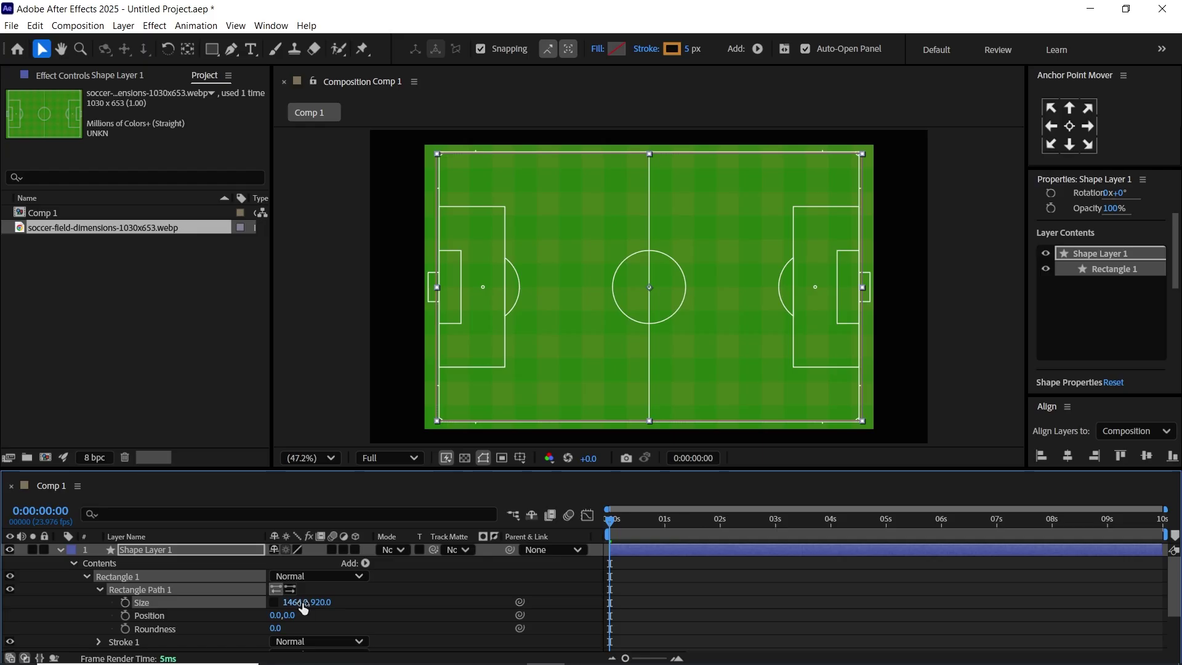
{"action": "left_click_drag", "start_coordinate": [289, 602], "coordinate": [328, 603]}
{"action": "key", "text": "ctrl+shift+a"}
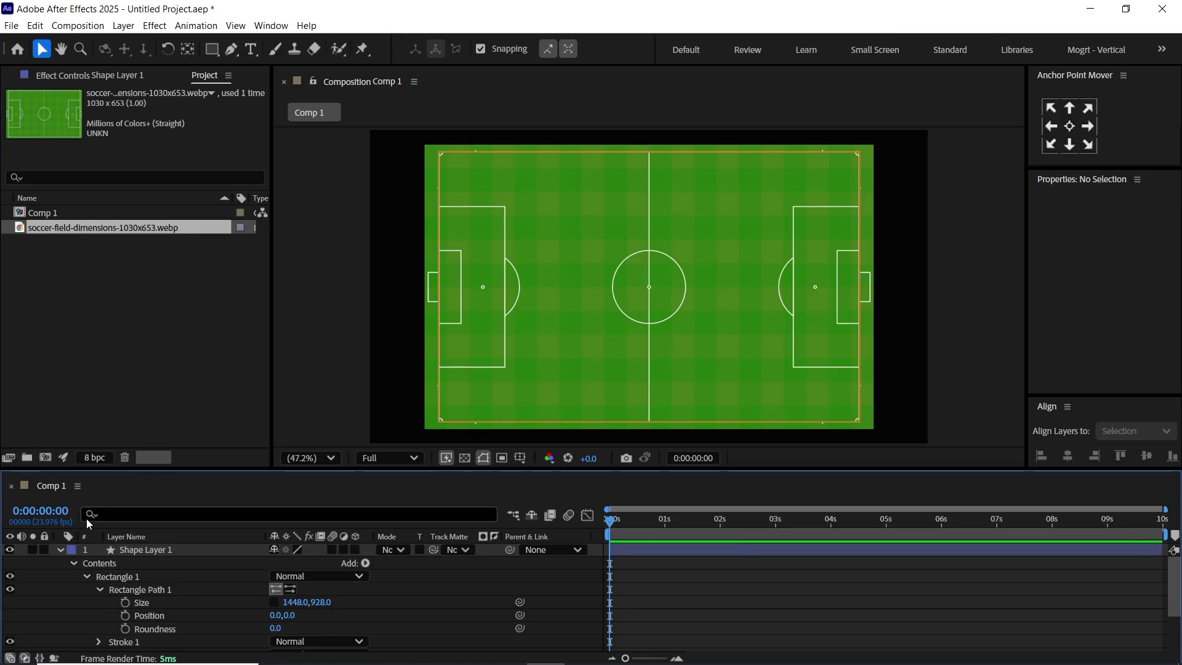
{"action": "left_click", "coordinate": [139, 551]}
{"action": "left_click", "coordinate": [87, 576]}
{"action": "left_click", "coordinate": [110, 576]}
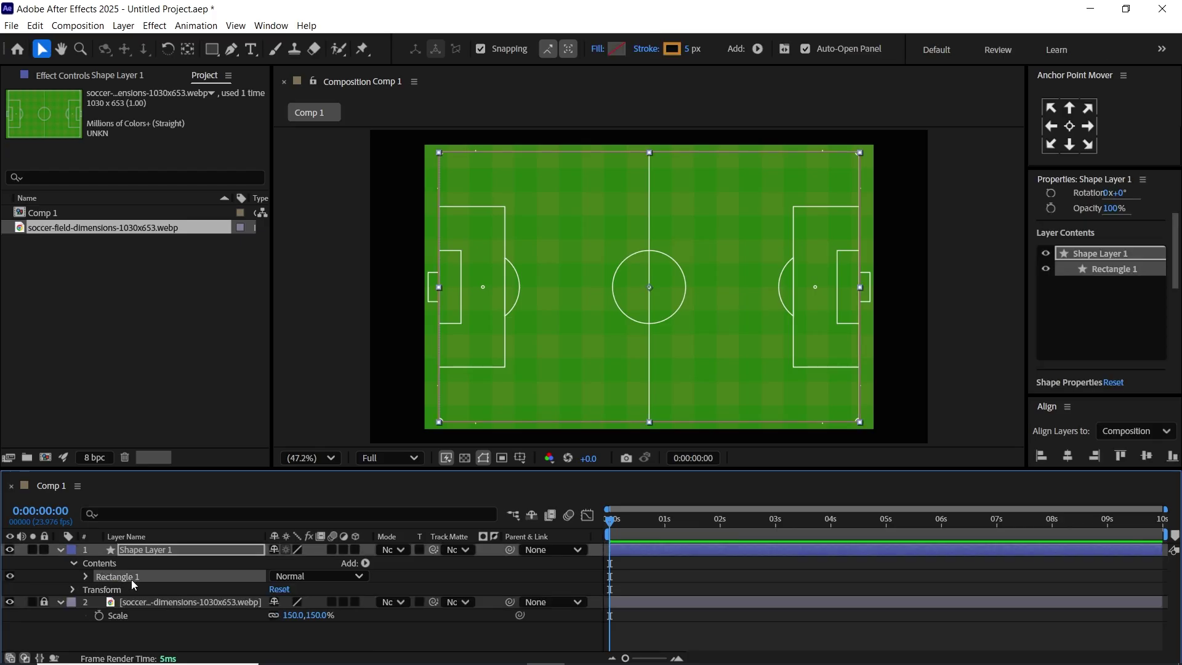
Rename the boundary rectangle group inside the shape layer to "Outer Field Line"
{"action": "left_click_drag", "start_coordinate": [177, 469], "coordinate": [177, 453]}
{"action": "left_click", "coordinate": [162, 534]}
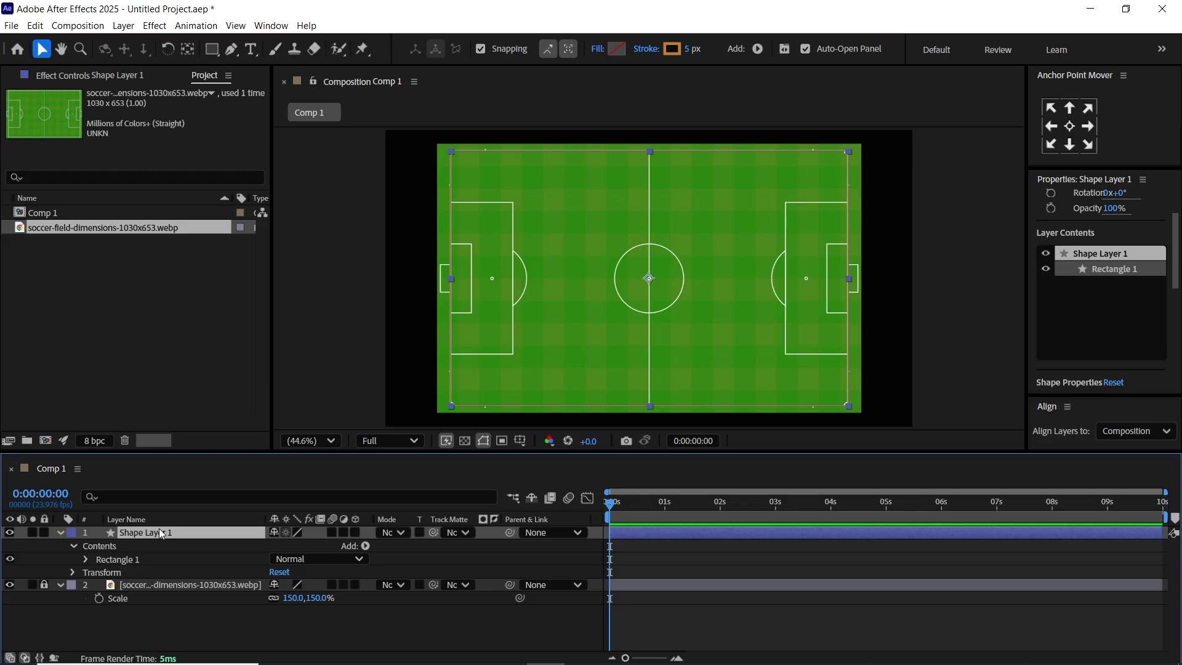
{"action": "left_click", "coordinate": [130, 558]}
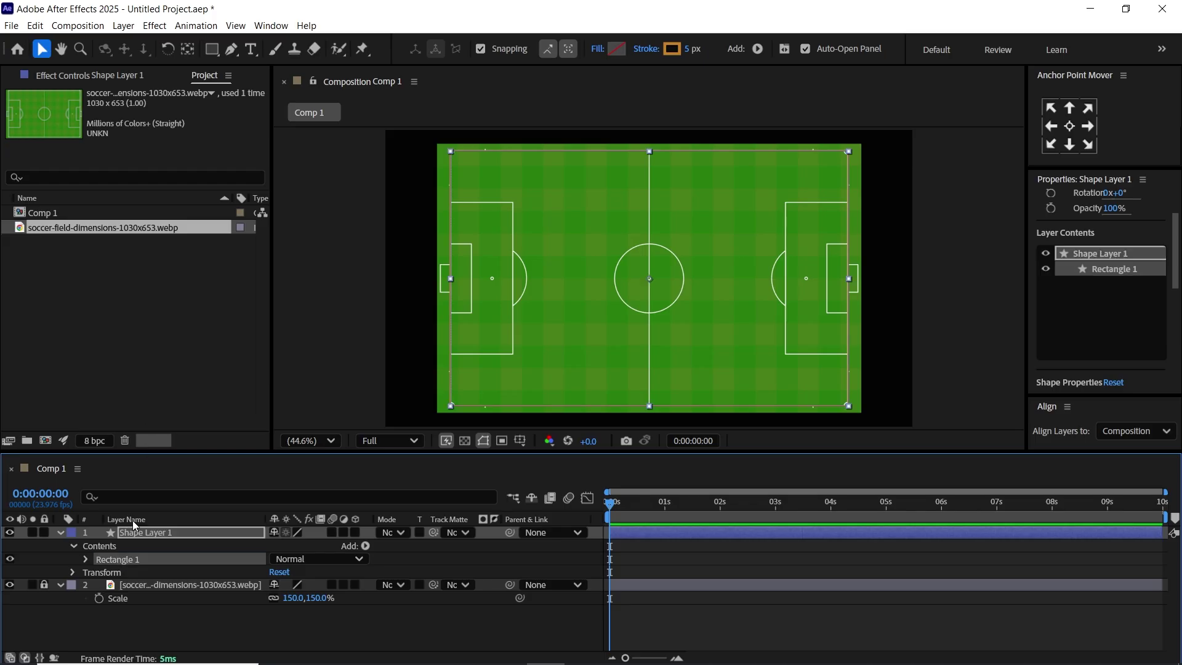
{"action": "key", "text": "Return"}
{"action": "type", "text": "Outer"}
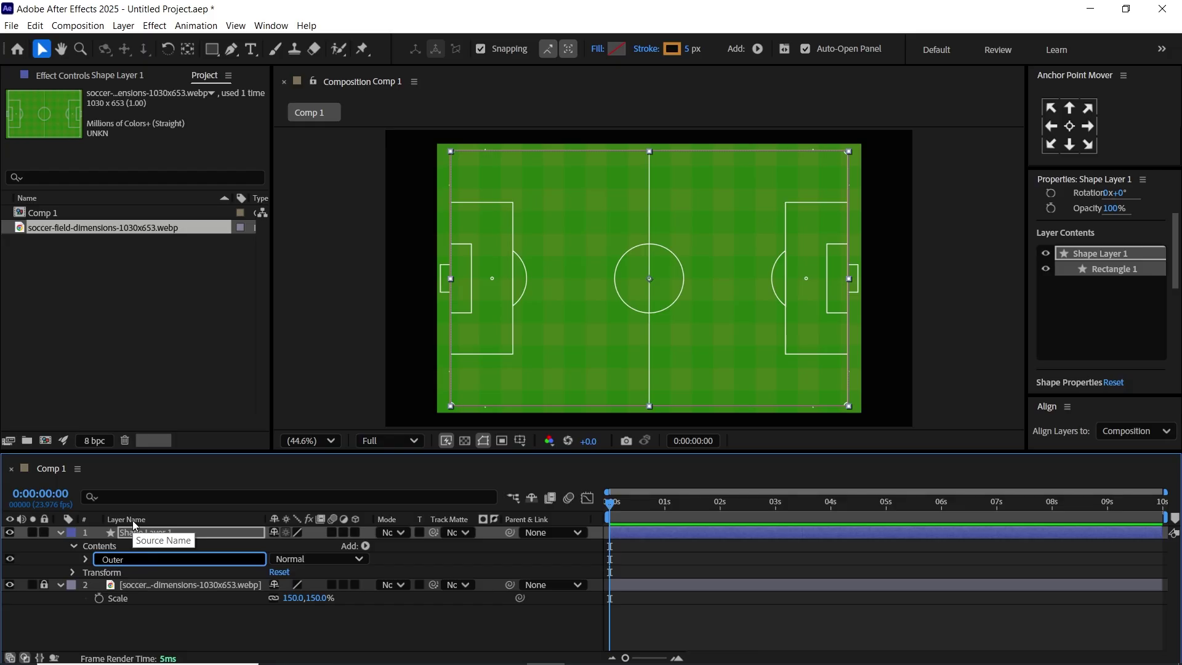
{"action": "type", "text": " Field Line"}
{"action": "key", "text": "Return"}
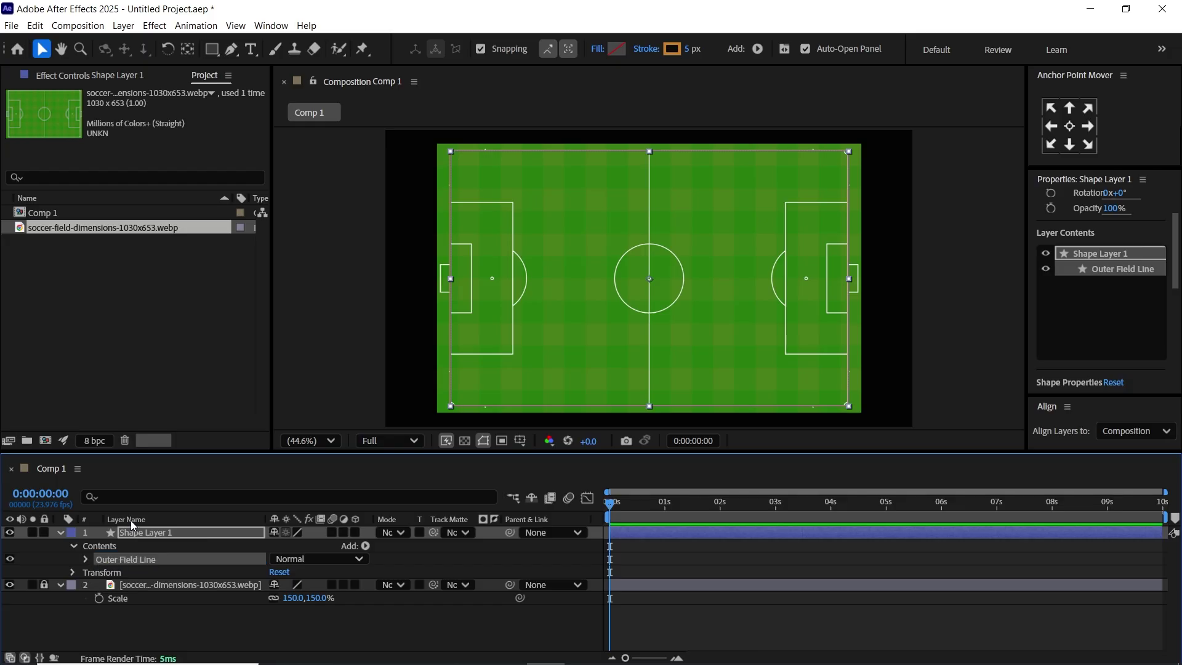
Duplicate the Outer Field Line group and shrink the copy's rectangle path to about 188 × 548
{"action": "left_click", "coordinate": [113, 545]}
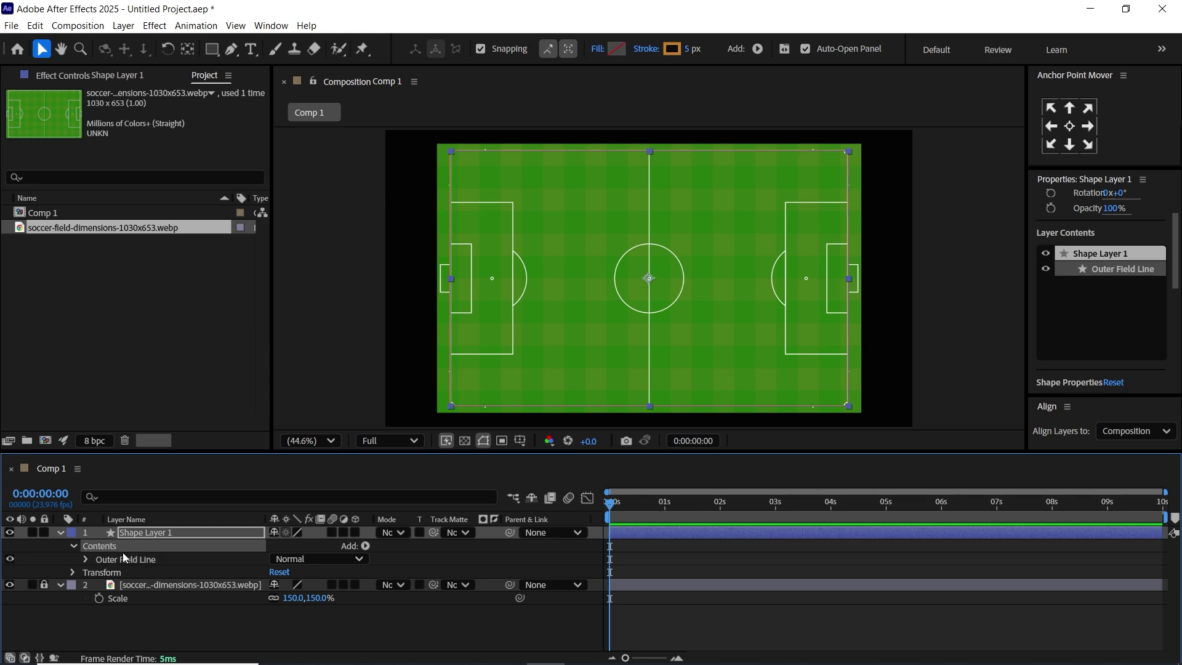
{"action": "left_click", "coordinate": [121, 557]}
{"action": "key", "text": "ctrl+d"}
{"action": "left_click", "coordinate": [85, 572]}
{"action": "left_click", "coordinate": [100, 585]}
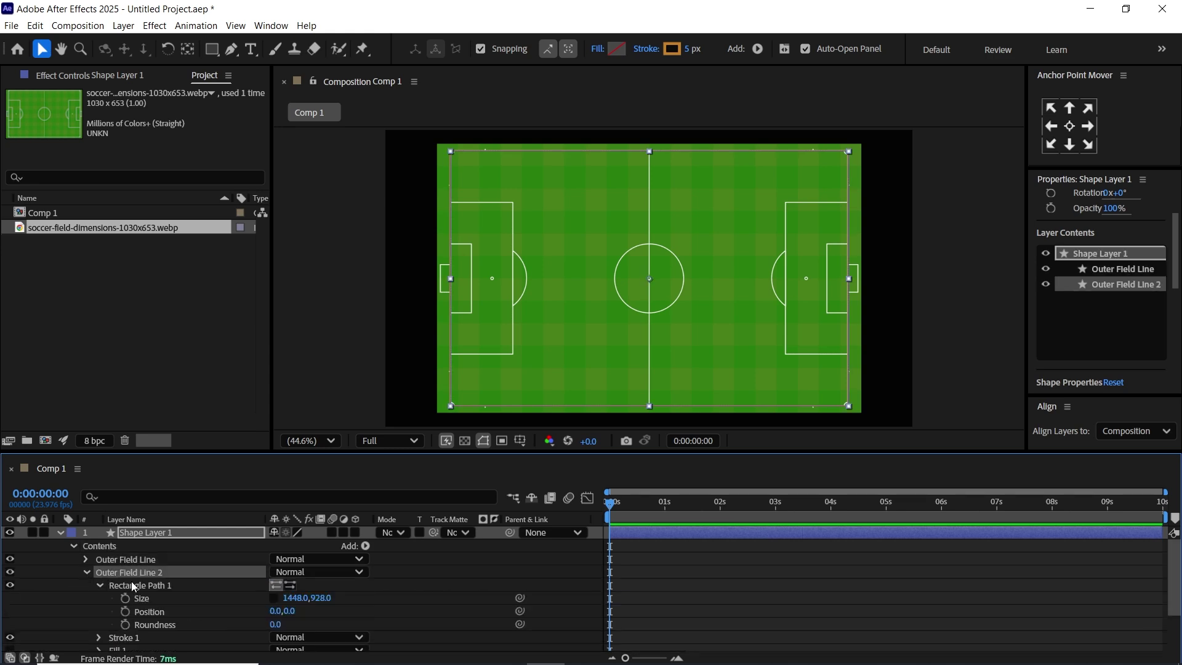
{"action": "mouse_move", "coordinate": [294, 598]}
{"action": "left_mouse_down"}
{"action": "mouse_move", "coordinate": [178, 599]}
{"action": "mouse_move", "coordinate": [302, 598]}
{"action": "mouse_move", "coordinate": [288, 598]}
{"action": "left_mouse_up"}
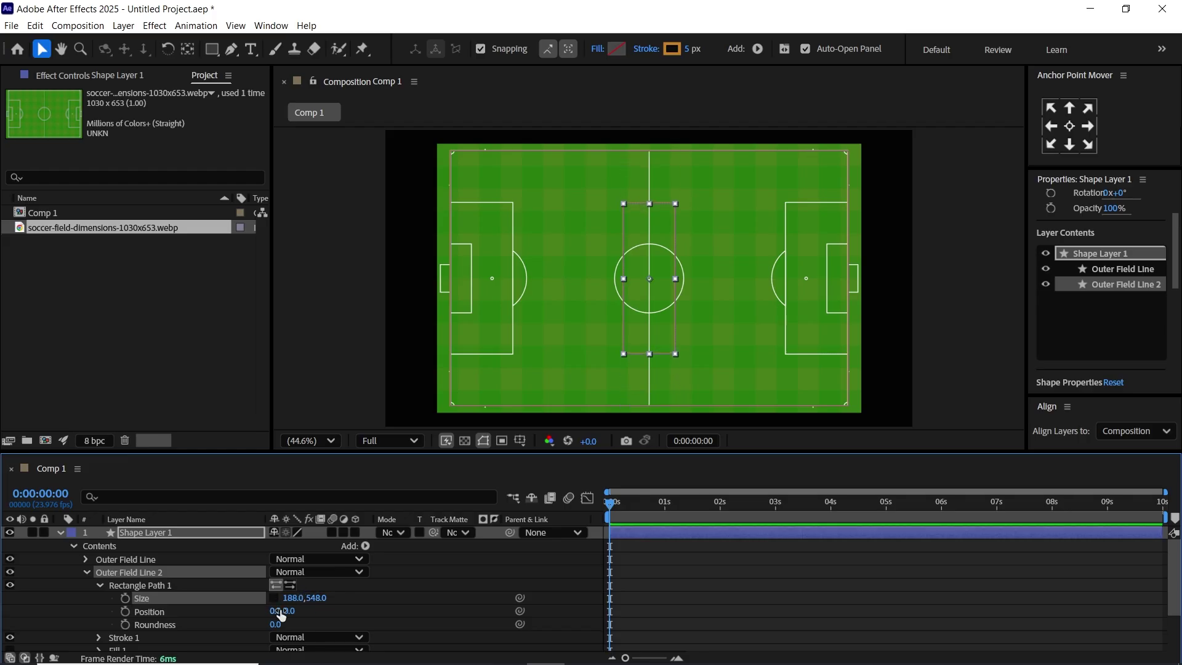
Move the duplicated rectangle path to position -609, 0, over the left penalty area of the reference field
{"action": "left_click_drag", "start_coordinate": [277, 612], "coordinate": [223, 610]}
{"action": "scroll", "coordinate": [372, 383], "scroll_direction": "up", "scroll_amount": 1}
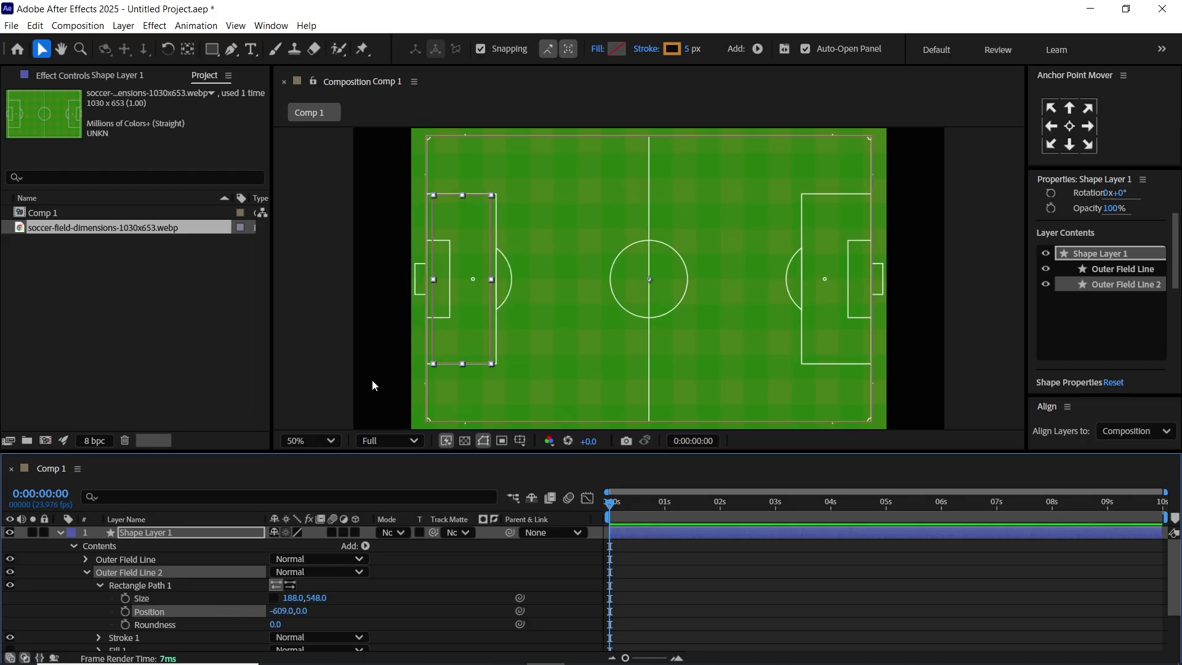
{"action": "key", "text": "space"}
{"action": "left_click_drag", "start_coordinate": [528, 220], "coordinate": [568, 234]}
{"action": "scroll", "coordinate": [572, 193], "scroll_direction": "up", "scroll_amount": 2}
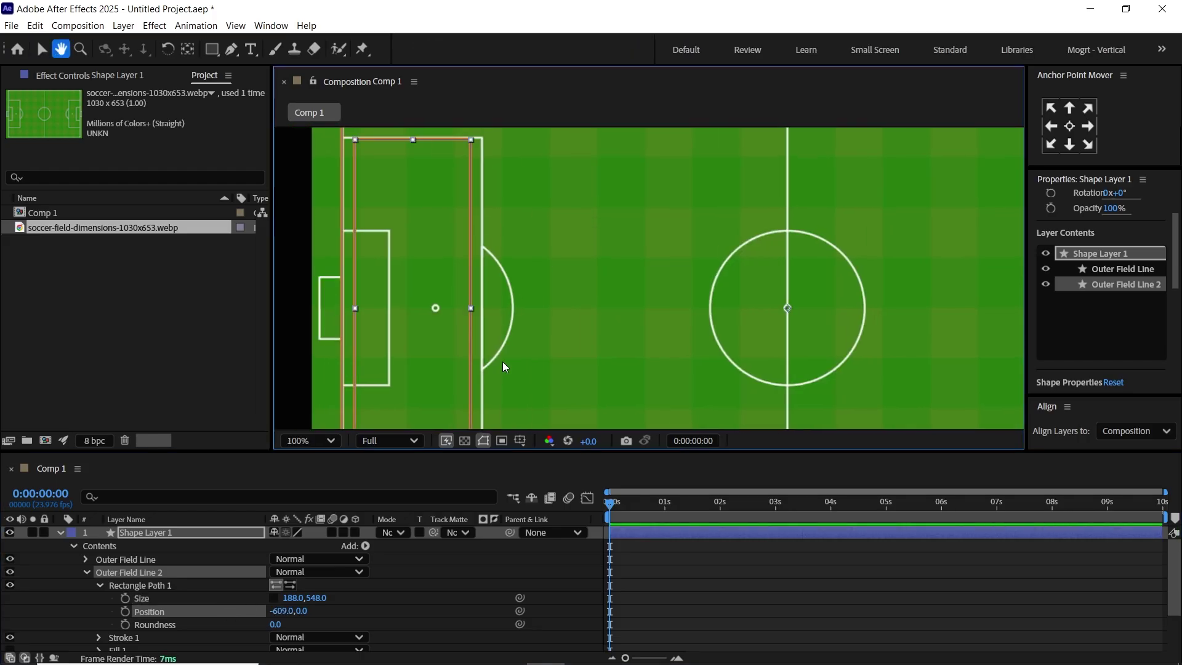
{"action": "left_click_drag", "start_coordinate": [534, 452], "coordinate": [535, 526]}
{"action": "key", "text": "space"}
{"action": "left_click_drag", "start_coordinate": [569, 415], "coordinate": [587, 383]}
{"action": "left_click_drag", "start_coordinate": [877, 527], "coordinate": [870, 502]}
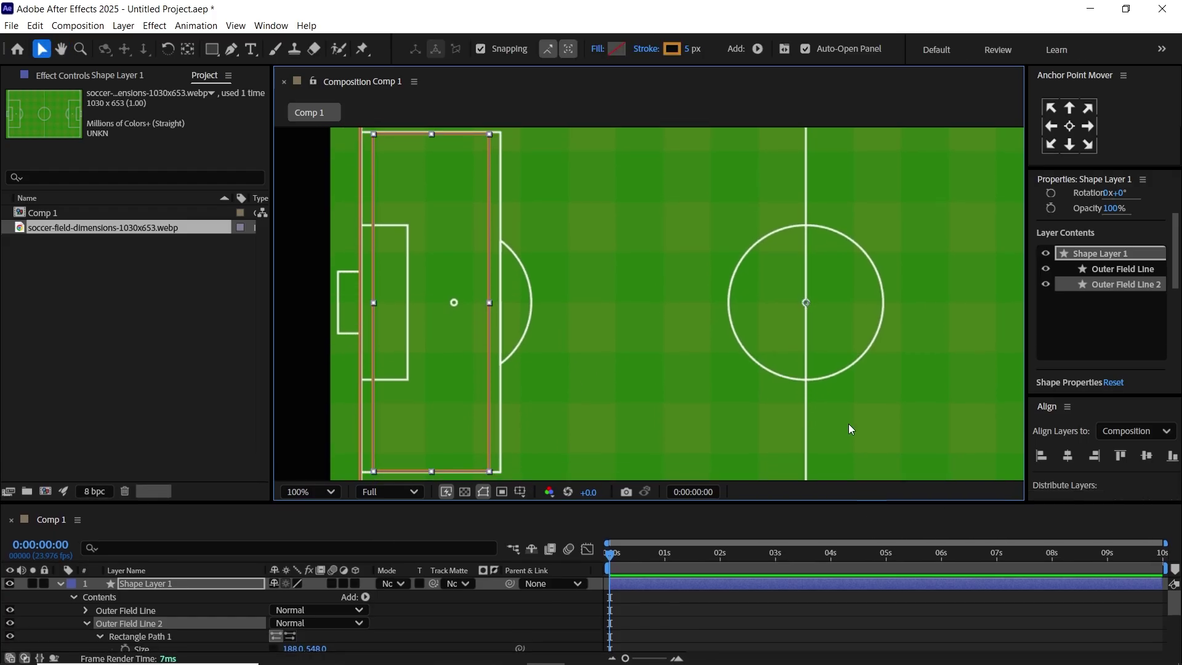
{"action": "left_click", "coordinate": [316, 493]}
{"action": "left_click", "coordinate": [324, 343]}
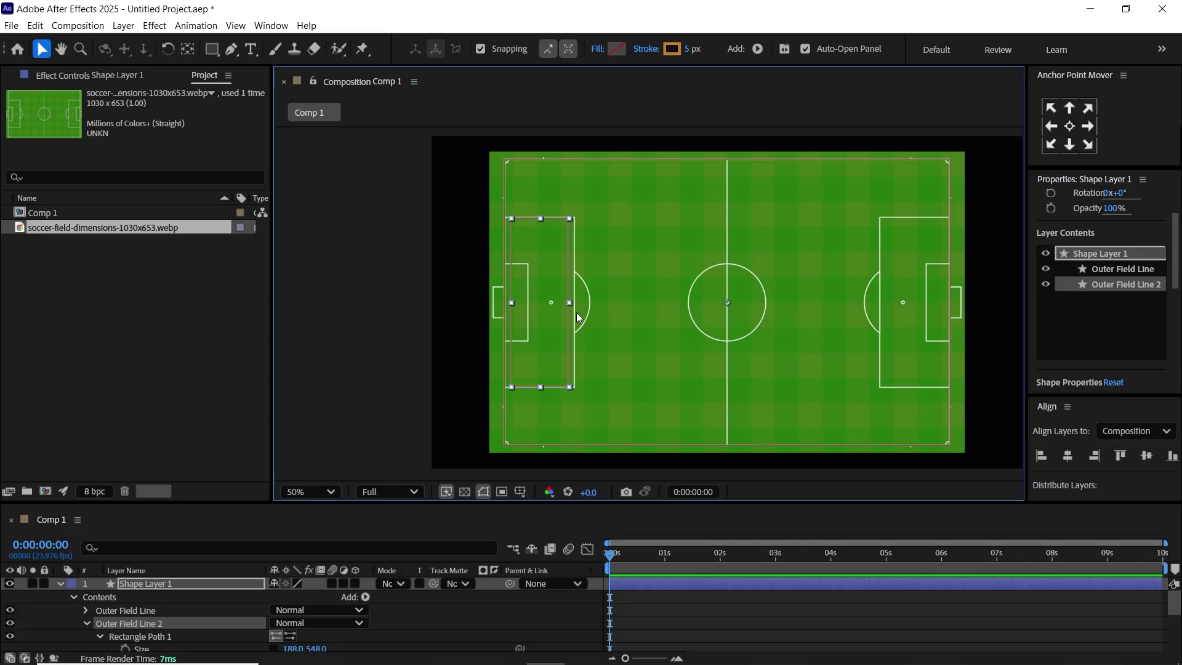
{"action": "key", "text": "space"}
{"action": "left_click_drag", "start_coordinate": [578, 360], "coordinate": [490, 349]}
Set the duplicated rectangle path's size to 230 × 550 to match the left penalty box
{"action": "left_click_drag", "start_coordinate": [454, 502], "coordinate": [455, 432]}
{"action": "mouse_move", "coordinate": [322, 577]}
{"action": "left_mouse_down"}
{"action": "mouse_move", "coordinate": [296, 580]}
{"action": "mouse_move", "coordinate": [317, 579]}
{"action": "left_mouse_up"}
{"action": "key", "text": "."}
{"action": "left_click_drag", "start_coordinate": [486, 239], "coordinate": [695, 318]}
{"action": "left_click_drag", "start_coordinate": [292, 580], "coordinate": [298, 581]}
{"action": "left_click", "coordinate": [298, 579]}
{"action": "type", "text": "230"}
{"action": "key", "text": "Return"}
{"action": "left_click", "coordinate": [319, 577]}
{"action": "type", "text": "550"}
{"action": "key", "text": "Return"}
{"action": "left_click_drag", "start_coordinate": [628, 241], "coordinate": [624, 214]}
{"action": "left_click_drag", "start_coordinate": [282, 592], "coordinate": [283, 593]}
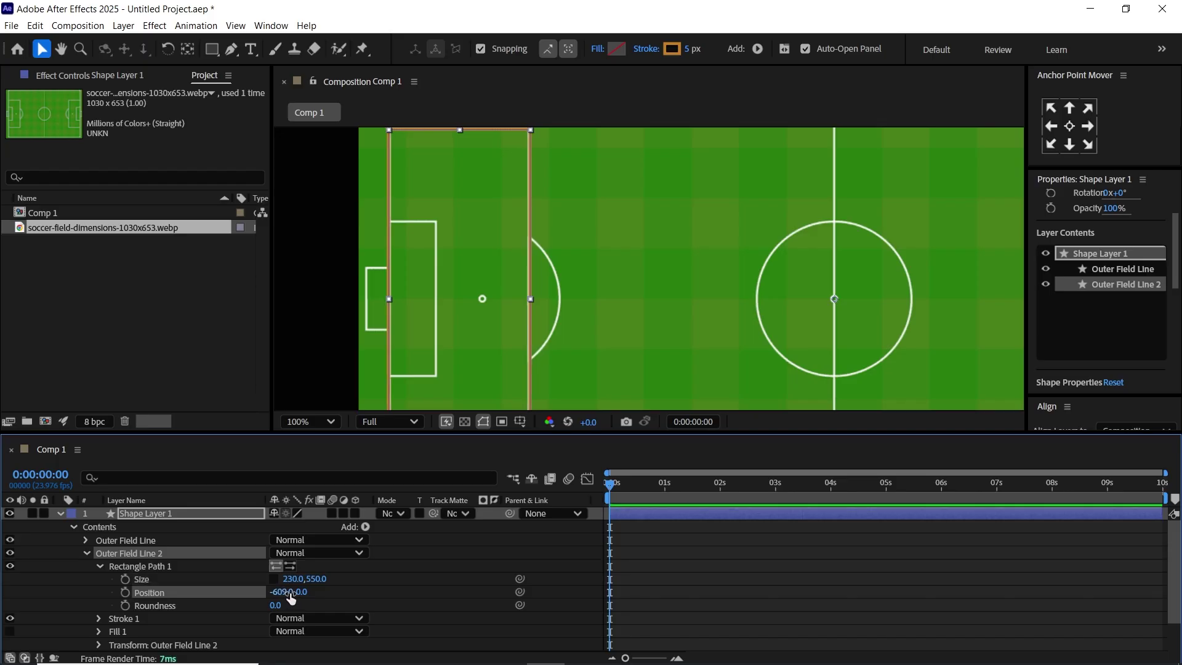
{"action": "mouse_move", "coordinate": [639, 314]}
{"action": "left_mouse_down"}
{"action": "mouse_move", "coordinate": [644, 304]}
{"action": "mouse_move", "coordinate": [648, 313]}
{"action": "left_mouse_up"}
{"action": "key", "text": "v"}
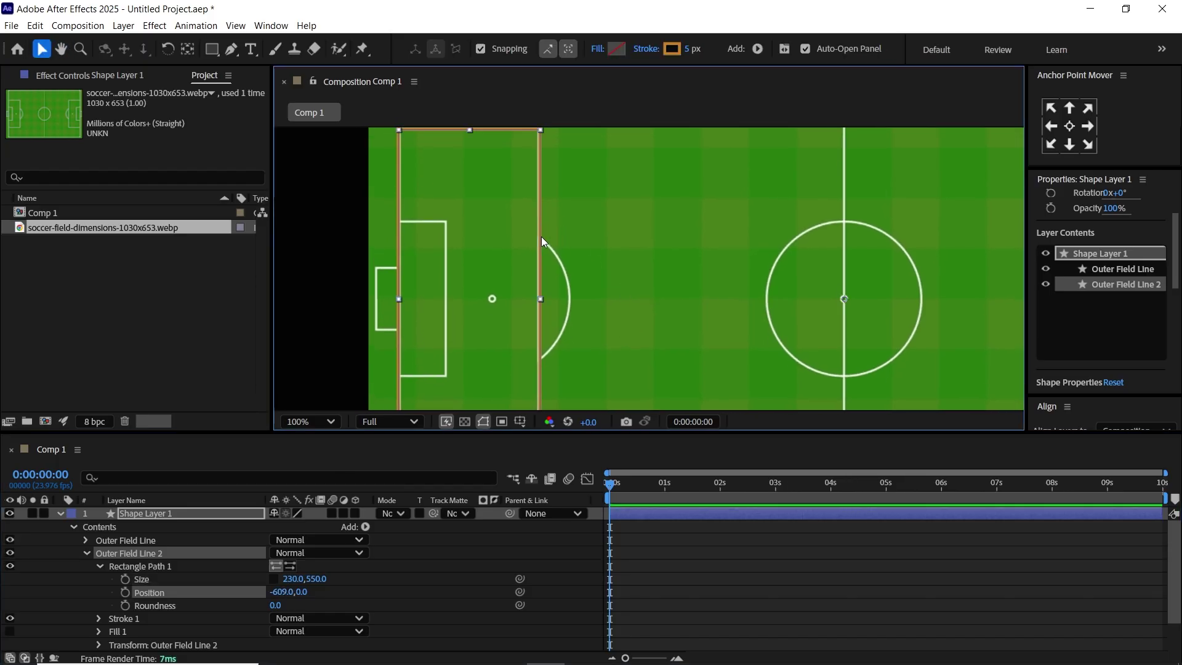
{"action": "left_click", "coordinate": [84, 552]}
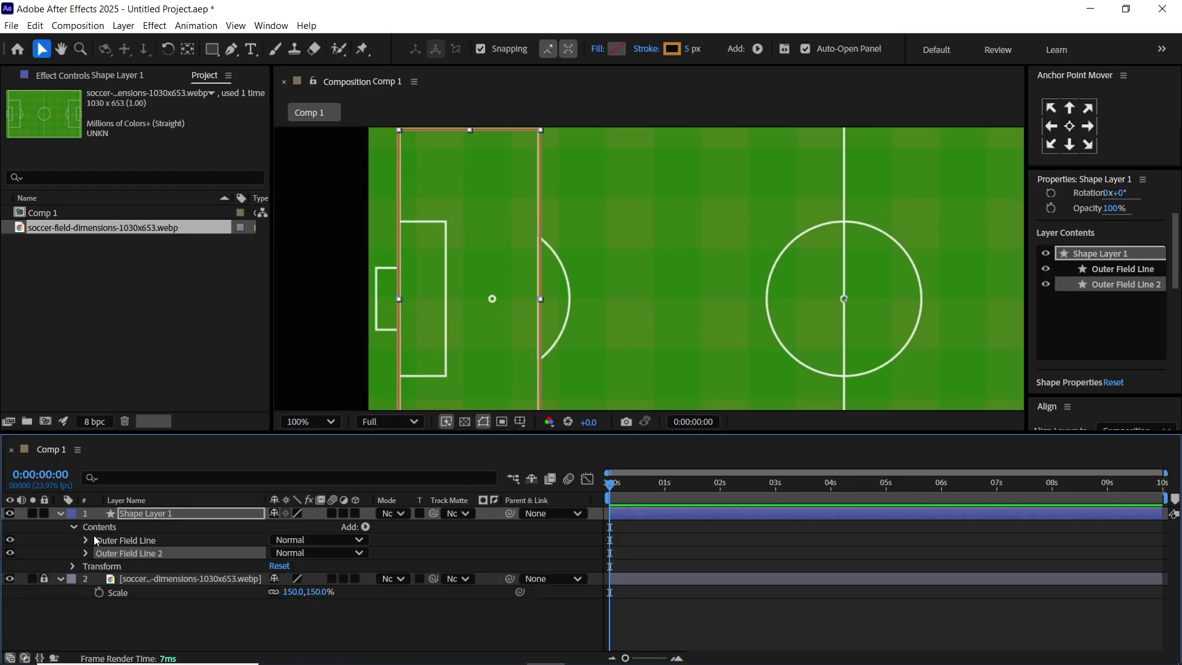
Add a composition-sized ellipse to the contents of Shape Layer 1 with the Ellipse tool
{"action": "left_click", "coordinate": [95, 530]}
{"action": "left_click_drag", "start_coordinate": [217, 50], "coordinate": [259, 81]}
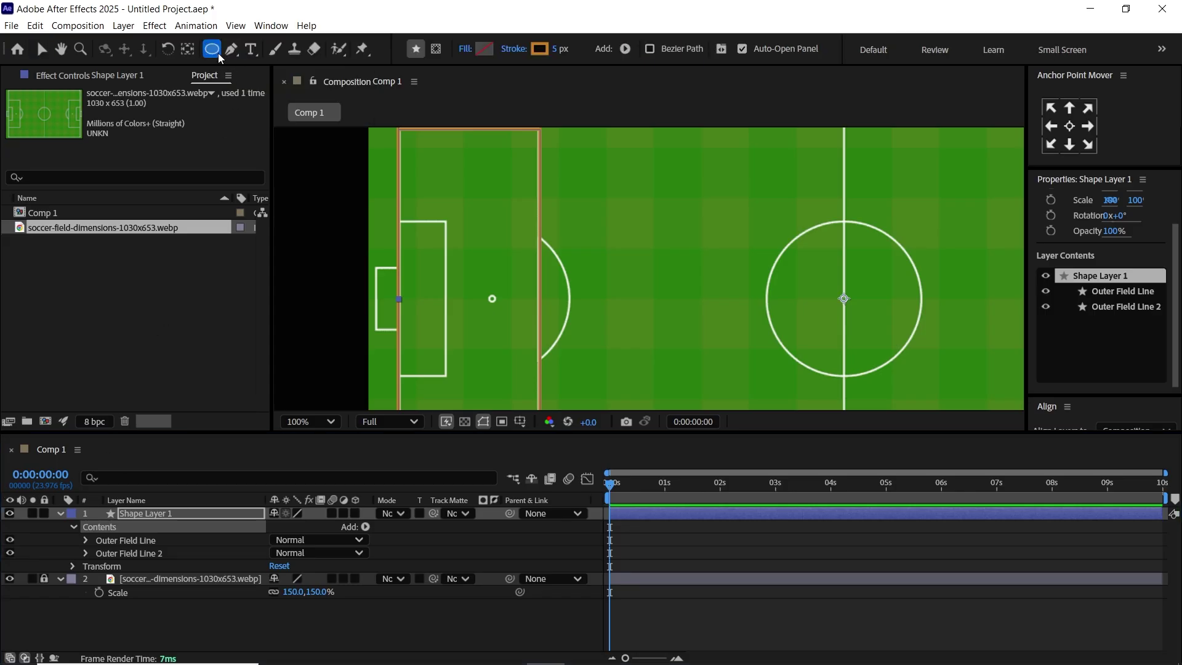
{"action": "left_click", "coordinate": [101, 529]}
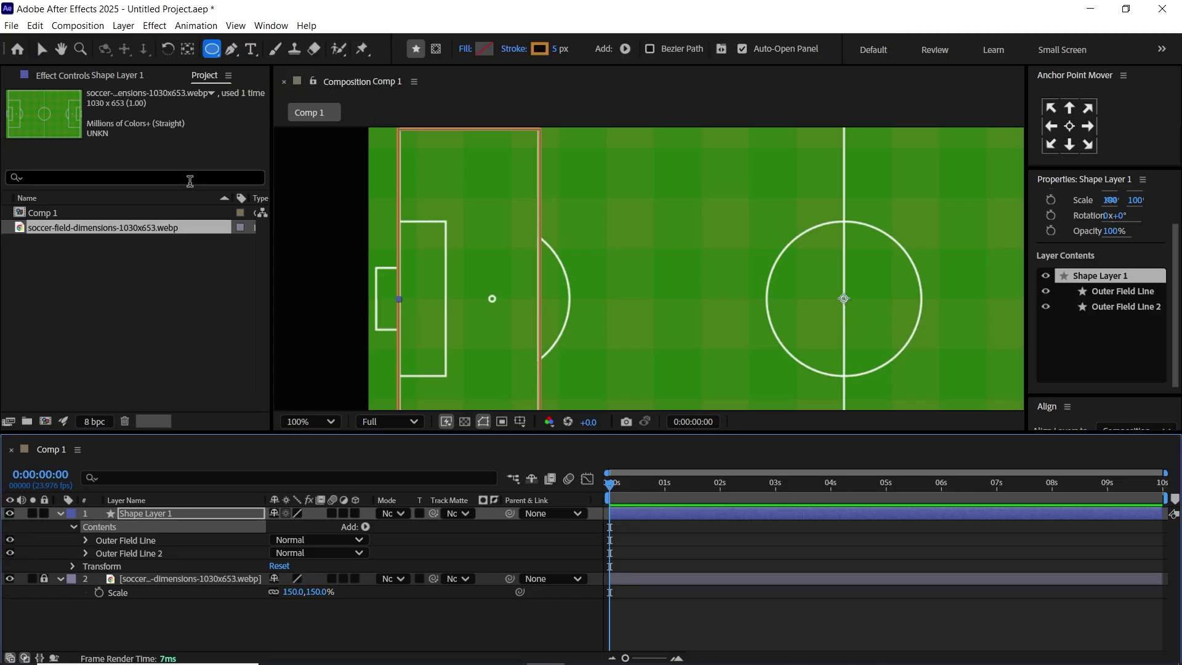
{"action": "left_click", "coordinate": [212, 54]}
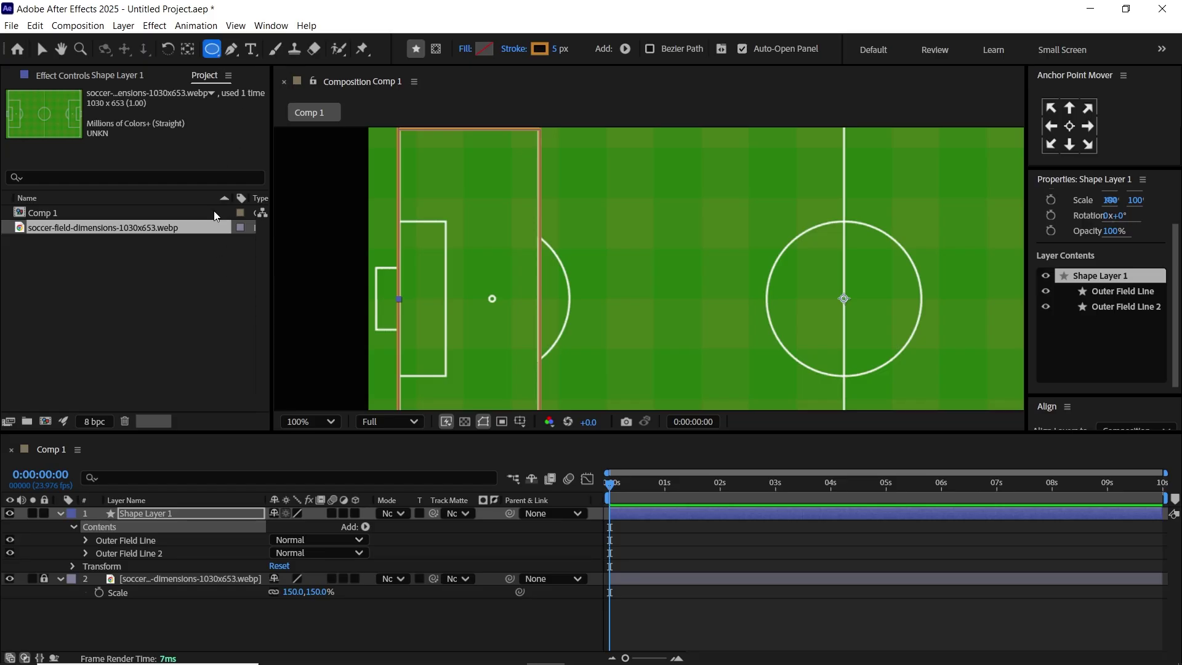
{"action": "left_click", "coordinate": [115, 537]}
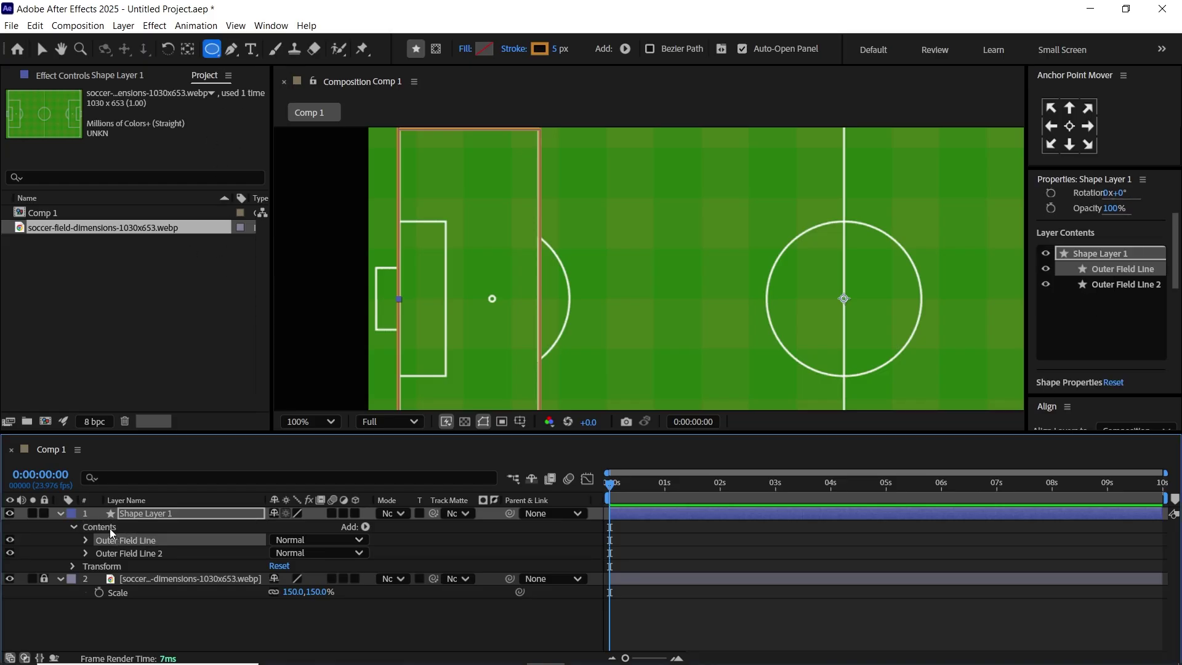
{"action": "key", "text": "comma"}
{"action": "left_click", "coordinate": [146, 515]}
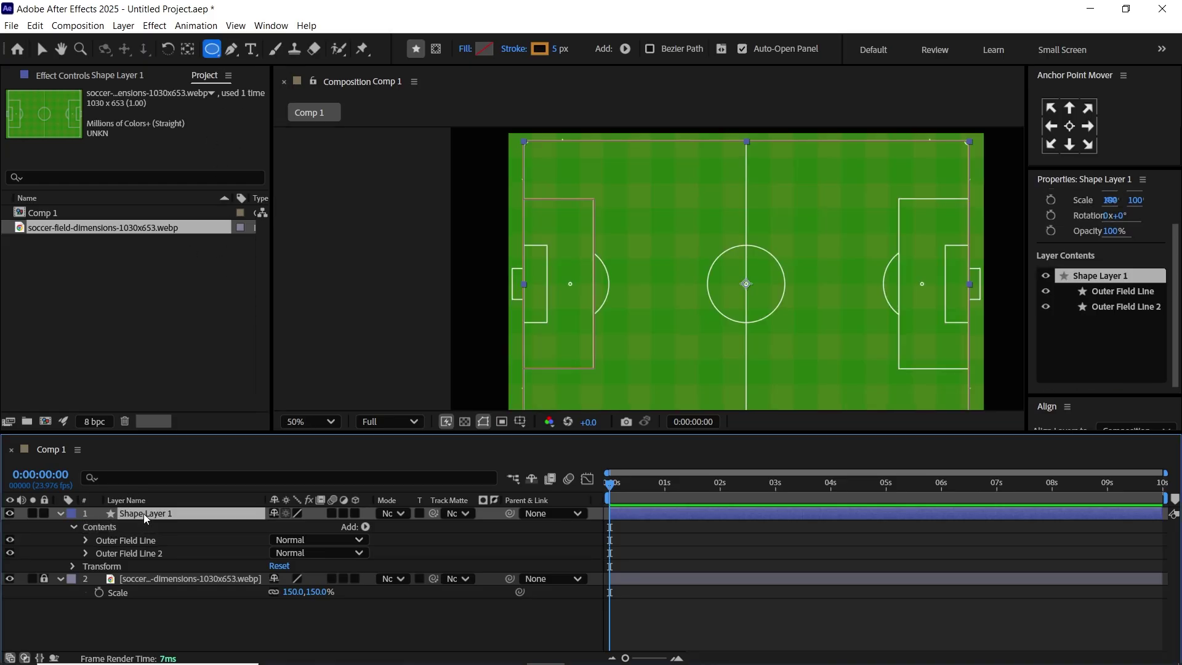
{"action": "double_click", "coordinate": [212, 49]}
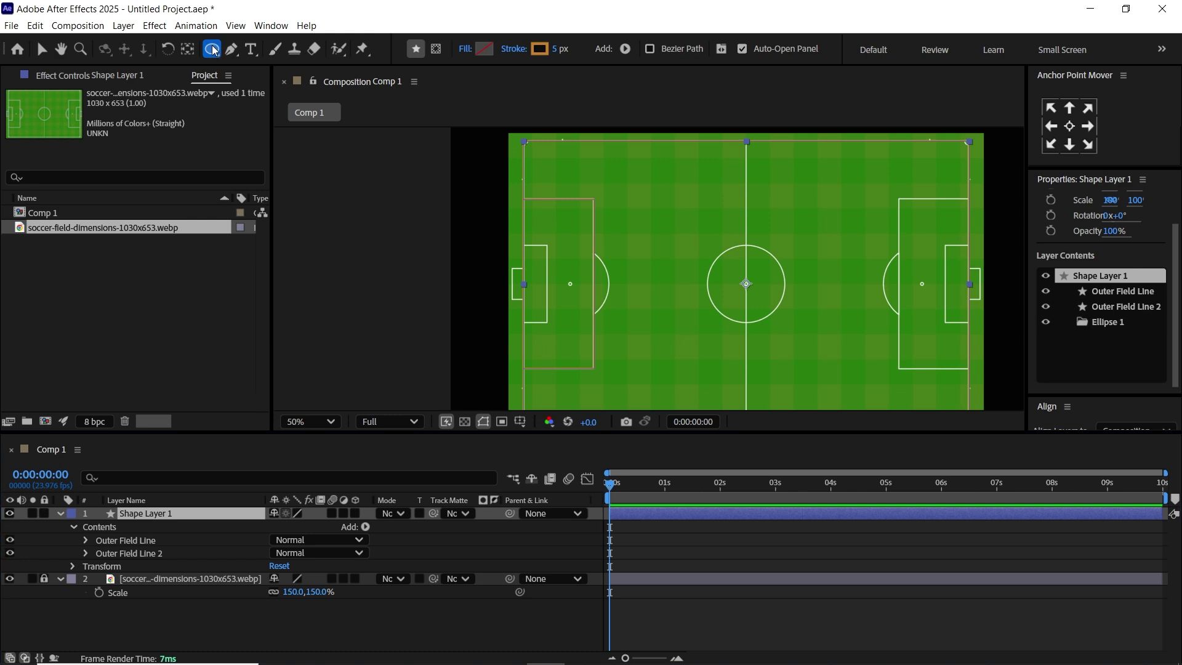
Set the new ellipse path's size to 248 × 248 to match the center circle of the reference field
{"action": "left_click", "coordinate": [86, 541]}
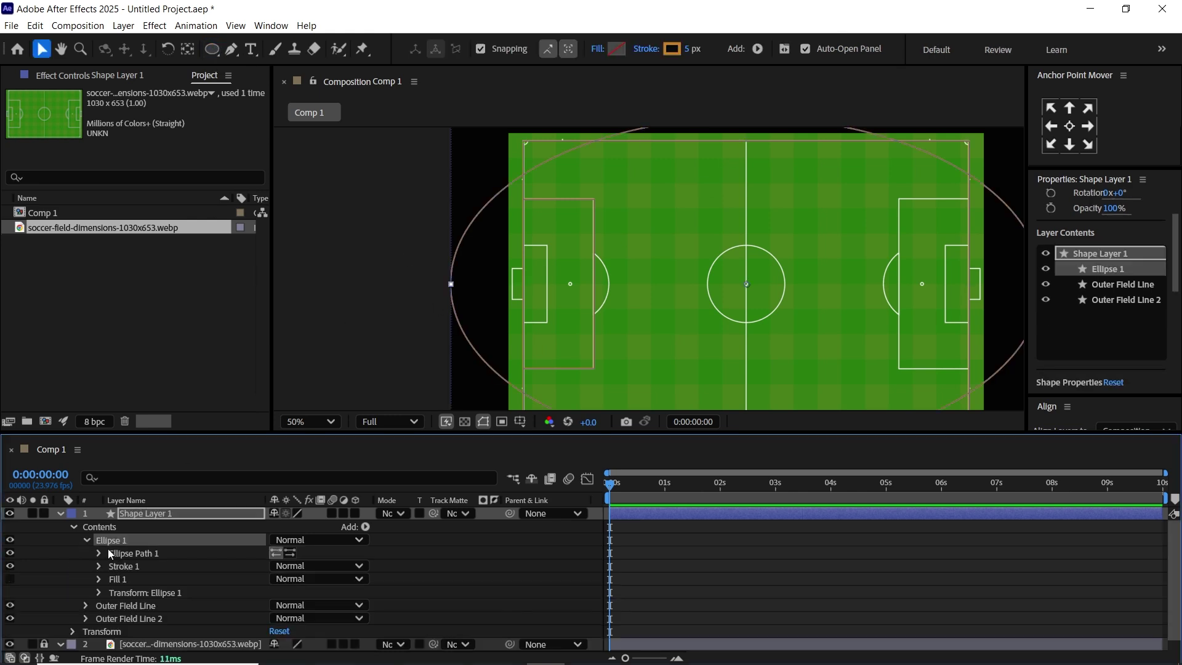
{"action": "left_click", "coordinate": [99, 553]}
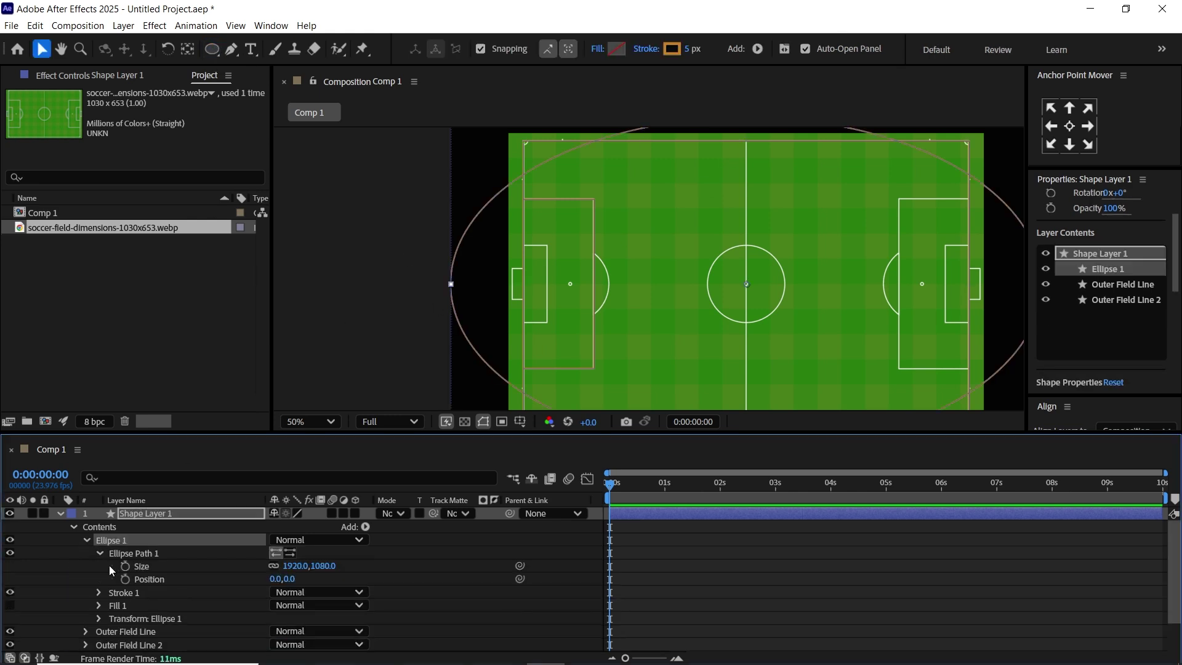
{"action": "left_click", "coordinate": [297, 568]}
{"action": "type", "text": "500"}
{"action": "key", "text": "Tab"}
{"action": "type", "text": "500"}
{"action": "key", "text": "Return"}
{"action": "left_click", "coordinate": [286, 566]}
{"action": "type", "text": "349"}
{"action": "key", "text": "Return"}
{"action": "mouse_move", "coordinate": [236, 558]}
{"action": "left_mouse_down"}
{"action": "mouse_move", "coordinate": [222, 556]}
{"action": "mouse_move", "coordinate": [249, 563]}
{"action": "left_mouse_up"}
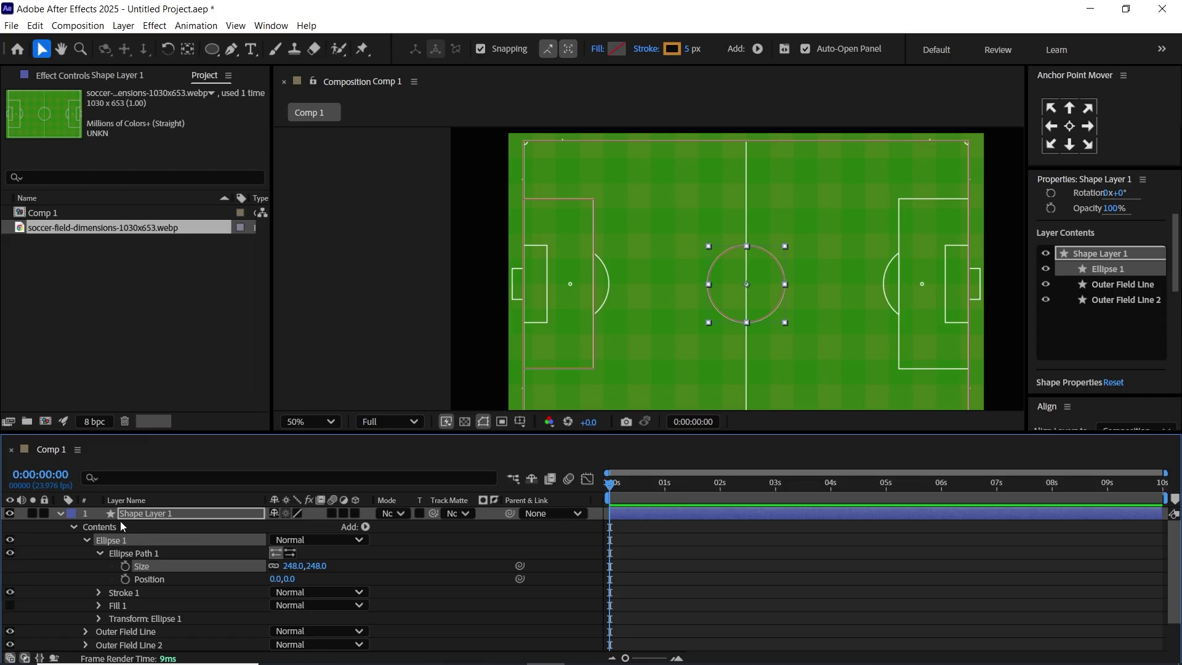
Rename the Ellipse 1 group as Center
{"action": "key", "text": "Return"}
{"action": "type", "text": "Center"}
{"action": "key", "text": "Return"}
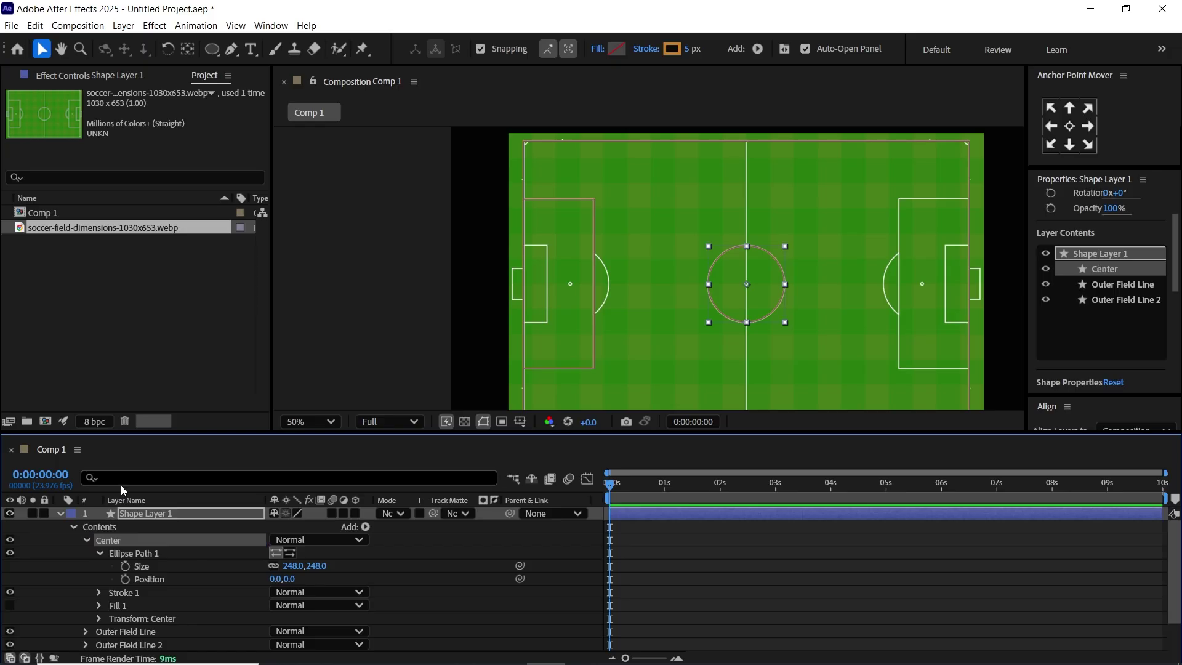
Duplicate the Center group and move the copy's ellipse path to position -571, 0, around the left penalty spot
{"action": "left_click", "coordinate": [112, 530]}
{"action": "left_click", "coordinate": [86, 540]}
{"action": "key", "text": "ctrl+v"}
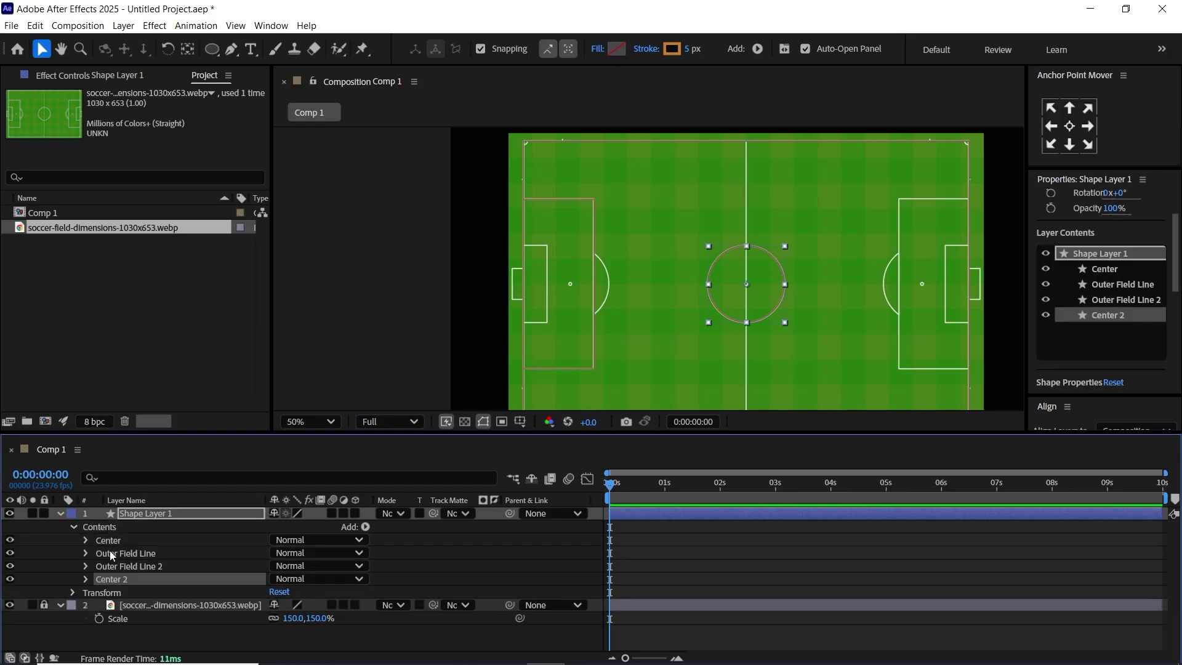
{"action": "left_click", "coordinate": [86, 580]}
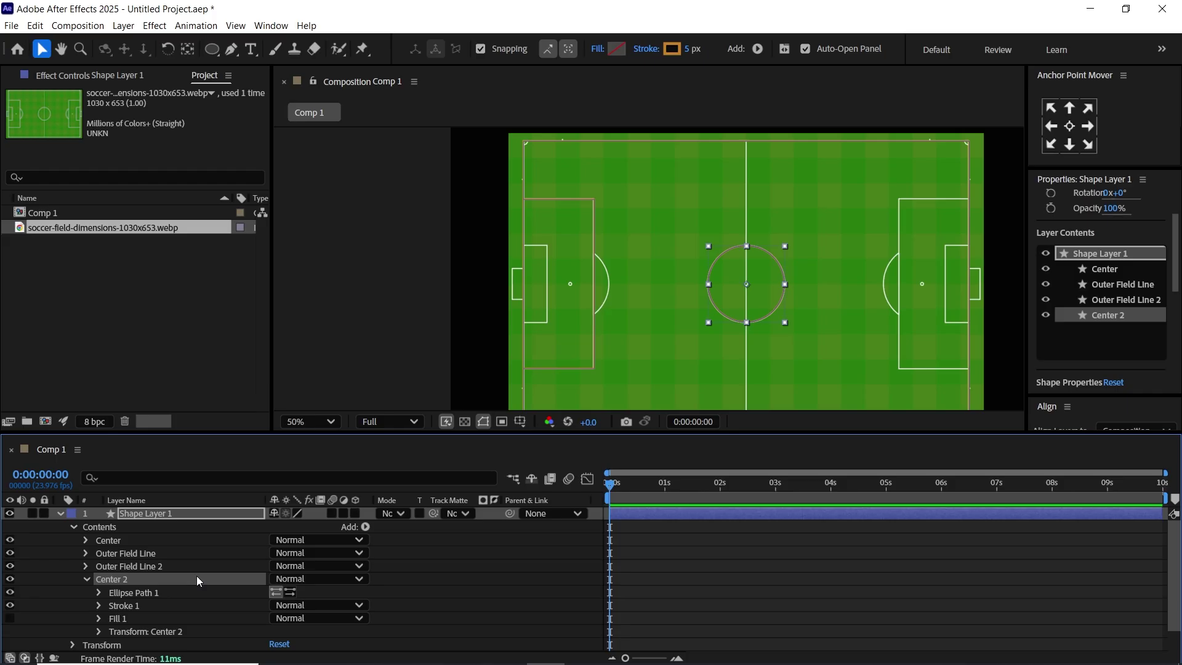
{"action": "left_click", "coordinate": [104, 593]}
{"action": "left_click_drag", "start_coordinate": [276, 619], "coordinate": [228, 614]}
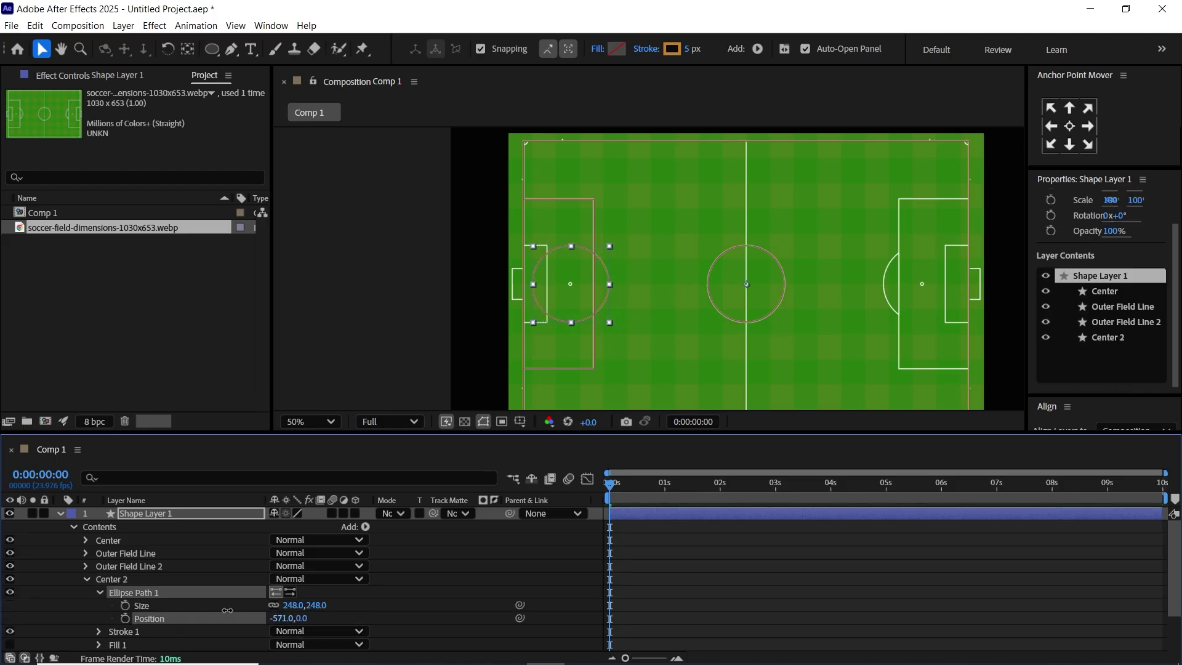
Add Trim Paths to the Center 2 group and set its start to 11%
{"action": "key", "text": "slash"}
{"action": "left_click_drag", "start_coordinate": [596, 258], "coordinate": [608, 225]}
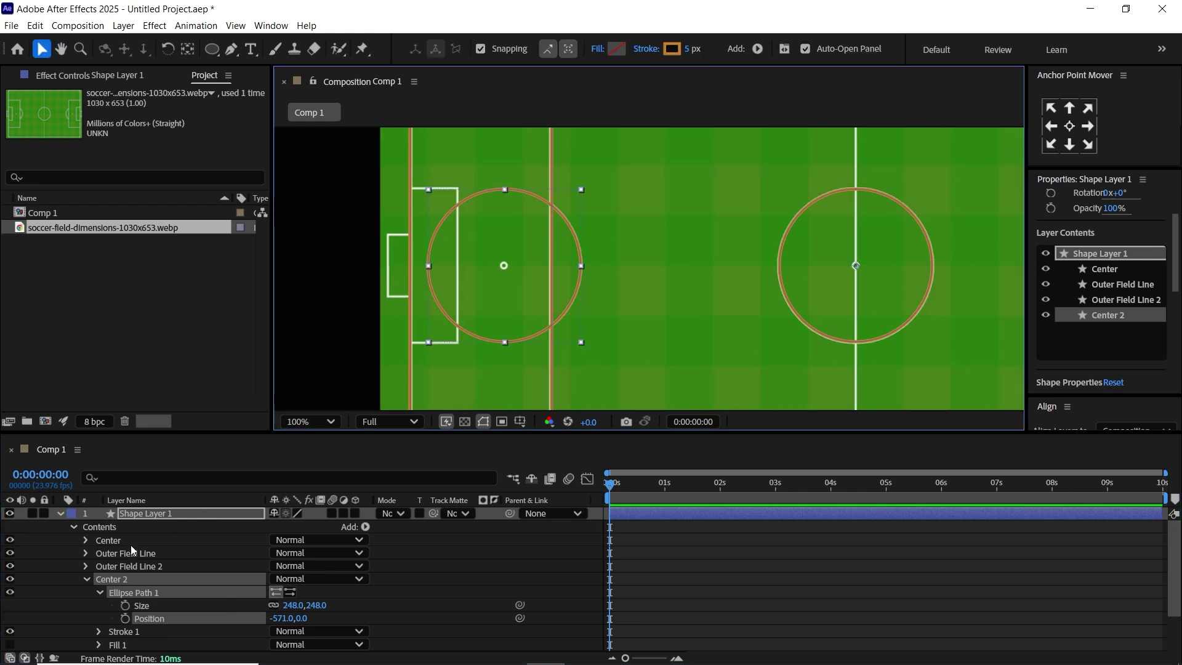
{"action": "left_click", "coordinate": [365, 527]}
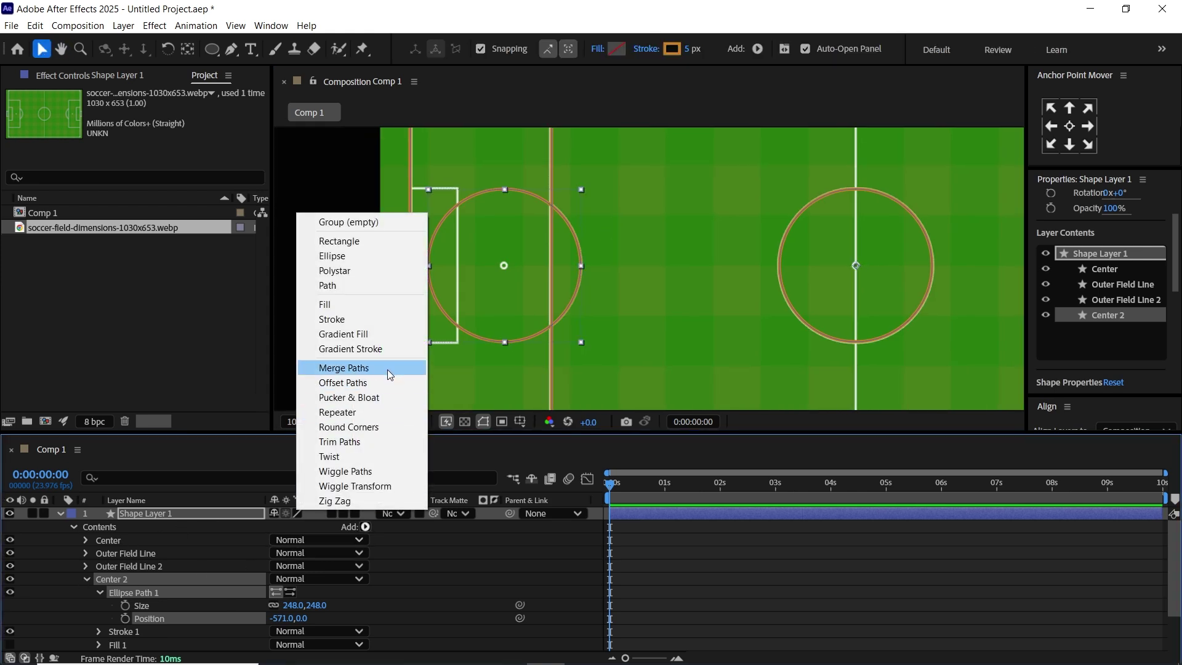
{"action": "left_click", "coordinate": [339, 442]}
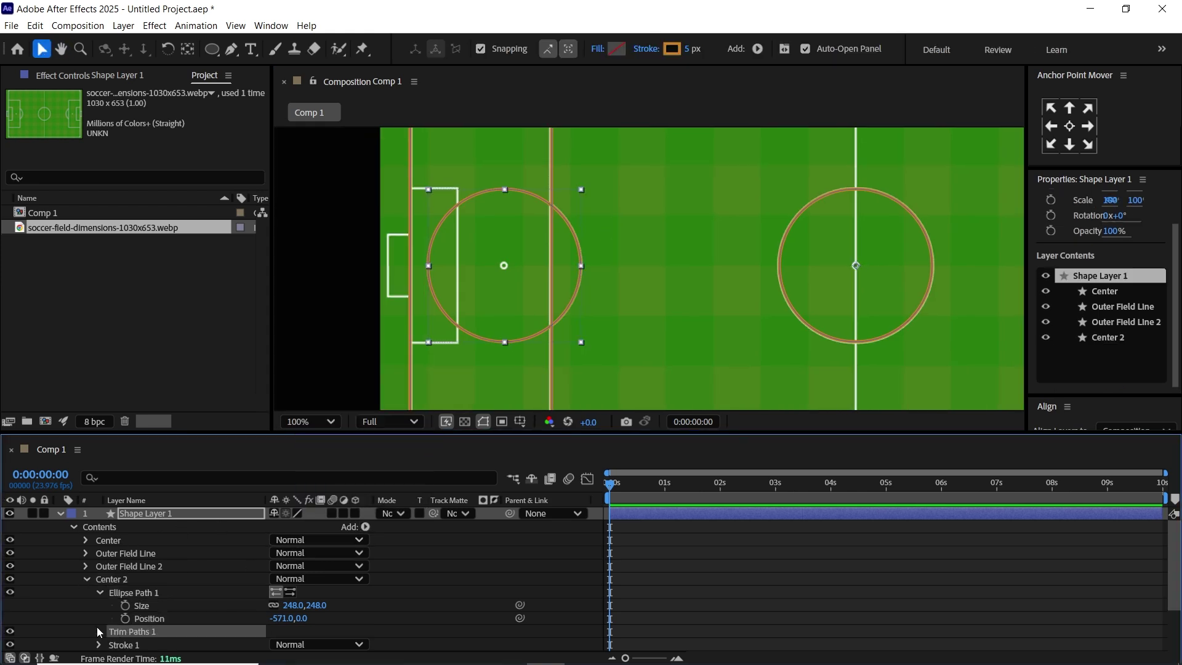
{"action": "scroll", "coordinate": [275, 627], "scroll_direction": "down", "scroll_amount": 1}
{"action": "left_click_drag", "start_coordinate": [276, 605], "coordinate": [283, 606]}
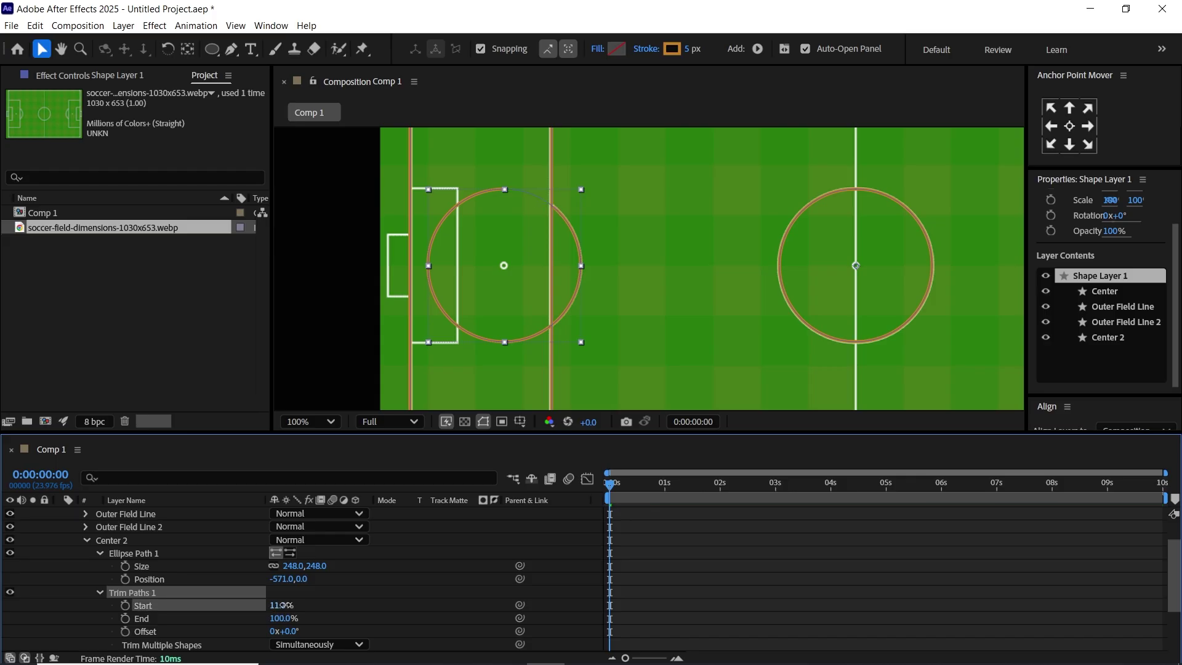
Set the Trim Paths end of Center 2 to 39%, keeping only the arc outside the penalty box
{"action": "left_click_drag", "start_coordinate": [284, 618], "coordinate": [236, 616]}
{"action": "left_click", "coordinate": [283, 618]}
{"action": "type", "text": "40"}
{"action": "key", "text": "Return"}
{"action": "left_click", "coordinate": [277, 620]}
{"action": "type", "text": "39"}
{"action": "key", "text": "Return"}
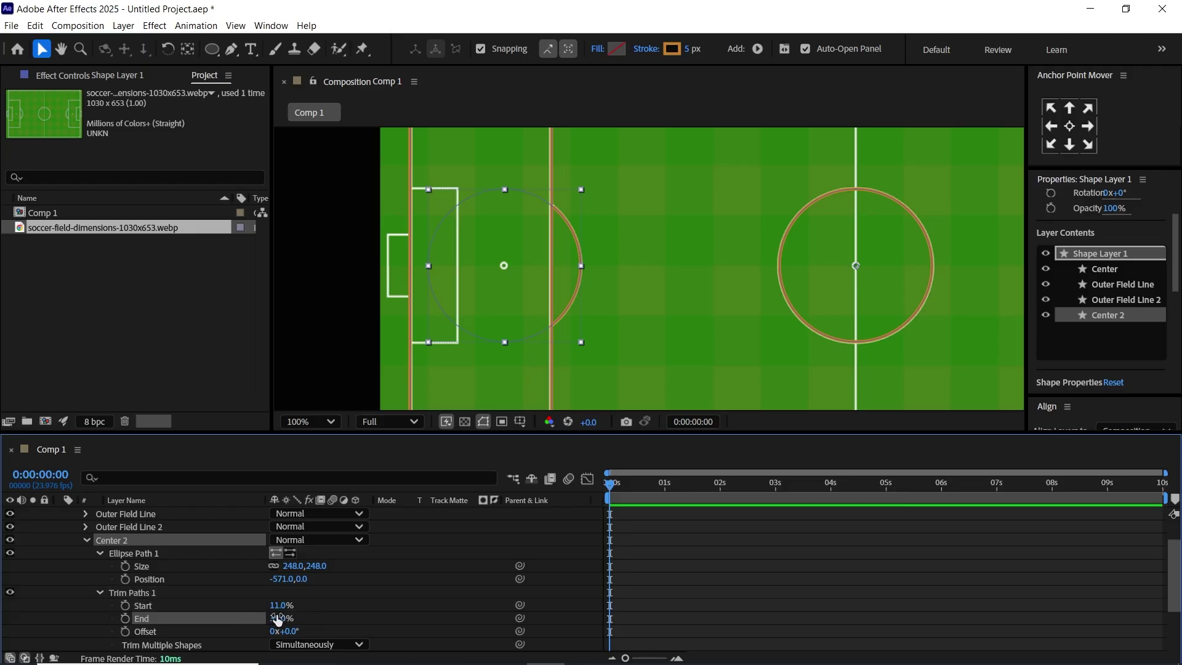
{"action": "left_click", "coordinate": [481, 375]}
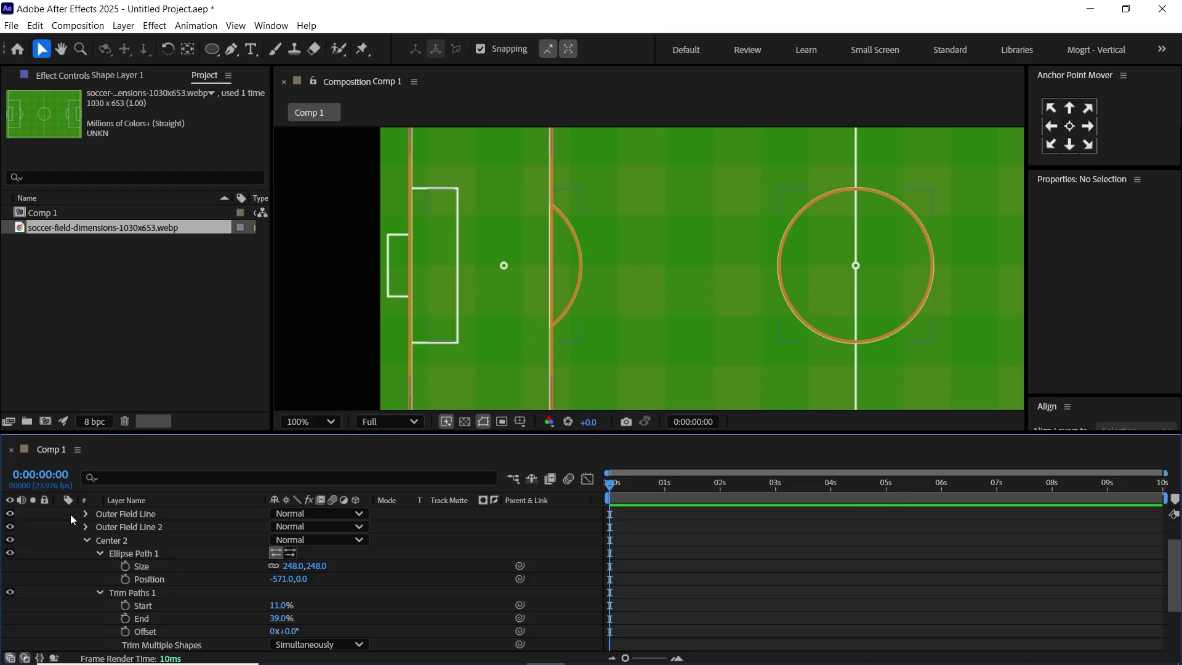
Hide the reference image layer and review the traced field lines in the maximized composition view
{"action": "left_click", "coordinate": [87, 541]}
{"action": "key", "text": "comma"}
{"action": "left_click_drag", "start_coordinate": [653, 232], "coordinate": [577, 232]}
{"action": "left_click", "coordinate": [750, 199]}
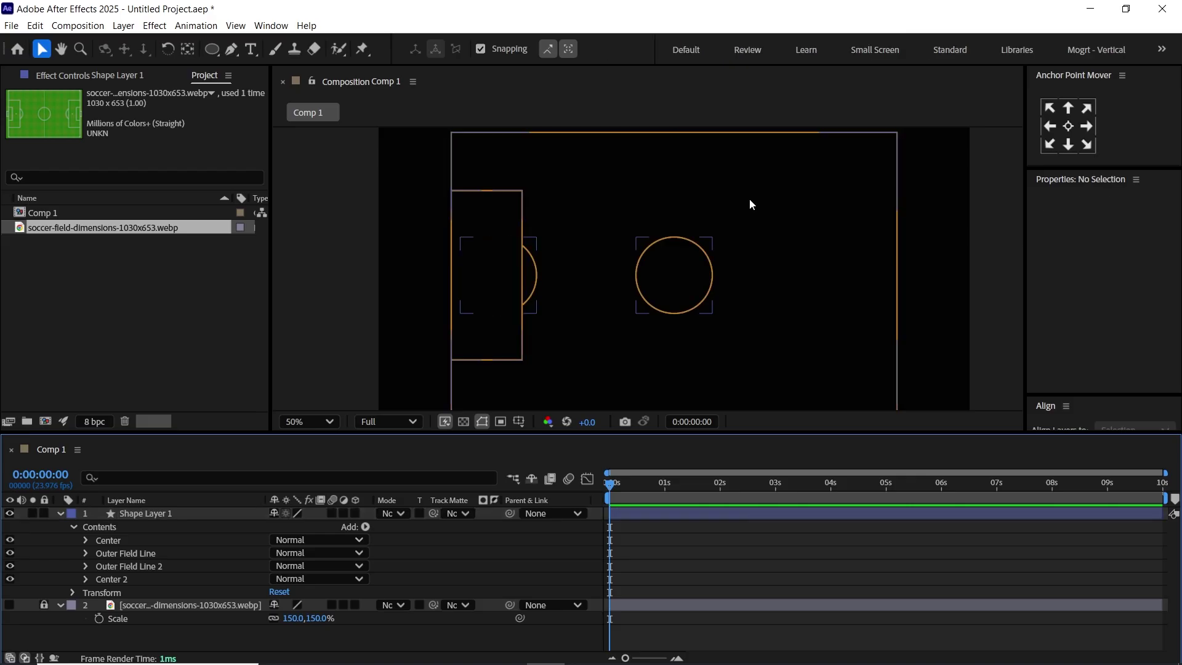
{"action": "key", "text": "grave"}
{"action": "key", "text": "space"}
{"action": "left_click_drag", "start_coordinate": [681, 382], "coordinate": [656, 340]}
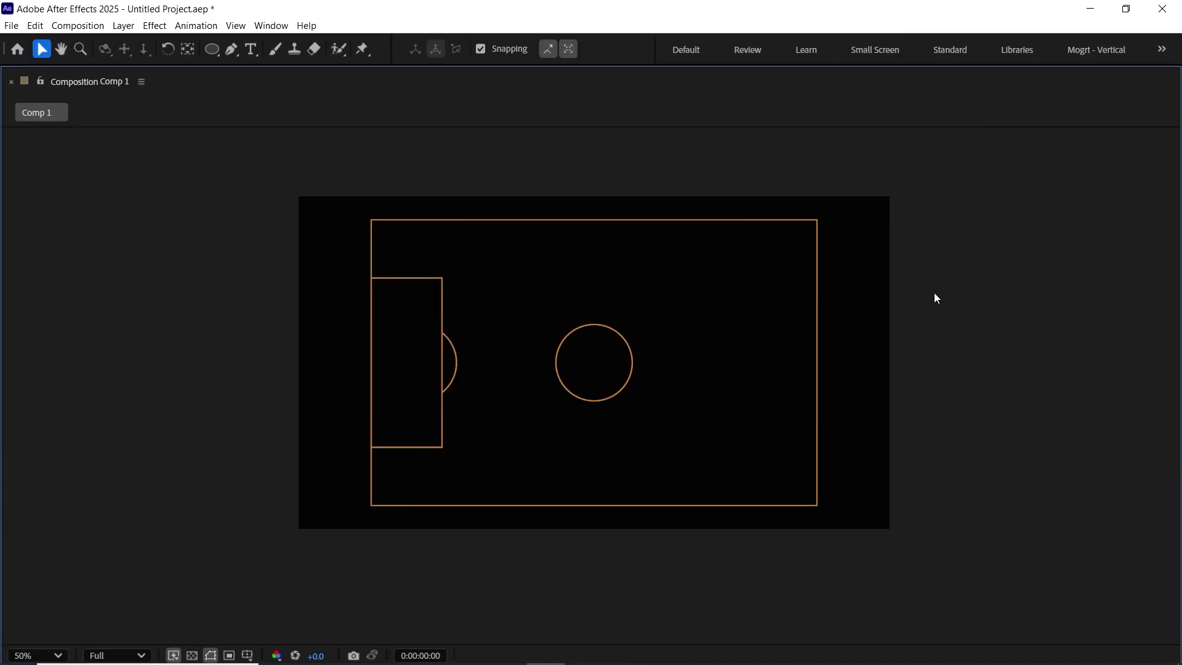
{"action": "key", "text": "grave"}
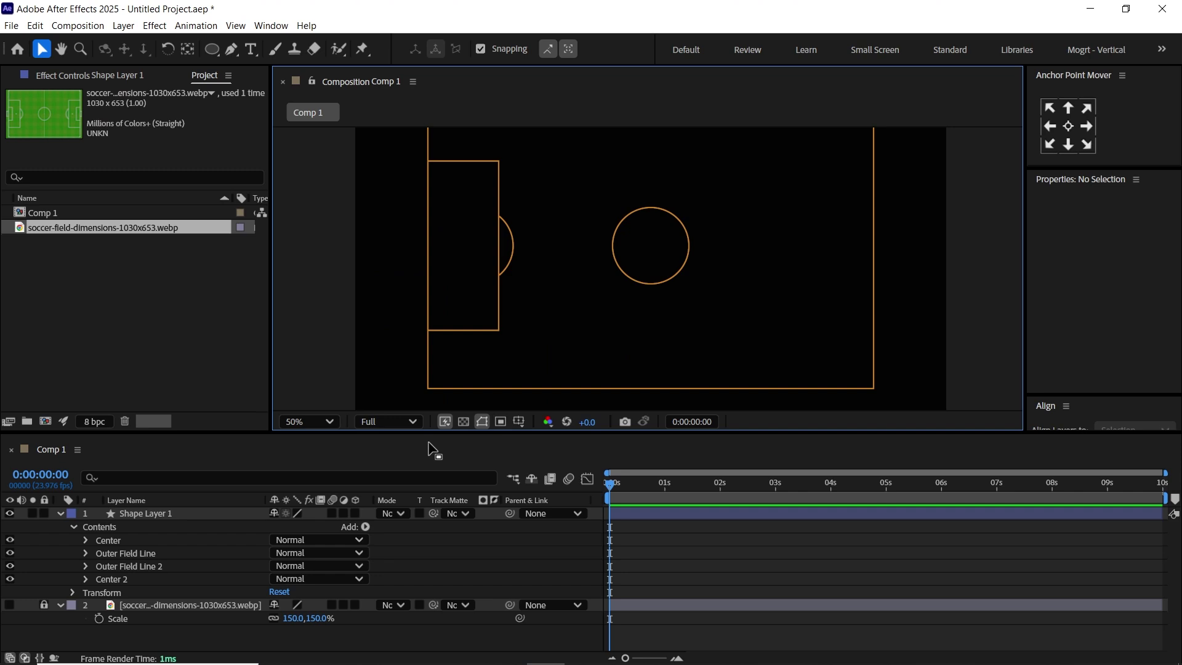
{"action": "left_click", "coordinate": [121, 534]}
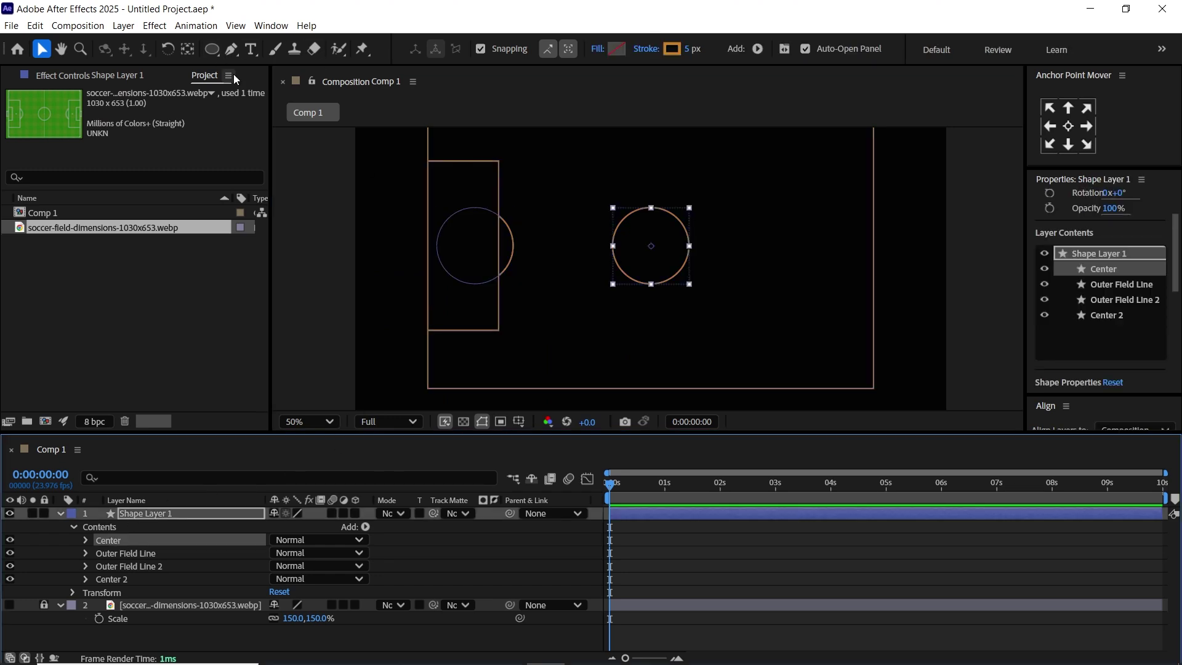
{"action": "left_click_drag", "start_coordinate": [468, 433], "coordinate": [468, 447]}
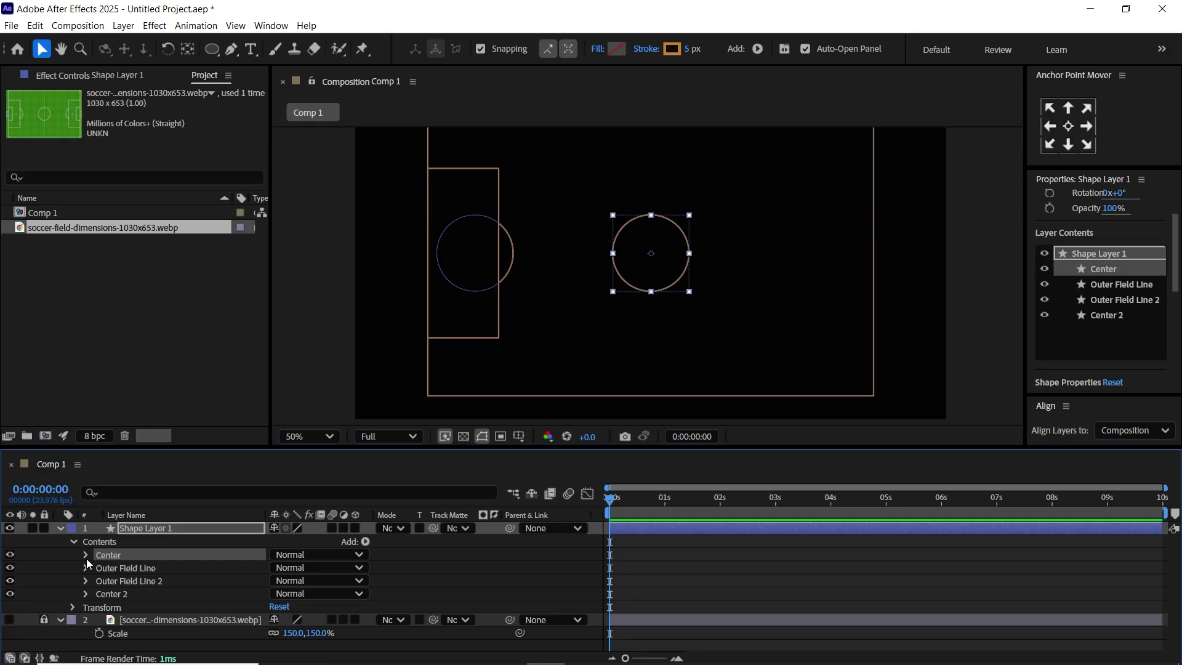
{"action": "left_click", "coordinate": [301, 332]}
{"action": "mouse_move", "coordinate": [664, 288]}
{"action": "left_mouse_down"}
{"action": "mouse_move", "coordinate": [654, 329]}
{"action": "mouse_move", "coordinate": [647, 298]}
{"action": "left_mouse_up"}
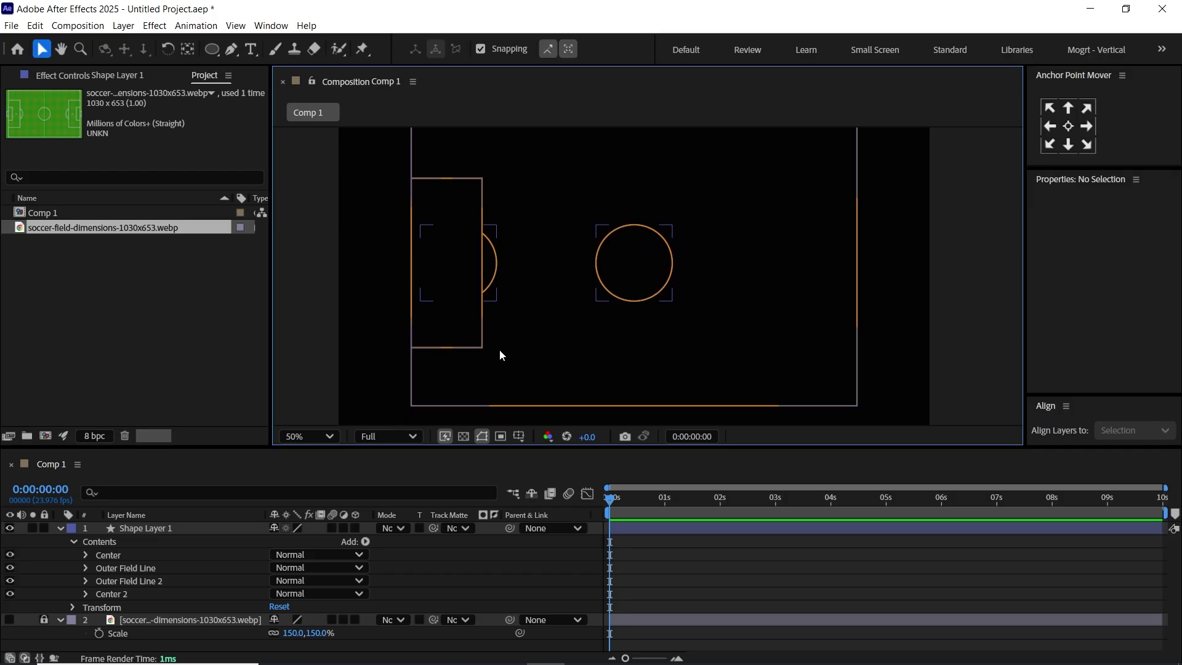
{"action": "left_click_drag", "start_coordinate": [556, 335], "coordinate": [553, 360]}
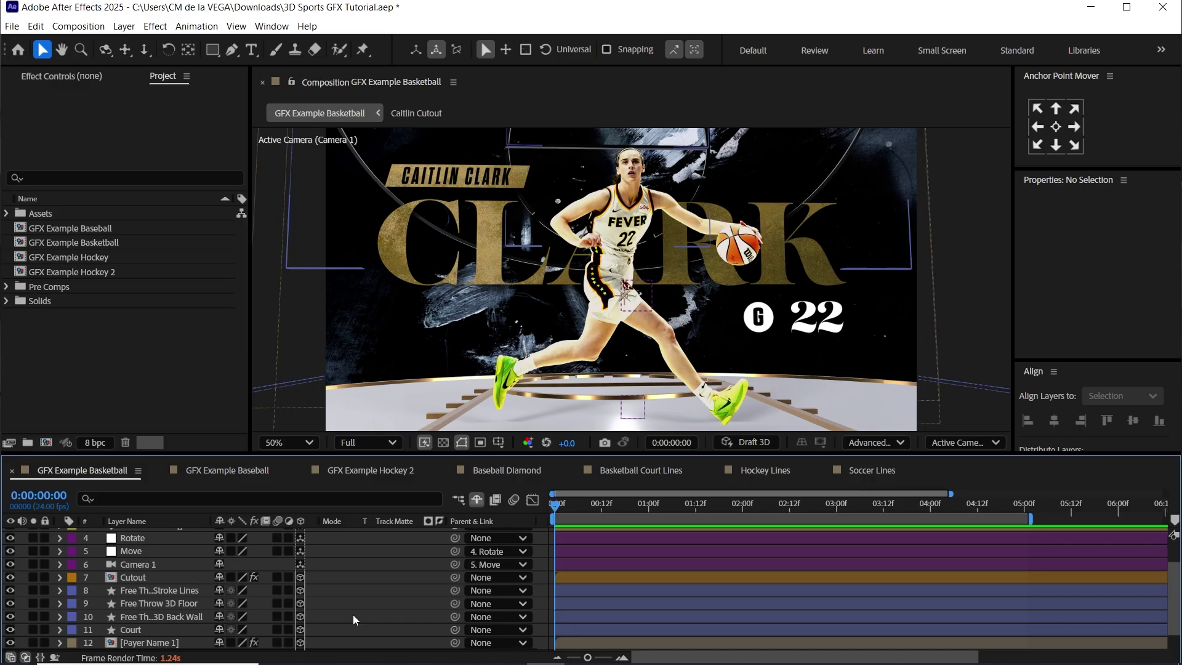
Open the Baseball Diamond, Basketball Court Lines, Hockey Lines and Soccer Lines compositions from the Field Lines folder in Pre Comps
{"action": "left_click", "coordinate": [68, 287]}
{"action": "left_click", "coordinate": [7, 287]}
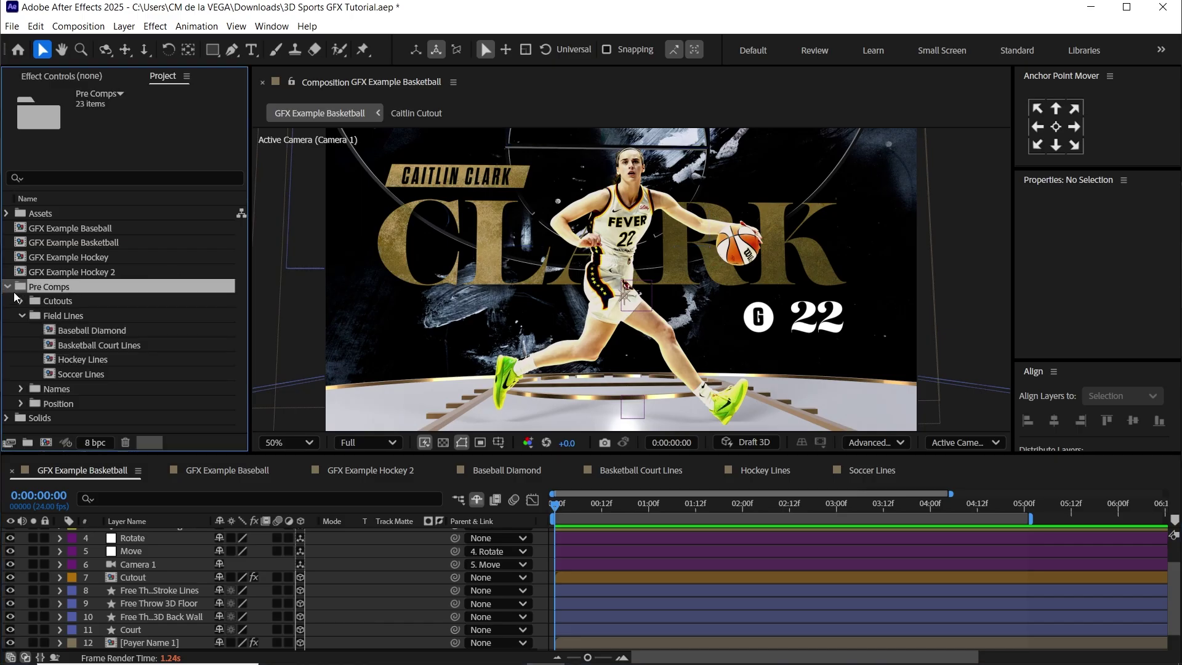
{"action": "left_click", "coordinate": [65, 316]}
{"action": "double_click", "coordinate": [86, 329]}
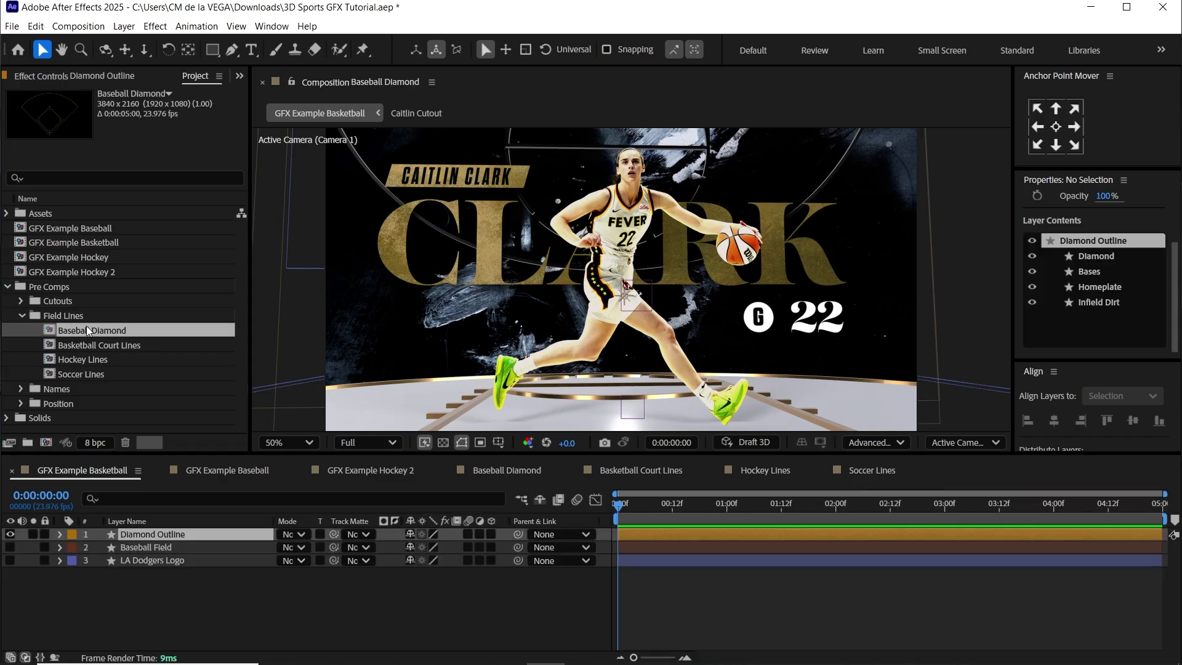
{"action": "double_click", "coordinate": [117, 347]}
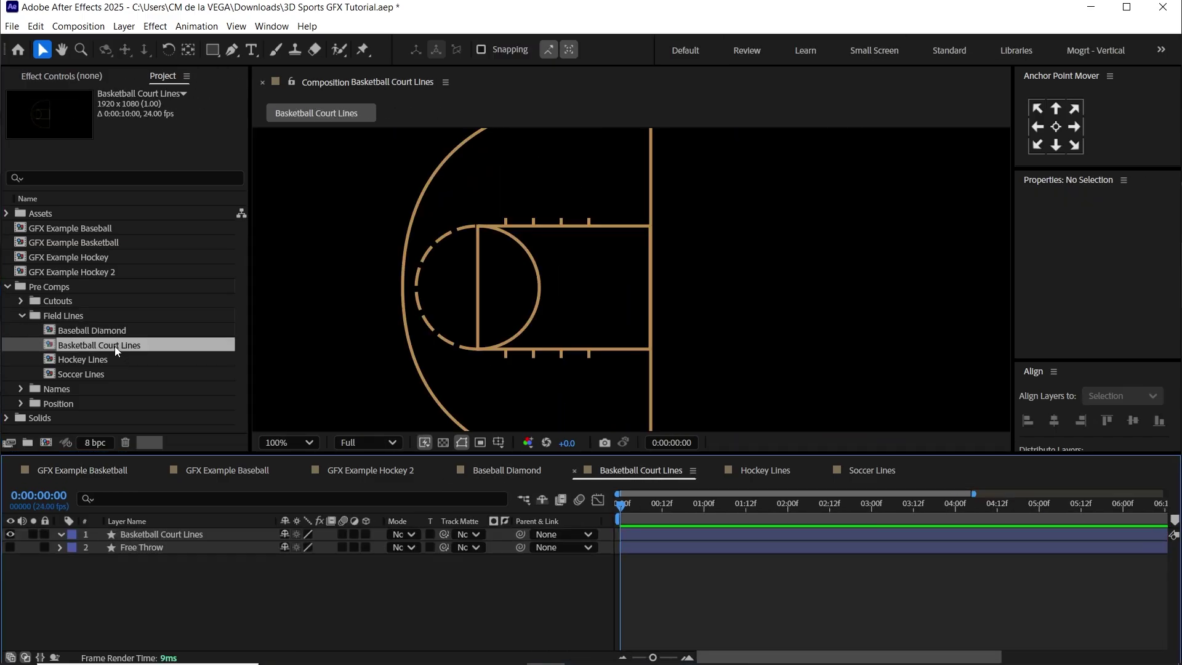
{"action": "double_click", "coordinate": [106, 360]}
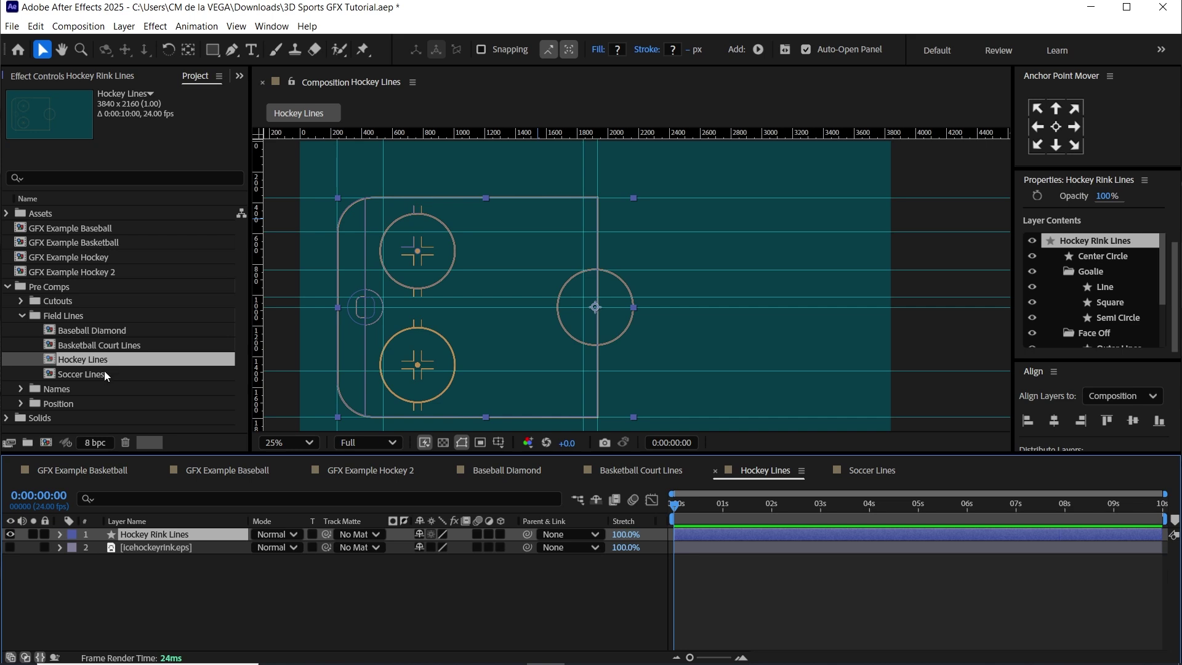
{"action": "double_click", "coordinate": [105, 373]}
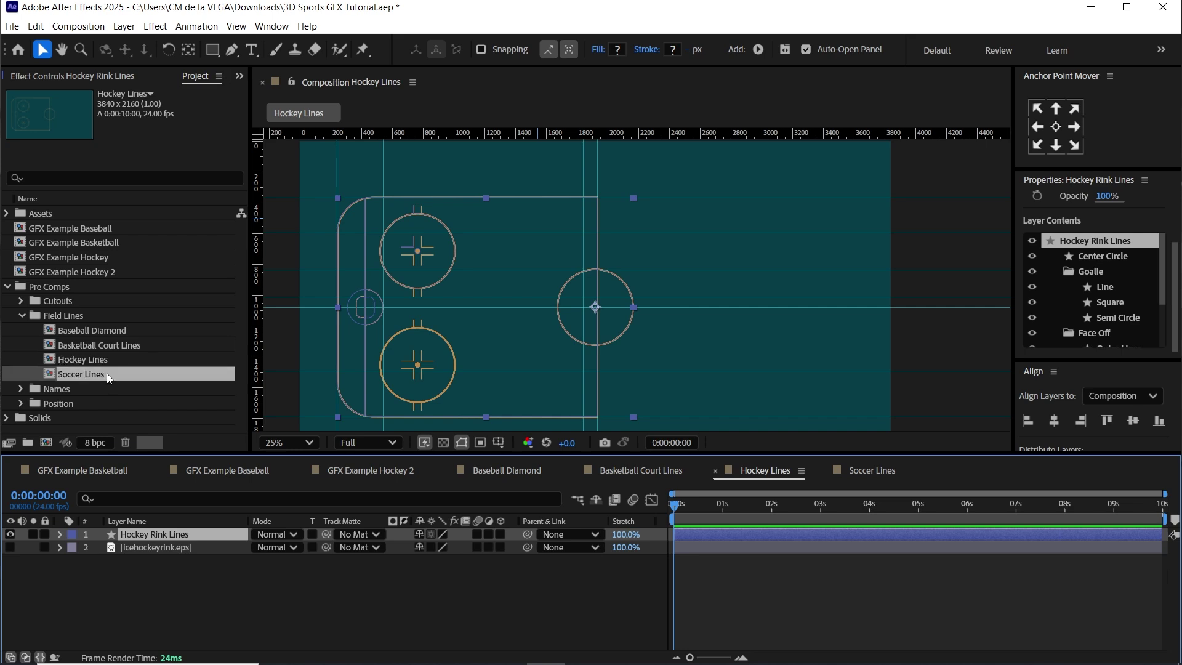
Reopen the Basketball Court Lines composition and examine the shape groups of its Basketball Court Lines layer
{"action": "left_click", "coordinate": [90, 345]}
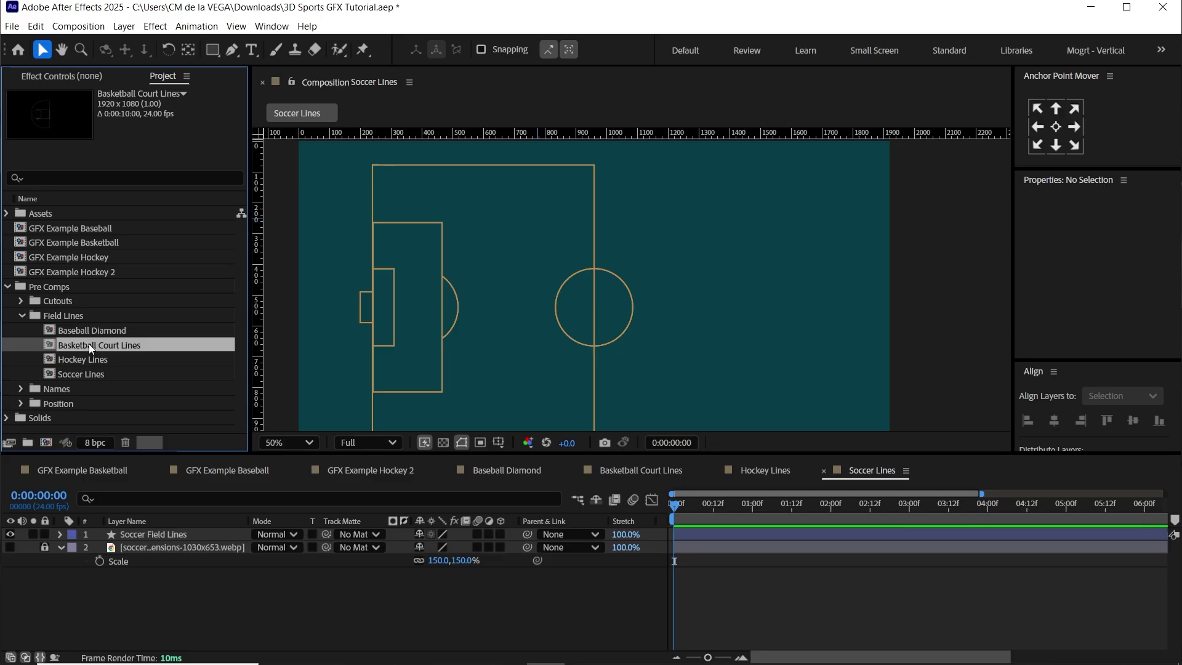
{"action": "double_click", "coordinate": [159, 346]}
{"action": "left_click_drag", "start_coordinate": [853, 355], "coordinate": [702, 200]}
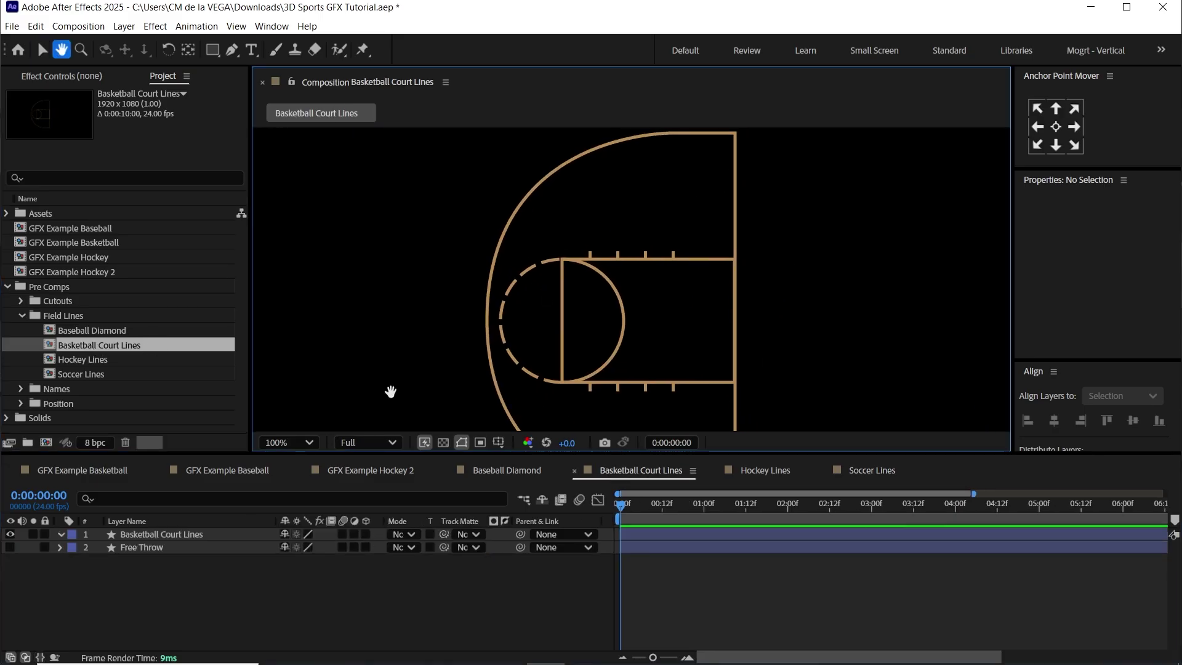
{"action": "left_click", "coordinate": [204, 535]}
{"action": "key", "text": "h"}
{"action": "left_click_drag", "start_coordinate": [681, 346], "coordinate": [639, 331]}
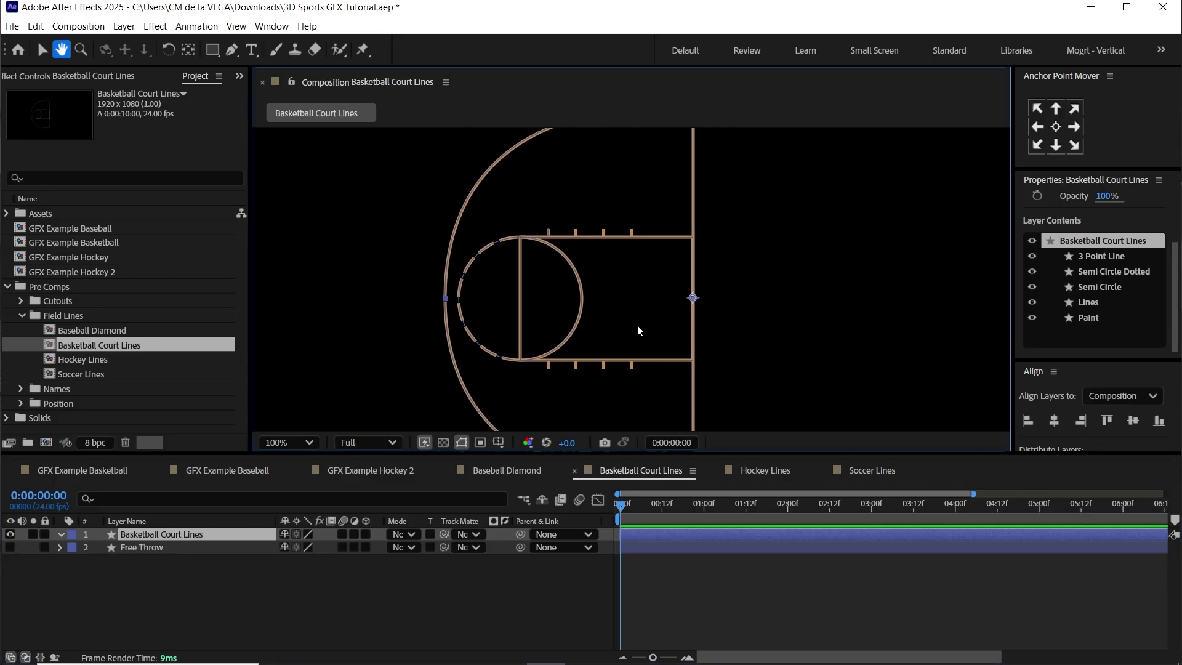
{"action": "key", "text": "v"}
{"action": "left_click_drag", "start_coordinate": [554, 265], "coordinate": [502, 270]}
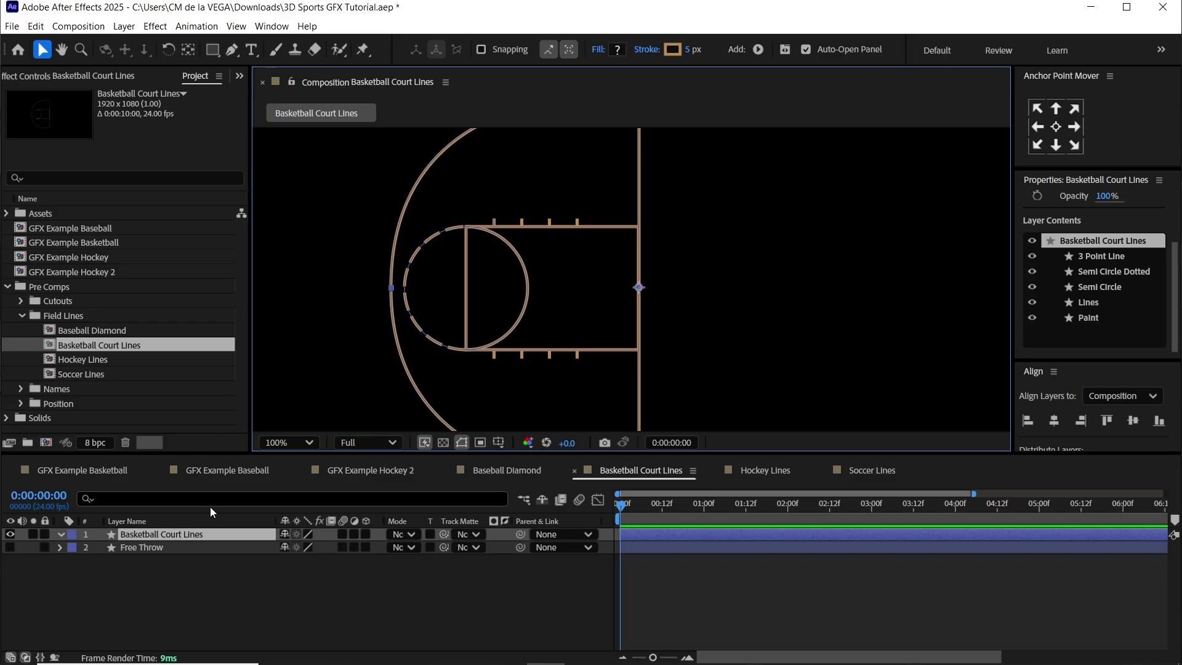
{"action": "left_click", "coordinate": [227, 535]}
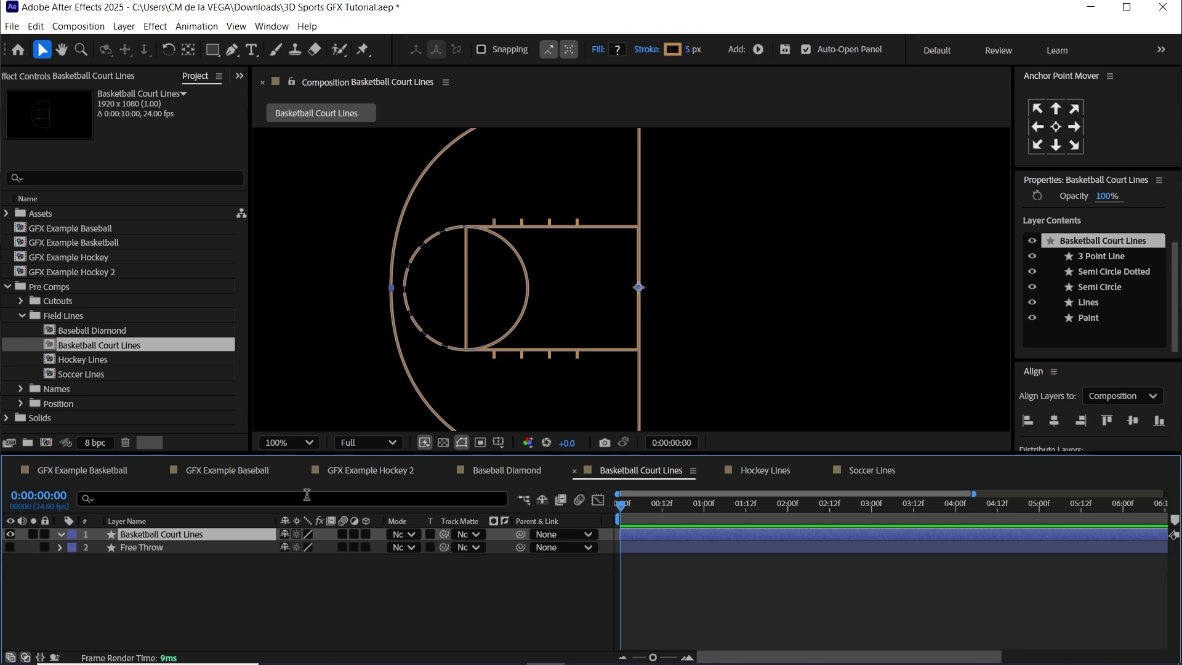
Create a new composition named 3D GFX Basketball with a black background, keeping the 23.976 frame rate
{"action": "left_click", "coordinate": [7, 288]}
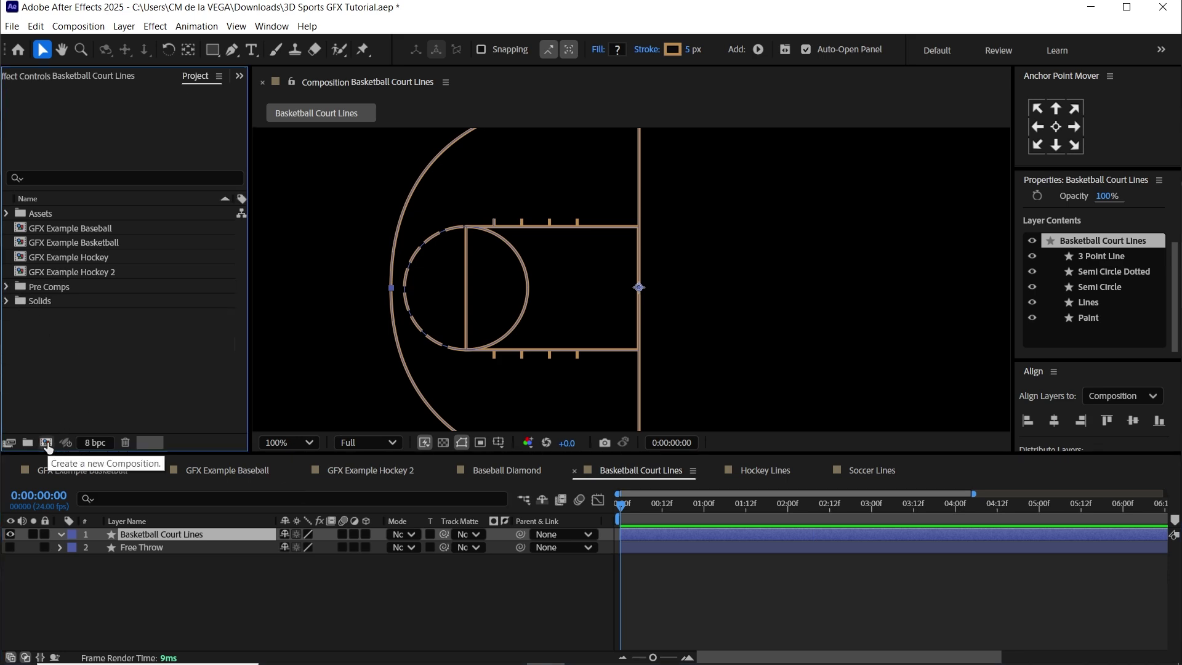
{"action": "left_click", "coordinate": [46, 443]}
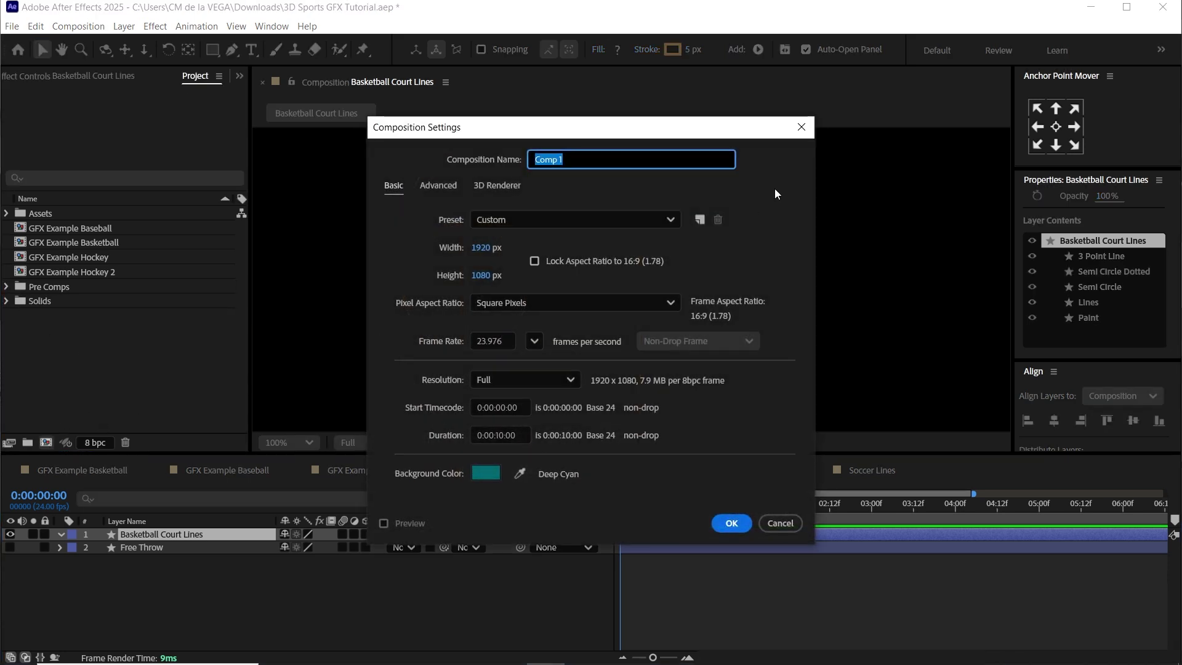
{"action": "type", "text": "3D GFX Basketball"}
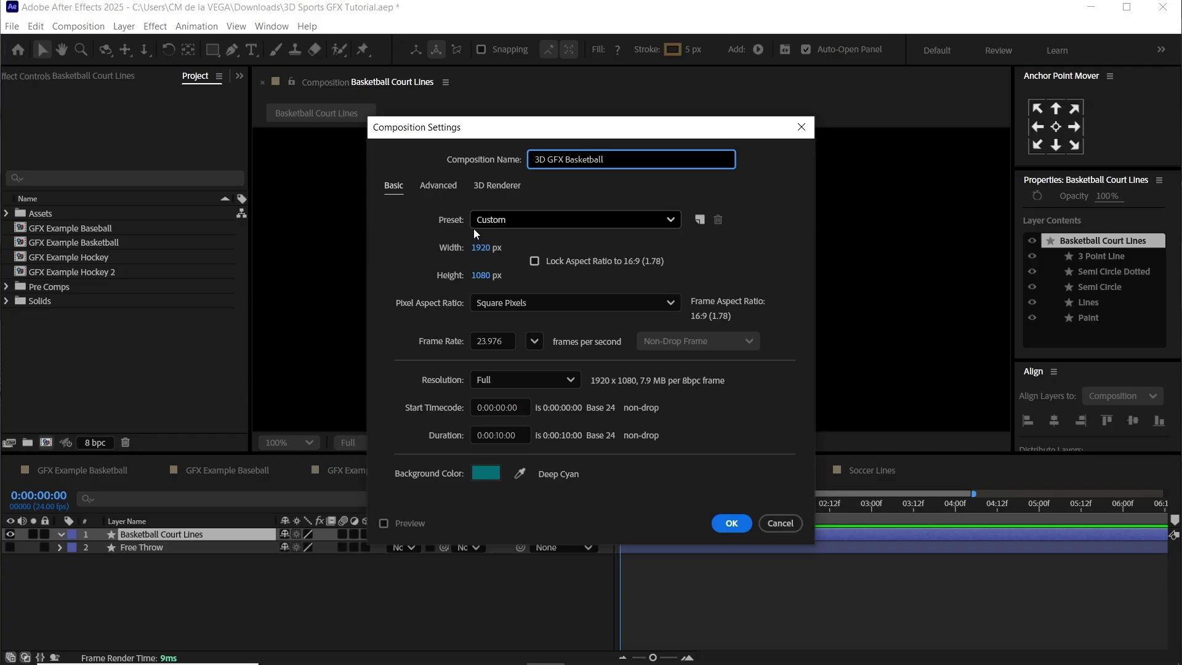
{"action": "left_click", "coordinate": [506, 341]}
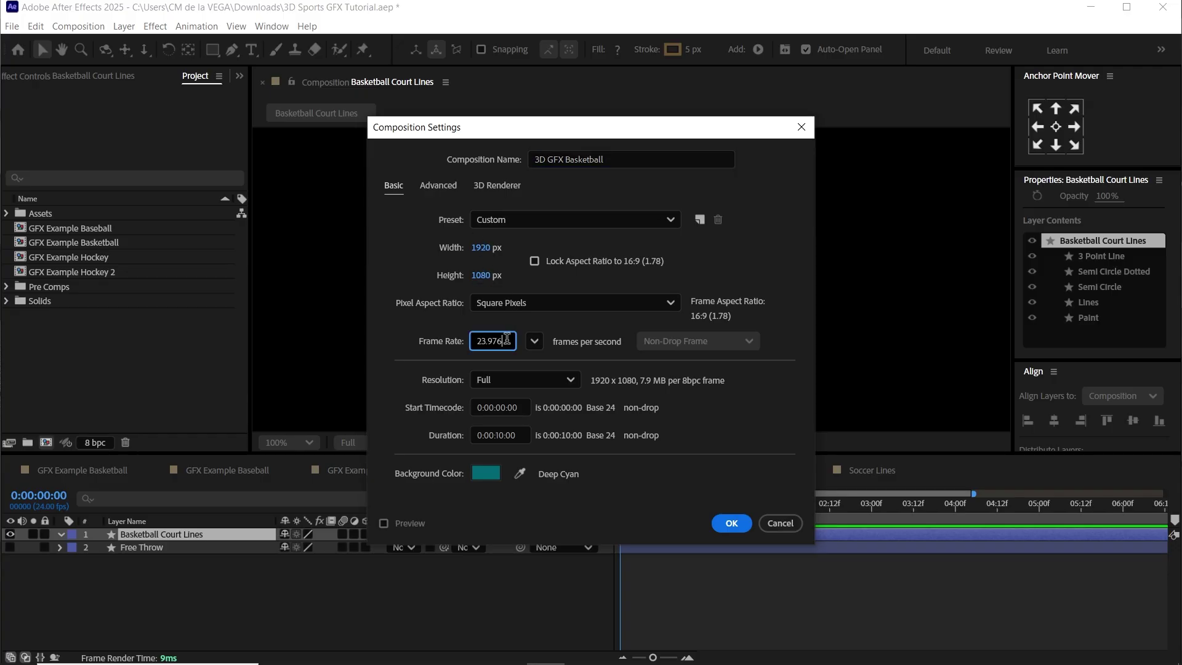
{"action": "left_click", "coordinate": [486, 473]}
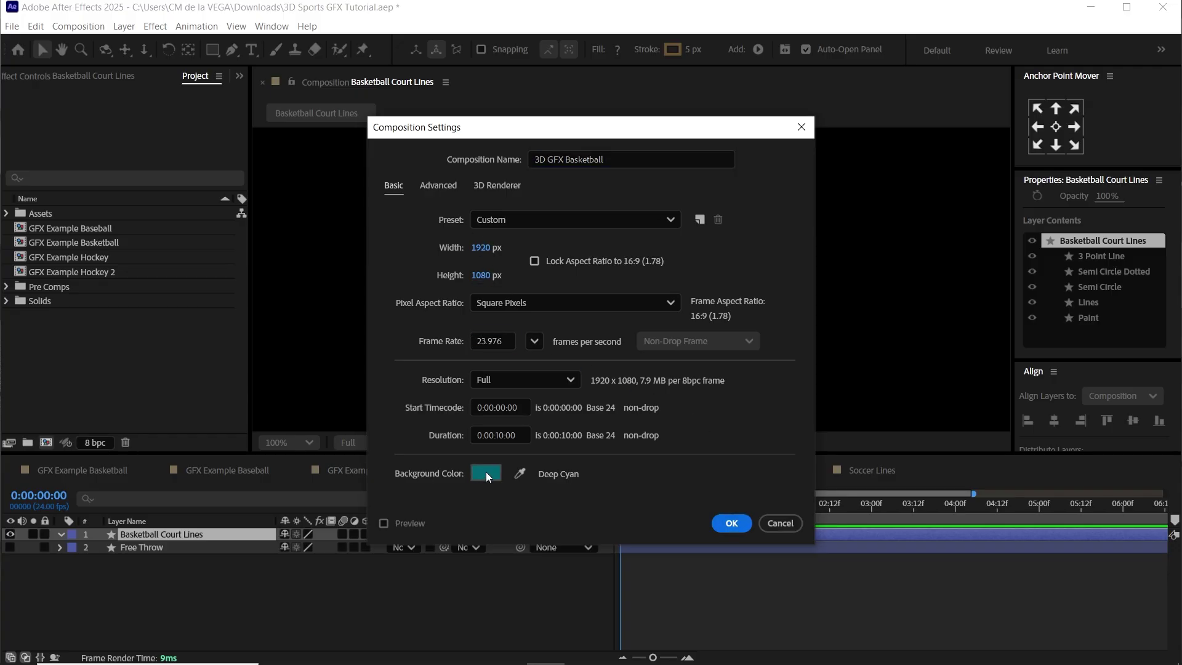
{"action": "left_click_drag", "start_coordinate": [434, 414], "coordinate": [417, 438]}
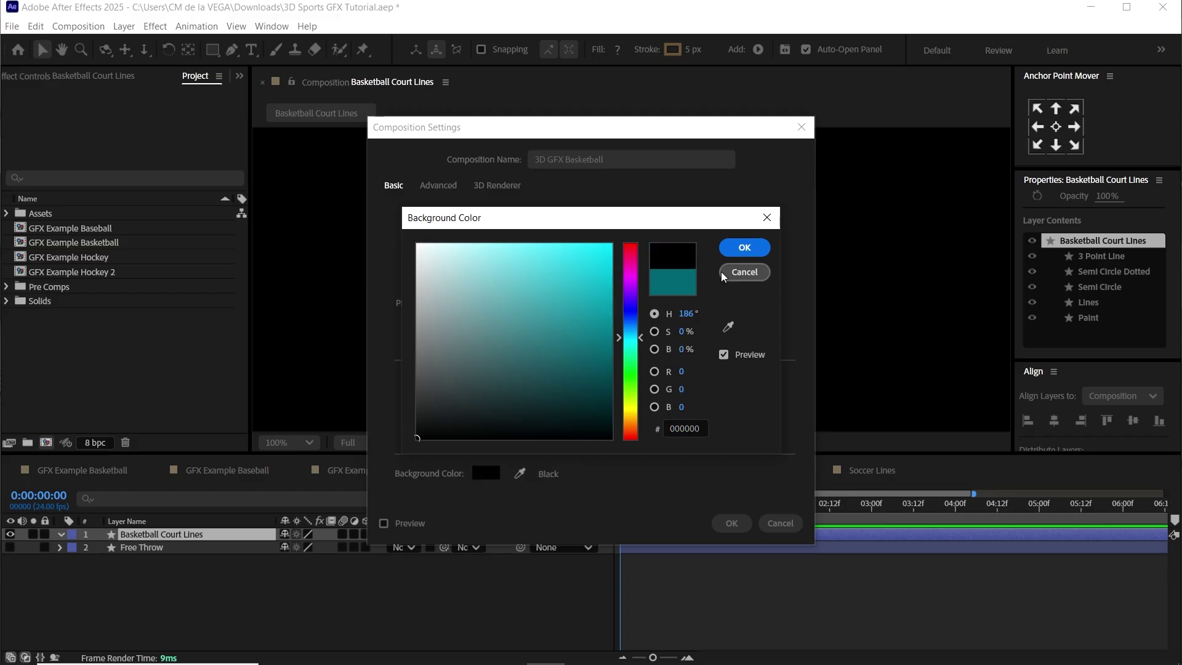
{"action": "left_click", "coordinate": [744, 248]}
{"action": "left_click", "coordinate": [731, 523]}
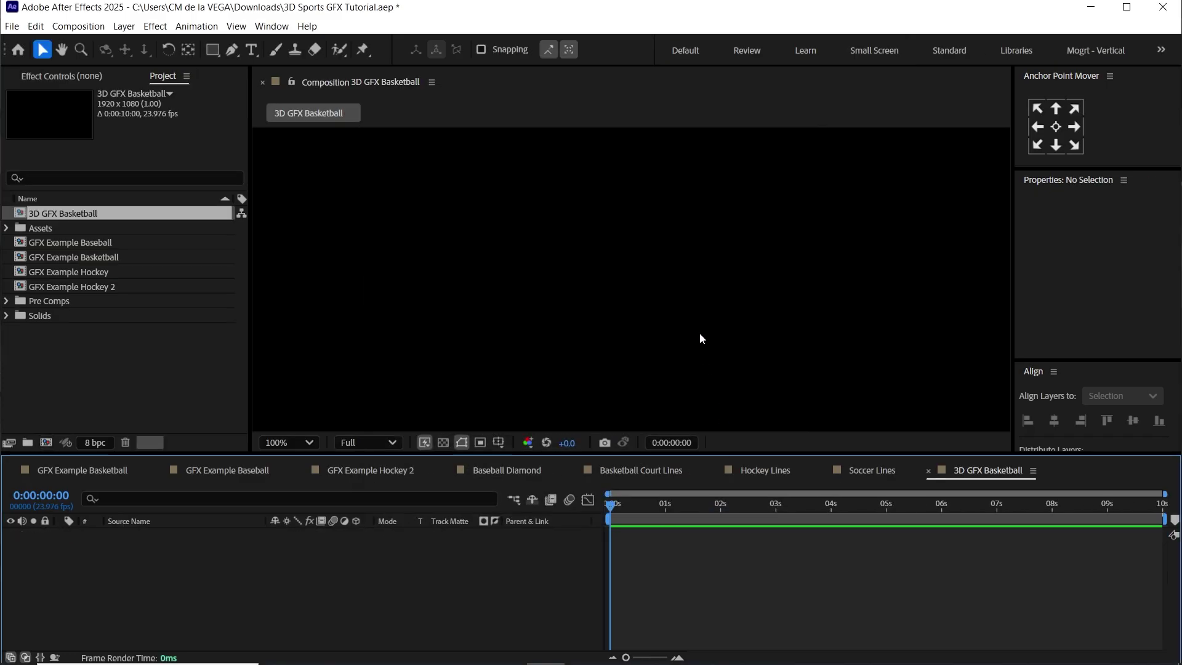
Paste the copied Basketball Court Lines layer into the new composition and make it a 3D layer
{"action": "key", "text": "ctrl+v"}
{"action": "scroll", "coordinate": [708, 320], "scroll_direction": "down", "scroll_amount": 1}
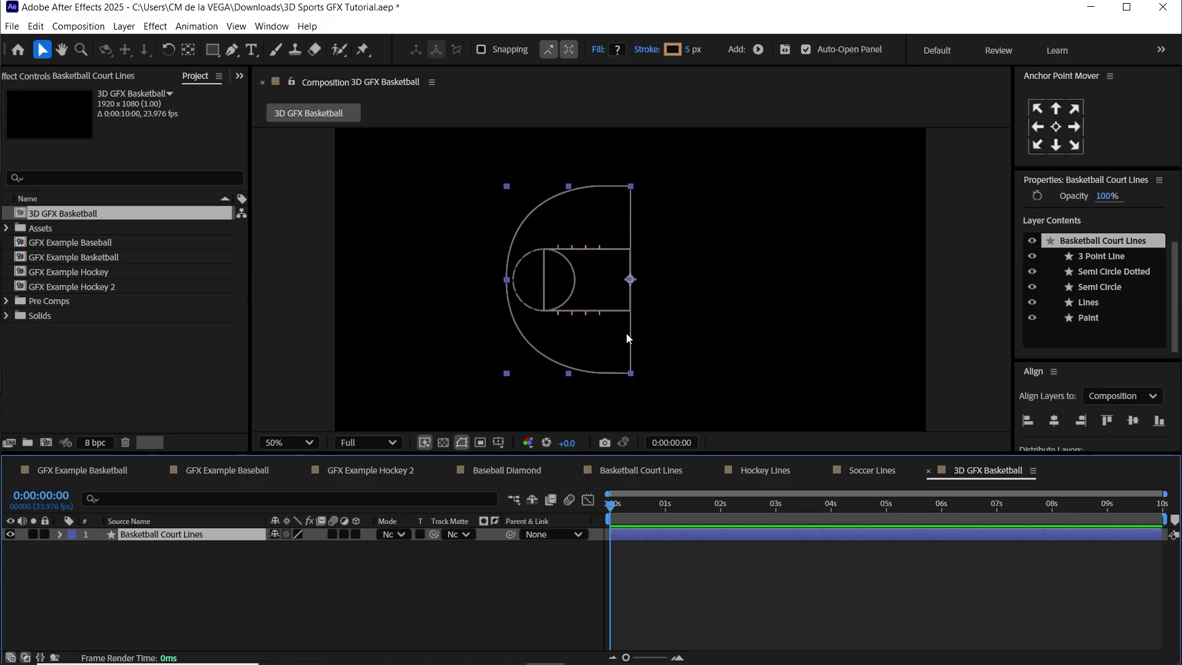
{"action": "left_click", "coordinate": [356, 534]}
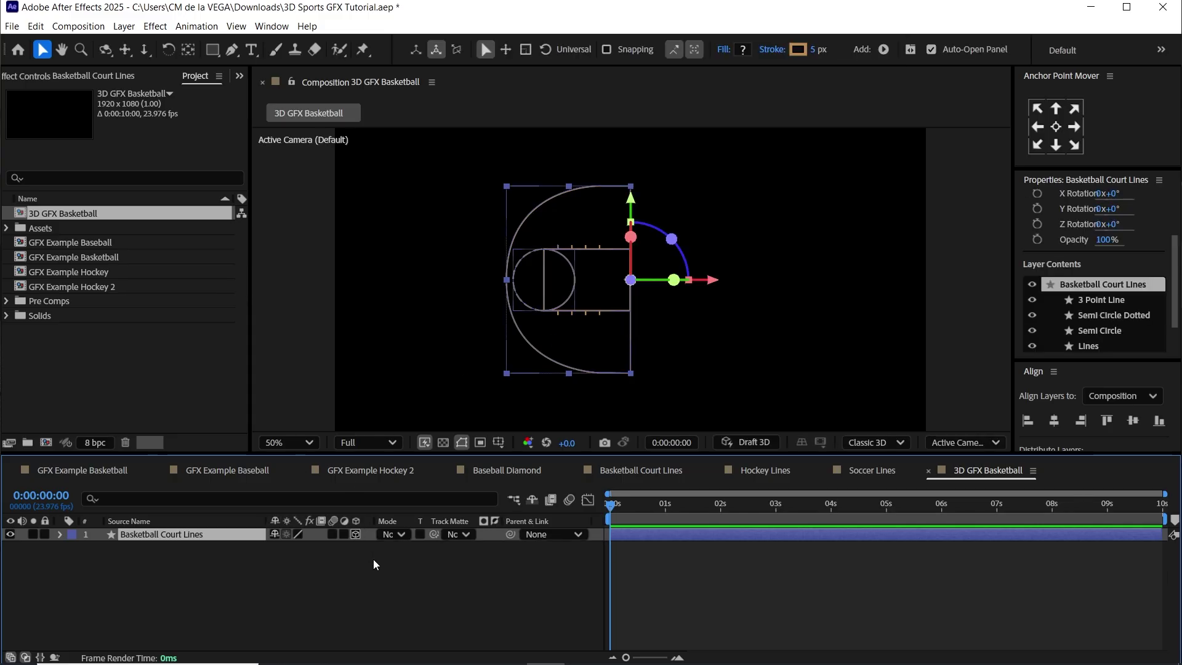
Set the Z Rotation of the Basketball Court Lines layer to 90°
{"action": "key", "text": "r"}
{"action": "left_click", "coordinate": [166, 588]}
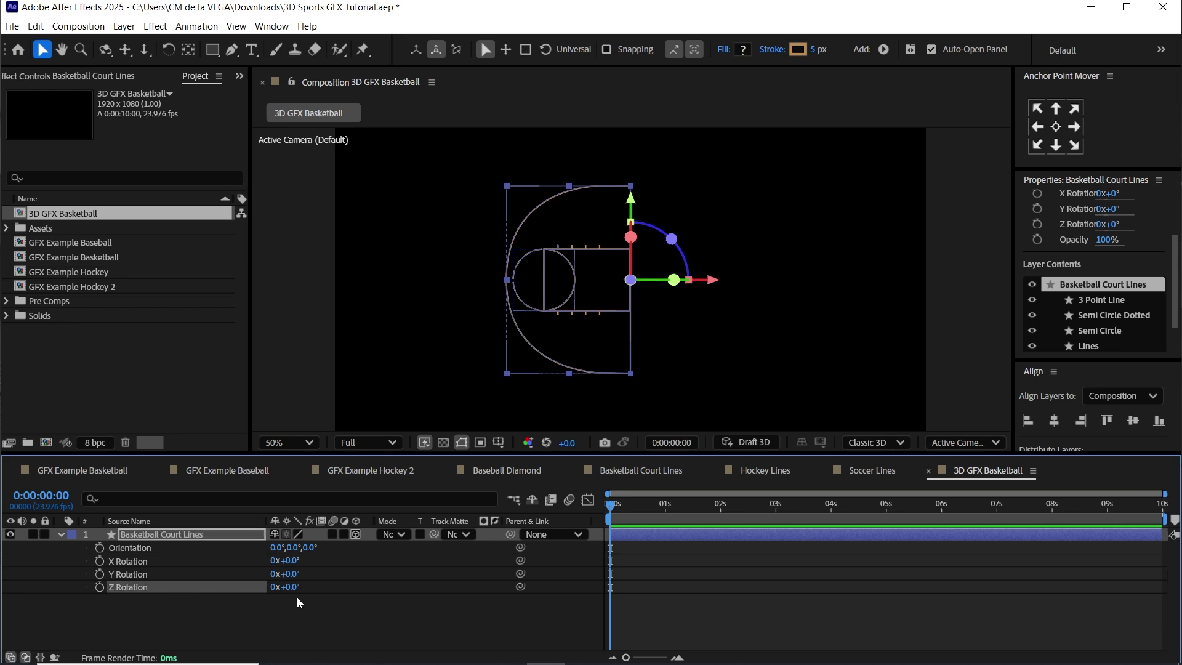
{"action": "left_click_drag", "start_coordinate": [289, 588], "coordinate": [335, 587]}
{"action": "left_click", "coordinate": [297, 588]}
{"action": "type", "text": "90"}
{"action": "key", "text": "Return"}
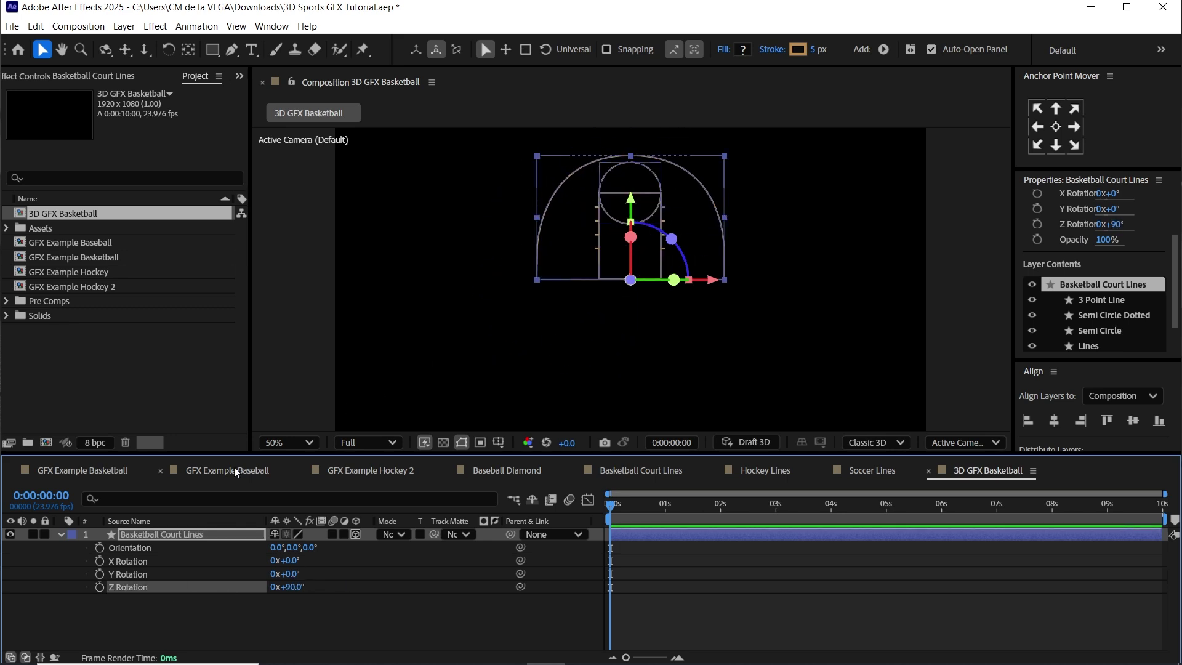
Set the X Rotation of the Basketball Court Lines layer to -90° so the court lies flat
{"action": "left_click", "coordinate": [175, 562]}
{"action": "left_click_drag", "start_coordinate": [289, 561], "coordinate": [243, 573]}
{"action": "left_click", "coordinate": [296, 562]}
{"action": "type", "text": "-90"}
{"action": "key", "text": "Return"}
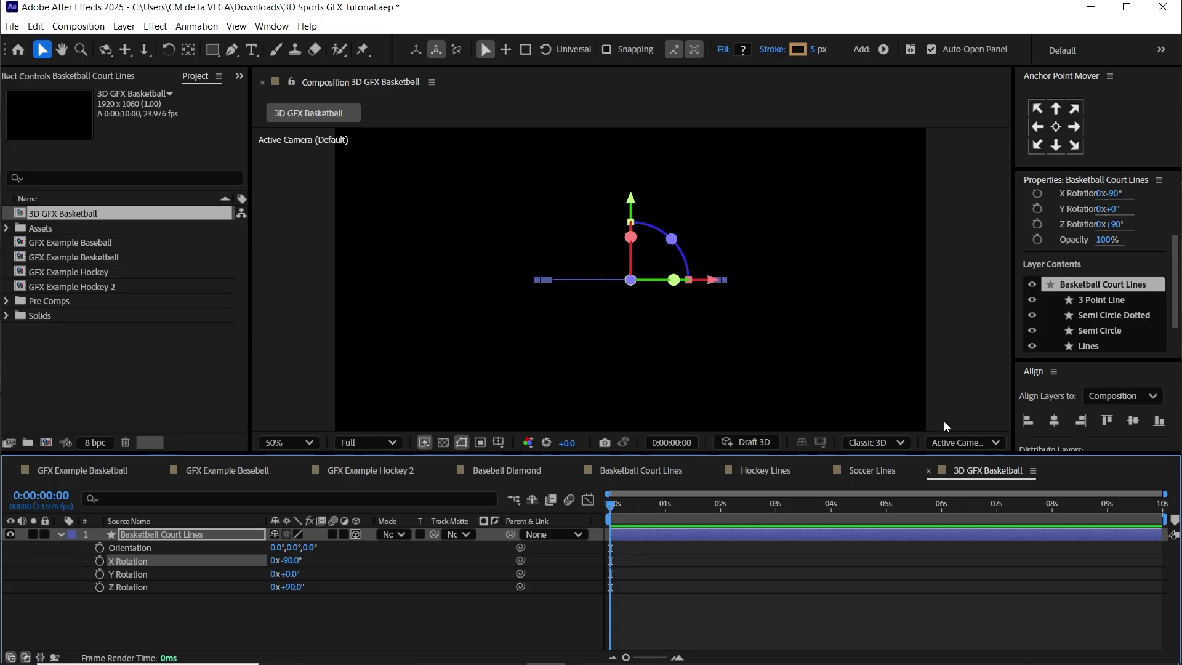
Switch the 3D view to Custom View 1 and reframe it with the camera tools closely on the court lines
{"action": "left_click", "coordinate": [953, 442]}
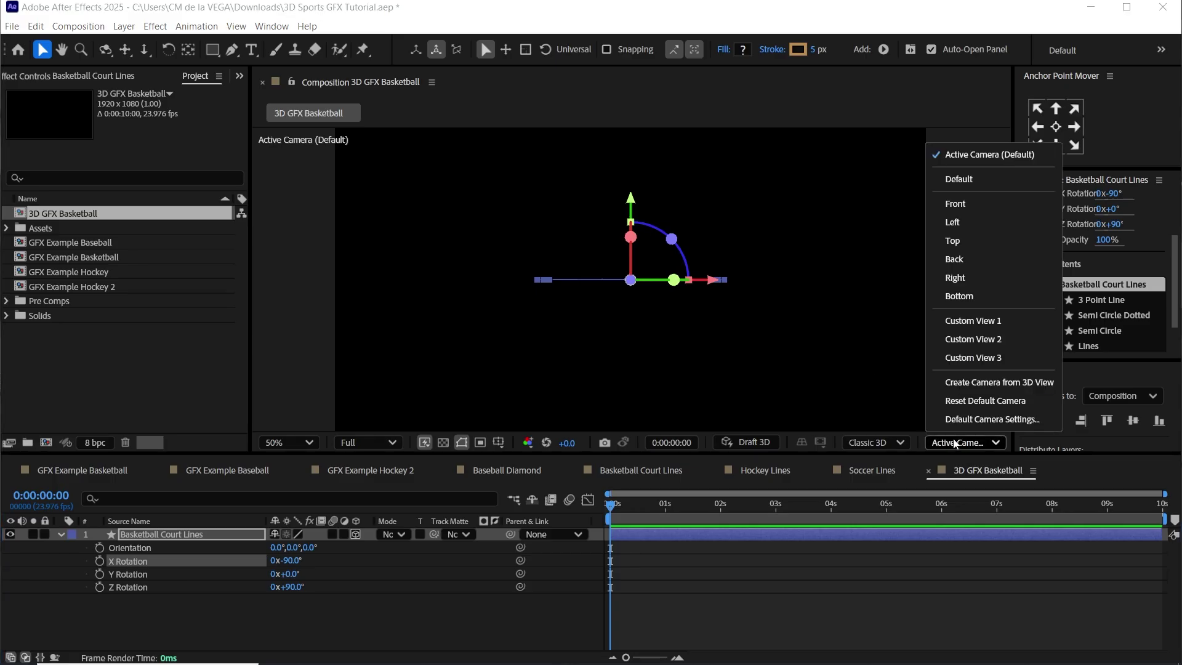
{"action": "left_click", "coordinate": [974, 322]}
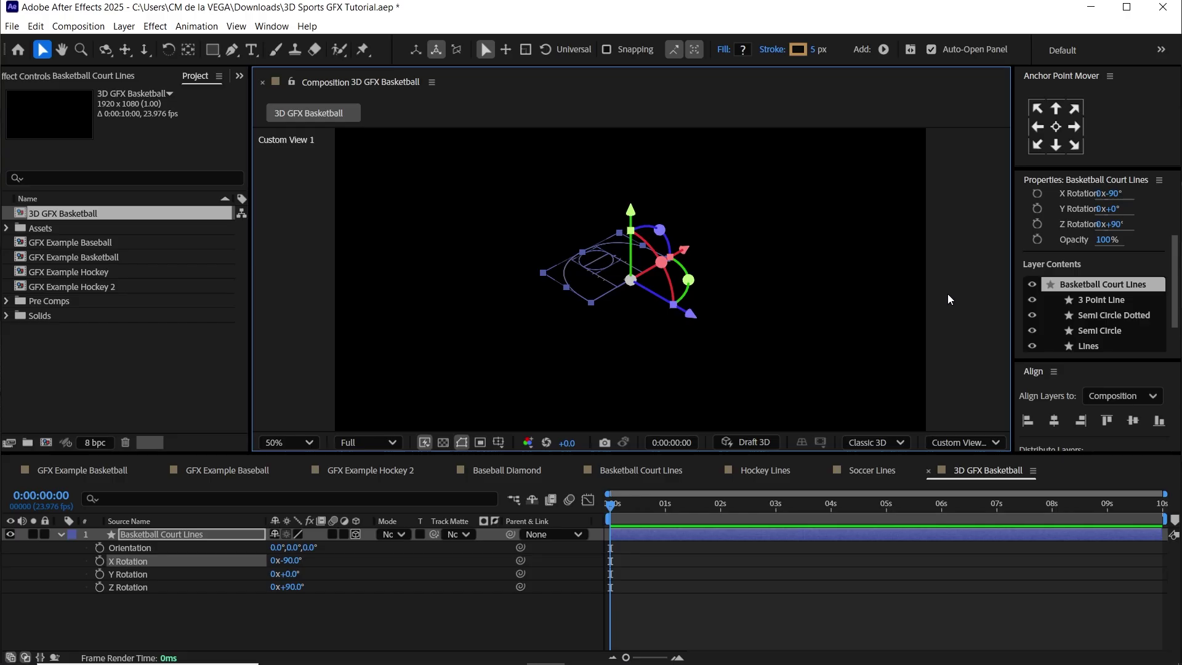
{"action": "left_click", "coordinate": [107, 50]}
{"action": "left_click", "coordinate": [124, 50]}
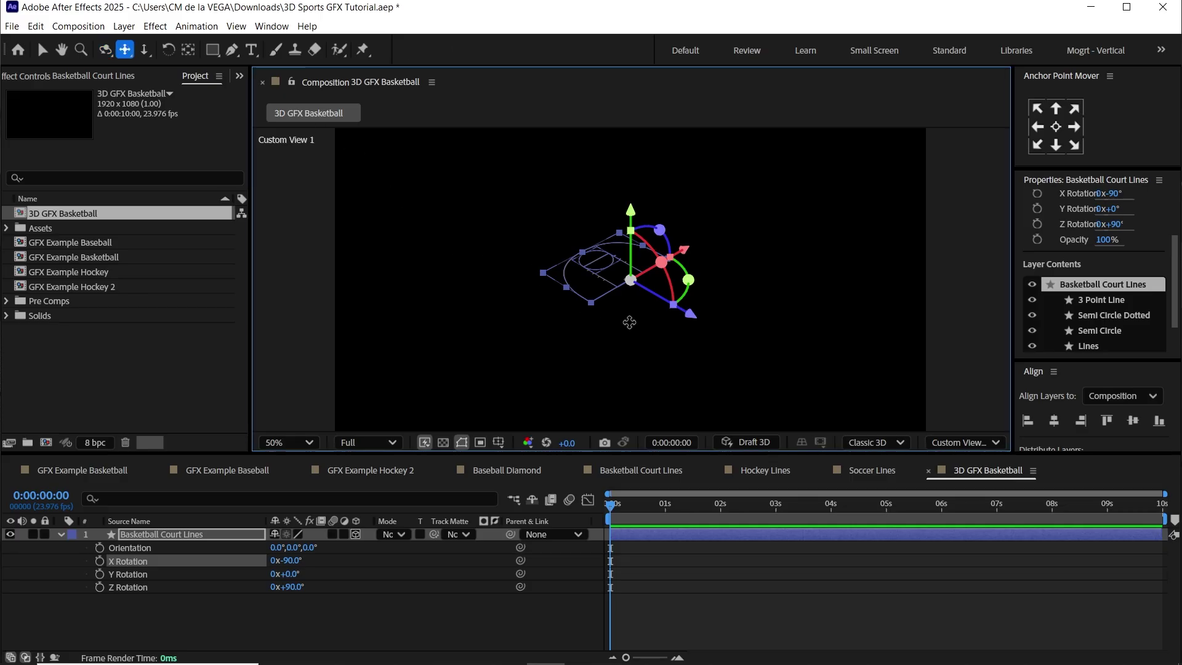
{"action": "key", "text": "c"}
{"action": "left_click_drag", "start_coordinate": [633, 338], "coordinate": [678, 296]}
{"action": "key", "text": "c"}
{"action": "key", "text": "c"}
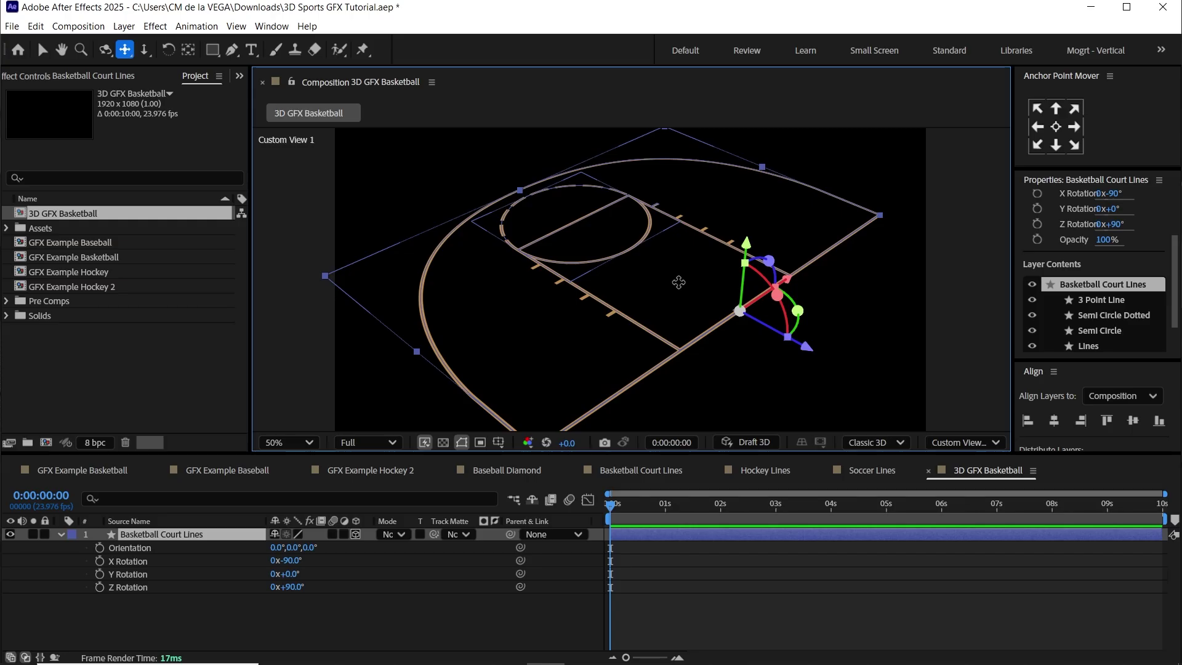
Set the composition's 3D renderer to Advanced 3D and check the installed After Effects version
{"action": "left_click", "coordinate": [882, 444]}
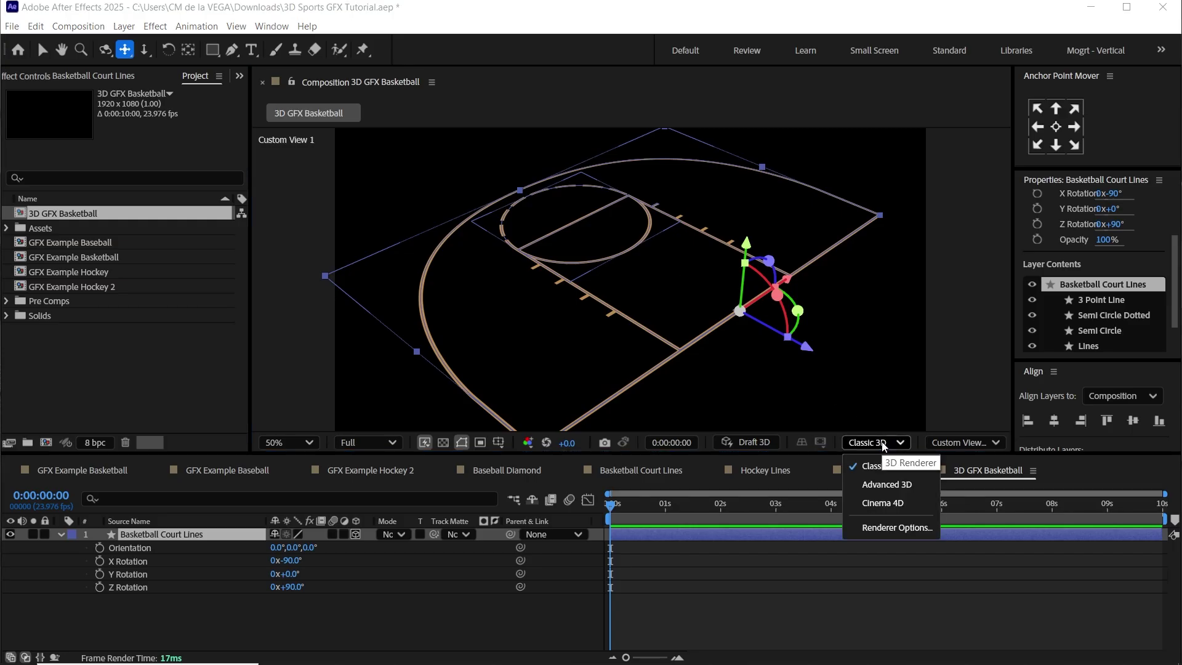
{"action": "left_click", "coordinate": [916, 485]}
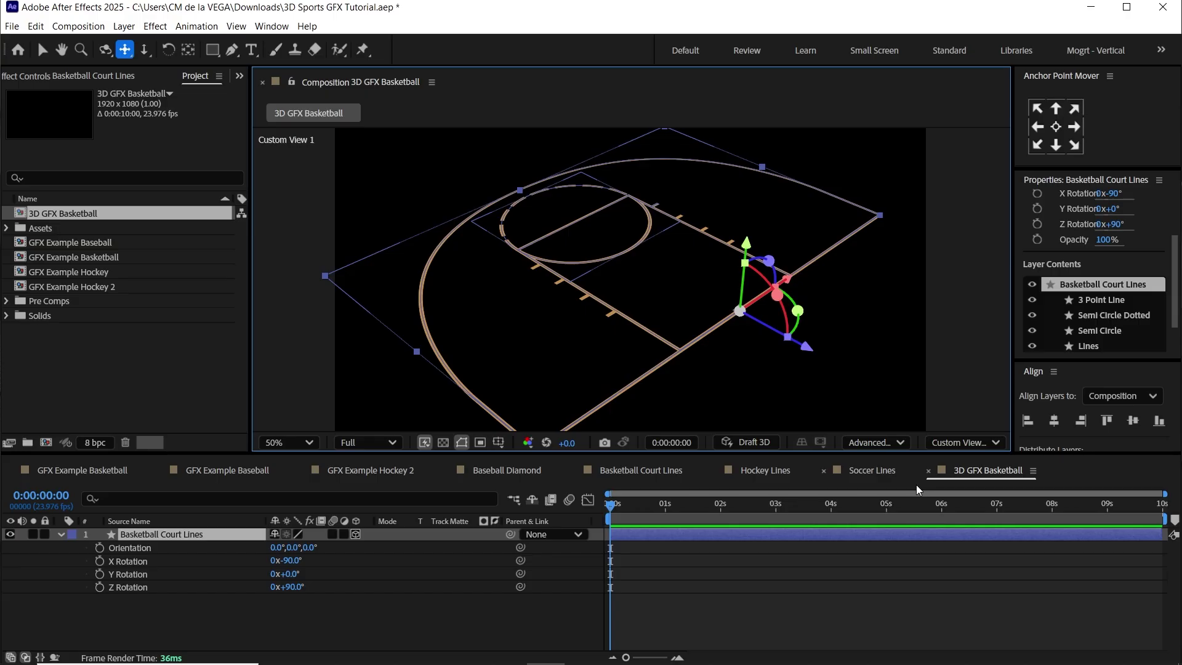
{"action": "left_click", "coordinate": [307, 26]}
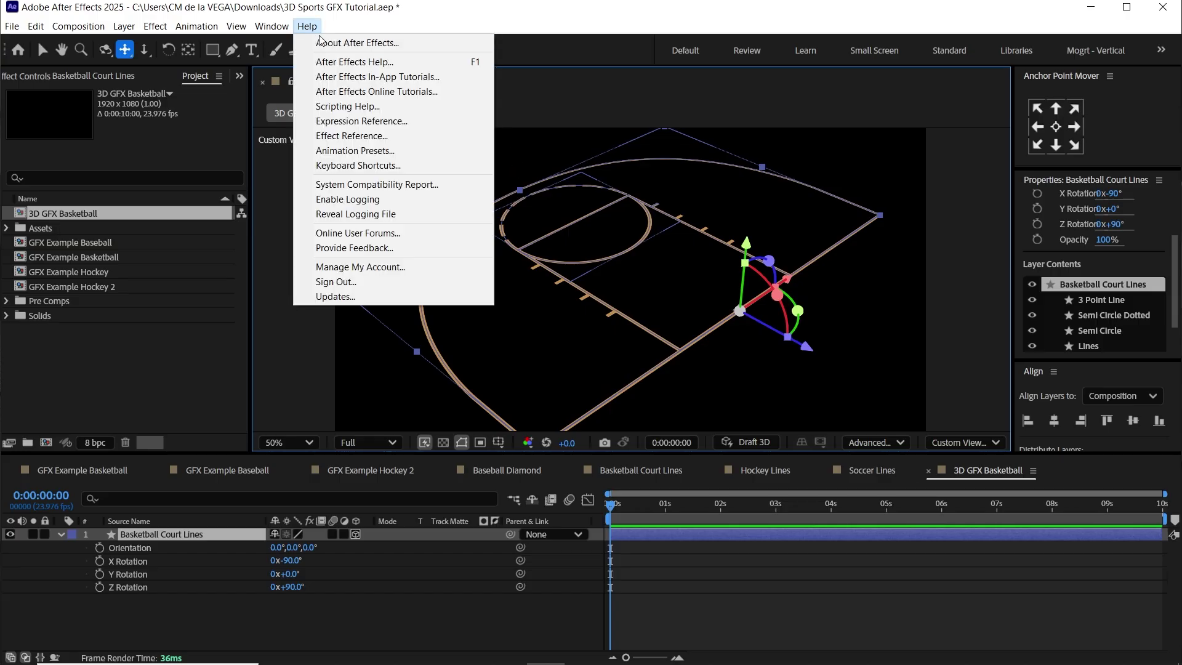
{"action": "left_click", "coordinate": [394, 40]}
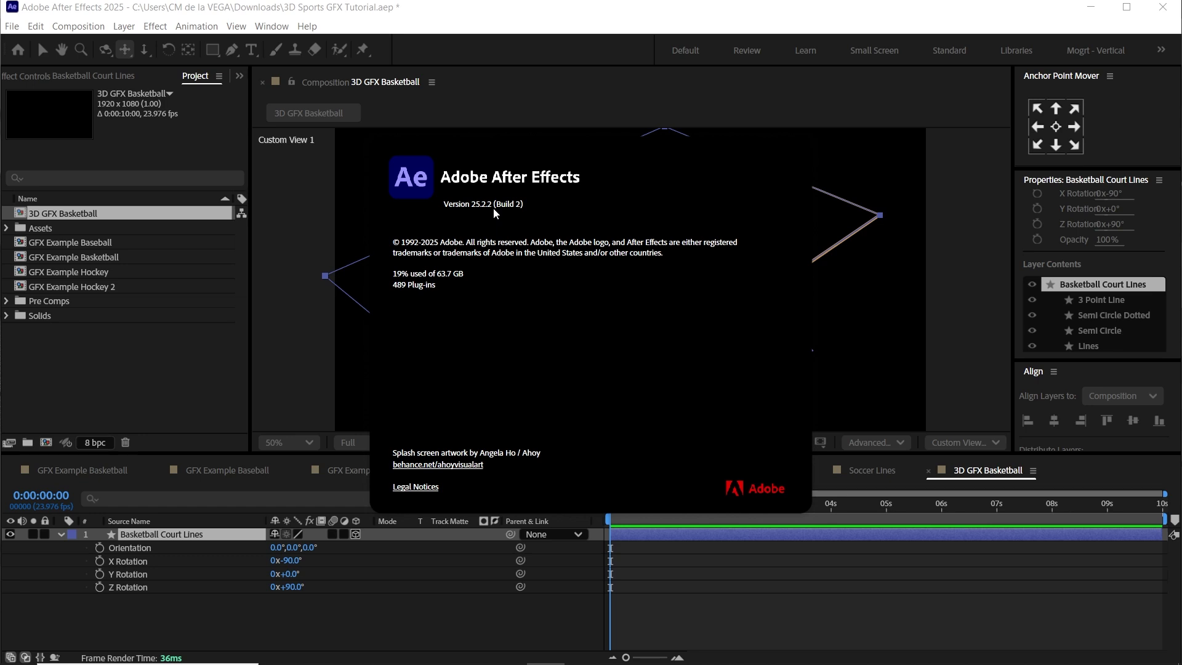
{"action": "left_click", "coordinate": [479, 323]}
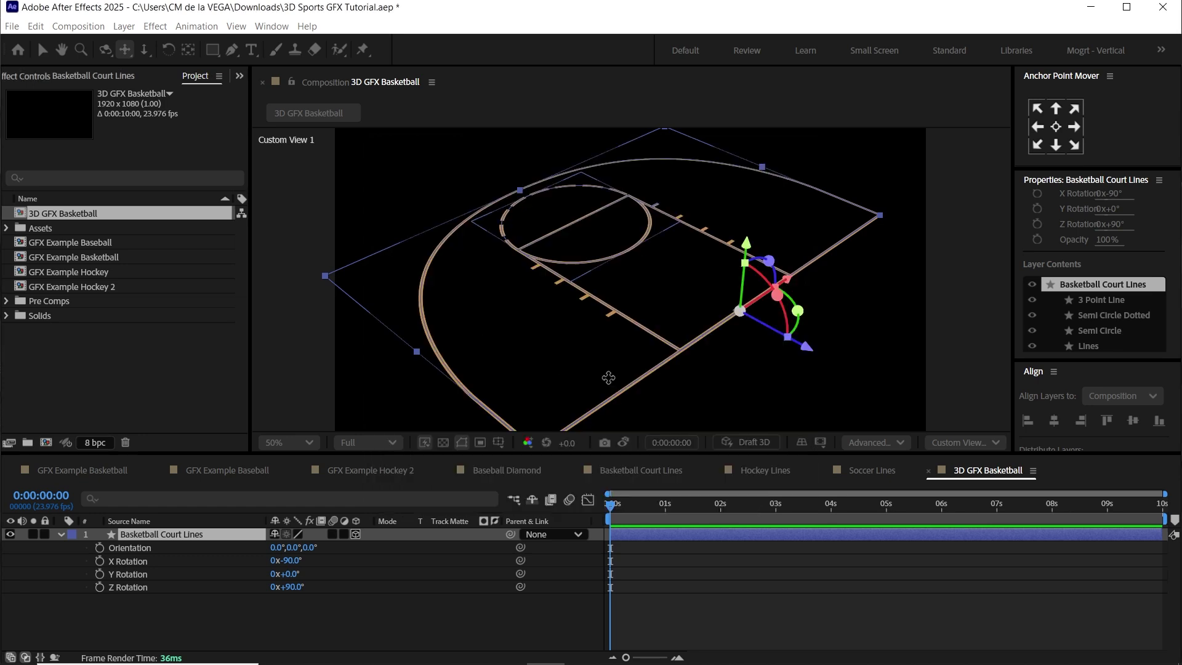
Set the Extrusion Depth in the Basketball Court Lines layer's Geometry Options to 5
{"action": "left_click", "coordinate": [61, 534]}
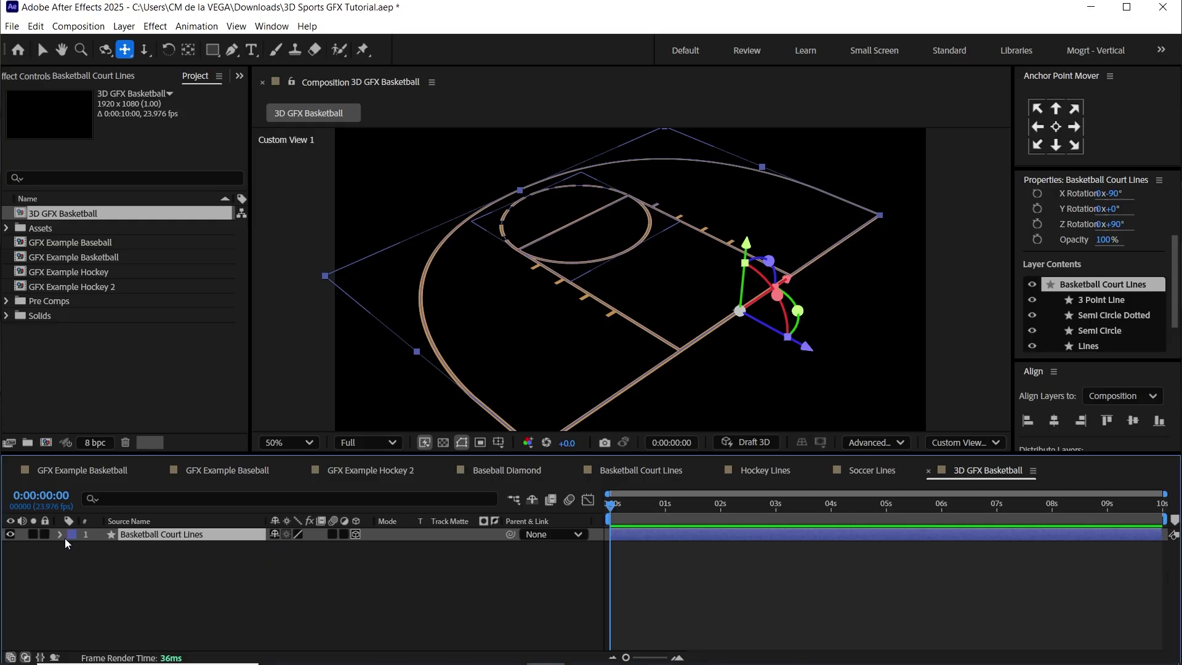
{"action": "left_click", "coordinate": [60, 535]}
{"action": "left_click", "coordinate": [74, 561]}
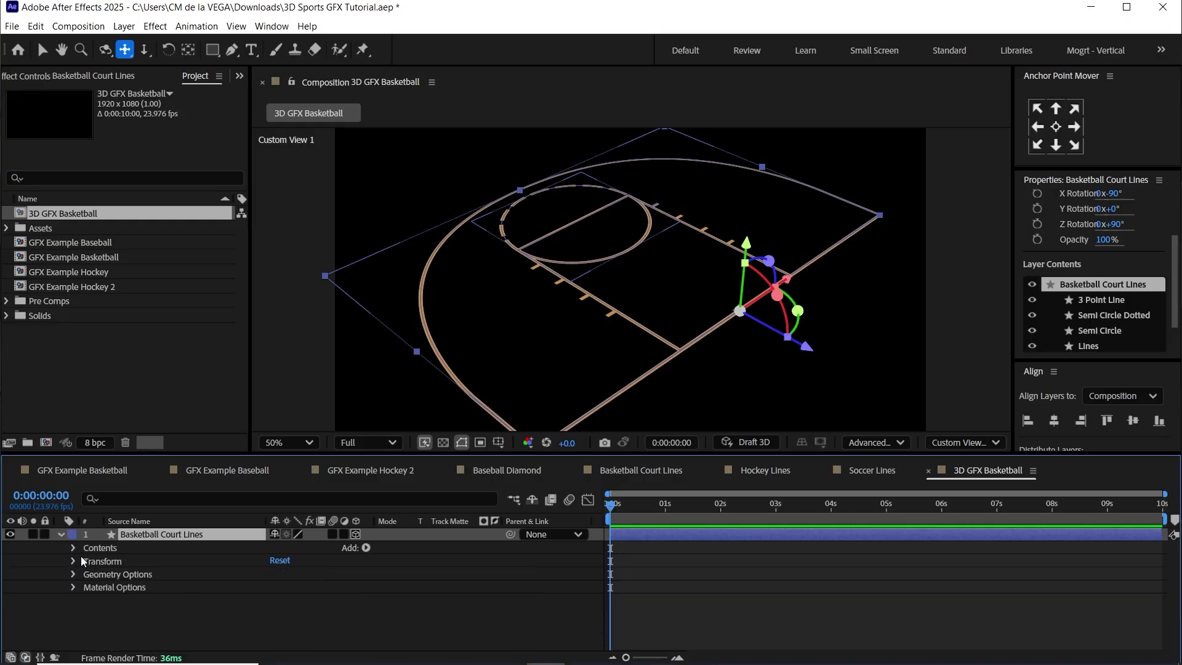
{"action": "left_click", "coordinate": [120, 577]}
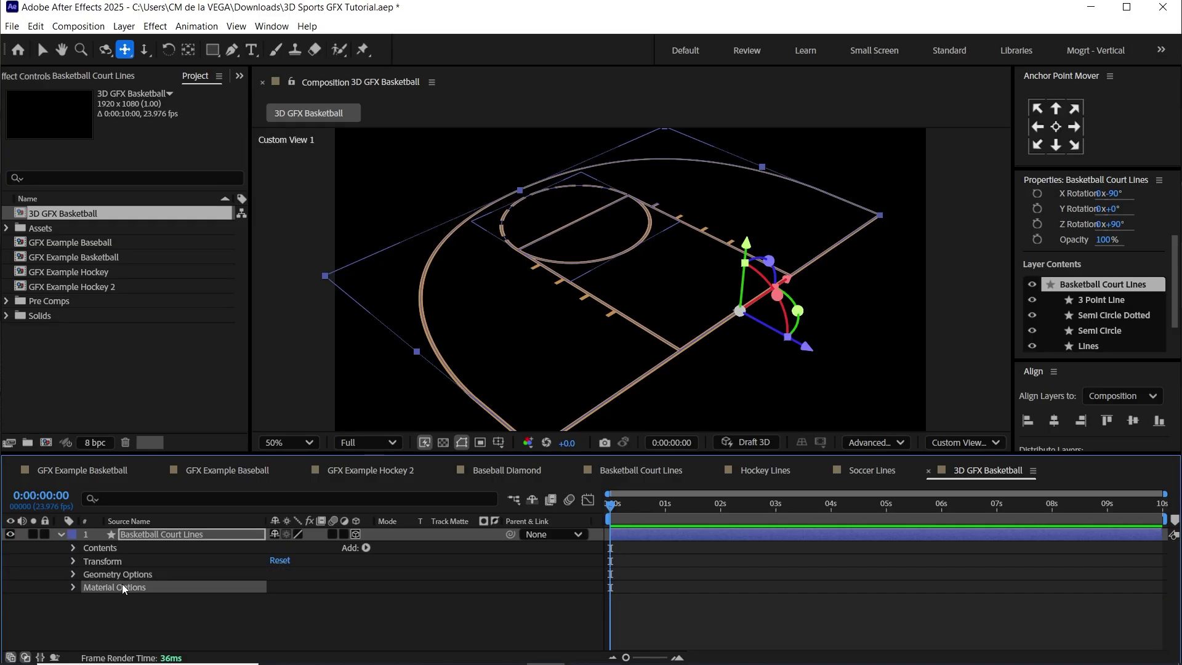
{"action": "left_click", "coordinate": [74, 574]}
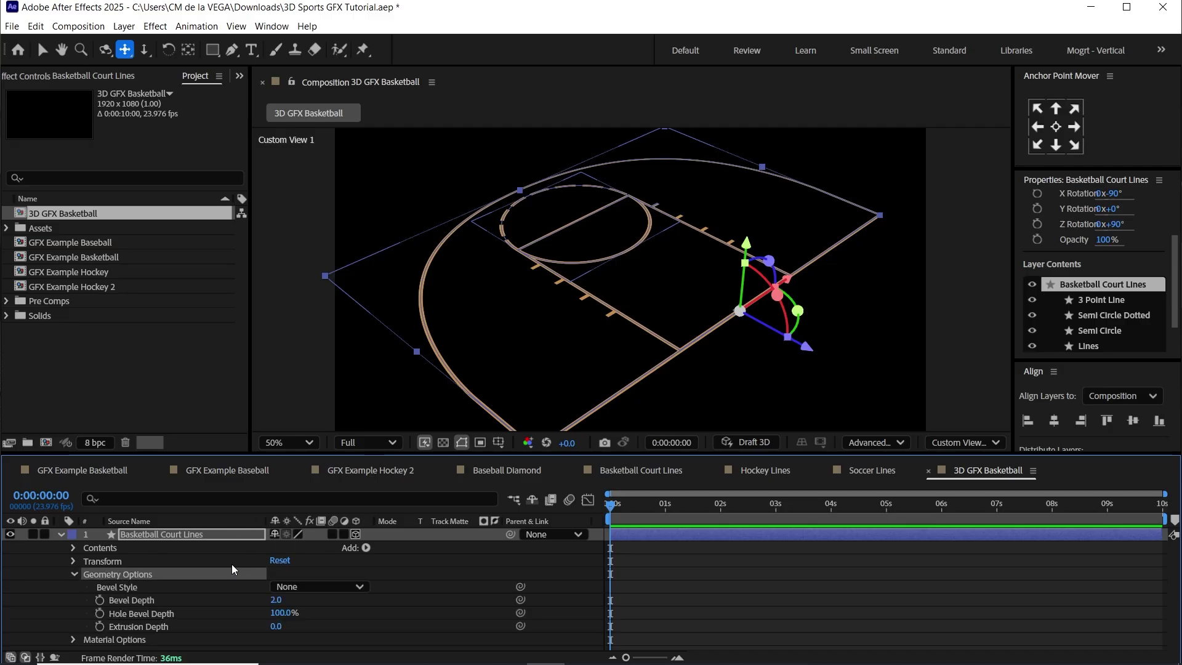
{"action": "left_click", "coordinate": [149, 627]}
{"action": "left_click", "coordinate": [275, 626]}
{"action": "type", "text": "5"}
{"action": "key", "text": "Return"}
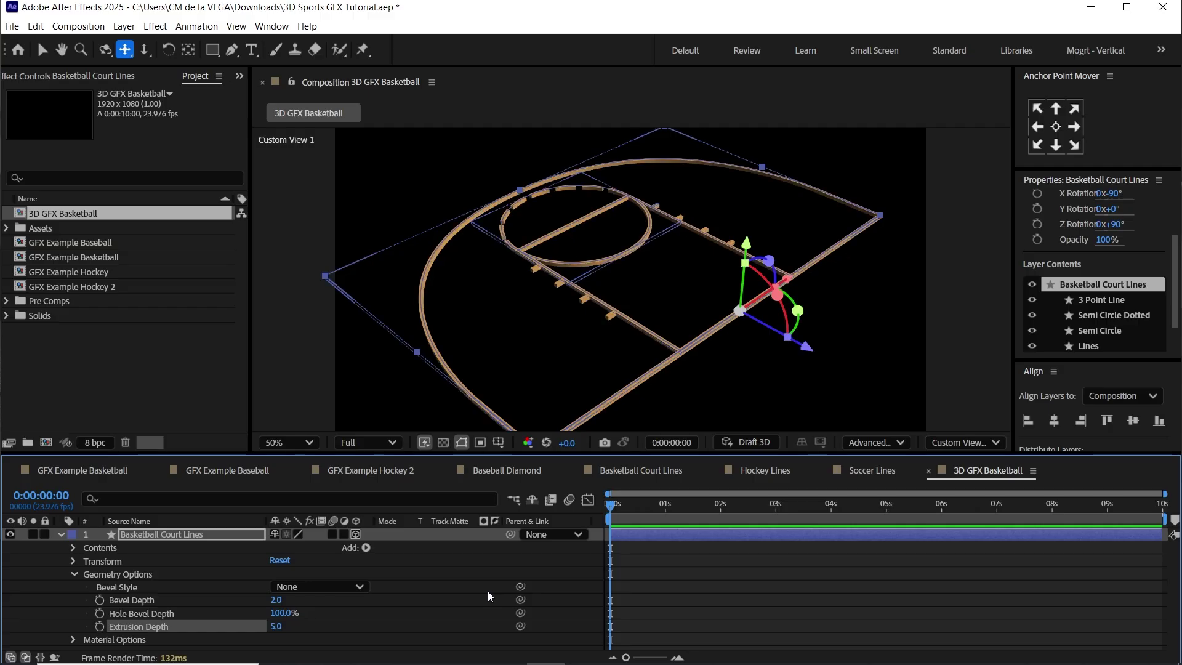
Set the Specular Shininess in the Basketball Court Lines layer's Material Options to 85%
{"action": "left_click", "coordinate": [74, 574]}
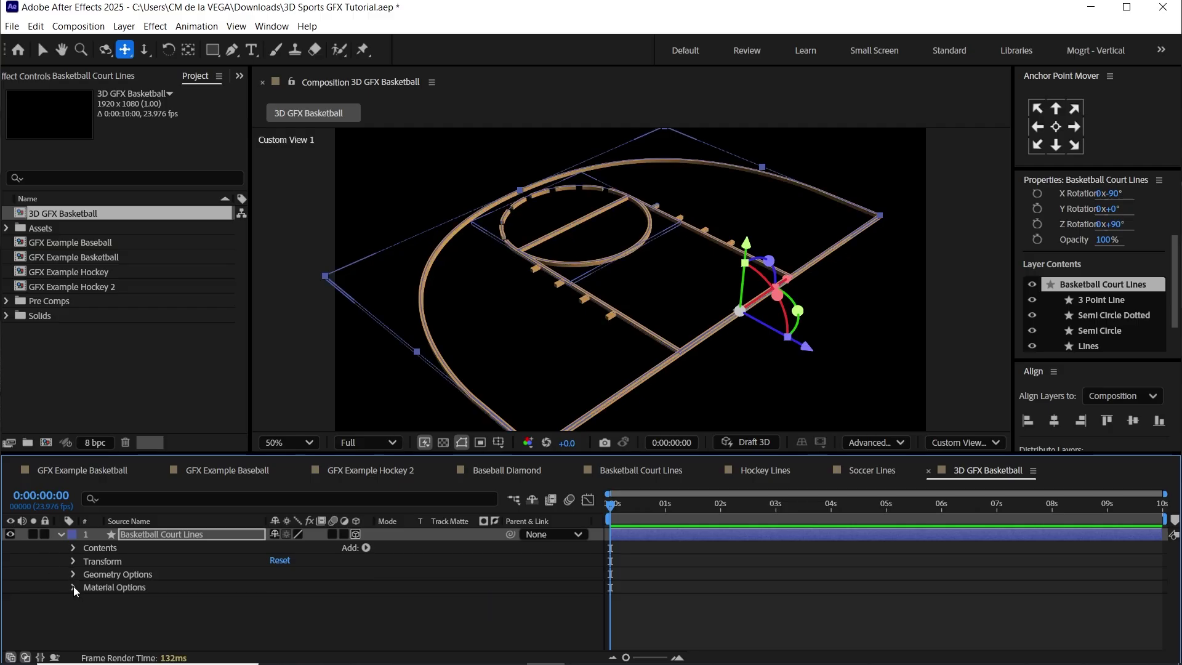
{"action": "left_click", "coordinate": [74, 588]}
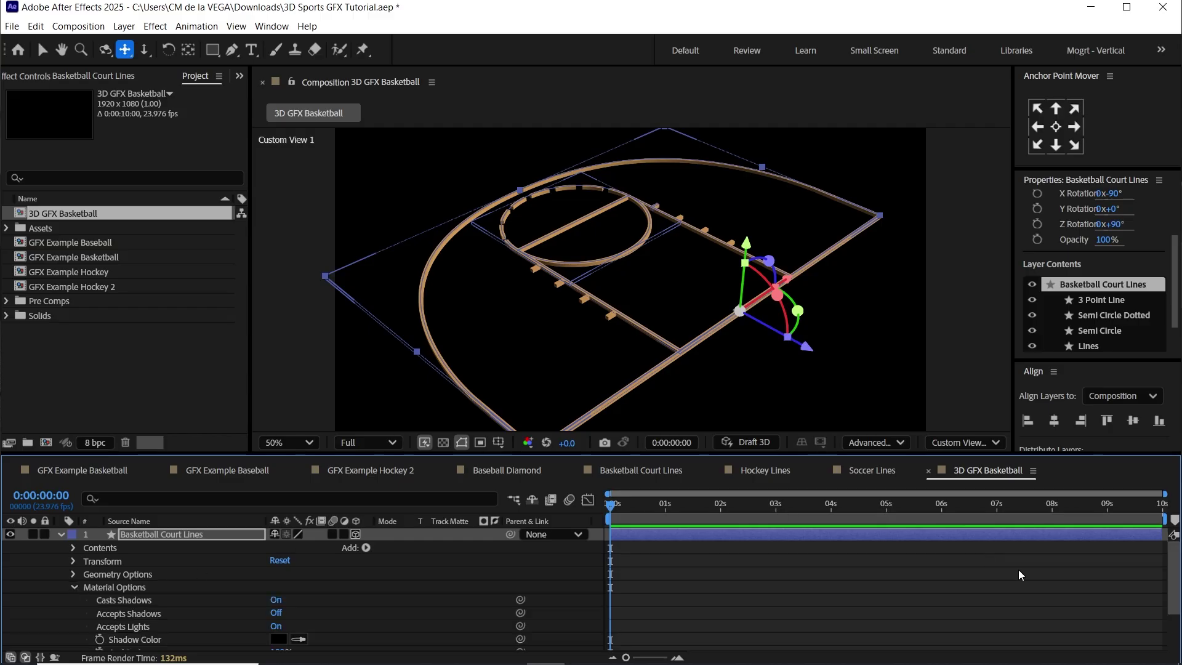
{"action": "left_click_drag", "start_coordinate": [1175, 587], "coordinate": [1176, 623]}
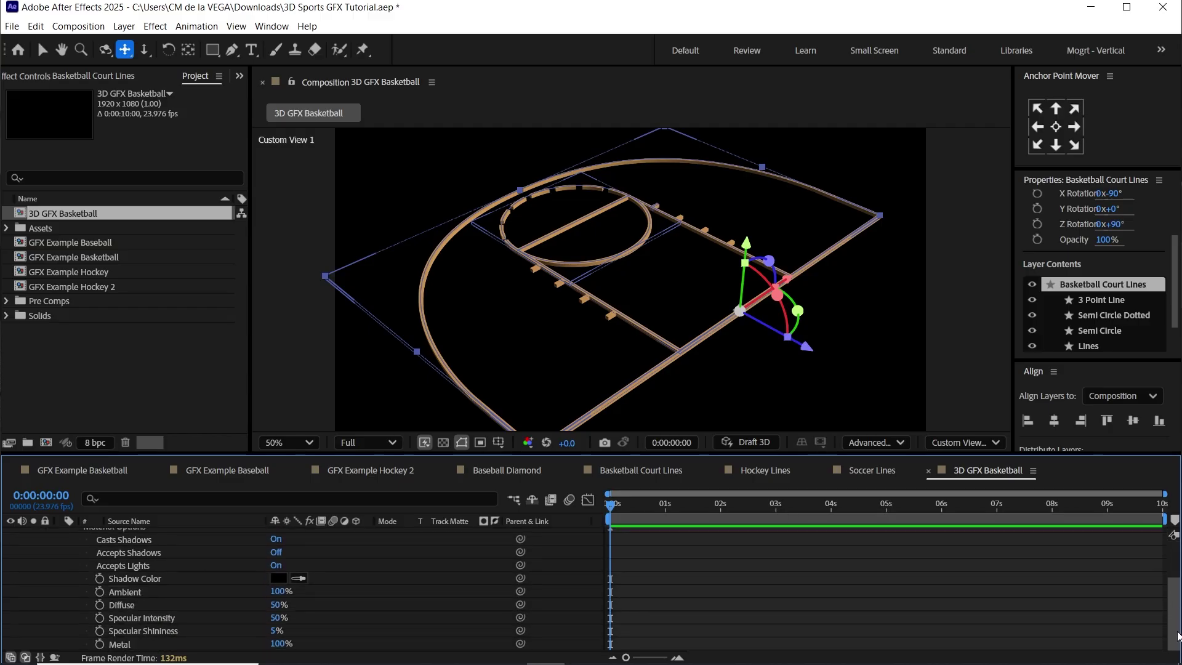
{"action": "left_click", "coordinate": [168, 630]}
{"action": "left_click", "coordinate": [277, 630]}
{"action": "type", "text": "85"}
{"action": "key", "text": "Return"}
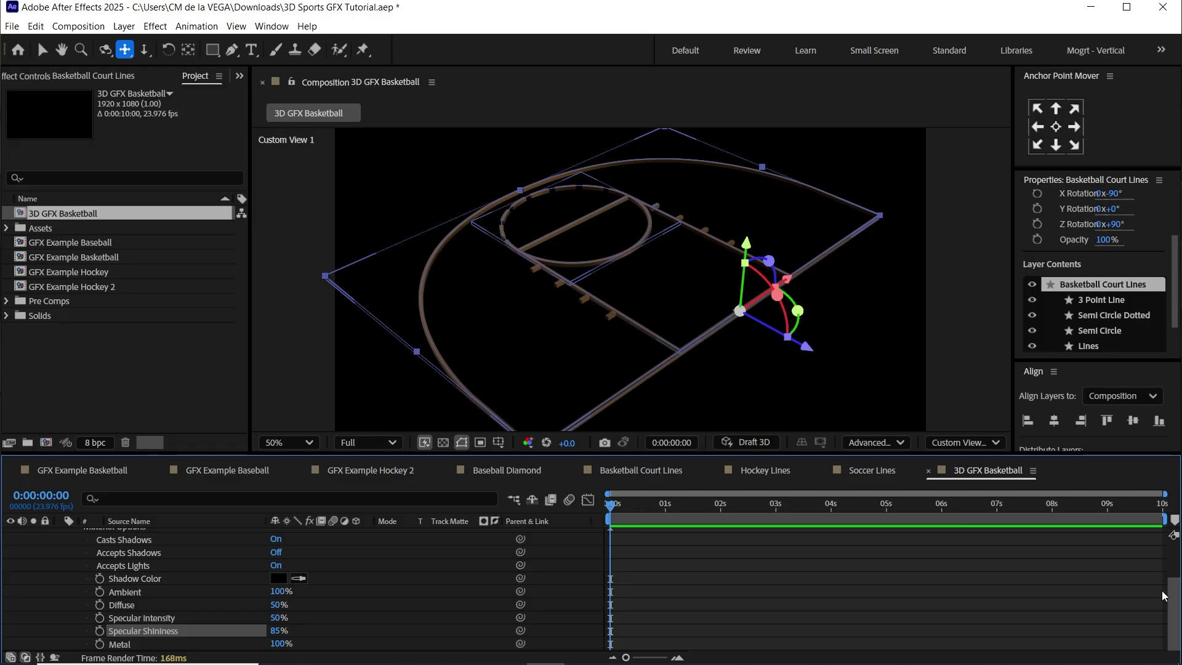
Rename the court lines layer to Basketball Court Lines 3D
{"action": "left_click_drag", "start_coordinate": [1173, 604], "coordinate": [1172, 567]}
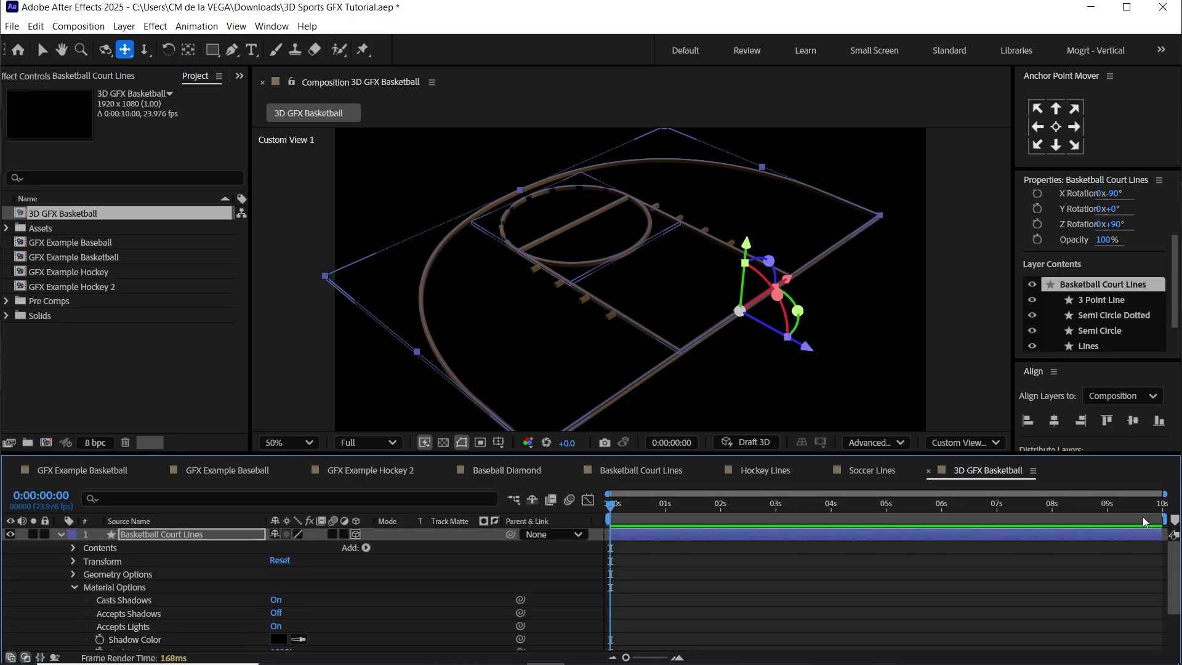
{"action": "left_click", "coordinate": [210, 534]}
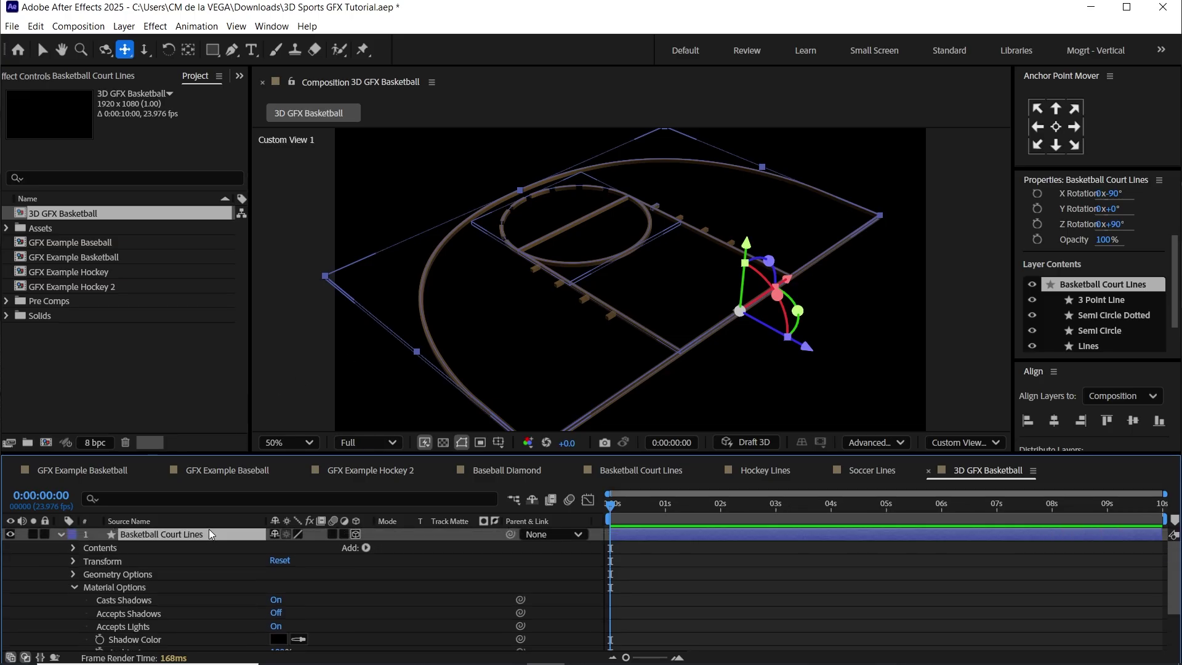
{"action": "key", "text": "Return"}
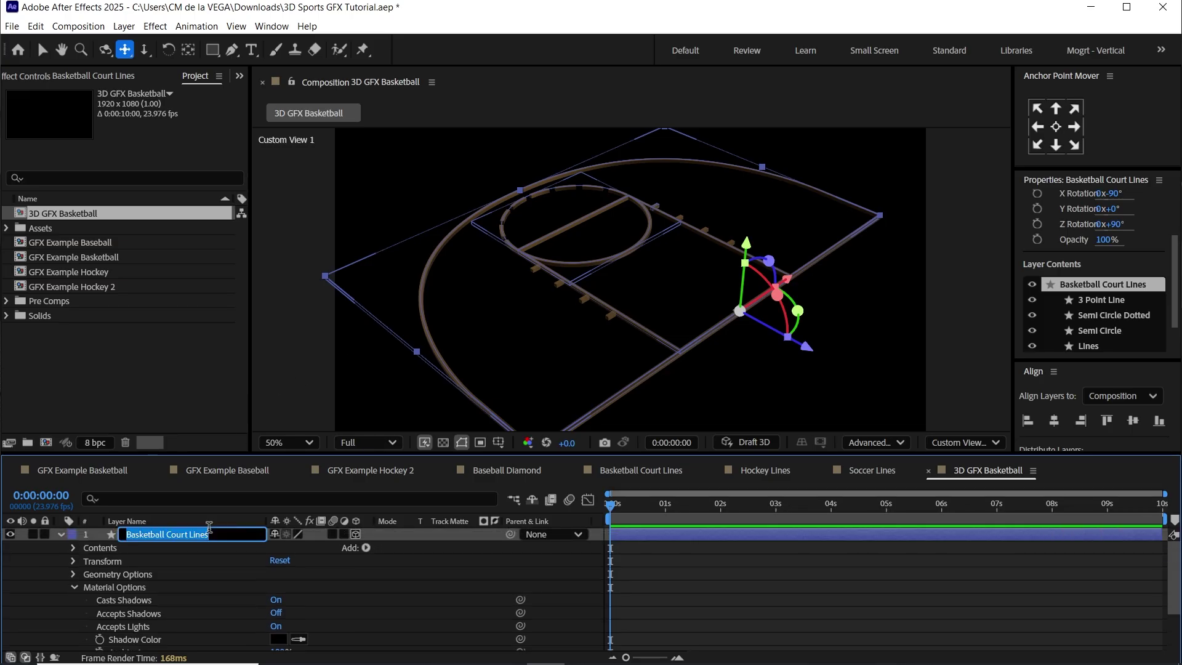
{"action": "key", "text": "Right"}
{"action": "type", "text": "3D"}
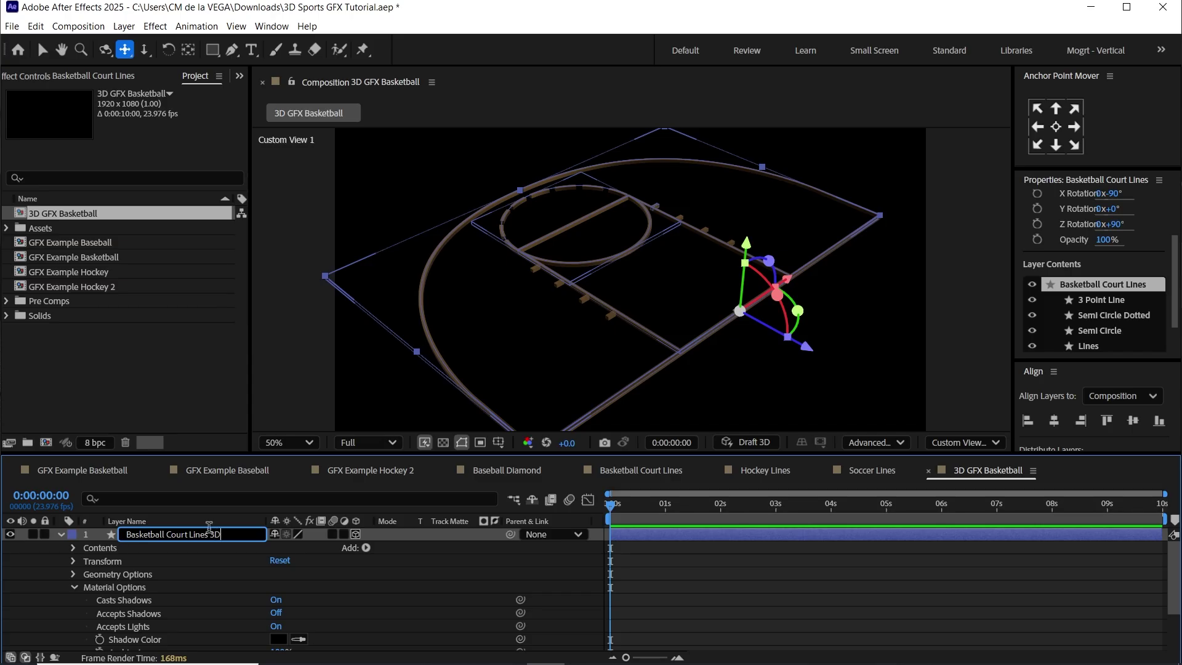
{"action": "key", "text": "Return"}
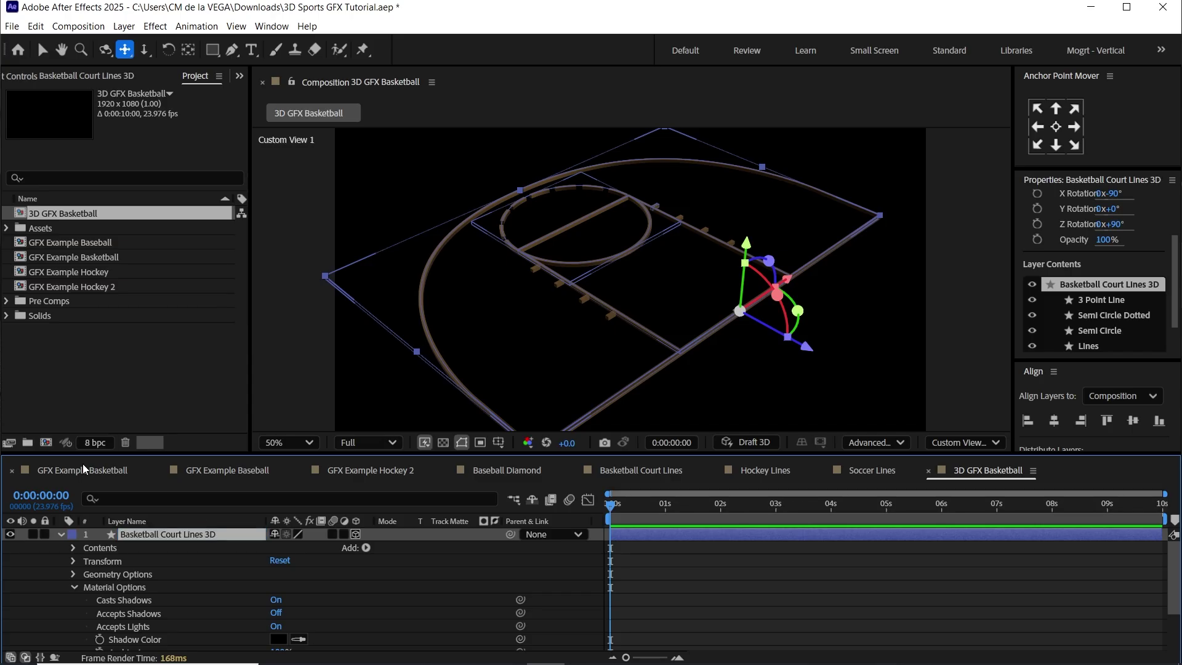
Collapse the Basketball Court Lines 3D layer's properties and duplicate the layer twice
{"action": "left_click", "coordinate": [60, 535]}
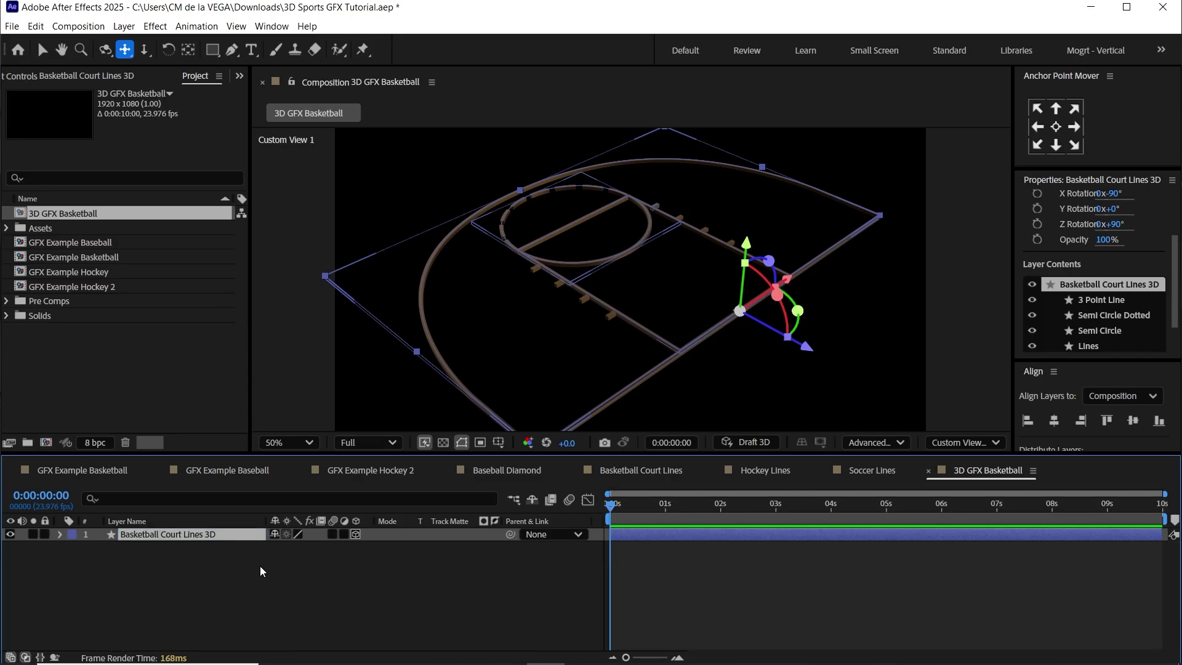
{"action": "key", "text": "ctrl+d"}
{"action": "key", "text": "ctrl+d"}
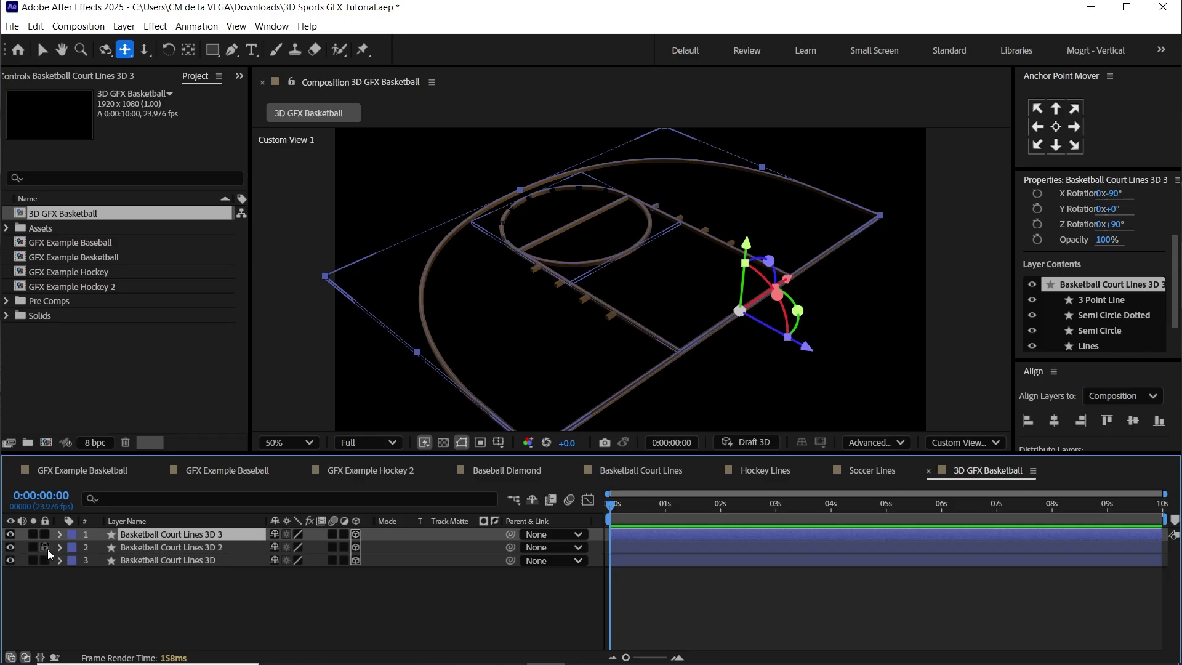
Rename the first duplicate, Basketball Court Lines 3D 2, as Basketball Court Lines Floor
{"action": "left_click", "coordinate": [149, 550]}
{"action": "key", "text": "Return"}
{"action": "key", "text": "Right"}
{"action": "key", "text": "BackSpace"}
{"action": "key", "text": "BackSpace"}
{"action": "key", "text": "BackSpace"}
{"action": "key", "text": "BackSpace"}
{"action": "type", "text": "Floor"}
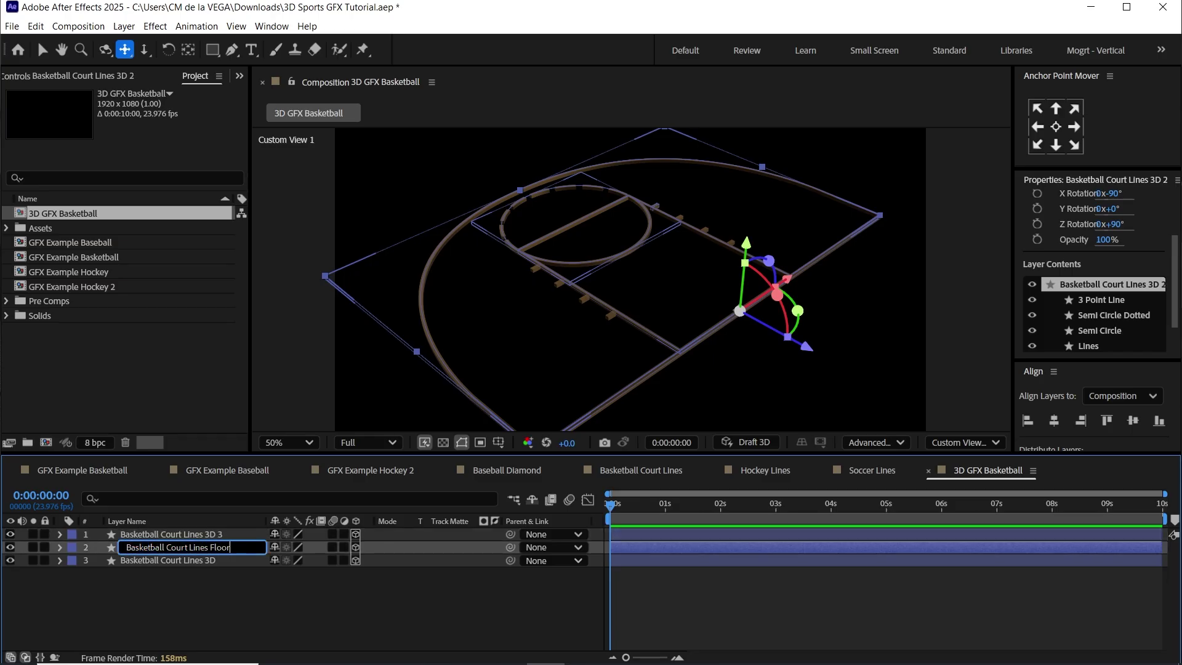
{"action": "key", "text": "Return"}
Rename the second duplicate, Basketball Court Lines 3D 3, as Basketball Court Lines Trim Path
{"action": "left_click", "coordinate": [193, 530]}
{"action": "key", "text": "Return"}
{"action": "key", "text": "Right"}
{"action": "key", "text": "BackSpace"}
{"action": "key", "text": "BackSpace"}
{"action": "key", "text": "BackSpace"}
{"action": "key", "text": "BackSpace"}
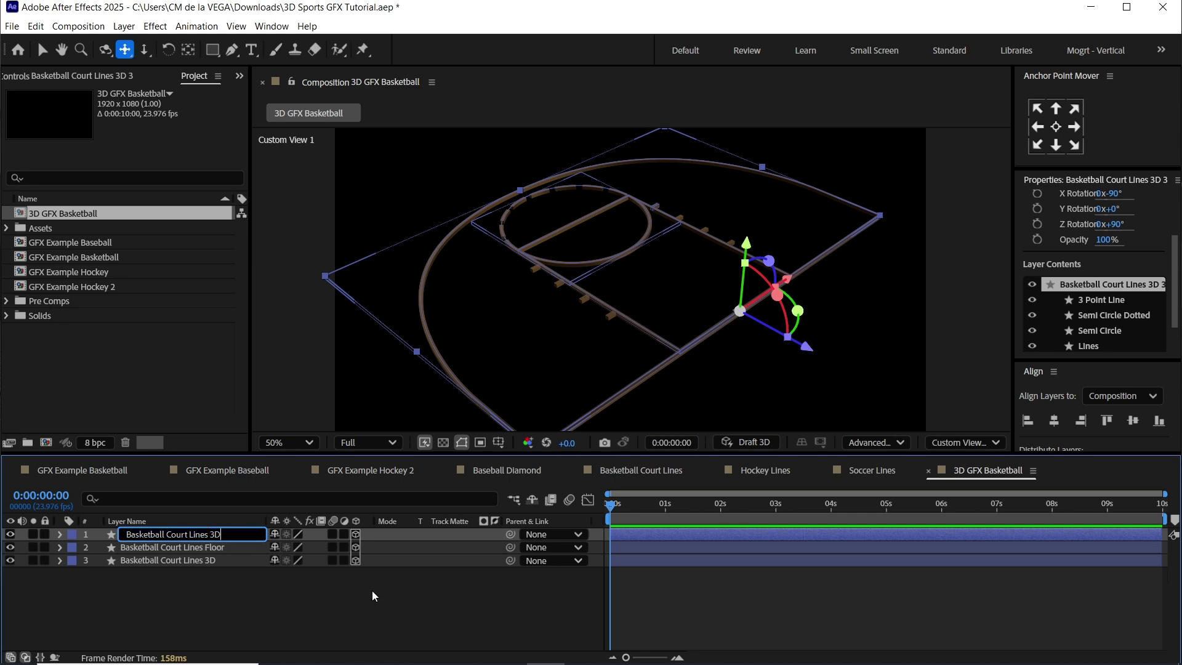
{"action": "type", "text": "Trim Path"}
{"action": "key", "text": "Return"}
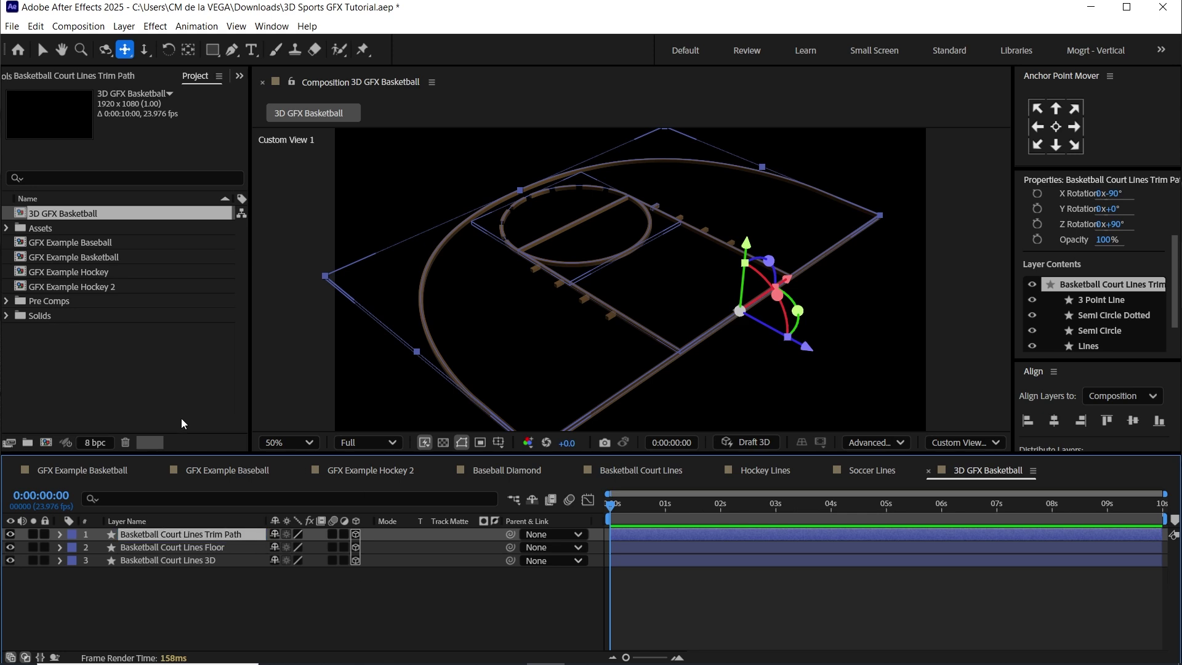
Solo the Basketball Court Lines Floor layer and set its Extrusion Depth to 0
{"action": "left_click", "coordinate": [169, 548]}
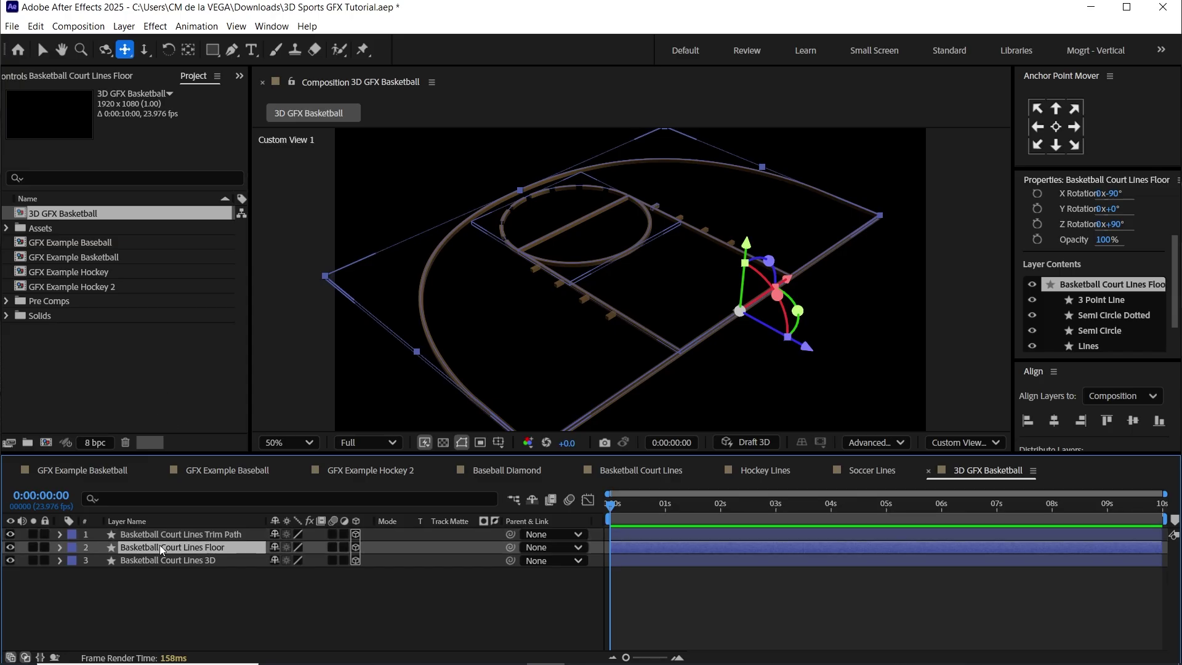
{"action": "left_click", "coordinate": [34, 548]}
{"action": "left_click", "coordinate": [60, 547]}
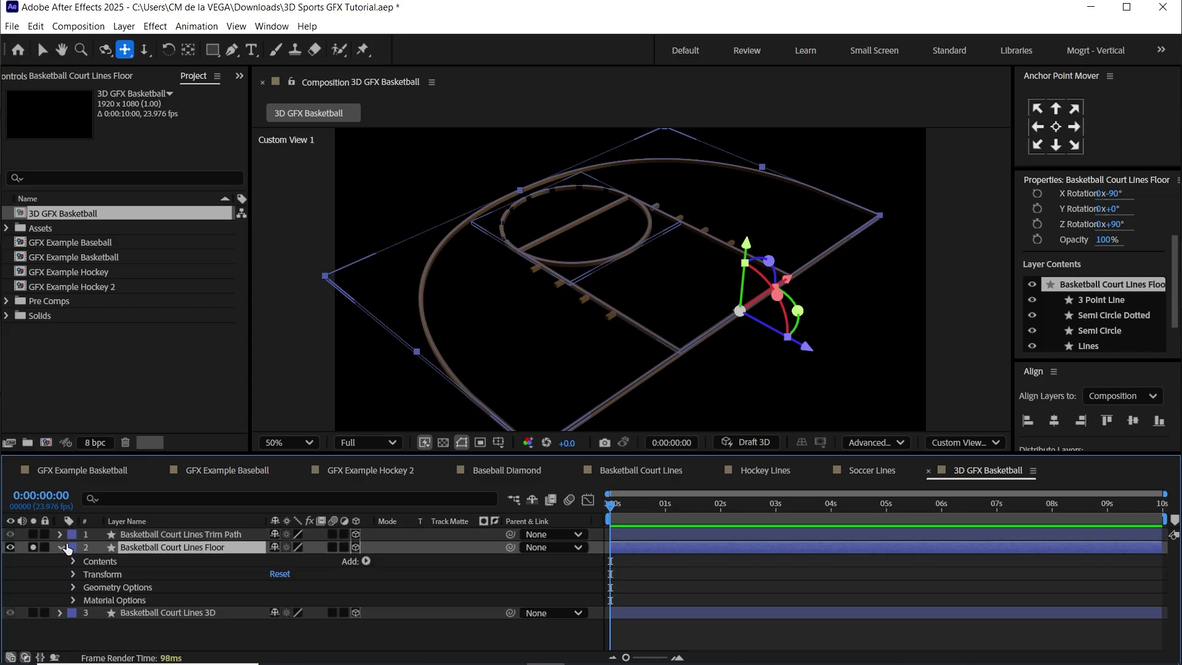
{"action": "left_click", "coordinate": [73, 587]}
{"action": "left_click_drag", "start_coordinate": [287, 456], "coordinate": [287, 420]}
{"action": "left_click", "coordinate": [277, 604]}
{"action": "type", "text": "0"}
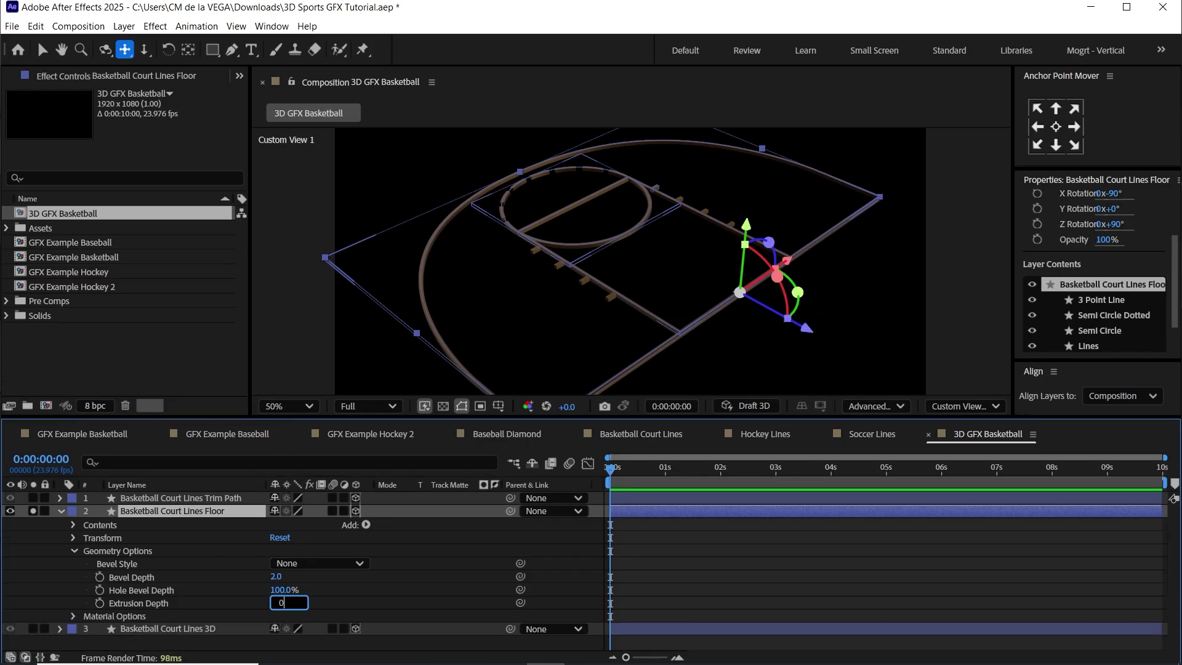
{"action": "key", "text": "Return"}
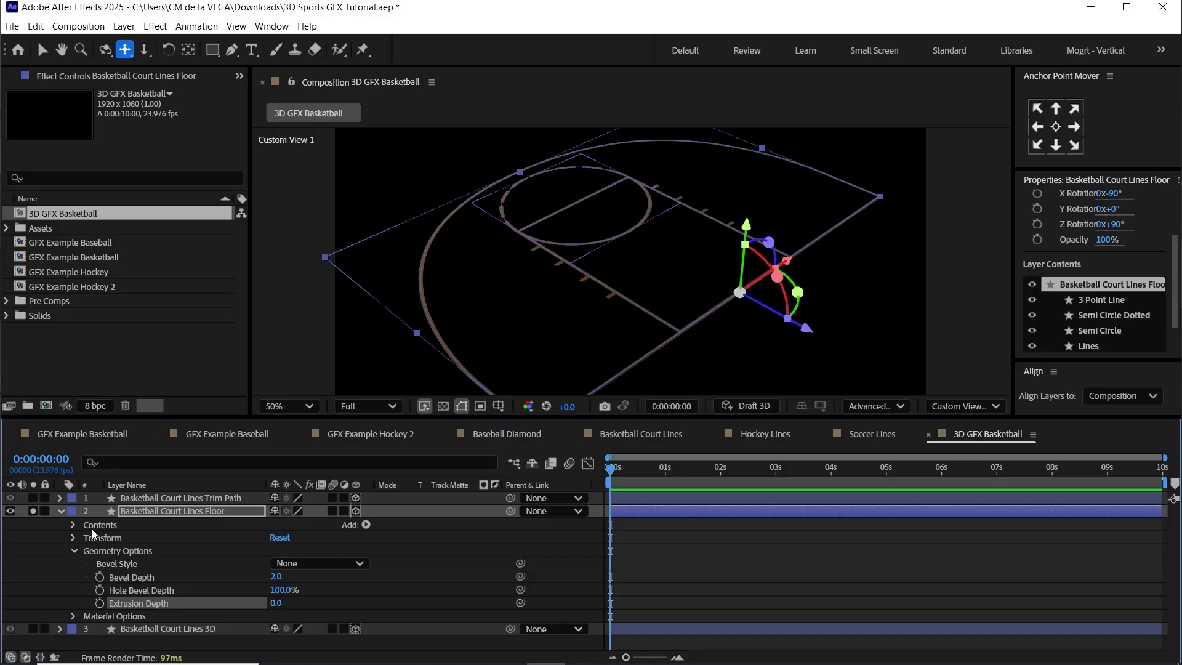
Hide the Semi Circle Dotted, Semi Circle, Lines and Paint groups in the Floor layer's contents, leaving only 3 Point Line visible
{"action": "left_click", "coordinate": [93, 528]}
{"action": "left_click", "coordinate": [73, 526]}
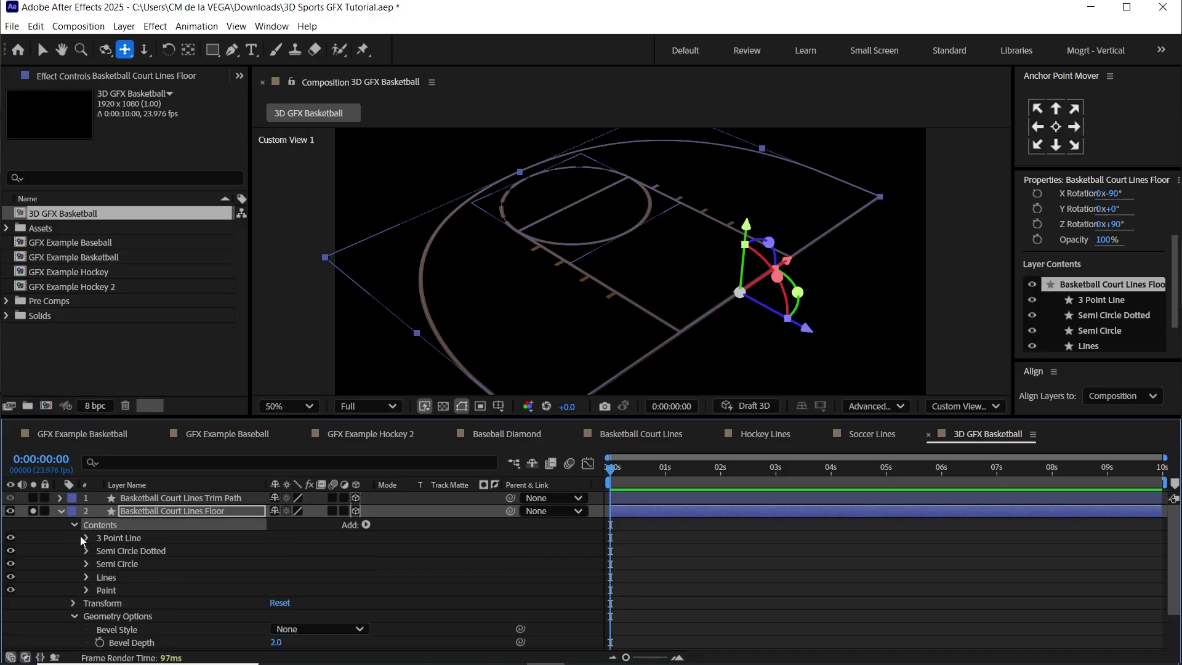
{"action": "left_click", "coordinate": [133, 551]}
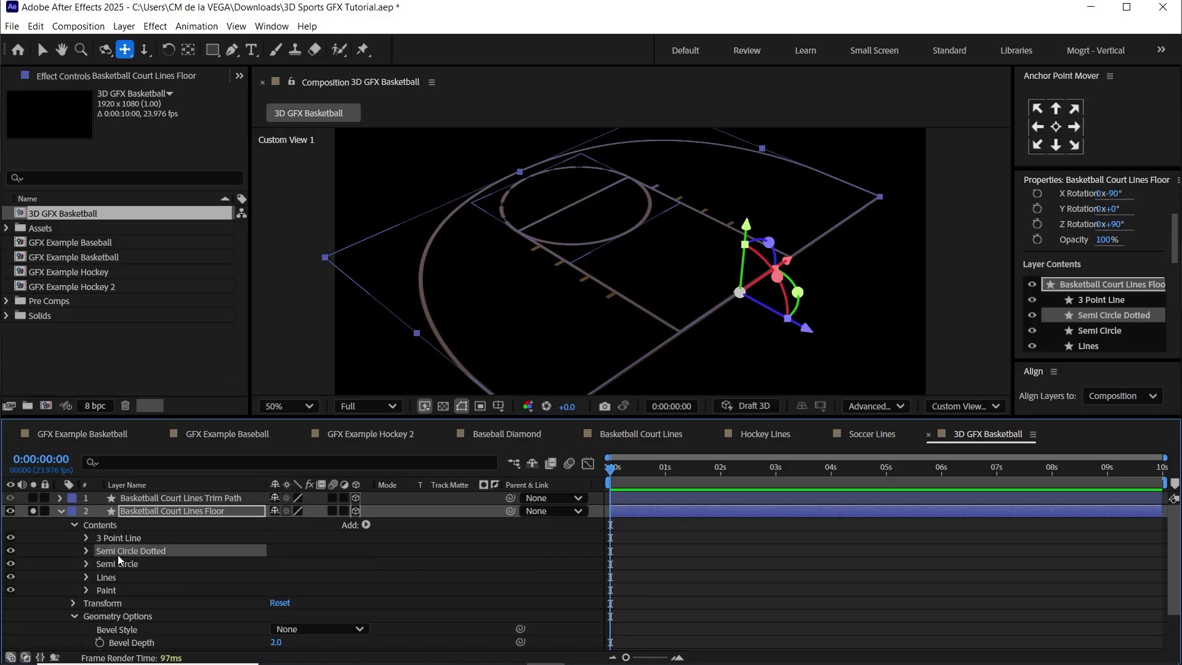
{"action": "left_click", "coordinate": [11, 551]}
{"action": "left_click", "coordinate": [123, 568]}
{"action": "left_click", "coordinate": [10, 563]}
{"action": "left_click", "coordinate": [96, 578]}
{"action": "left_click", "coordinate": [10, 577]}
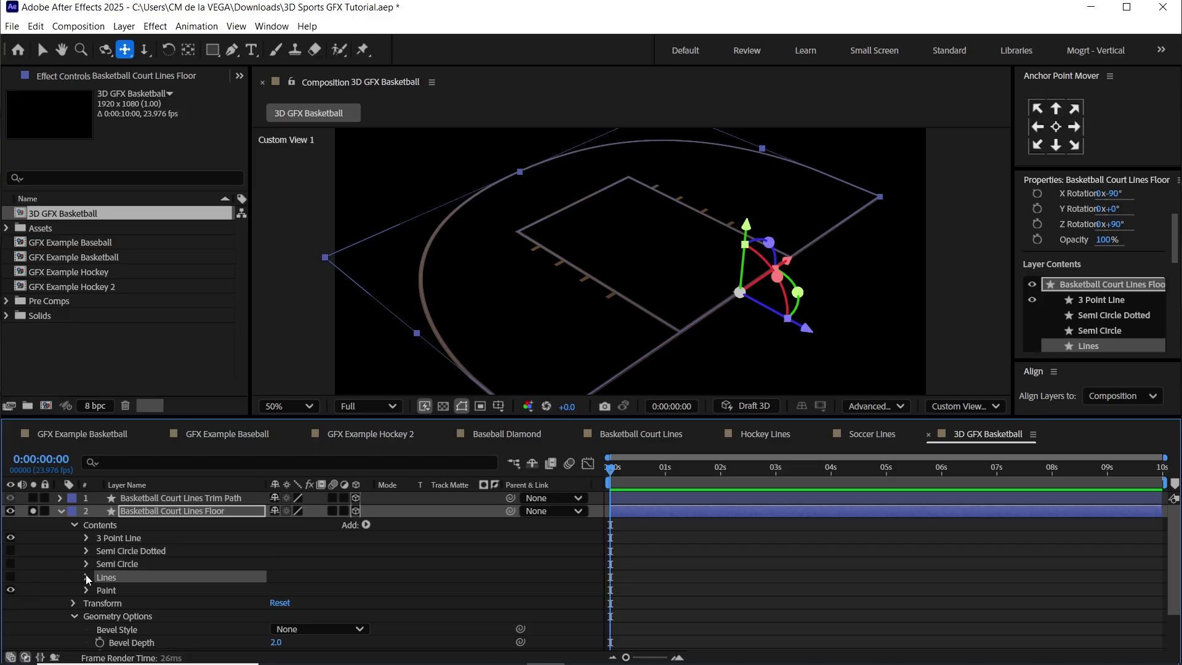
{"action": "left_click", "coordinate": [99, 590]}
{"action": "left_click", "coordinate": [11, 590]}
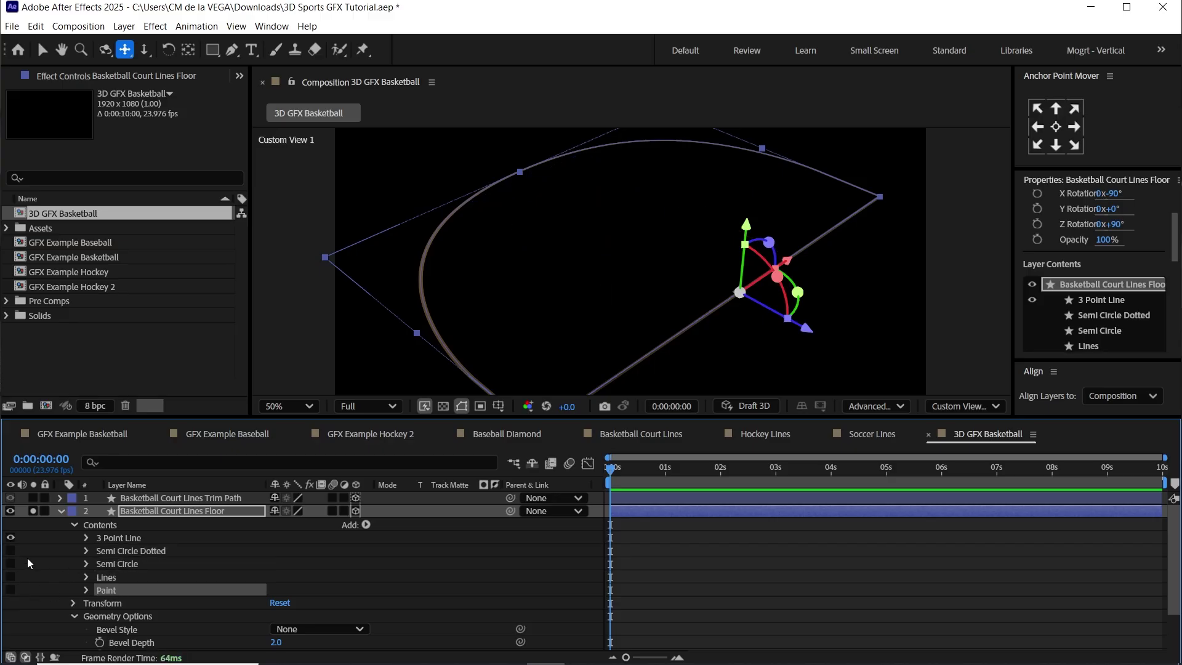
Set the stroke of the Floor layer's 3 Point Line group to None
{"action": "left_click", "coordinate": [122, 538]}
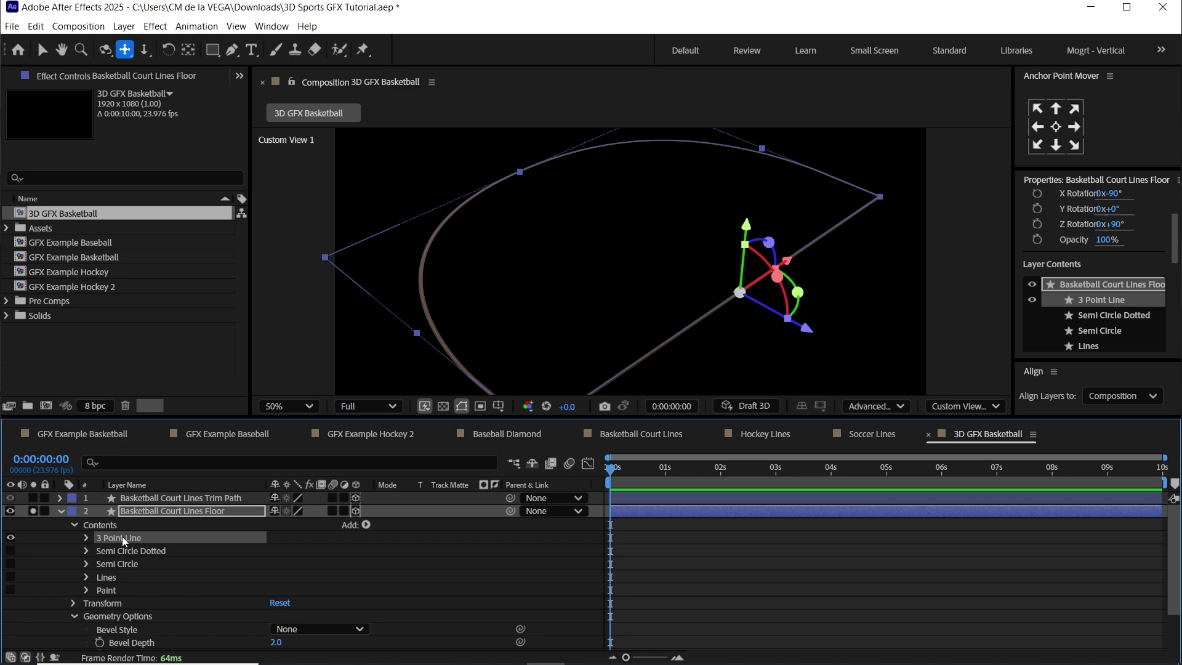
{"action": "left_click", "coordinate": [43, 51]}
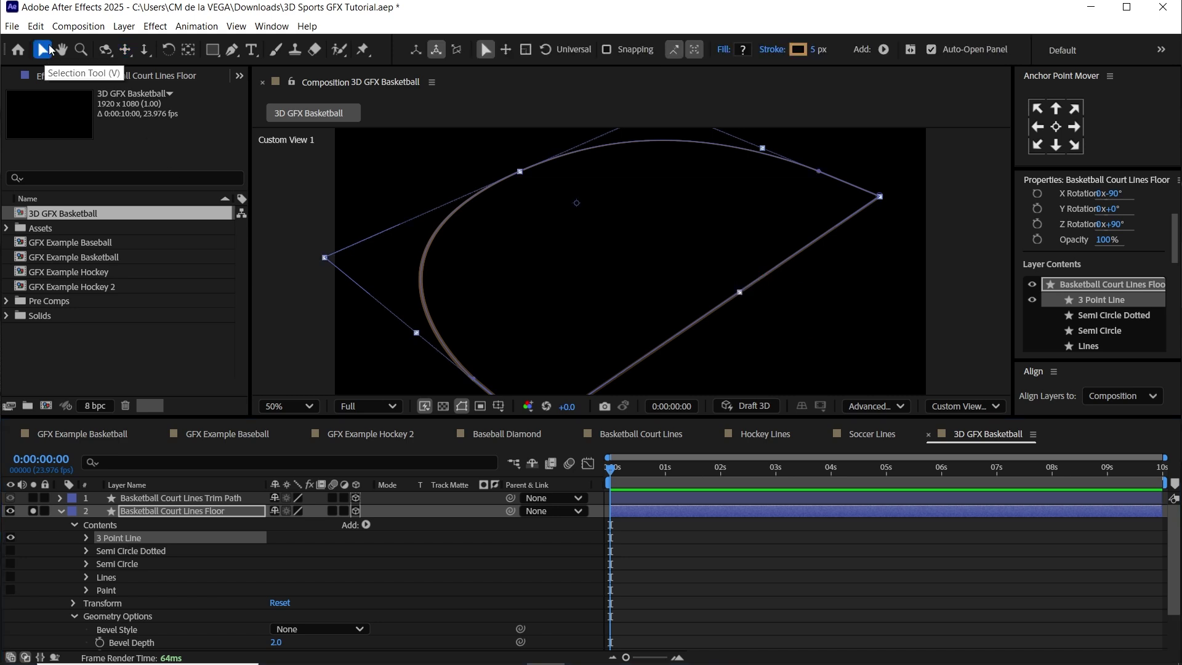
{"action": "left_click", "coordinate": [773, 52]}
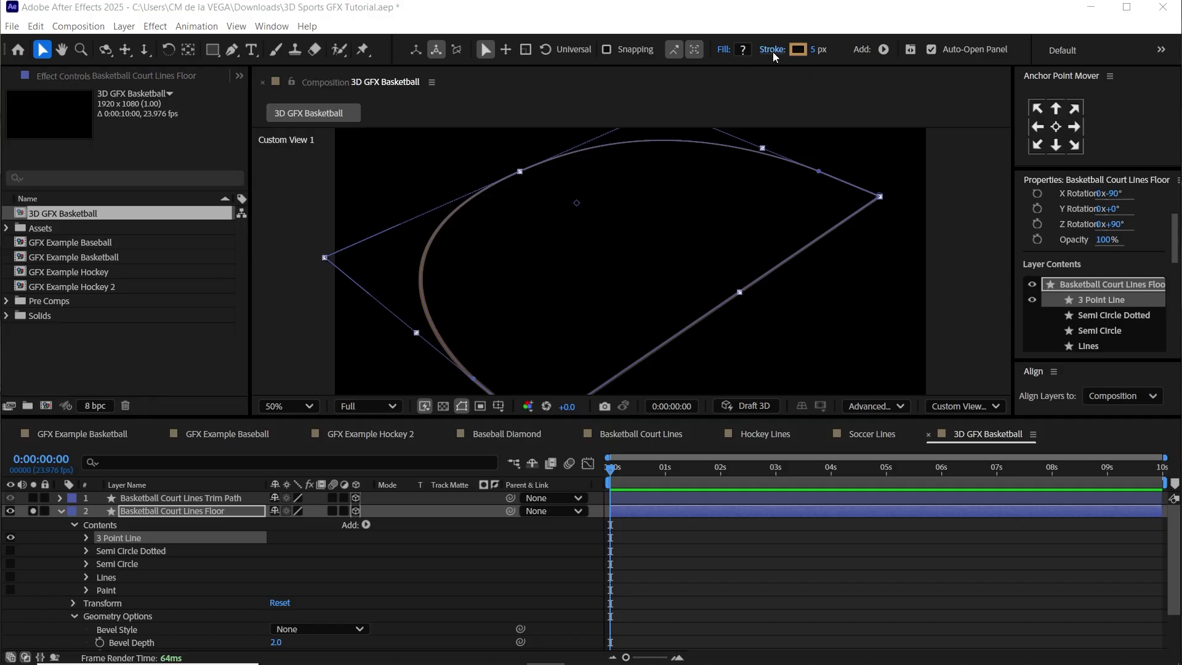
{"action": "left_click", "coordinate": [510, 300]}
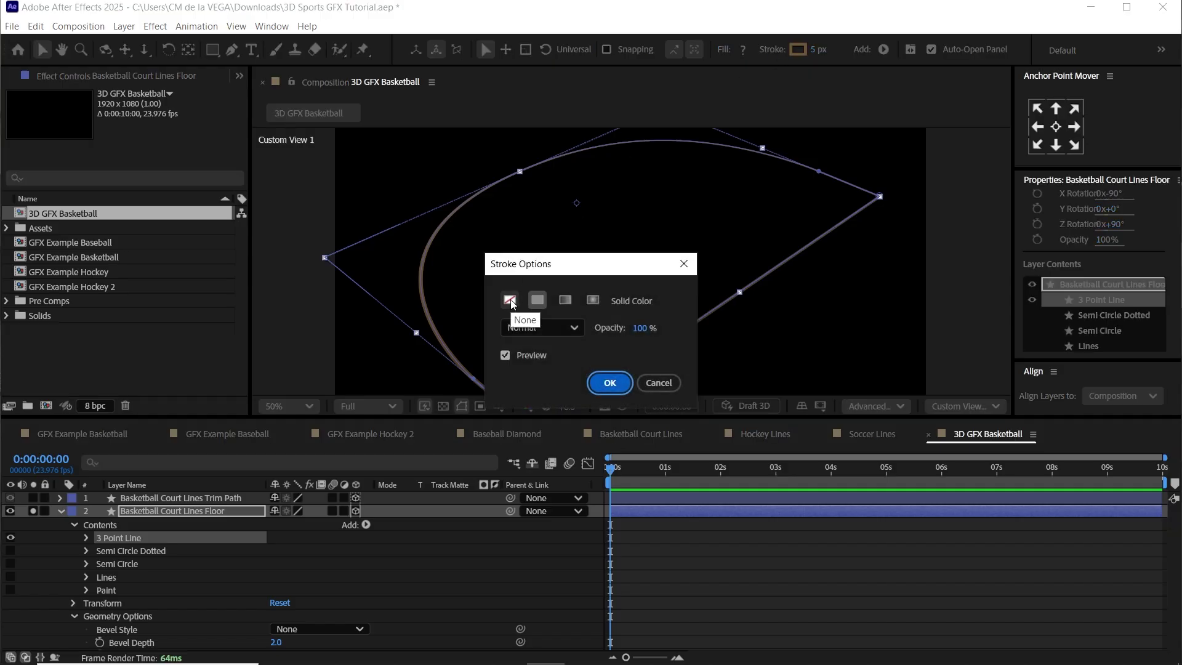
{"action": "left_click", "coordinate": [609, 383]}
{"action": "left_click", "coordinate": [746, 54]}
{"action": "left_click_drag", "start_coordinate": [498, 336], "coordinate": [413, 239]}
{"action": "left_click", "coordinate": [745, 249]}
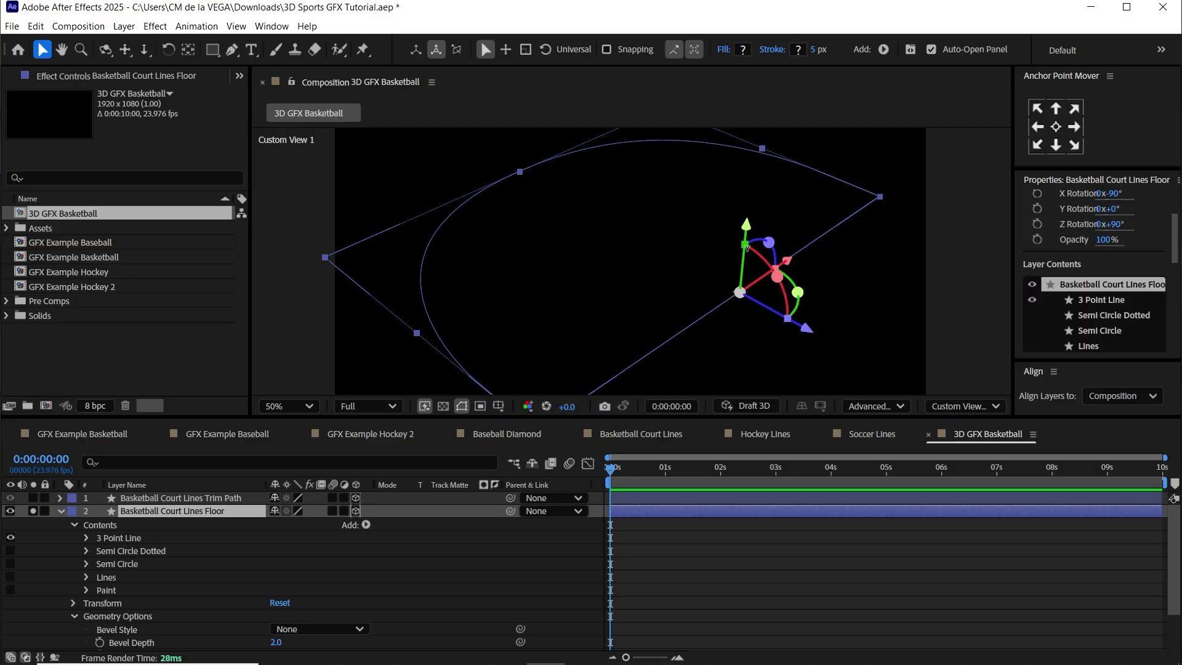
Add a fill to the Floor layer's 3 Point Line group and set its color to white (FFFFFF)
{"action": "left_click", "coordinate": [115, 540]}
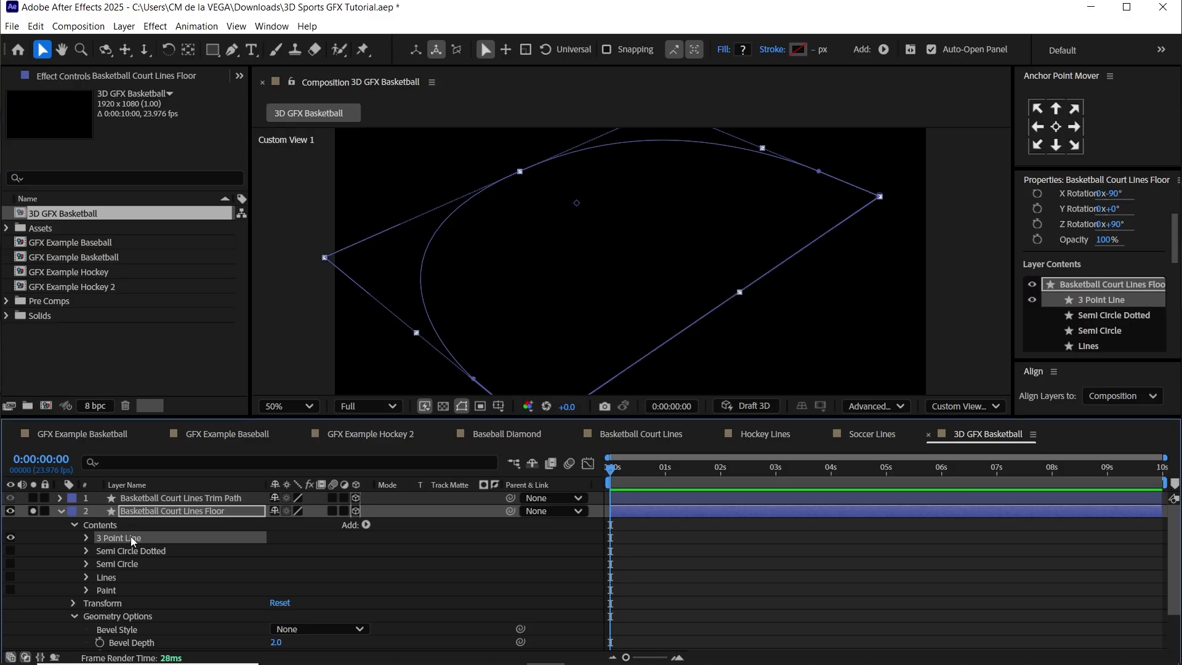
{"action": "left_click", "coordinate": [87, 539]}
{"action": "left_click", "coordinate": [366, 525]}
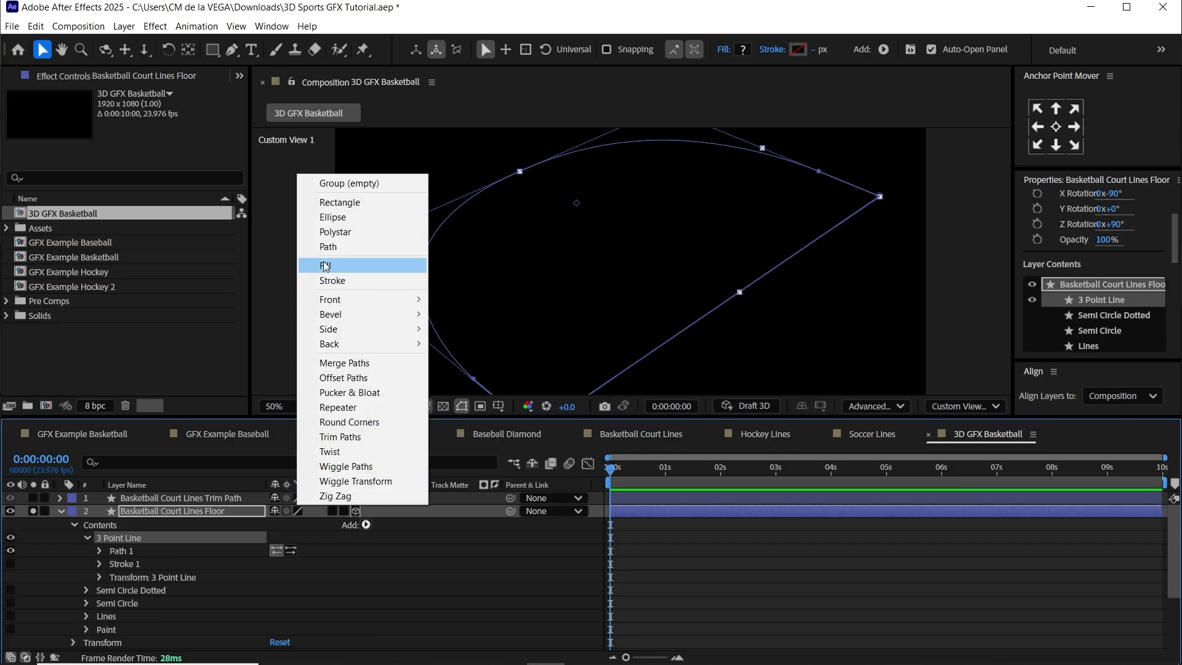
{"action": "left_click", "coordinate": [325, 266]}
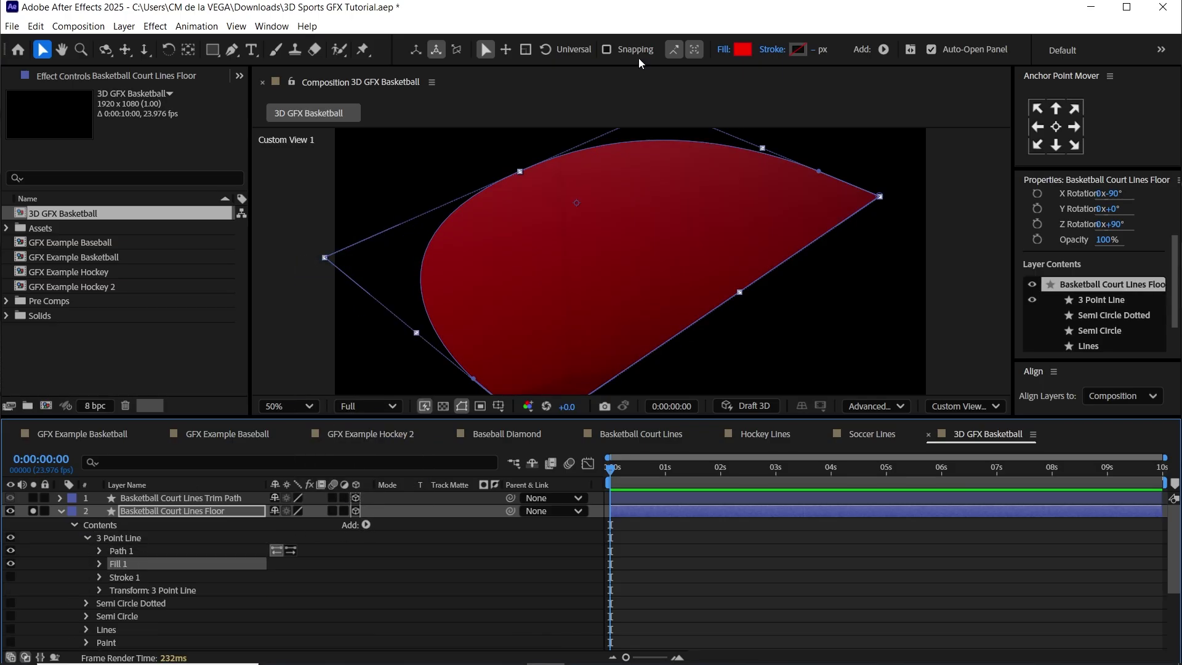
{"action": "left_click", "coordinate": [745, 50]}
{"action": "left_click_drag", "start_coordinate": [498, 320], "coordinate": [390, 225]}
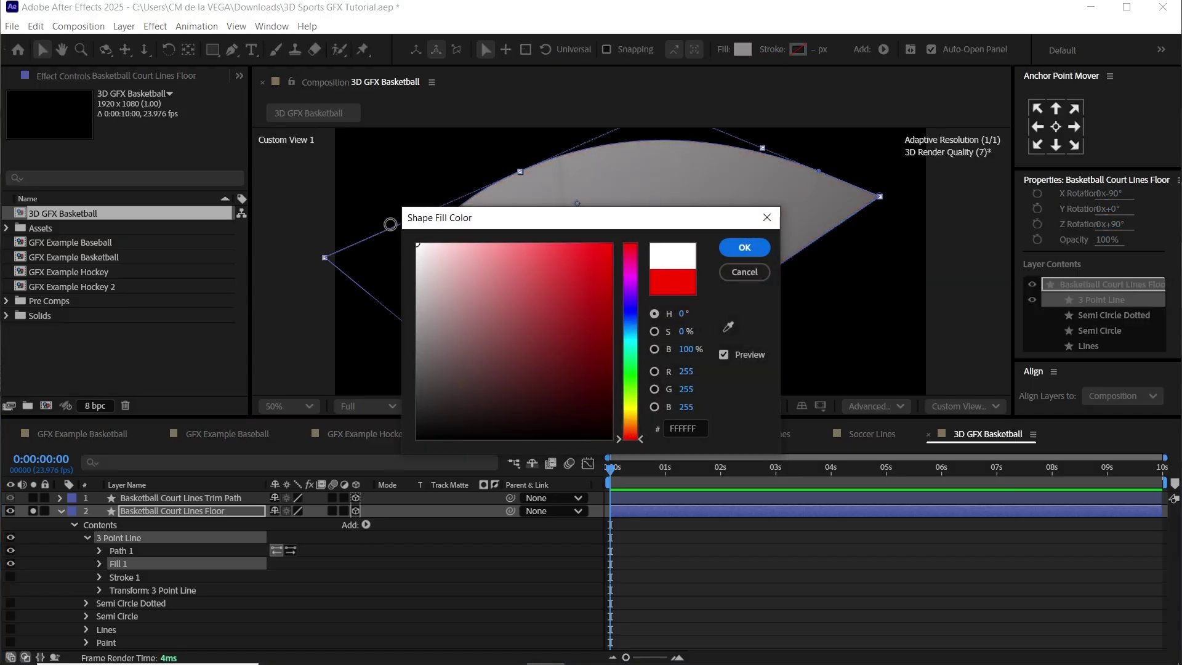
{"action": "left_click", "coordinate": [744, 247]}
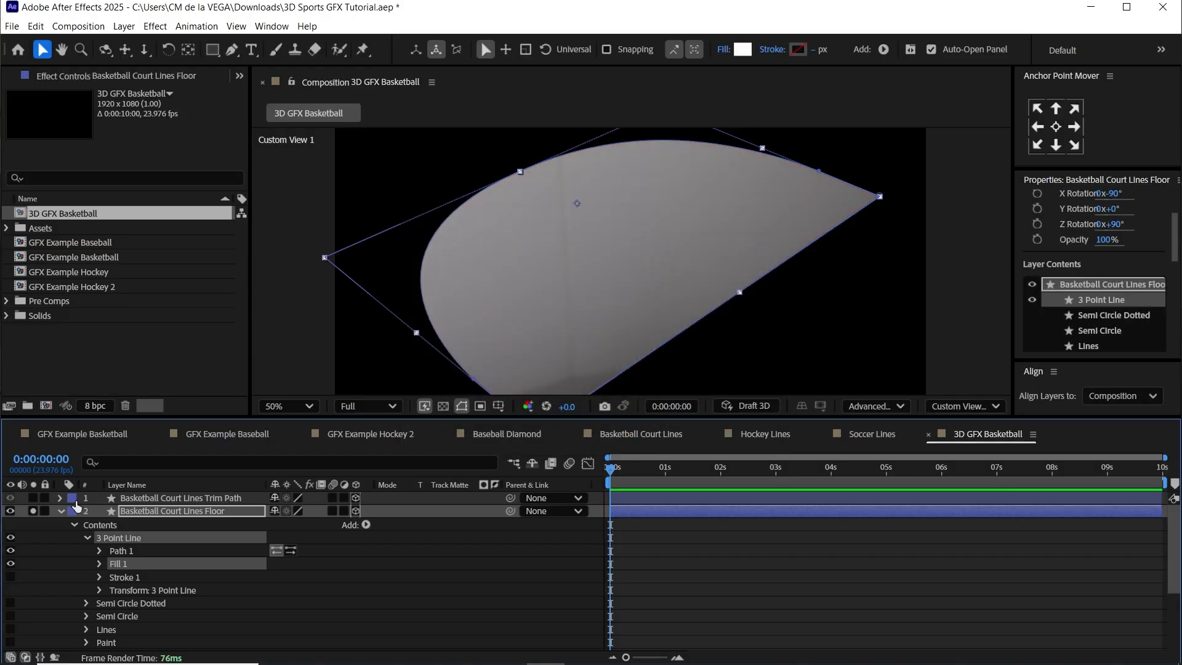
Move the Floor layer below Basketball Court Lines 3D in the layer stack, and solo the 3D layer too
{"action": "left_click", "coordinate": [61, 514]}
{"action": "left_click_drag", "start_coordinate": [172, 513], "coordinate": [174, 527]}
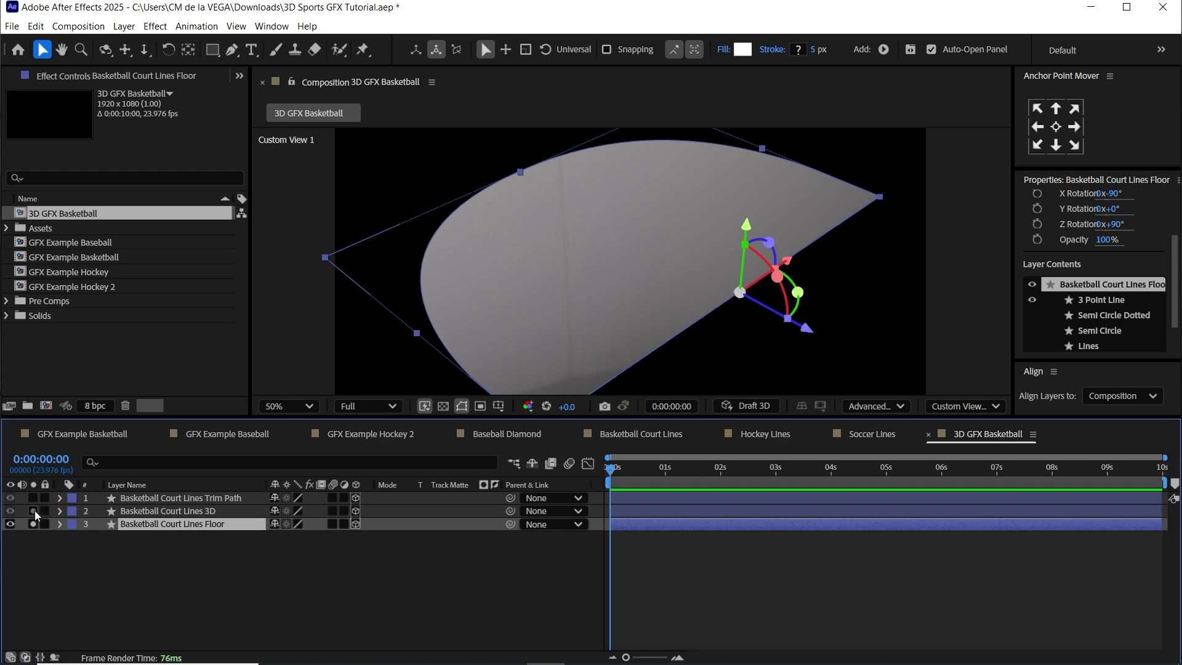
{"action": "left_click", "coordinate": [33, 511]}
{"action": "left_click", "coordinate": [181, 510]}
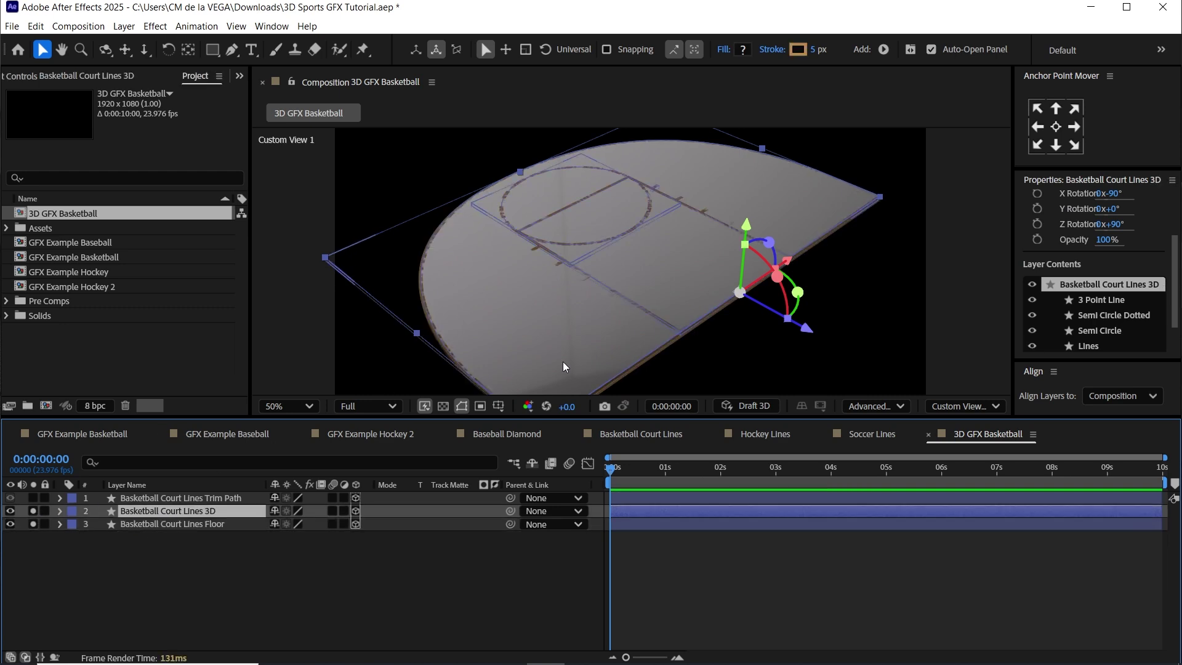
{"action": "left_click", "coordinate": [844, 380]}
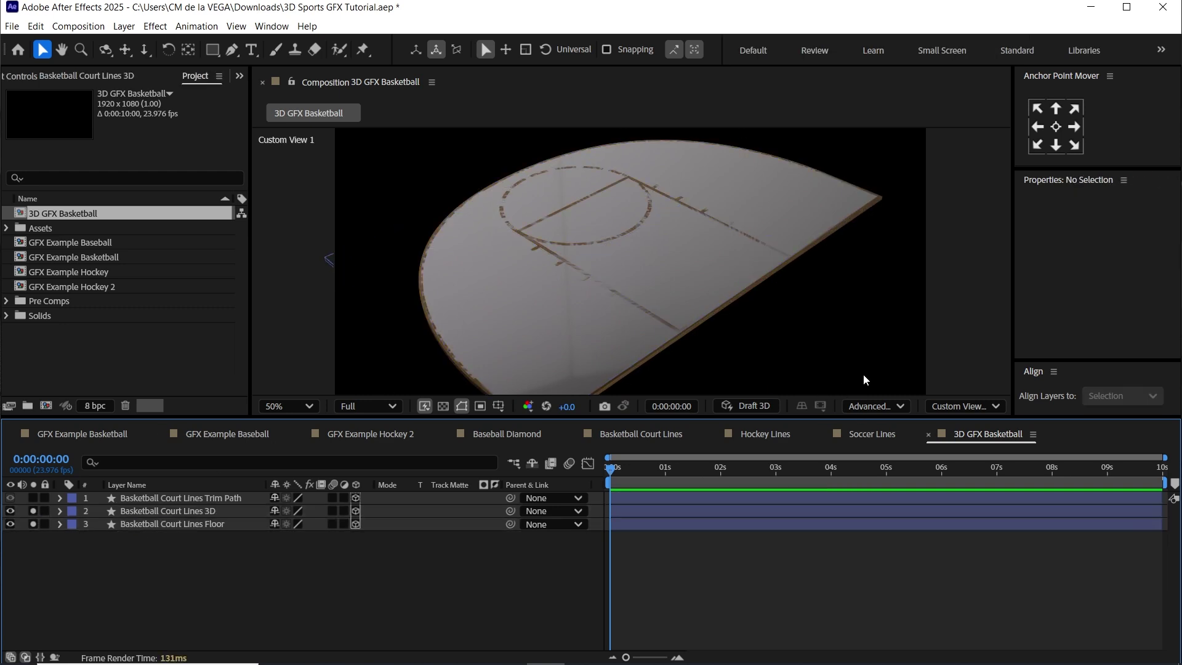
Switch the composition to the Front view and zoom in closely on the edge of the extruded court lines
{"action": "left_click", "coordinate": [882, 406]}
{"action": "left_click", "coordinate": [958, 407]}
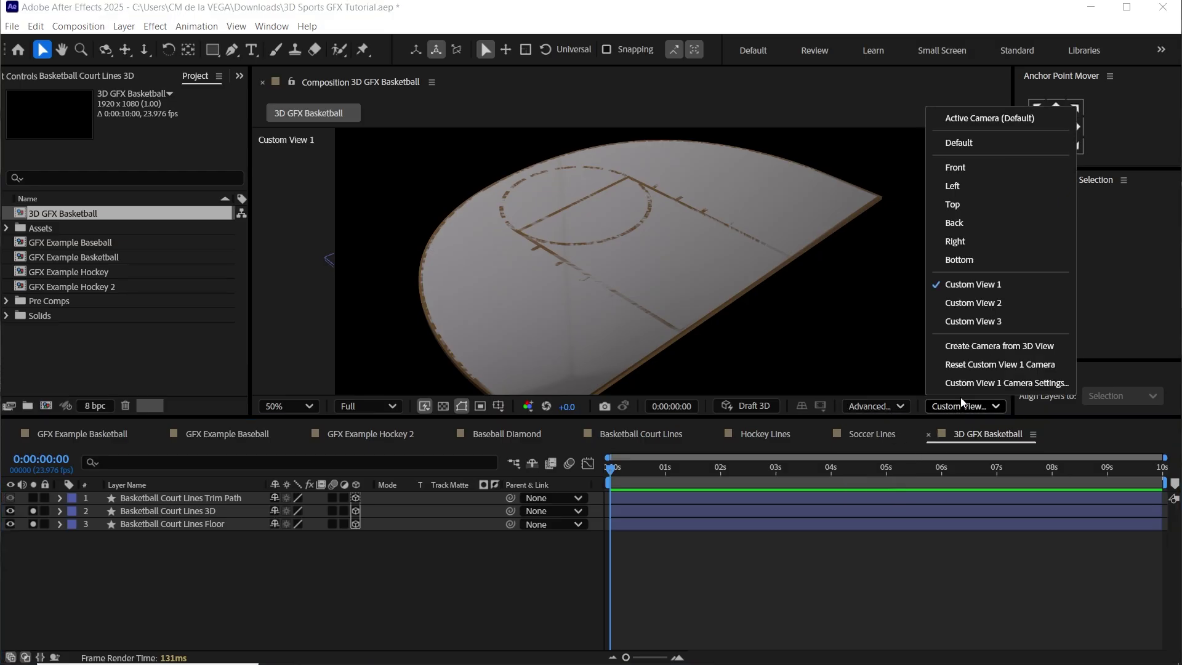
{"action": "left_click", "coordinate": [964, 167]}
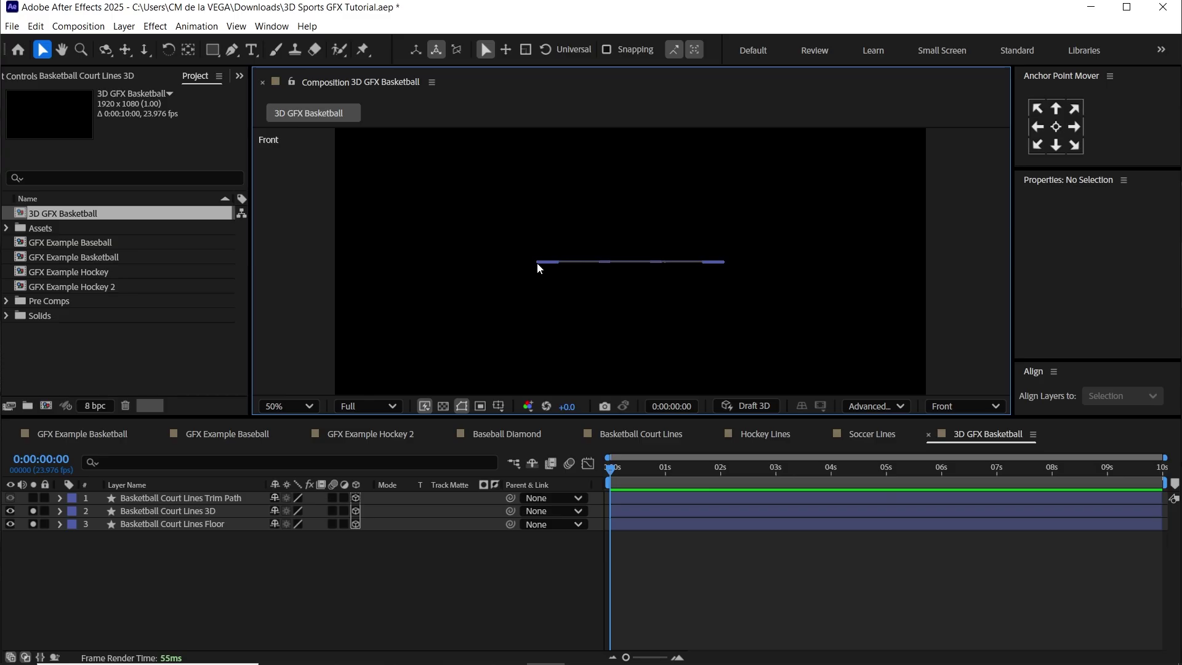
{"action": "left_click", "coordinate": [125, 49]}
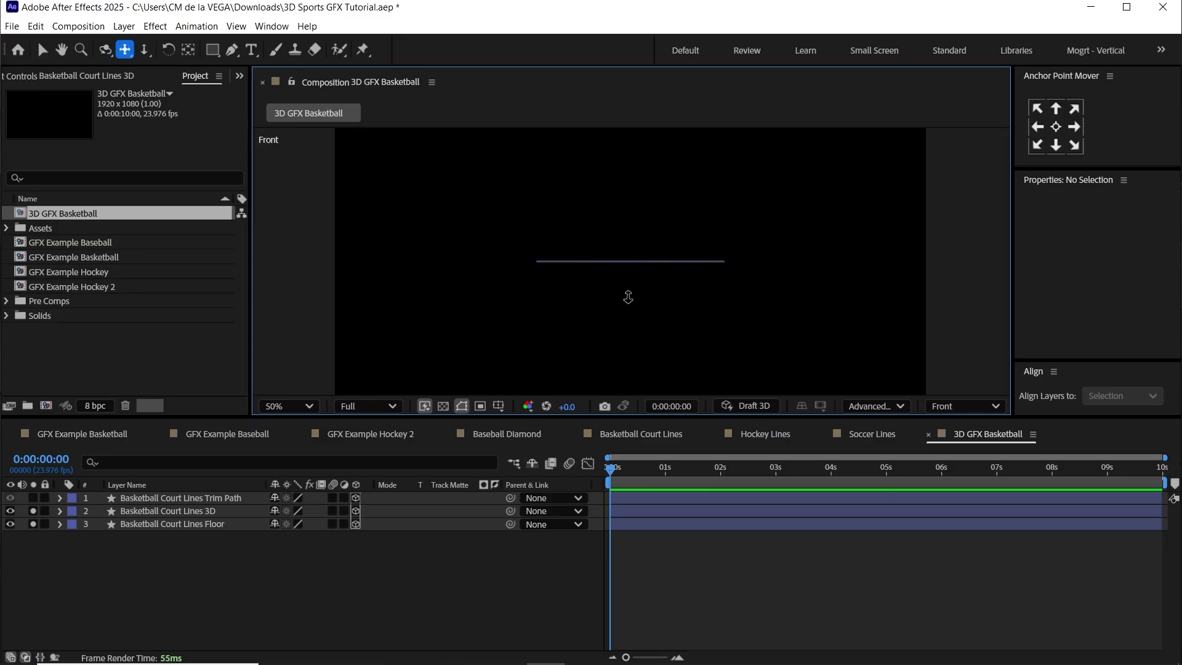
{"action": "key", "text": "c"}
{"action": "left_click_drag", "start_coordinate": [651, 315], "coordinate": [746, 115]}
{"action": "left_click_drag", "start_coordinate": [666, 290], "coordinate": [696, 237]}
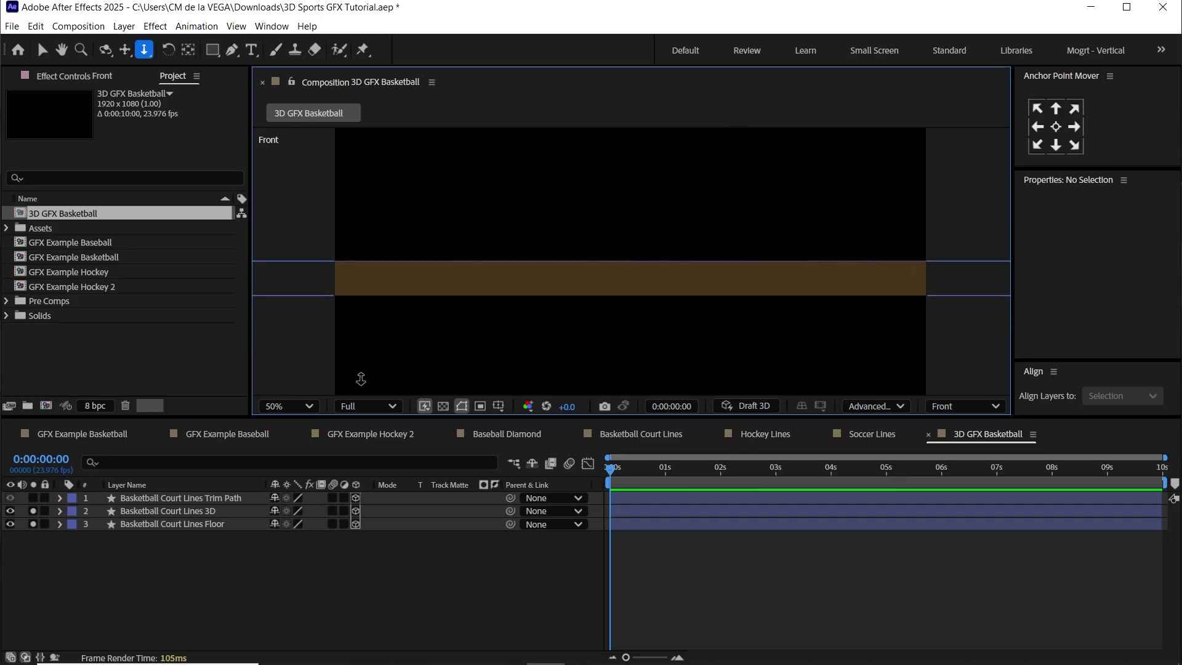
Show the Position property of the Basketball Court Lines Floor and Basketball Court Lines 3D layers
{"action": "left_click", "coordinate": [191, 523]}
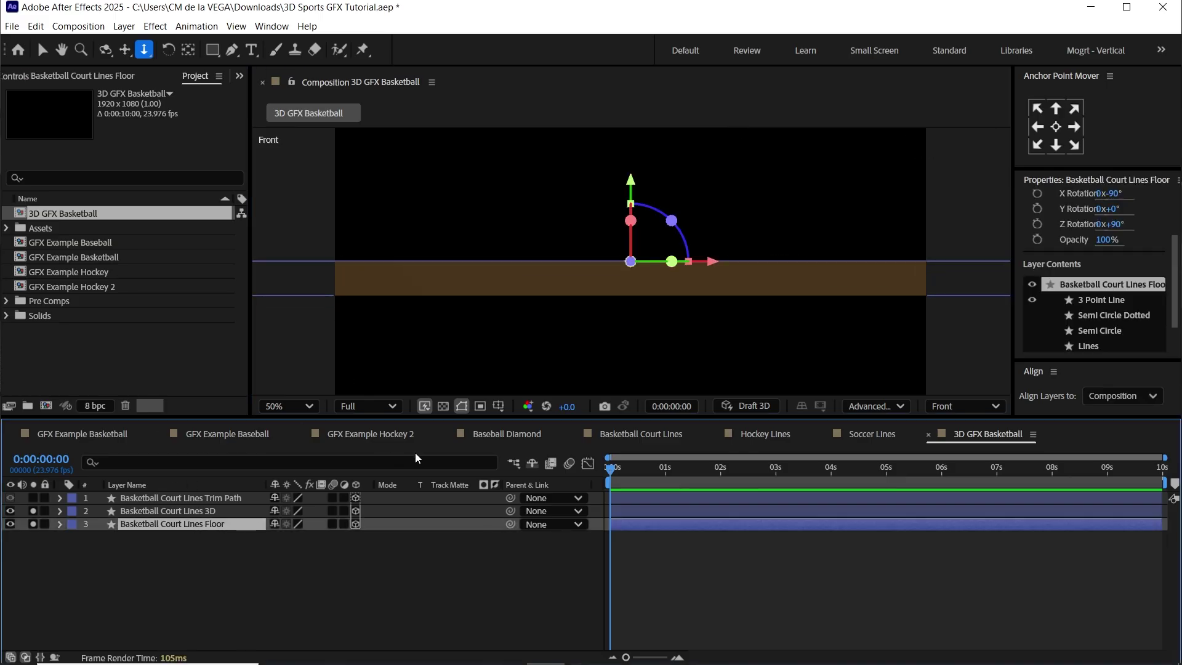
{"action": "key", "text": "p"}
{"action": "left_click", "coordinate": [197, 512]}
{"action": "key", "text": "p"}
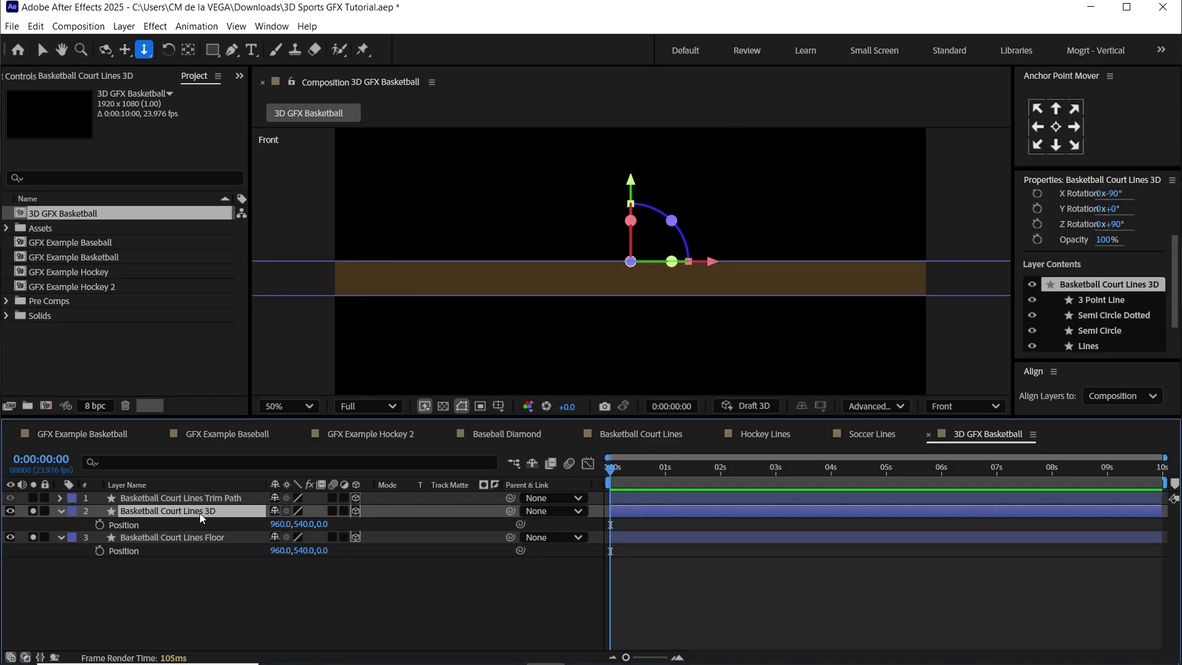
Lower the Floor layer along the Y axis to the bottom edge of the extruded lines, at Y Position 544.9
{"action": "left_click", "coordinate": [43, 50]}
{"action": "left_click_drag", "start_coordinate": [633, 184], "coordinate": [632, 198]}
{"action": "key", "text": "ctrl+z"}
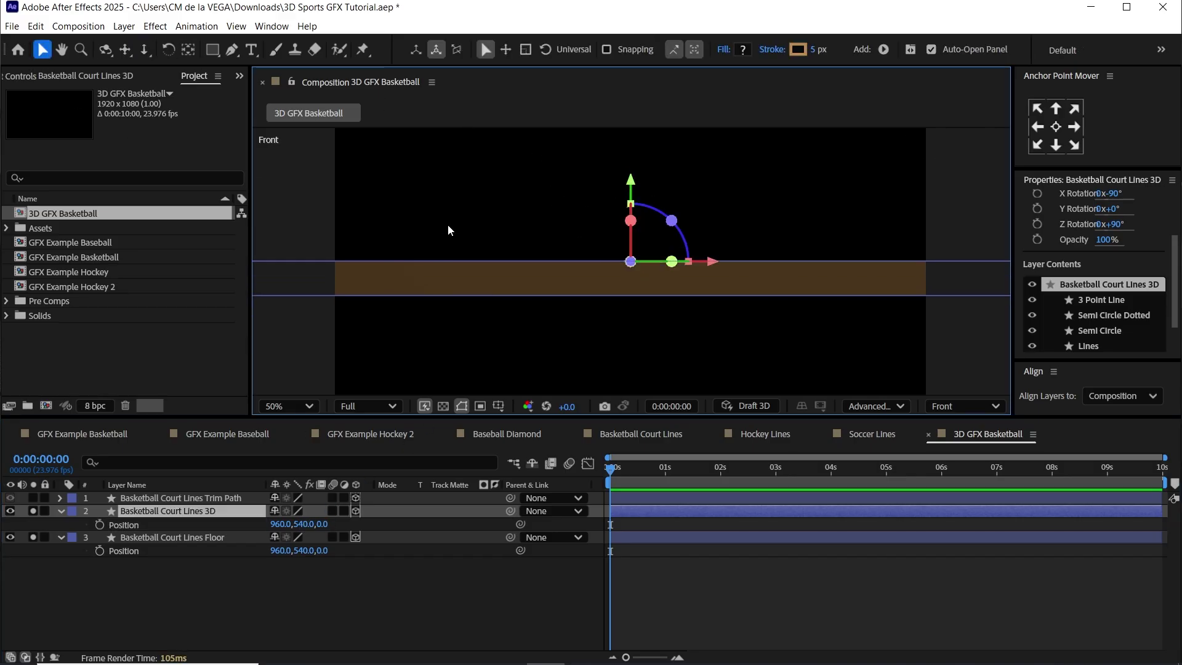
{"action": "left_click", "coordinate": [218, 537]}
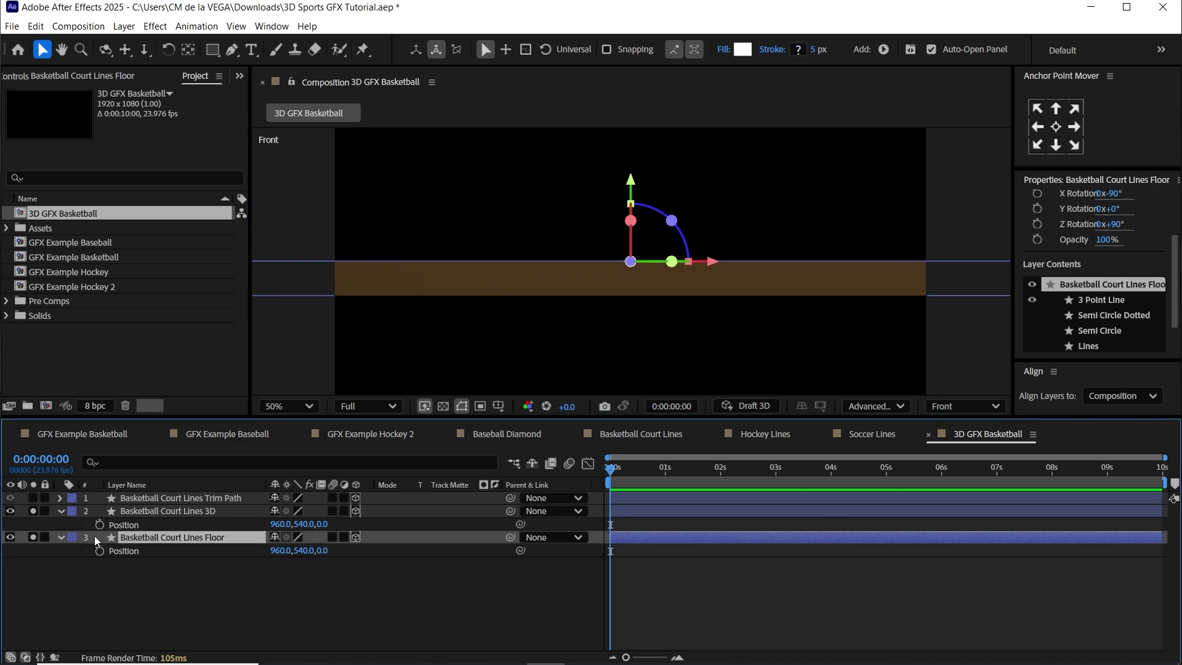
{"action": "left_click_drag", "start_coordinate": [632, 185], "coordinate": [635, 221]}
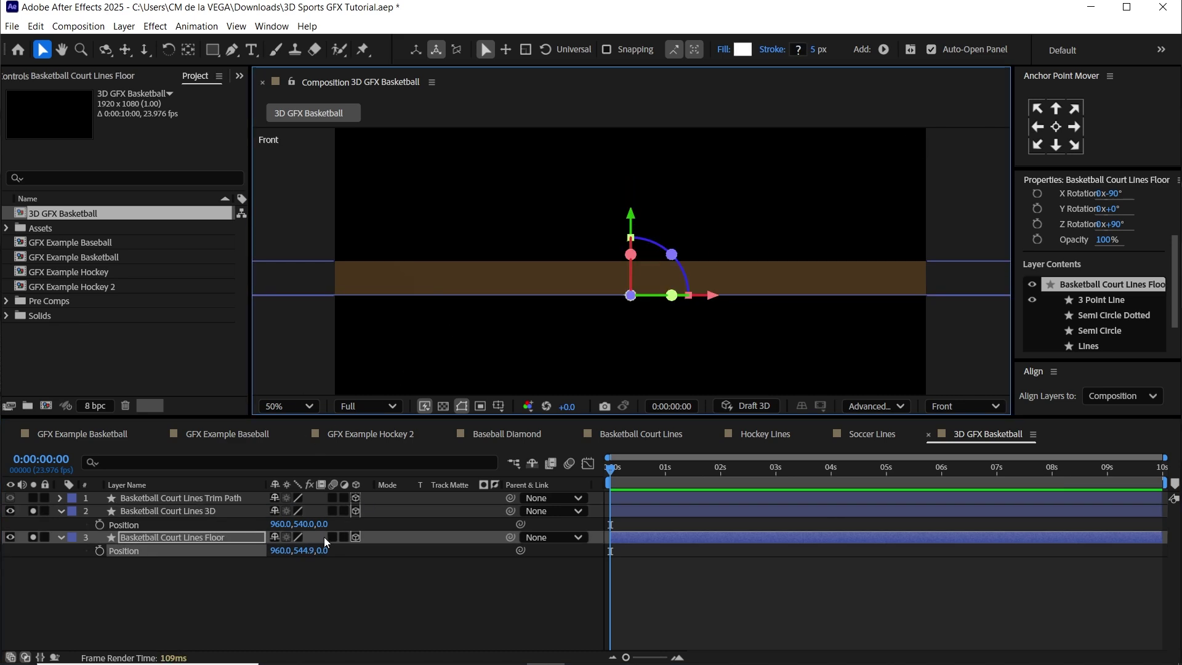
Set the Y Position of the Basketball Court Lines Floor layer to 545
{"action": "left_click", "coordinate": [305, 551]}
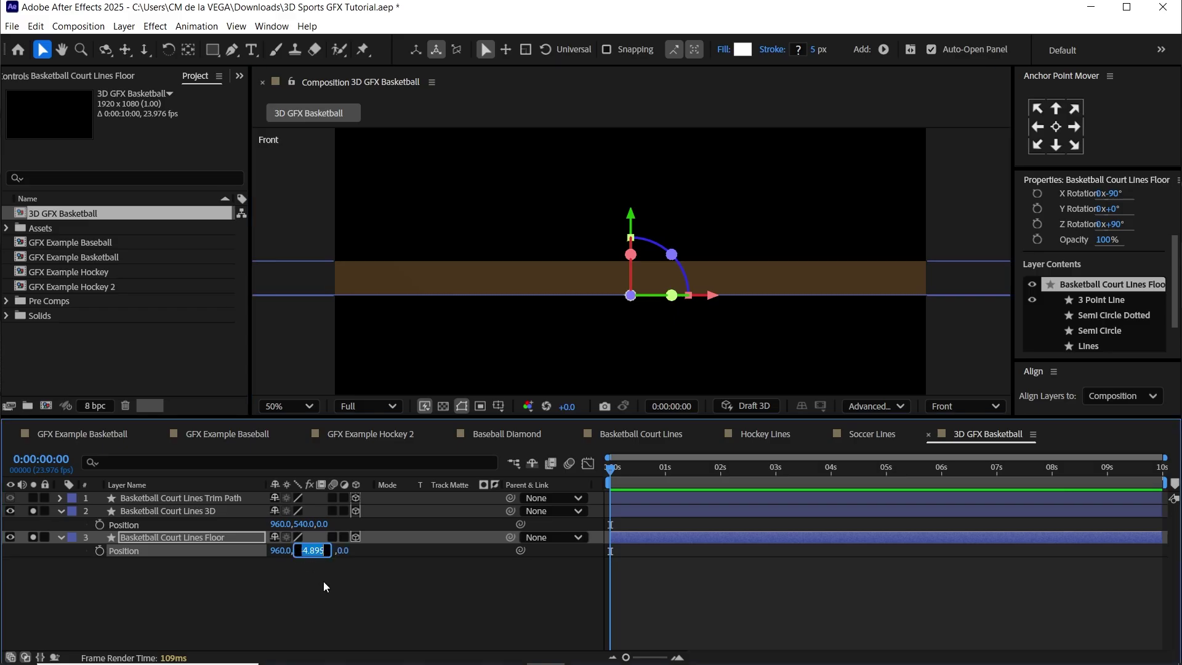
{"action": "type", "text": "545"}
{"action": "key", "text": "Return"}
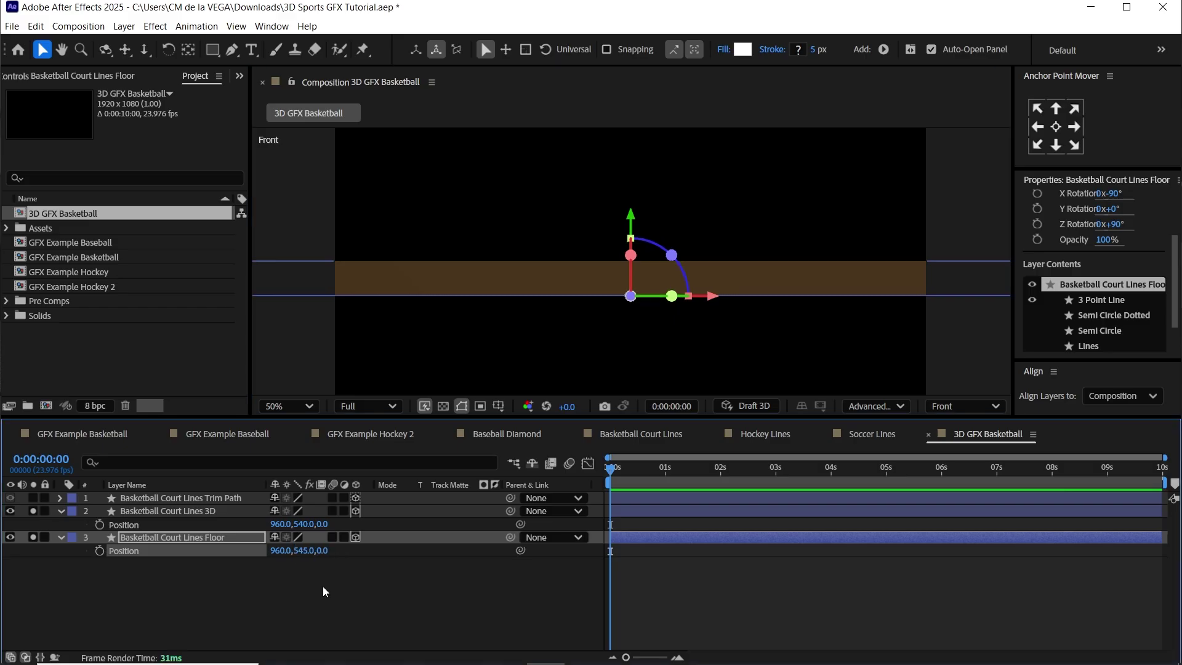
Switch the composition to Custom View 1 and examine from a low angle how the floor meets the extruded court lines
{"action": "left_click", "coordinate": [942, 406]}
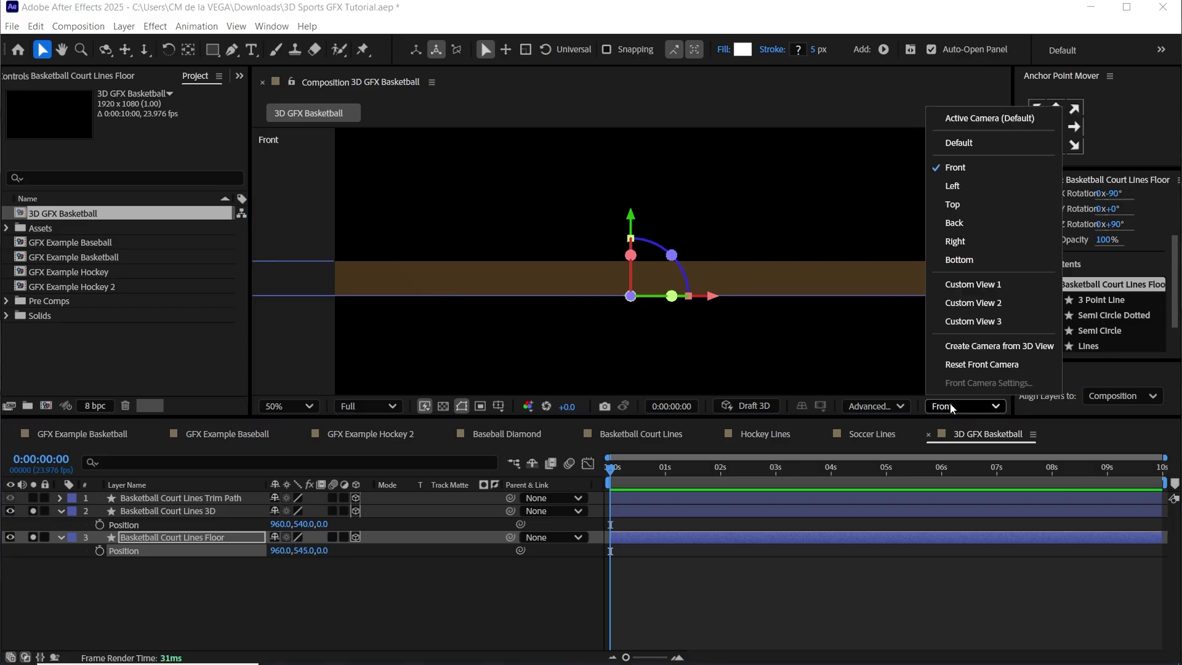
{"action": "left_click", "coordinate": [991, 284]}
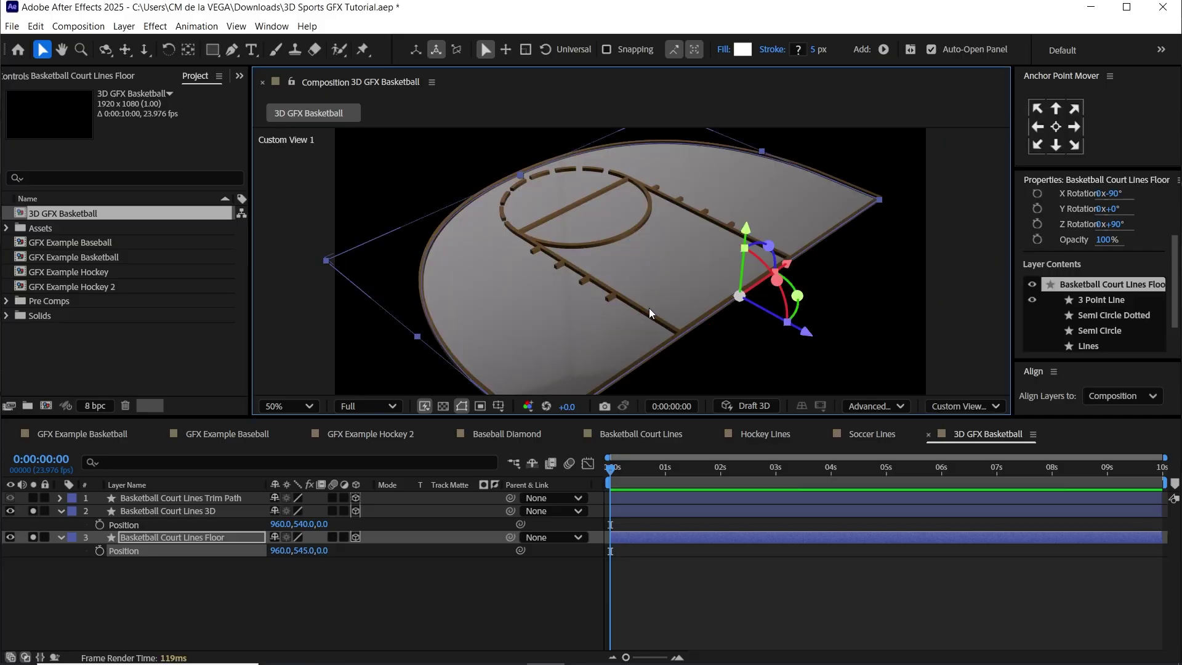
{"action": "key", "text": "3"}
{"action": "key", "text": "grave"}
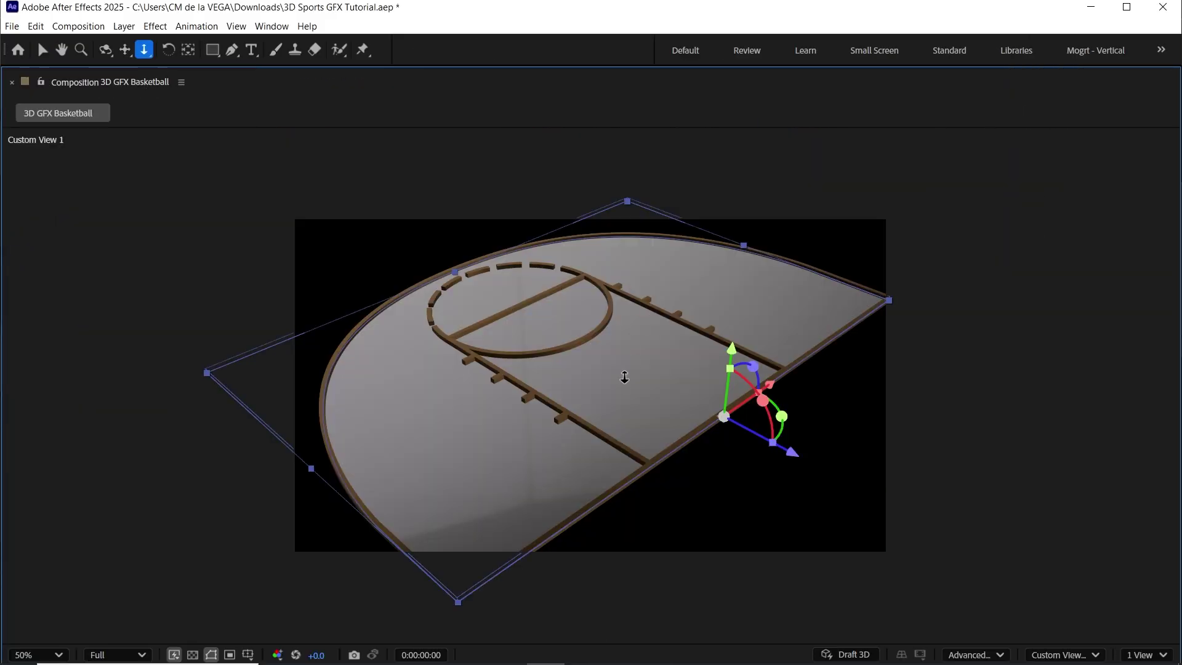
{"action": "key", "text": "slash"}
{"action": "key", "text": "1"}
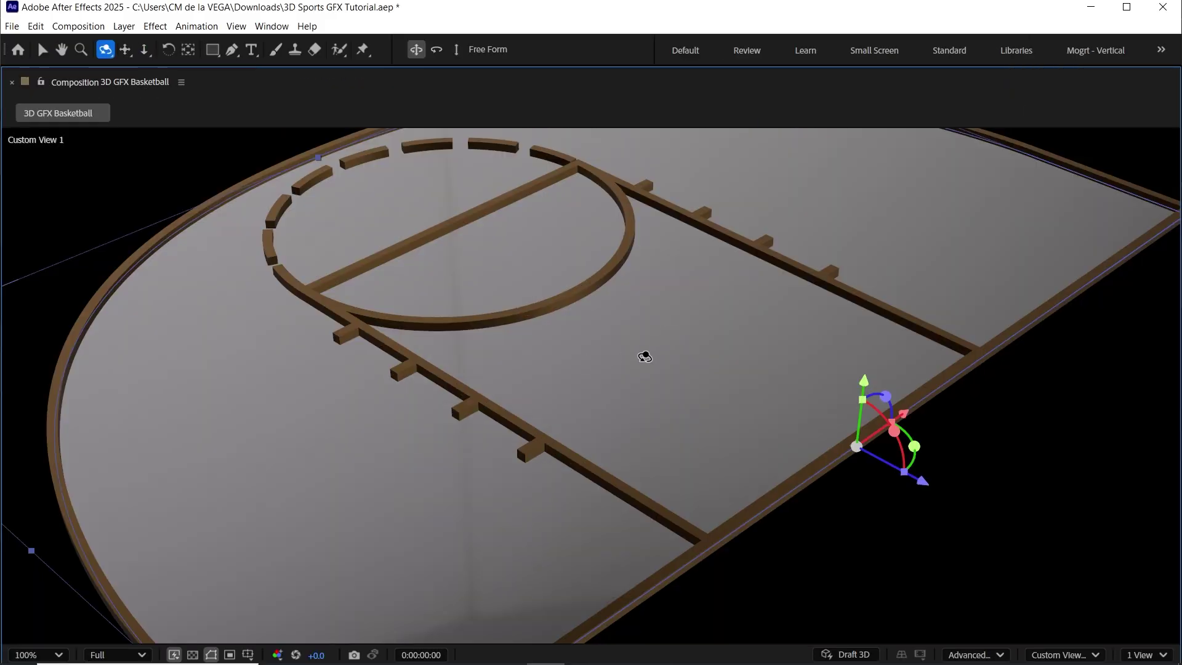
{"action": "left_click_drag", "start_coordinate": [625, 355], "coordinate": [581, 330]}
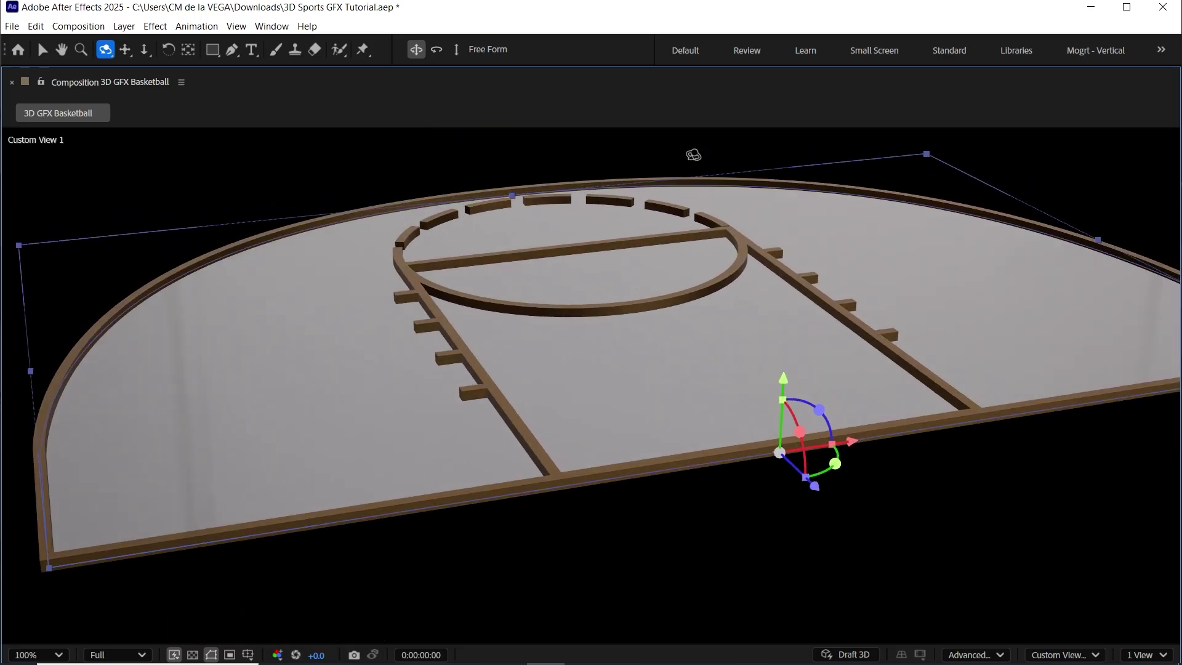
{"action": "key", "text": "grave"}
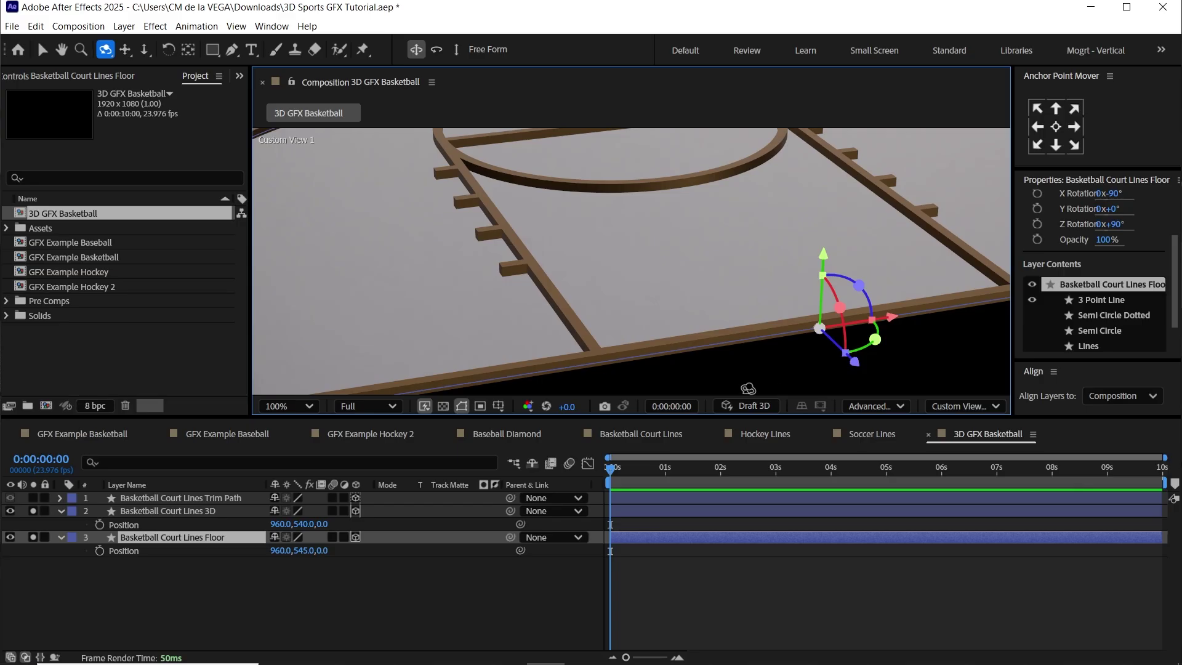
Unsolo the Basketball Court Lines 3D and Floor layers, and solo the Basketball Court Lines Trim Path layer instead
{"action": "left_click", "coordinate": [61, 511]}
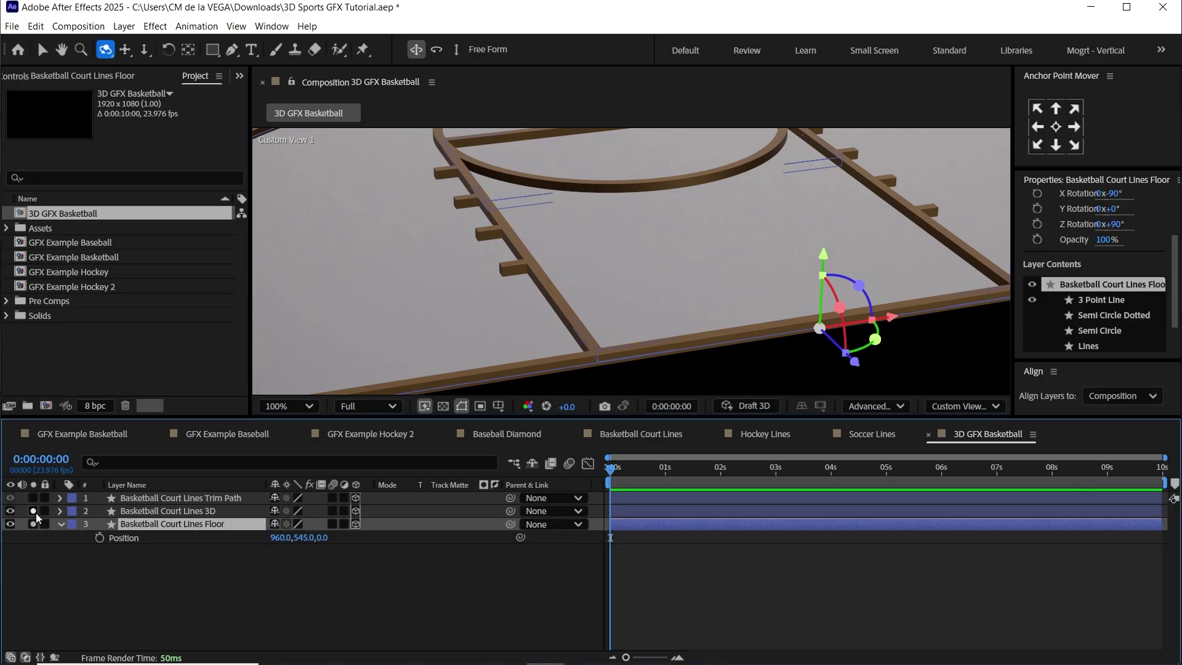
{"action": "left_click", "coordinate": [34, 515]}
{"action": "left_click", "coordinate": [34, 524]}
{"action": "left_click", "coordinate": [147, 497]}
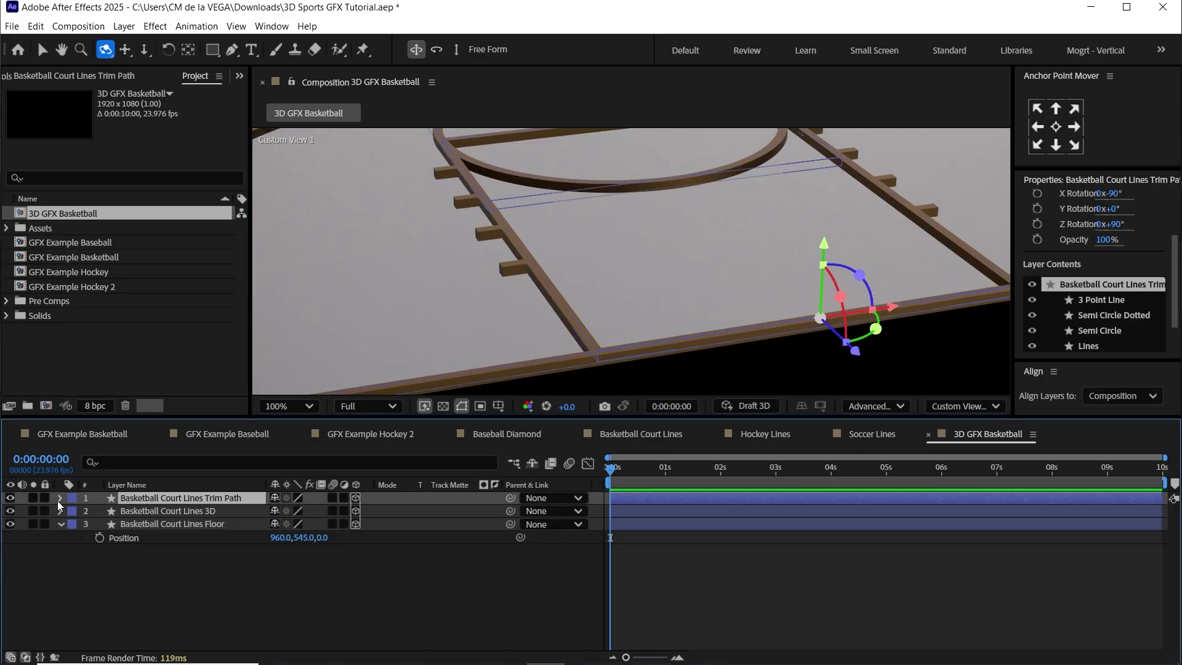
{"action": "left_click", "coordinate": [33, 497]}
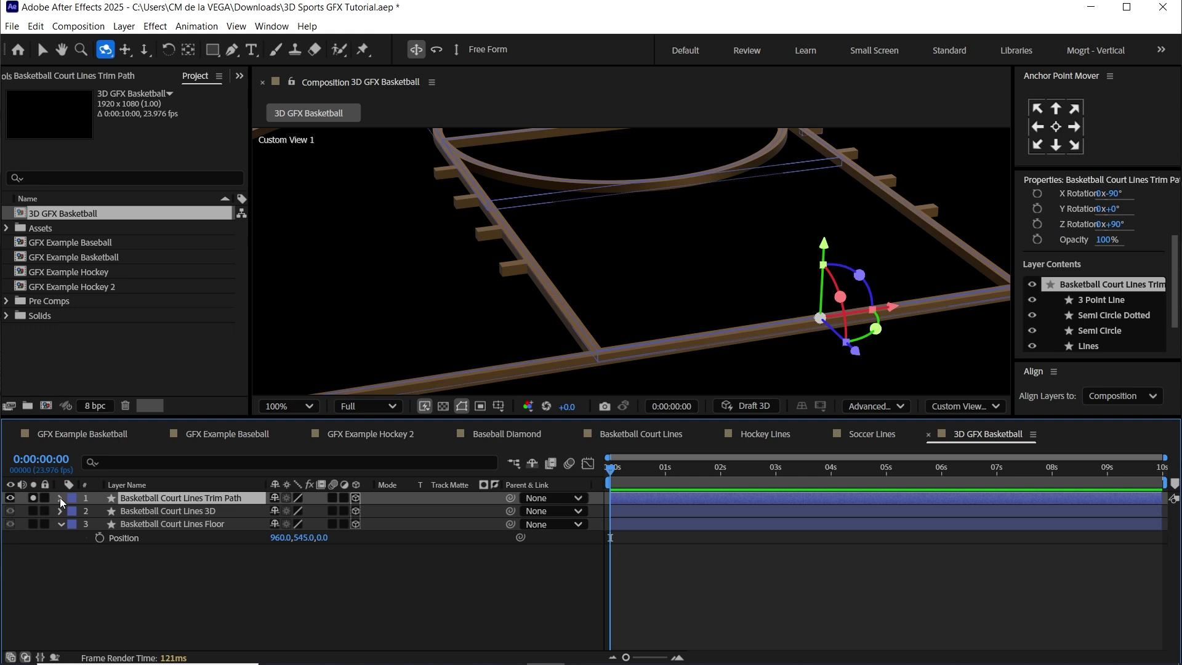
Set the Extrusion Depth of the Basketball Court Lines Trim Path layer to 0 in its Geometry Options
{"action": "left_click", "coordinate": [61, 498]}
{"action": "left_click", "coordinate": [74, 538]}
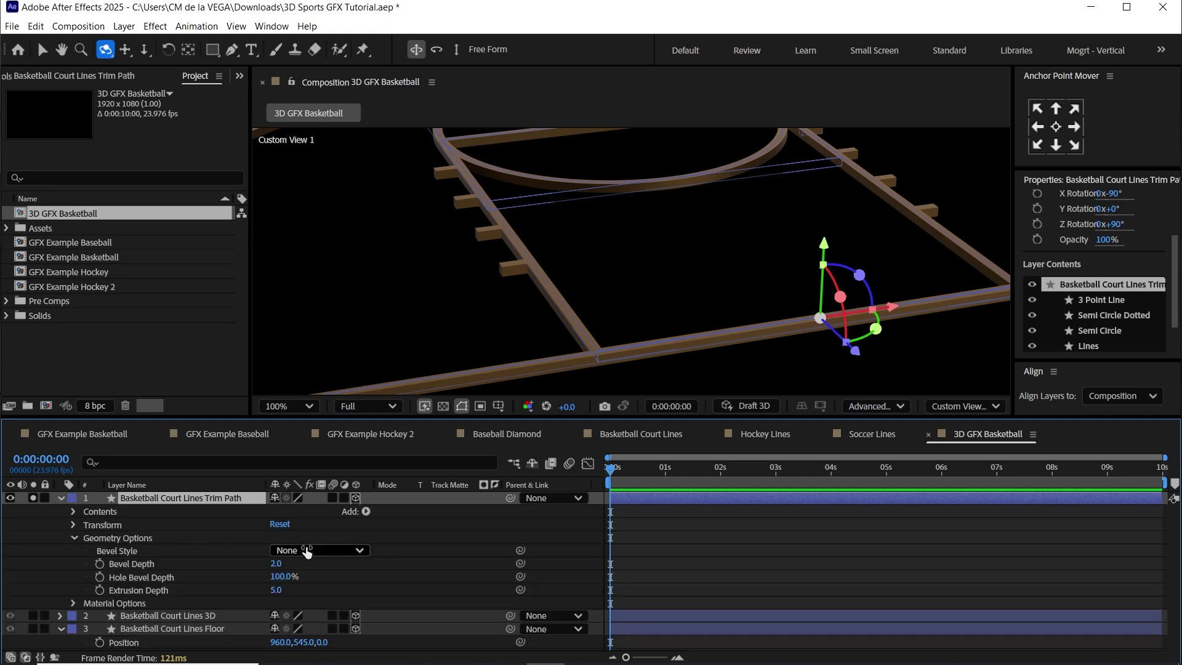
{"action": "left_click", "coordinate": [171, 589]}
{"action": "left_click", "coordinate": [276, 589]}
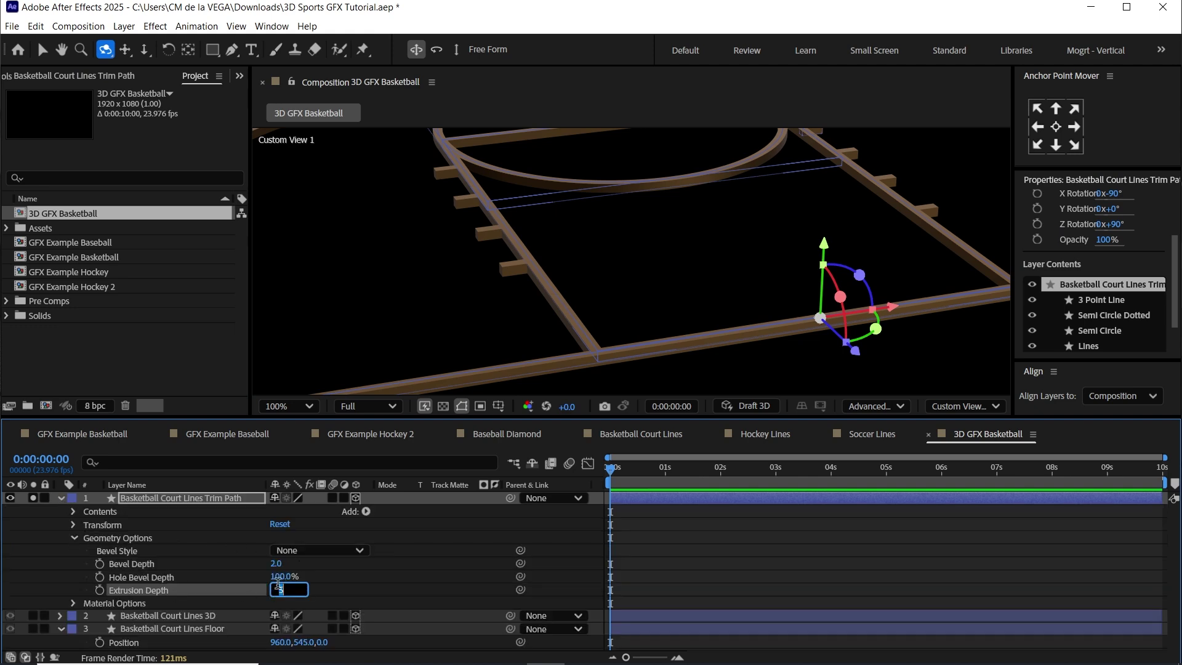
{"action": "type", "text": "1"}
{"action": "key", "text": "Return"}
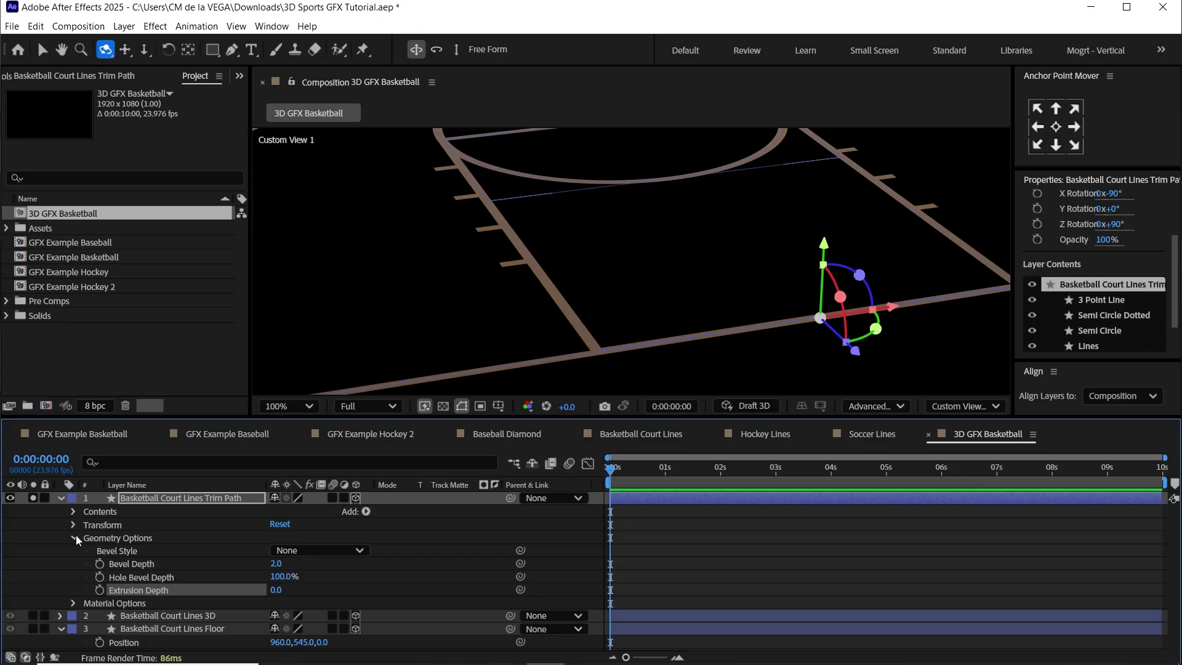
Reset Specular Shininess to its default in the Material Options of the Trim Path layer
{"action": "left_click", "coordinate": [73, 538]}
{"action": "left_click", "coordinate": [112, 547]}
{"action": "left_click", "coordinate": [74, 551]}
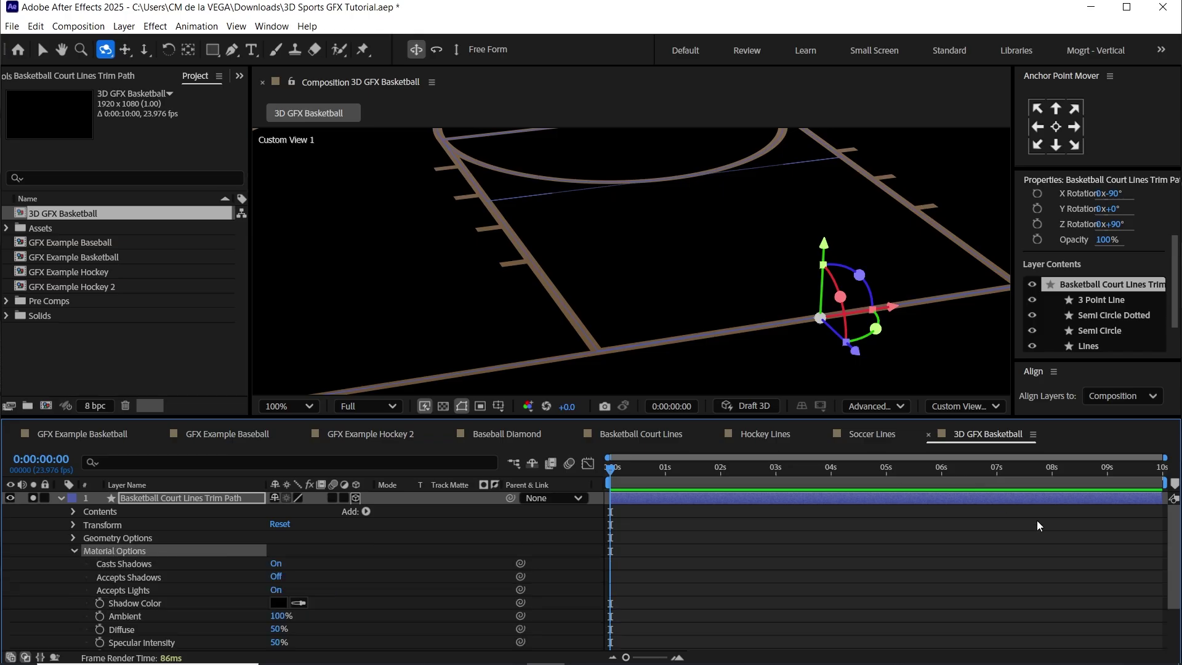
{"action": "scroll", "coordinate": [343, 587], "scroll_direction": "down", "scroll_amount": 4}
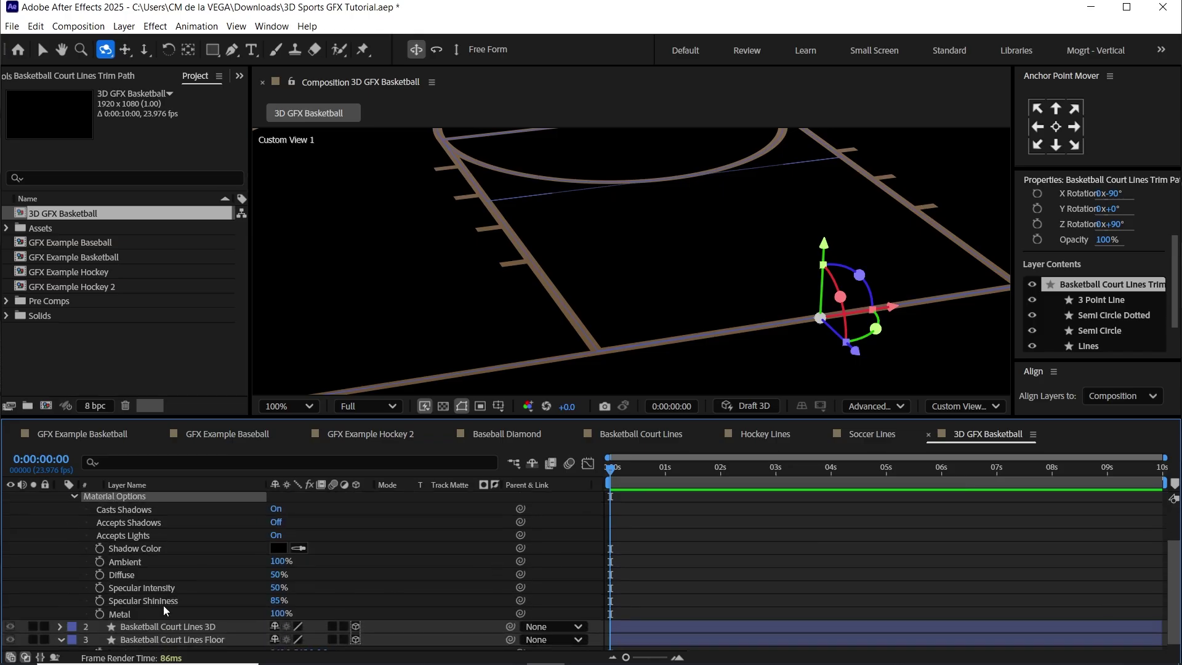
{"action": "left_click", "coordinate": [165, 603]}
{"action": "right_click", "coordinate": [168, 599]}
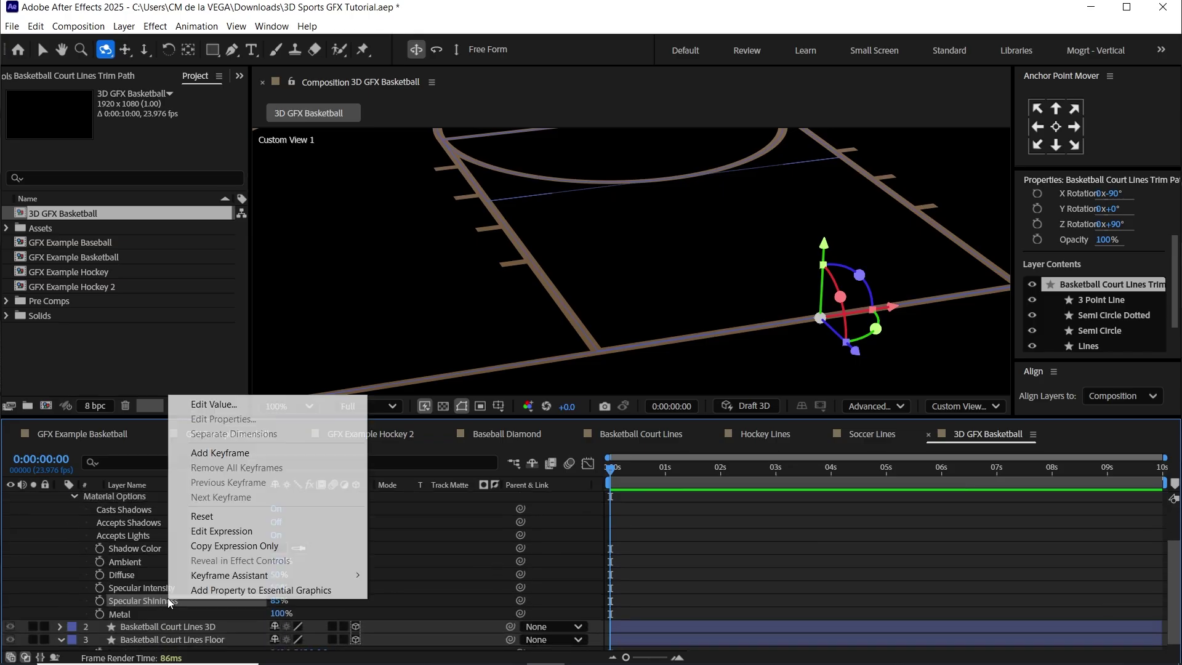
{"action": "left_click", "coordinate": [208, 520]}
{"action": "scroll", "coordinate": [217, 506], "scroll_direction": "up", "scroll_amount": 3}
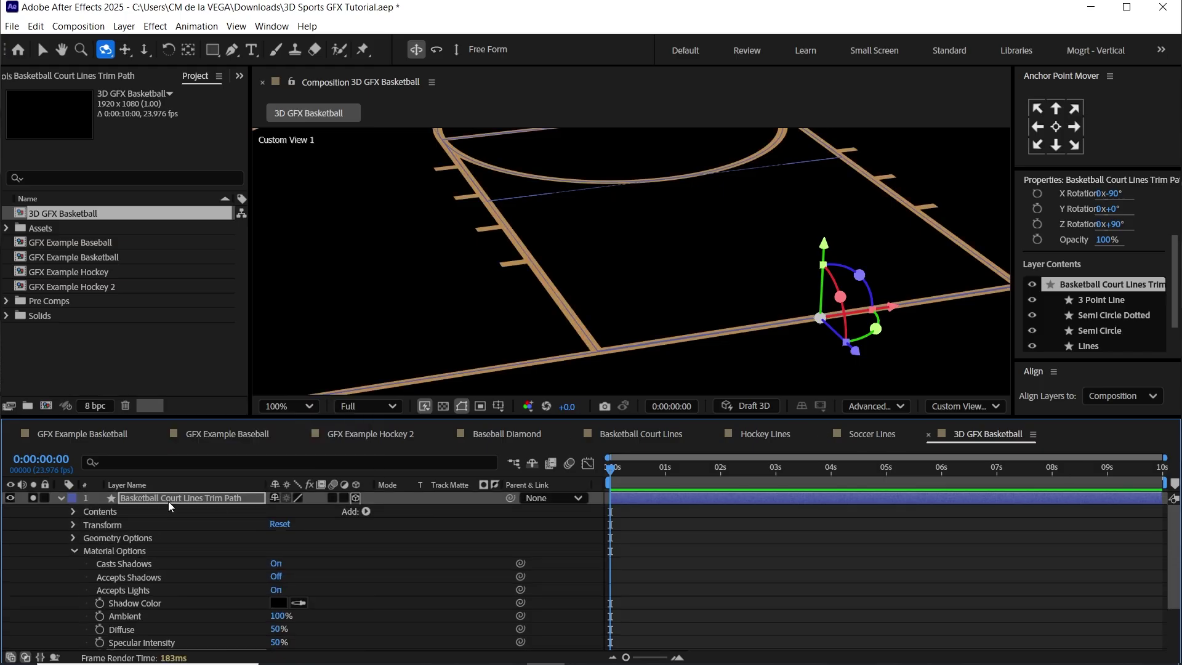
{"action": "left_click", "coordinate": [74, 551]}
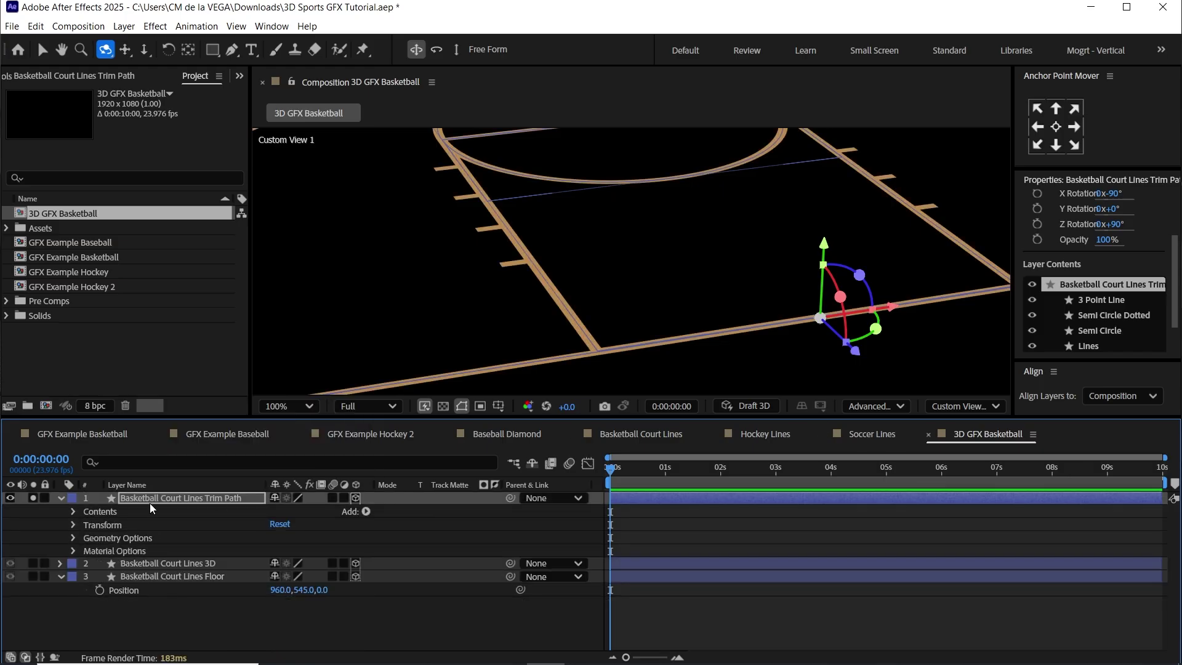
Change the stroke color of the Trim Path layer's court lines to near-black 0C0C0C
{"action": "left_click", "coordinate": [48, 51]}
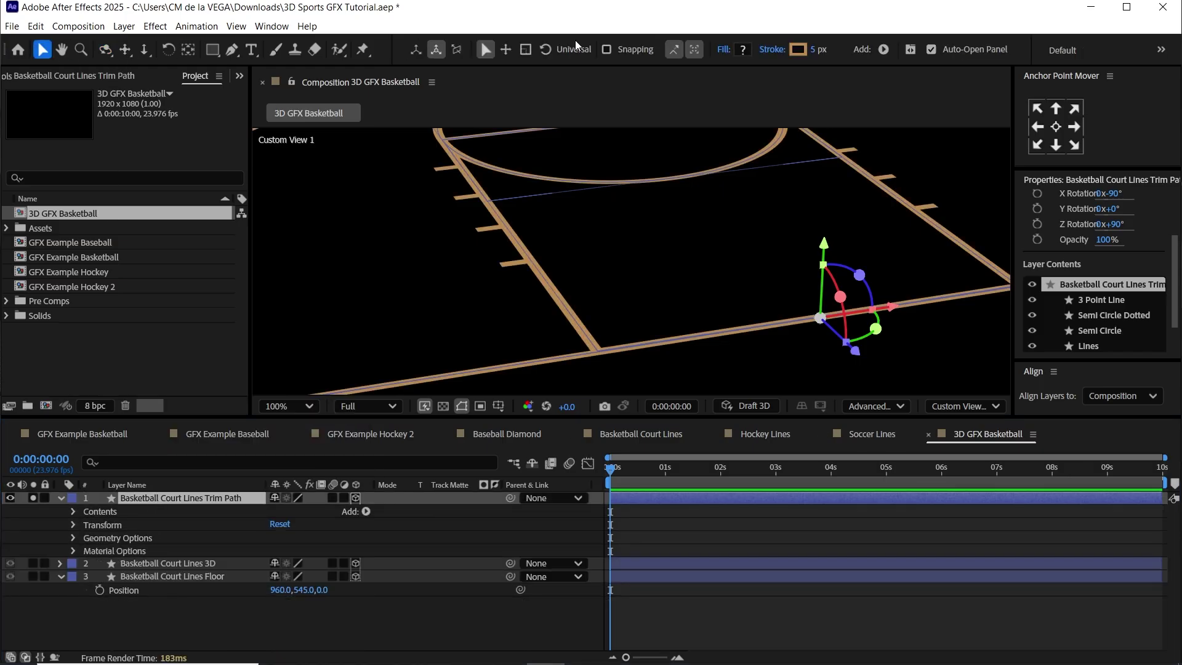
{"action": "left_click", "coordinate": [798, 49]}
{"action": "left_click_drag", "start_coordinate": [422, 424], "coordinate": [416, 429]}
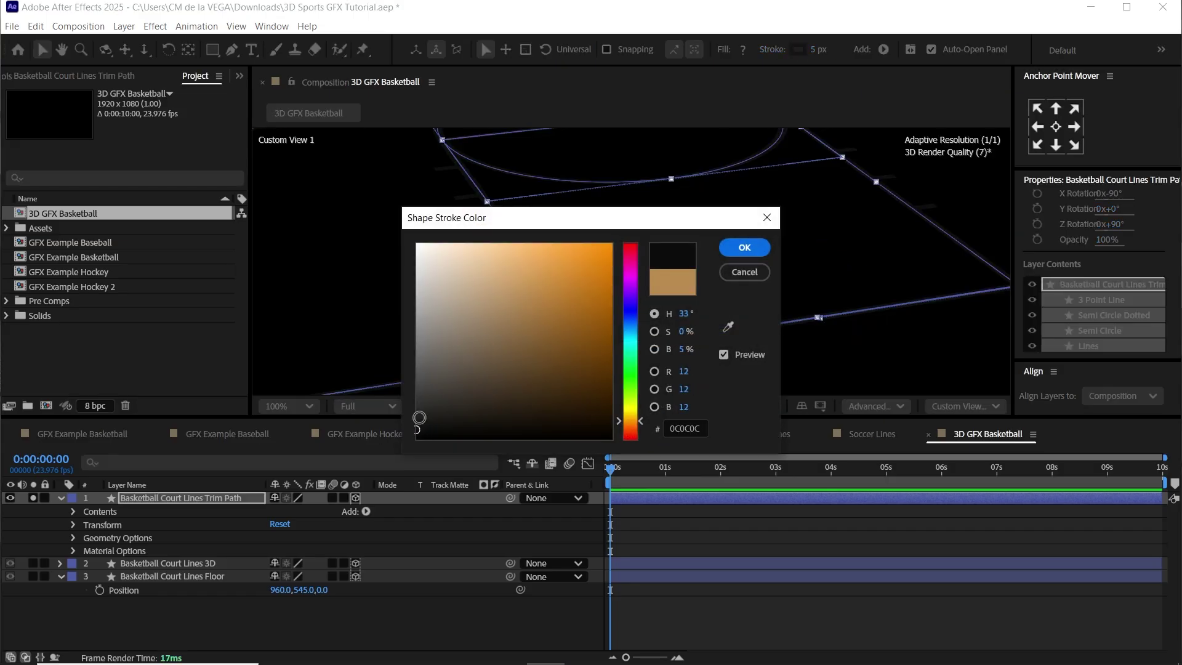
{"action": "left_click", "coordinate": [745, 246]}
{"action": "left_click", "coordinate": [522, 338]}
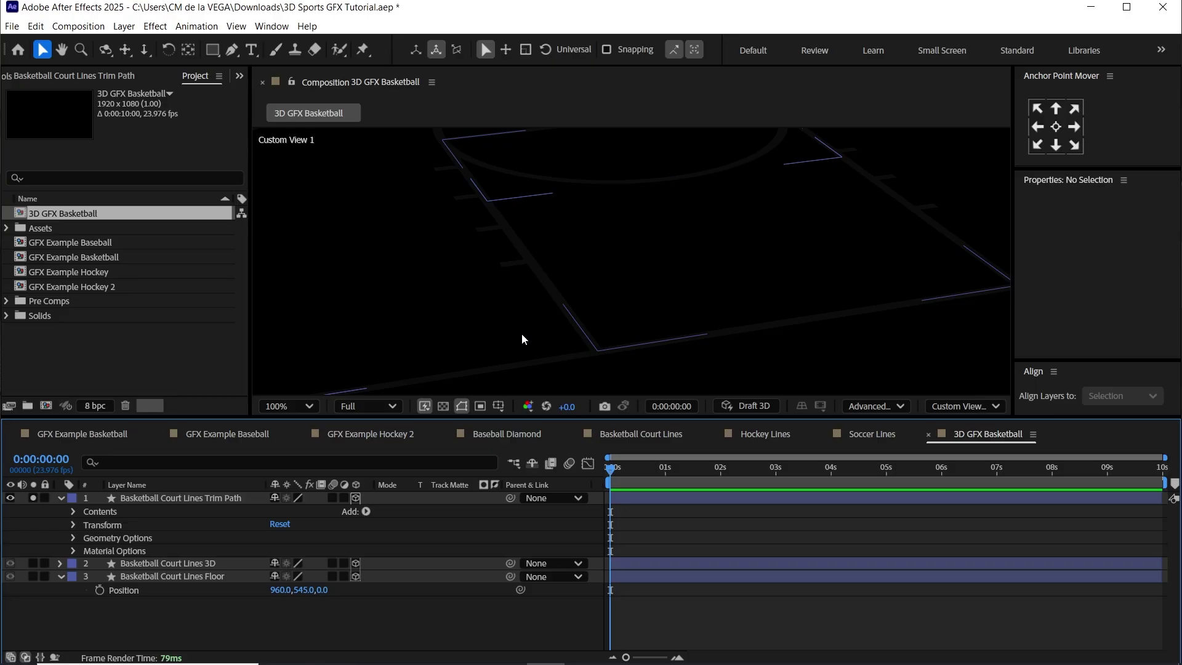
Change the 3D GFX Basketball composition's background color to a deep cyan
{"action": "key", "text": "ctrl+k"}
{"action": "left_click", "coordinate": [486, 473]}
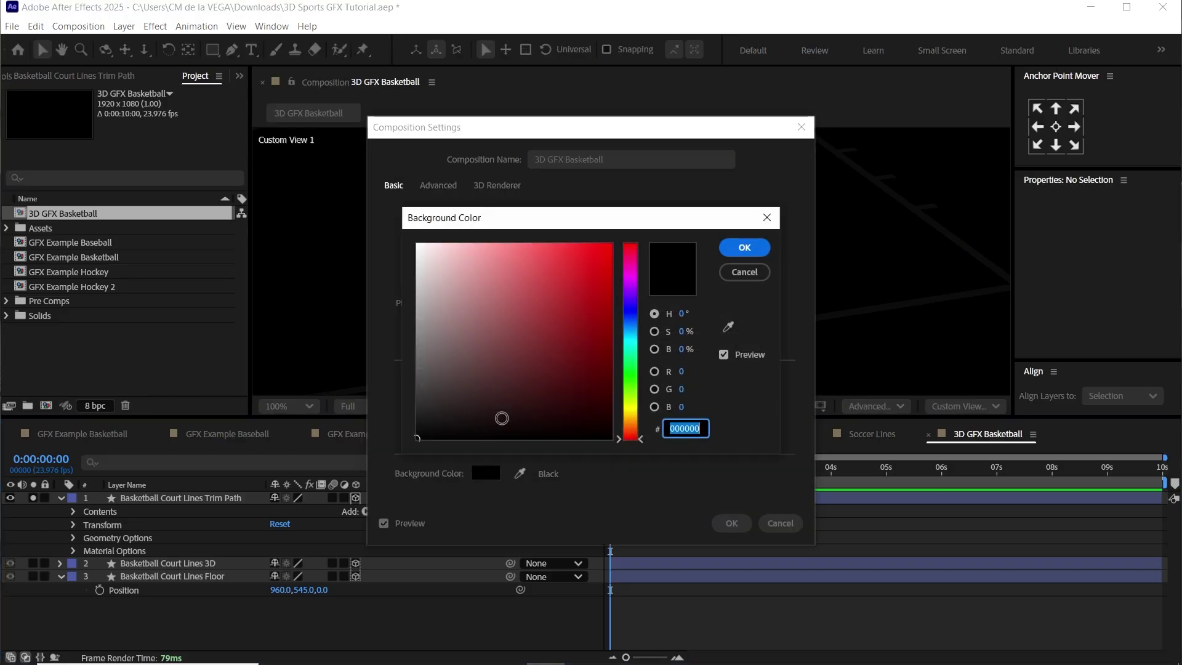
{"action": "left_click", "coordinate": [630, 333]}
{"action": "left_click", "coordinate": [610, 351]}
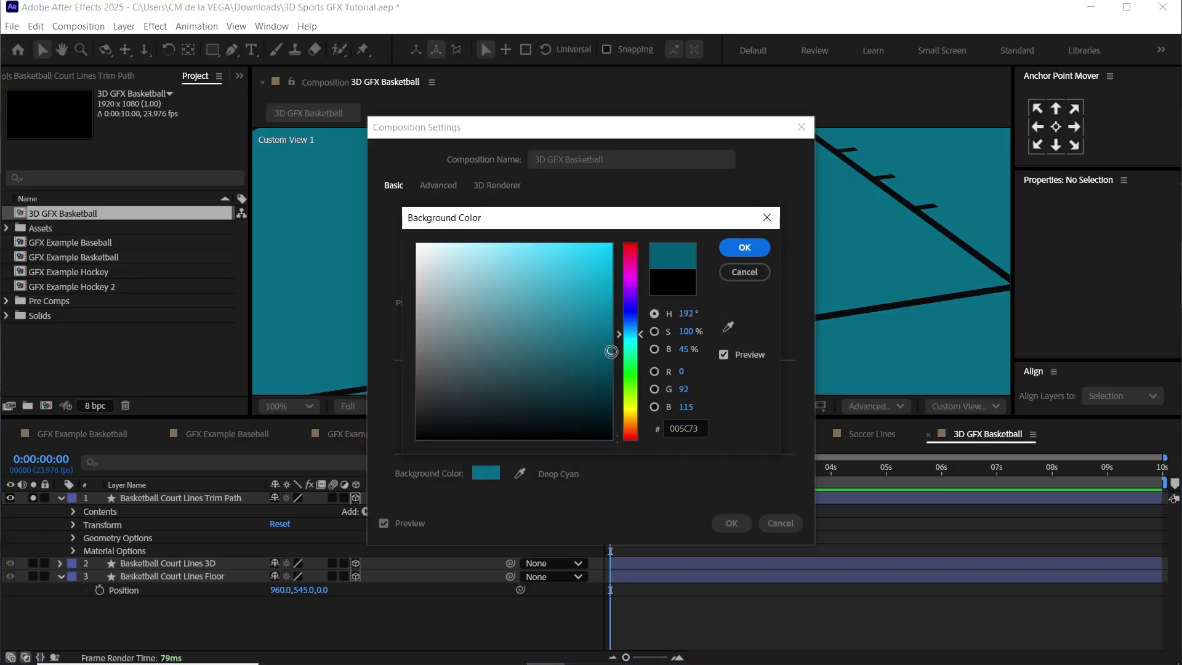
{"action": "left_click", "coordinate": [609, 345]}
{"action": "left_click", "coordinate": [761, 247]}
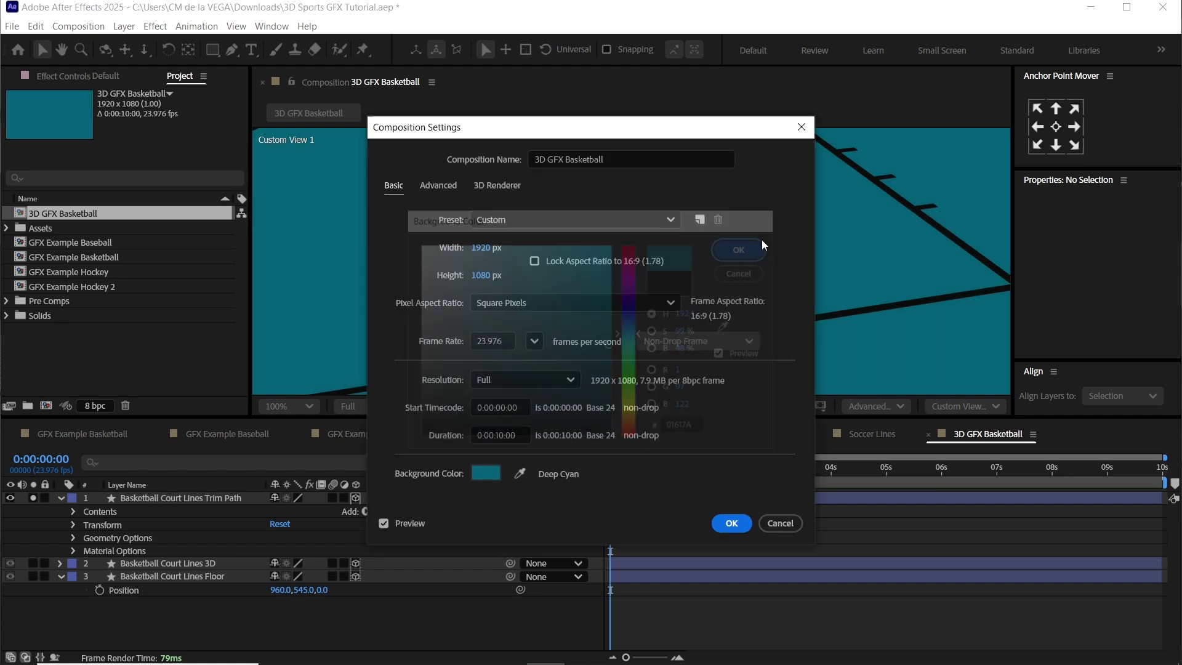
{"action": "left_click", "coordinate": [731, 524]}
{"action": "scroll", "coordinate": [720, 290], "scroll_direction": "down", "scroll_amount": 1}
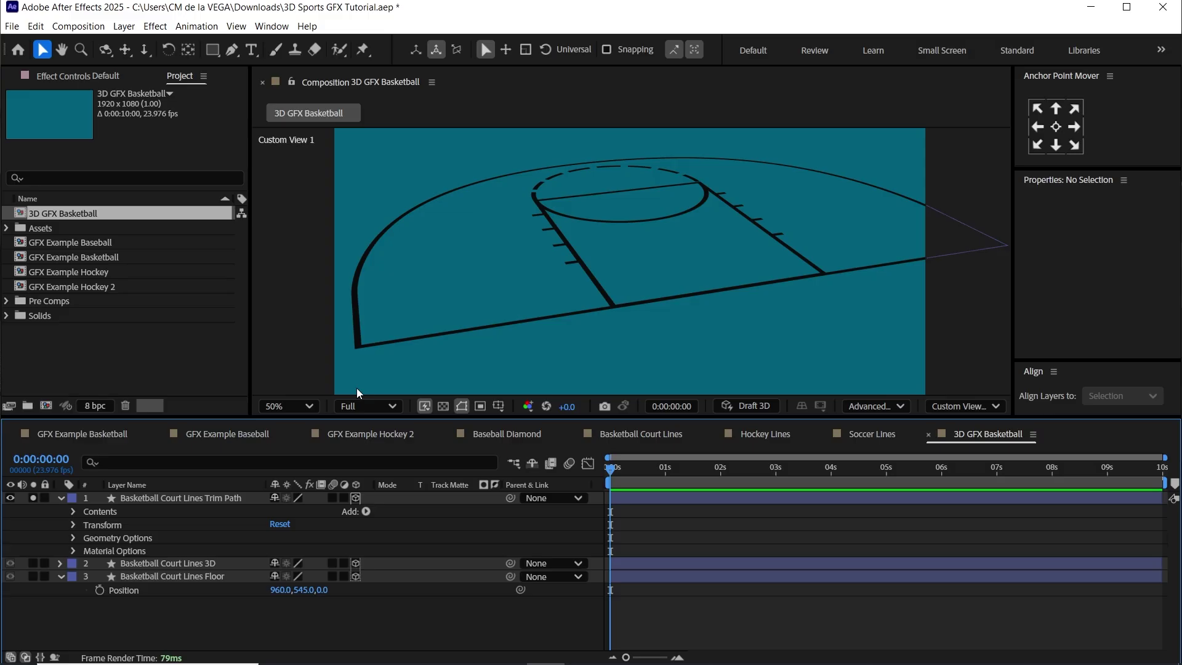
Expand the Trim Path layer's Contents, make the Semi Circle Dotted, Semi Circle, Lines and Paint groups visible, and select each in turn
{"action": "left_click", "coordinate": [88, 513]}
{"action": "left_click", "coordinate": [75, 512]}
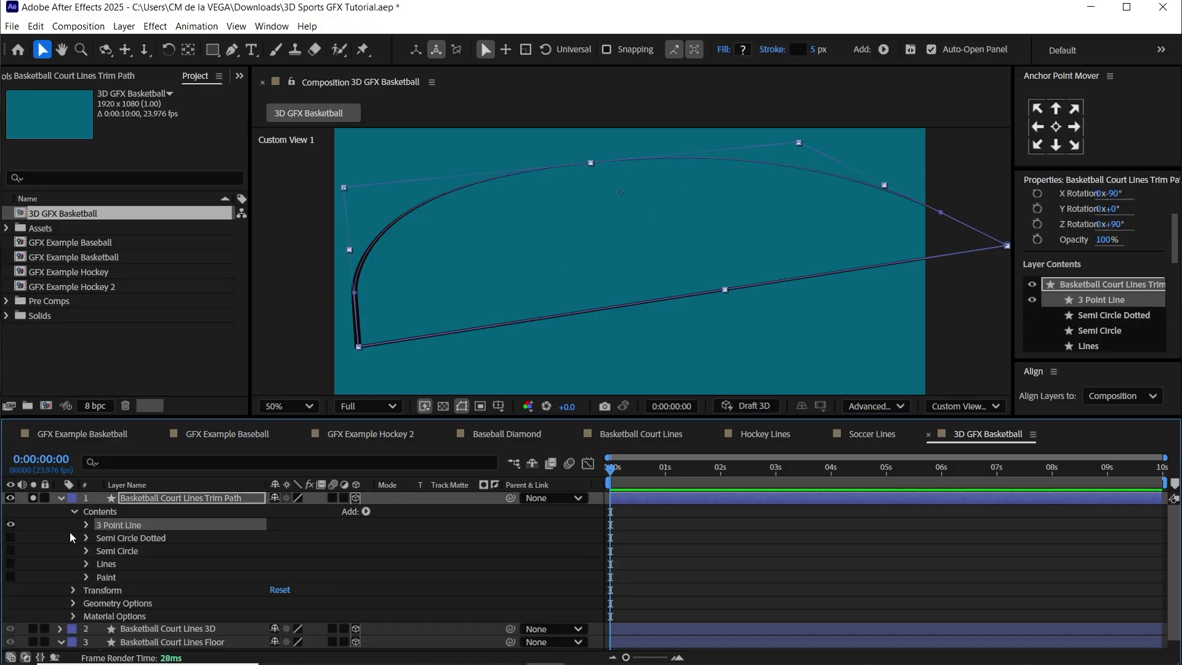
{"action": "left_click", "coordinate": [10, 537]}
{"action": "left_click", "coordinate": [11, 551]}
{"action": "left_click", "coordinate": [11, 564]}
{"action": "left_click", "coordinate": [10, 577]}
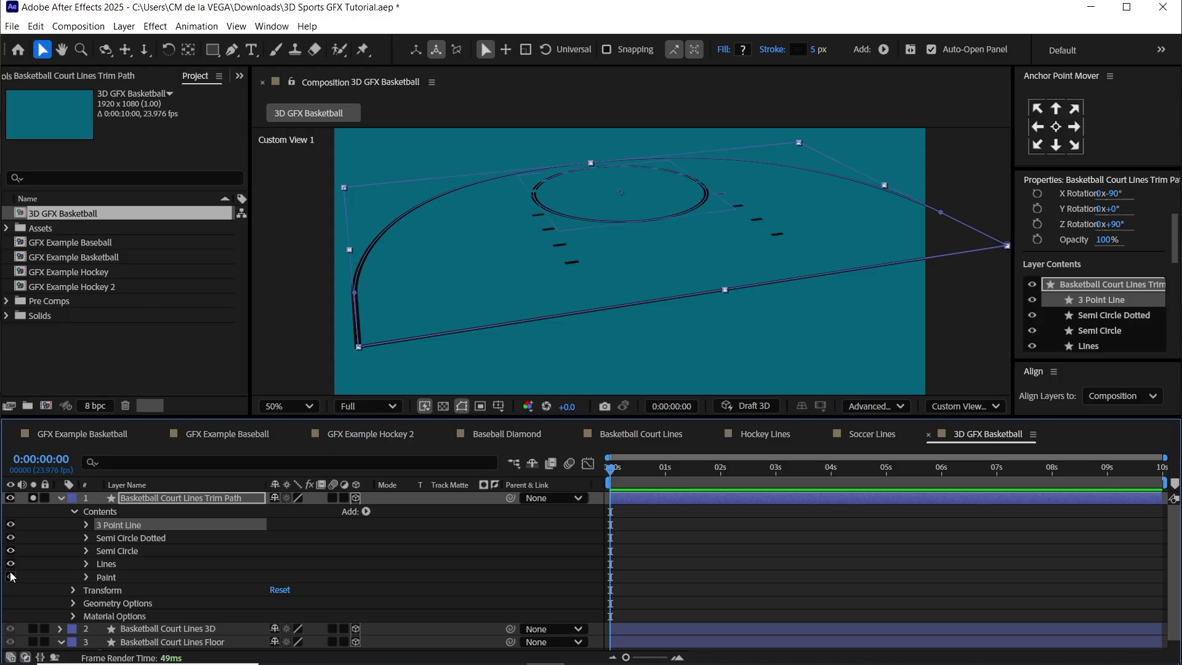
{"action": "left_click", "coordinate": [116, 537]}
{"action": "left_click", "coordinate": [114, 552]}
{"action": "left_click", "coordinate": [107, 564]}
{"action": "left_click", "coordinate": [107, 577]}
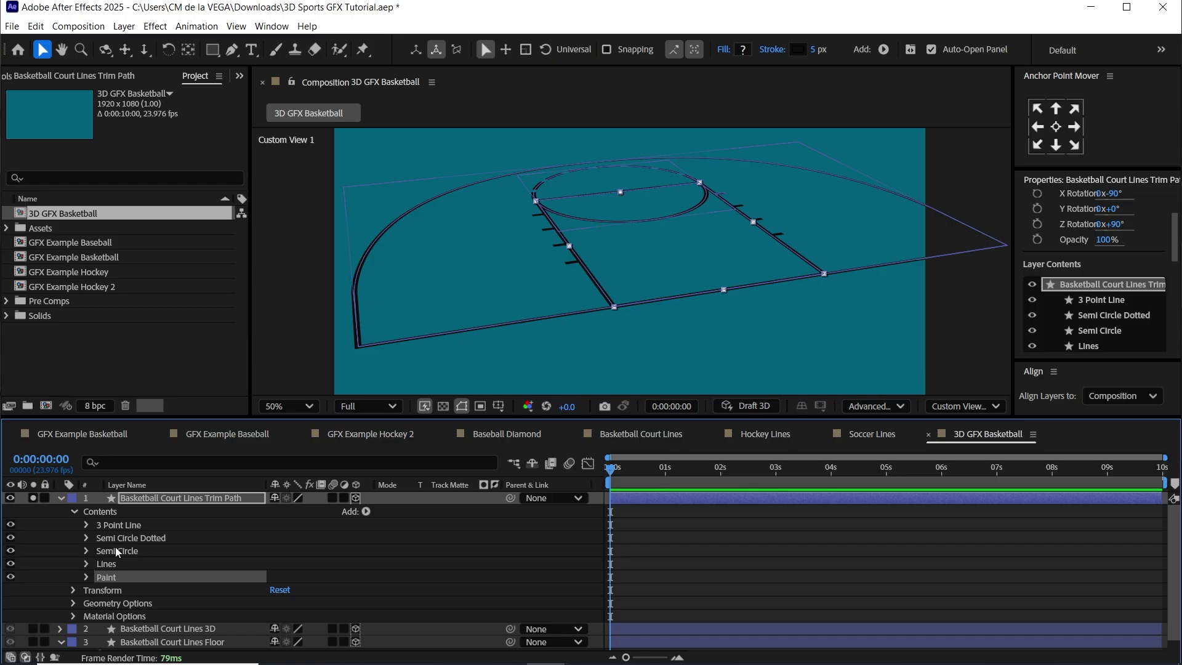
Add a Trim Paths operator to the Contents of the Basketball Court Lines Trim Path layer, below all its shape groups
{"action": "left_click", "coordinate": [102, 512]}
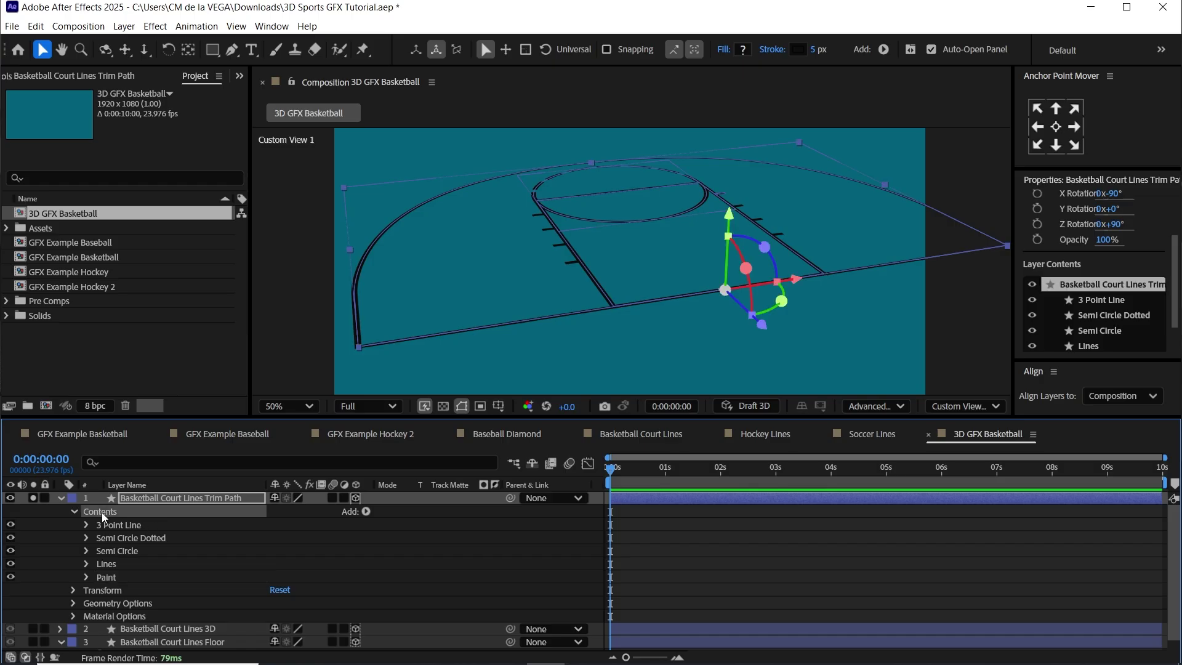
{"action": "left_click", "coordinate": [367, 511]}
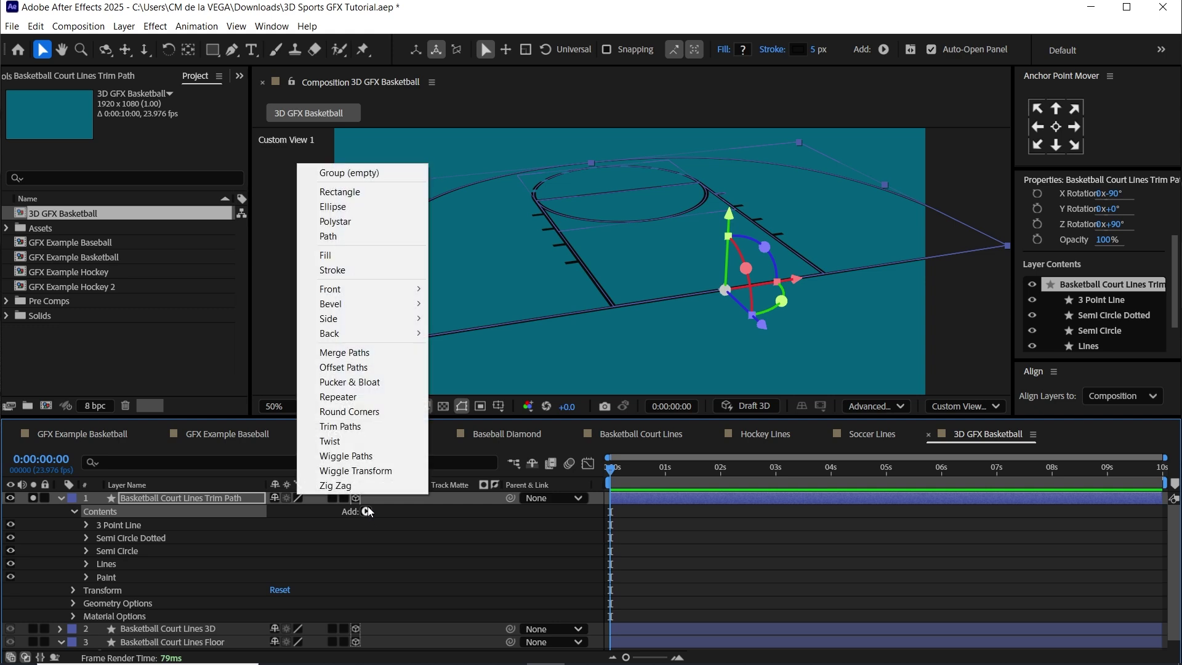
{"action": "left_click", "coordinate": [383, 426]}
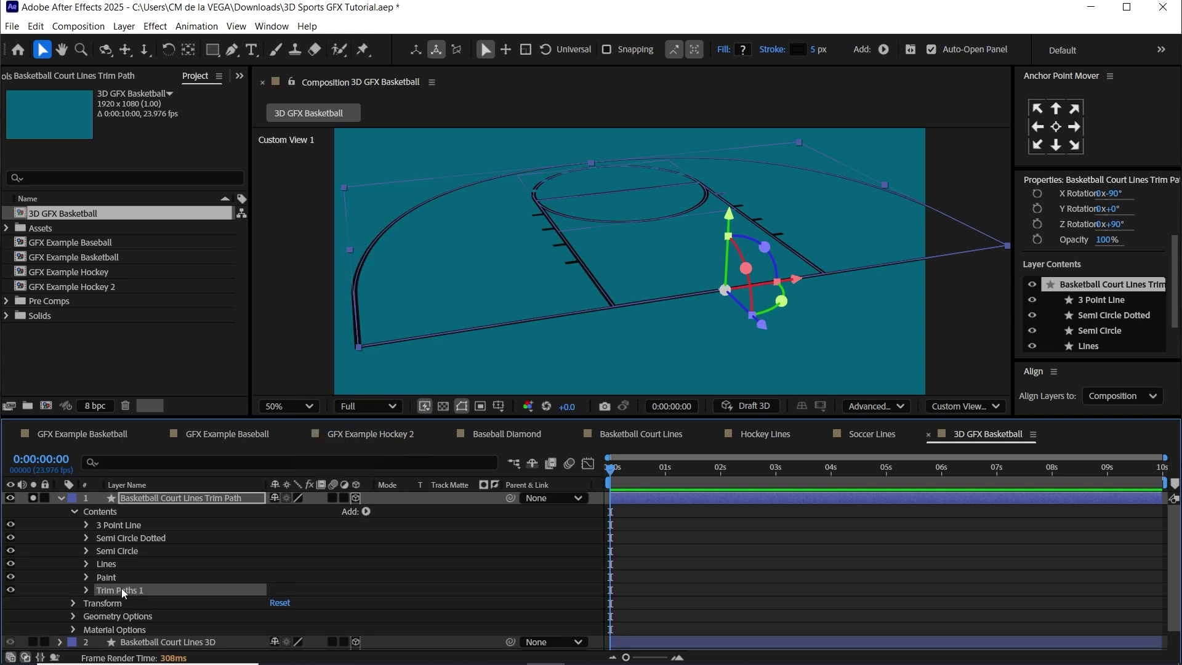
{"action": "mouse_move", "coordinate": [116, 526]}
{"action": "left_mouse_down"}
{"action": "mouse_move", "coordinate": [119, 560]}
{"action": "mouse_move", "coordinate": [152, 582]}
{"action": "mouse_move", "coordinate": [132, 520]}
{"action": "mouse_move", "coordinate": [139, 596]}
{"action": "left_mouse_up"}
{"action": "left_click", "coordinate": [138, 588]}
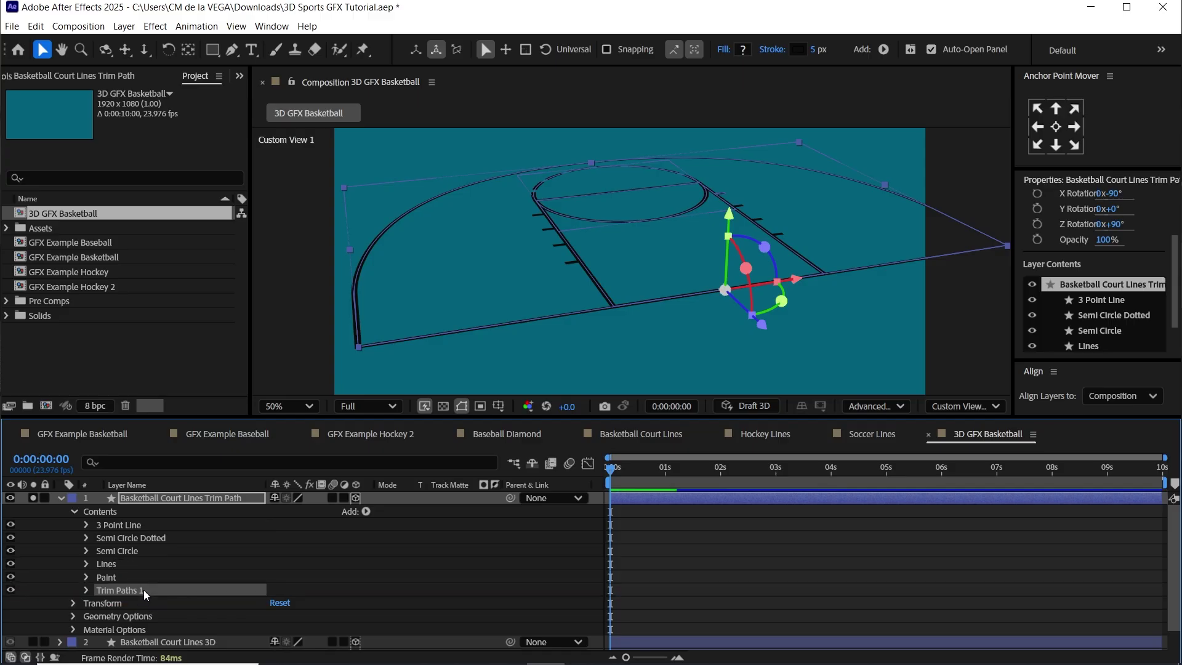
Expand the Trim Paths operator and try out its End value on the court lines
{"action": "left_click", "coordinate": [86, 591]}
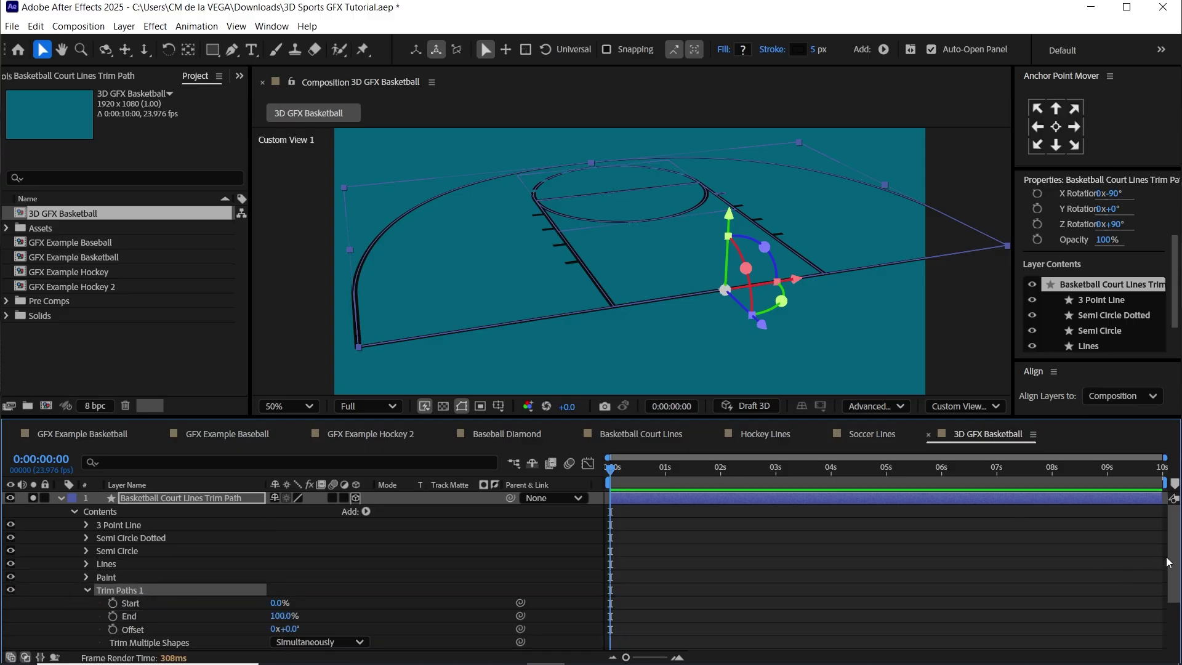
{"action": "left_click_drag", "start_coordinate": [1174, 558], "coordinate": [1175, 572]}
{"action": "mouse_move", "coordinate": [279, 581]}
{"action": "left_mouse_down"}
{"action": "mouse_move", "coordinate": [235, 579]}
{"action": "mouse_move", "coordinate": [291, 574]}
{"action": "left_mouse_up"}
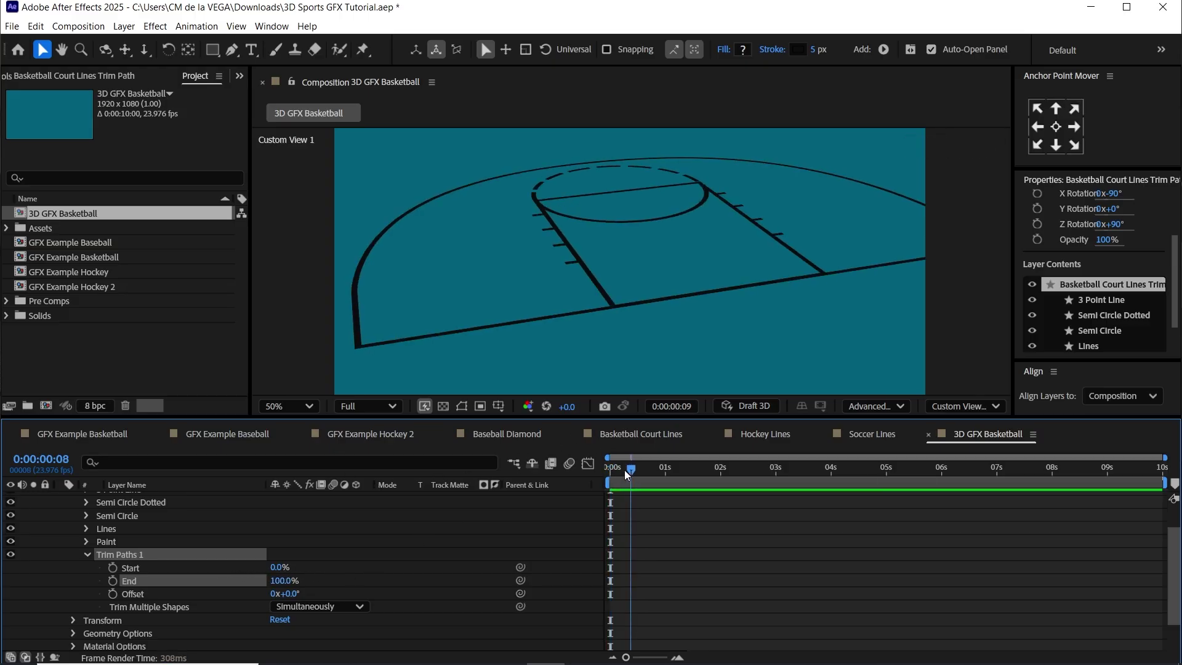
Keyframe the Trim Paths End value from 0% at 0 seconds to 100% at 3 seconds and scrub through the animation
{"action": "left_click", "coordinate": [112, 580]}
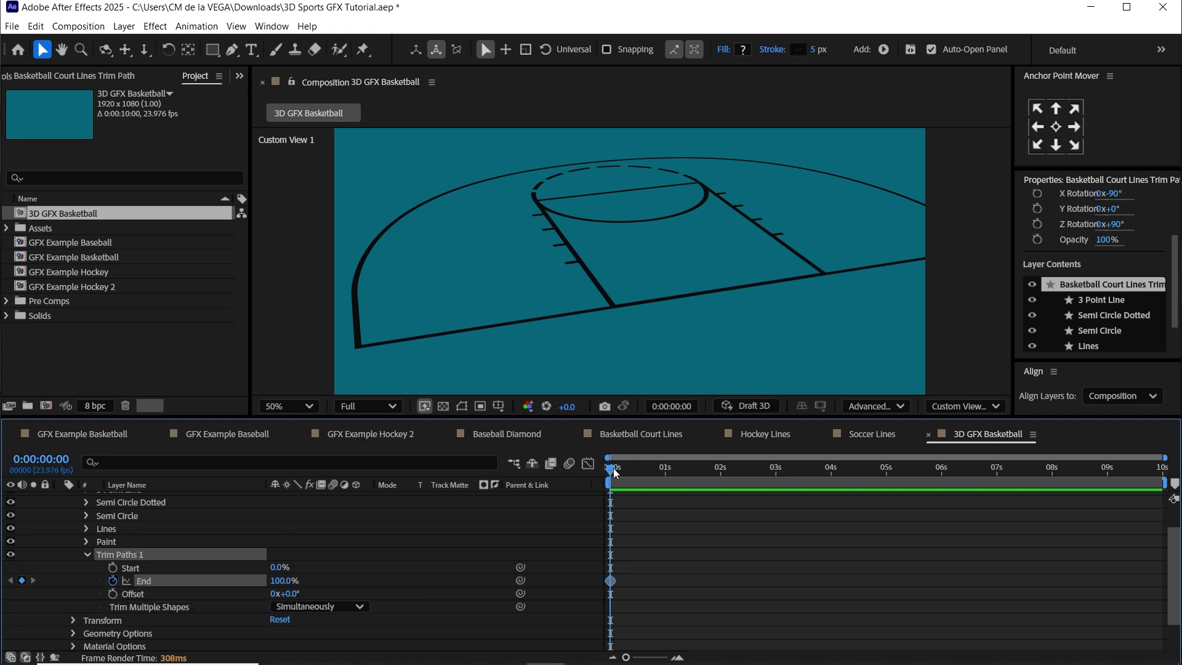
{"action": "left_click_drag", "start_coordinate": [616, 469], "coordinate": [784, 471]}
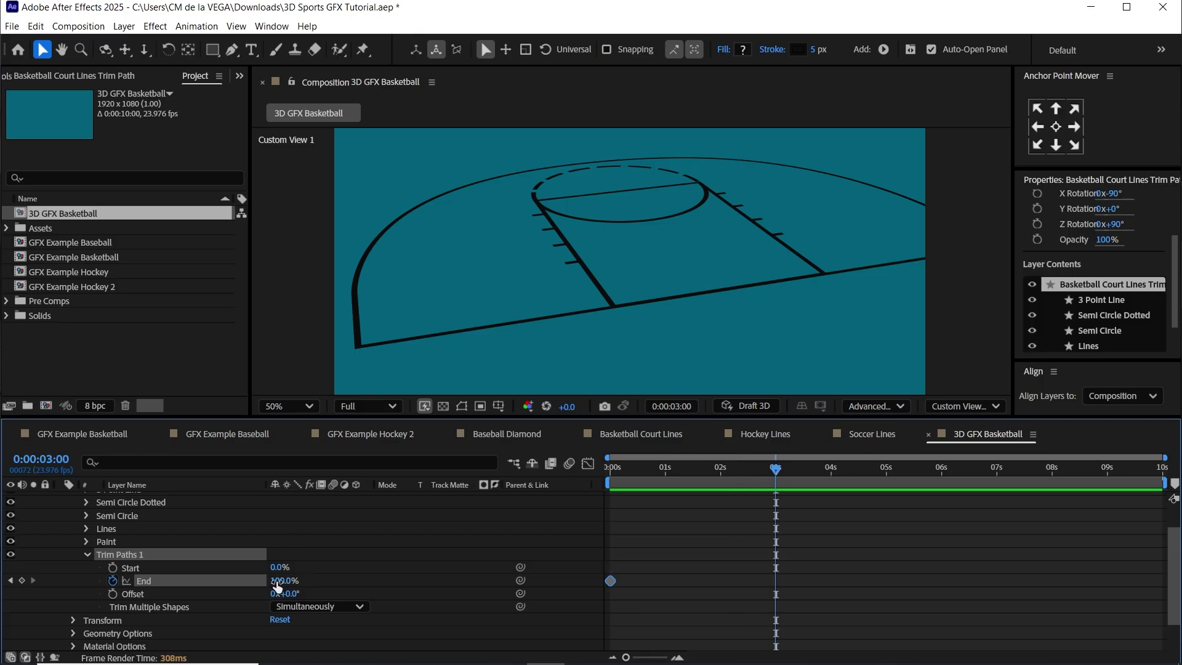
{"action": "left_click", "coordinate": [22, 581]}
{"action": "left_click", "coordinate": [611, 473]}
{"action": "left_click_drag", "start_coordinate": [628, 573], "coordinate": [601, 589]}
{"action": "left_click_drag", "start_coordinate": [284, 581], "coordinate": [230, 580]}
{"action": "left_click_drag", "start_coordinate": [627, 474], "coordinate": [775, 478]}
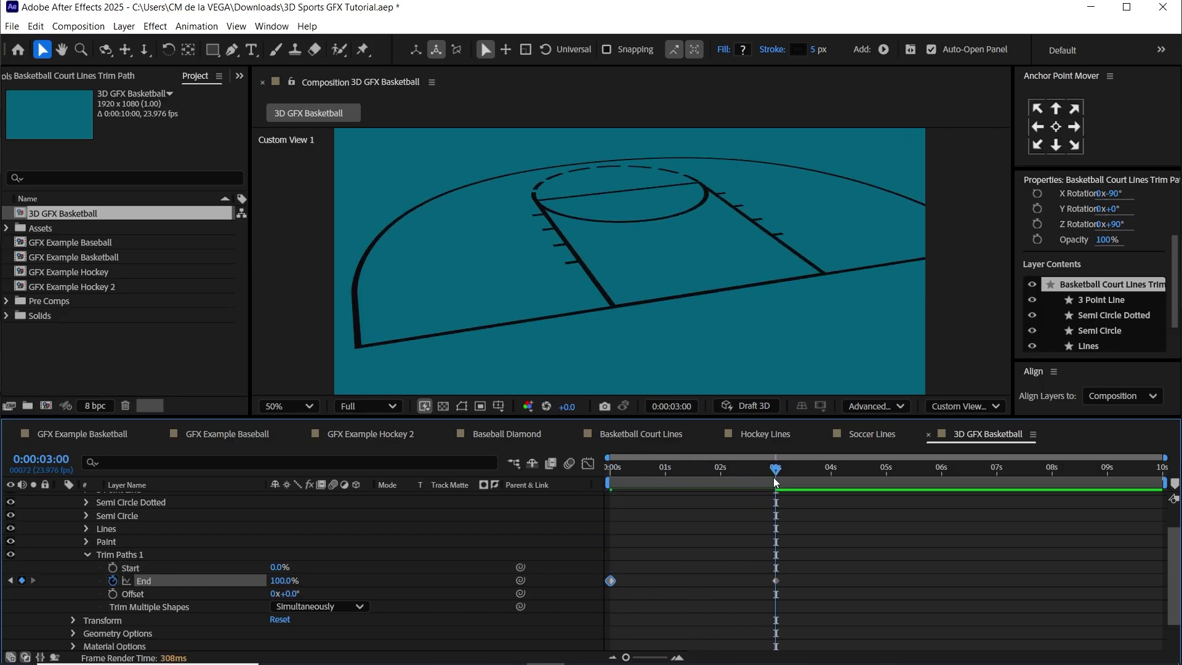
{"action": "left_click_drag", "start_coordinate": [637, 471], "coordinate": [724, 470]}
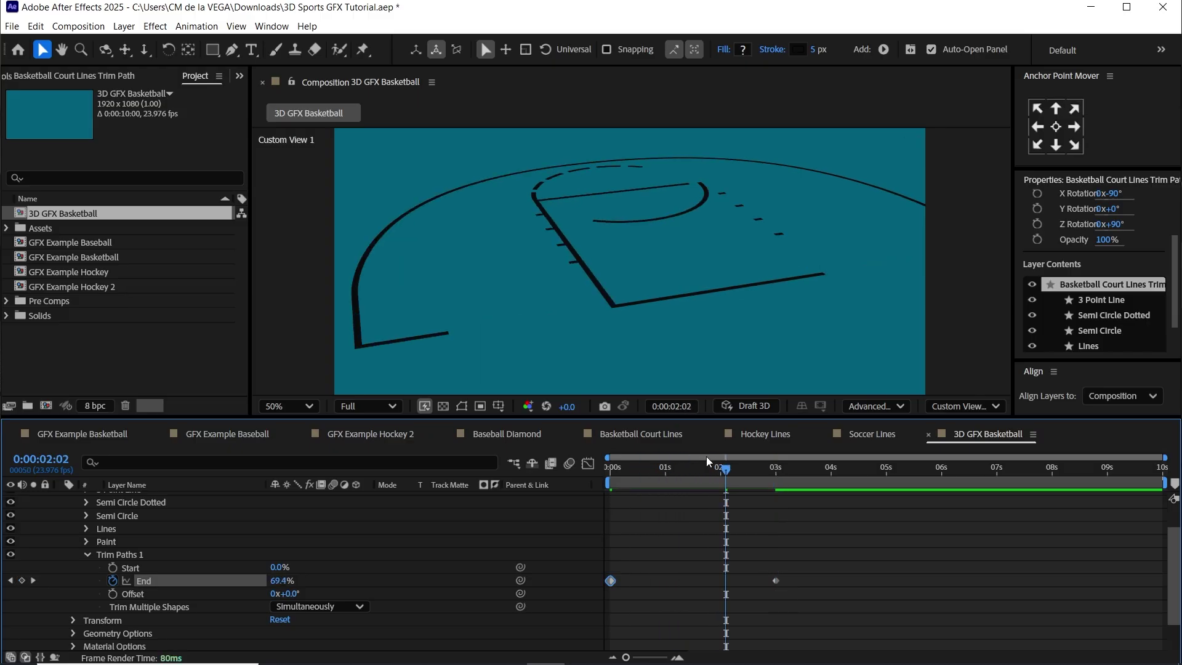
Set Trim Multiple Shapes to Individually and play the line animation from the start
{"action": "left_click", "coordinate": [156, 608]}
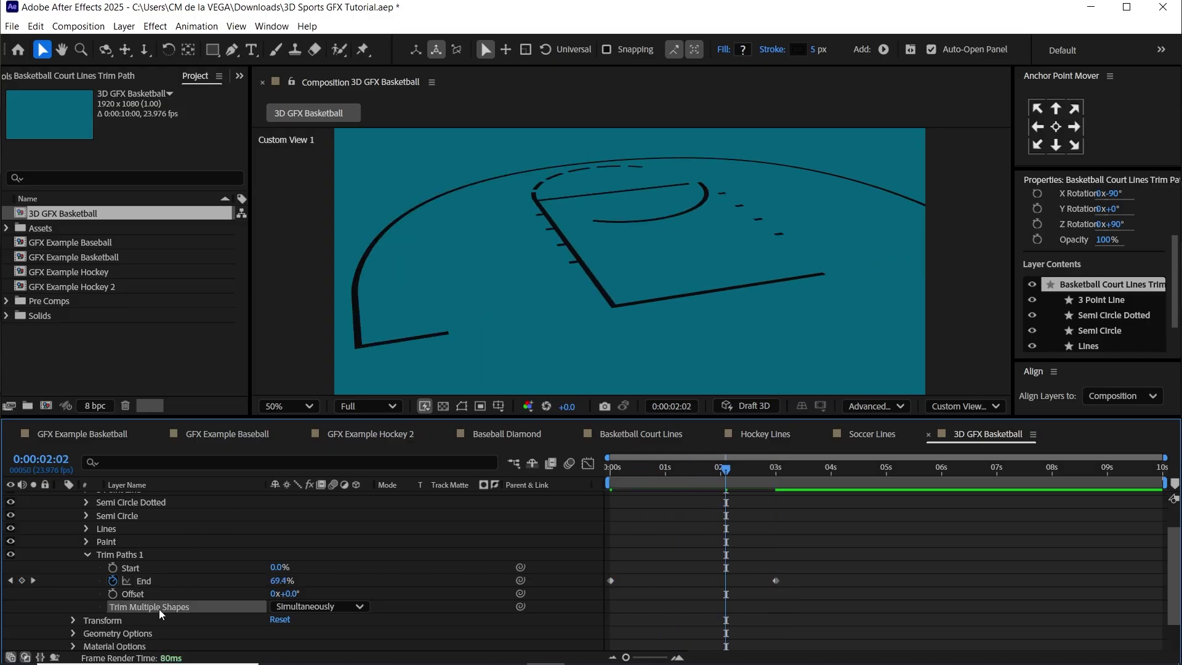
{"action": "left_click", "coordinate": [317, 606]}
{"action": "left_click", "coordinate": [297, 637]}
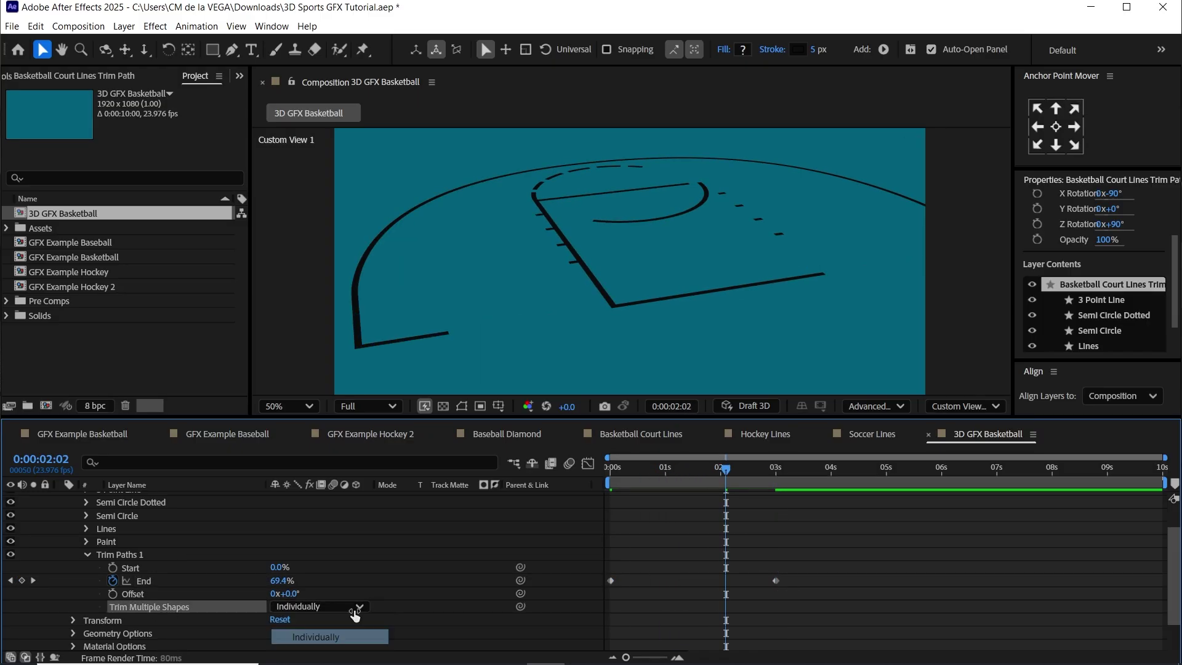
{"action": "left_click_drag", "start_coordinate": [629, 463], "coordinate": [597, 469]}
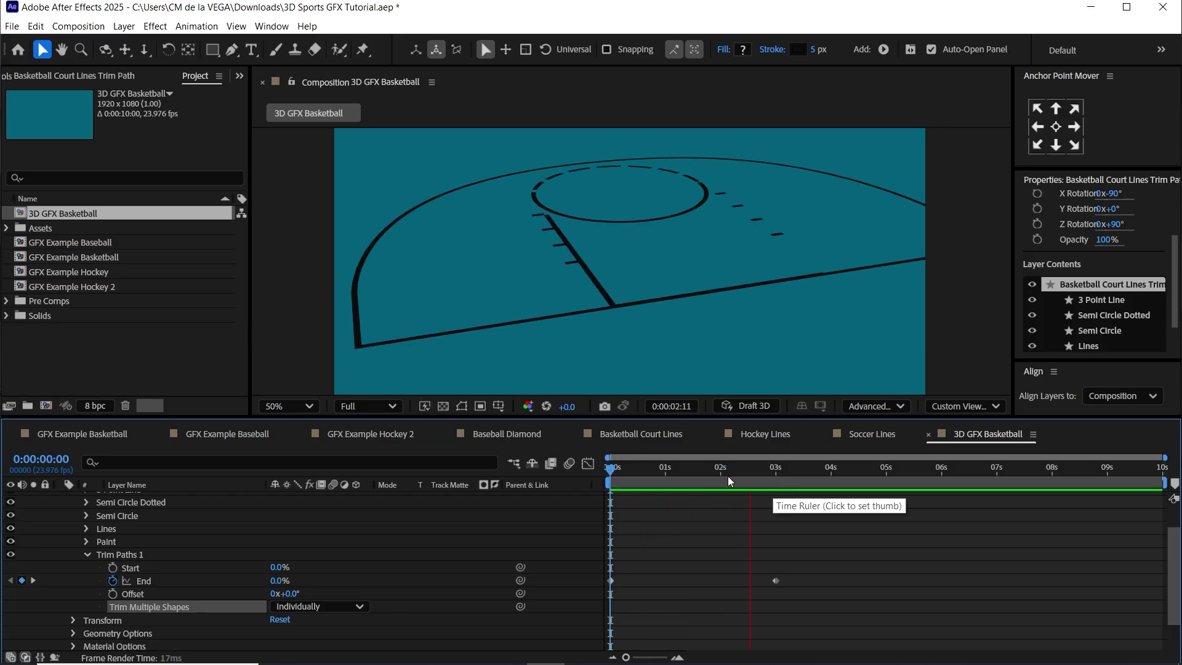
{"action": "key", "text": "space"}
{"action": "scroll", "coordinate": [1175, 573], "scroll_direction": "up", "scroll_amount": 2}
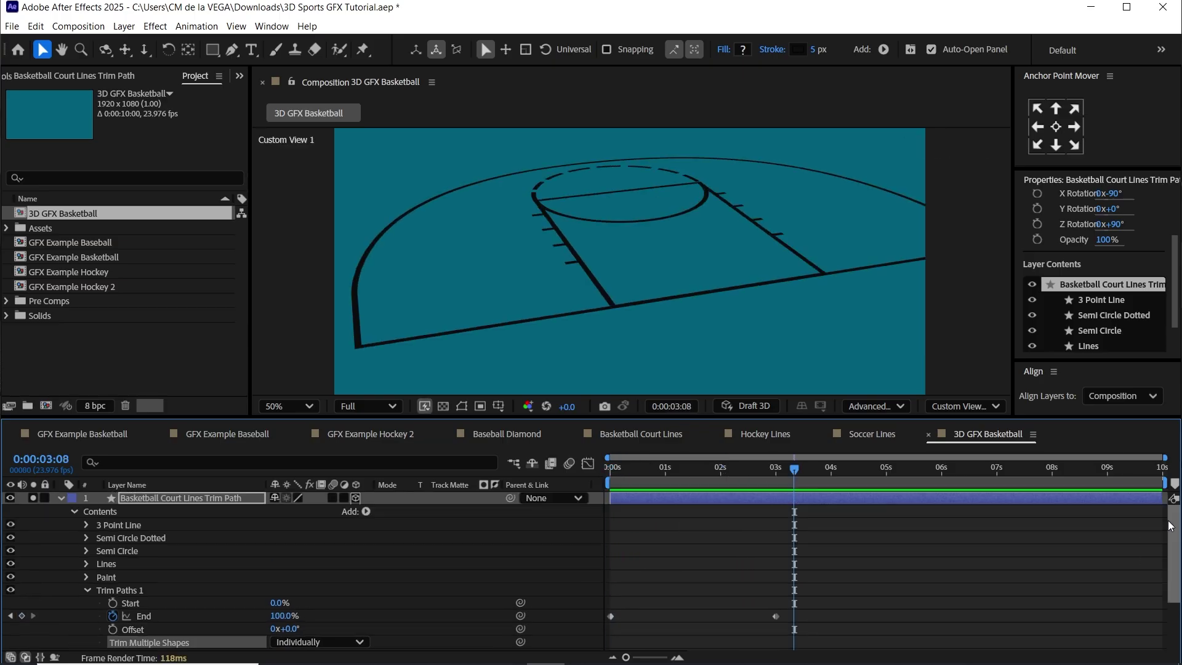
{"action": "left_click", "coordinate": [119, 536]}
{"action": "left_click", "coordinate": [120, 527]}
{"action": "left_click", "coordinate": [121, 576], "text": "shift"}
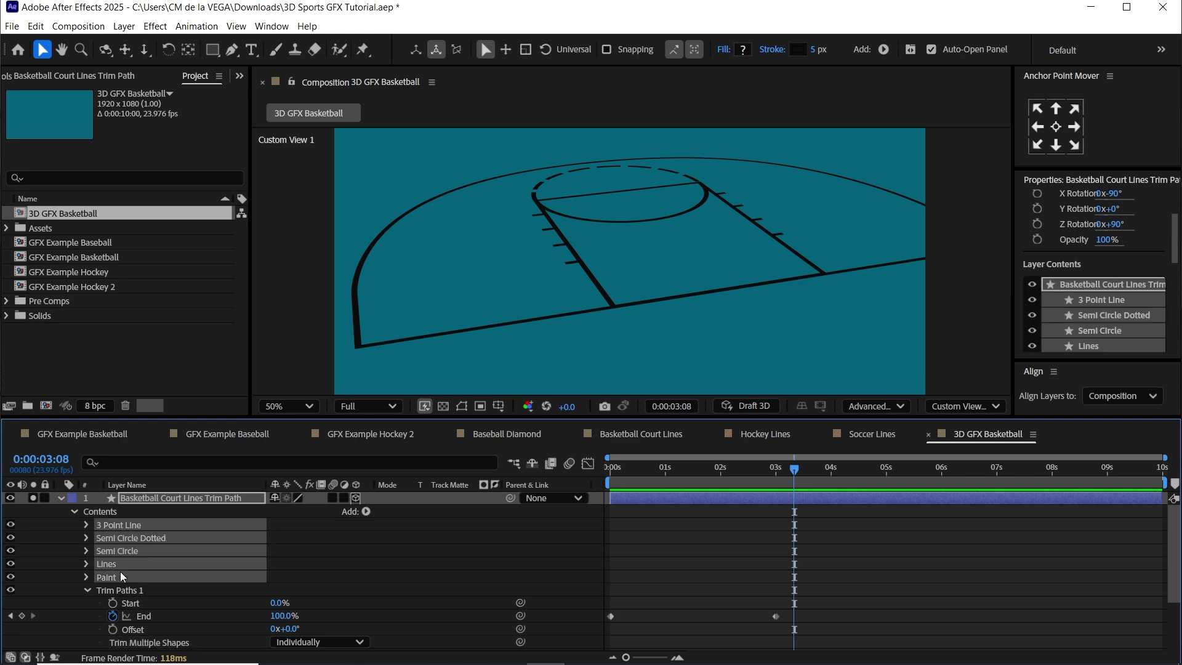
{"action": "left_click", "coordinate": [118, 524]}
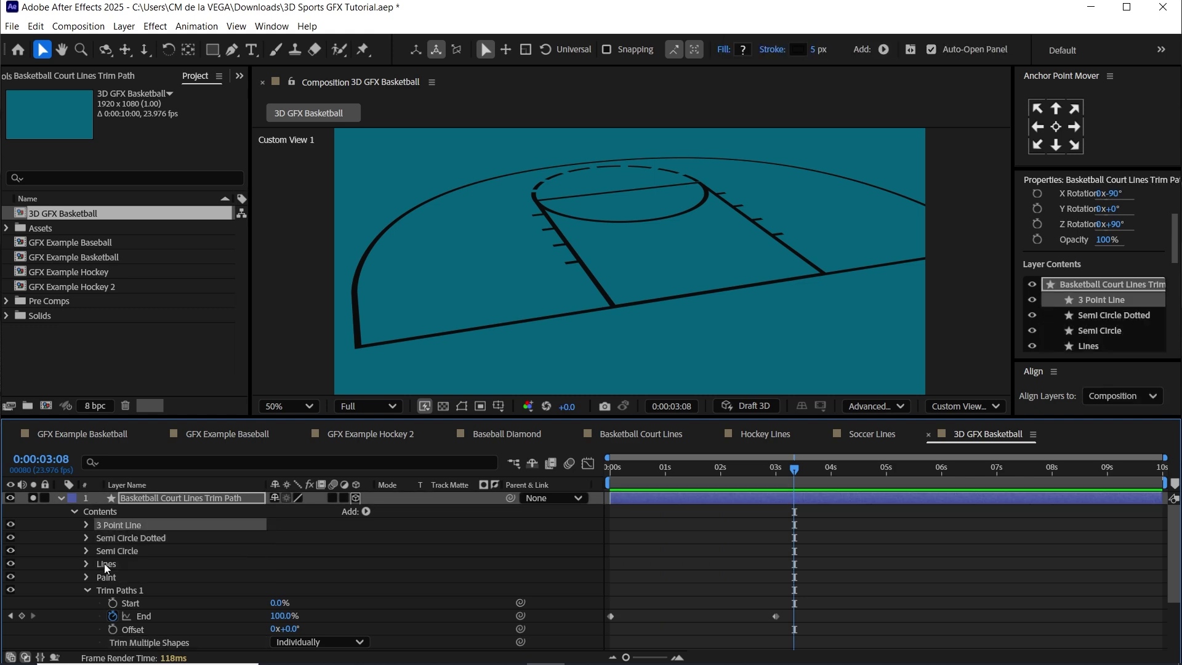
Collapse the Basketball Court Lines Trim Path layer's properties and turn off its solo
{"action": "left_click", "coordinate": [87, 590]}
{"action": "left_click", "coordinate": [172, 500]}
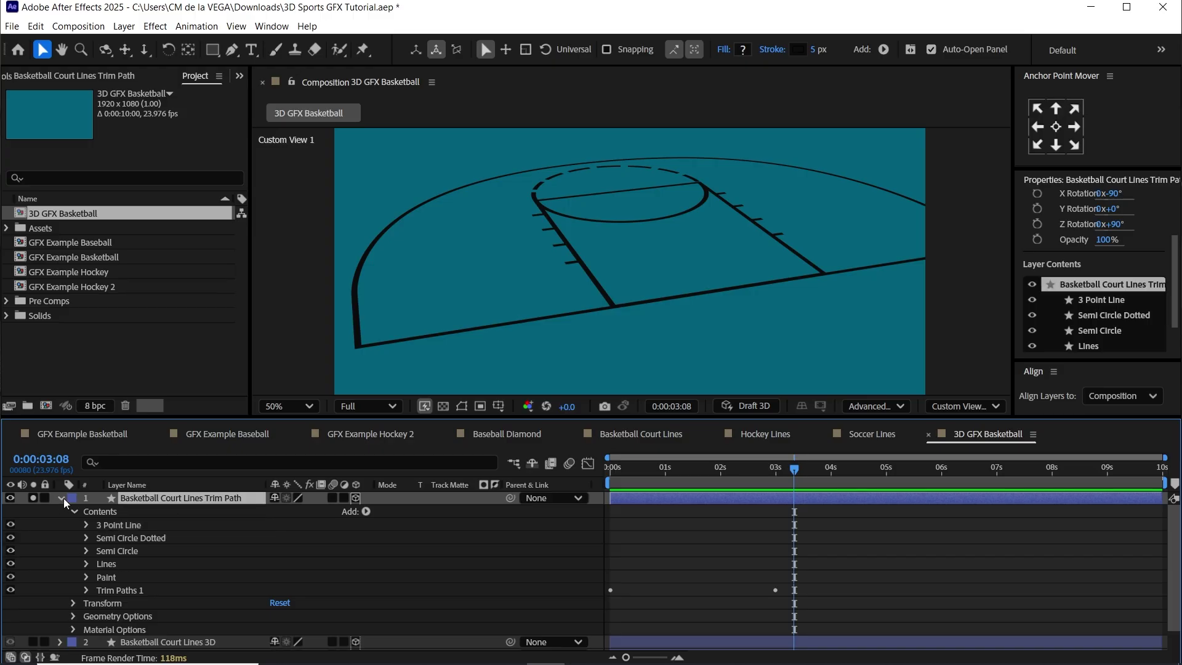
{"action": "left_click", "coordinate": [61, 497]}
{"action": "left_click", "coordinate": [33, 498]}
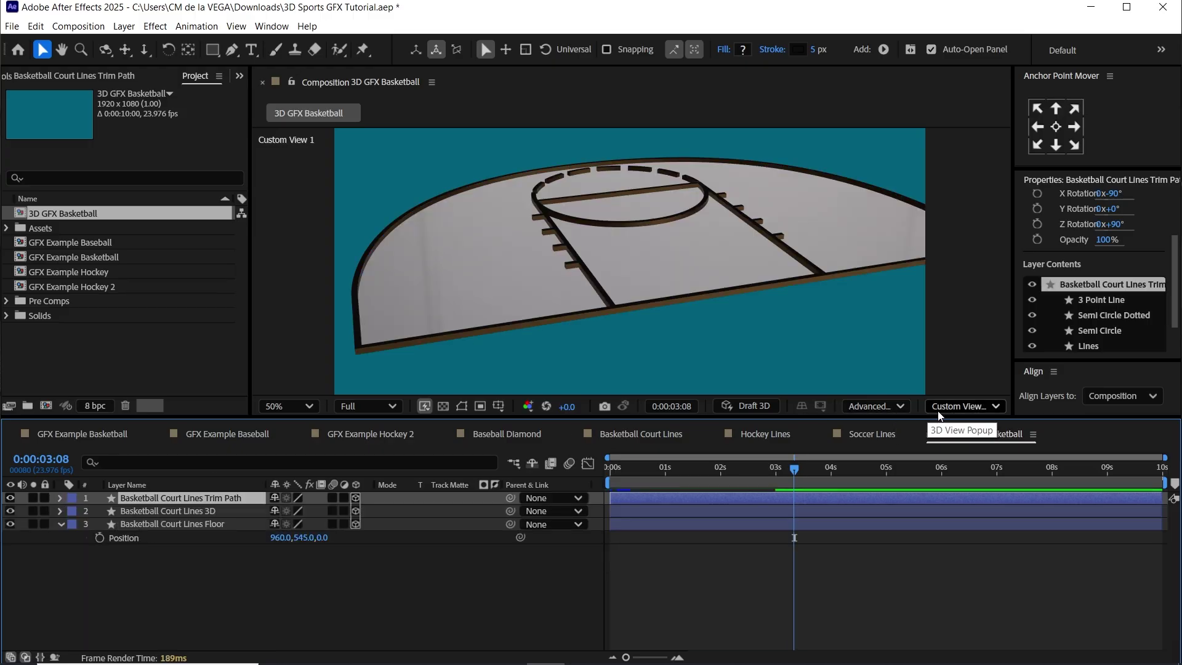
In the Front view, raise the Basketball Court Lines Trim Path layer slightly above the extruded lines, to position 960, 539.5, 0
{"action": "left_click", "coordinate": [955, 406]}
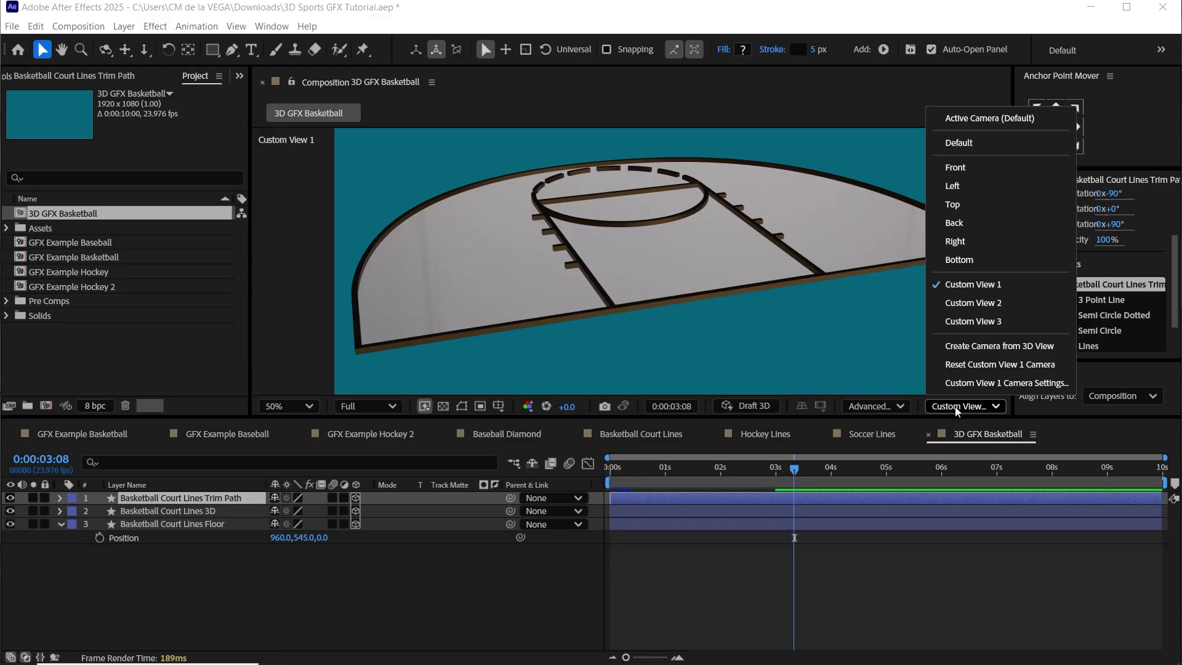
{"action": "left_click", "coordinate": [971, 168]}
{"action": "left_click", "coordinate": [165, 499]}
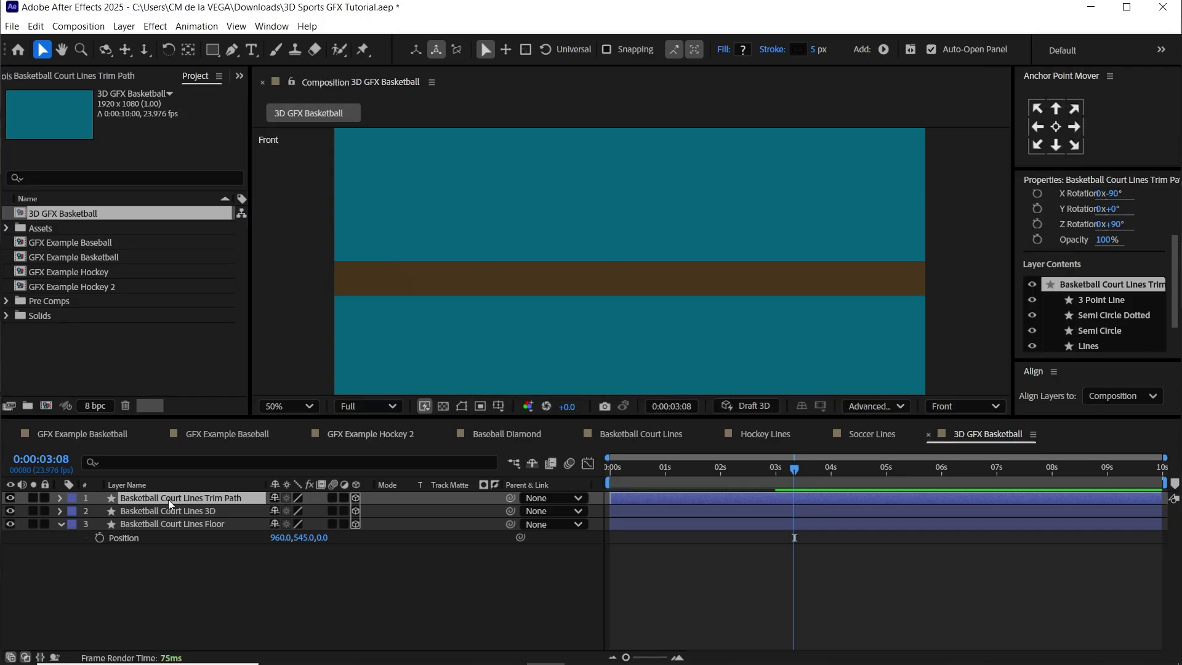
{"action": "key", "text": "ctrl+shift+h"}
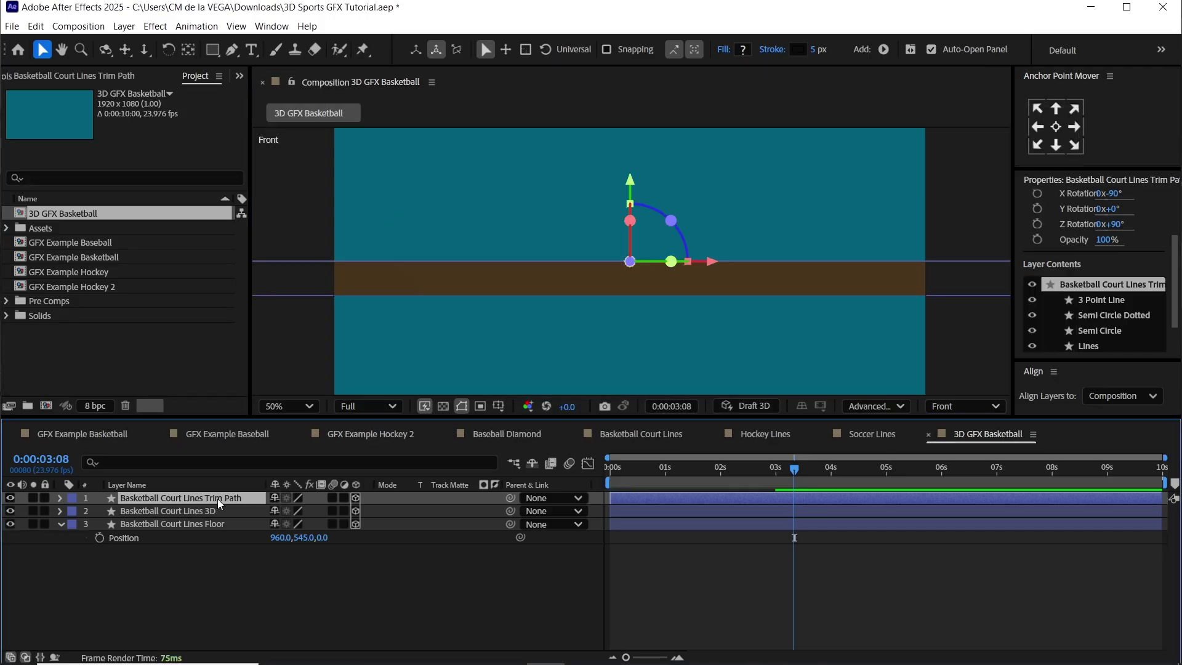
{"action": "key", "text": "p"}
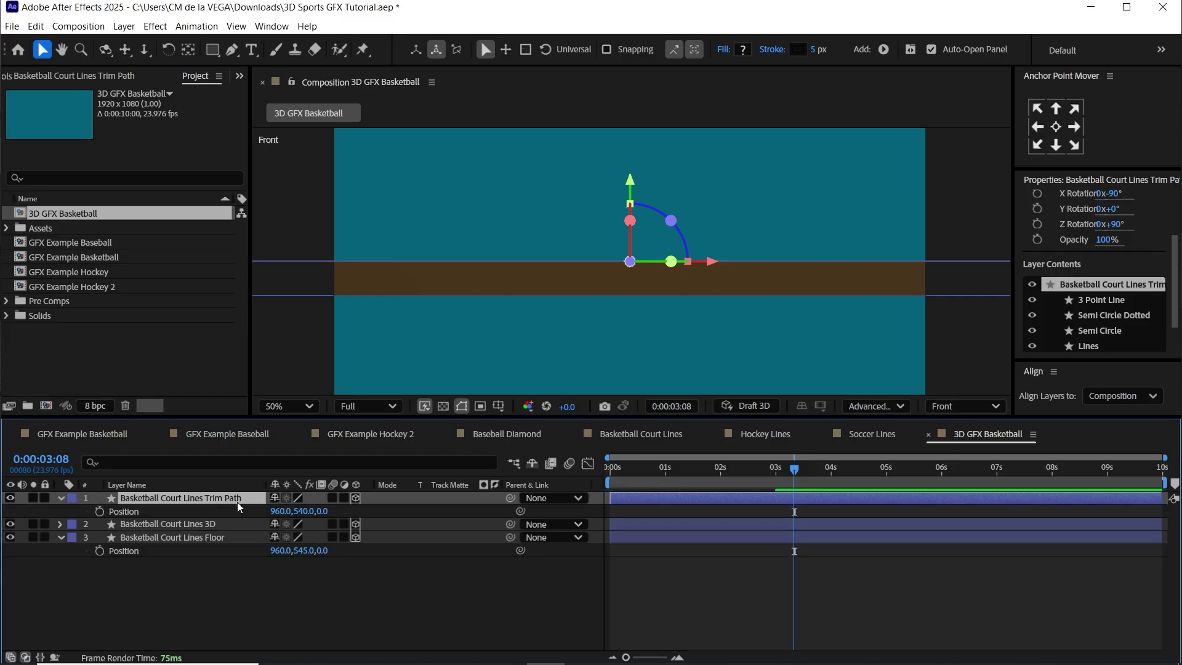
{"action": "key", "text": "period"}
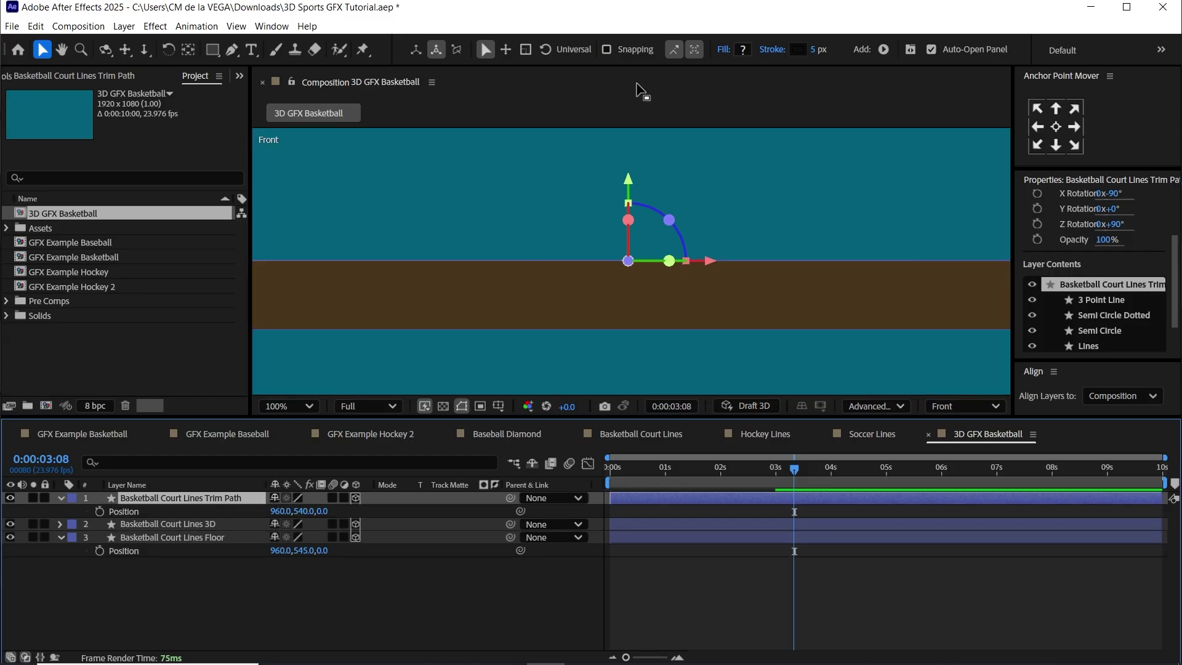
{"action": "left_click_drag", "start_coordinate": [627, 176], "coordinate": [629, 168]}
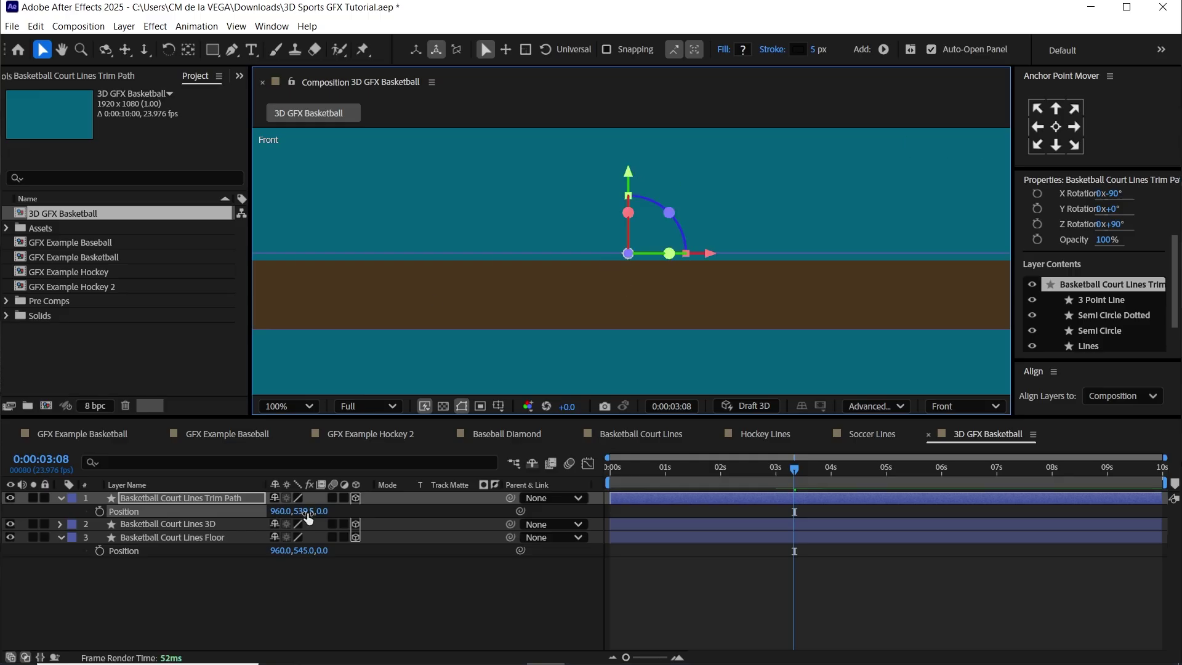
Return to Custom View 1 and play the trim animation of the court from the start
{"action": "left_click", "coordinate": [953, 409]}
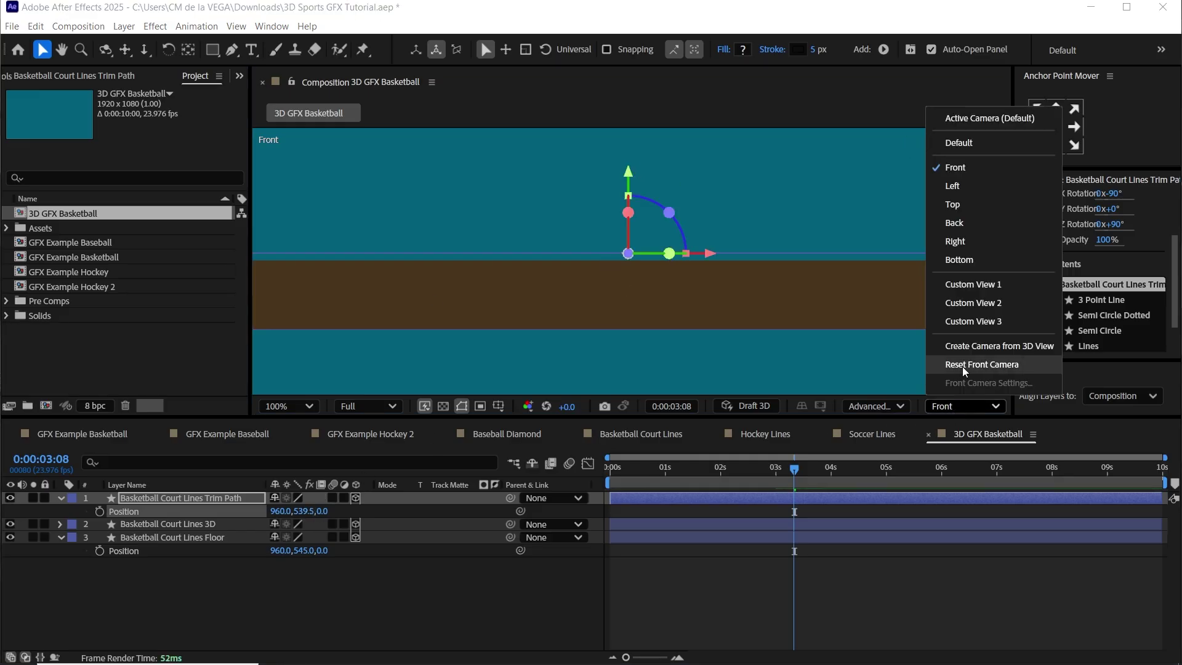
{"action": "left_click", "coordinate": [971, 284]}
{"action": "scroll", "coordinate": [952, 217], "scroll_direction": "down", "scroll_amount": 1}
{"action": "left_click", "coordinate": [715, 303]}
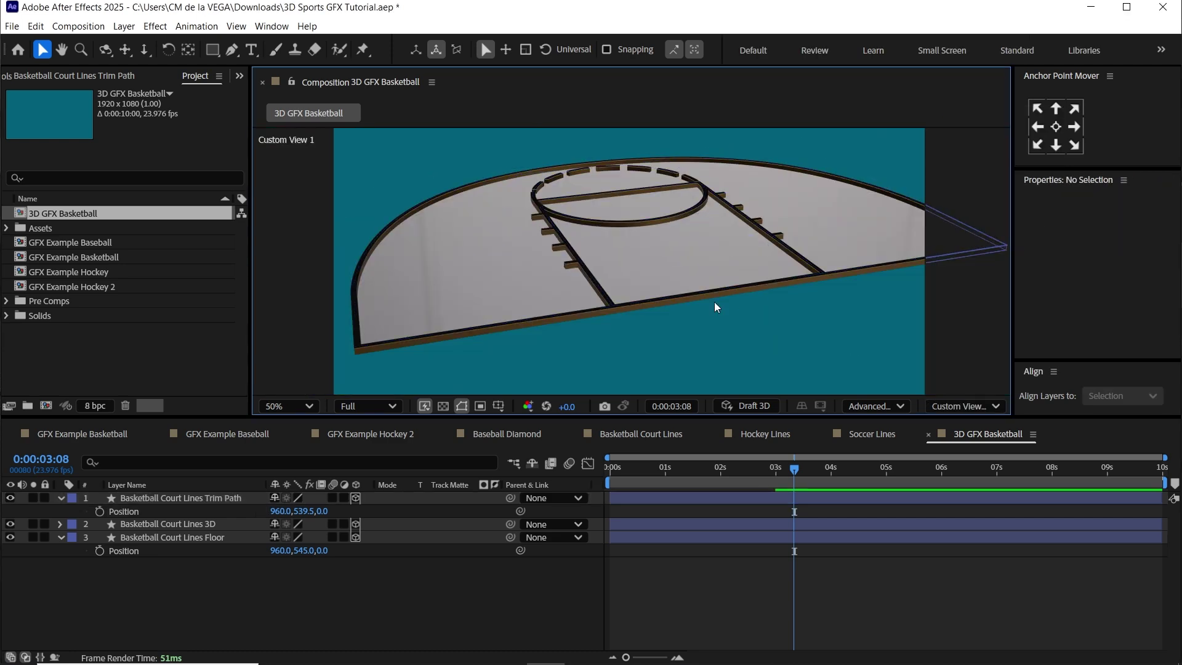
{"action": "left_click", "coordinate": [618, 466]}
{"action": "key", "text": "space"}
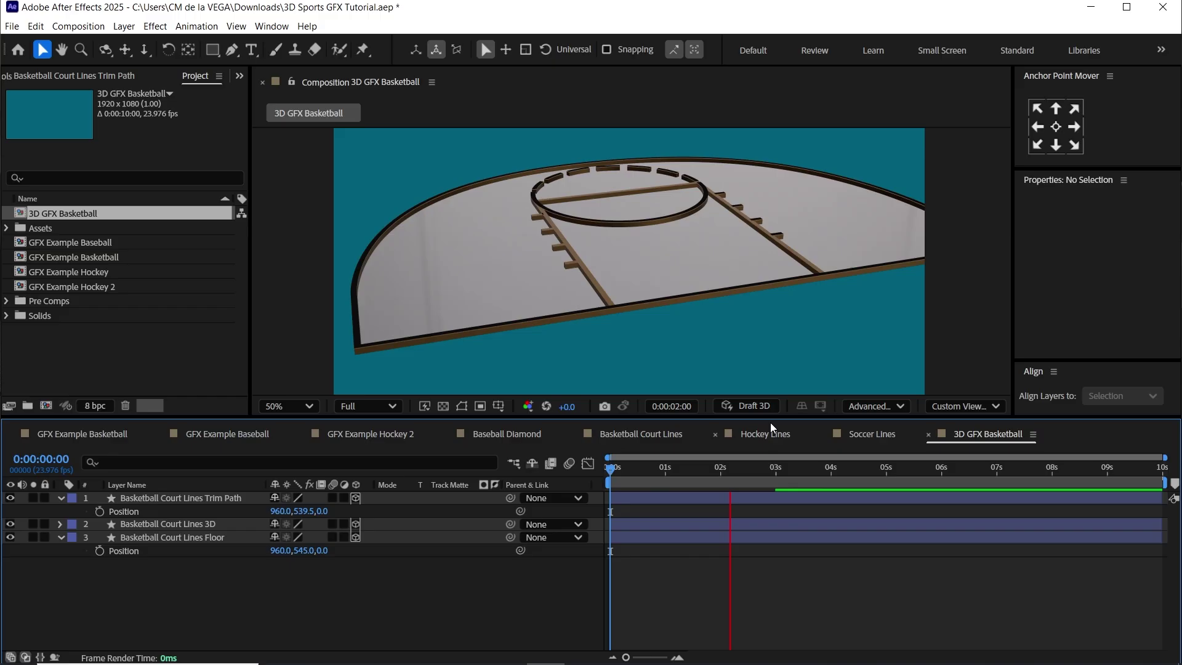
{"action": "key", "text": "space"}
Orbit the custom view to a lower, more frontal angle on the court and save the project
{"action": "mouse_move", "coordinate": [682, 307]}
{"action": "left_mouse_down"}
{"action": "mouse_move", "coordinate": [648, 323]}
{"action": "mouse_move", "coordinate": [678, 337]}
{"action": "mouse_move", "coordinate": [685, 312]}
{"action": "mouse_move", "coordinate": [668, 302]}
{"action": "mouse_move", "coordinate": [718, 322]}
{"action": "mouse_move", "coordinate": [671, 322]}
{"action": "mouse_move", "coordinate": [691, 293]}
{"action": "left_mouse_up"}
{"action": "key", "text": "2"}
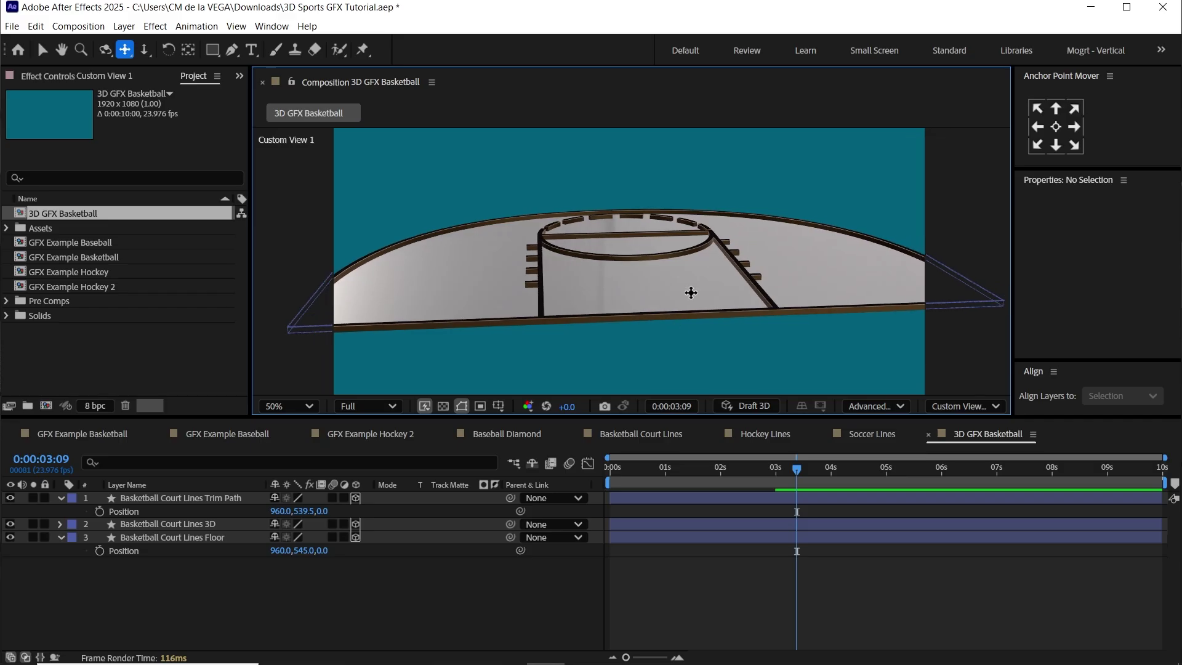
{"action": "key", "text": "ctrl+s"}
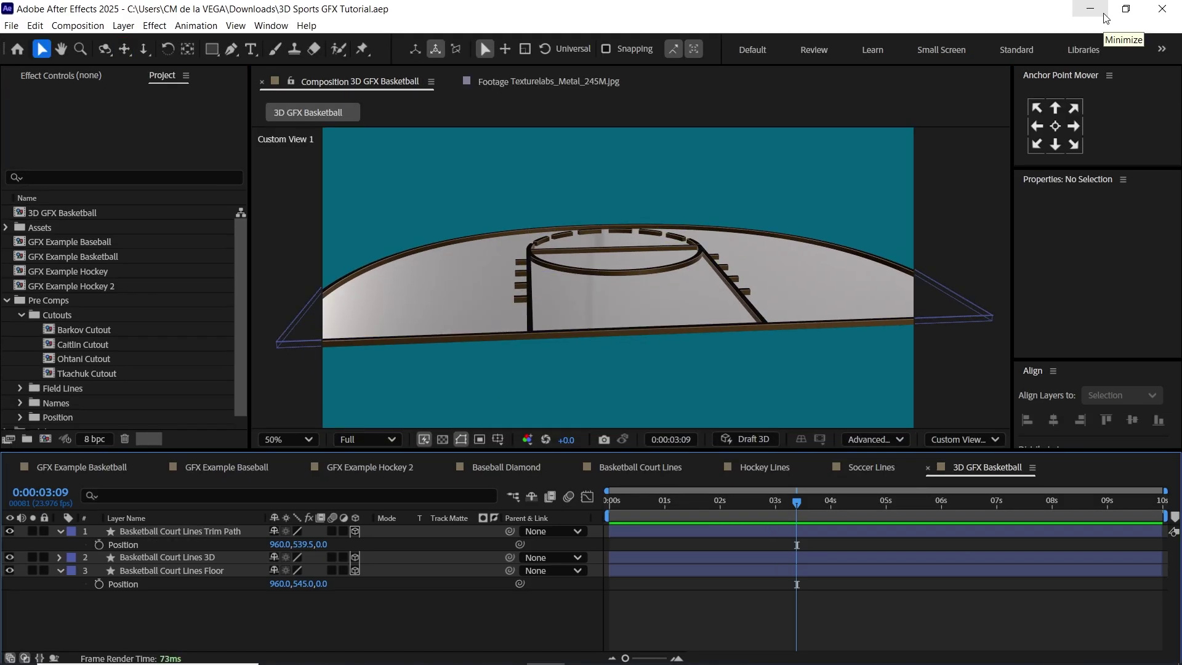
Show the Scale of all three court layers and parent the Trim Path and Floor layers to Basketball Court Lines 3D
{"action": "left_click", "coordinate": [194, 534]}
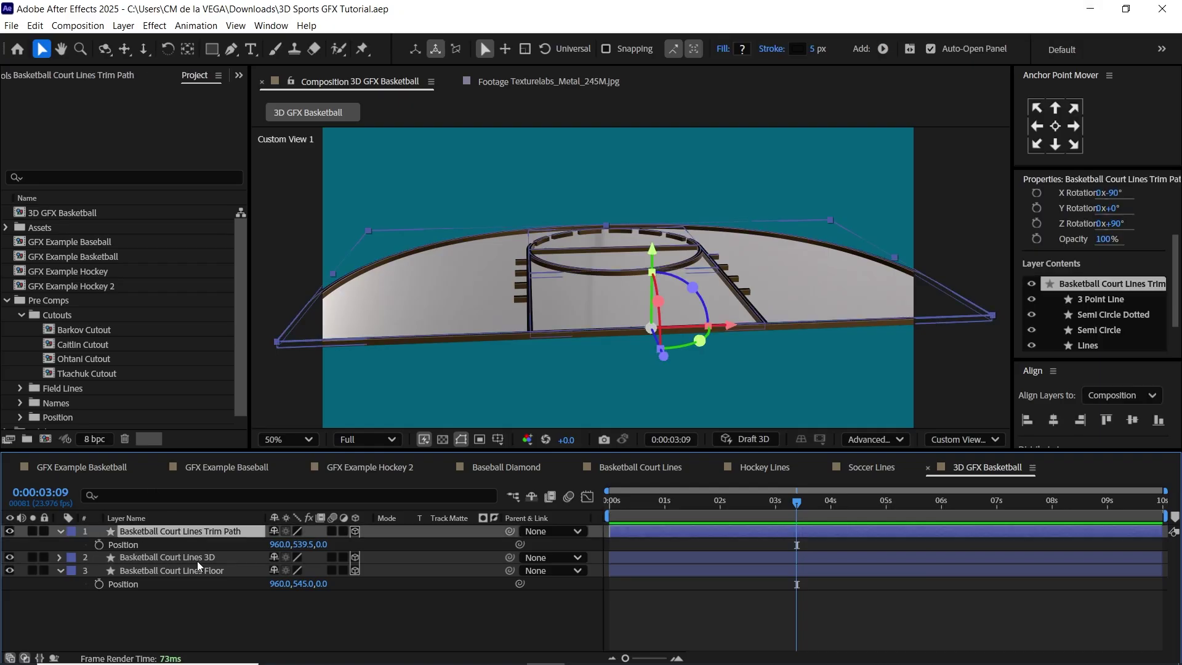
{"action": "left_click", "coordinate": [201, 570], "text": "shift"}
{"action": "key", "text": "s"}
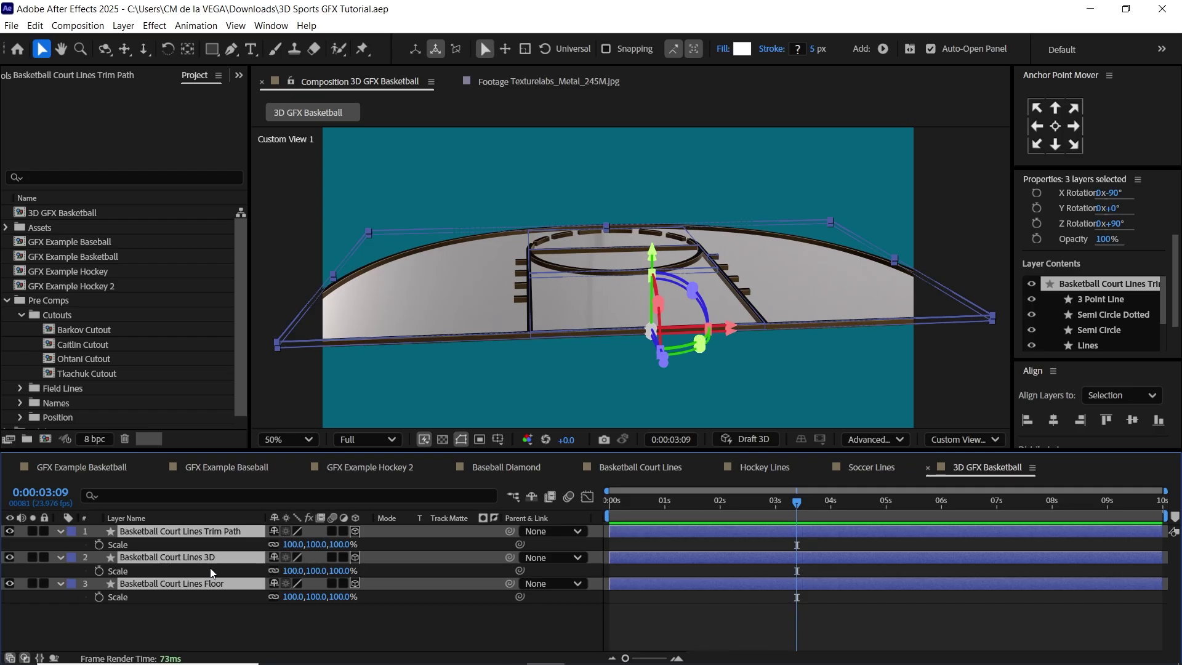
{"action": "left_click", "coordinate": [172, 631]}
{"action": "left_click", "coordinate": [198, 530]}
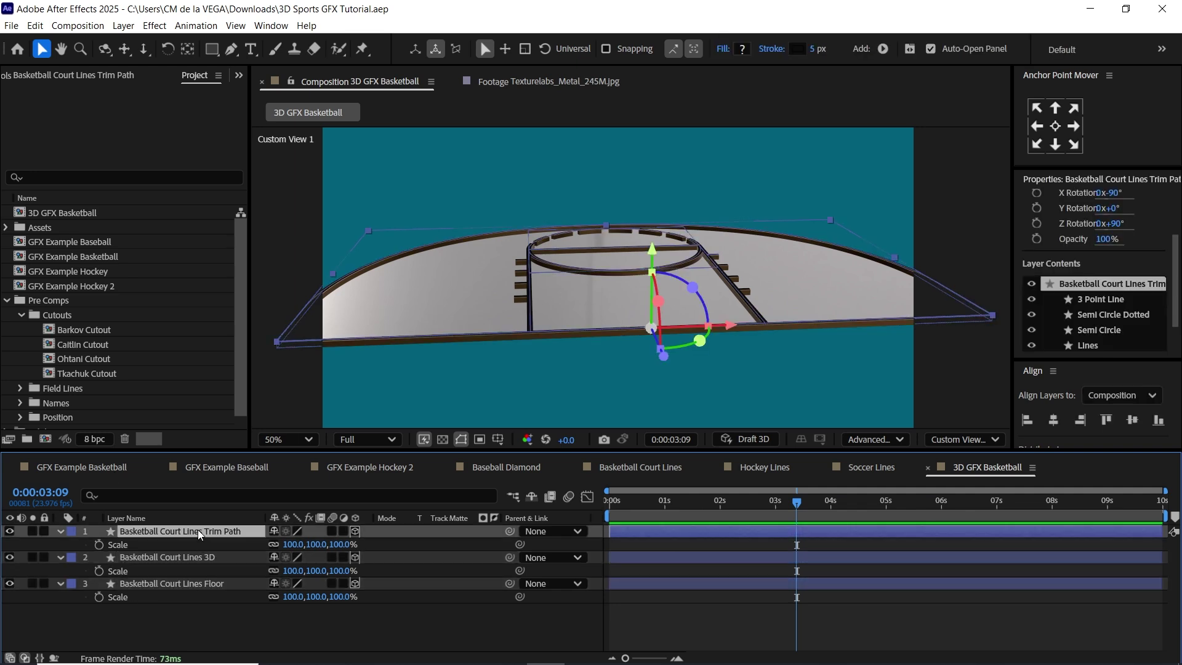
{"action": "left_click", "coordinate": [202, 583], "text": "ctrl"}
{"action": "left_click_drag", "start_coordinate": [510, 533], "coordinate": [205, 559]}
Set the scale of the Basketball Court Lines 3D layer to 600%
{"action": "left_click", "coordinate": [213, 557]}
{"action": "left_click", "coordinate": [294, 570]}
{"action": "type", "text": "600"}
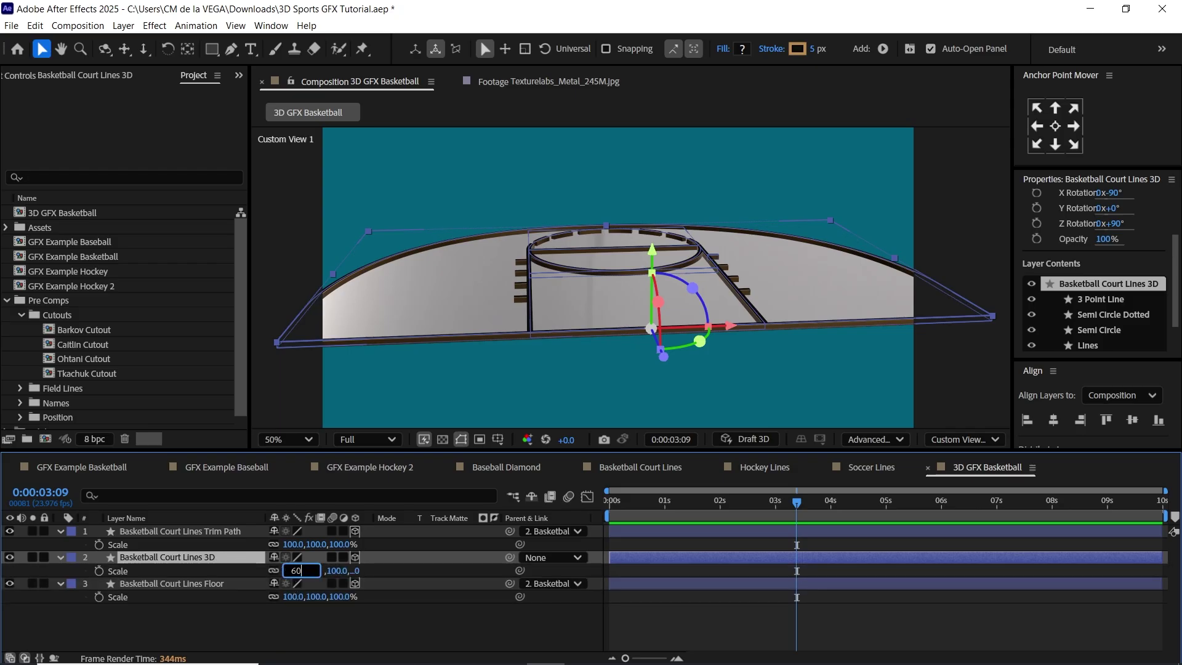
{"action": "key", "text": "Return"}
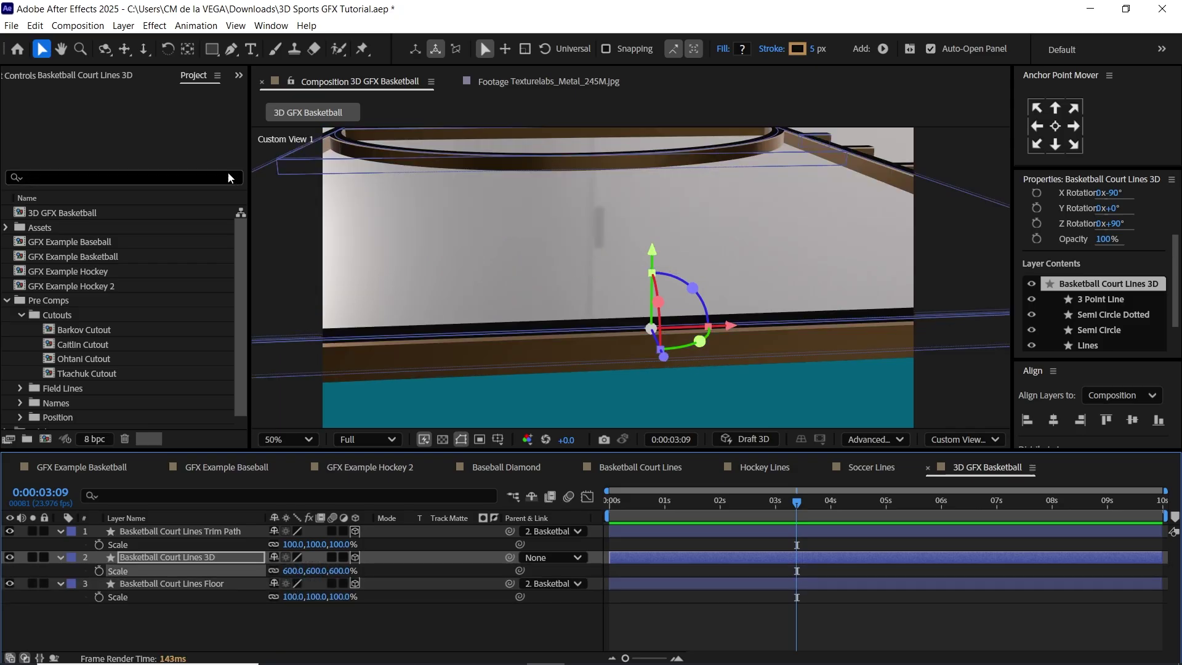
Create a new two-node camera with the 28mm preset
{"action": "left_click", "coordinate": [125, 27]}
{"action": "mouse_move", "coordinate": [134, 41]}
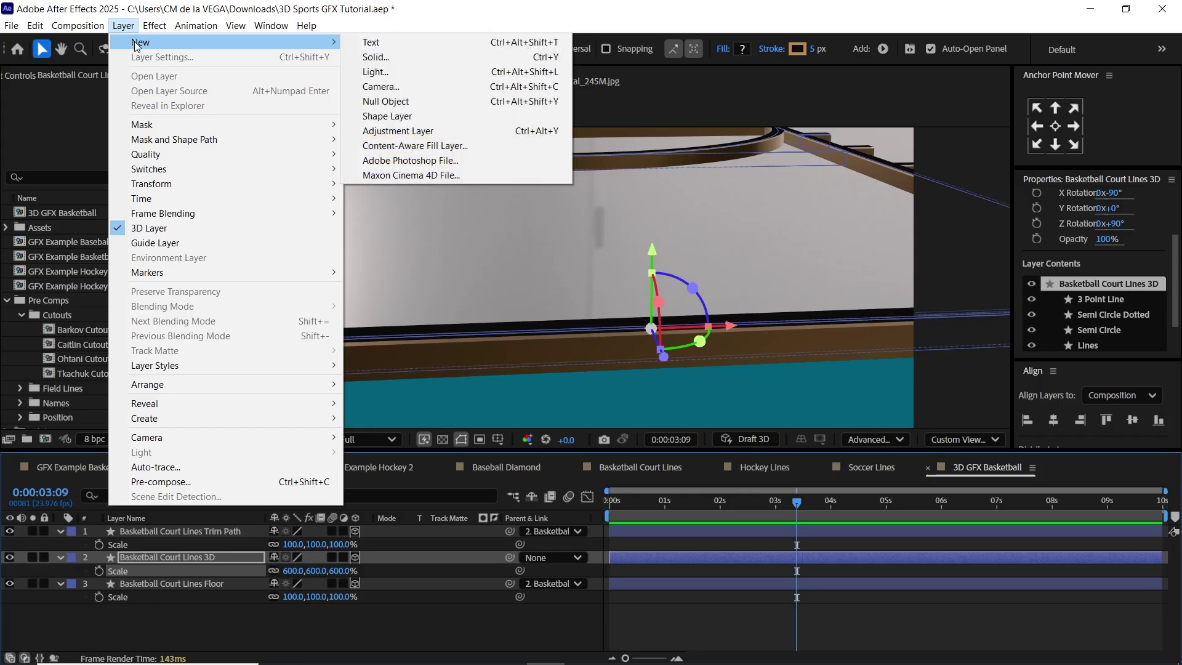
{"action": "left_click", "coordinate": [403, 94]}
{"action": "left_click", "coordinate": [675, 220]}
{"action": "left_click", "coordinate": [682, 319]}
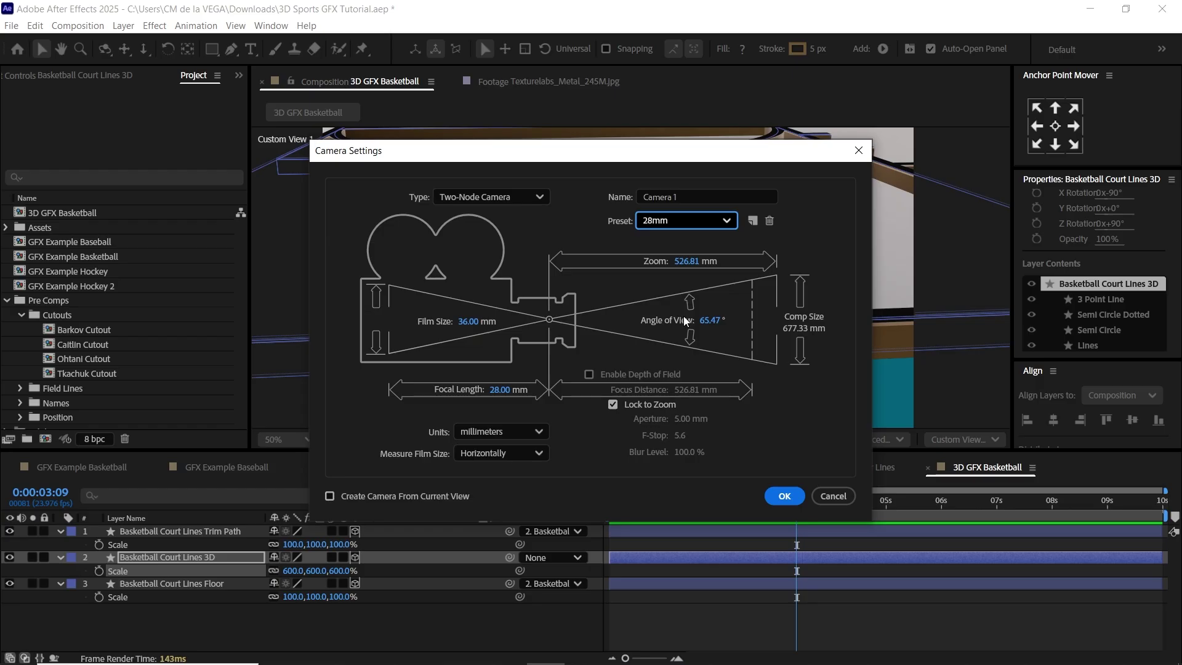
{"action": "left_click", "coordinate": [785, 496]}
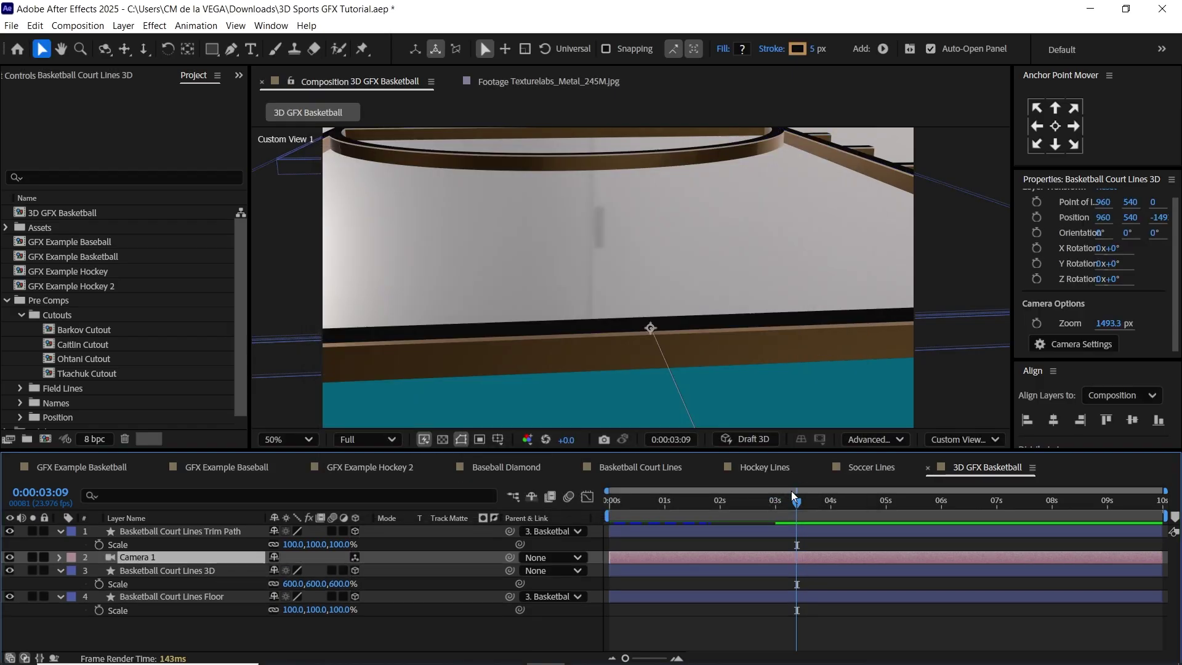
Switch the 3D view to Camera 1 and place the camera layer at the top of the layer stack
{"action": "left_click", "coordinate": [955, 440]}
{"action": "left_click", "coordinate": [954, 152]}
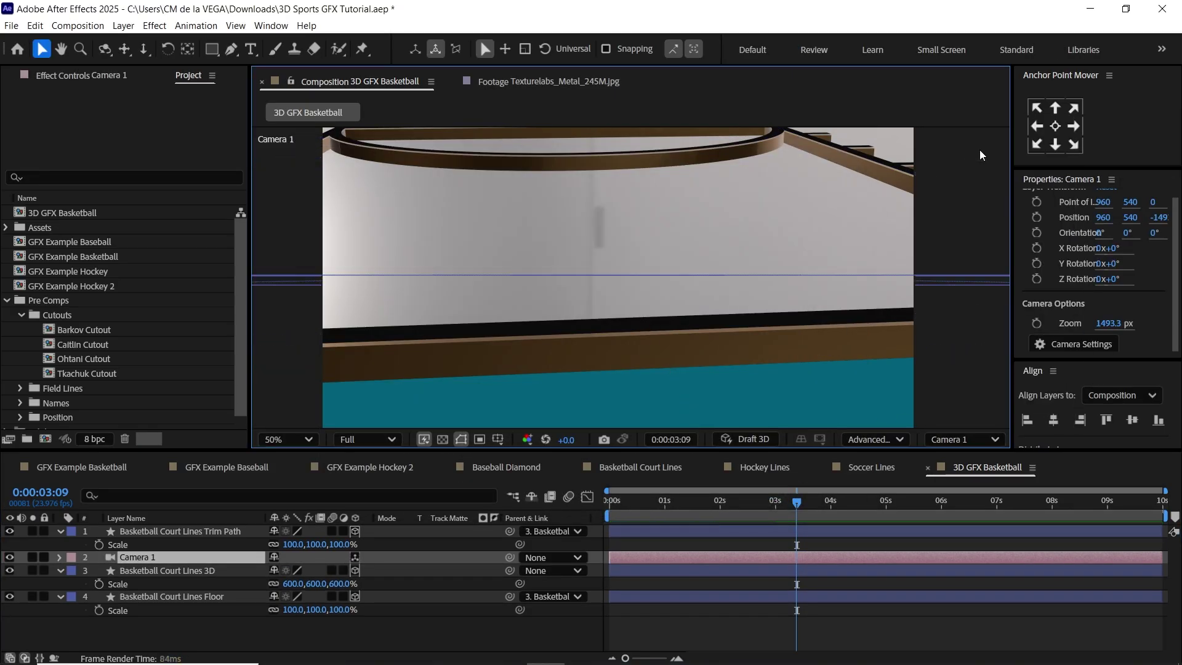
{"action": "left_click_drag", "start_coordinate": [162, 543], "coordinate": [162, 526]}
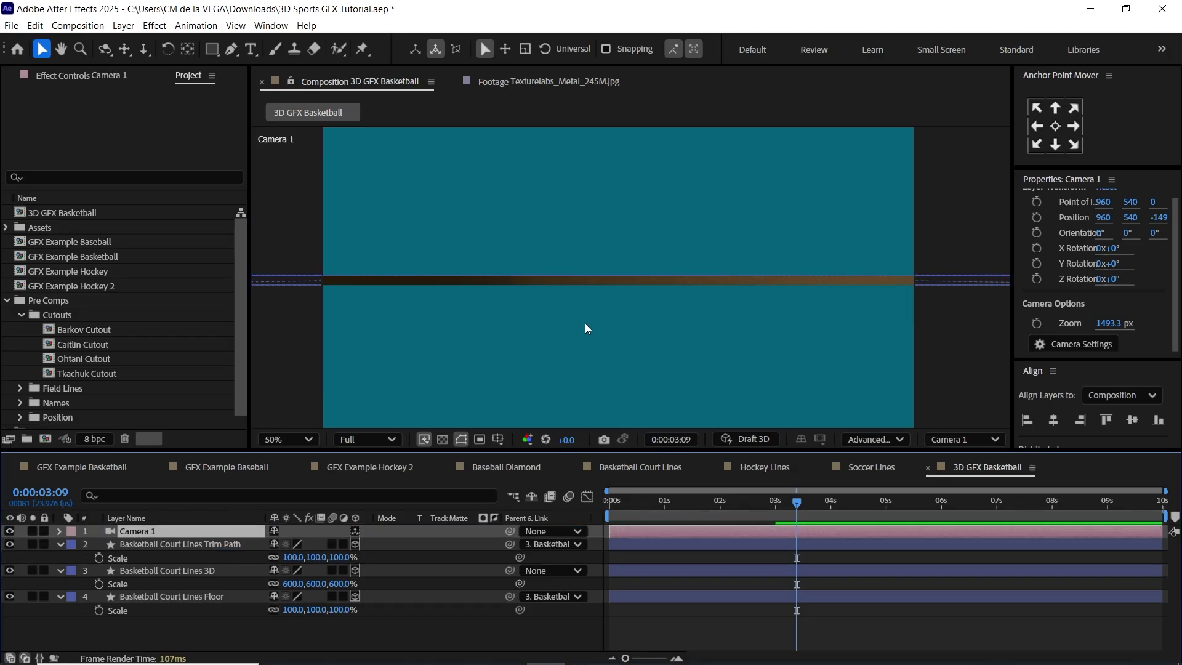
Orbit and pan Camera 1 to look down the court from slightly above, with the court filling the lower half of the frame
{"action": "key", "text": "c"}
{"action": "left_click_drag", "start_coordinate": [591, 314], "coordinate": [662, 368]}
{"action": "key", "text": "c"}
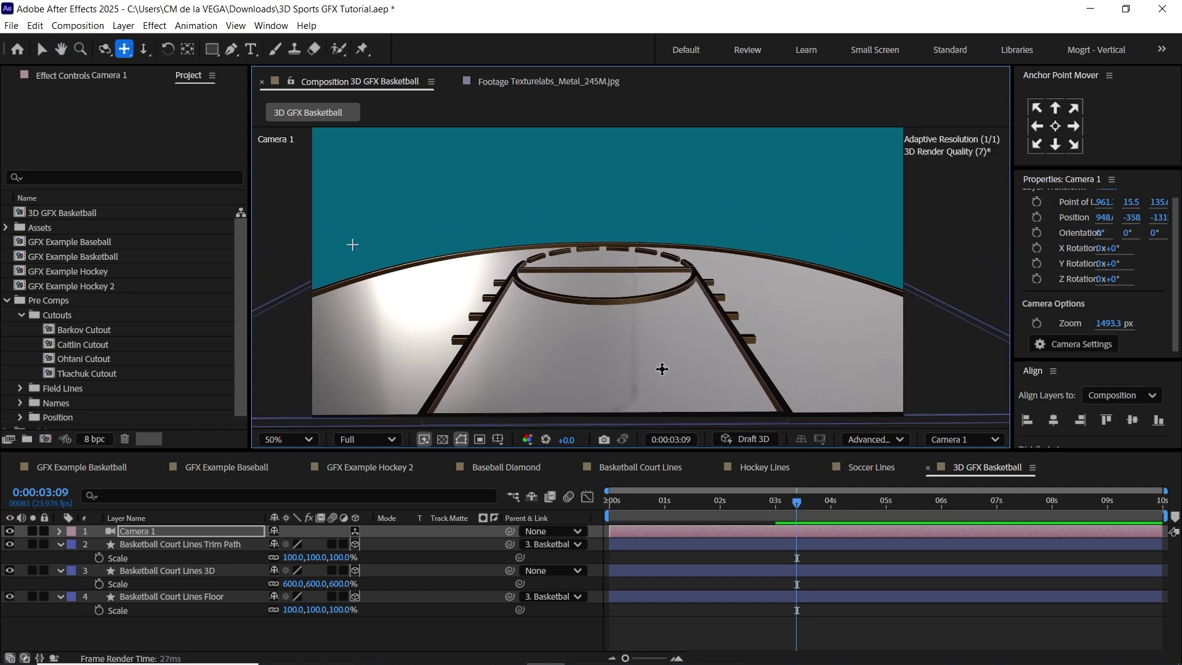
{"action": "key", "text": "c"}
{"action": "key", "text": "c"}
{"action": "left_click_drag", "start_coordinate": [654, 340], "coordinate": [654, 336]}
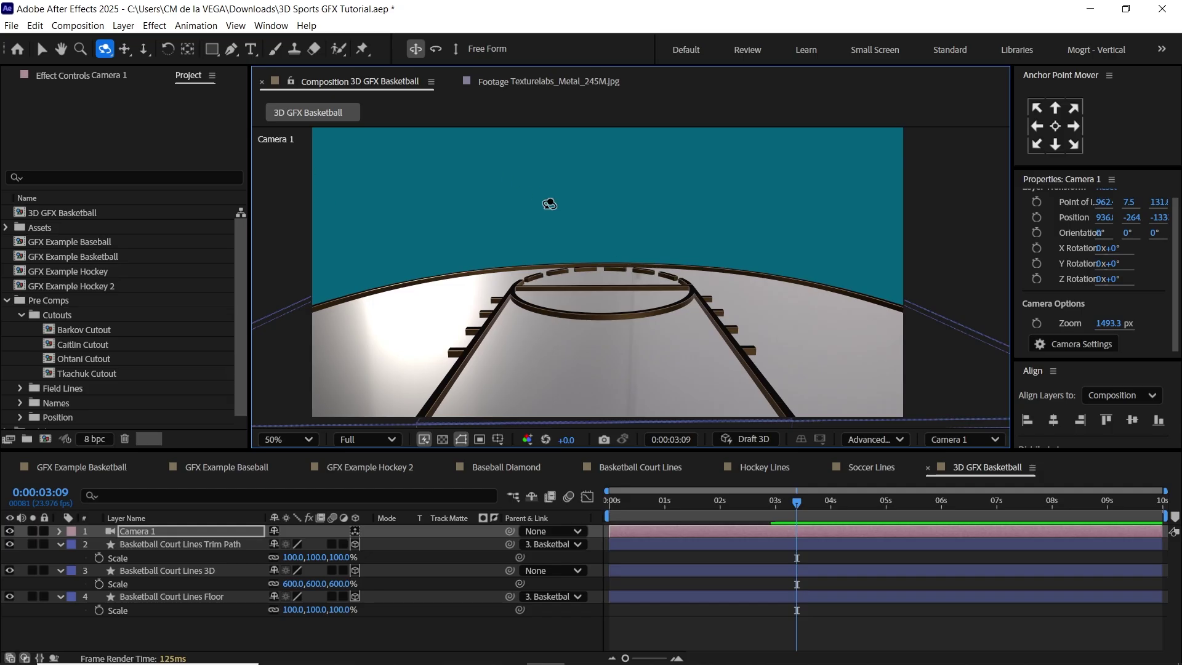
Add Texturelabs_InkPaint_409M.jpg from the Texturelabs assets beneath all other layers and make it a 3D layer
{"action": "left_click", "coordinate": [7, 227]}
{"action": "left_click", "coordinate": [62, 301]}
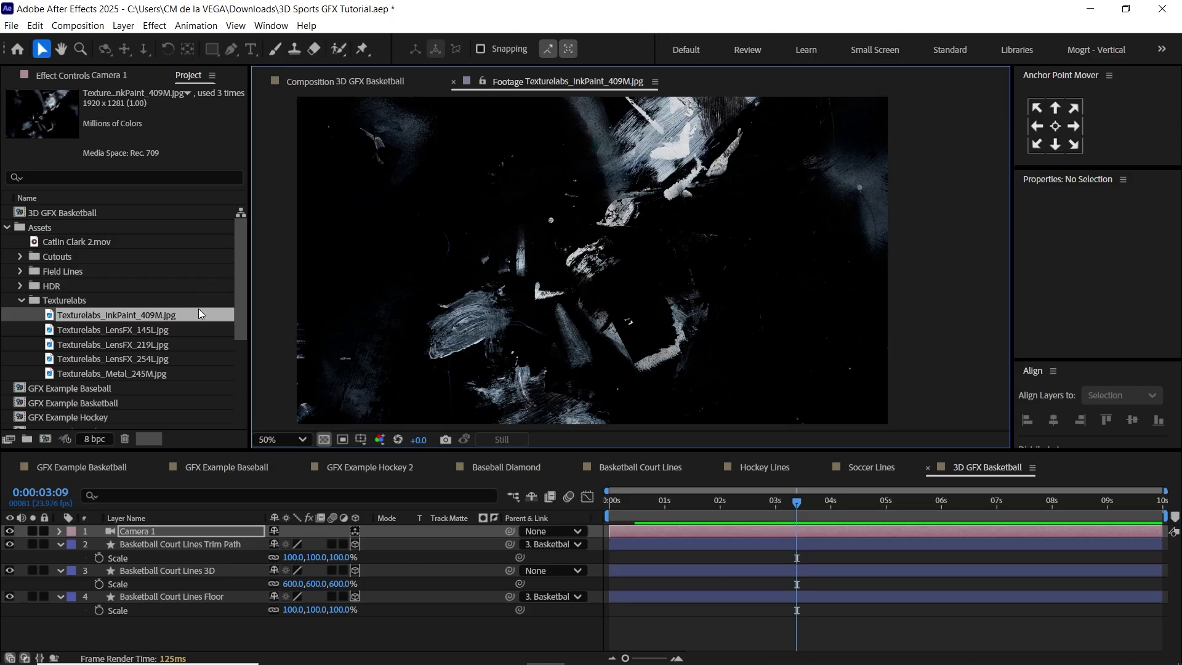
{"action": "left_click_drag", "start_coordinate": [195, 316], "coordinate": [231, 627]}
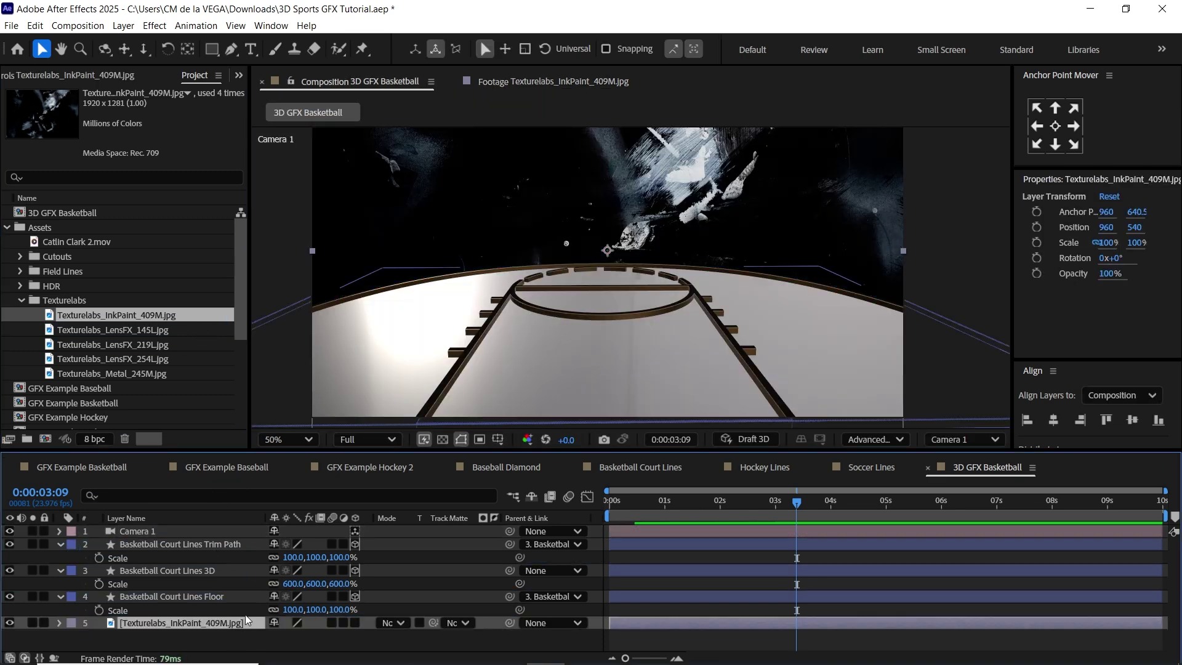
{"action": "left_click", "coordinate": [355, 622]}
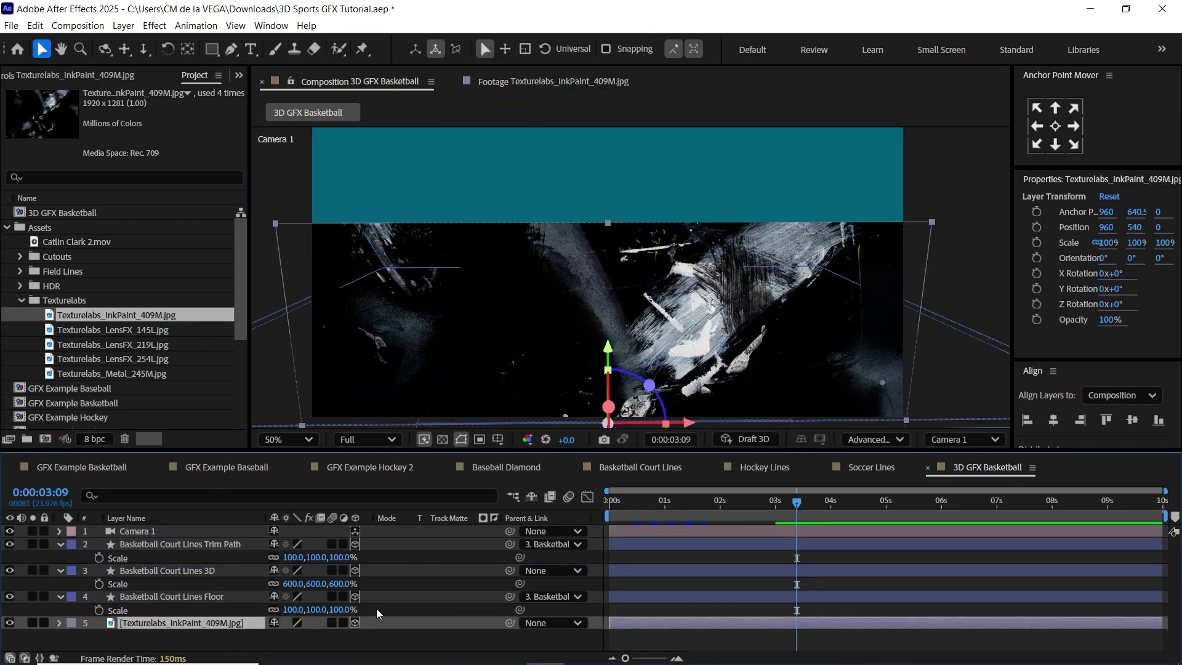
Switch the 3D view to Top and frame the whole court together with the ink paint layer
{"action": "left_click", "coordinate": [962, 440]}
{"action": "left_click", "coordinate": [971, 231]}
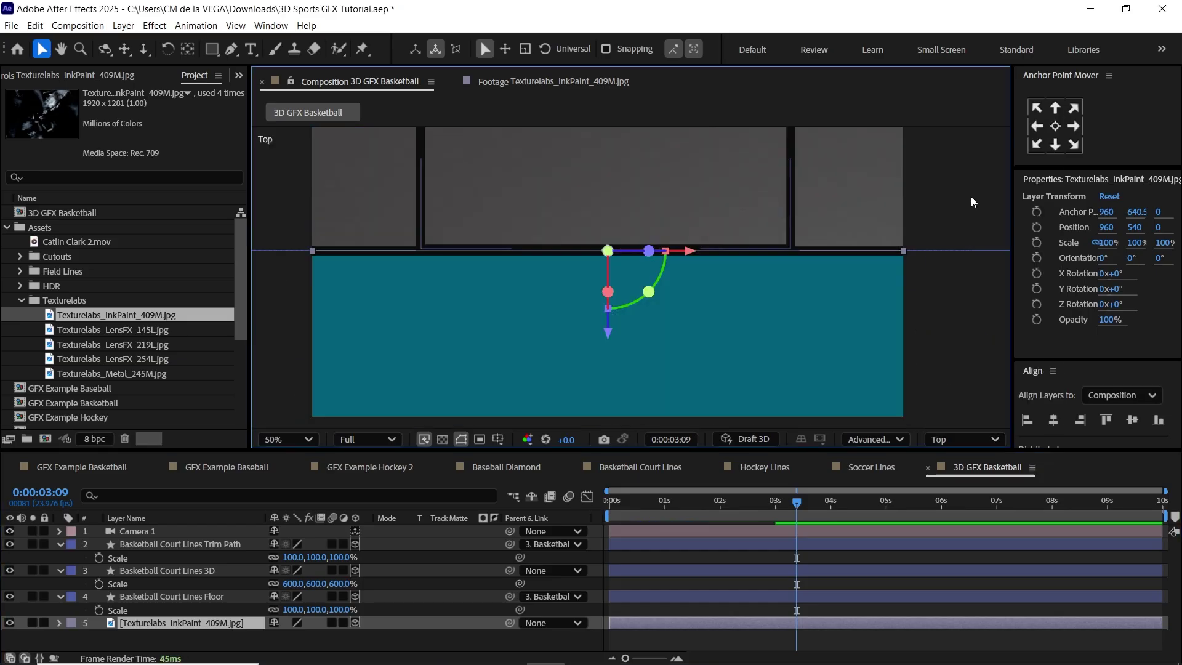
{"action": "scroll", "coordinate": [973, 202], "scroll_direction": "down", "scroll_amount": 4}
{"action": "left_click_drag", "start_coordinate": [641, 313], "coordinate": [590, 349]}
{"action": "key", "text": "c"}
{"action": "key", "text": "c"}
{"action": "key", "text": "c"}
{"action": "key", "text": "c"}
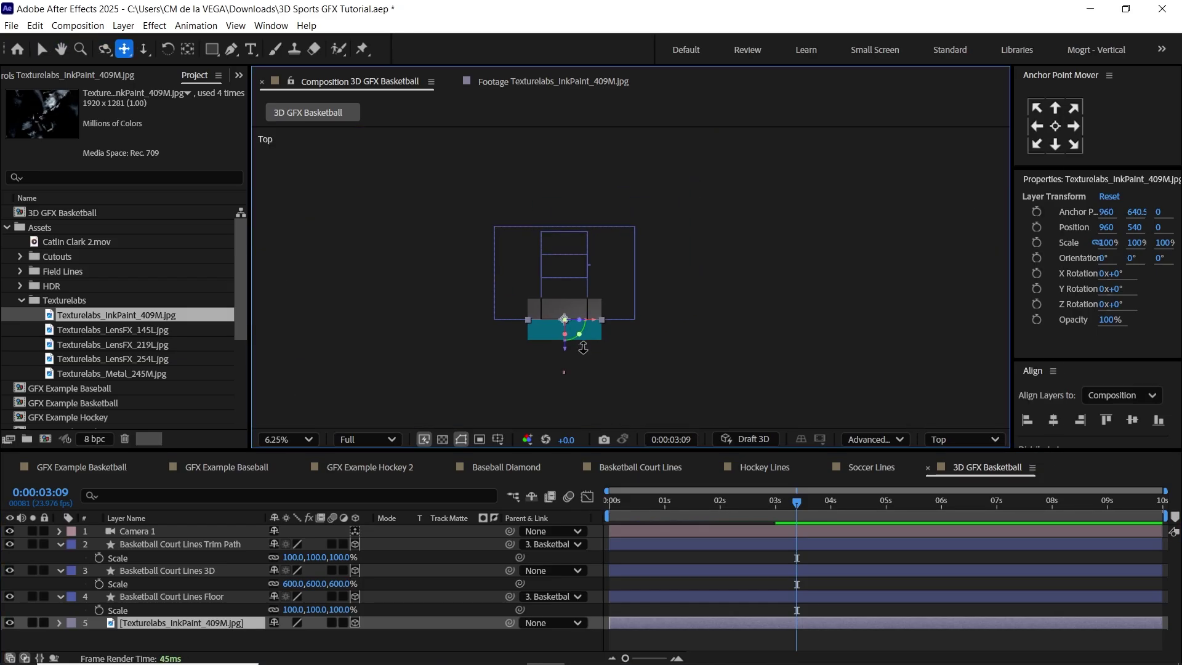
{"action": "key", "text": "c"}
{"action": "key", "text": "c"}
{"action": "left_click_drag", "start_coordinate": [583, 348], "coordinate": [613, 287]}
{"action": "scroll", "coordinate": [612, 288], "scroll_direction": "up", "scroll_amount": 2}
{"action": "left_click_drag", "start_coordinate": [500, 325], "coordinate": [655, 183]}
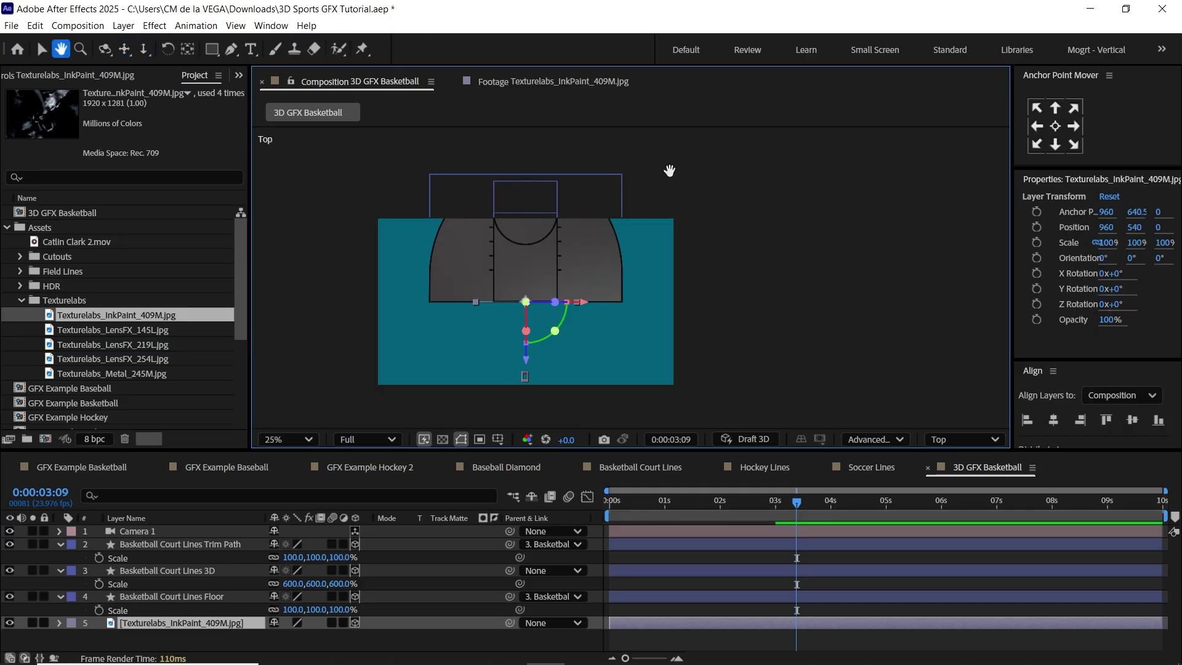
{"action": "key", "text": "c"}
{"action": "key", "text": "c"}
{"action": "left_click_drag", "start_coordinate": [596, 315], "coordinate": [570, 374]}
Change the label color of the ink paint texture layer to Orange
{"action": "left_click", "coordinate": [189, 622]}
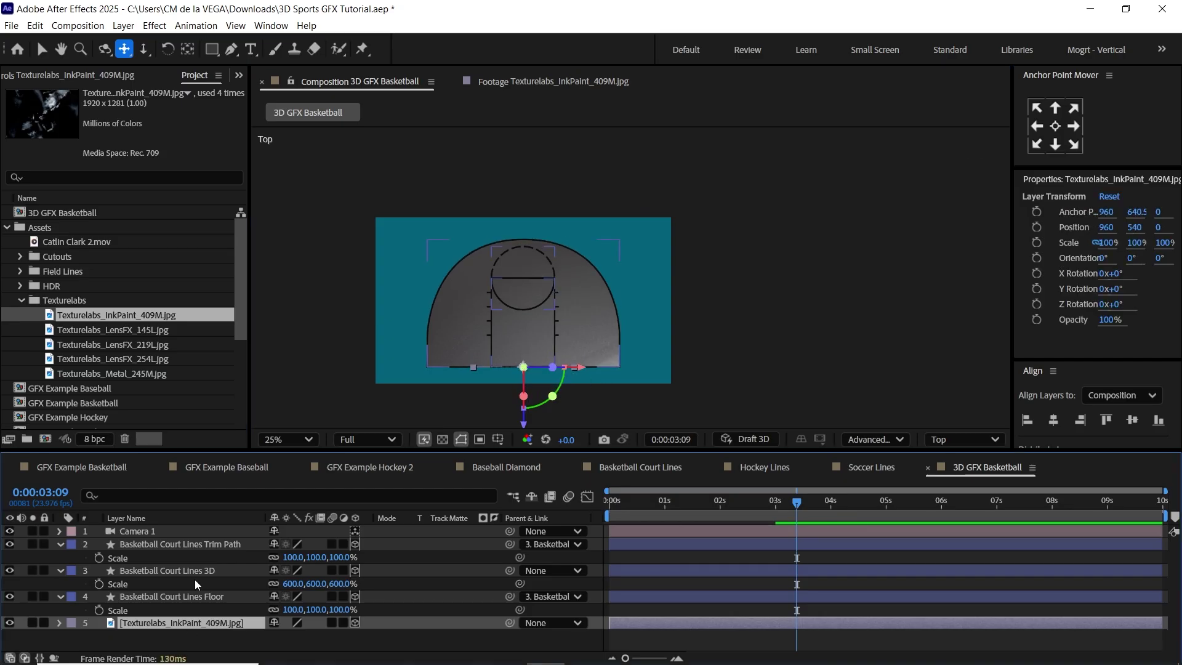
{"action": "left_click", "coordinate": [71, 622]}
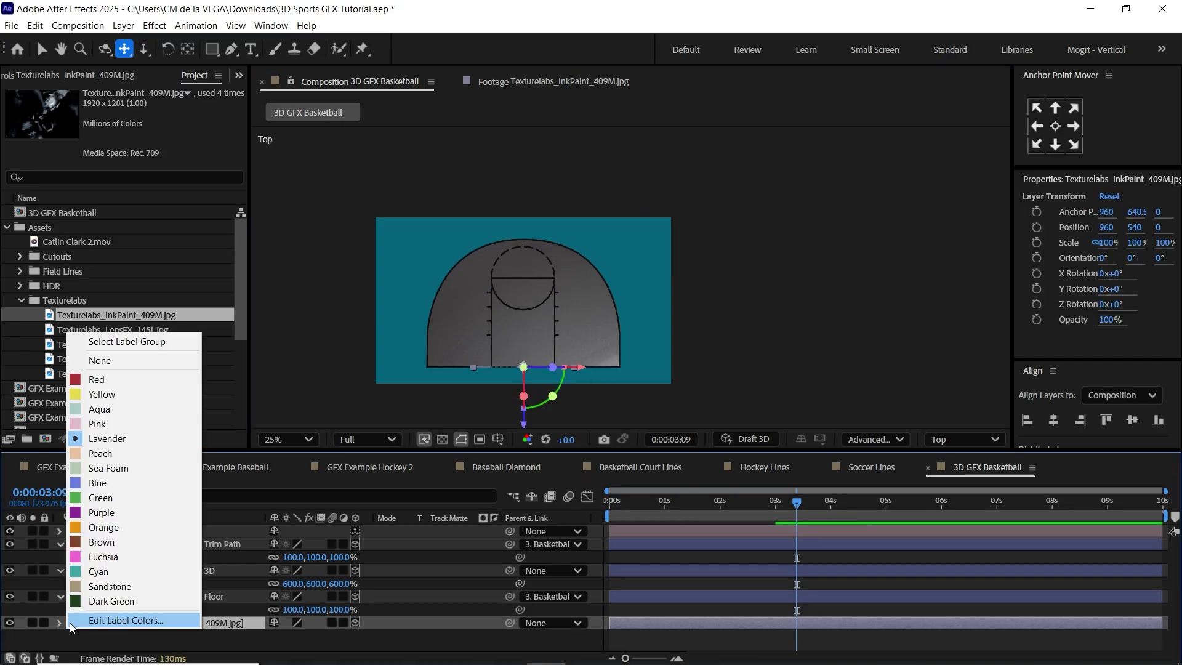
{"action": "left_click", "coordinate": [104, 528]}
Push the ink paint texture layer back behind the court by setting its Z position to 5000
{"action": "key", "text": "v"}
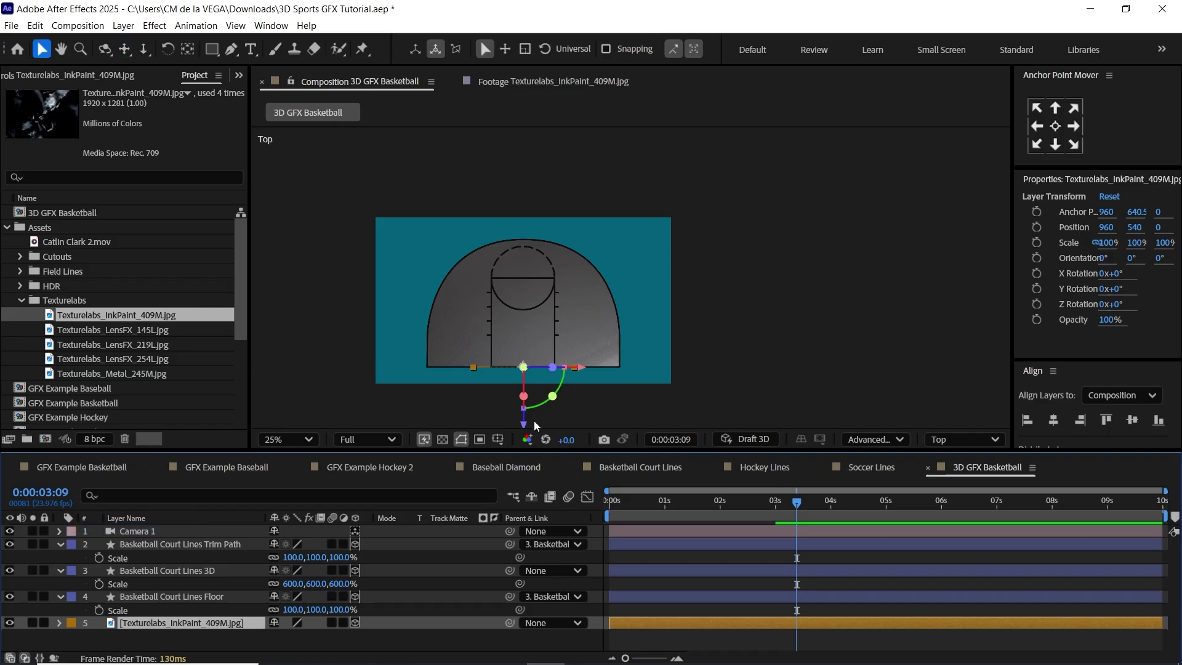
{"action": "left_click_drag", "start_coordinate": [526, 429], "coordinate": [524, 247]}
{"action": "key", "text": "p"}
{"action": "left_click", "coordinate": [335, 636]}
{"action": "type", "text": "500"}
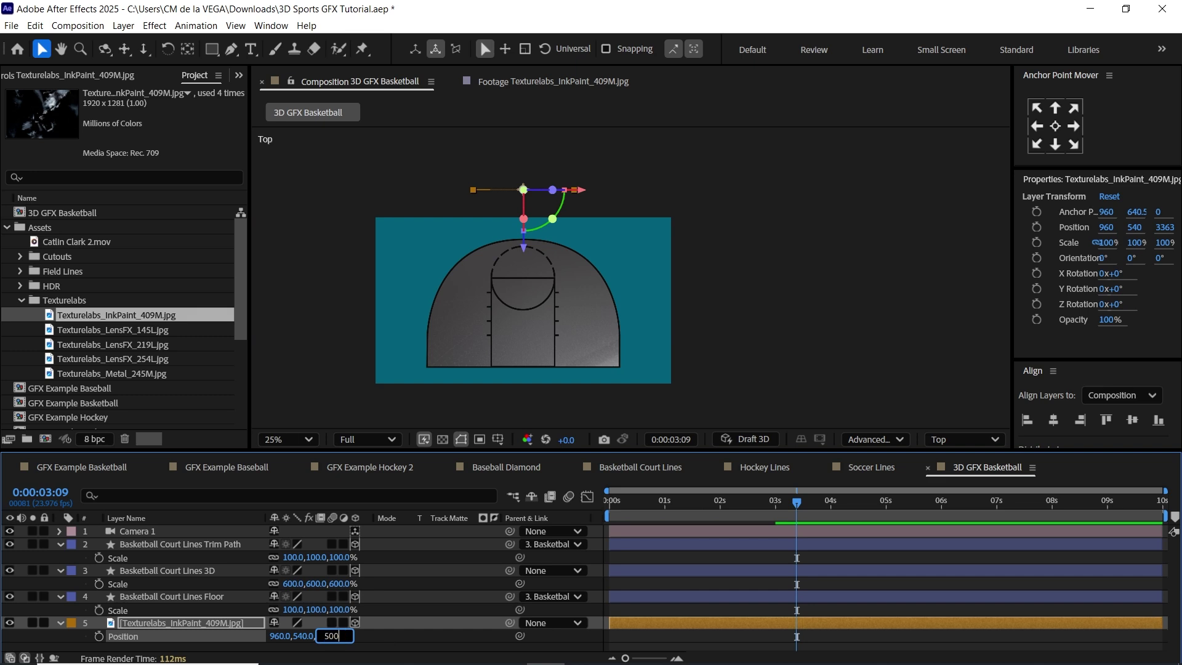
{"action": "key", "text": "Return"}
{"action": "key", "text": "grave"}
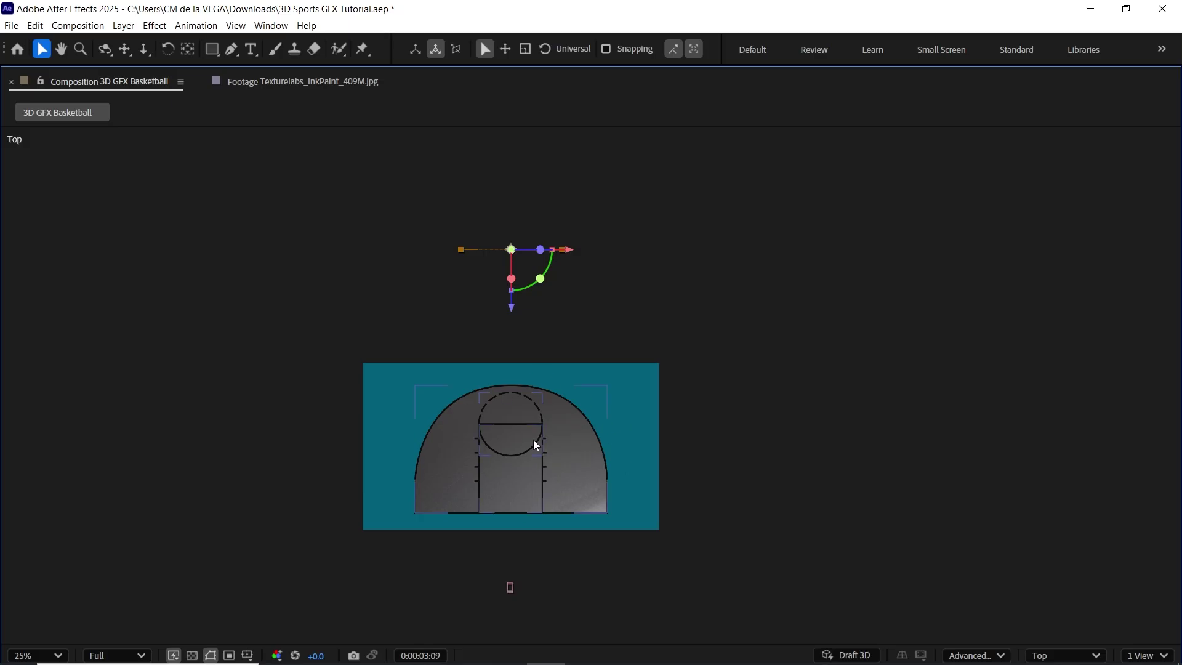
{"action": "key", "text": "grave"}
Return the 3D view to Camera 1 and set the ink paint layer's scale to 400%
{"action": "left_click", "coordinate": [942, 439]}
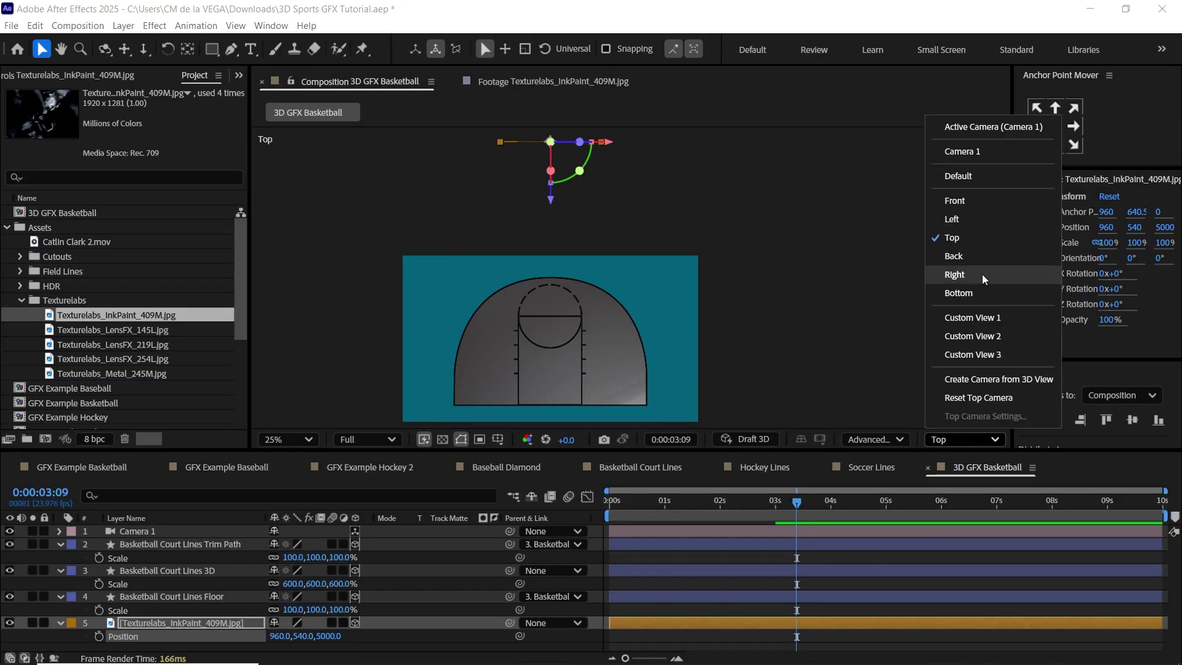
{"action": "left_click", "coordinate": [990, 156]}
{"action": "scroll", "coordinate": [756, 169], "scroll_direction": "up", "scroll_amount": 2}
{"action": "left_click_drag", "start_coordinate": [627, 275], "coordinate": [742, 156]}
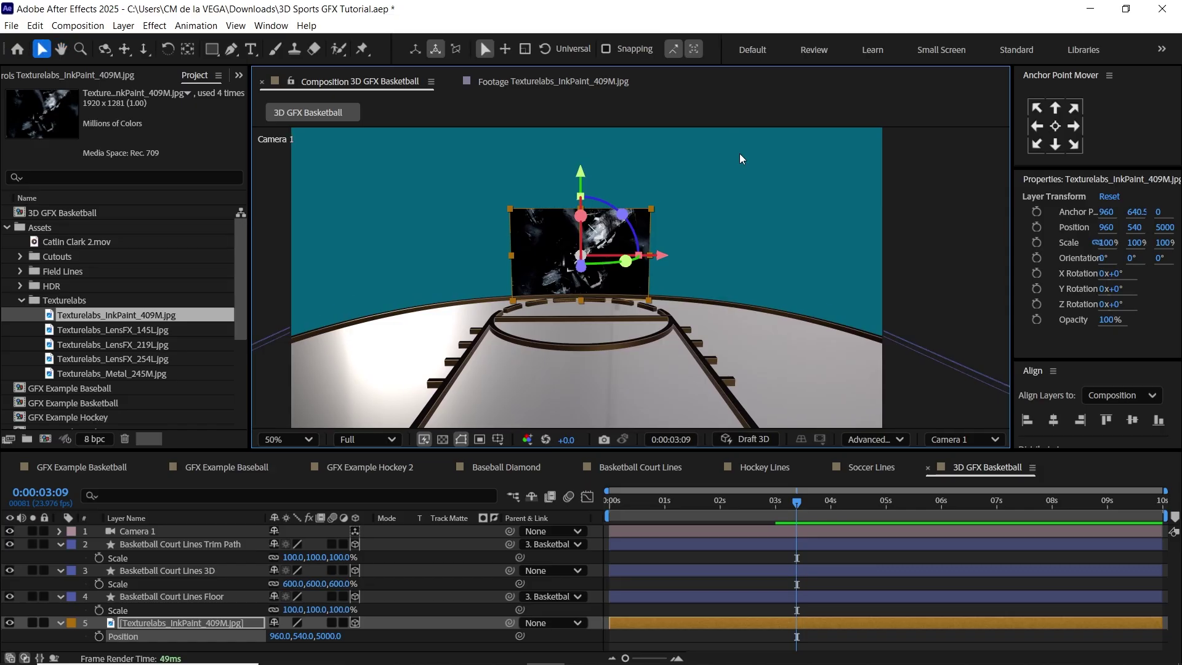
{"action": "key", "text": "s"}
{"action": "left_click", "coordinate": [297, 636]}
{"action": "type", "text": "400"}
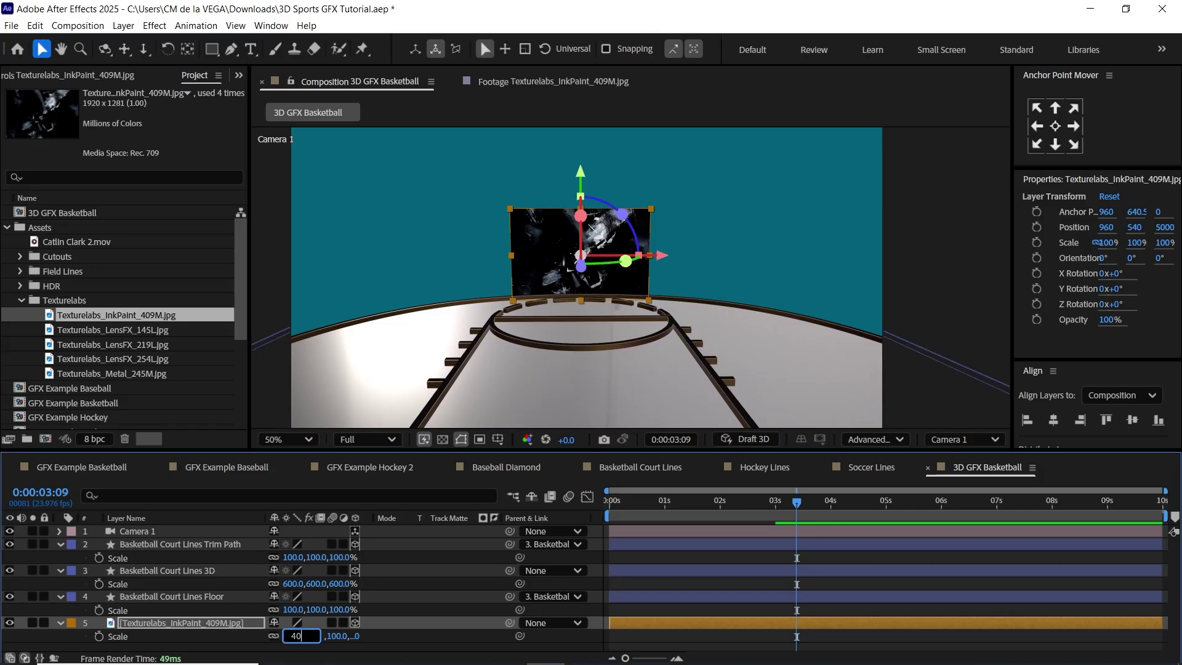
{"action": "key", "text": "Return"}
Raise the ink paint backdrop along its Y axis to a Y position of about -128
{"action": "key", "text": "space"}
{"action": "left_click_drag", "start_coordinate": [732, 312], "coordinate": [730, 274]}
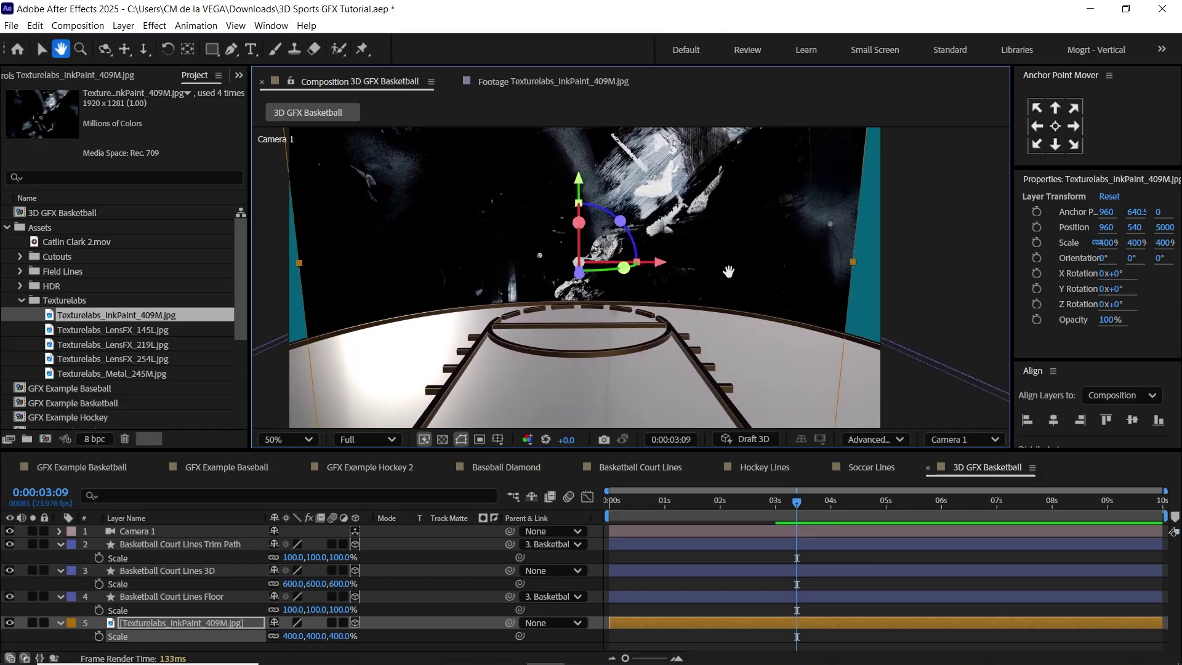
{"action": "key", "text": "grave"}
{"action": "left_click_drag", "start_coordinate": [541, 287], "coordinate": [537, 220]}
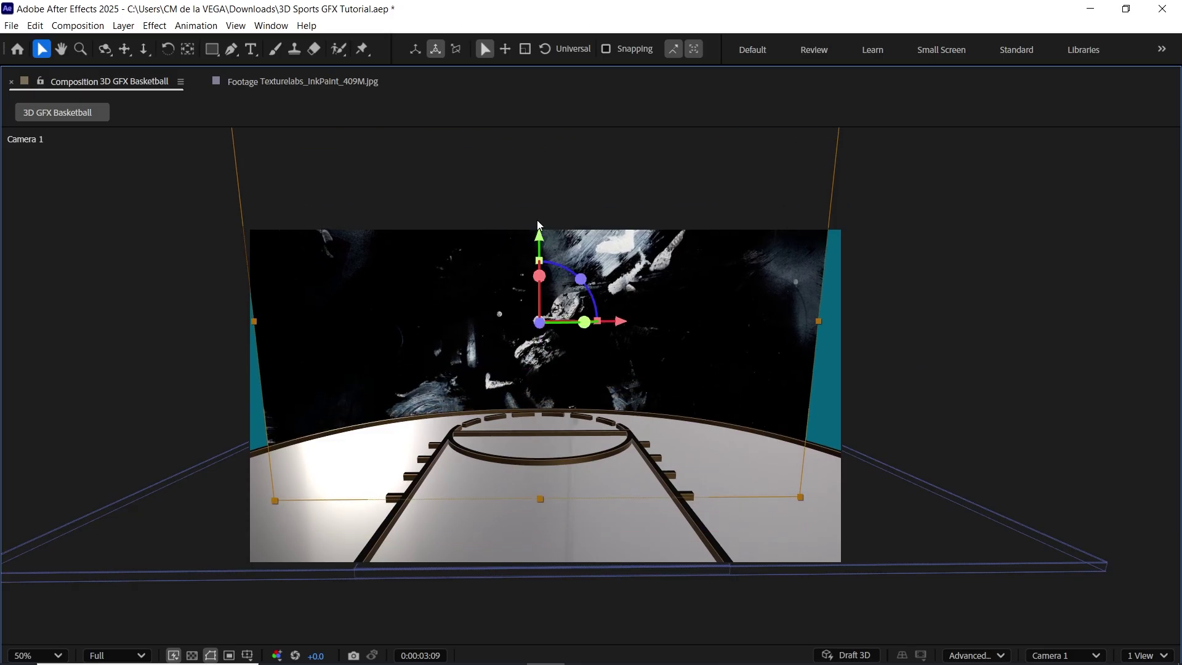
{"action": "key", "text": "grave"}
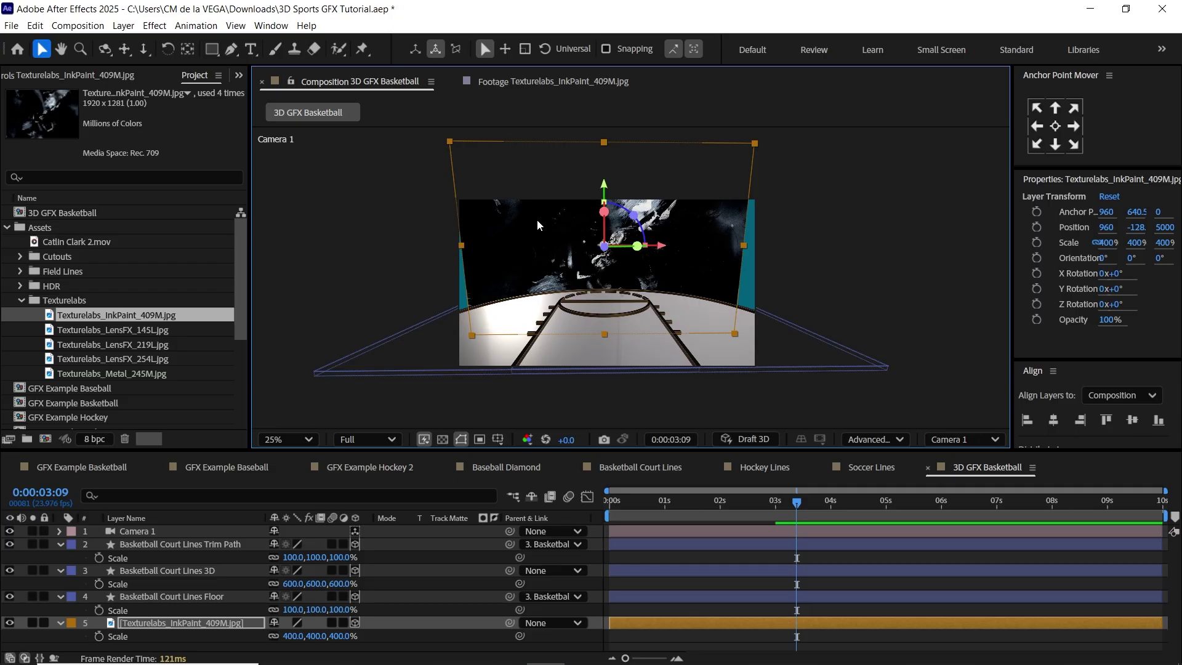
Collapse the expanded properties of the court line layers and the ink paint layer
{"action": "left_click", "coordinate": [60, 545]}
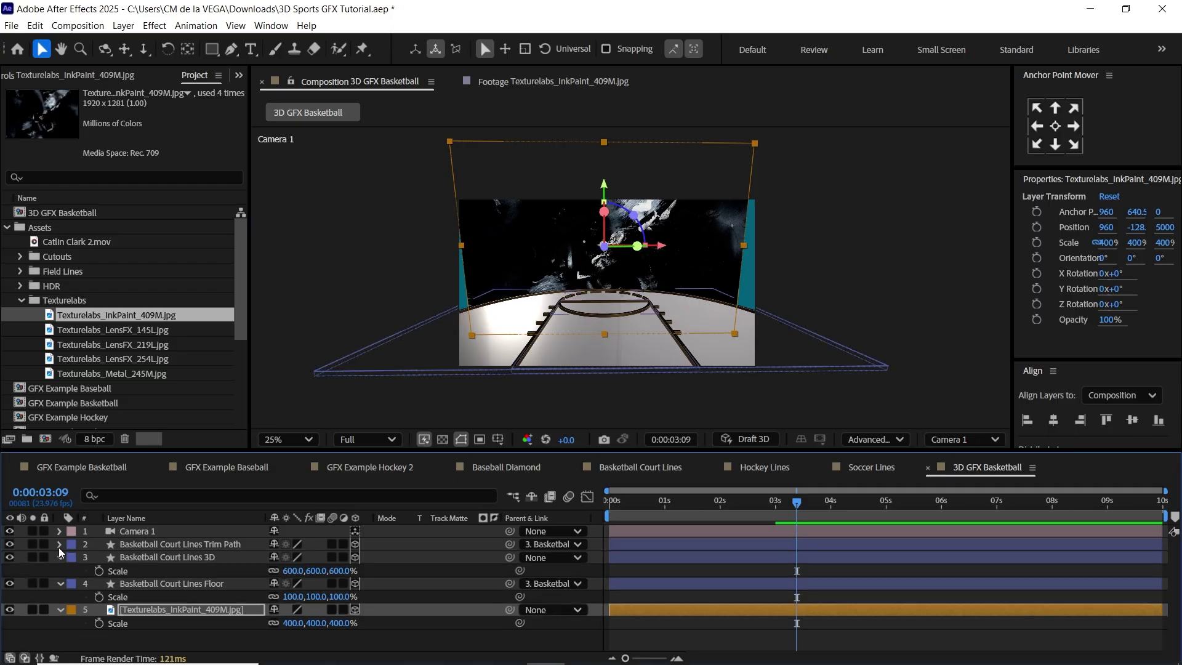
{"action": "left_click", "coordinate": [60, 557]}
{"action": "left_click", "coordinate": [61, 571]}
{"action": "left_click", "coordinate": [894, 439]}
{"action": "left_click", "coordinate": [166, 585]}
{"action": "left_click", "coordinate": [61, 584]}
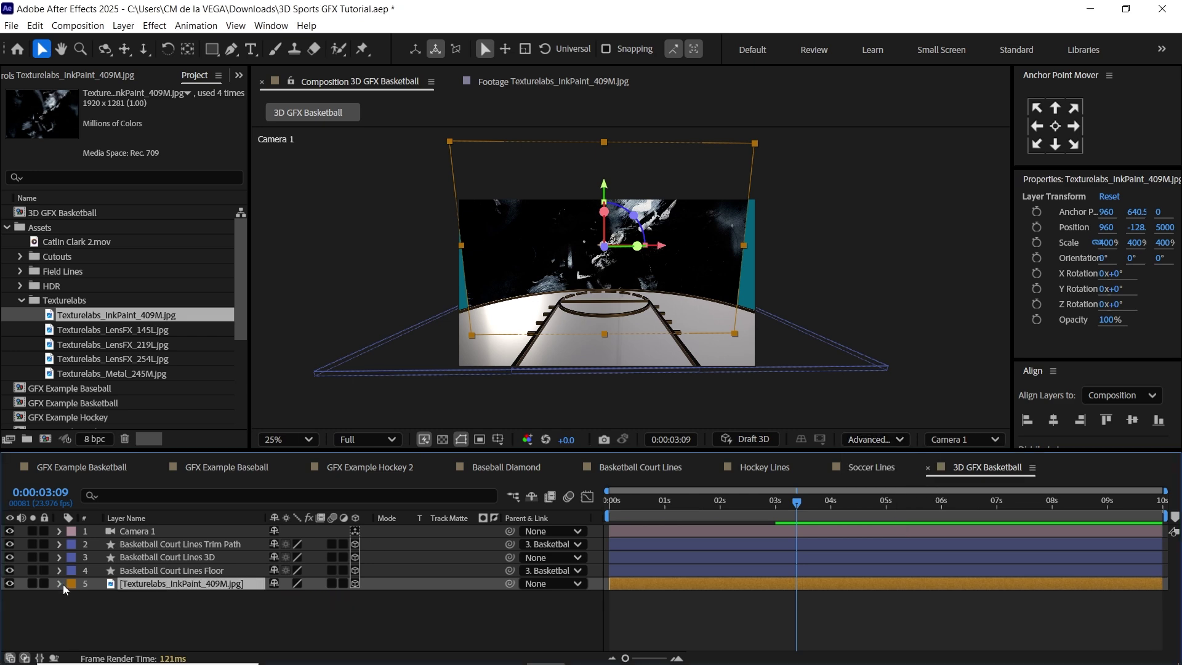
Bend the ink paint backdrop by setting its Geometry Options to 75% curvature and 12 segments
{"action": "left_click", "coordinate": [60, 584]}
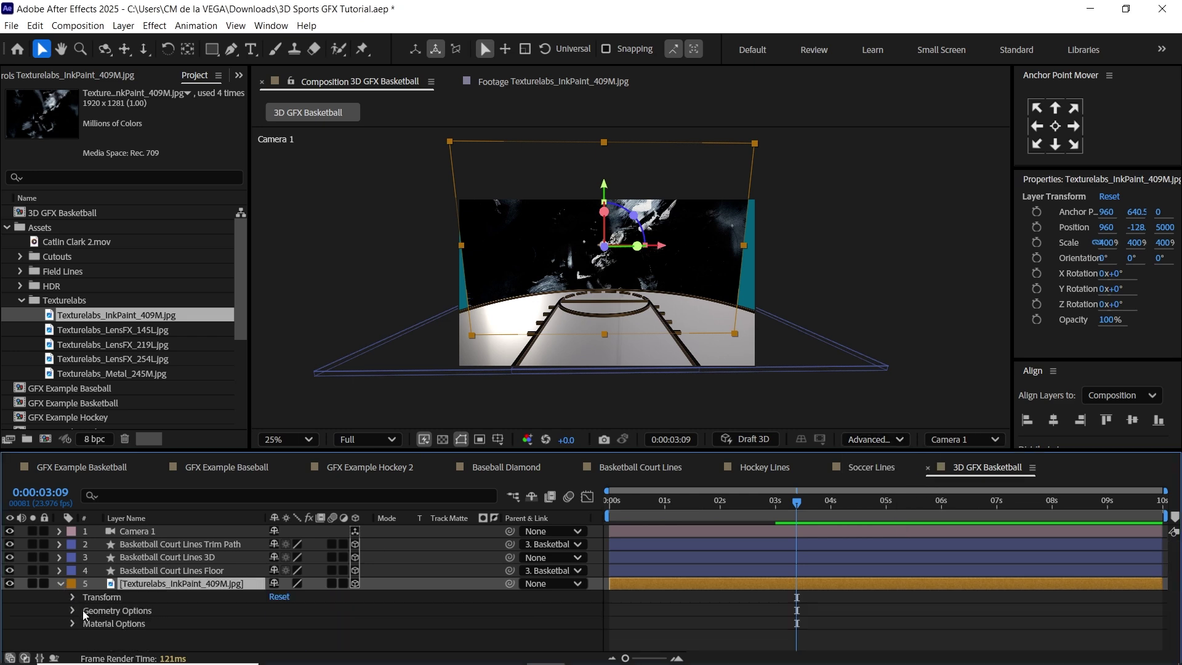
{"action": "left_click", "coordinate": [72, 611]}
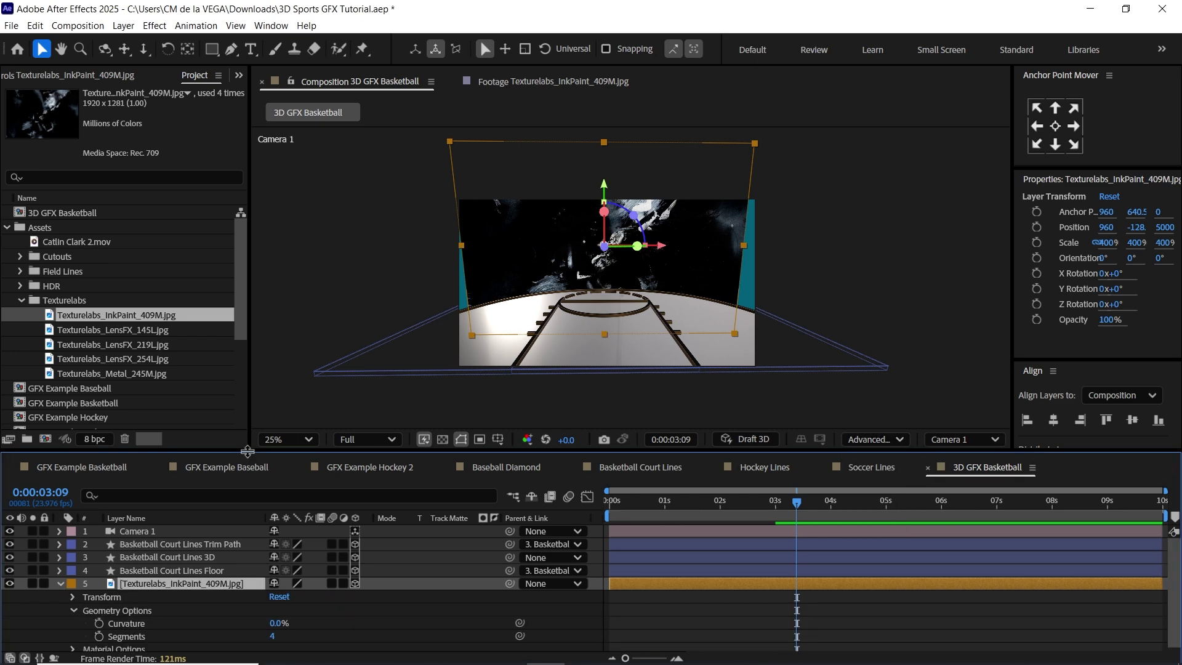
{"action": "left_click_drag", "start_coordinate": [244, 449], "coordinate": [244, 434]}
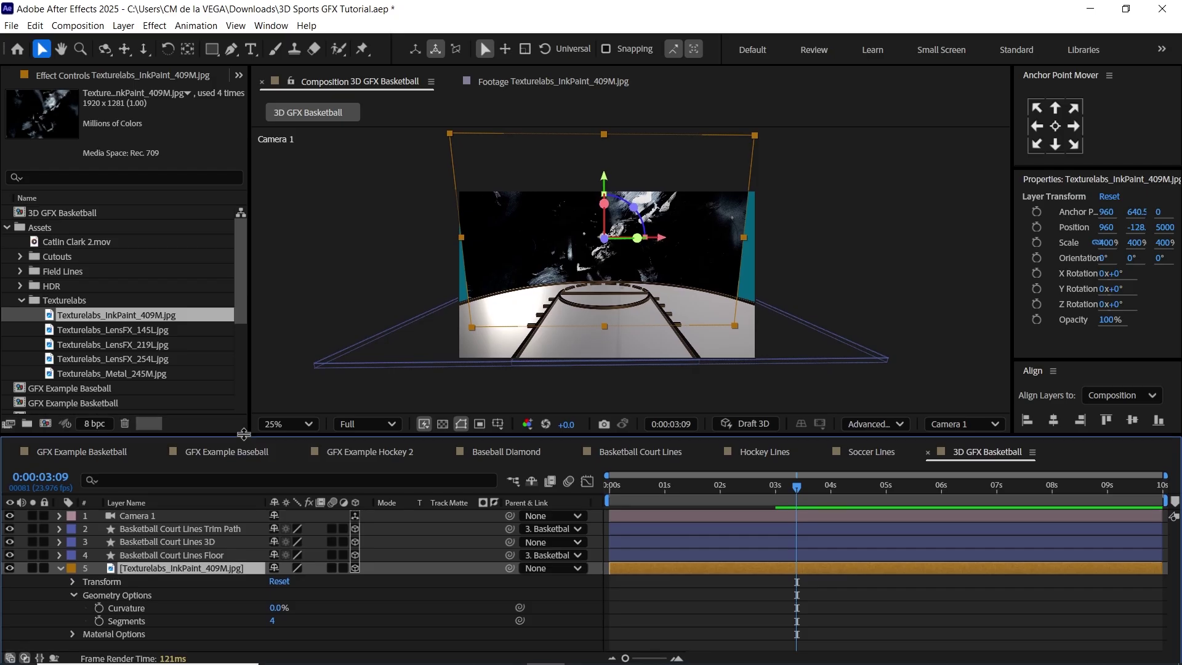
{"action": "left_click", "coordinate": [278, 608]}
{"action": "type", "text": "7"}
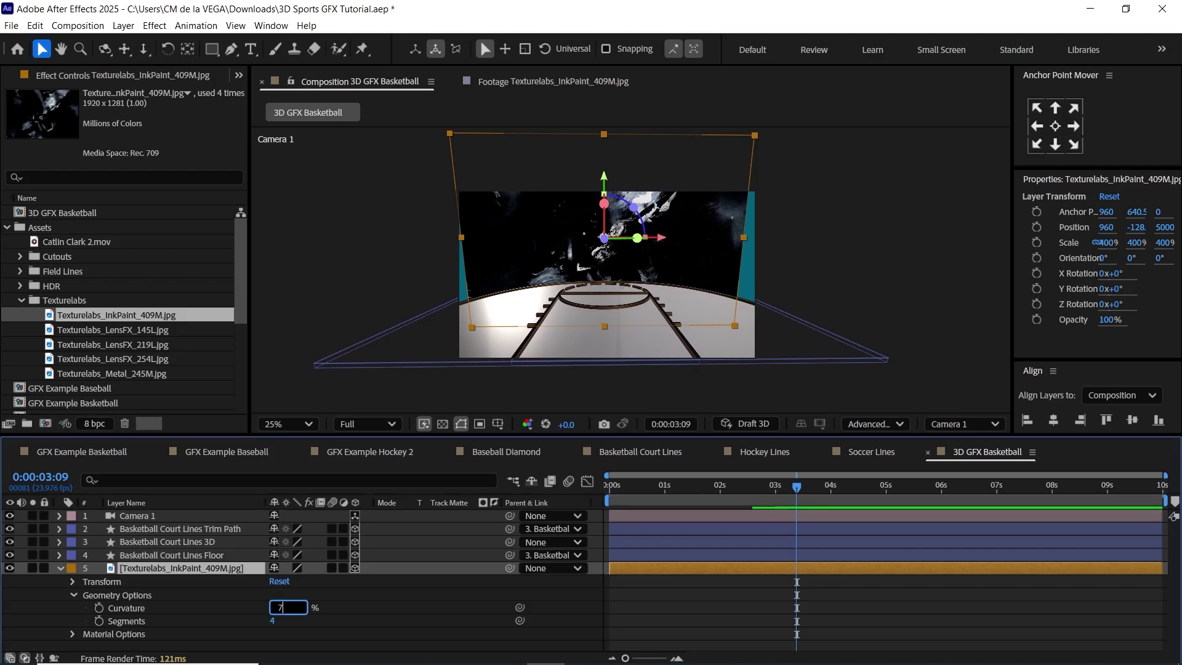
{"action": "type", "text": "5"}
{"action": "key", "text": "Return"}
{"action": "left_click", "coordinate": [288, 618]}
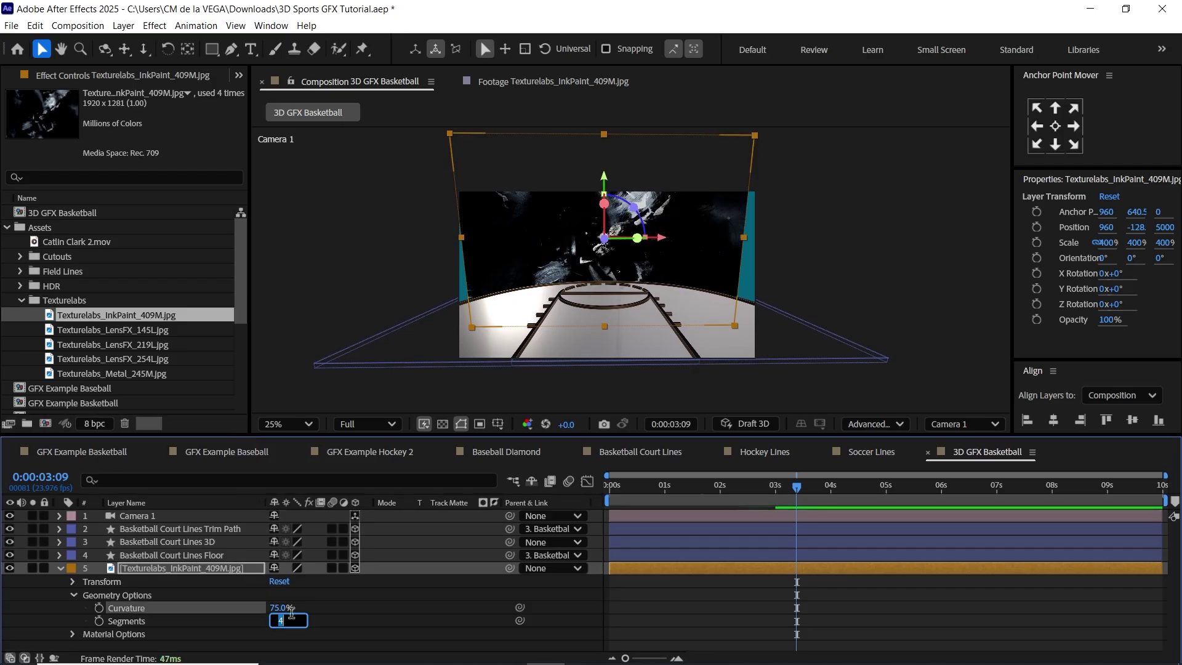
{"action": "type", "text": "12"}
{"action": "key", "text": "Return"}
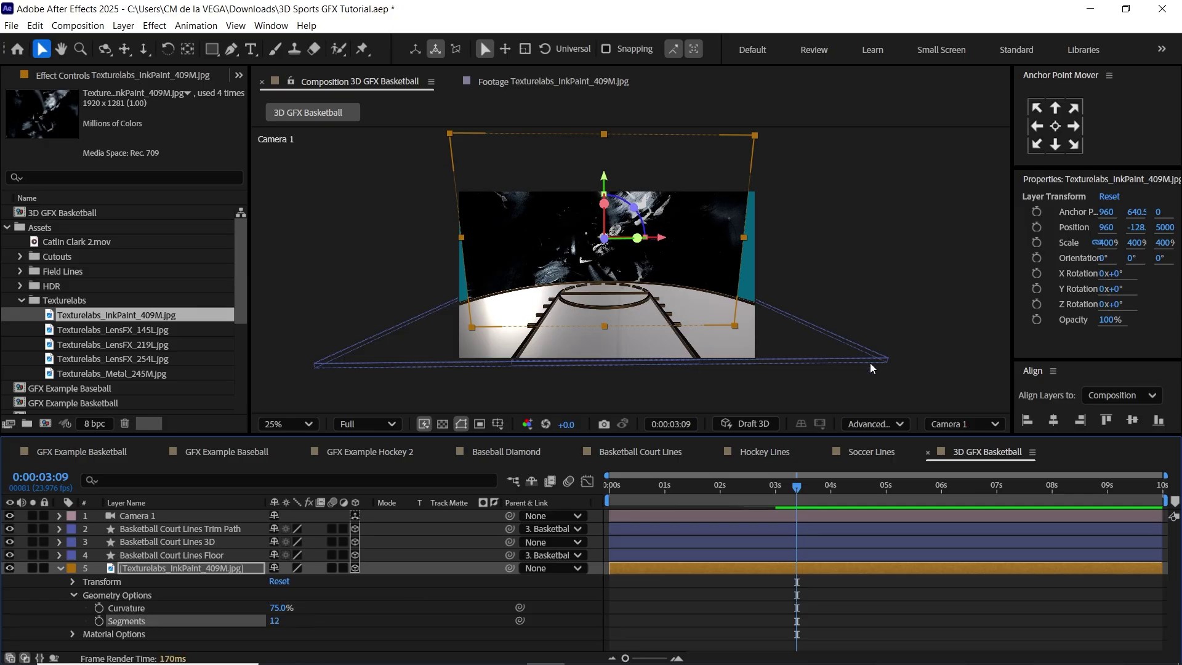
Examine the curved backdrop and court from an orbited Custom View 1, and return to the Camera 1 view
{"action": "left_click", "coordinate": [924, 426]}
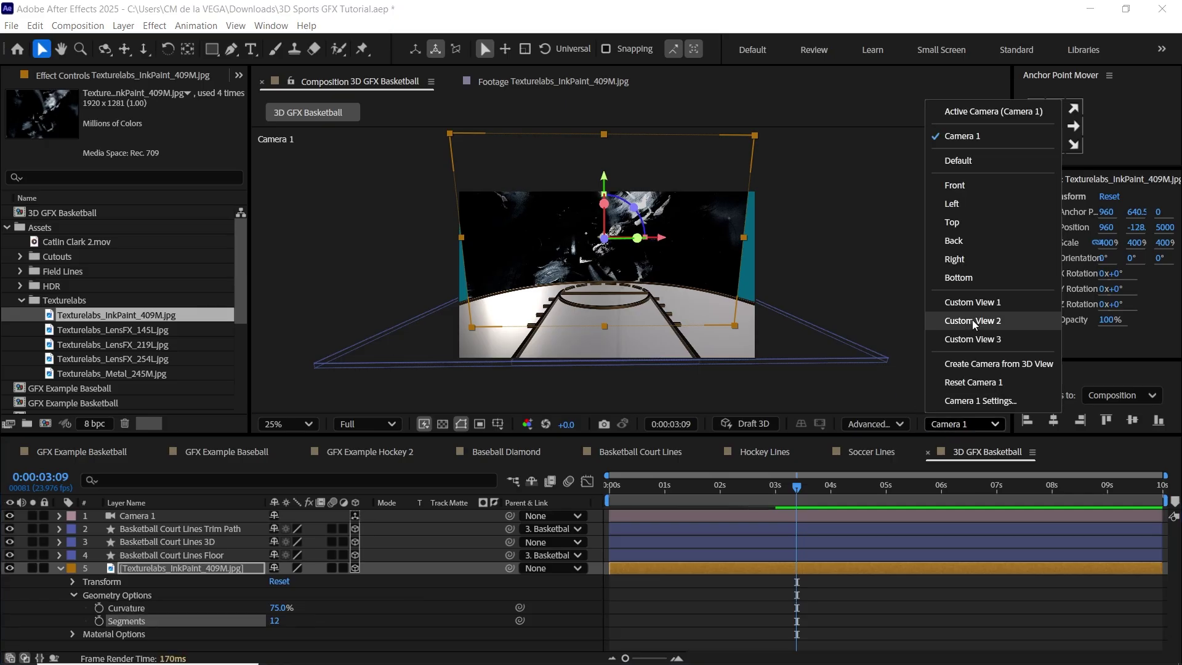
{"action": "left_click", "coordinate": [951, 306]}
{"action": "key", "text": "grave"}
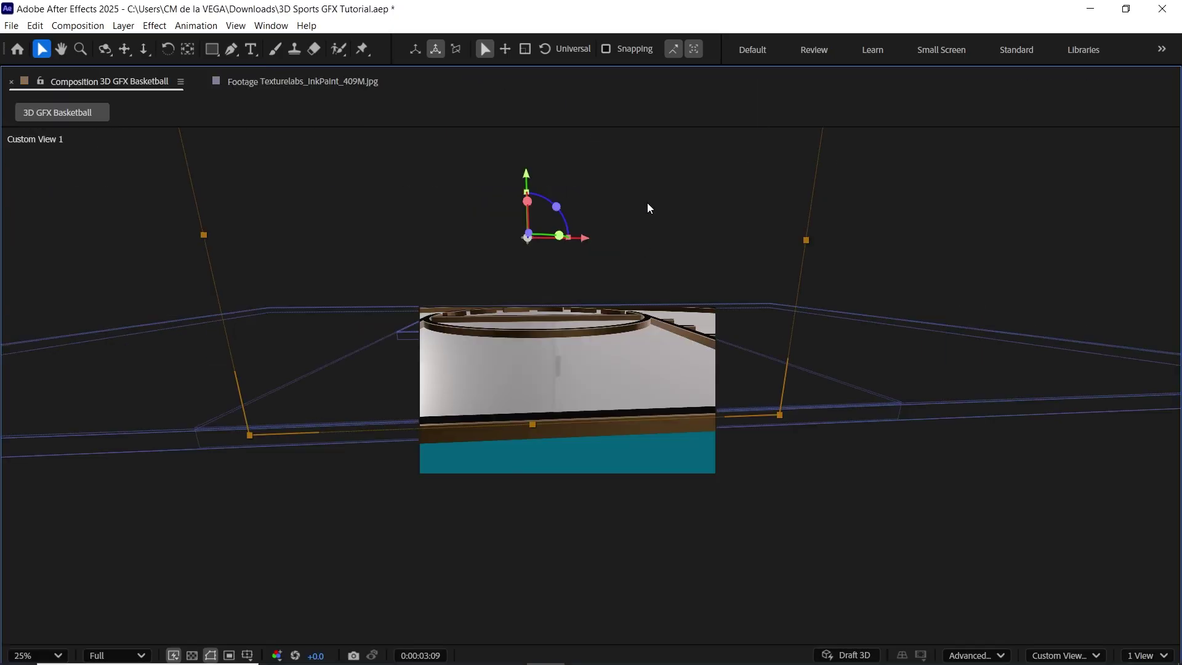
{"action": "key", "text": "period"}
{"action": "key", "text": "c"}
{"action": "key", "text": "c"}
{"action": "left_click_drag", "start_coordinate": [628, 335], "coordinate": [466, 519]}
{"action": "left_click_drag", "start_coordinate": [557, 289], "coordinate": [652, 367]}
{"action": "key", "text": "c"}
{"action": "key", "text": "c"}
{"action": "key", "text": "c"}
{"action": "key", "text": "c"}
{"action": "key", "text": "c"}
{"action": "key", "text": "grave"}
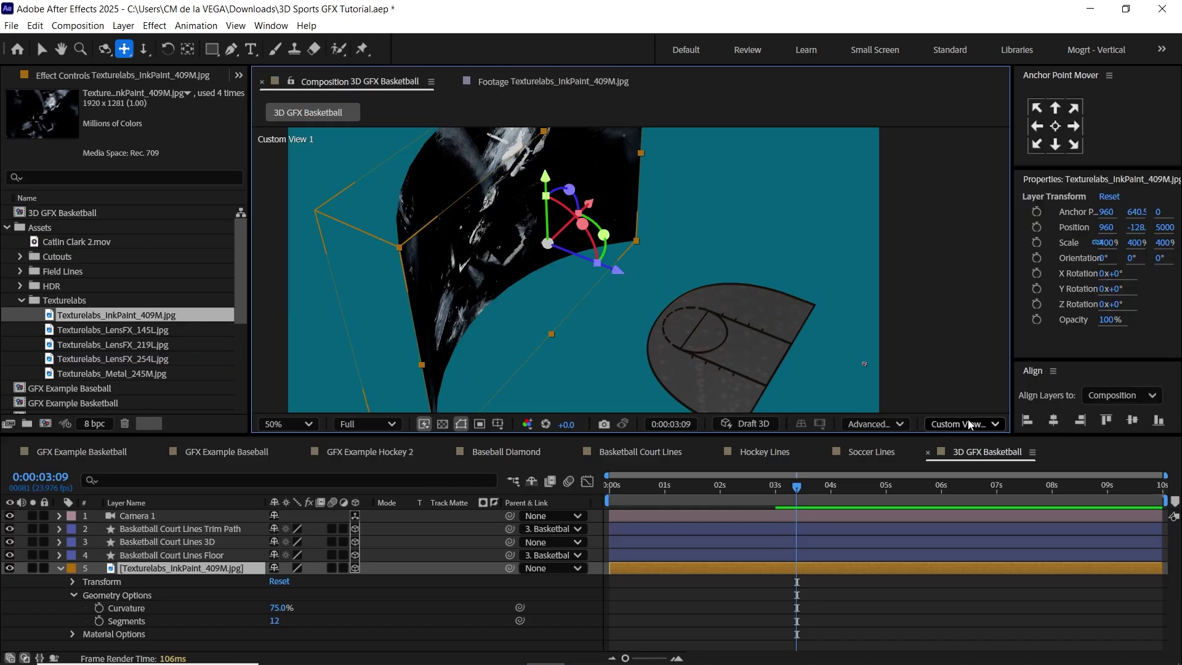
{"action": "left_click", "coordinate": [966, 424]}
{"action": "left_click", "coordinate": [951, 138]}
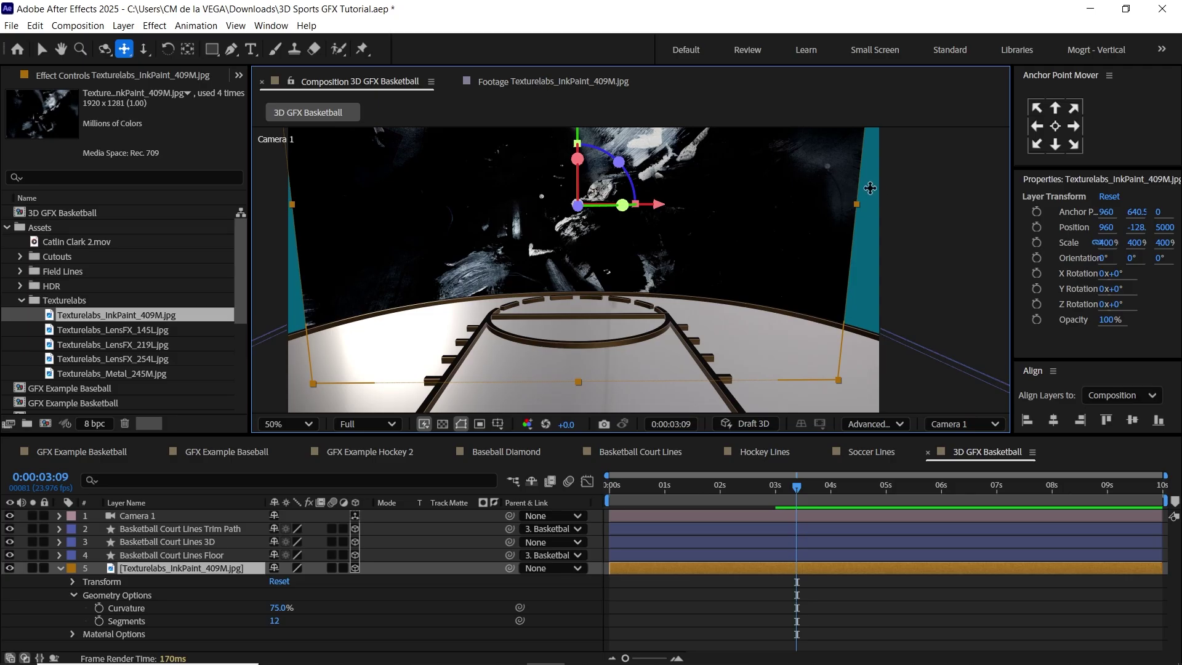
Apply the Motion Tile effect to the ink paint texture layer
{"action": "left_click", "coordinate": [146, 571]}
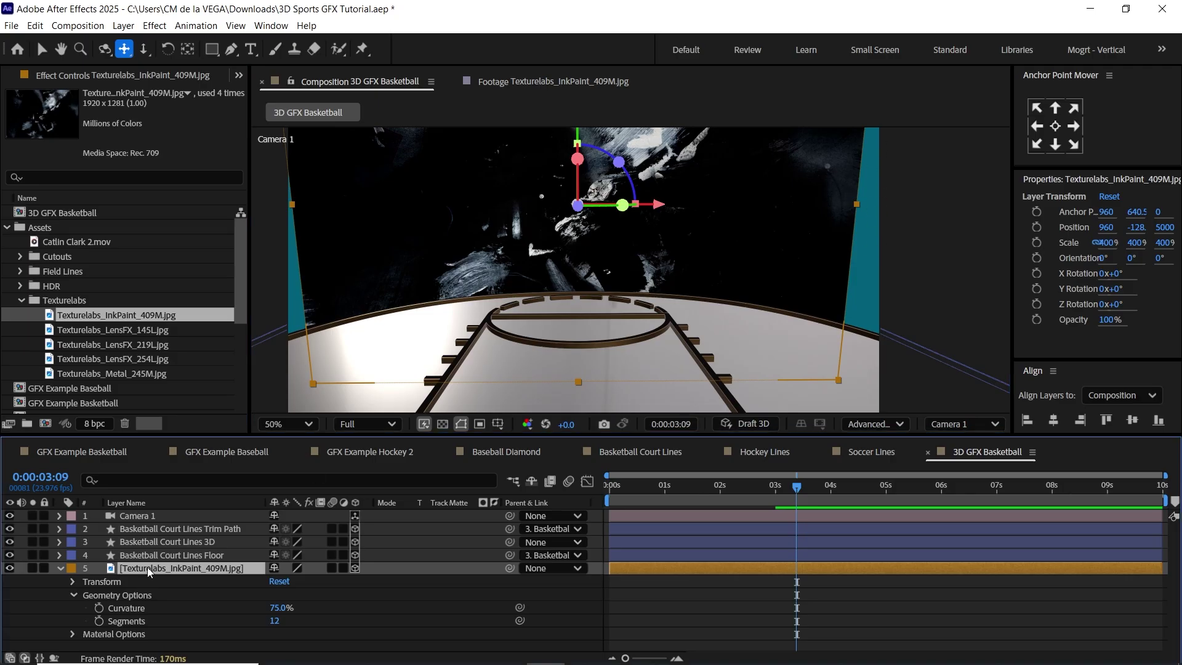
{"action": "left_click", "coordinate": [60, 569]}
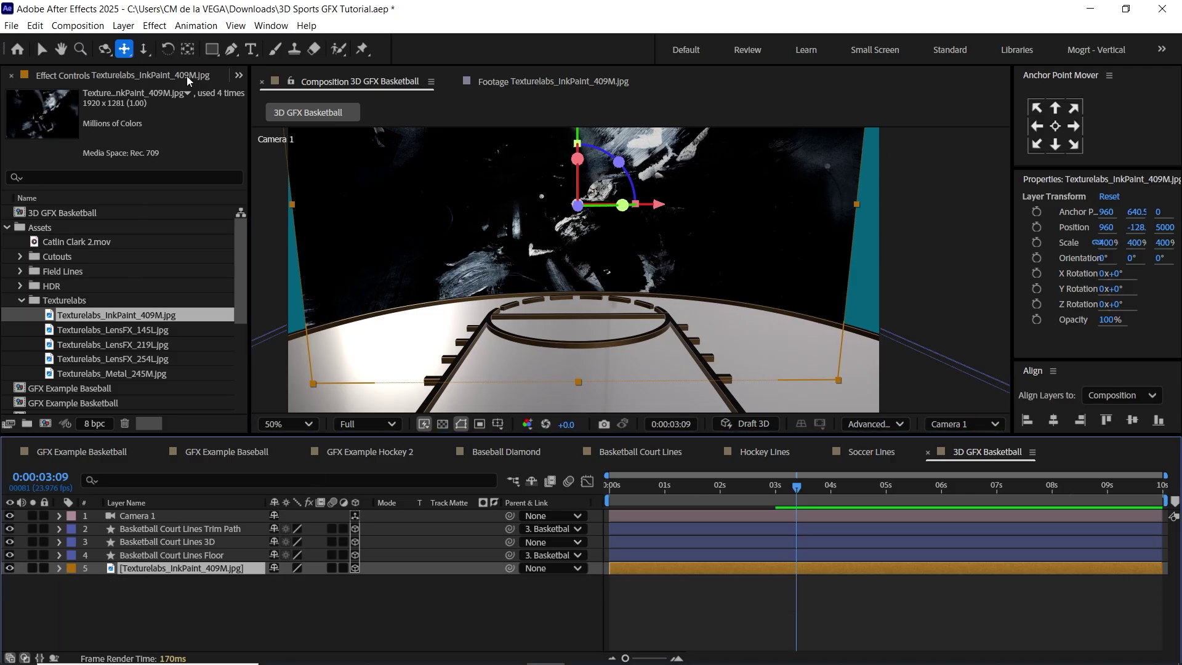
{"action": "key", "text": "ctrl+space"}
{"action": "type", "text": "motion"}
{"action": "key", "text": "Down"}
{"action": "key", "text": "Return"}
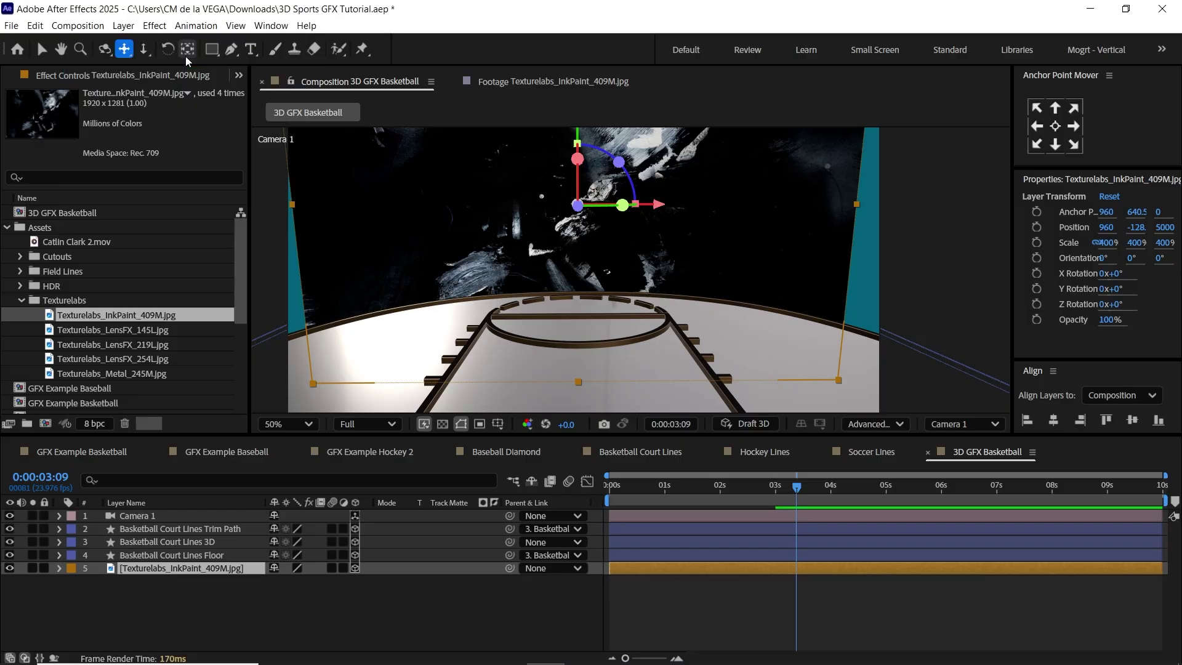
Set Motion Tile's Output Width to 125 and enable Mirror Edges, then deselect the layer
{"action": "left_click", "coordinate": [147, 158]}
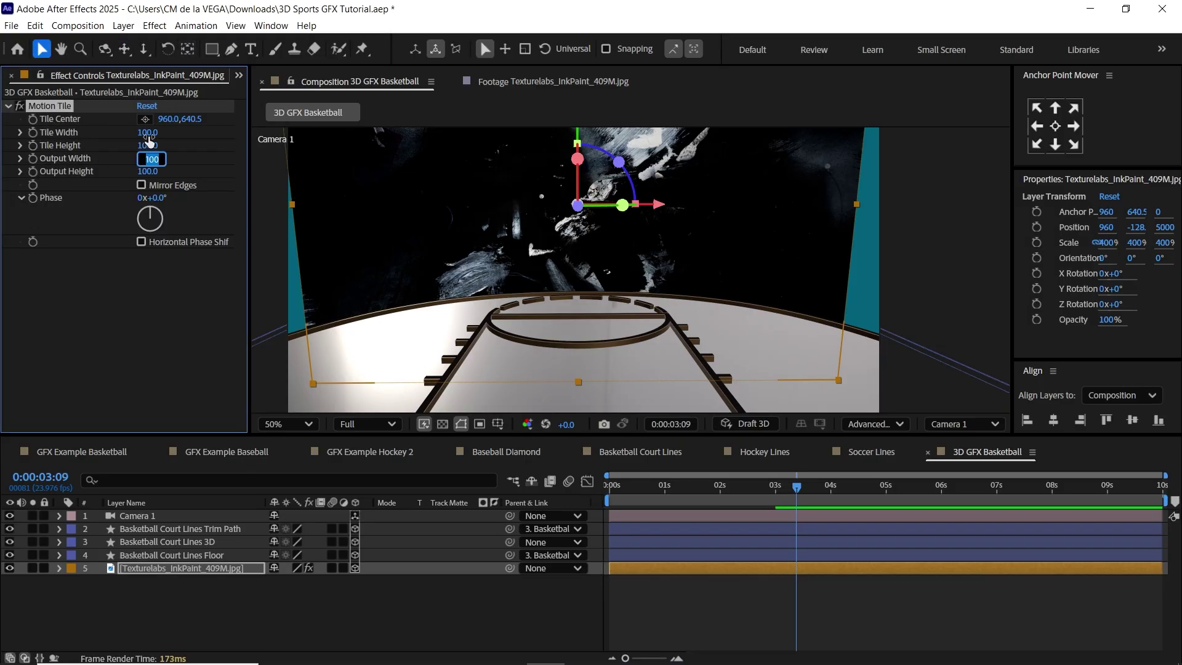
{"action": "type", "text": "125"}
{"action": "key", "text": "Return"}
{"action": "left_click", "coordinate": [141, 185]}
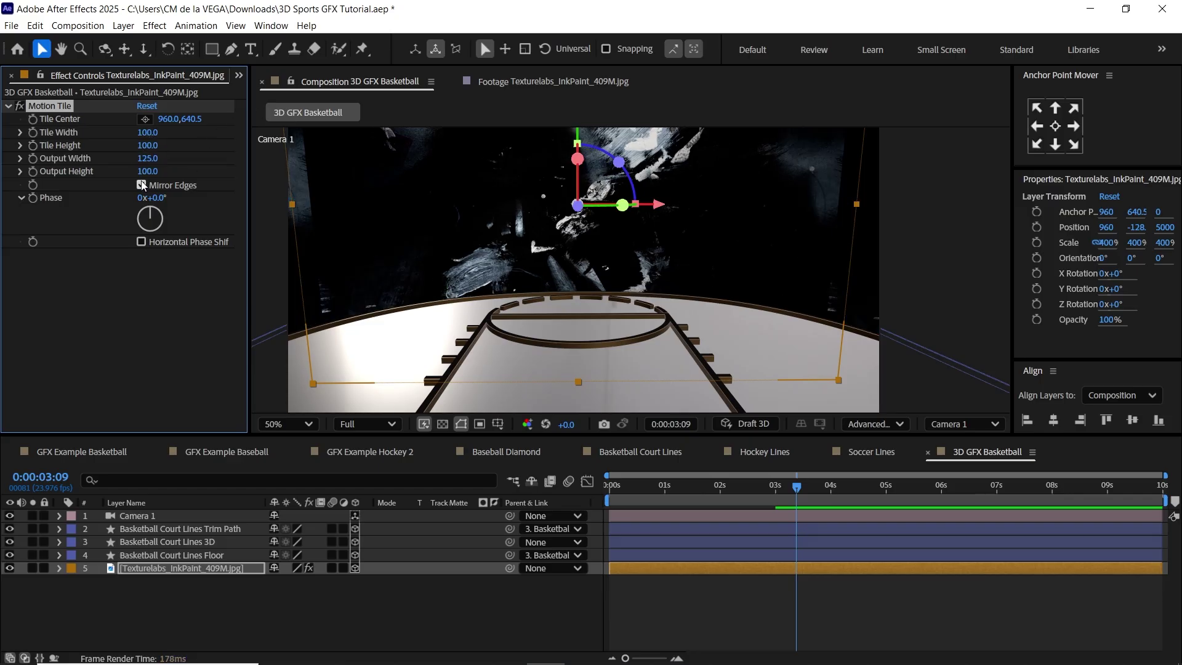
{"action": "left_click", "coordinate": [816, 384]}
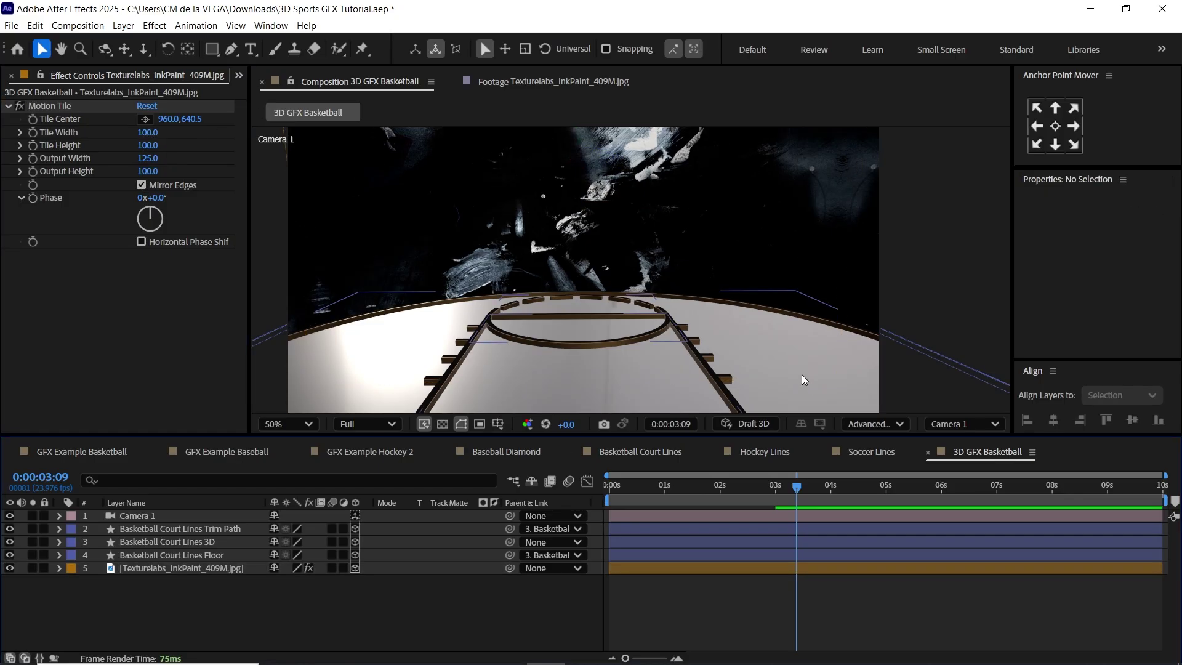
Delete the existing Caitlin/Catlin Clark composition from the project's Cutouts folder
{"action": "left_click", "coordinate": [241, 77]}
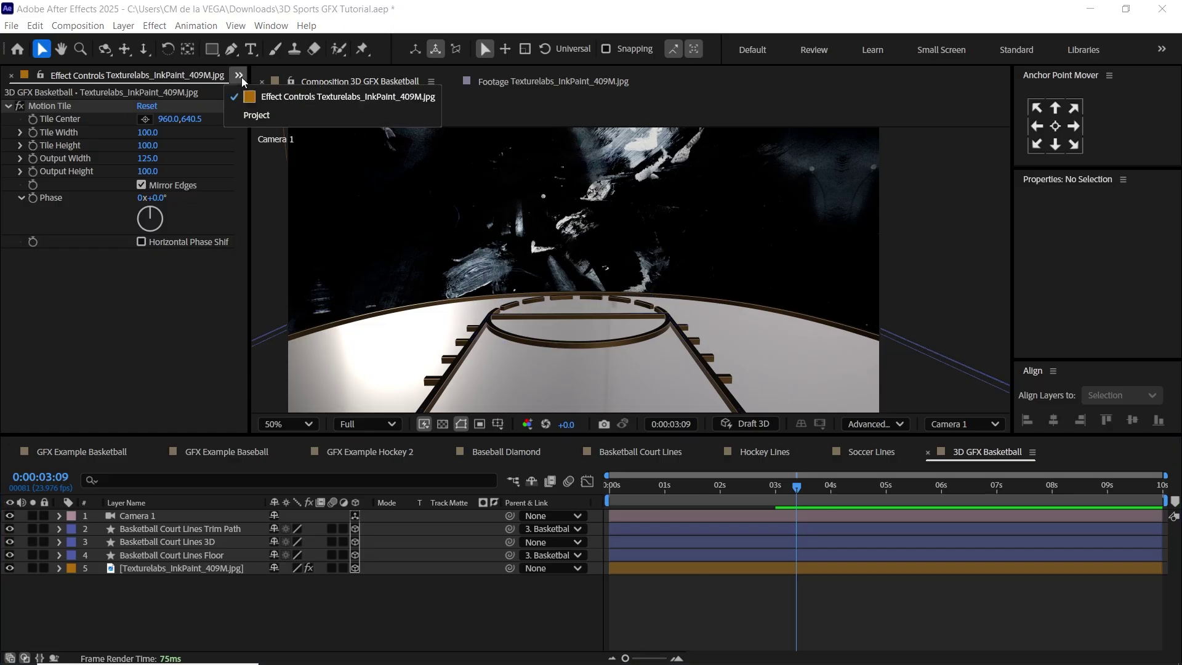
{"action": "left_click", "coordinate": [266, 116]}
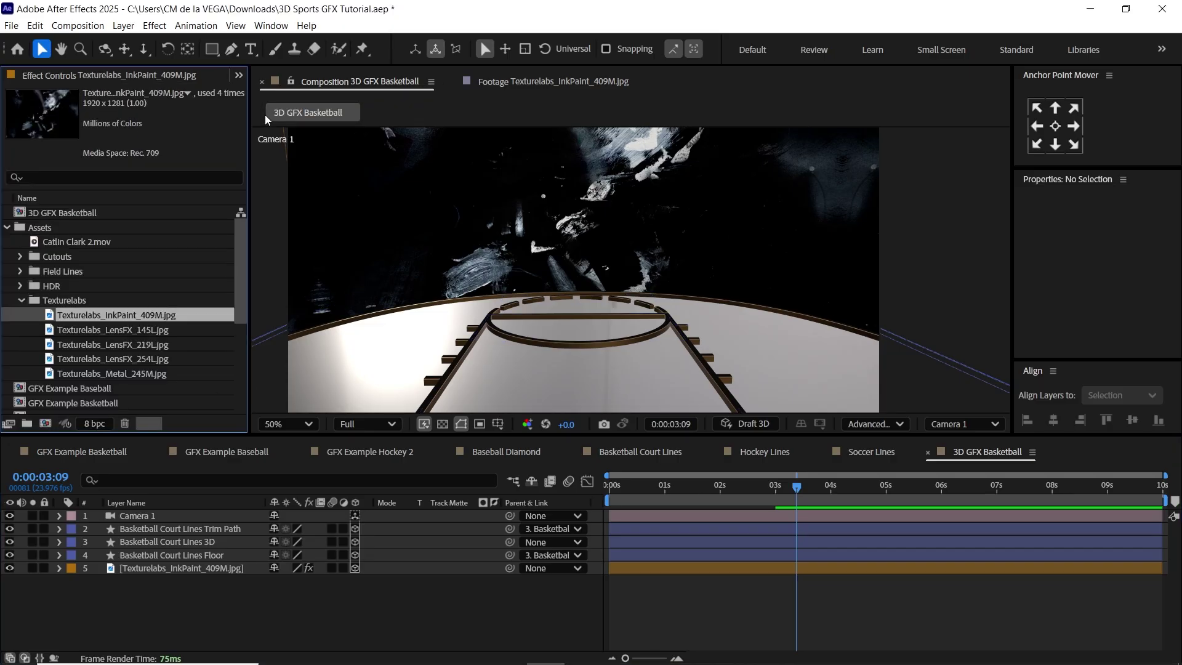
{"action": "left_click", "coordinate": [20, 299]}
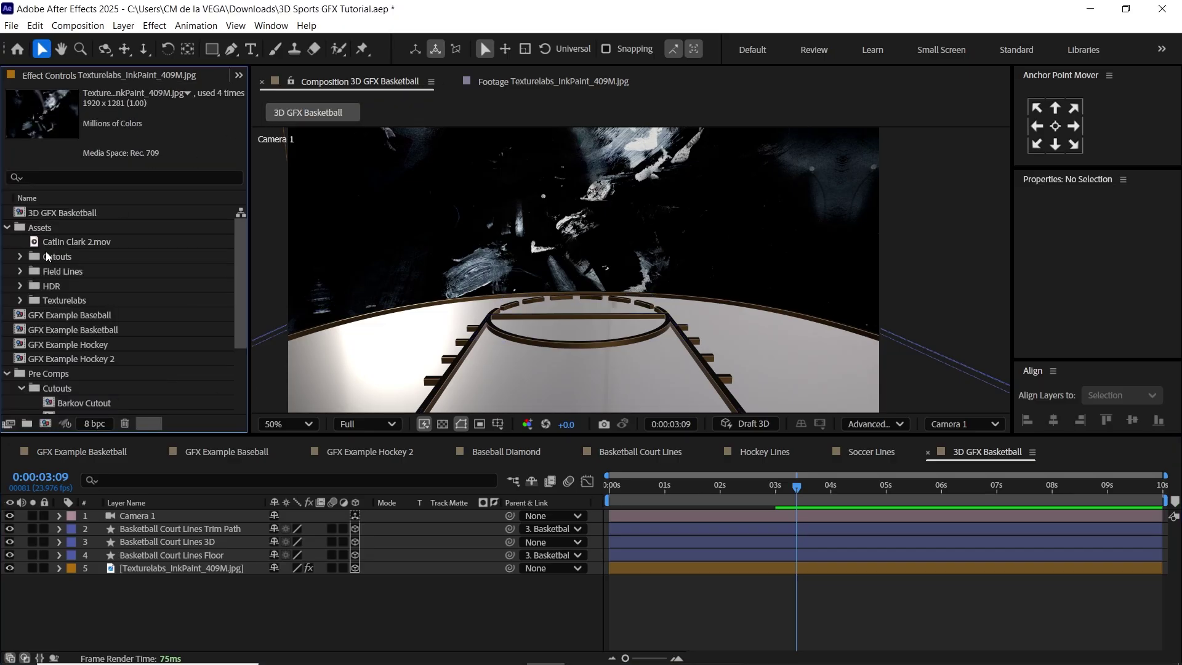
{"action": "left_click", "coordinate": [21, 257]}
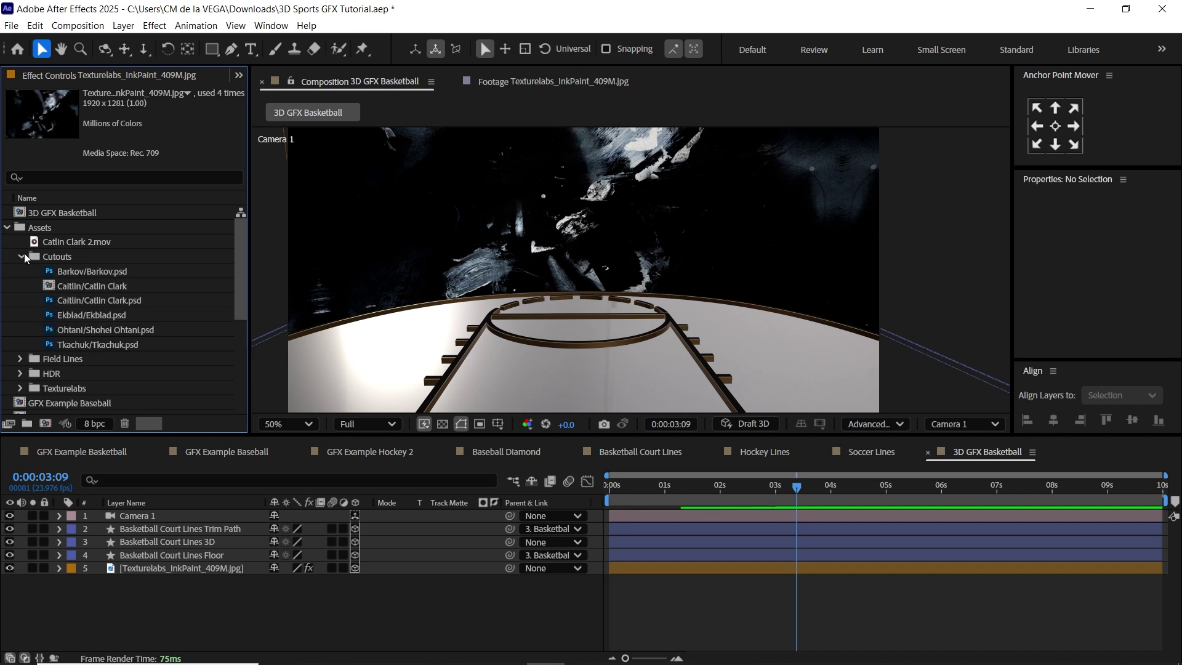
{"action": "left_click", "coordinate": [102, 290]}
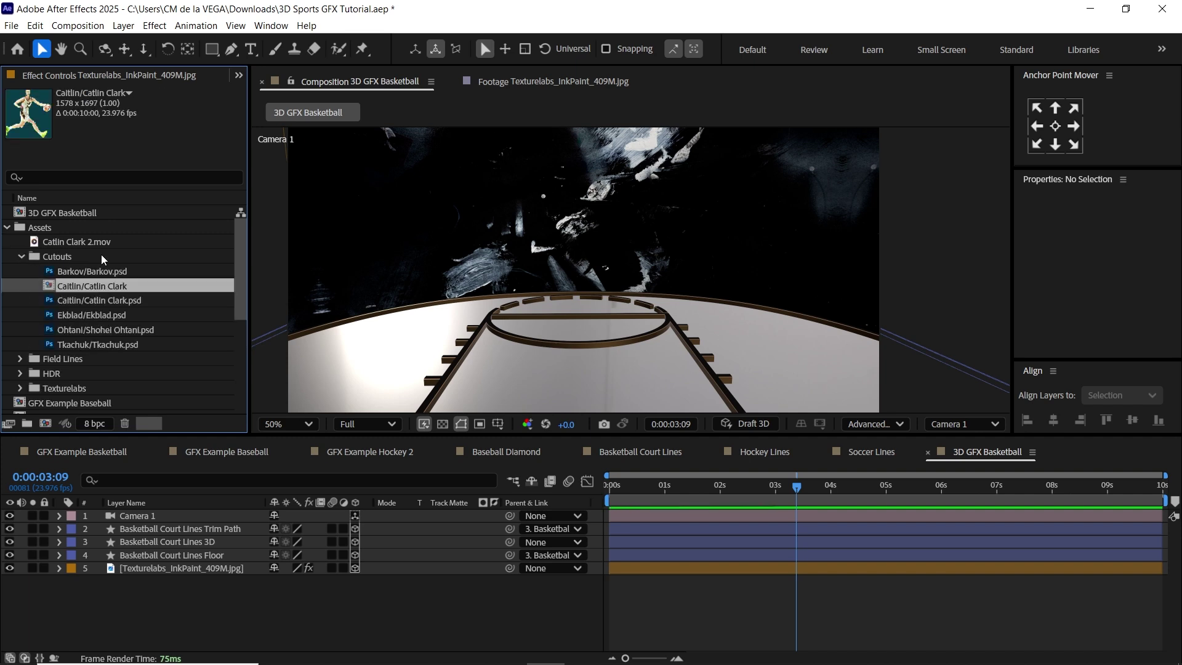
{"action": "key", "text": "Delete"}
{"action": "key", "text": "Return"}
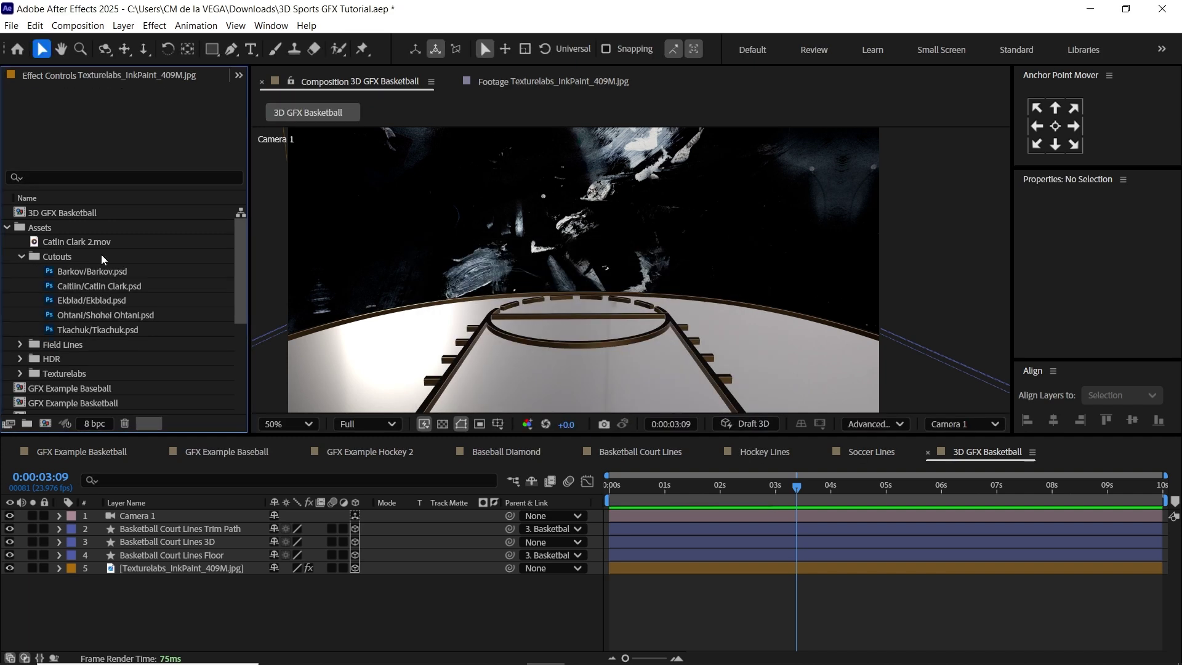
Preview the Caitlin/Catlin Clark.psd cutout, create a new composition from it, and enlarge the viewer area
{"action": "left_click", "coordinate": [123, 286]}
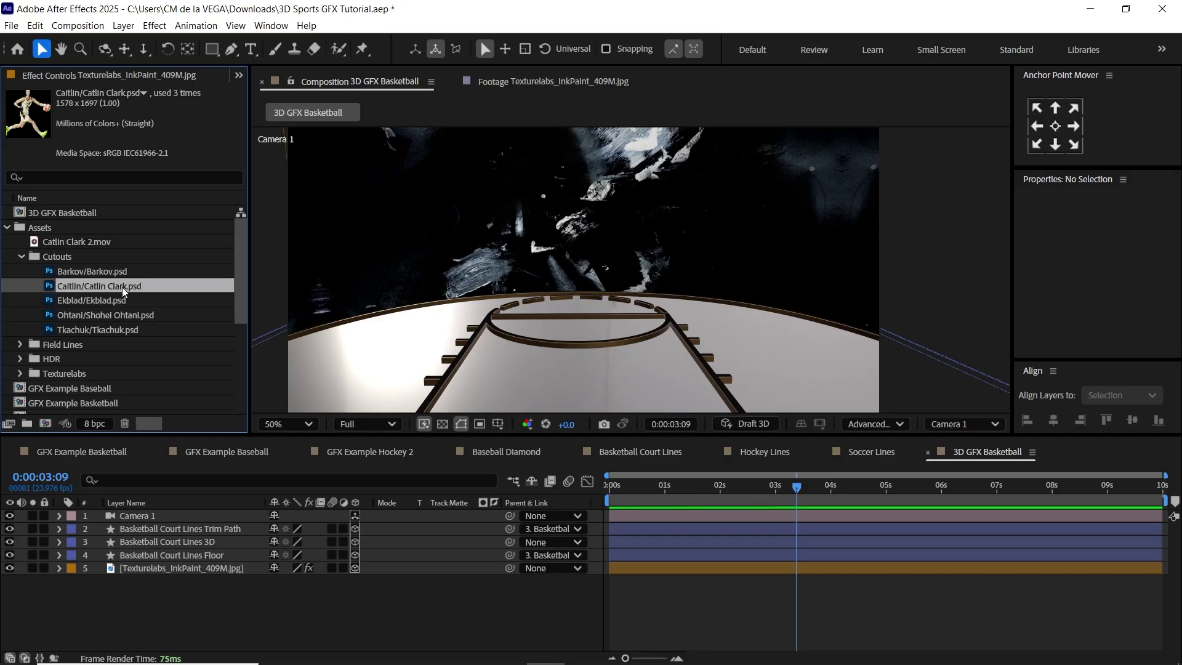
{"action": "double_click", "coordinate": [132, 290]}
{"action": "key", "text": "grave"}
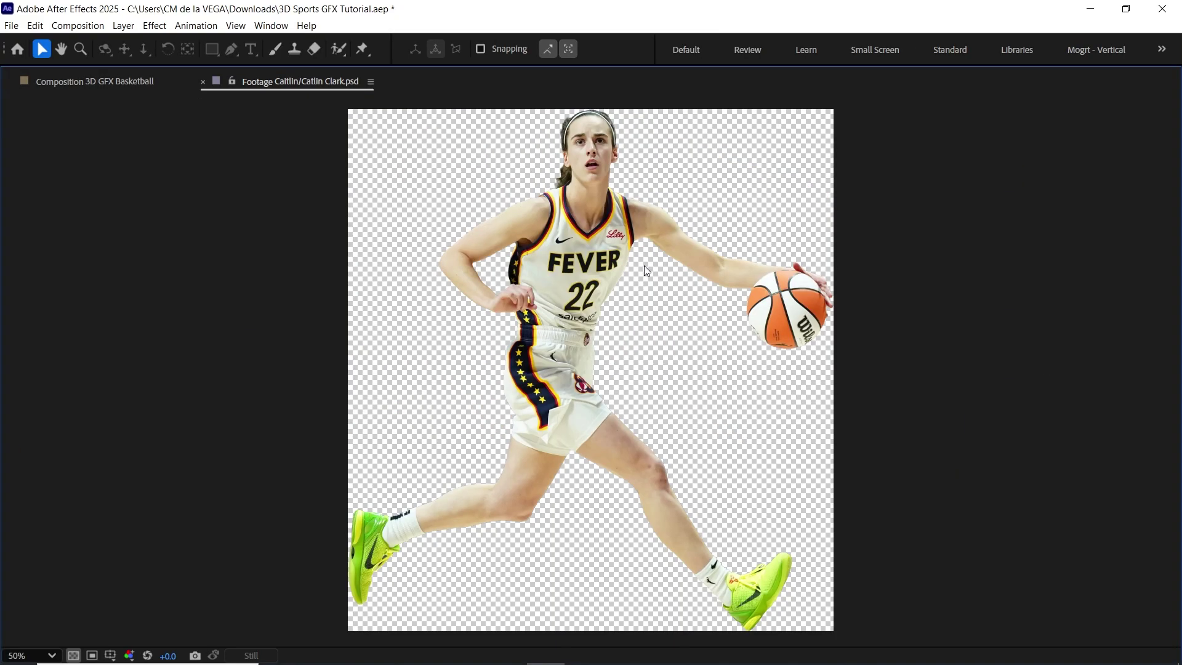
{"action": "key", "text": "grave"}
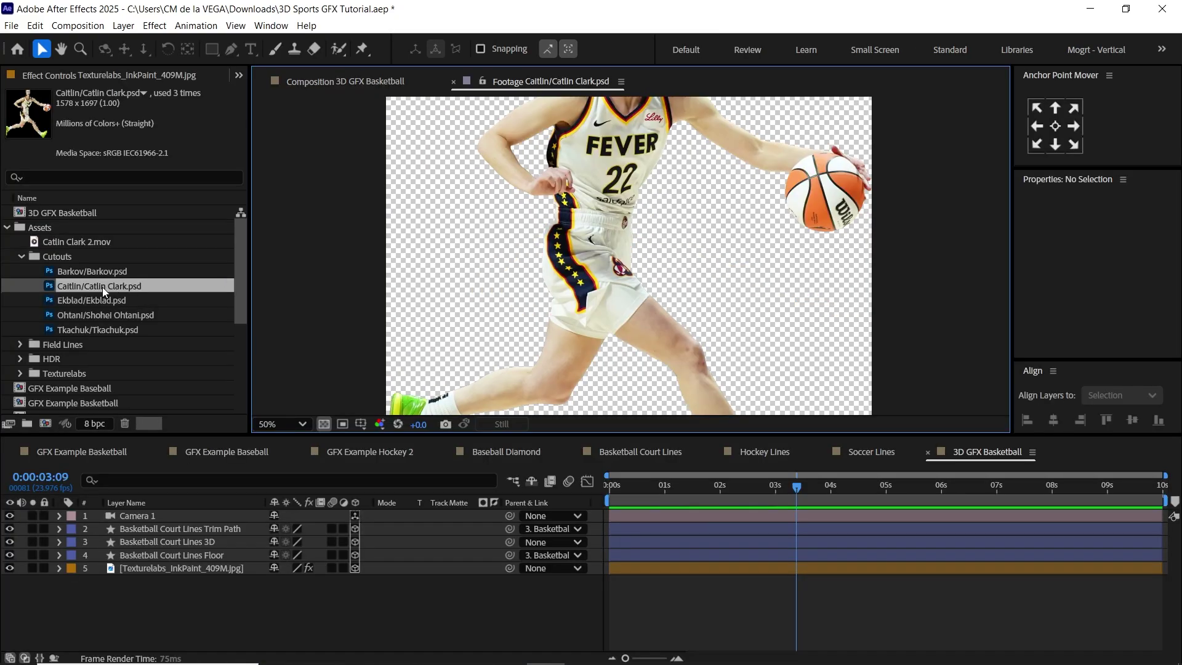
{"action": "left_click_drag", "start_coordinate": [118, 286], "coordinate": [45, 423]}
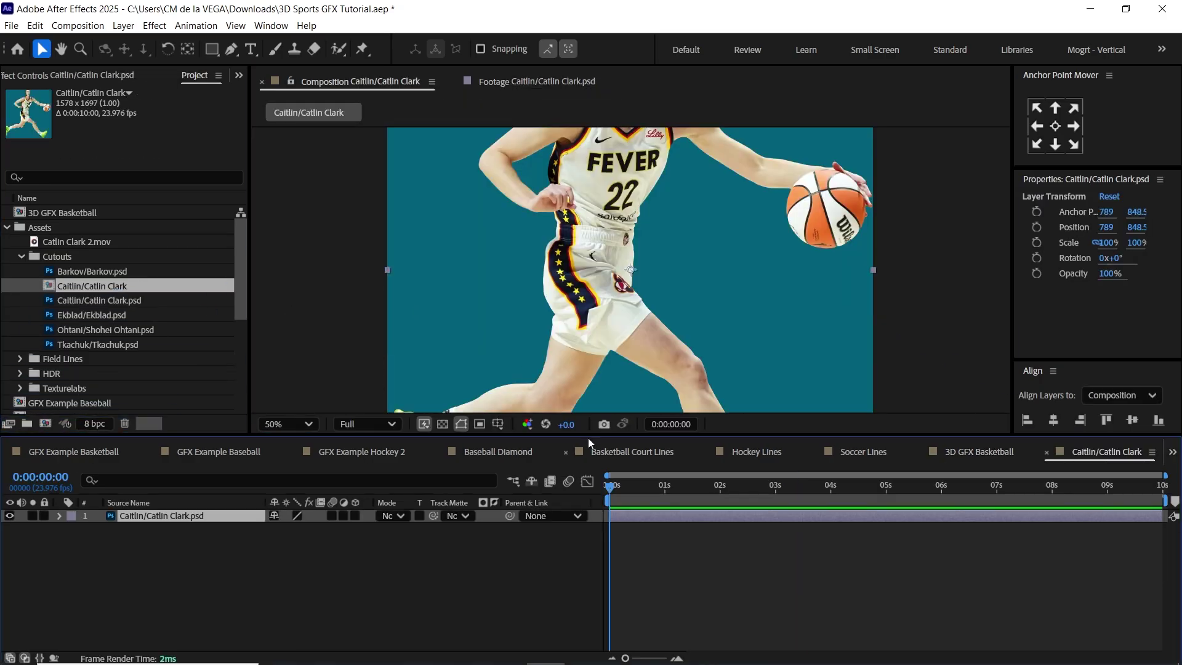
{"action": "left_click_drag", "start_coordinate": [588, 438], "coordinate": [588, 501]}
{"action": "left_click_drag", "start_coordinate": [689, 316], "coordinate": [676, 368]}
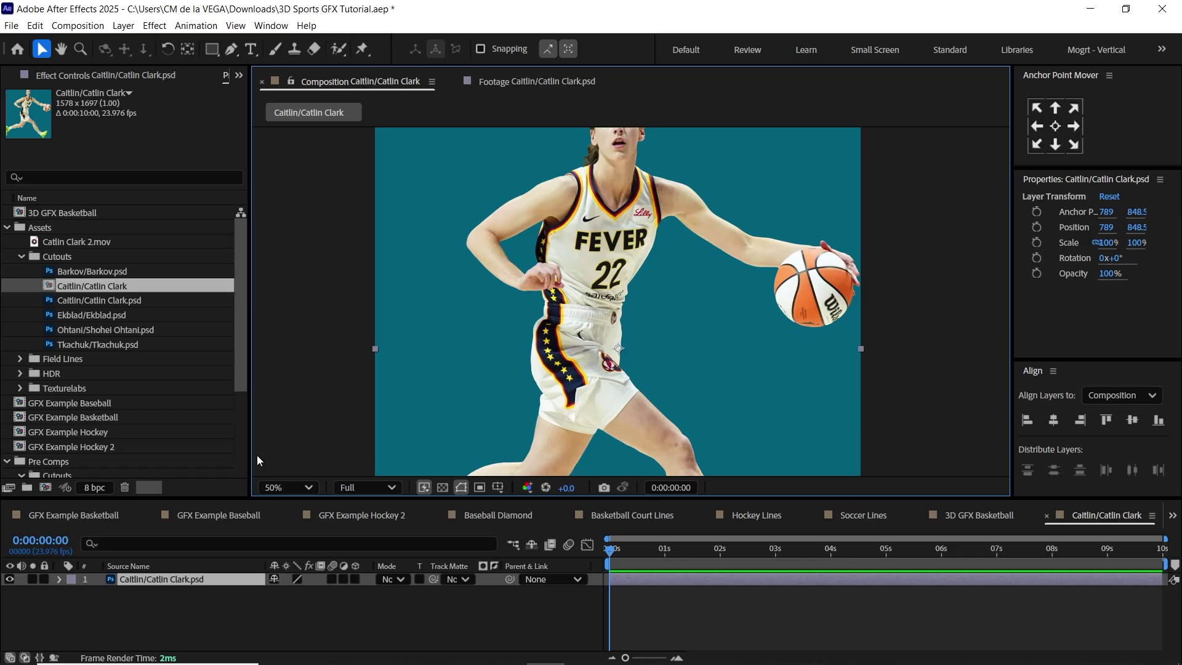
Duplicate the cutout layer twice, renaming the middle copy Highlight and the uppermost copy Matte
{"action": "key", "text": "ctrl+d"}
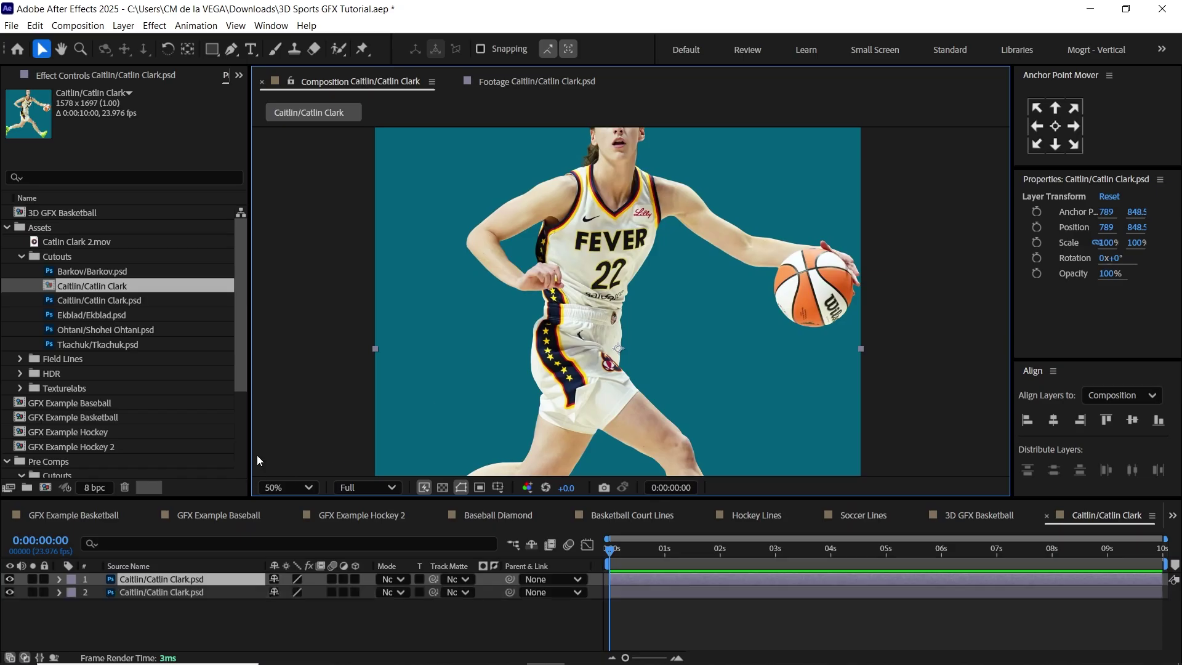
{"action": "key", "text": "ctrl+d"}
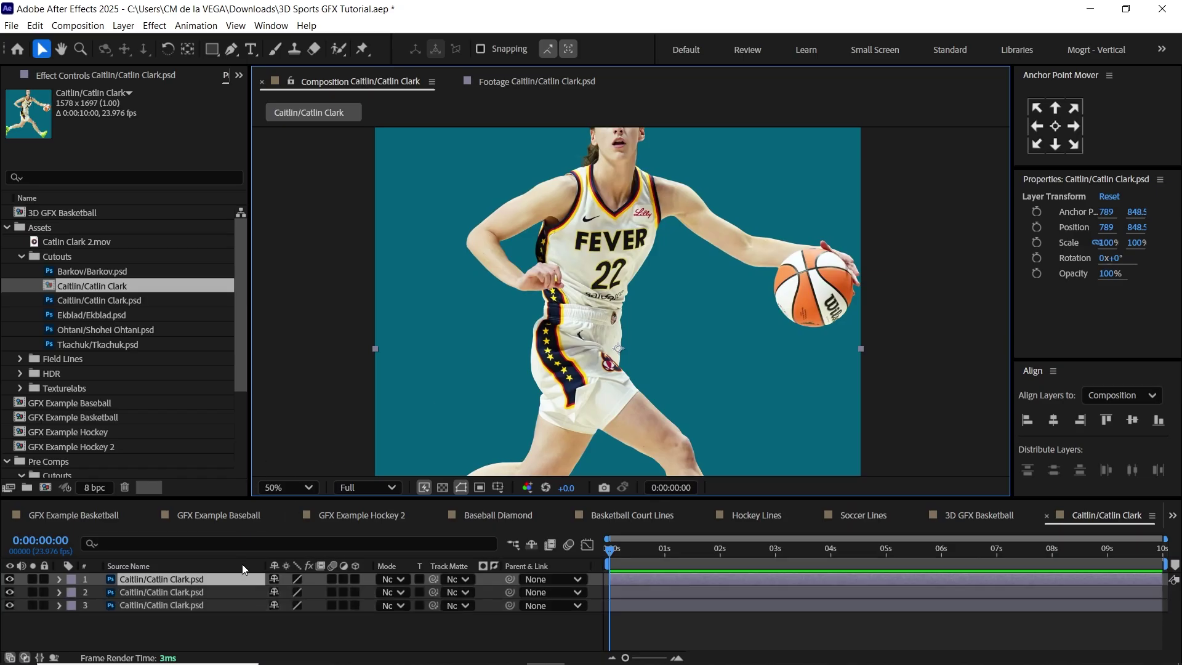
{"action": "left_click", "coordinate": [209, 586]}
{"action": "key", "text": "Return"}
{"action": "type", "text": "H"}
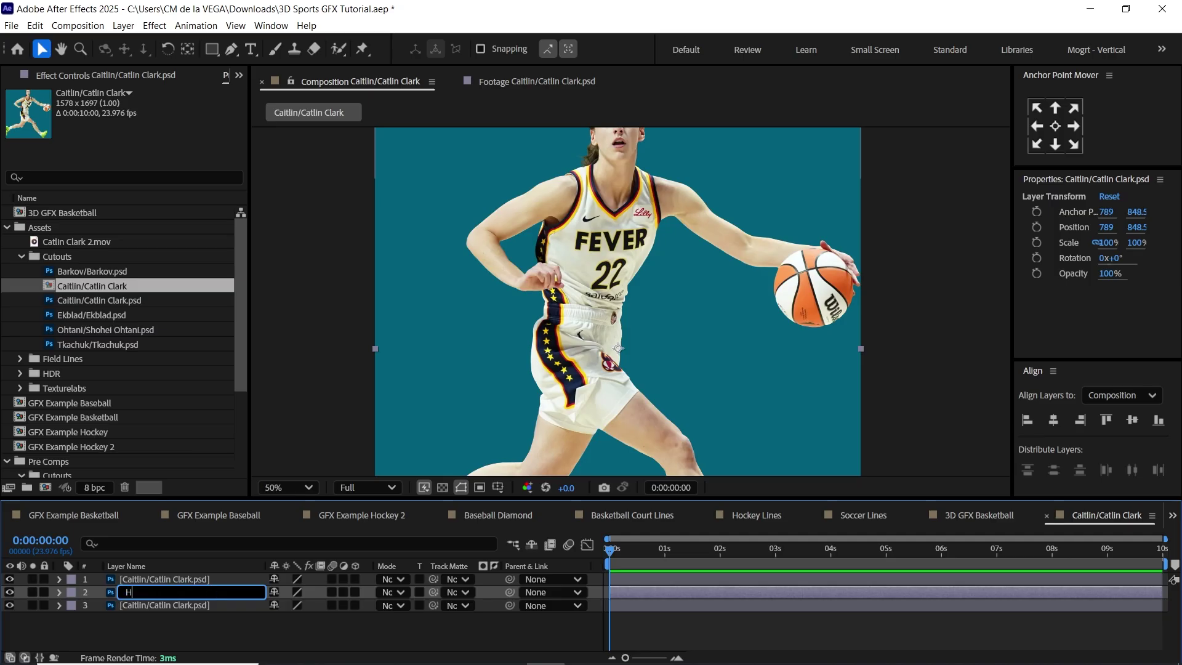
{"action": "type", "text": "ighlight"}
{"action": "key", "text": "Return"}
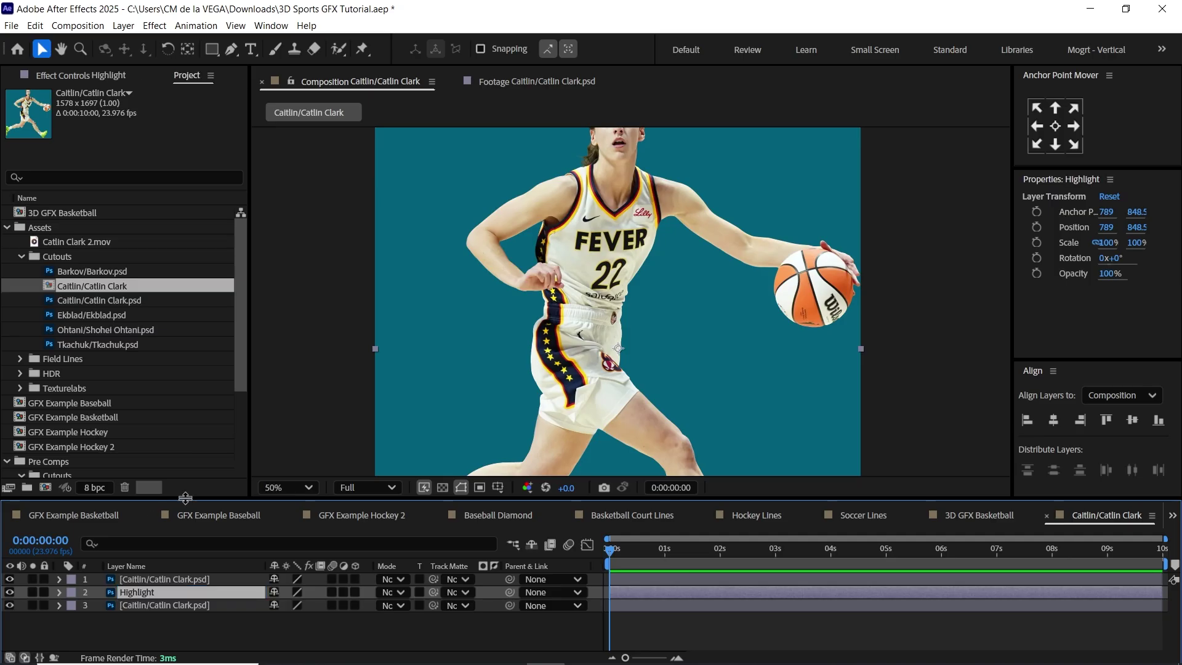
{"action": "left_click", "coordinate": [202, 579]}
{"action": "key", "text": "Return"}
{"action": "type", "text": "Matte"}
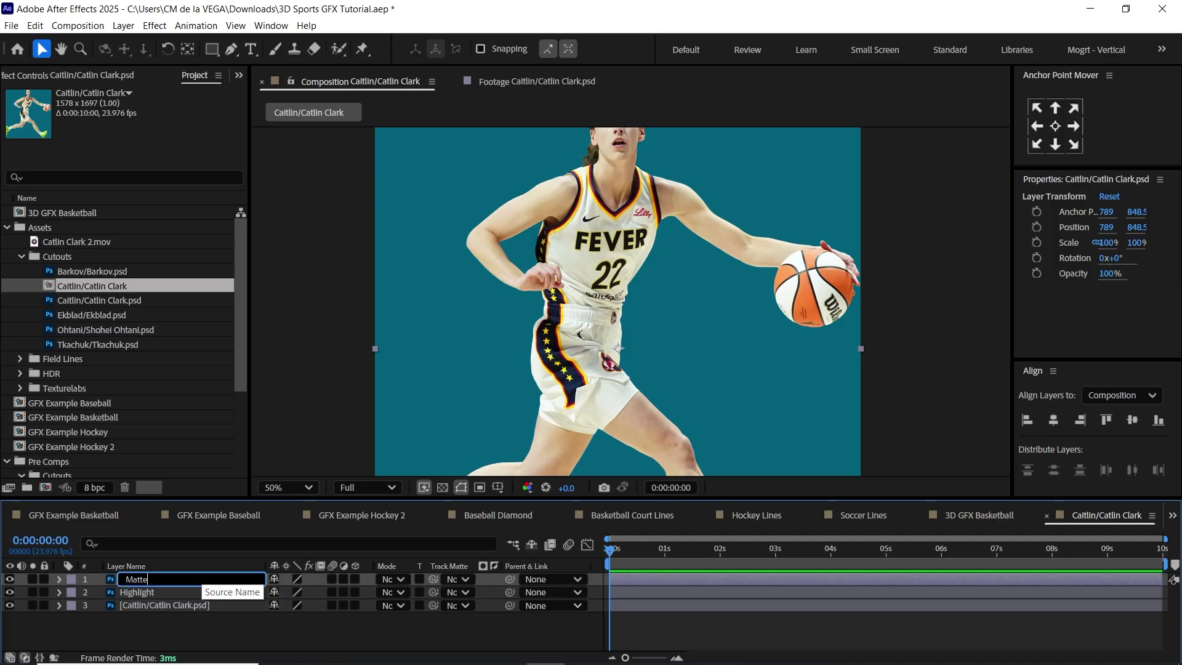
{"action": "key", "text": "Return"}
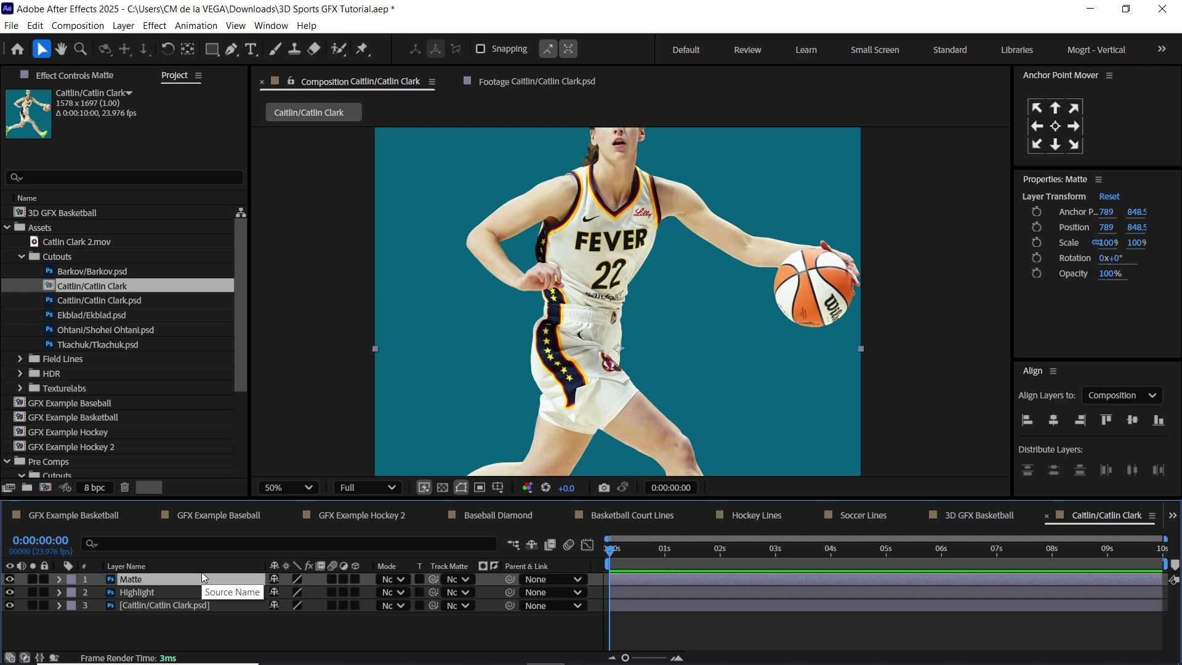
Apply a Fill effect to the Matte layer, solo the layer, and set the fill color to white
{"action": "scroll", "coordinate": [554, 247], "scroll_direction": "up", "scroll_amount": 2}
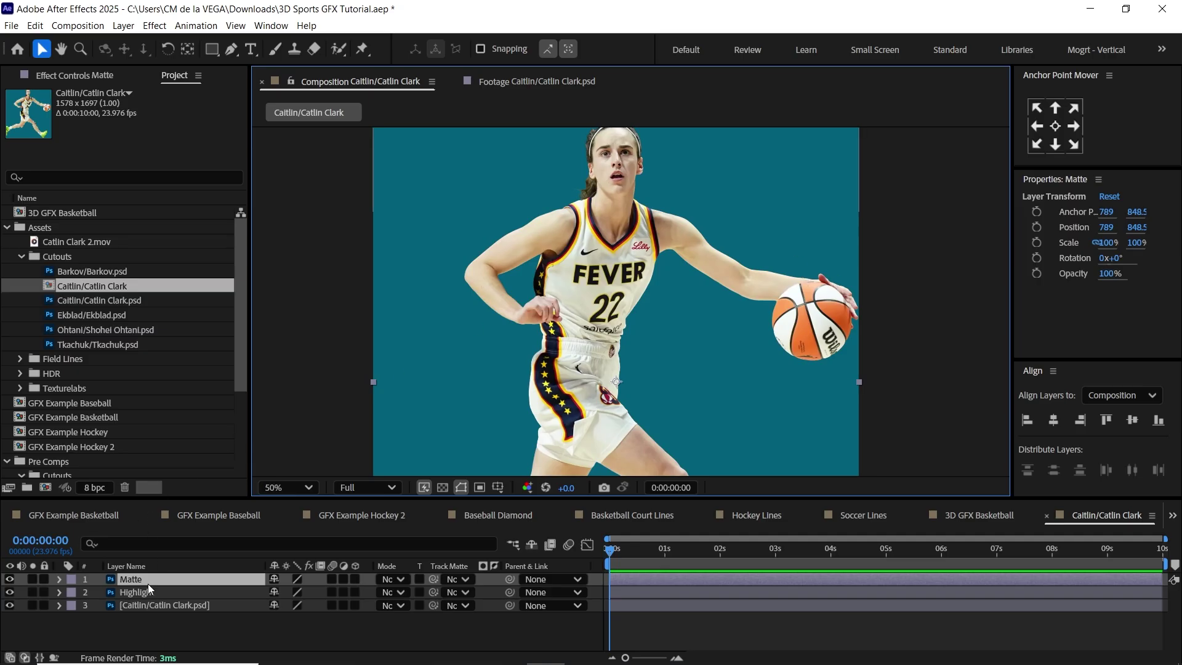
{"action": "key", "text": "ctrl+space"}
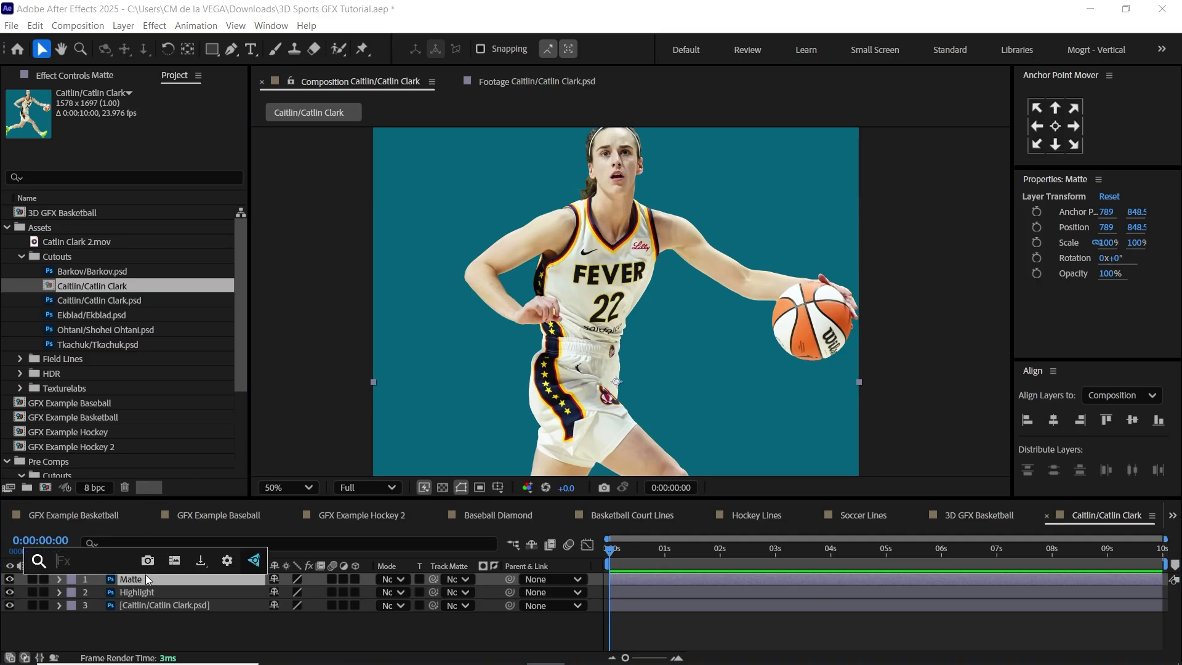
{"action": "type", "text": "fill"}
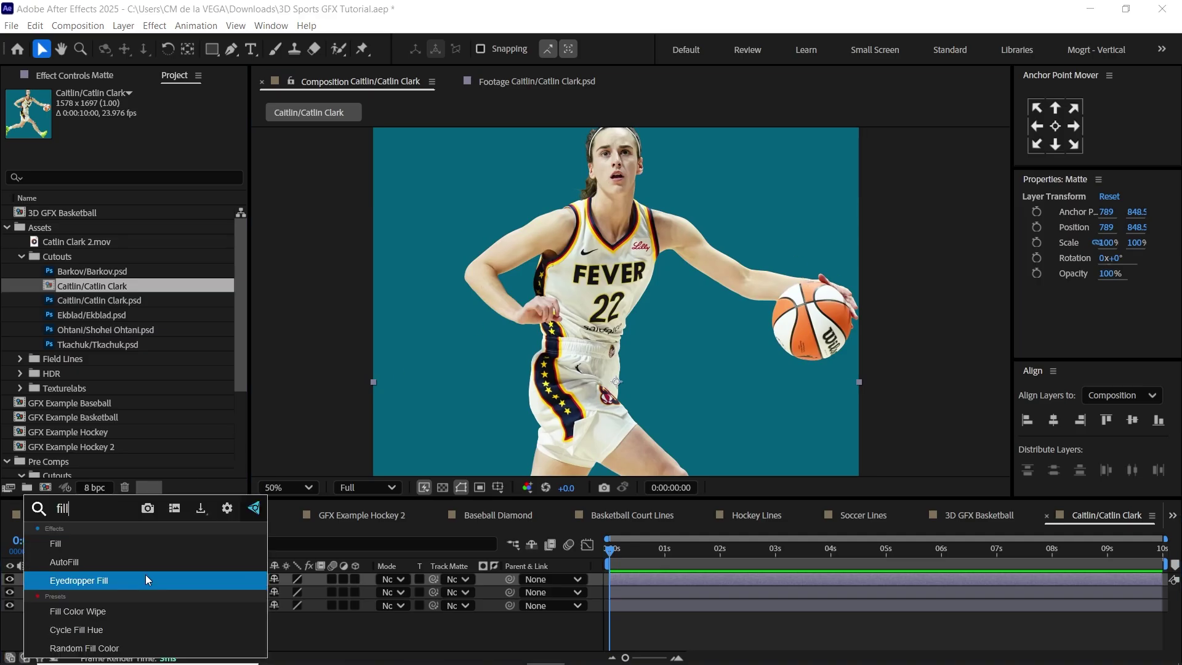
{"action": "key", "text": "Up"}
{"action": "key", "text": "Up"}
{"action": "key", "text": "Return"}
{"action": "left_click", "coordinate": [32, 579]}
{"action": "left_click", "coordinate": [148, 145]}
{"action": "mouse_move", "coordinate": [529, 297]}
{"action": "left_mouse_down"}
{"action": "mouse_move", "coordinate": [501, 354]}
{"action": "mouse_move", "coordinate": [366, 184]}
{"action": "left_mouse_up"}
{"action": "left_click", "coordinate": [743, 247]}
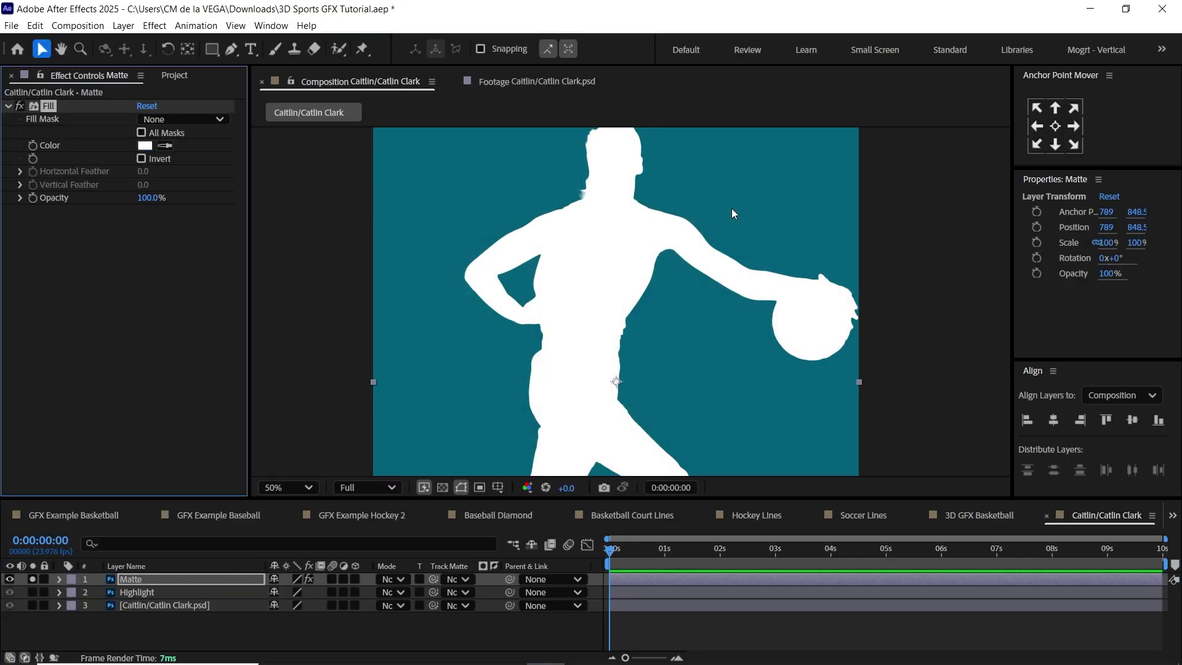
Add Fast Box Blur to the Matte layer with a Blur Radius of 15
{"action": "key", "text": "ctrl+space"}
{"action": "type", "text": "fast"}
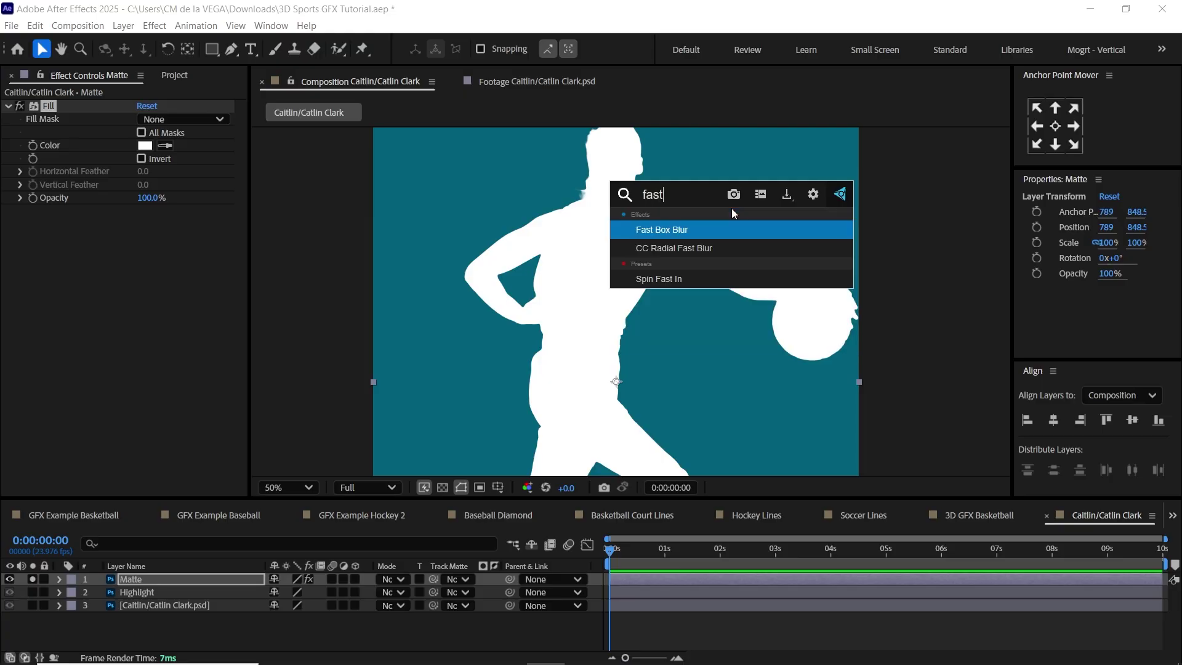
{"action": "key", "text": "Return"}
{"action": "left_click", "coordinate": [143, 224]}
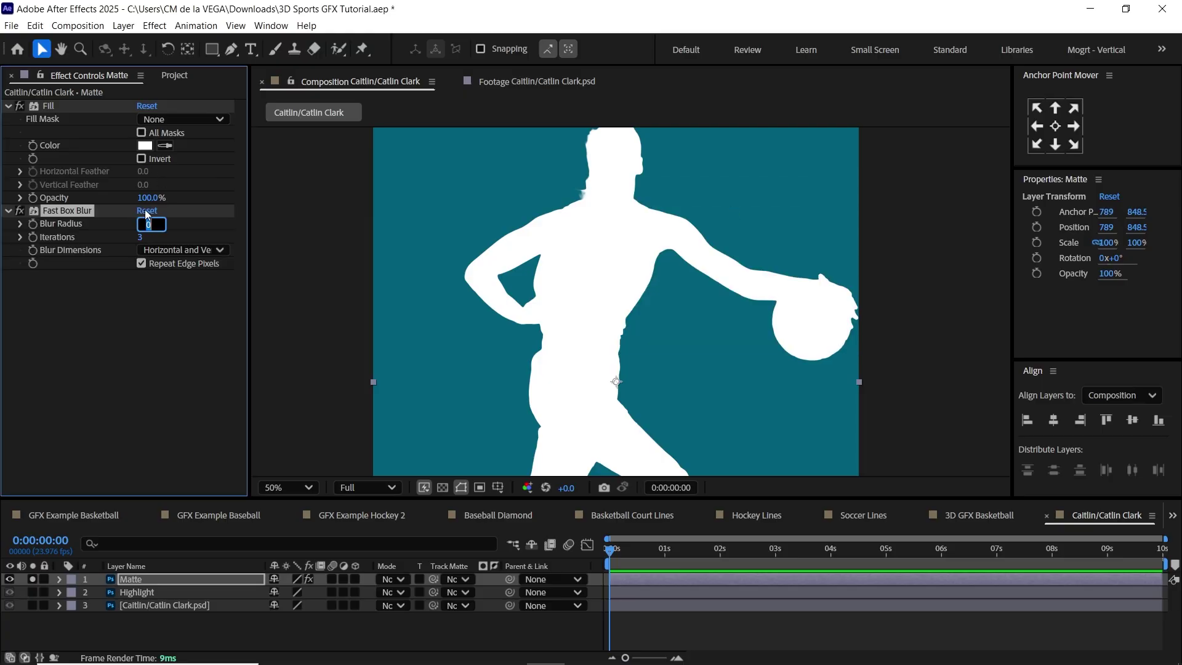
{"action": "type", "text": "15"}
{"action": "key", "text": "Return"}
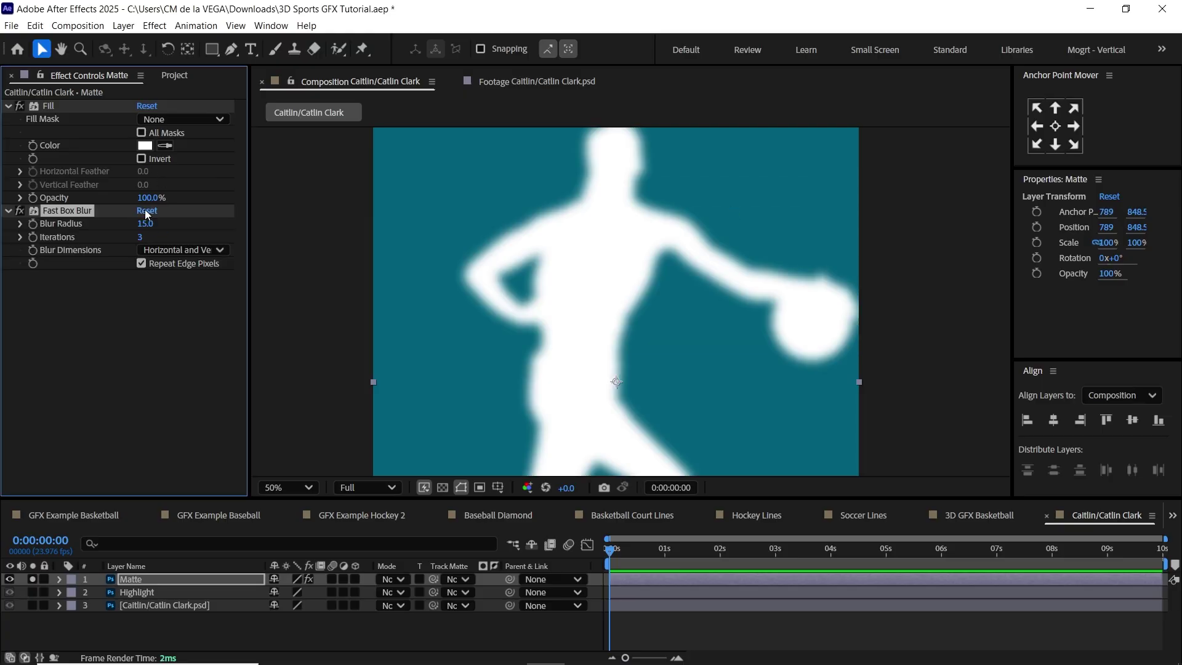
Solo the Highlight layer instead of Matte and apply a Fill effect to it
{"action": "left_click", "coordinate": [151, 594]}
{"action": "left_click", "coordinate": [33, 580]}
{"action": "left_click", "coordinate": [33, 593]}
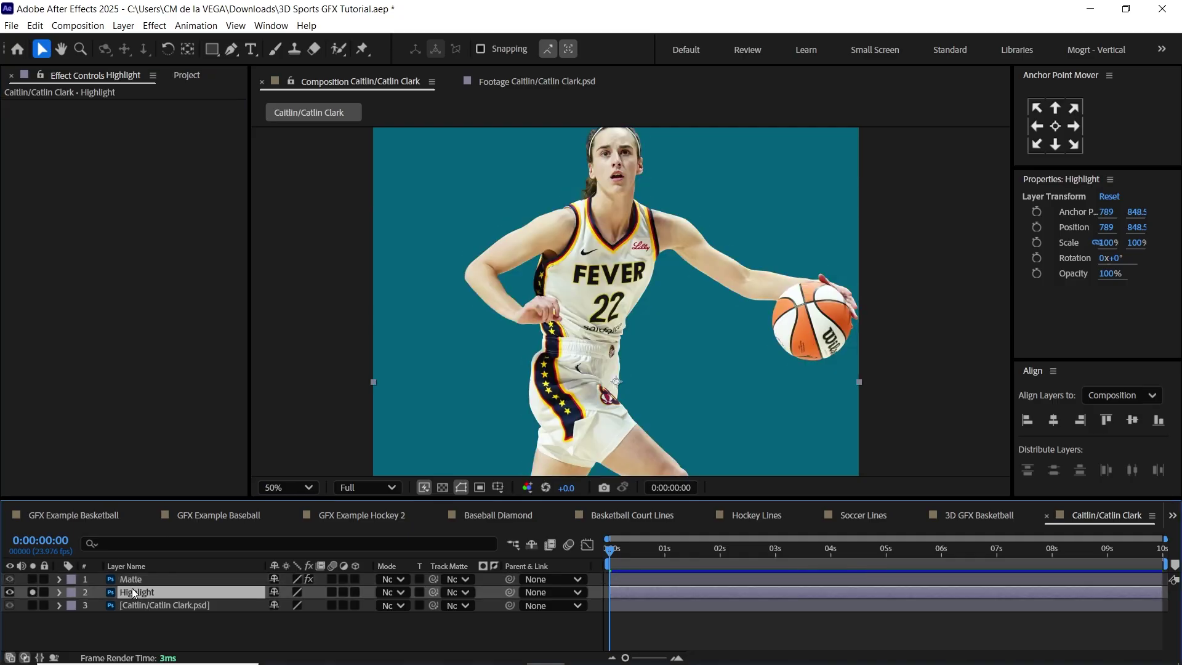
{"action": "key", "text": "ctrl+space"}
{"action": "type", "text": "tint"}
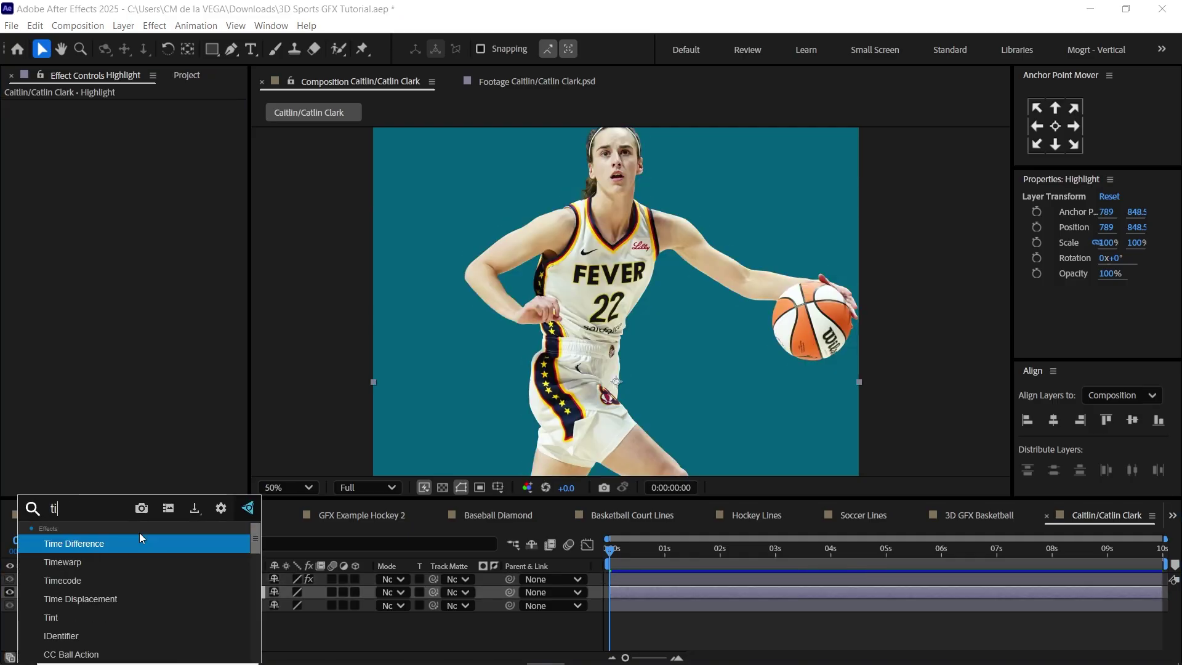
{"action": "key", "text": "BackSpace"}
{"action": "key", "text": "BackSpace"}
{"action": "key", "text": "BackSpace"}
{"action": "key", "text": "BackSpace"}
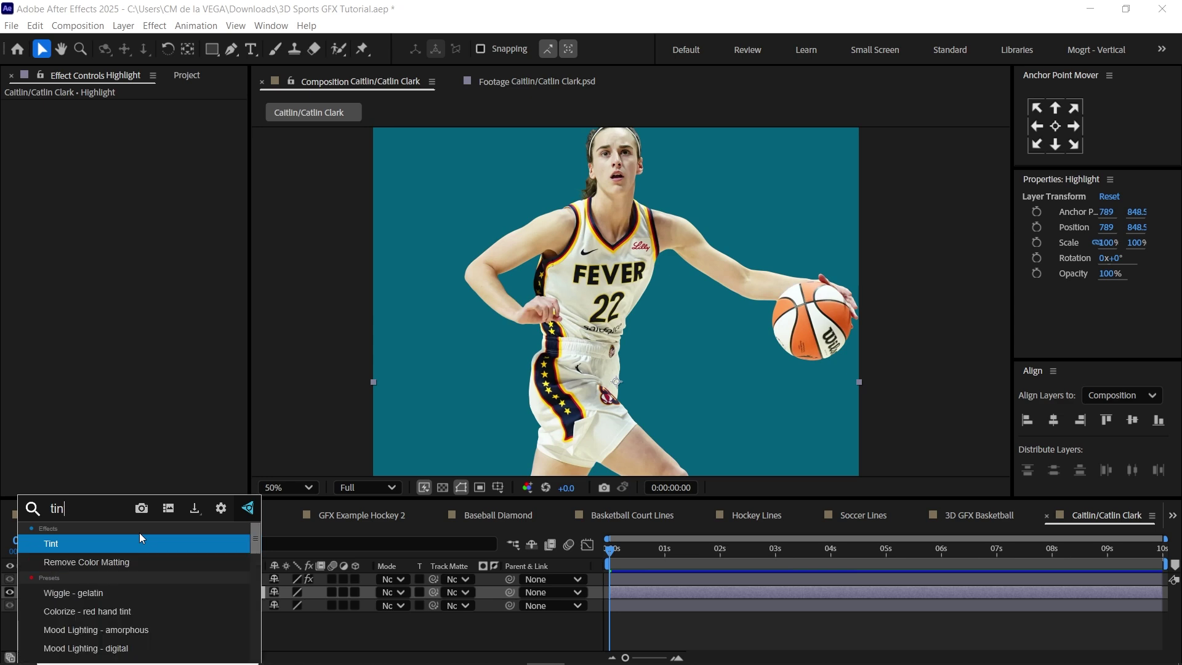
{"action": "type", "text": "fill"}
{"action": "key", "text": "Return"}
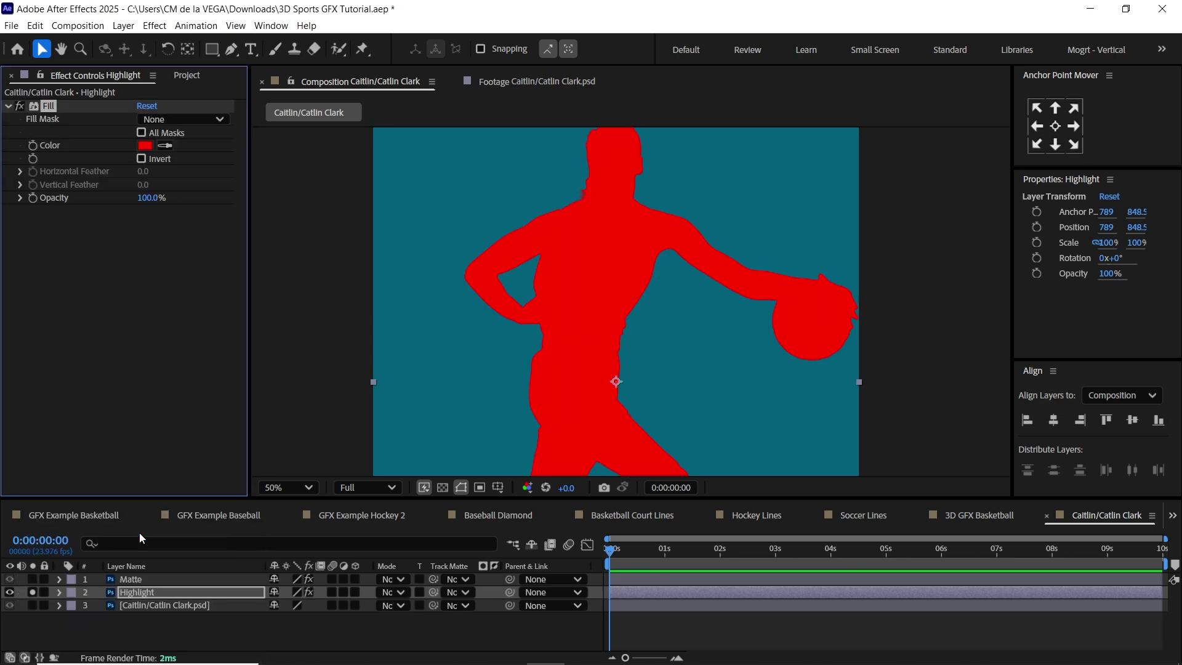
Look up the Basketball Court Lines 3D layer's stroke color hex code in the 3D GFX Basketball composition
{"action": "left_click", "coordinate": [939, 516]}
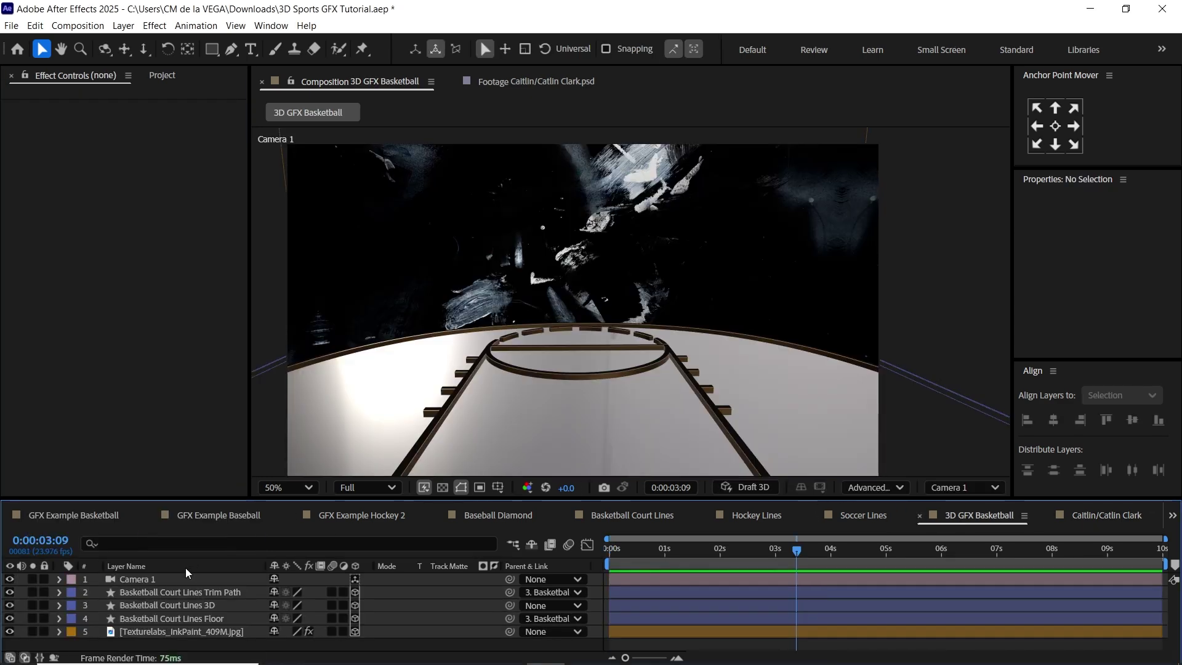
{"action": "left_click", "coordinate": [199, 593]}
{"action": "key", "text": "ctrl+Down"}
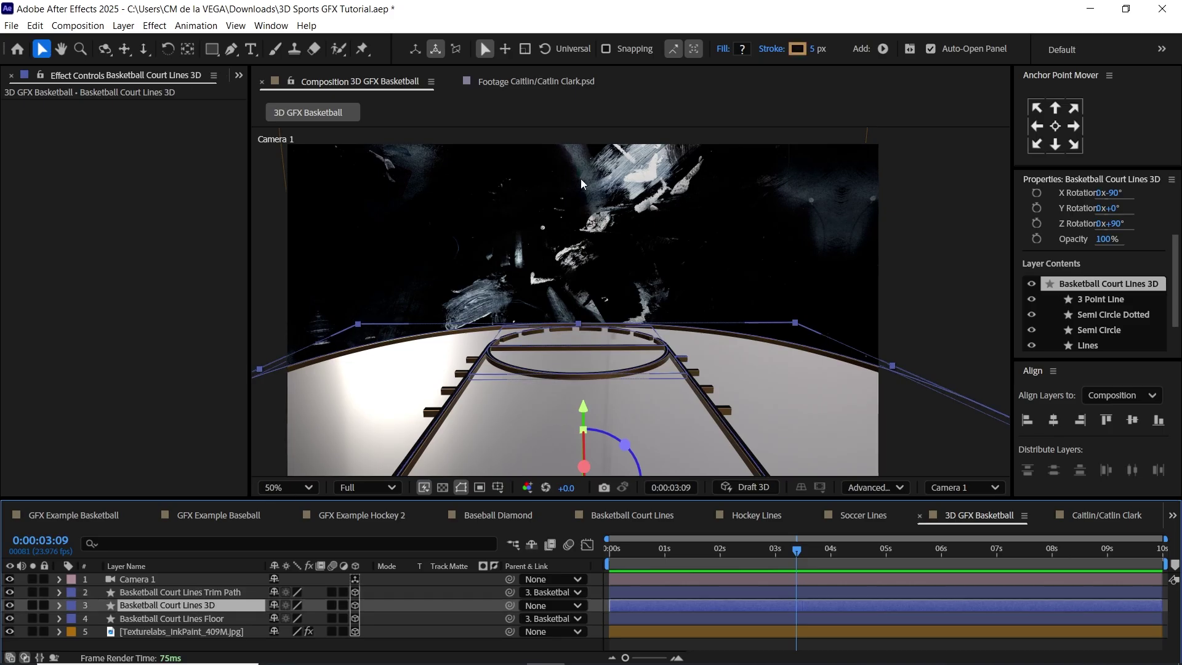
{"action": "left_click", "coordinate": [798, 49]}
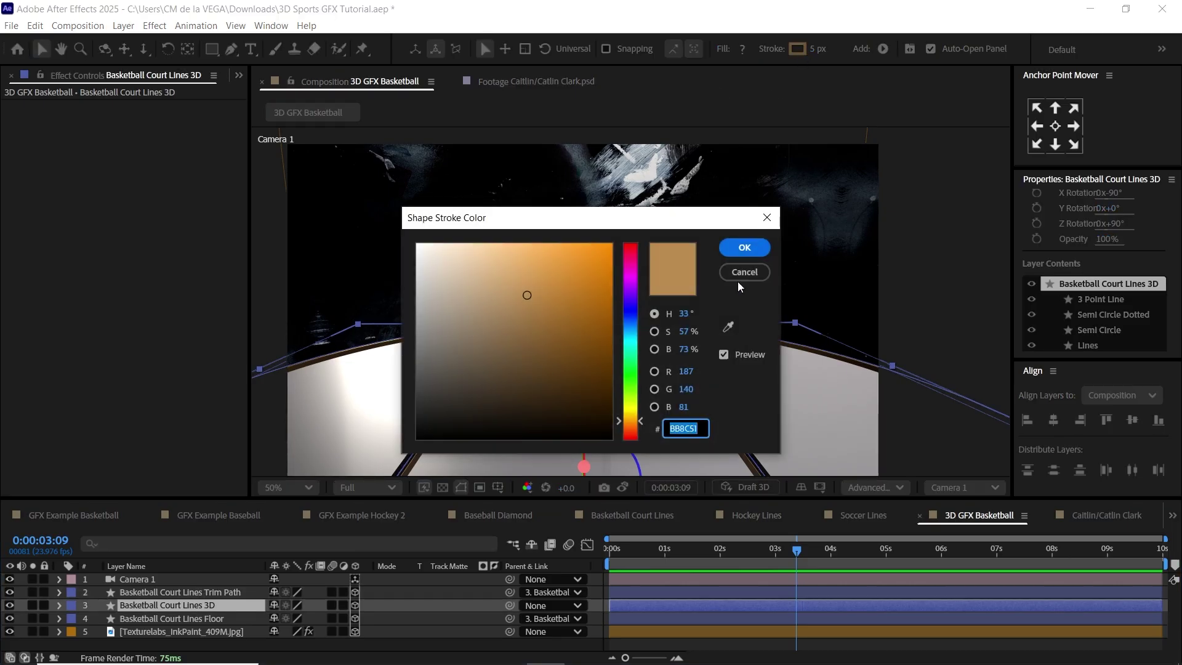
{"action": "left_click", "coordinate": [747, 272]}
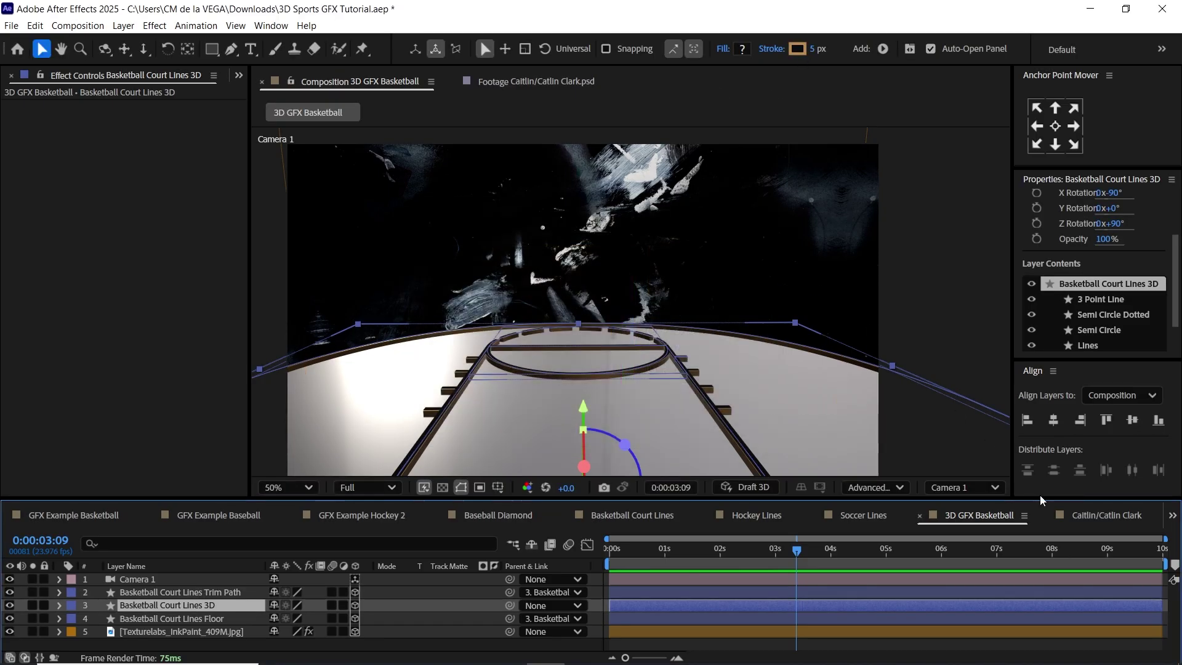
Set the Highlight layer's Fill color to BB8C51 in the Caitlin/Catlin Clark composition
{"action": "left_click", "coordinate": [1096, 513]}
{"action": "left_click", "coordinate": [146, 149]}
{"action": "type", "text": "BB8C51"}
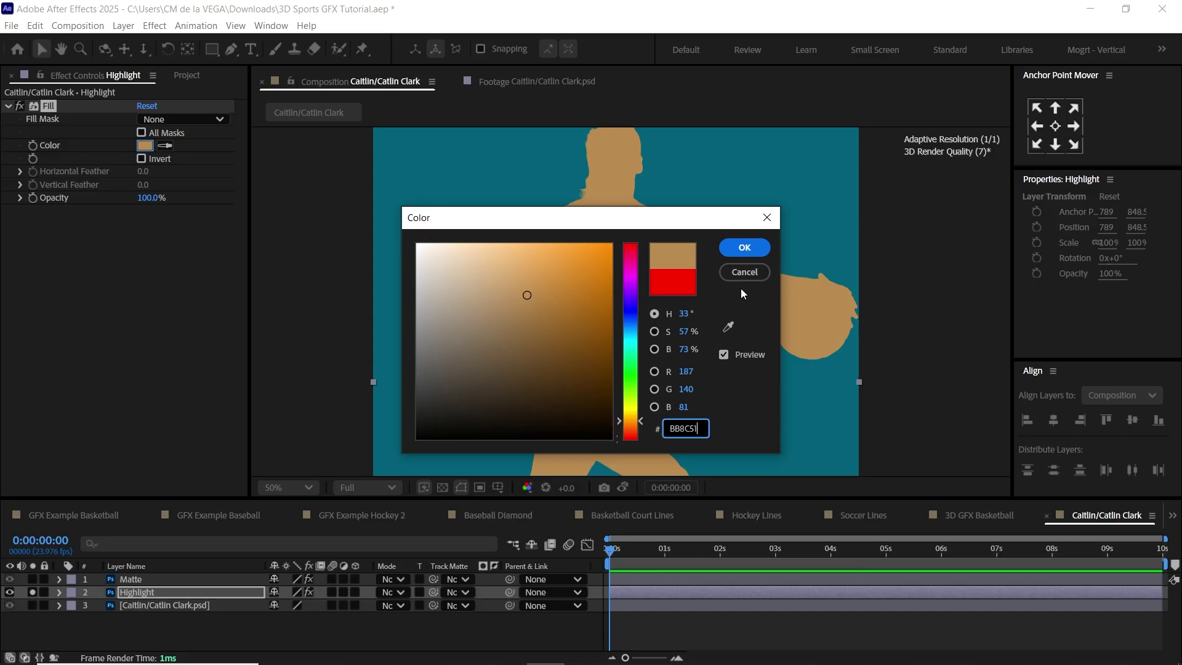
{"action": "left_click", "coordinate": [744, 248]}
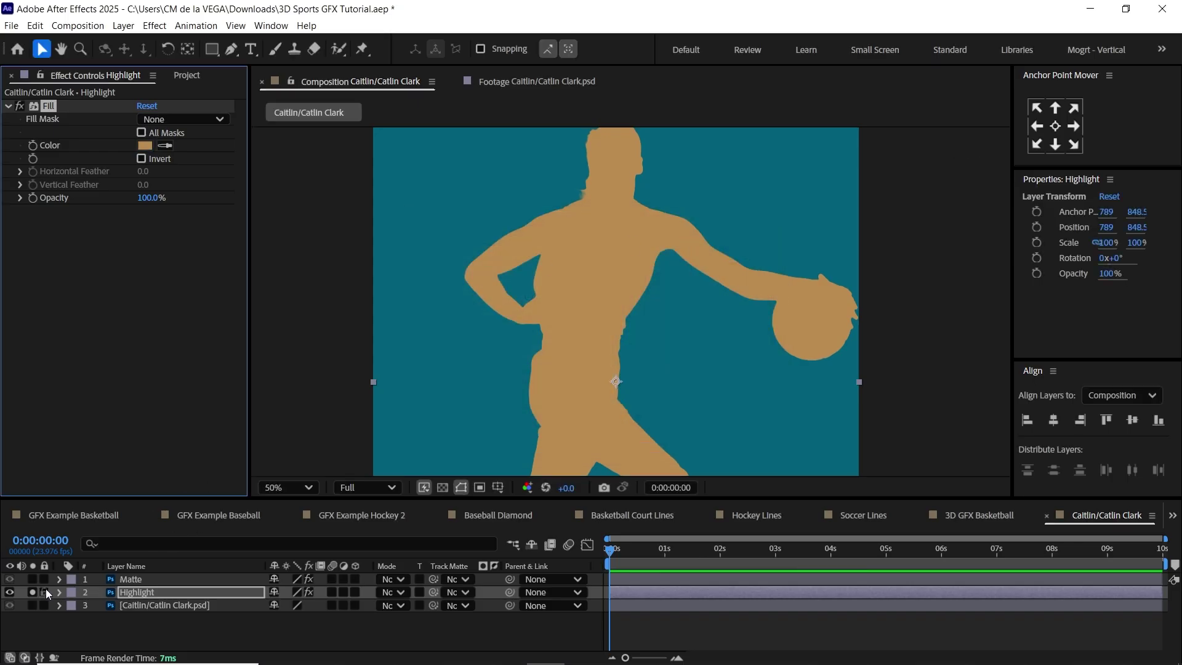
Use the Matte layer as an inverted luma track matte for the Highlight layer
{"action": "left_click", "coordinate": [32, 579]}
{"action": "left_click", "coordinate": [138, 593]}
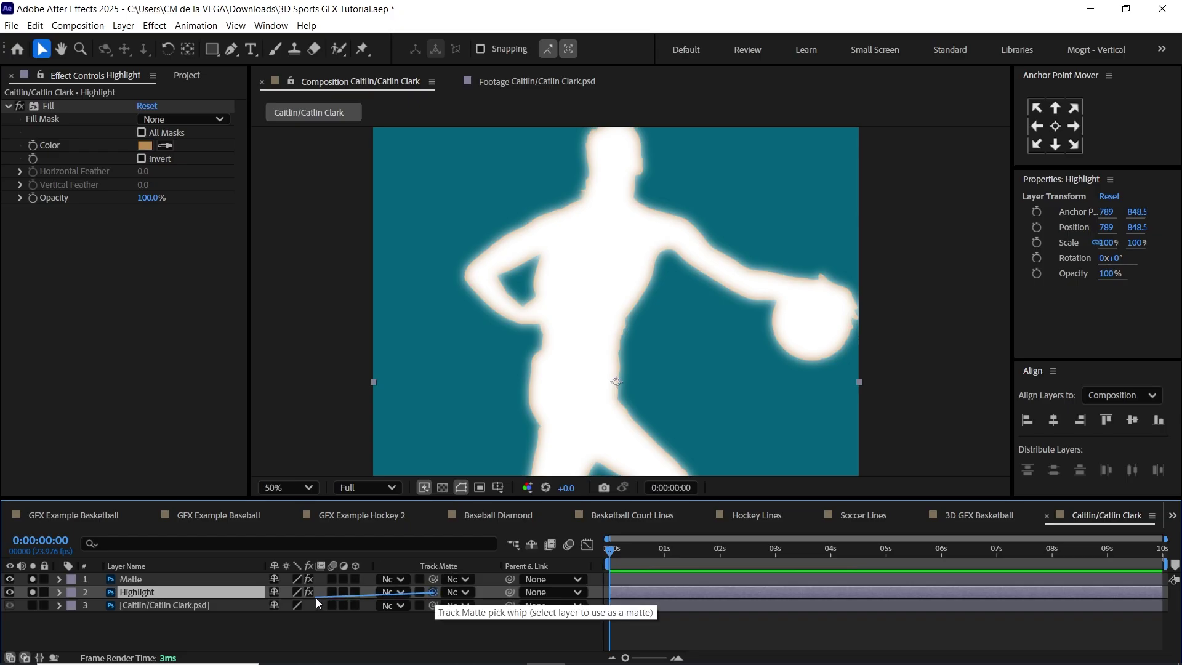
{"action": "left_click_drag", "start_coordinate": [316, 597], "coordinate": [168, 582]}
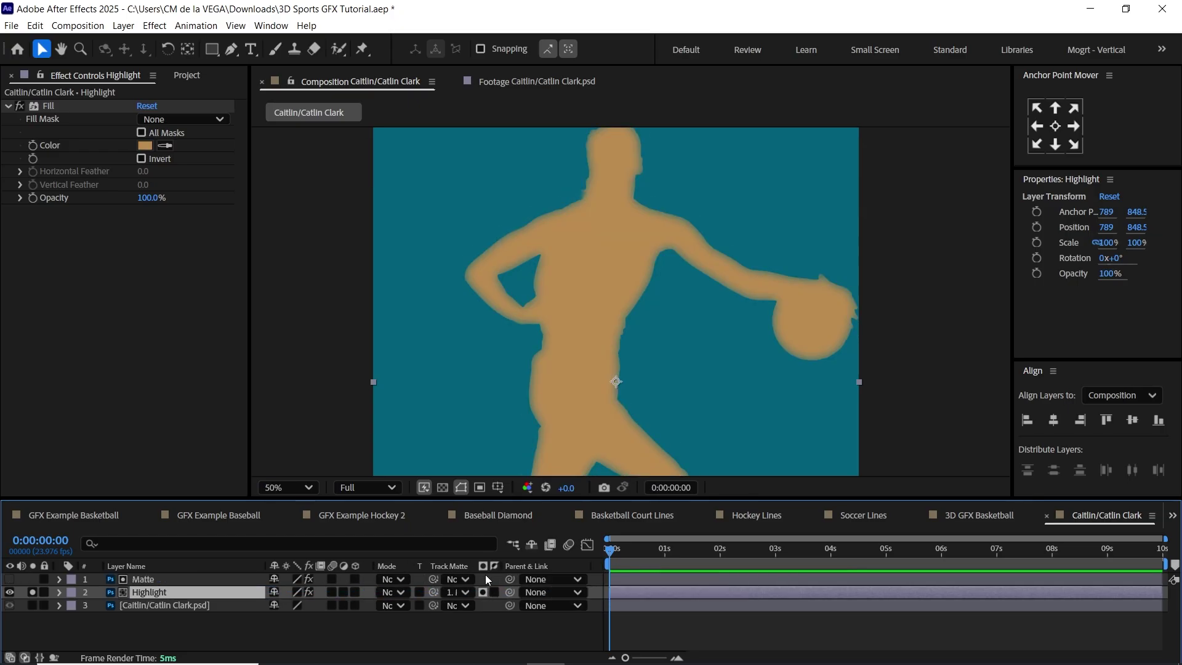
{"action": "left_click", "coordinate": [485, 592]}
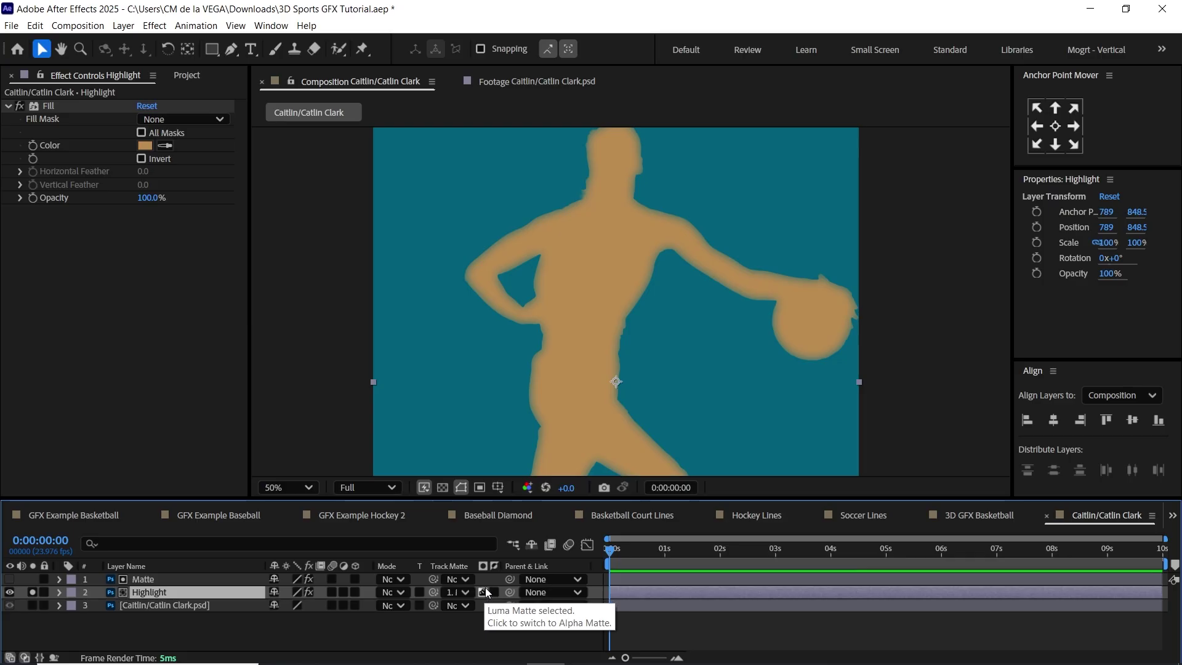
{"action": "left_click", "coordinate": [495, 592]}
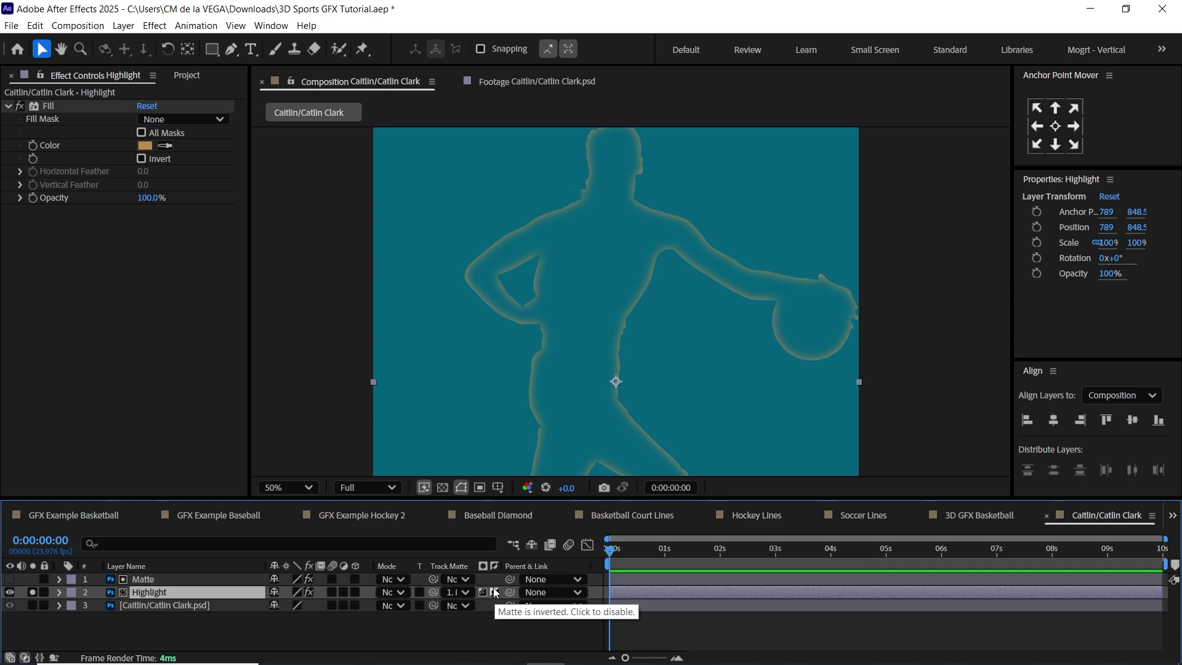
Set the composition's background color to black and check the highlight against the transparency grid
{"action": "key", "text": "ctrl+k"}
{"action": "left_click", "coordinate": [487, 472]}
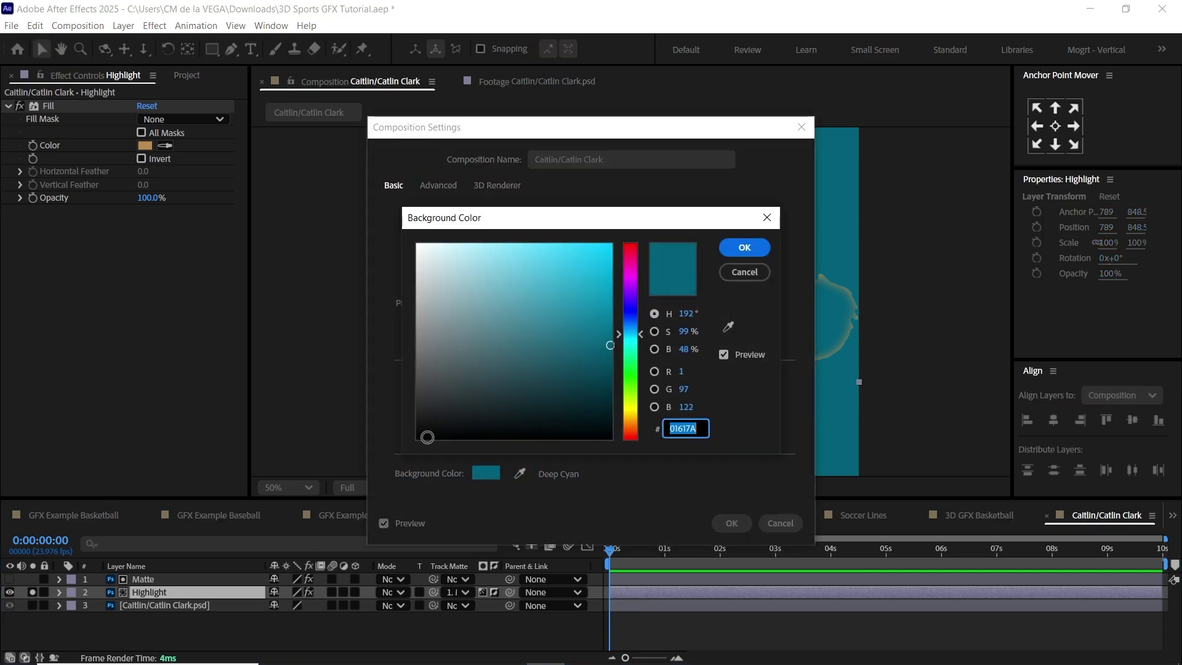
{"action": "left_click", "coordinate": [423, 441]}
{"action": "left_click", "coordinate": [743, 247]}
{"action": "left_click", "coordinate": [732, 522]}
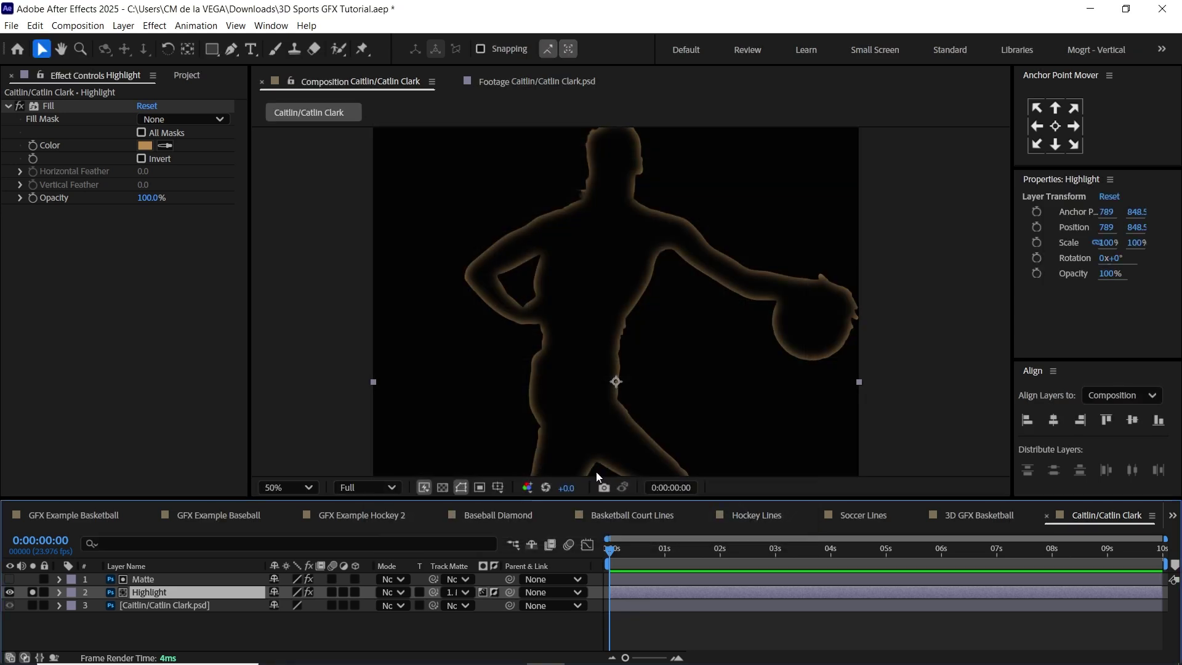
{"action": "left_click", "coordinate": [442, 487]}
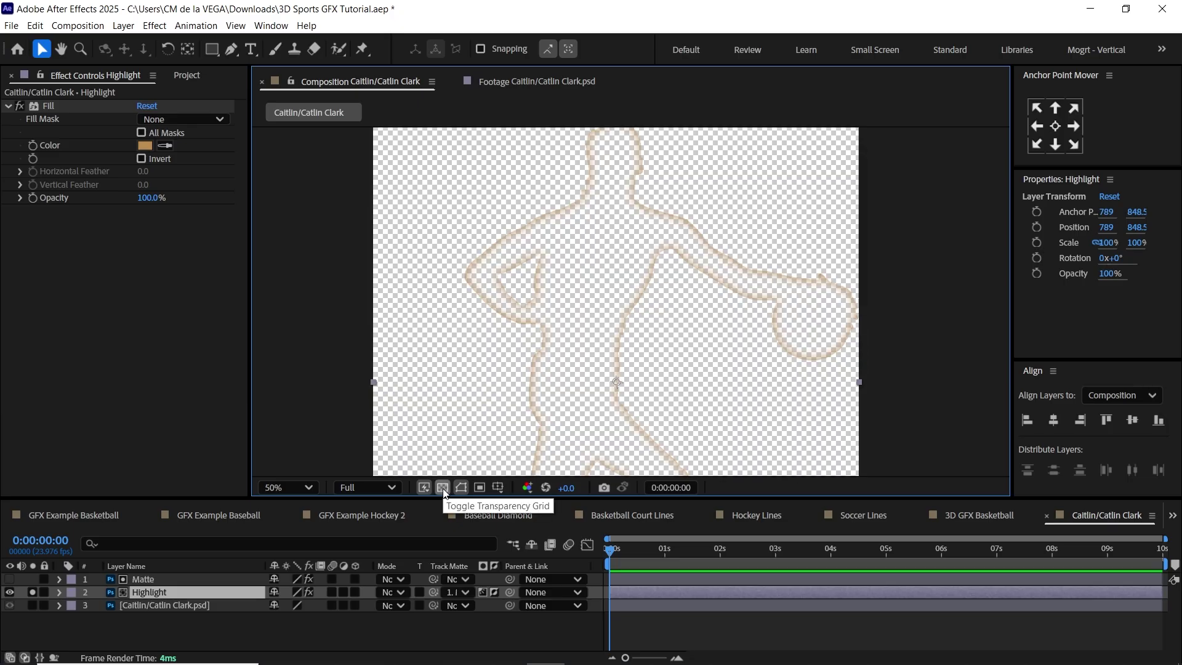
{"action": "left_click", "coordinate": [443, 487]}
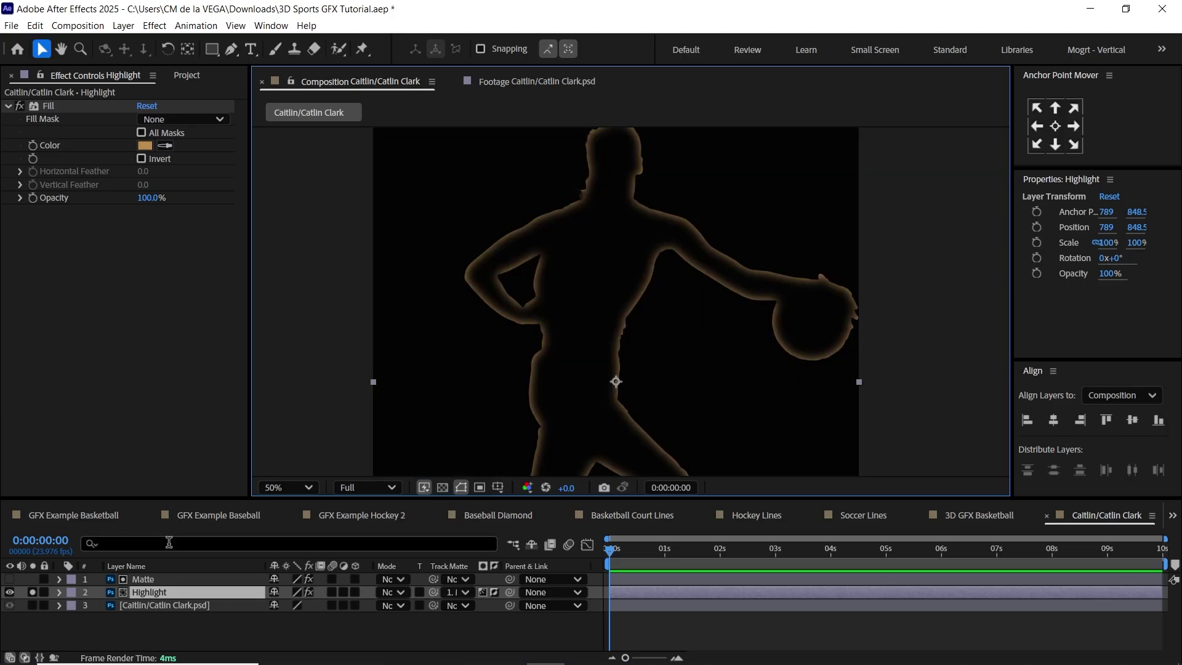
Reduce the Matte layer's Fast Box Blur radius to about 13 and turn off solo on the Highlight layer
{"action": "left_click", "coordinate": [160, 579]}
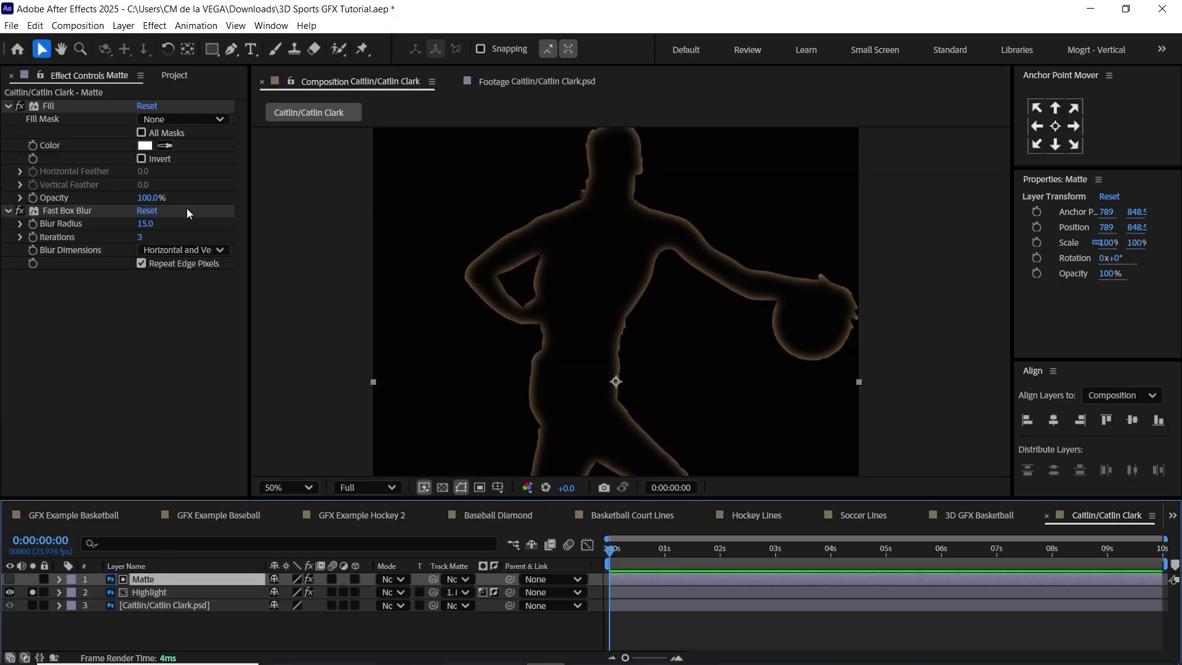
{"action": "mouse_move", "coordinate": [149, 229]}
{"action": "left_mouse_down"}
{"action": "mouse_move", "coordinate": [164, 223]}
{"action": "mouse_move", "coordinate": [145, 224]}
{"action": "left_mouse_up"}
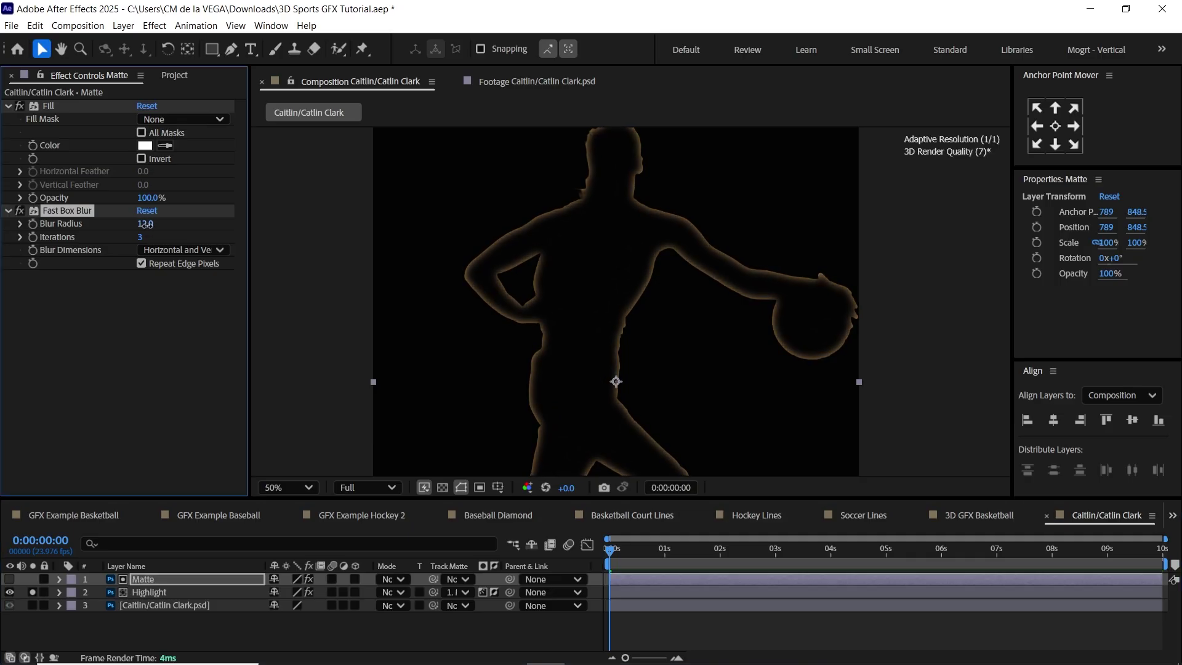
{"action": "left_click", "coordinate": [153, 592]}
{"action": "left_click", "coordinate": [34, 591]}
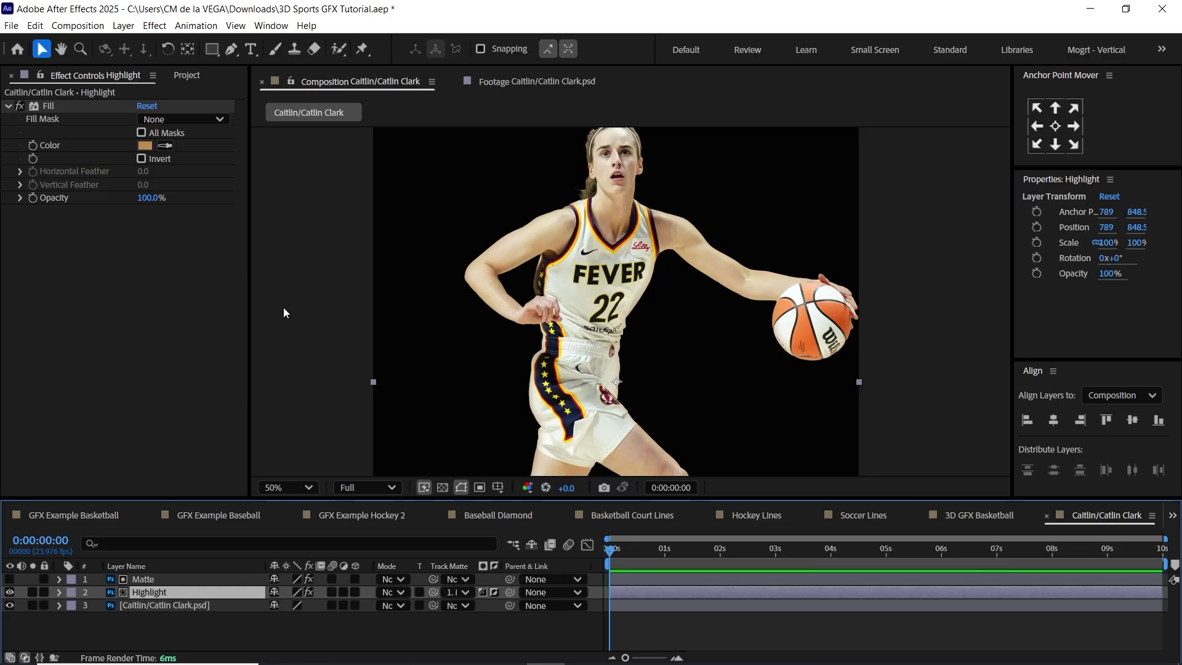
Apply Levels to the Highlight layer with Input White at 200 and set the layer's blending mode to Add
{"action": "key", "text": "ctrl+space"}
{"action": "type", "text": "leve"}
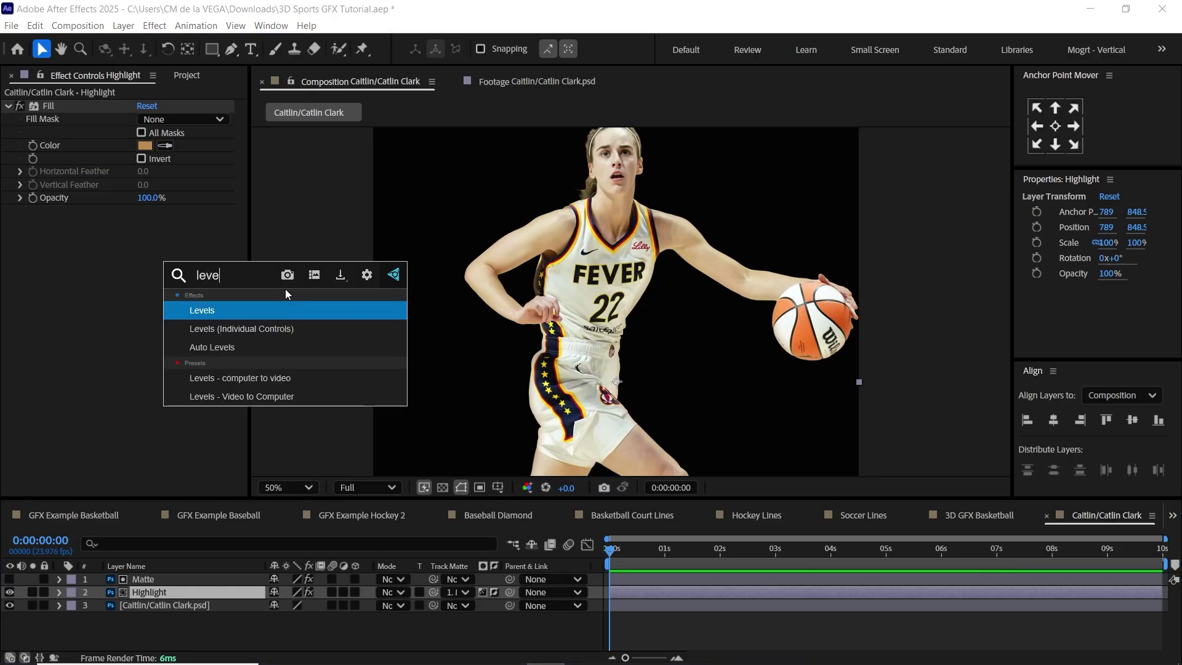
{"action": "key", "text": "Return"}
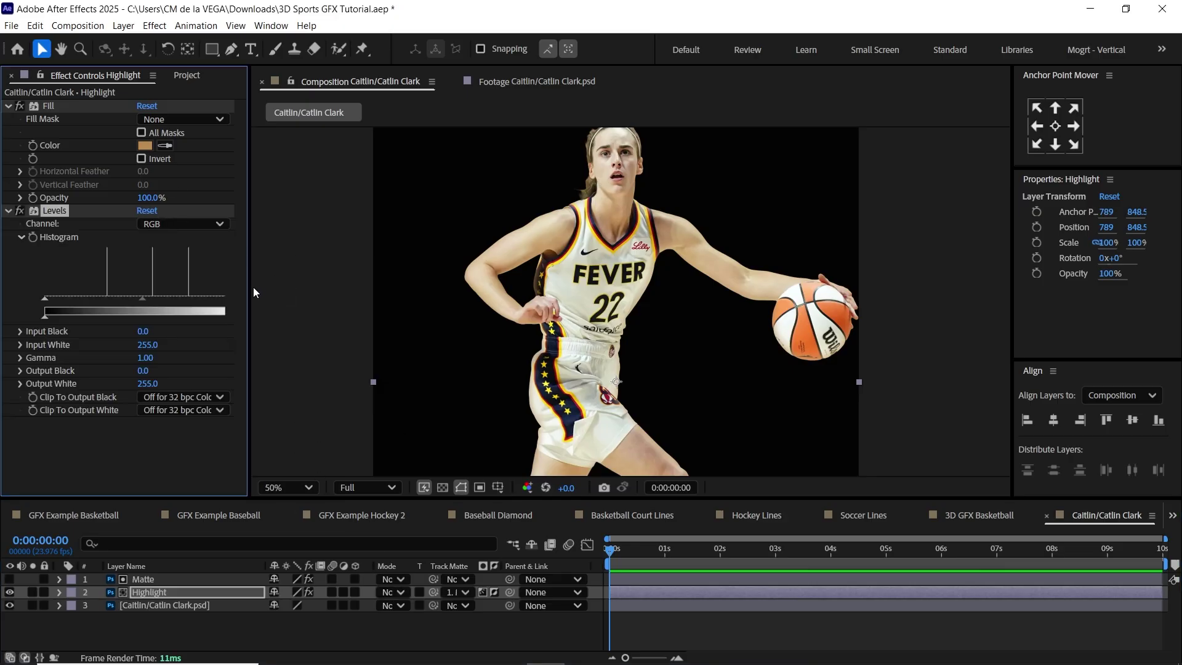
{"action": "mouse_move", "coordinate": [47, 298]}
{"action": "left_mouse_down"}
{"action": "mouse_move", "coordinate": [96, 296]}
{"action": "mouse_move", "coordinate": [43, 300]}
{"action": "left_mouse_up"}
{"action": "left_click_drag", "start_coordinate": [250, 277], "coordinate": [198, 299]}
{"action": "left_click", "coordinate": [398, 593]}
{"action": "left_click", "coordinate": [449, 154]}
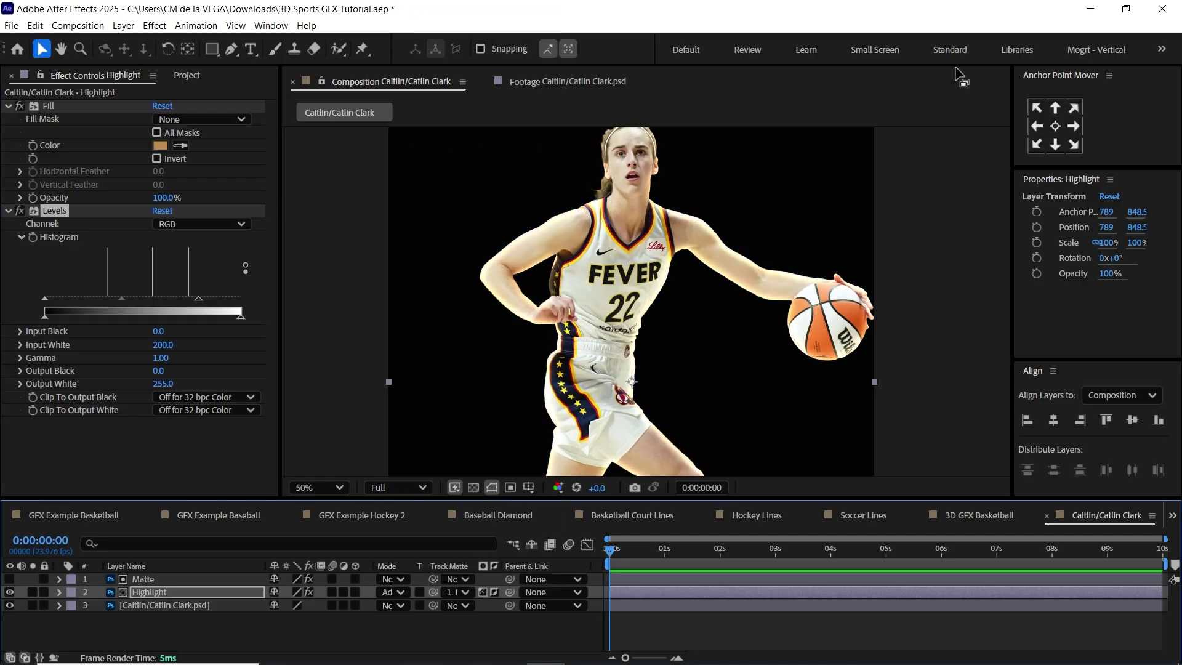
Compare the player cutout with the Highlight layer hidden and shown
{"action": "left_click", "coordinate": [10, 593]}
{"action": "left_click", "coordinate": [9, 592]}
{"action": "left_click", "coordinate": [9, 593]}
{"action": "left_click", "coordinate": [9, 592]}
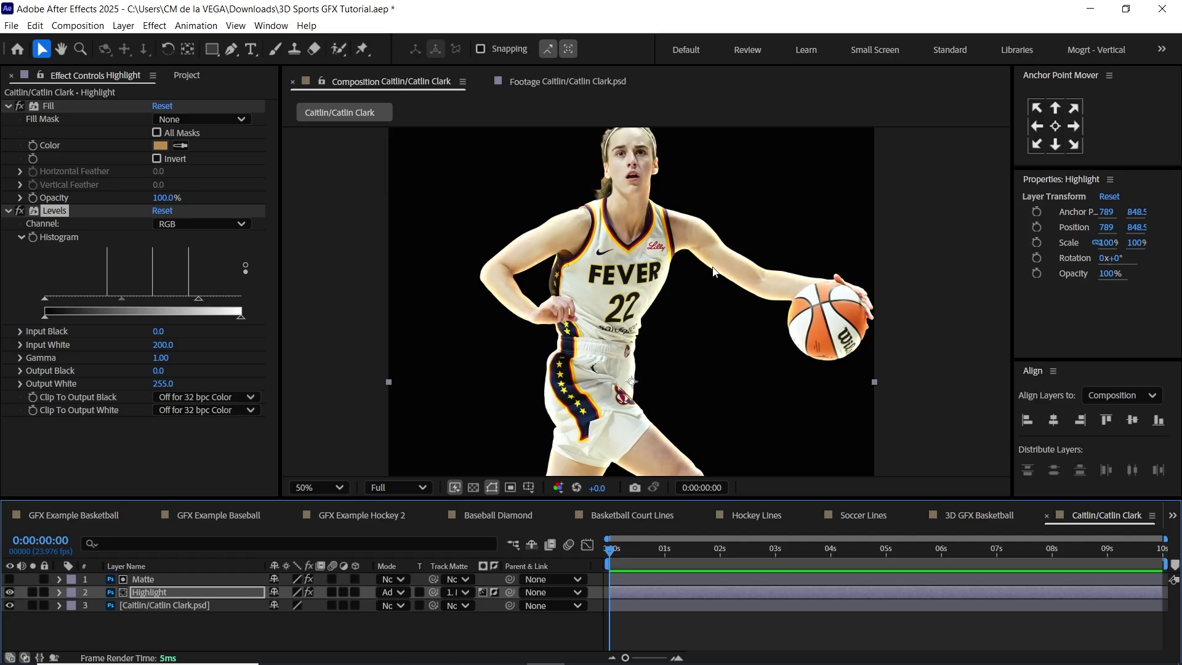
{"action": "key", "text": "space"}
{"action": "left_click_drag", "start_coordinate": [693, 403], "coordinate": [701, 434]}
{"action": "mouse_move", "coordinate": [686, 292]}
{"action": "left_mouse_down"}
{"action": "mouse_move", "coordinate": [693, 315]}
{"action": "mouse_move", "coordinate": [686, 285]}
{"action": "left_mouse_up"}
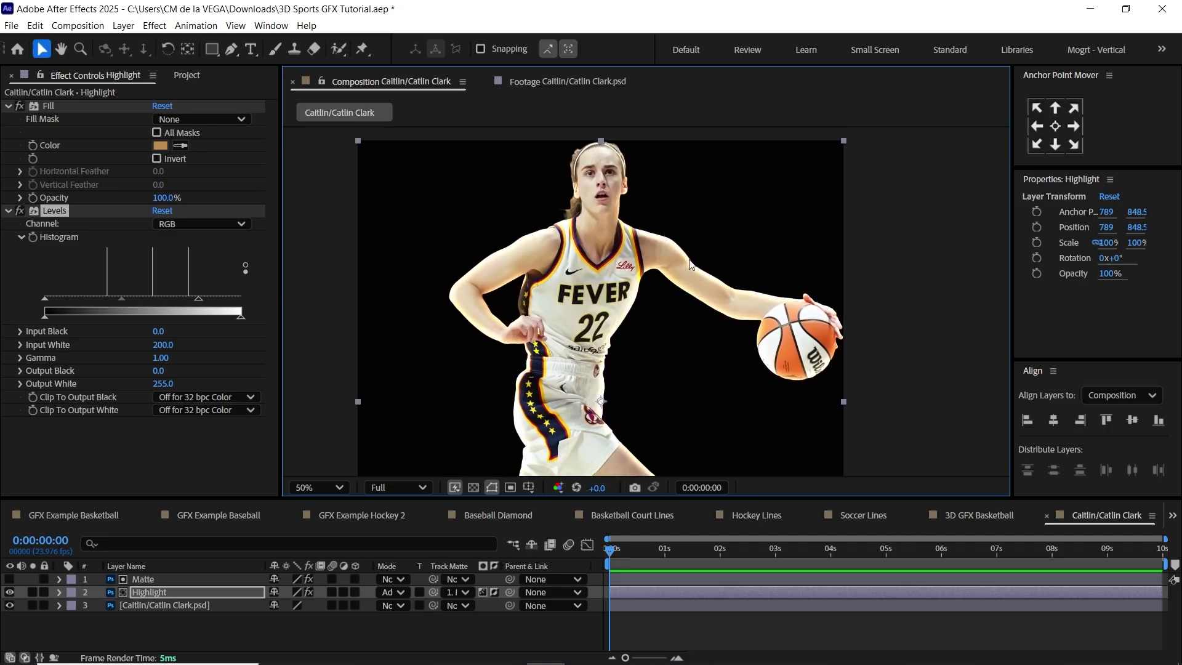
Try a Tint effect in place of the disabled Fill on the Highlight layer, and remove it
{"action": "left_click", "coordinate": [50, 106]}
{"action": "left_click", "coordinate": [19, 106]}
{"action": "key", "text": "ctrl+space"}
{"action": "type", "text": "tint"}
{"action": "key", "text": "Return"}
{"action": "left_click_drag", "start_coordinate": [45, 424], "coordinate": [87, 201]}
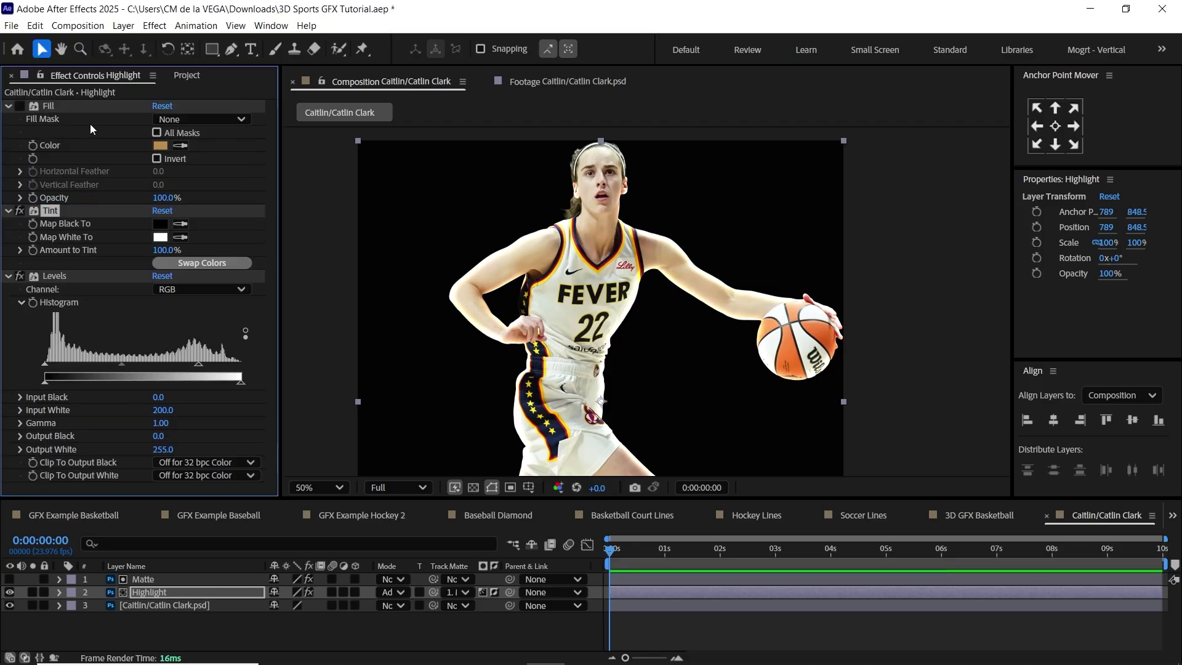
{"action": "key", "text": "Delete"}
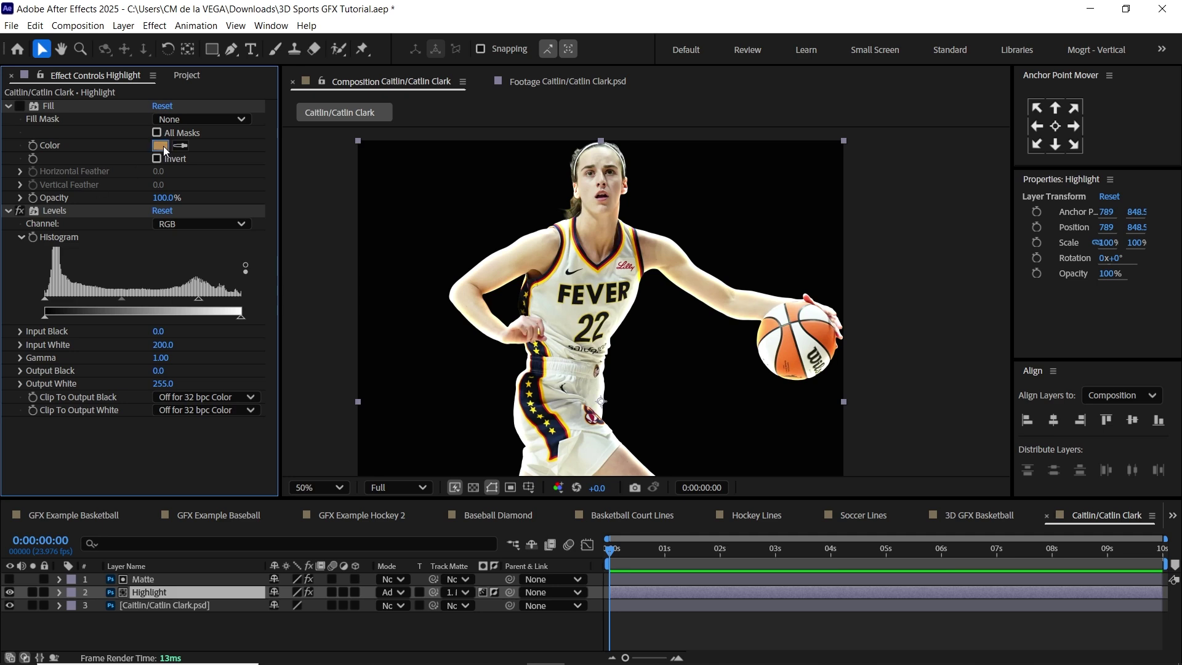
Try a magenta Fill color on the Highlight layer, undo it, and leave the Fill effect enabled
{"action": "left_click", "coordinate": [161, 146]}
{"action": "left_click_drag", "start_coordinate": [614, 215], "coordinate": [881, 297]}
{"action": "left_click_drag", "start_coordinate": [899, 398], "coordinate": [900, 359]}
{"action": "left_click", "coordinate": [858, 338]}
{"action": "left_click", "coordinate": [1012, 328]}
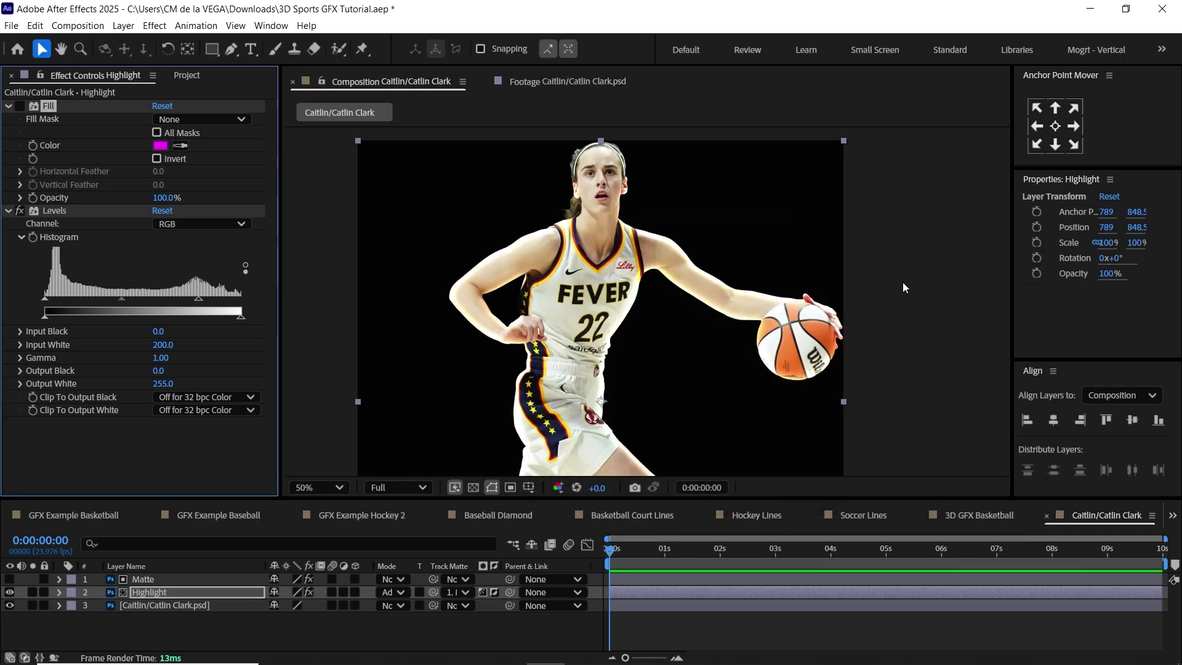
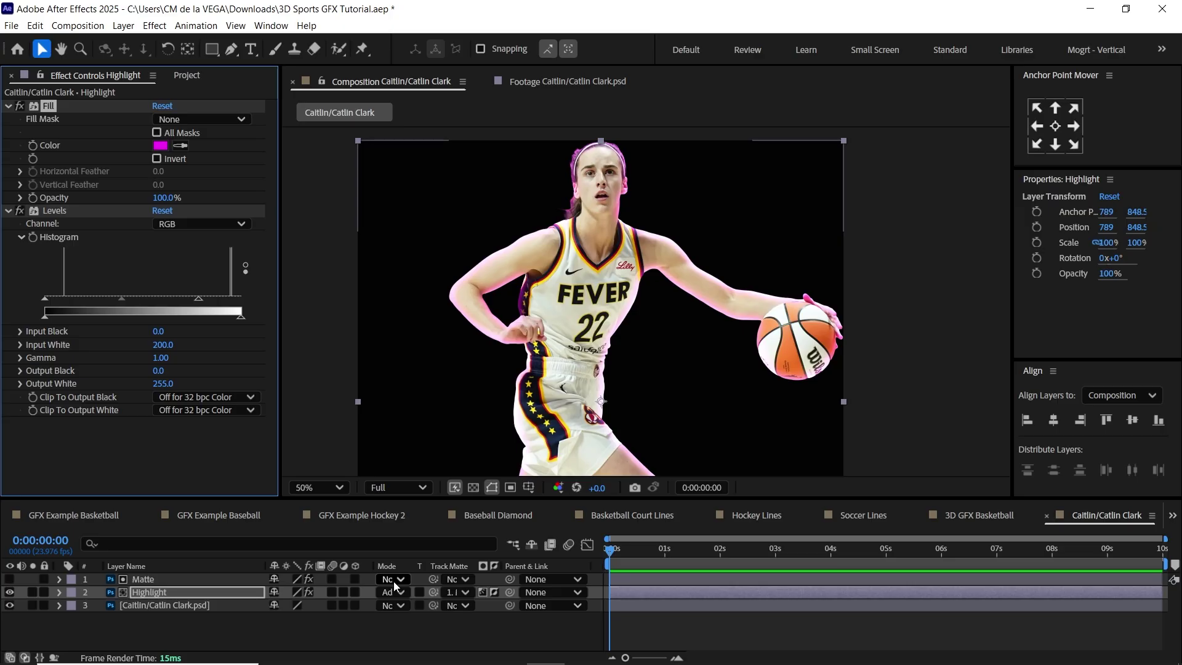
{"action": "key", "text": "ctrl+z"}
{"action": "key", "text": "ctrl+z"}
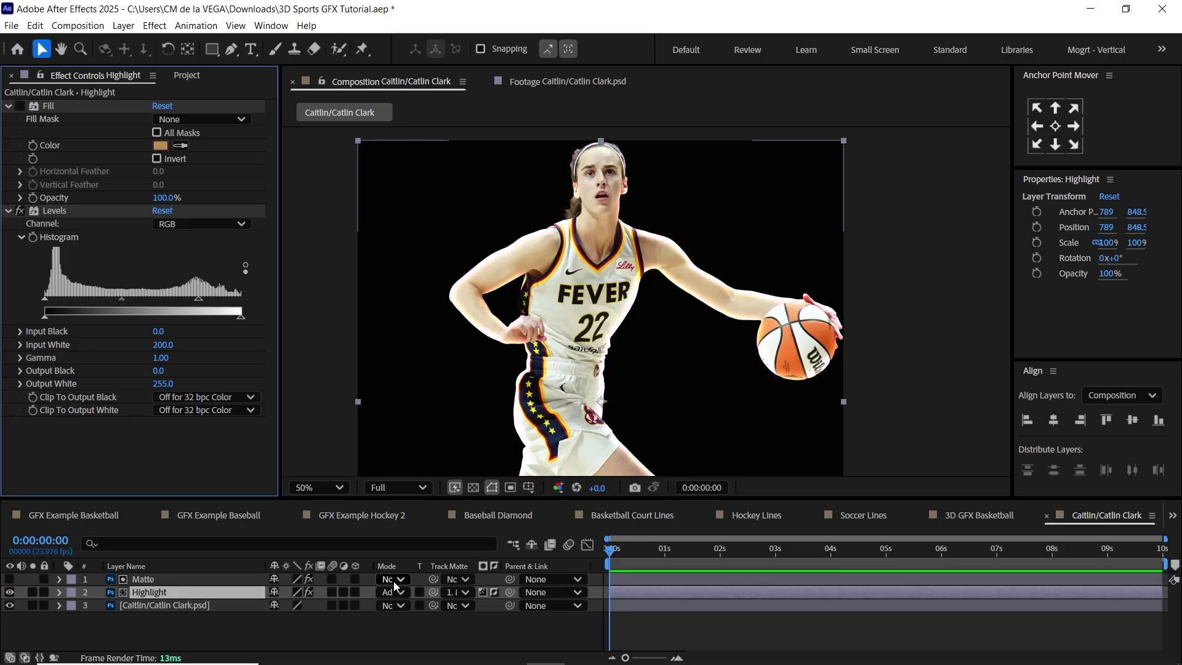
{"action": "left_click", "coordinate": [19, 106]}
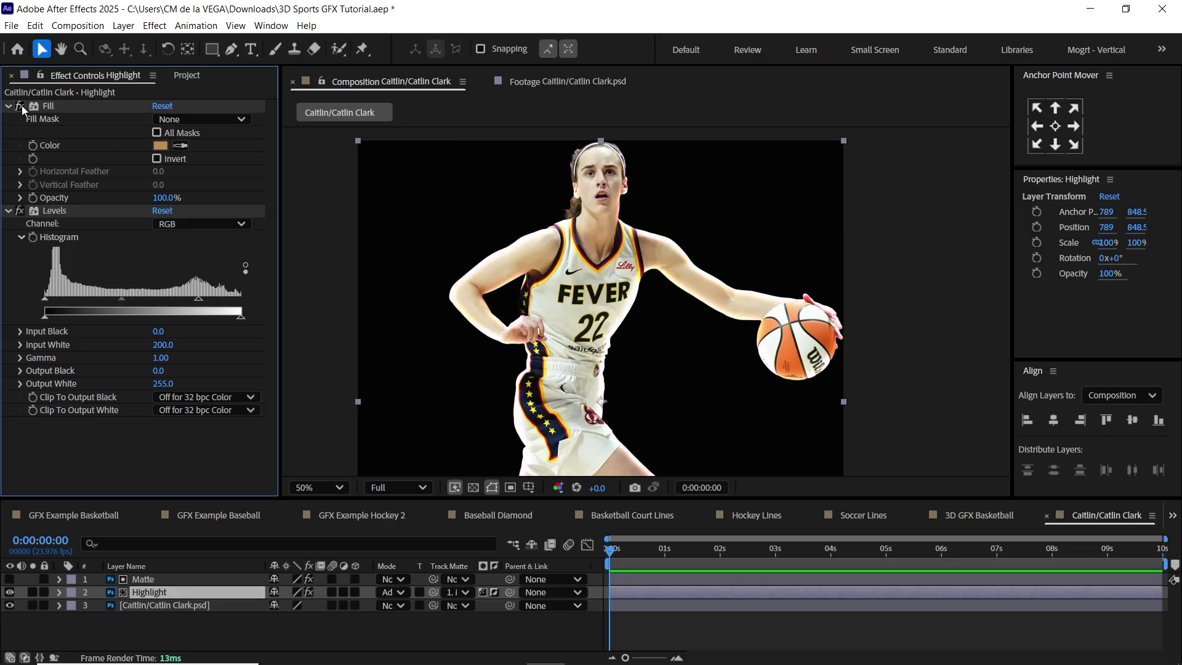
Return to the 3D GFX Basketball composition and rename the Caitlin/Catlin Clark composition in the project as Caitlin Cutout
{"action": "left_click", "coordinate": [1047, 516]}
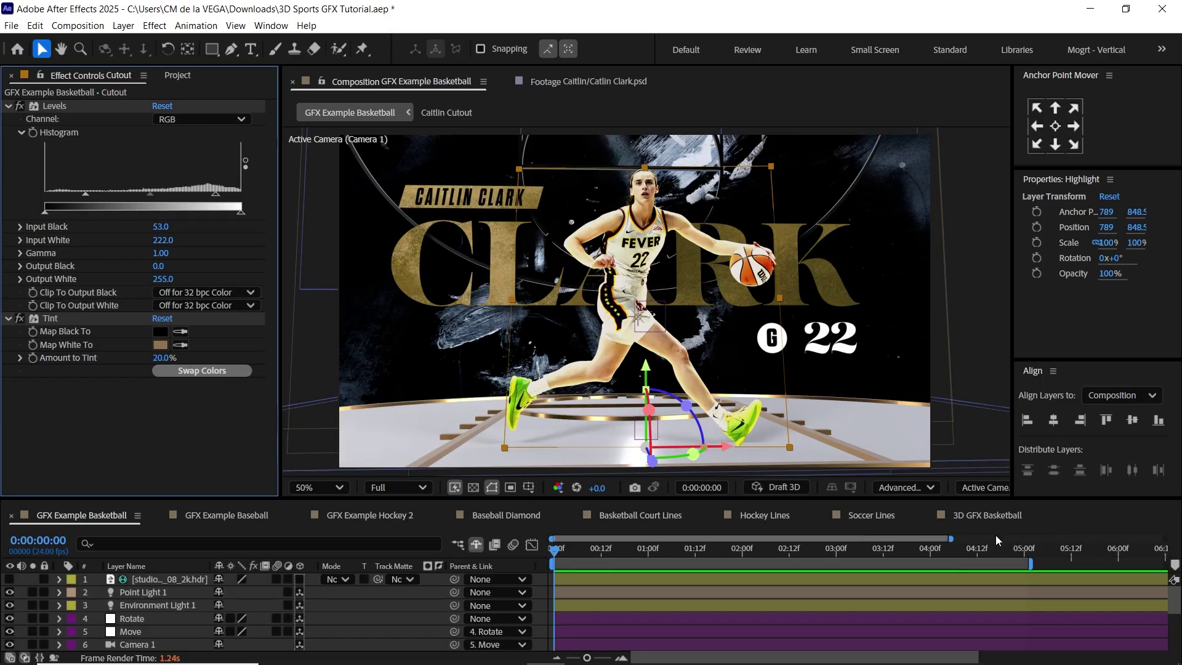
{"action": "left_click", "coordinate": [989, 516]}
{"action": "left_click", "coordinate": [252, 76]}
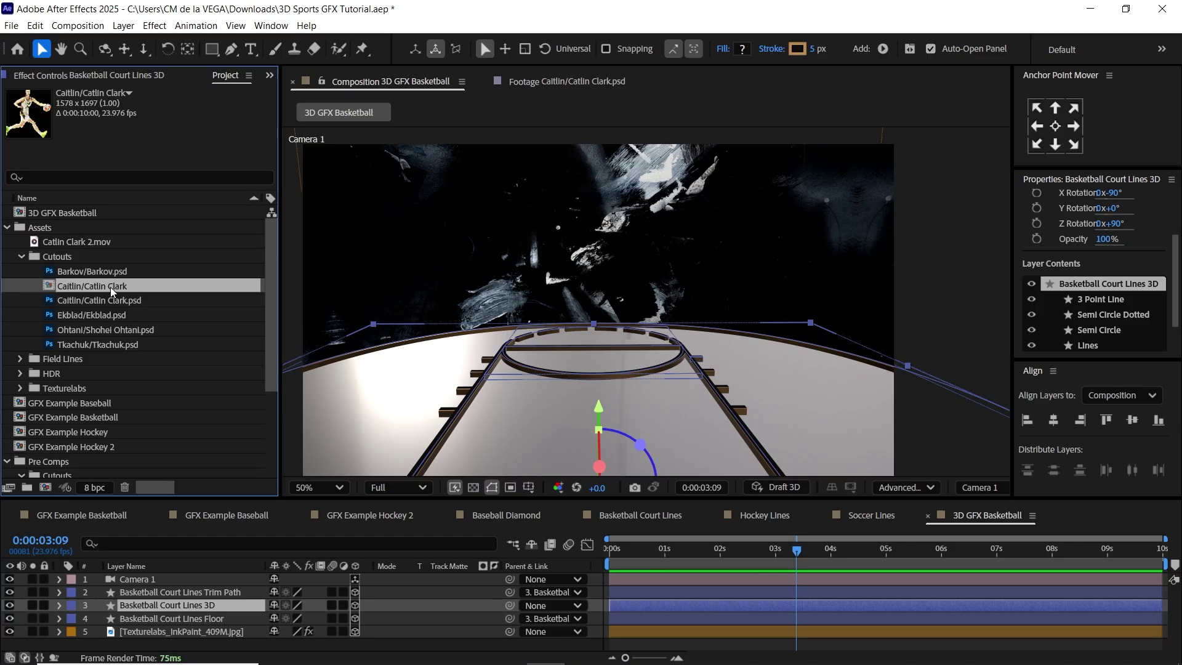
{"action": "key", "text": "Return"}
{"action": "key", "text": "End"}
{"action": "key", "text": "BackSpace"}
{"action": "key", "text": "BackSpace"}
{"action": "key", "text": "BackSpace"}
{"action": "key", "text": "BackSpace"}
{"action": "key", "text": "BackSpace"}
{"action": "key", "text": "BackSpace"}
{"action": "key", "text": "BackSpace"}
{"action": "key", "text": "BackSpace"}
{"action": "key", "text": "BackSpace"}
{"action": "key", "text": "BackSpace"}
{"action": "key", "text": "BackSpace"}
{"action": "key", "text": "BackSpace"}
{"action": "type", "text": "Cutout"}
{"action": "key", "text": "Return"}
Add Caitlin Cutout to the 3D GFX Basketball composition below Camera 1 and scale it to 62%
{"action": "left_click_drag", "start_coordinate": [112, 286], "coordinate": [233, 588]}
{"action": "key", "text": "s"}
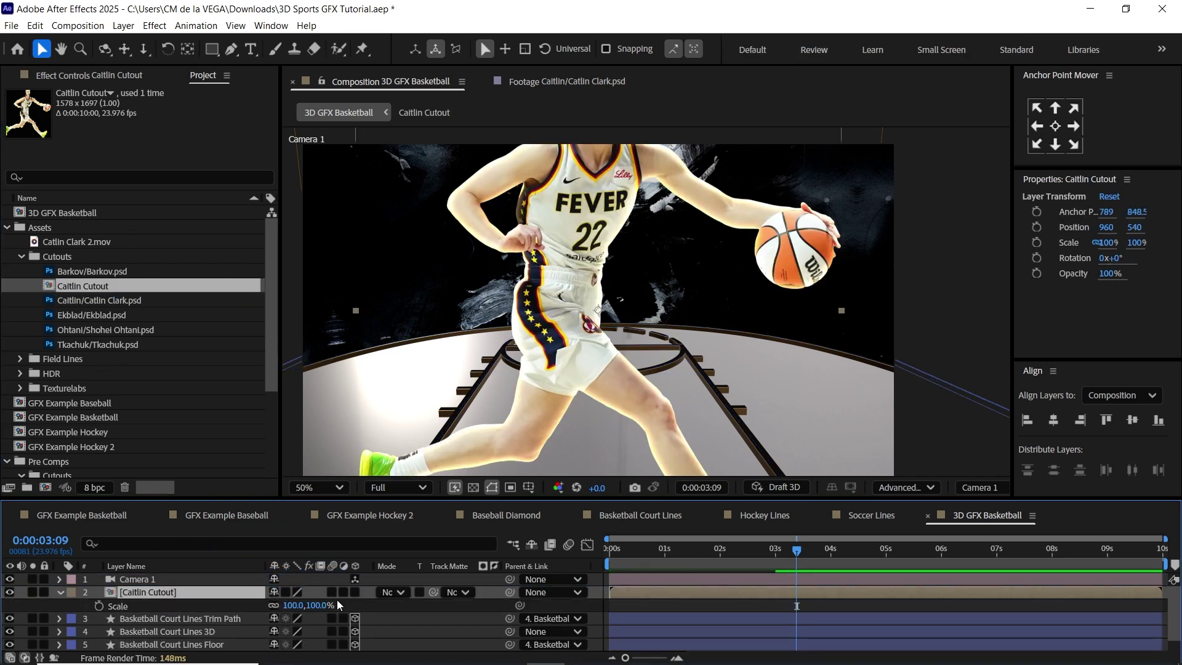
{"action": "left_click_drag", "start_coordinate": [294, 606], "coordinate": [270, 605]}
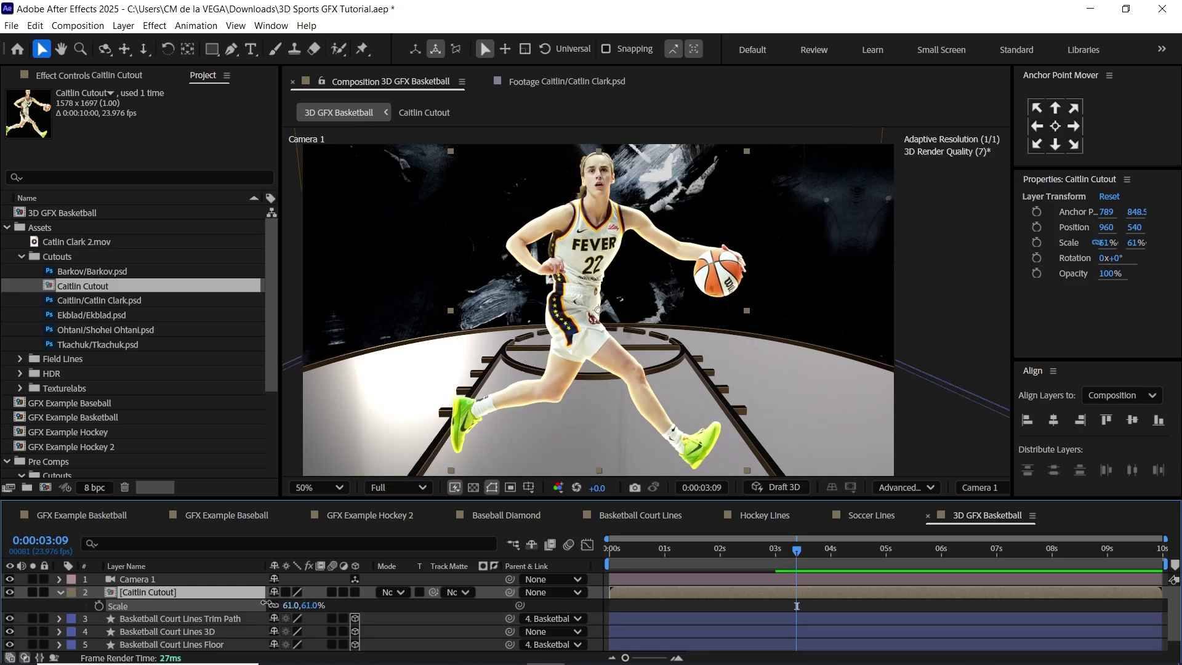
Move the Caitlin Cutout layer's anchor point to its bottom center, at the level of the player's feet
{"action": "left_click_drag", "start_coordinate": [601, 294], "coordinate": [588, 277]}
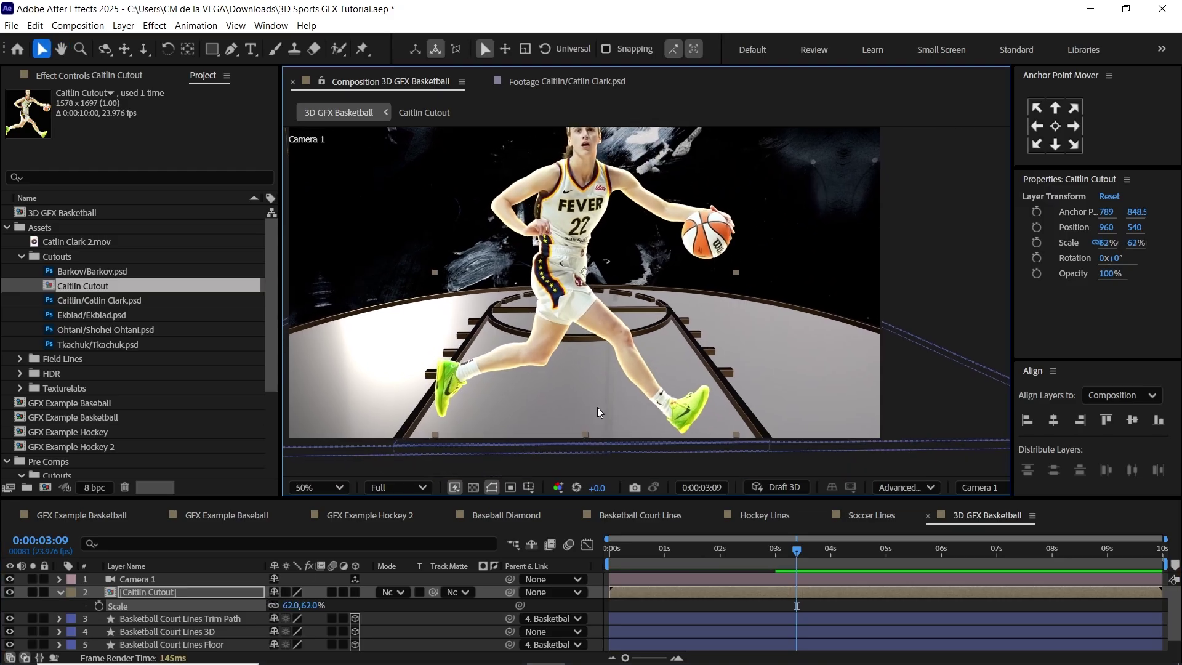
{"action": "left_click", "coordinate": [1057, 146]}
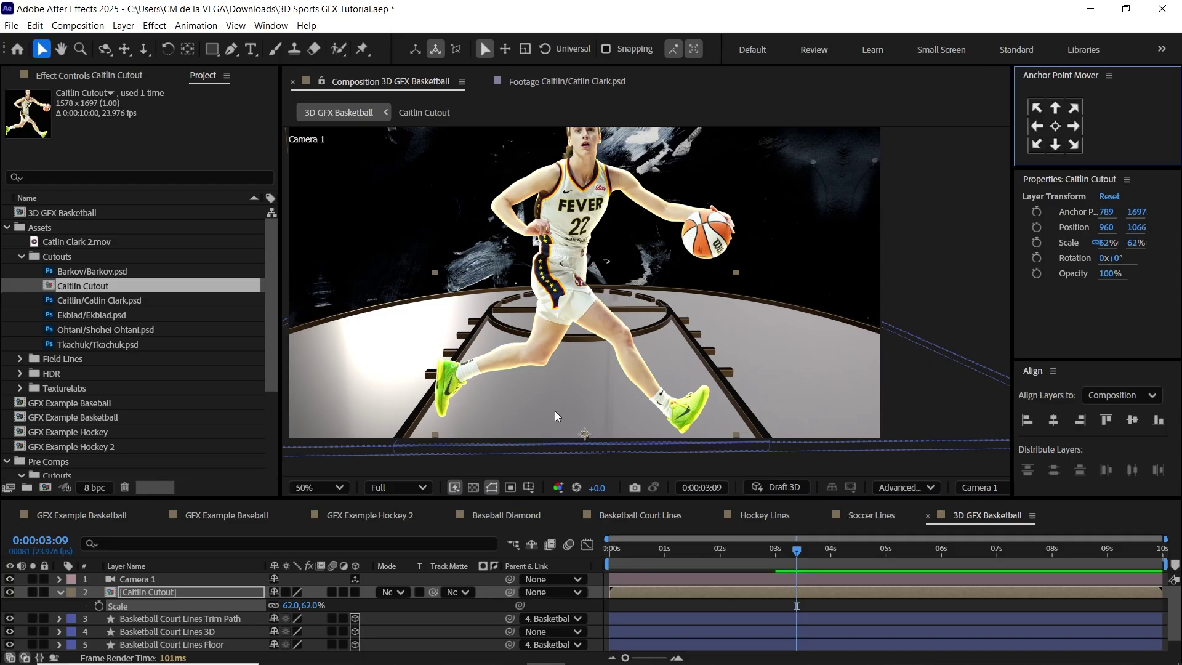
{"action": "key", "text": "y"}
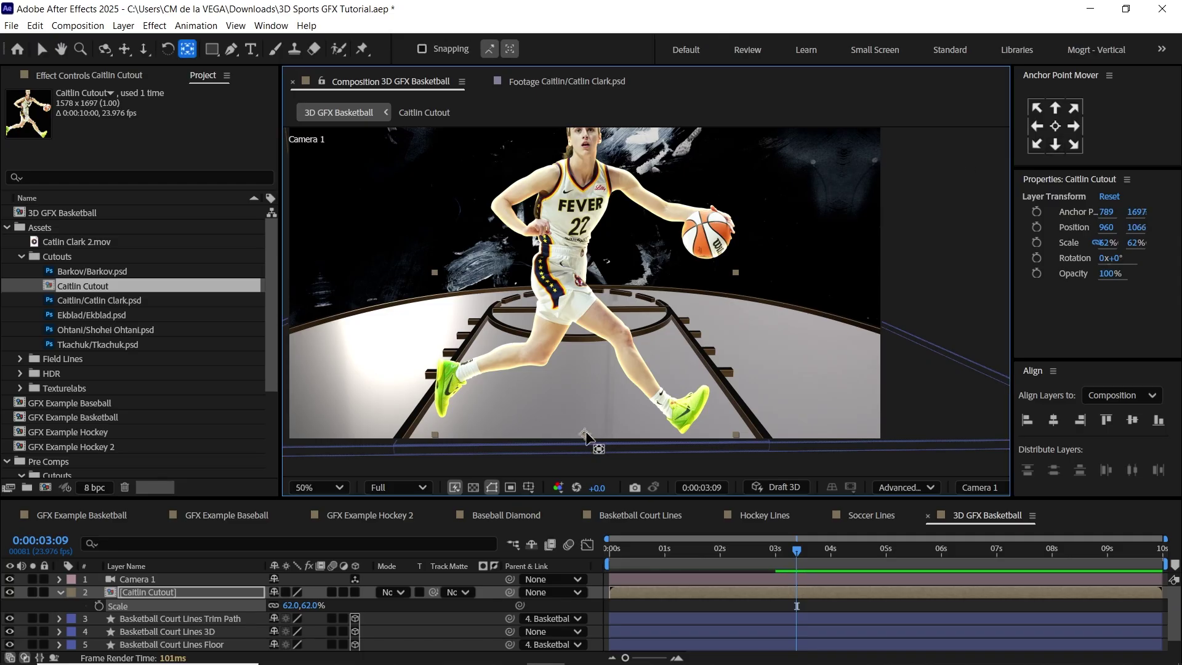
{"action": "left_click_drag", "start_coordinate": [585, 434], "coordinate": [582, 295]}
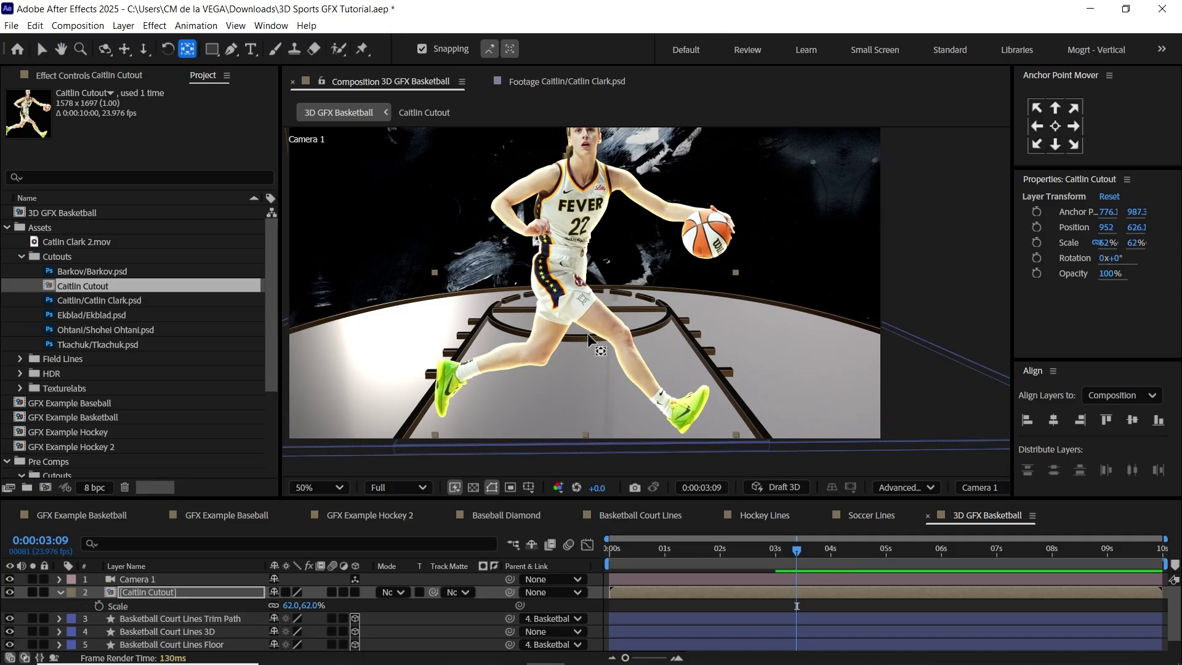
{"action": "left_click_drag", "start_coordinate": [583, 296], "coordinate": [591, 423]}
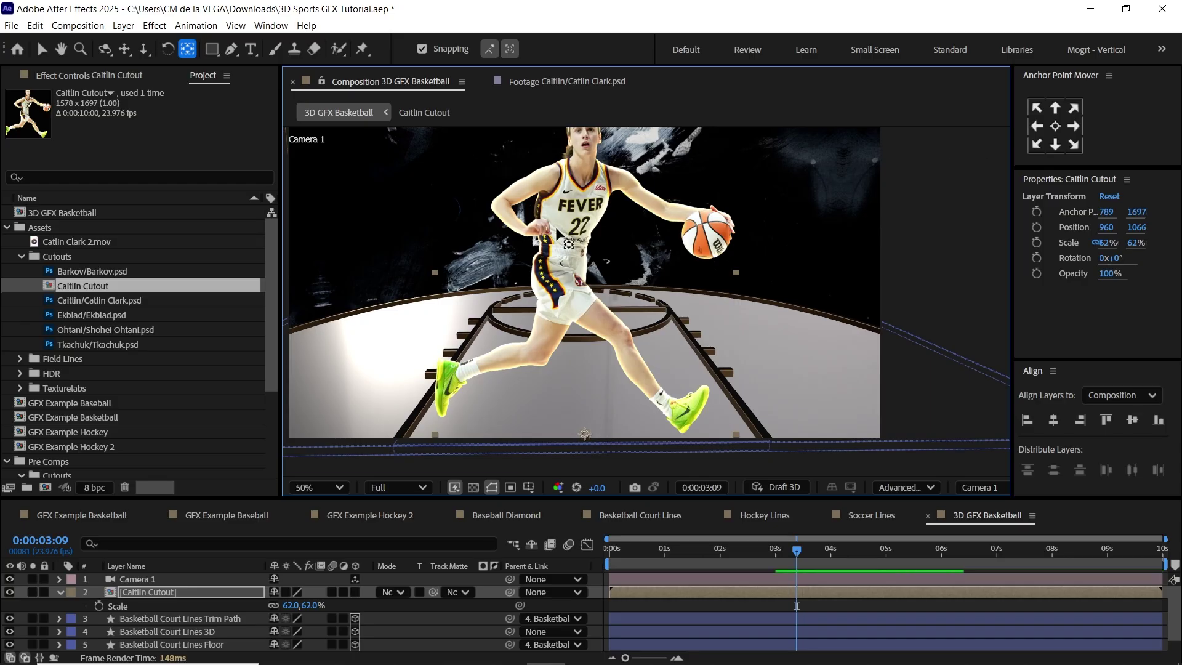
Turn Caitlin Cutout into a 3D layer and show the composition from the Front view
{"action": "left_click", "coordinate": [163, 594]}
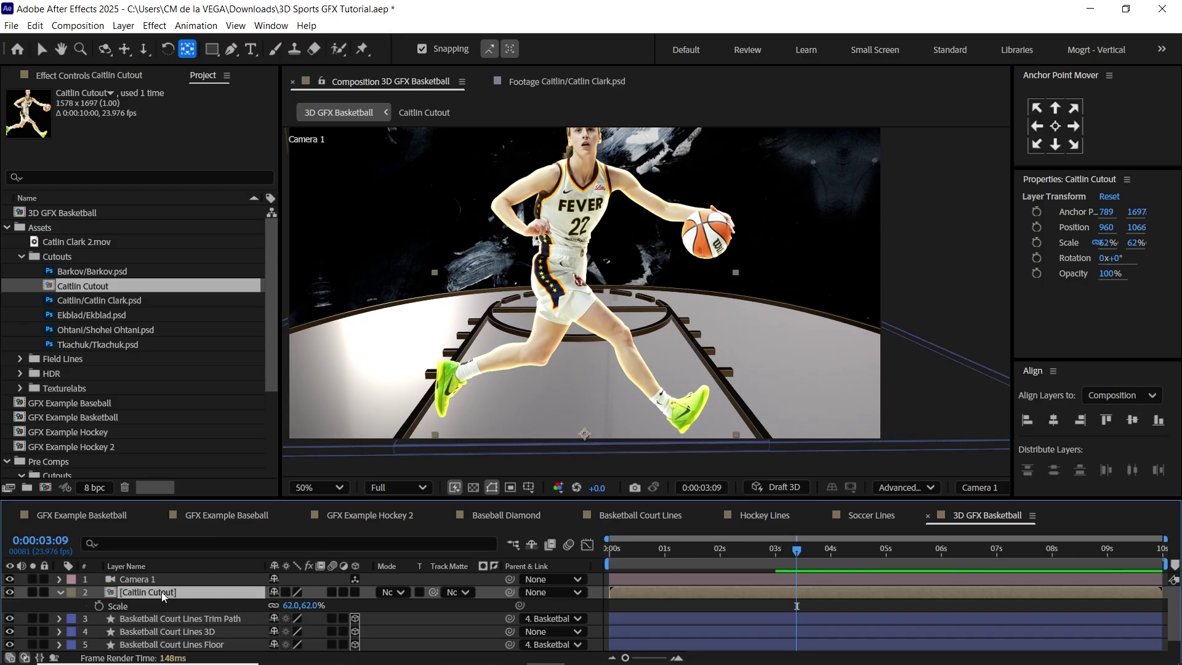
{"action": "left_click", "coordinate": [355, 593]}
{"action": "left_click", "coordinate": [922, 488]}
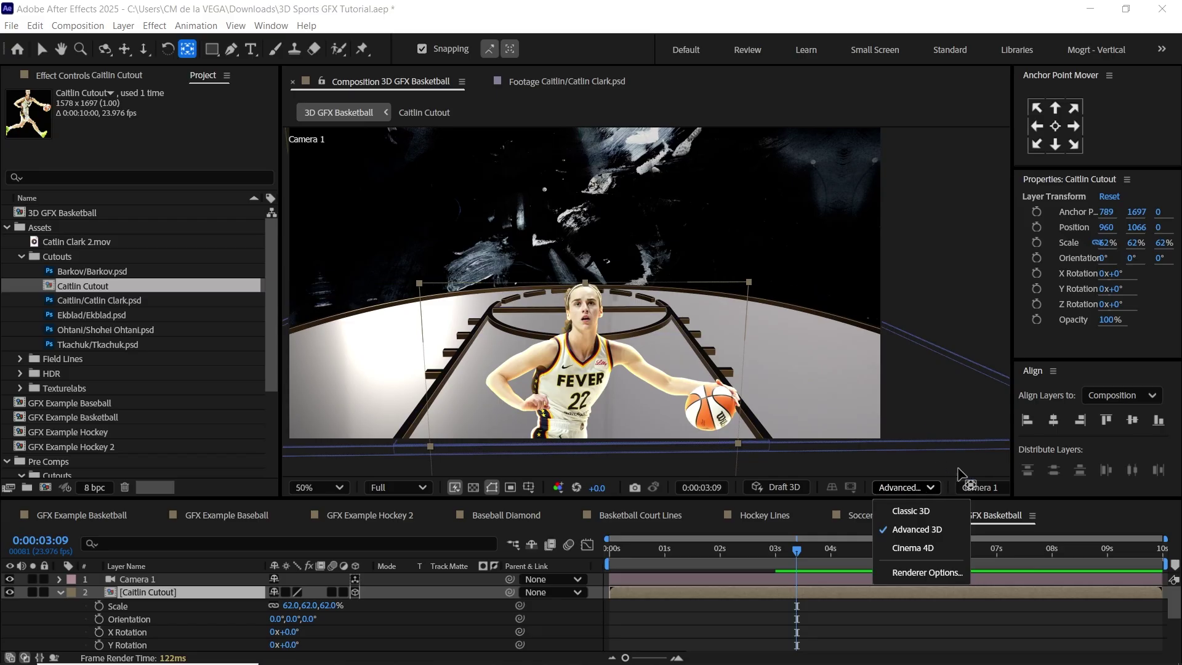
{"action": "left_click", "coordinate": [979, 487]}
{"action": "left_click", "coordinate": [985, 248]}
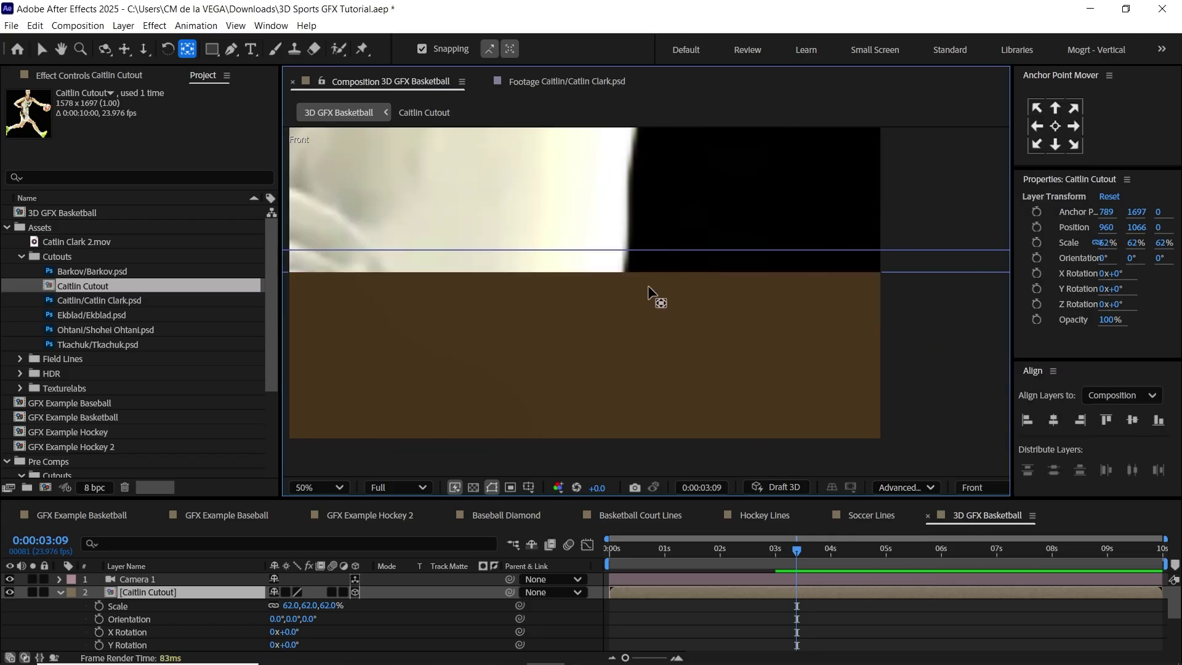
{"action": "scroll", "coordinate": [724, 148], "scroll_direction": "down", "scroll_amount": 3}
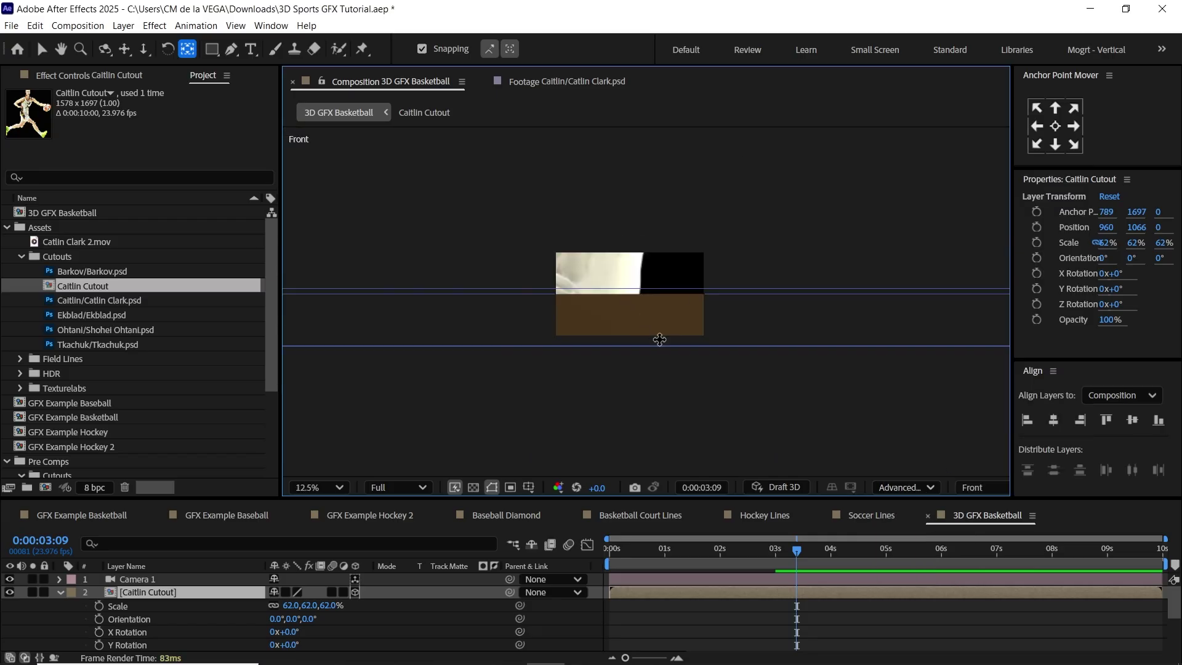
Raise the Caitlin Cutout layer in the Front view until the feet rest on the court, at a Y position of about 565.8
{"action": "key", "text": "2"}
{"action": "key", "text": "3"}
{"action": "mouse_move", "coordinate": [644, 317]}
{"action": "left_mouse_down"}
{"action": "mouse_move", "coordinate": [631, 333]}
{"action": "mouse_move", "coordinate": [637, 302]}
{"action": "mouse_move", "coordinate": [638, 324]}
{"action": "left_mouse_up"}
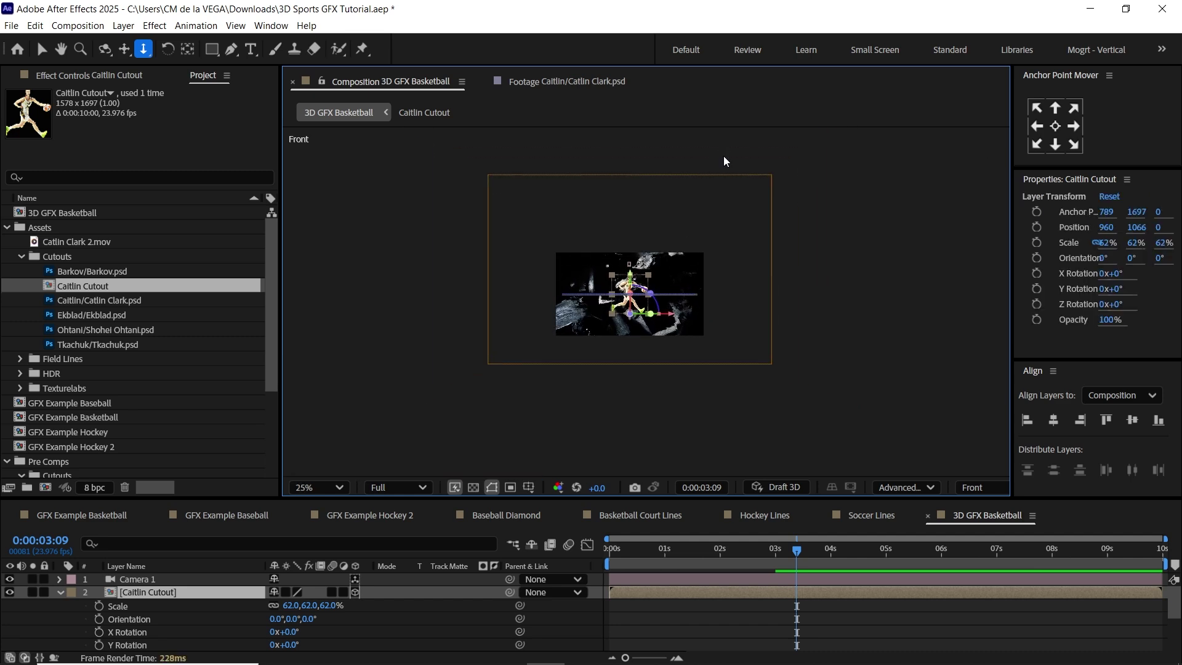
{"action": "scroll", "coordinate": [725, 158], "scroll_direction": "up", "scroll_amount": 3}
{"action": "key", "text": "grave"}
{"action": "key", "text": "1"}
{"action": "key", "text": "2"}
{"action": "left_click_drag", "start_coordinate": [652, 391], "coordinate": [654, 431]}
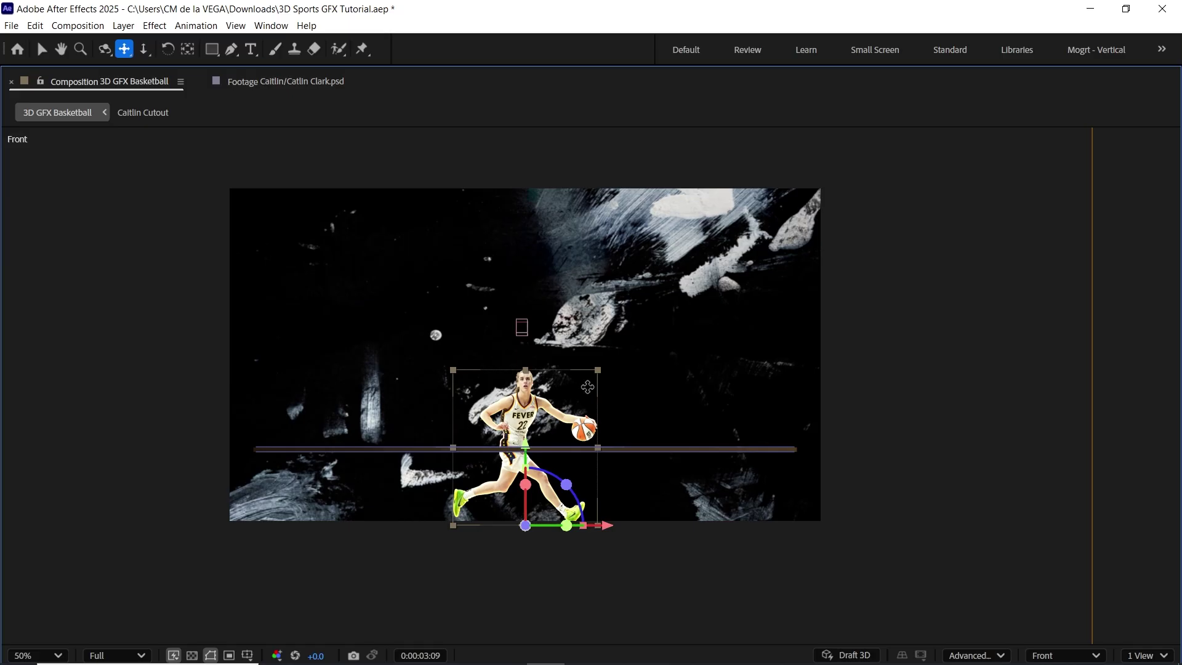
{"action": "key", "text": "v"}
{"action": "left_click_drag", "start_coordinate": [529, 429], "coordinate": [529, 362]}
{"action": "scroll", "coordinate": [546, 310], "scroll_direction": "up", "scroll_amount": 1}
{"action": "key", "text": "space"}
{"action": "left_click_drag", "start_coordinate": [469, 443], "coordinate": [528, 421]}
{"action": "key", "text": "grave"}
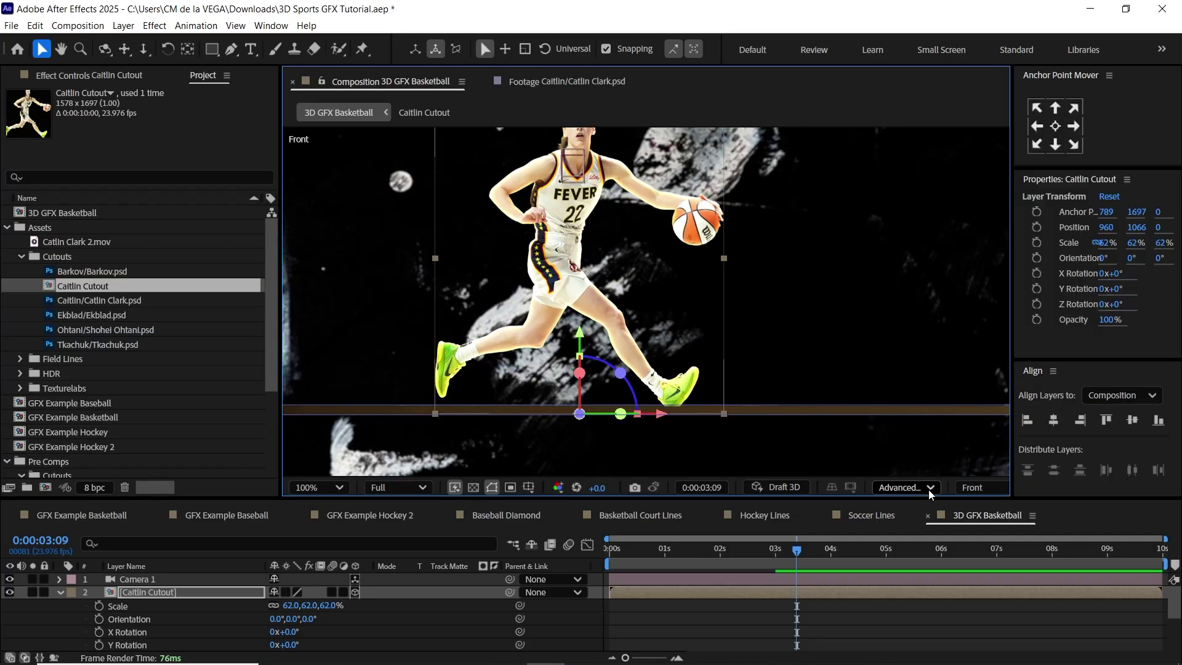
Push Caitlin Cutout back onto the court in the Top view and set its Z position to 500
{"action": "left_click", "coordinate": [979, 488]}
{"action": "left_click", "coordinate": [1020, 285]}
{"action": "key", "text": "grave"}
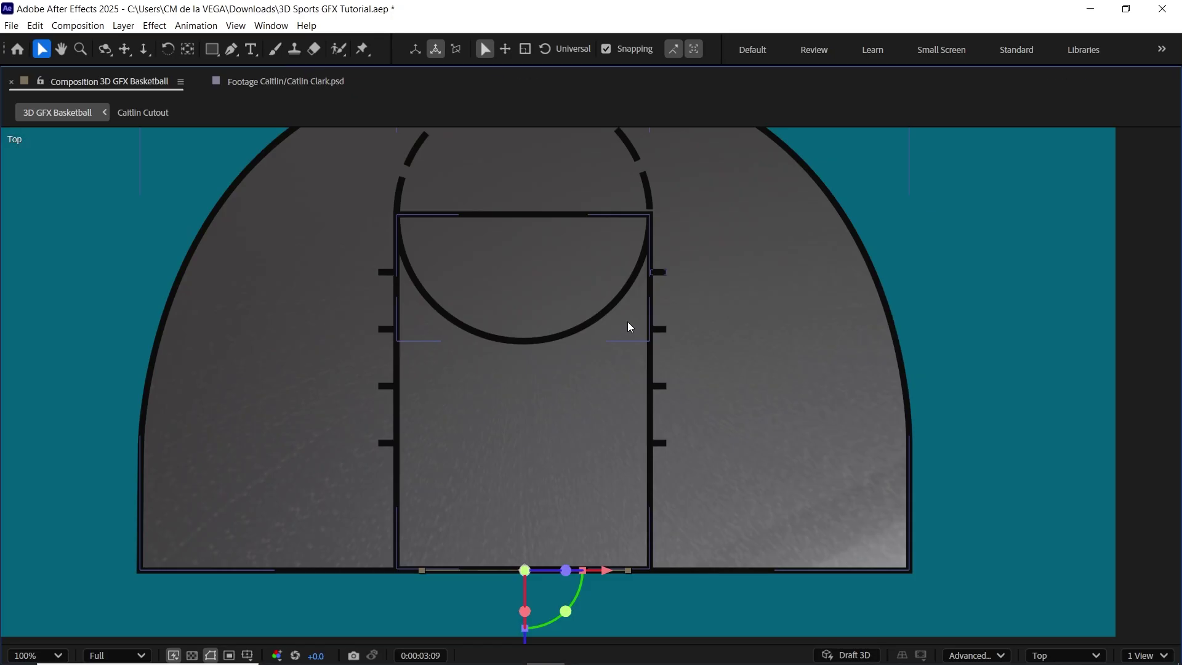
{"action": "left_click_drag", "start_coordinate": [514, 560], "coordinate": [503, 439]}
{"action": "key", "text": "grave"}
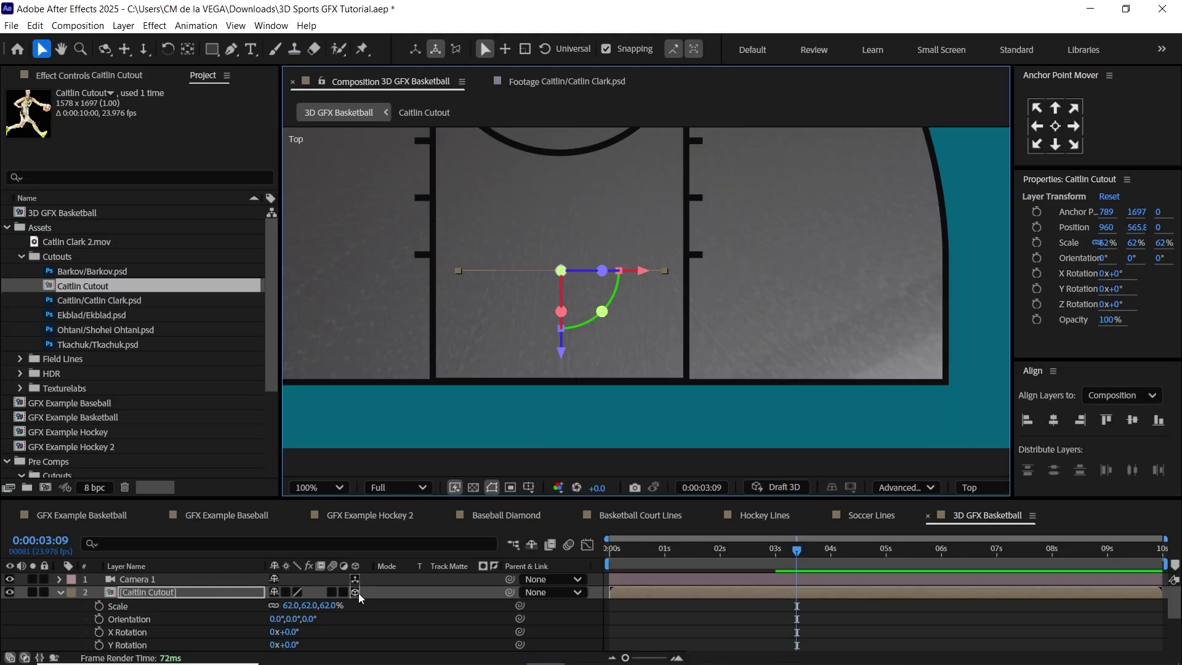
{"action": "key", "text": "p"}
{"action": "left_click", "coordinate": [326, 605]}
{"action": "type", "text": "5"}
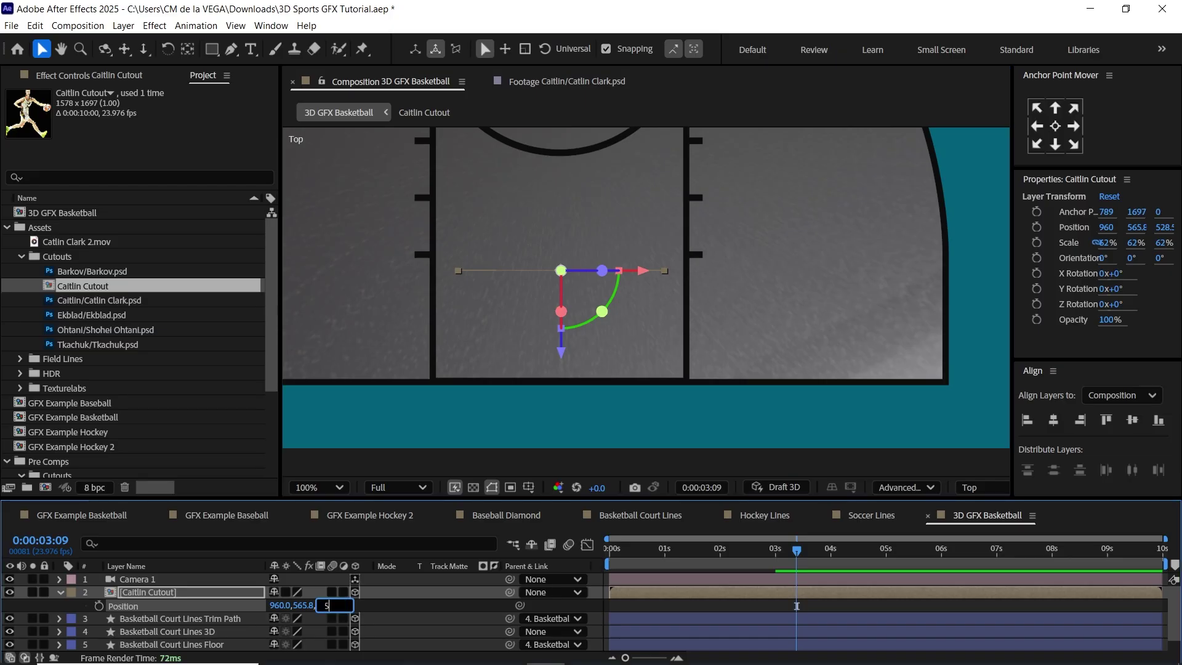
{"action": "type", "text": "00"}
{"action": "key", "text": "Return"}
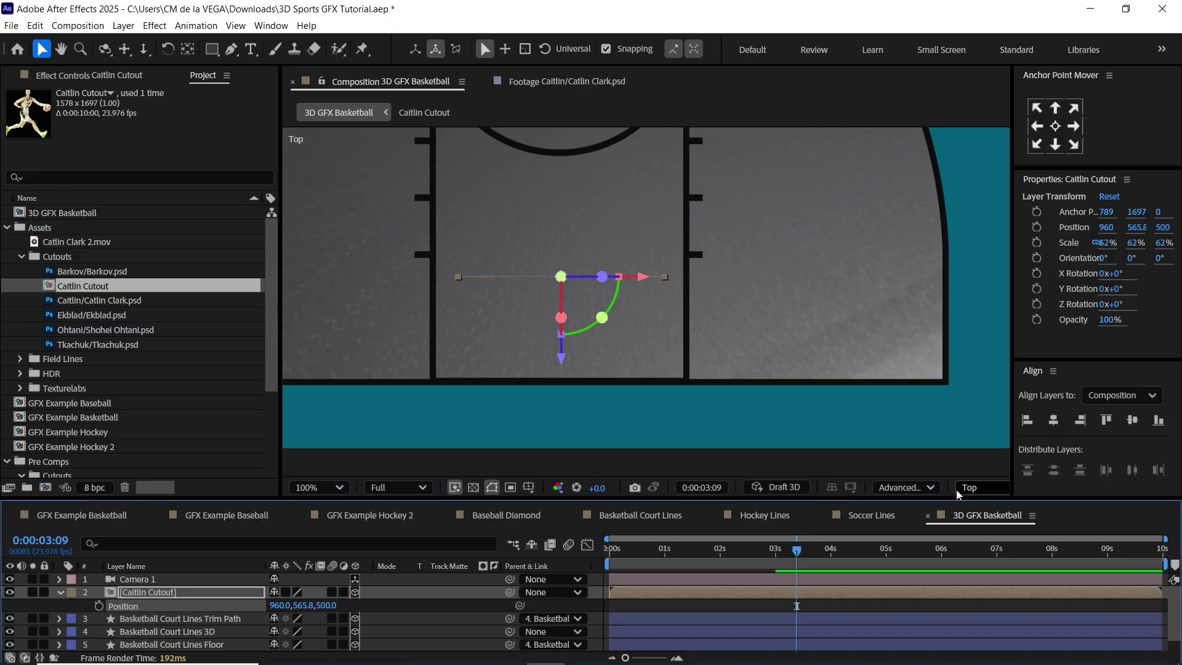
View the composition through Camera 1 and orbit the camera to a lower angle on the player and court
{"action": "left_click", "coordinate": [979, 487]}
{"action": "left_click", "coordinate": [1021, 197]}
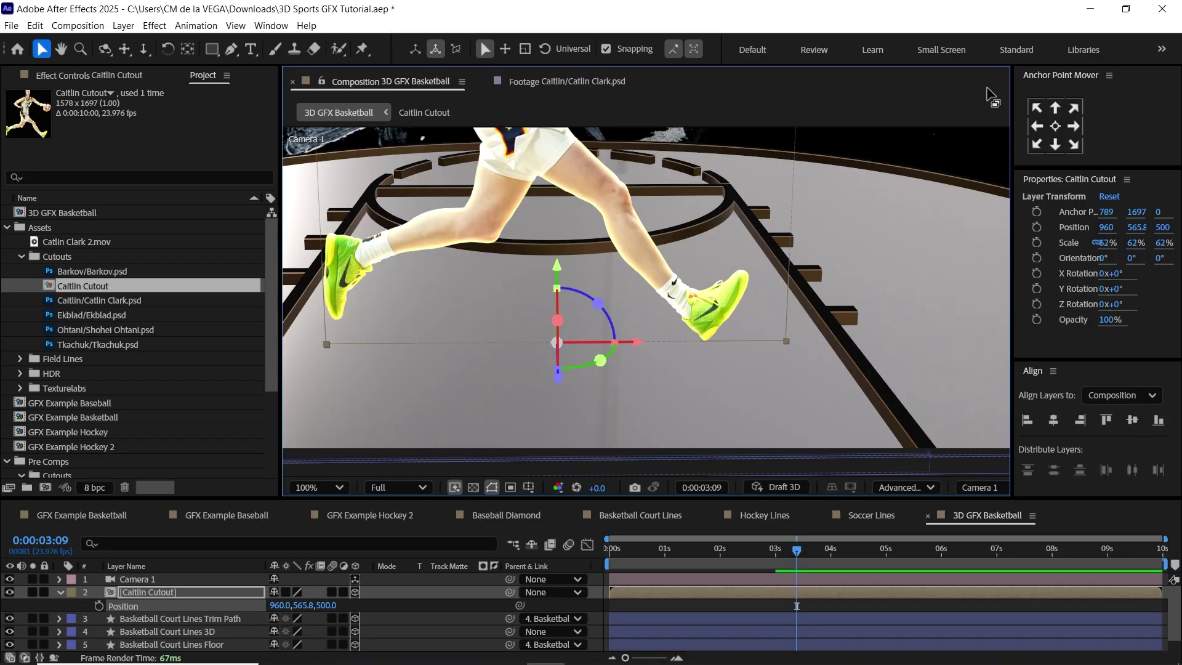
{"action": "scroll", "coordinate": [991, 98], "scroll_direction": "down", "scroll_amount": 1}
{"action": "left_click_drag", "start_coordinate": [687, 325], "coordinate": [681, 405]}
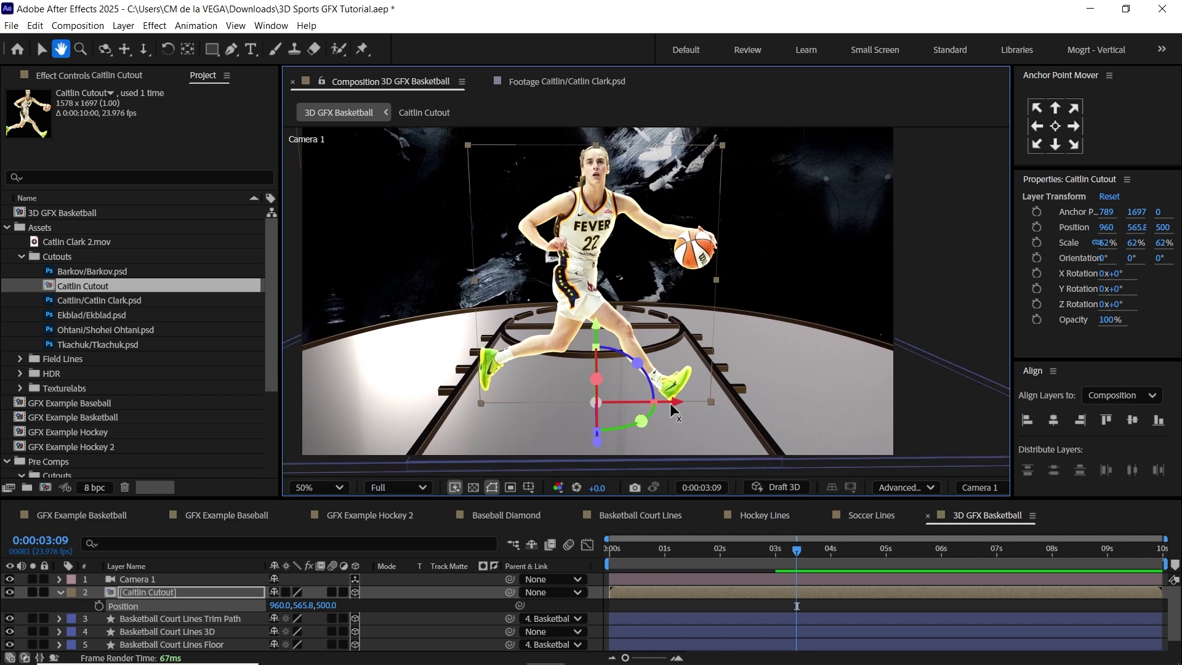
{"action": "key", "text": "c"}
{"action": "key", "text": "c"}
{"action": "key", "text": "c"}
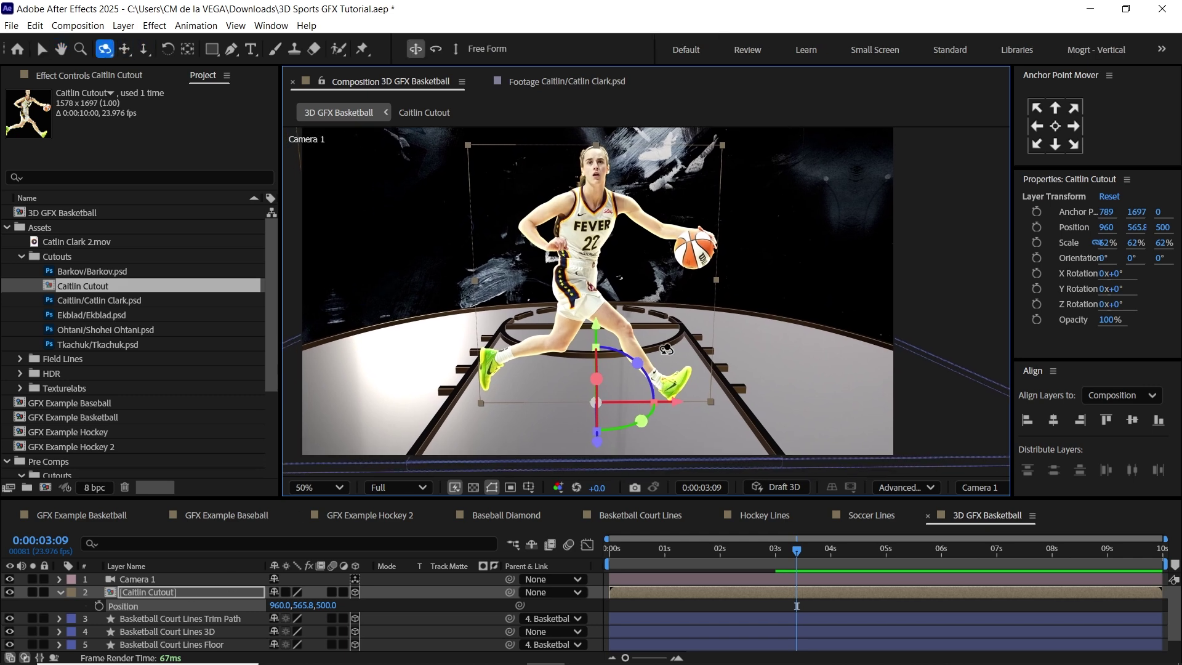
{"action": "key", "text": "c"}
{"action": "left_click_drag", "start_coordinate": [667, 351], "coordinate": [666, 341]}
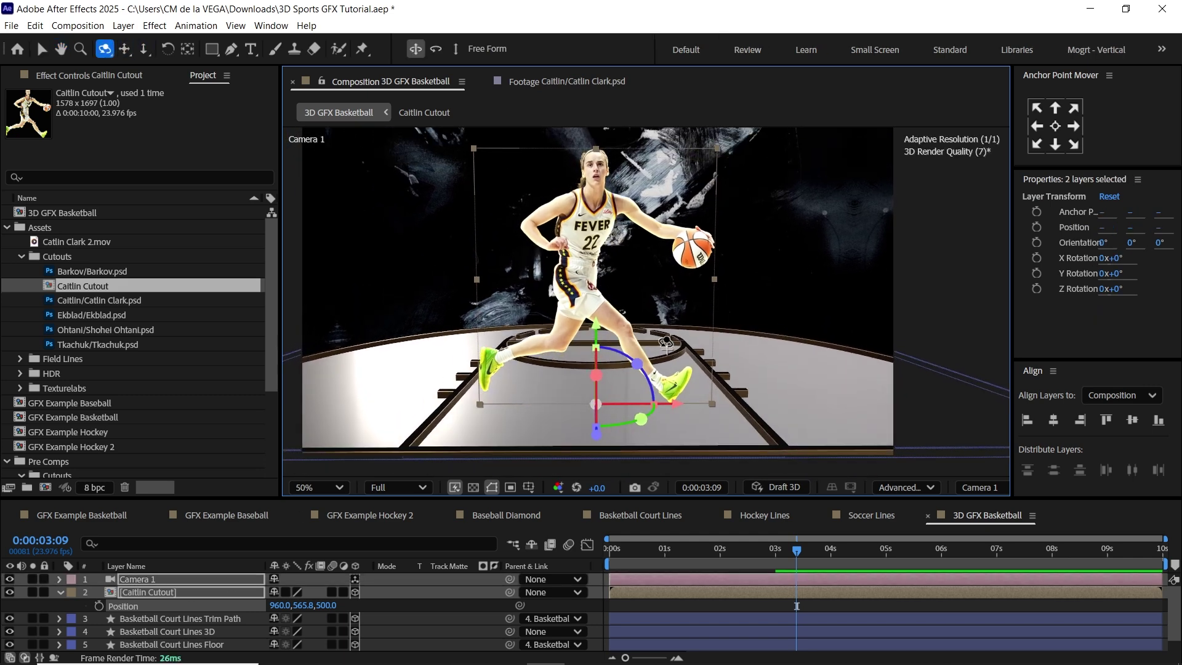
{"action": "left_click_drag", "start_coordinate": [692, 299], "coordinate": [695, 304]}
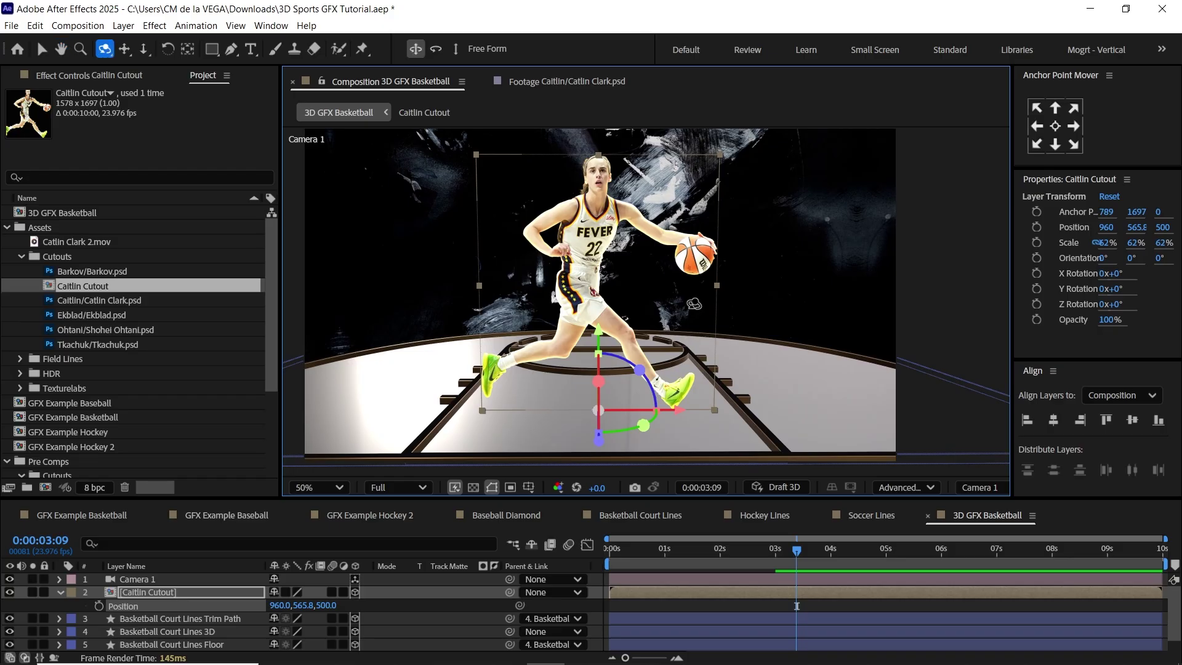
Duplicate the Basketball Court Lines 3D layer and name the copy Basketball Court Lines 3D Wall
{"action": "left_click_drag", "start_coordinate": [379, 499], "coordinate": [389, 487]}
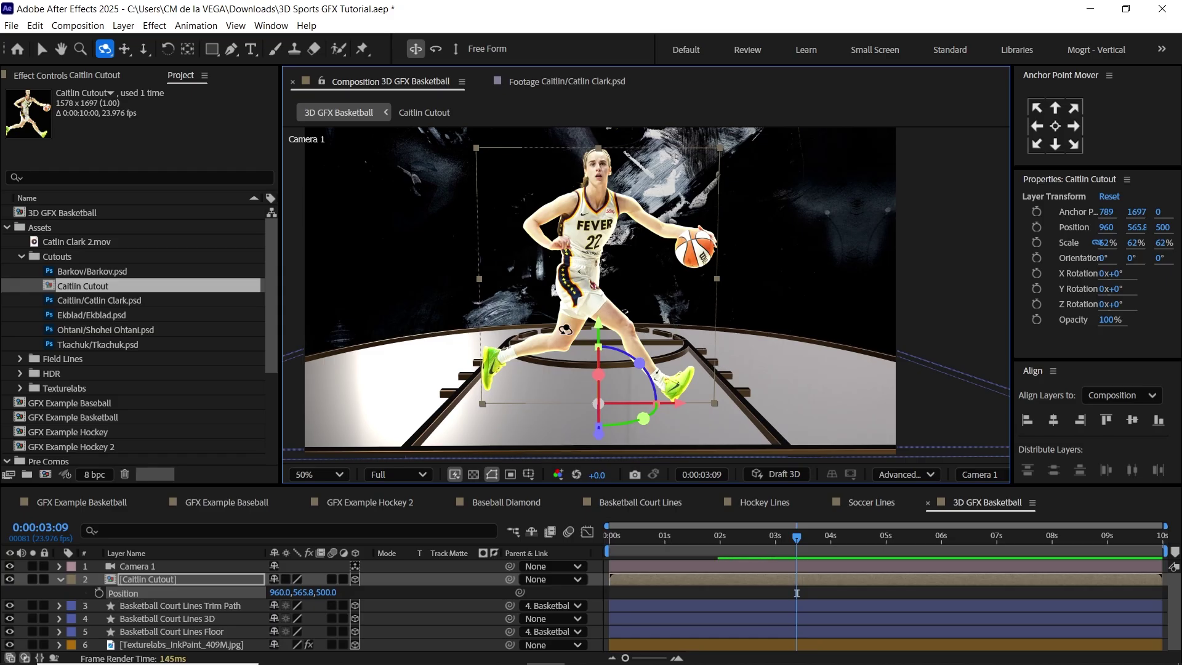
{"action": "left_click", "coordinate": [60, 580]}
{"action": "left_click", "coordinate": [188, 610]}
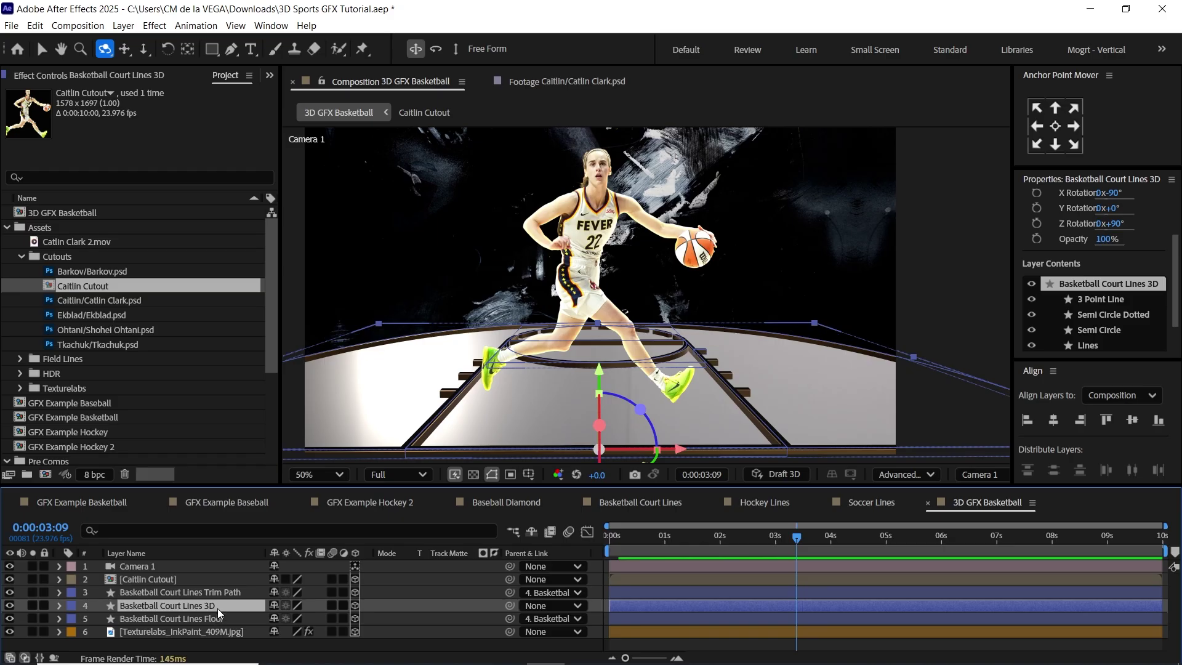
{"action": "key", "text": "ctrl+d"}
{"action": "key", "text": "Return"}
{"action": "key", "text": "End"}
{"action": "type", "text": "Wall"}
{"action": "key", "text": "Return"}
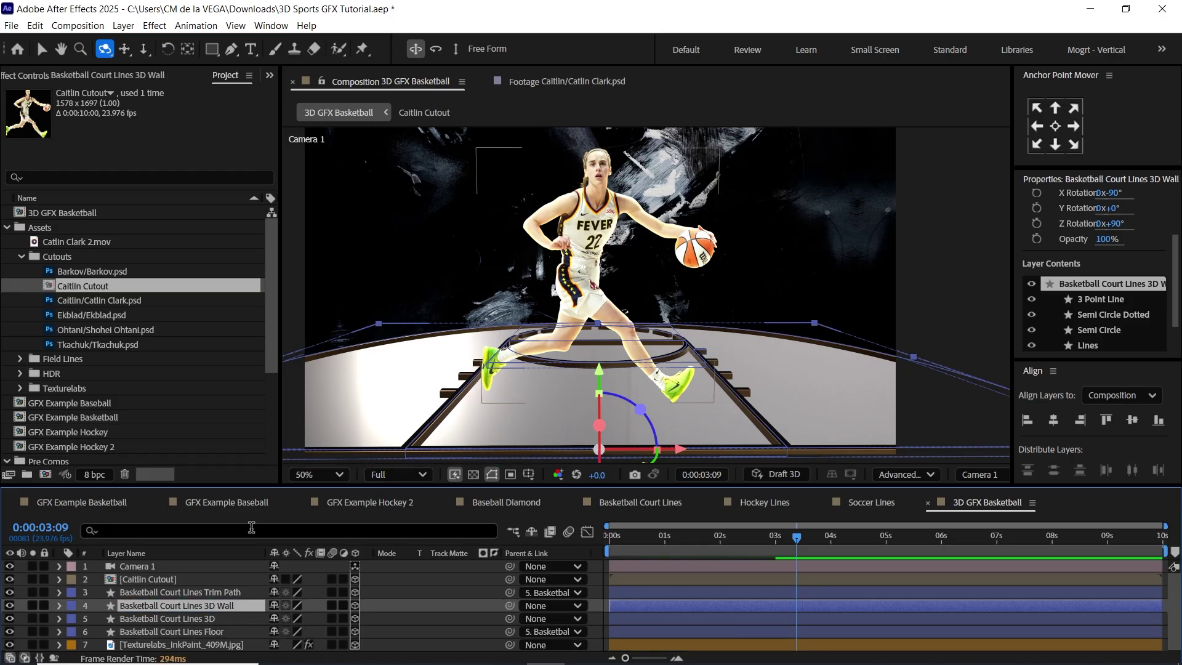
Solo the Basketball Court Lines 3D Wall layer and give its lines a black stroke 3 px wide
{"action": "left_click", "coordinate": [32, 605]}
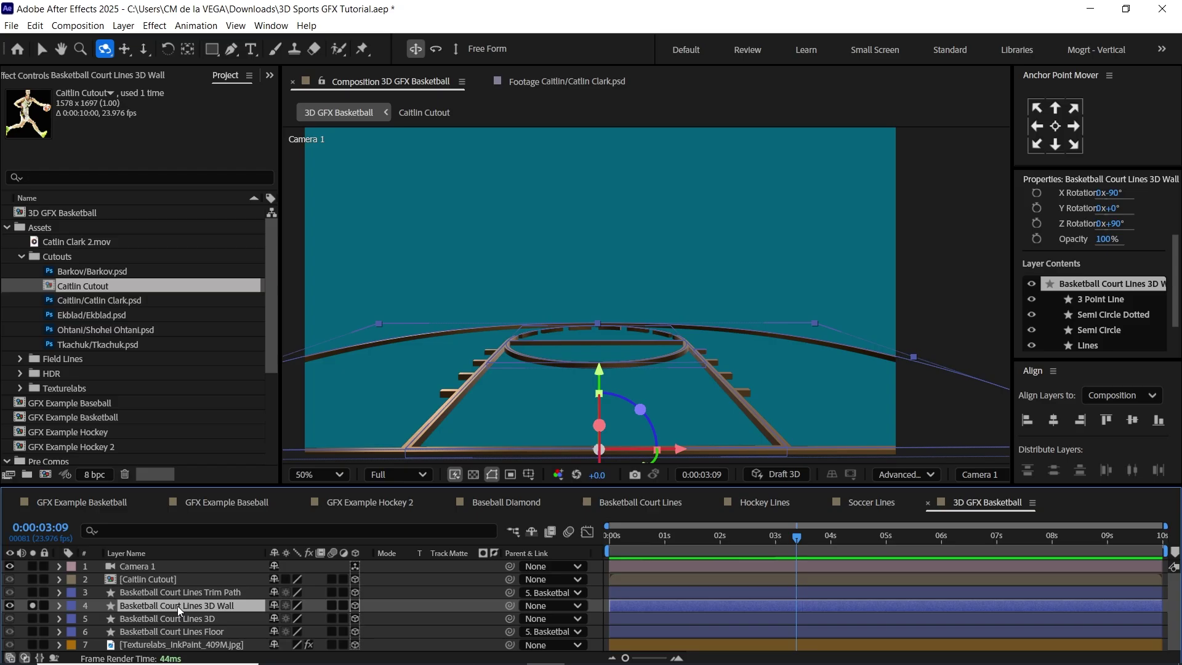
{"action": "left_click", "coordinate": [42, 49]}
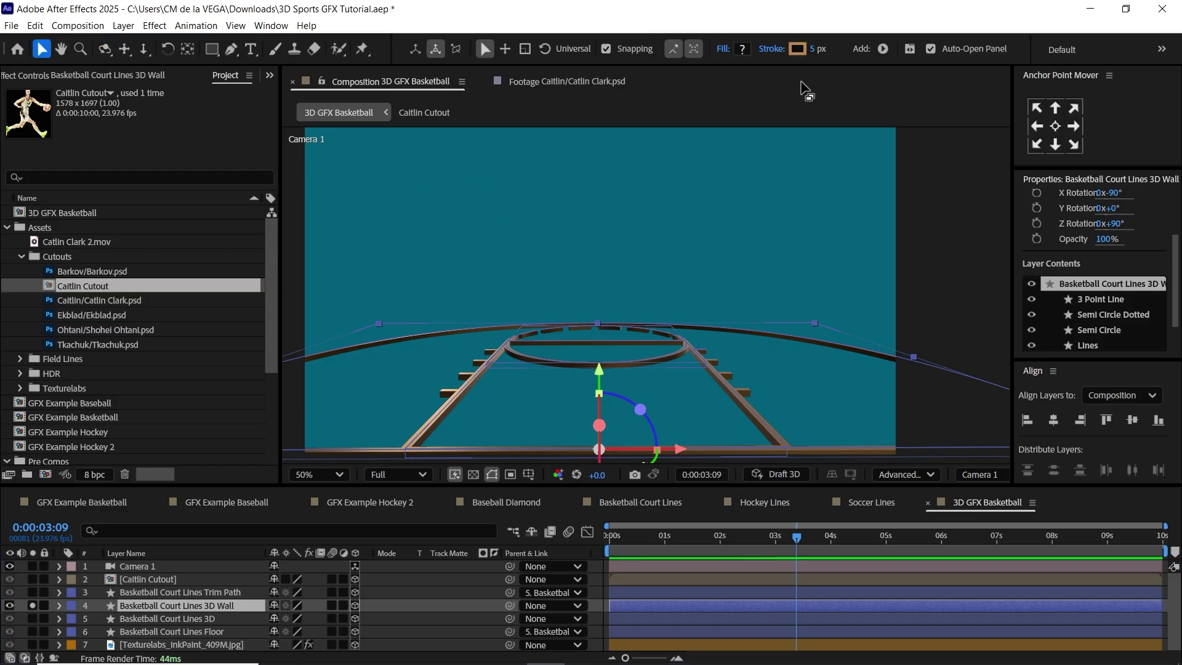
{"action": "left_click", "coordinate": [798, 51]}
{"action": "left_click_drag", "start_coordinate": [486, 325], "coordinate": [418, 414]}
{"action": "left_click", "coordinate": [746, 247]}
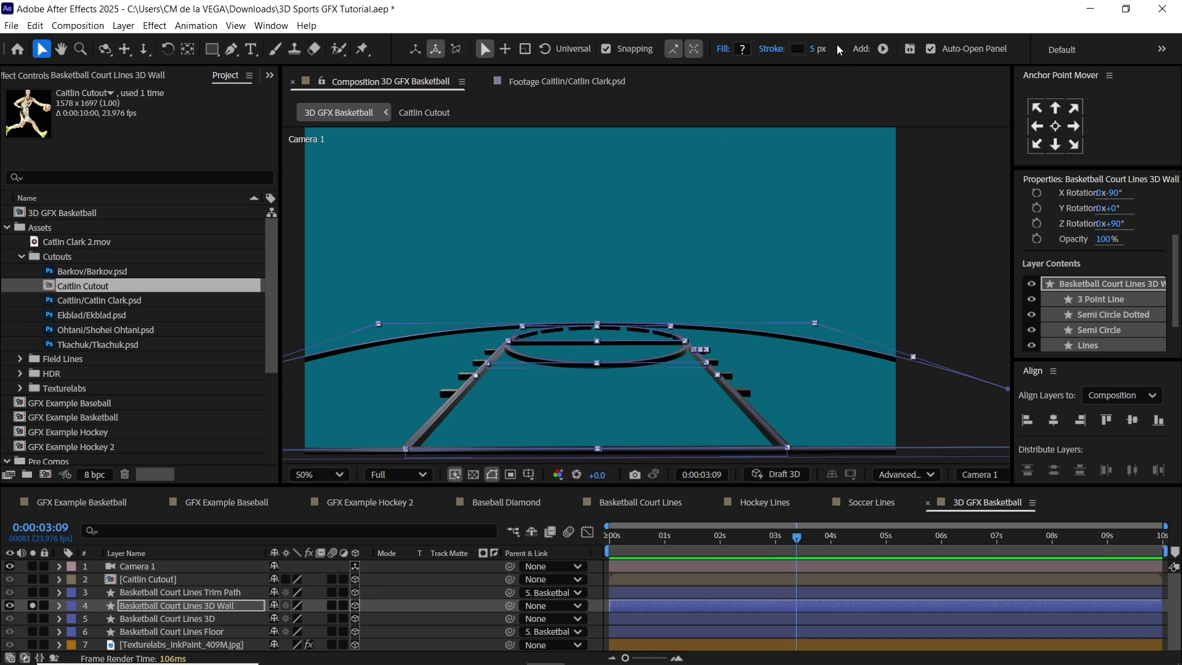
{"action": "left_click", "coordinate": [819, 50]}
{"action": "type", "text": "3"}
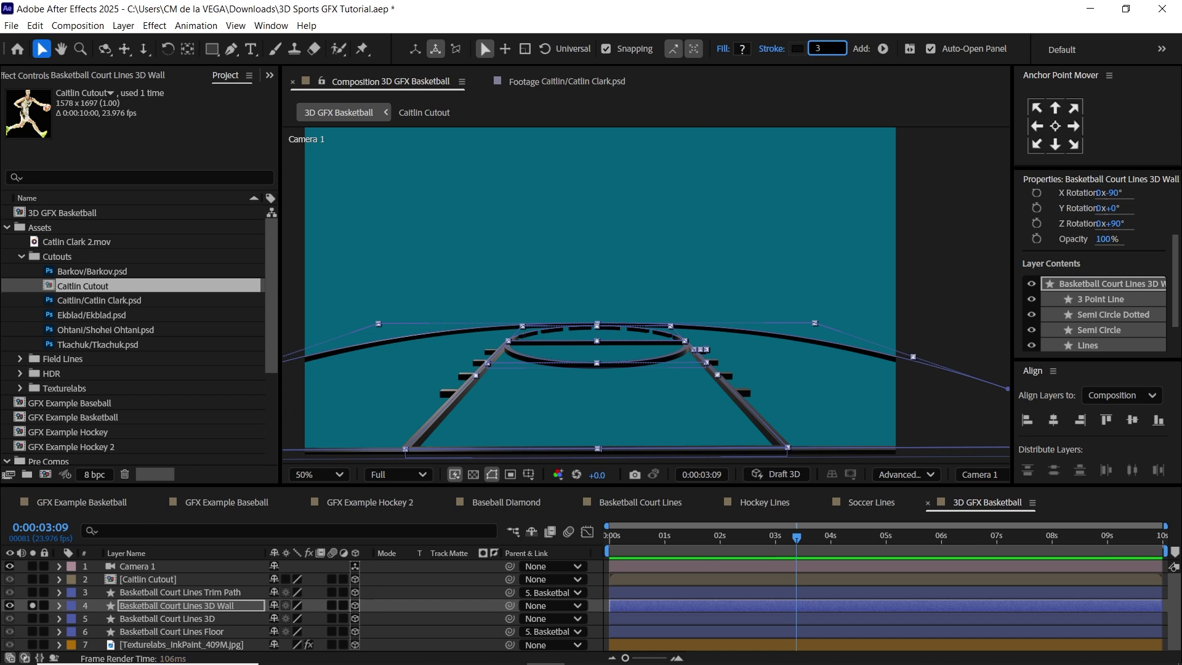
{"action": "key", "text": "Return"}
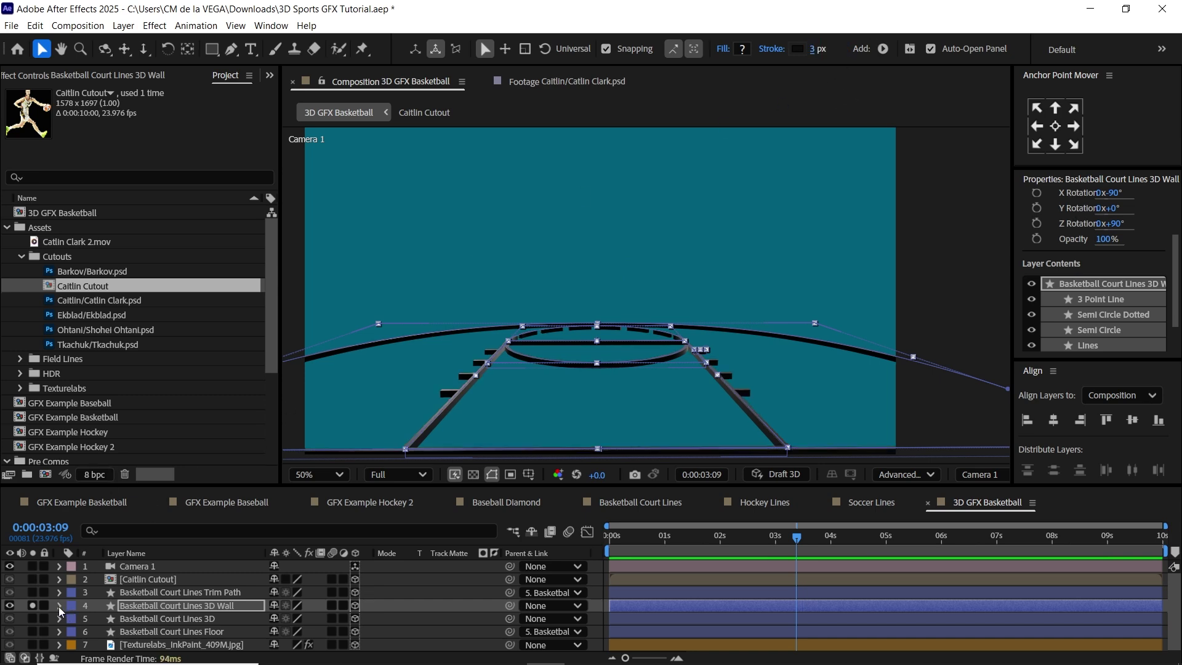
Stand the Basketball Court Lines 3D Wall layer upright and flip it, with X Rotation at 0° and Z Rotation at 270°
{"action": "key", "text": "r"}
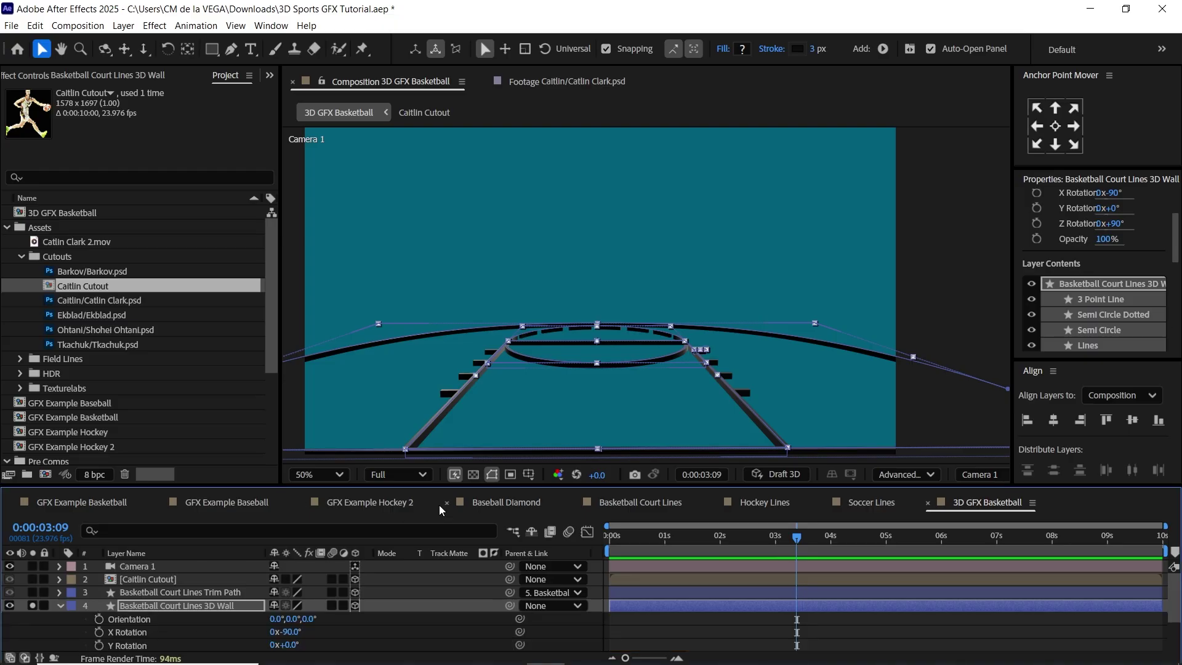
{"action": "left_click_drag", "start_coordinate": [396, 487], "coordinate": [396, 457]}
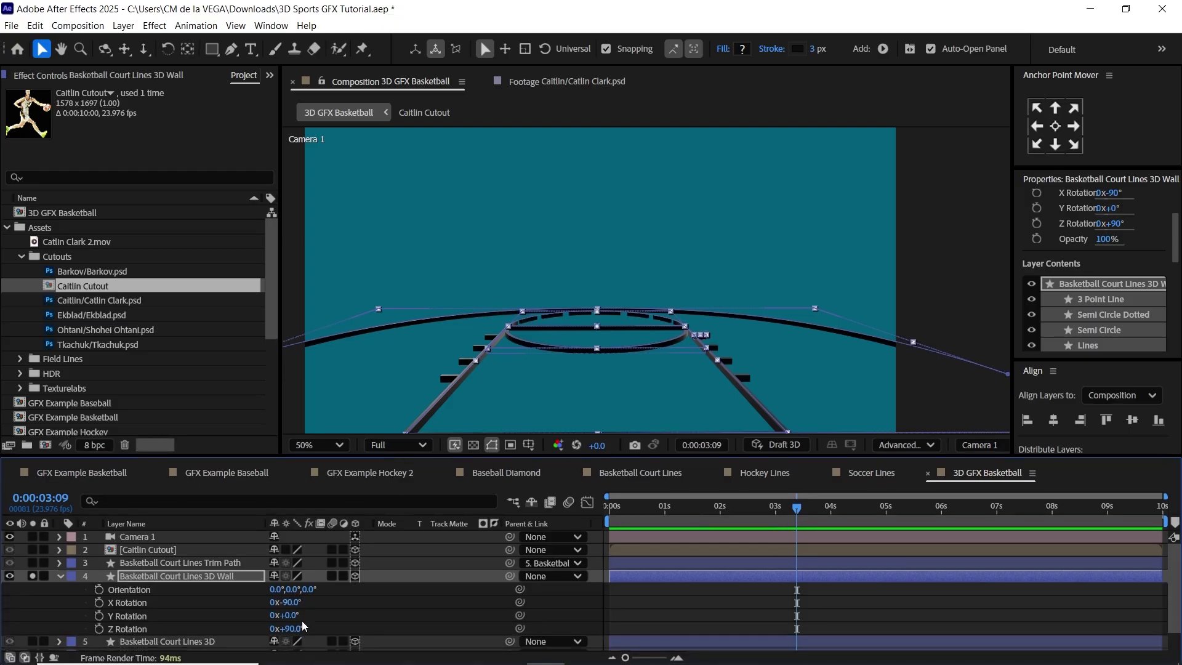
{"action": "left_click_drag", "start_coordinate": [294, 603], "coordinate": [313, 596]}
{"action": "left_click", "coordinate": [297, 603]}
{"action": "type", "text": "0"}
{"action": "key", "text": "Return"}
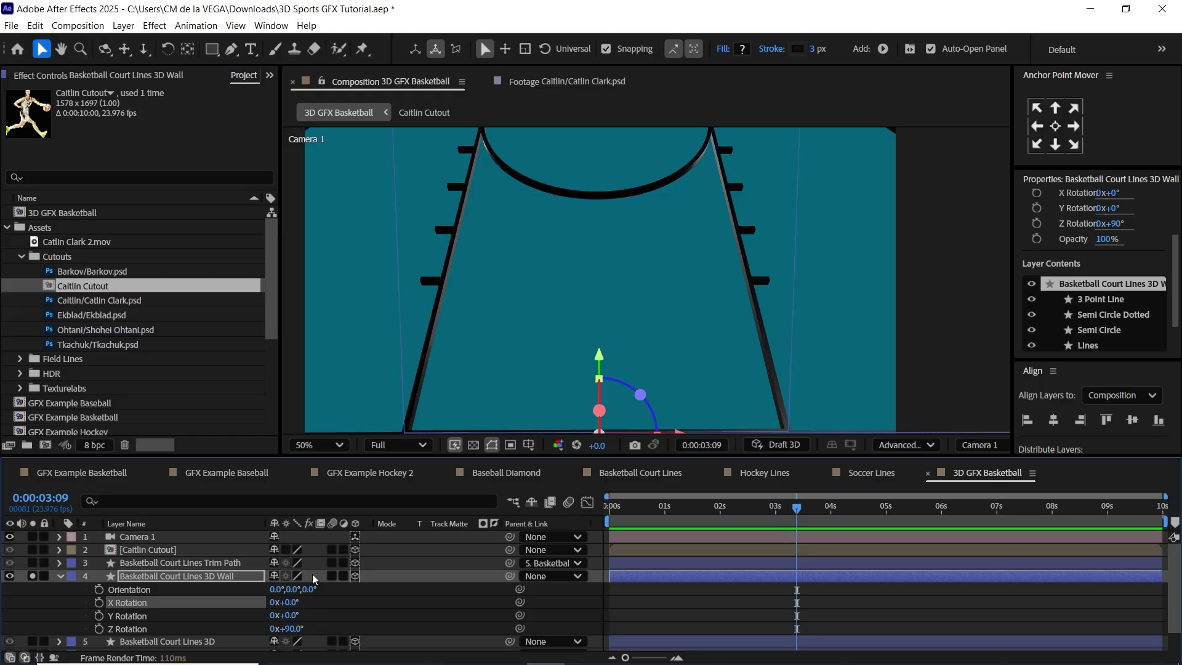
{"action": "left_click_drag", "start_coordinate": [299, 629], "coordinate": [419, 615]}
{"action": "left_click", "coordinate": [291, 629]}
{"action": "type", "text": "270"}
{"action": "key", "text": "Return"}
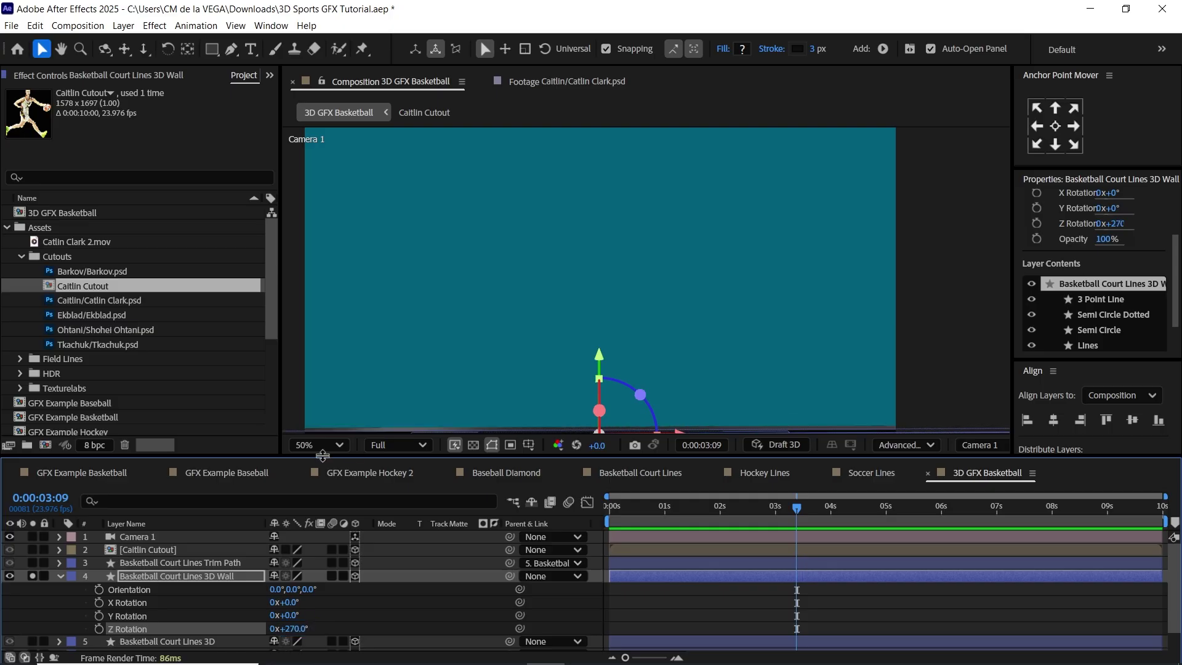
Show the composition from the Top view and turn off solo for Basketball Court Lines 3D Wall
{"action": "left_click", "coordinate": [969, 445]}
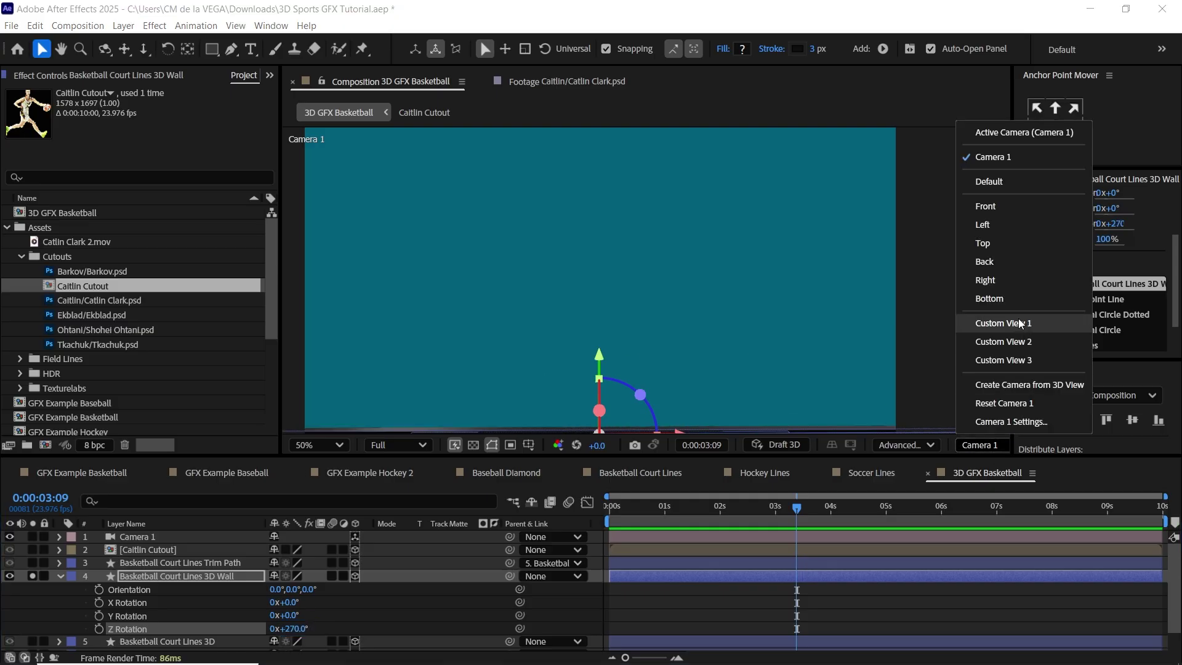
{"action": "left_click", "coordinate": [1002, 245]}
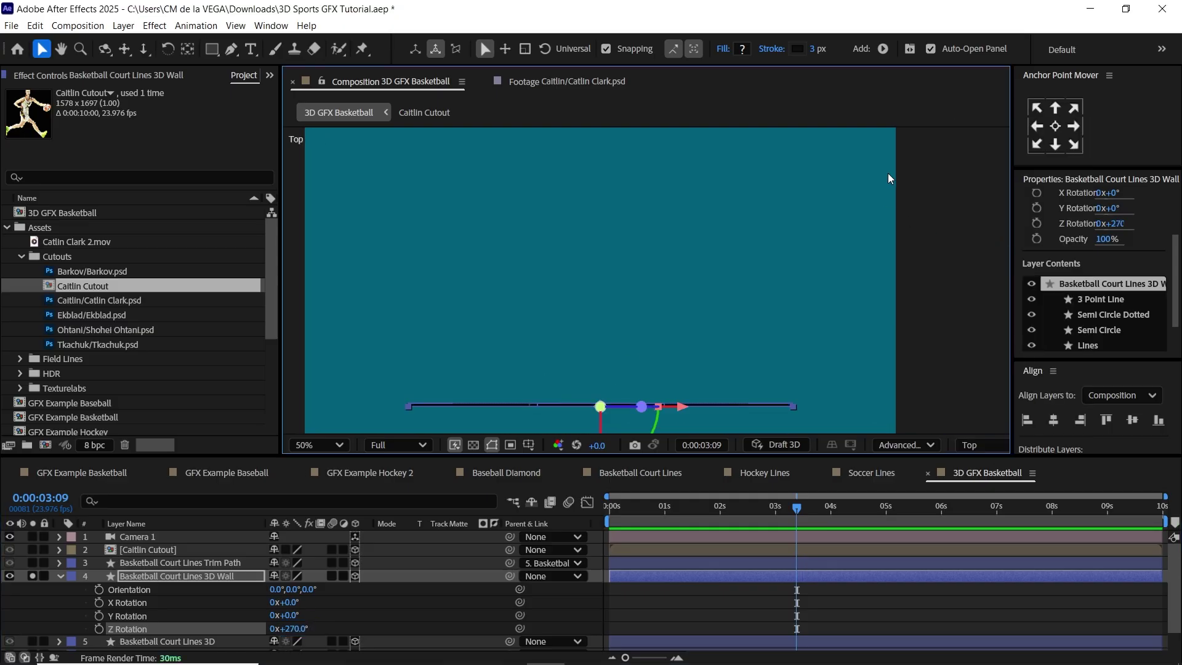
{"action": "left_click", "coordinate": [33, 576]}
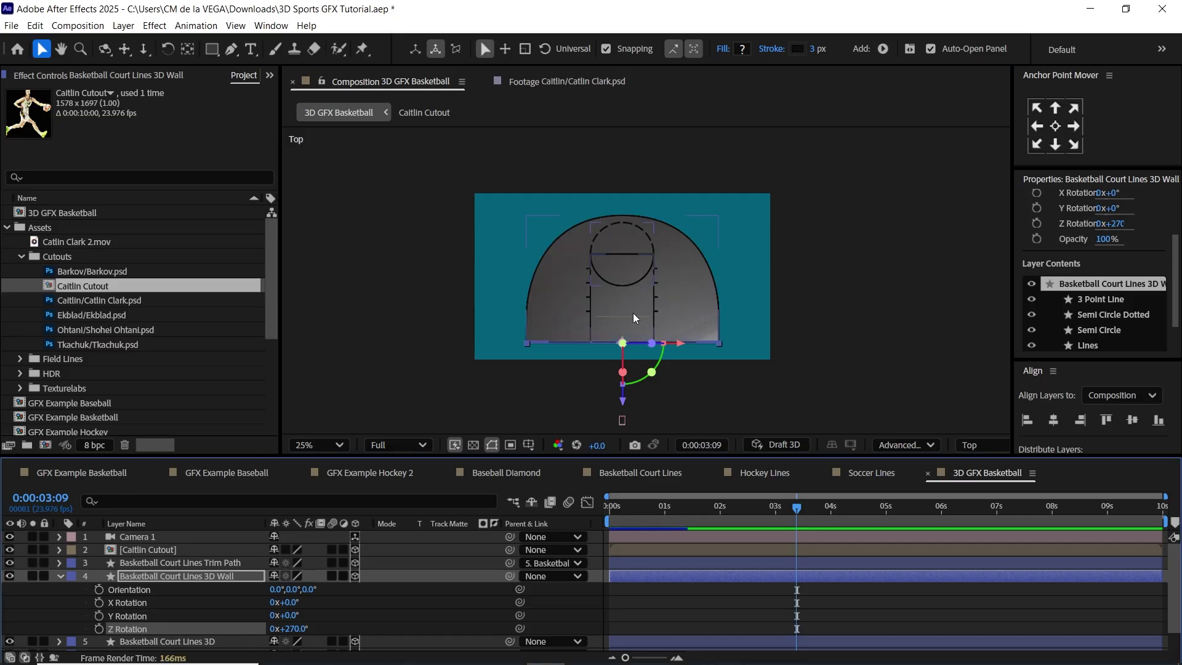
Move the Basketball Court Lines 3D Wall layer back behind the court and set its Z position to 4000
{"action": "left_click_drag", "start_coordinate": [624, 401], "coordinate": [635, 371]}
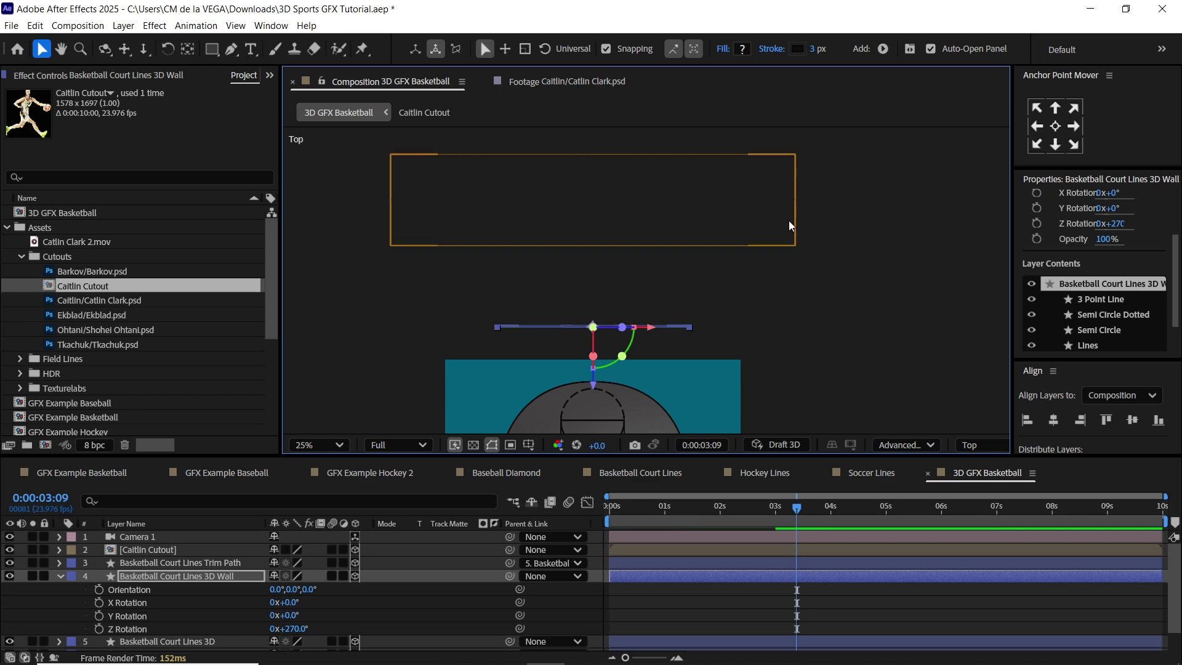
{"action": "left_click_drag", "start_coordinate": [594, 383], "coordinate": [595, 337]}
{"action": "key", "text": "p"}
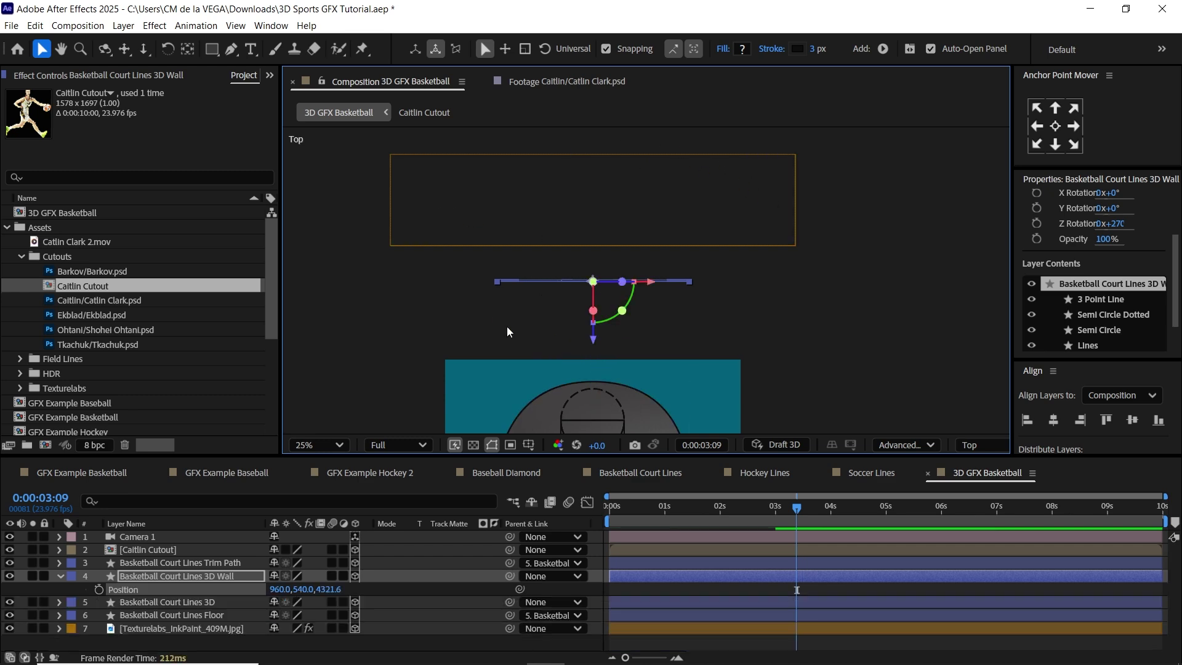
{"action": "left_click", "coordinate": [337, 586]}
{"action": "type", "text": "4000"}
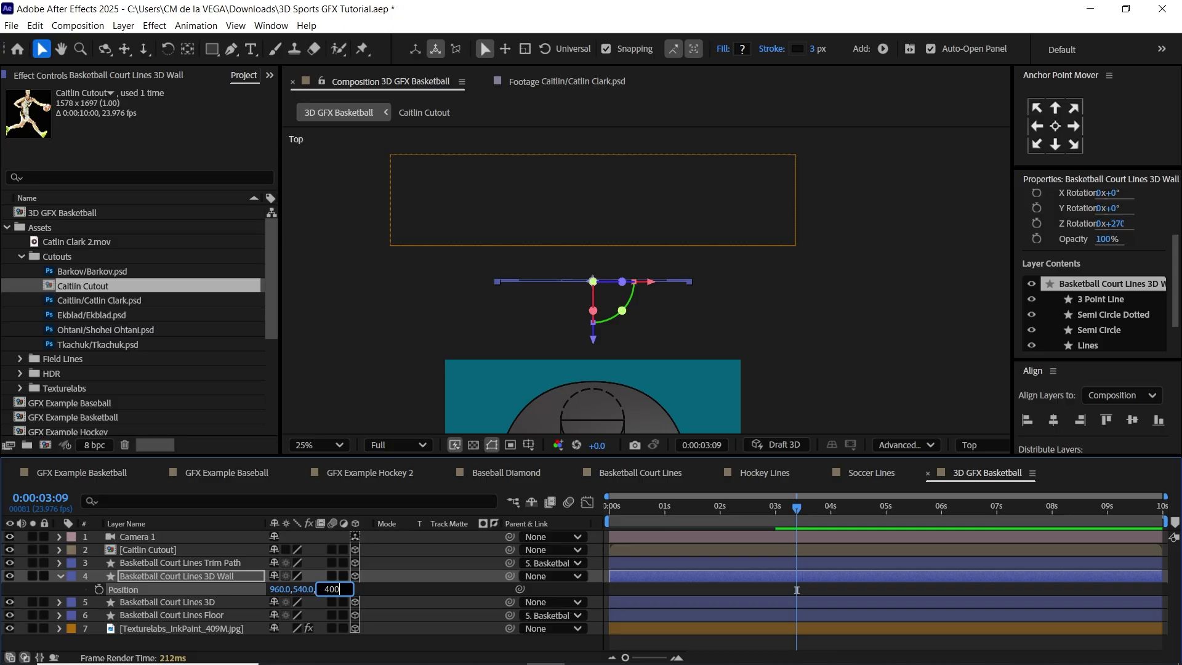
{"action": "key", "text": "Return"}
Switch to the Camera 1 view and raise the court lines wall to a Y position of about -2683
{"action": "left_click", "coordinate": [978, 446]}
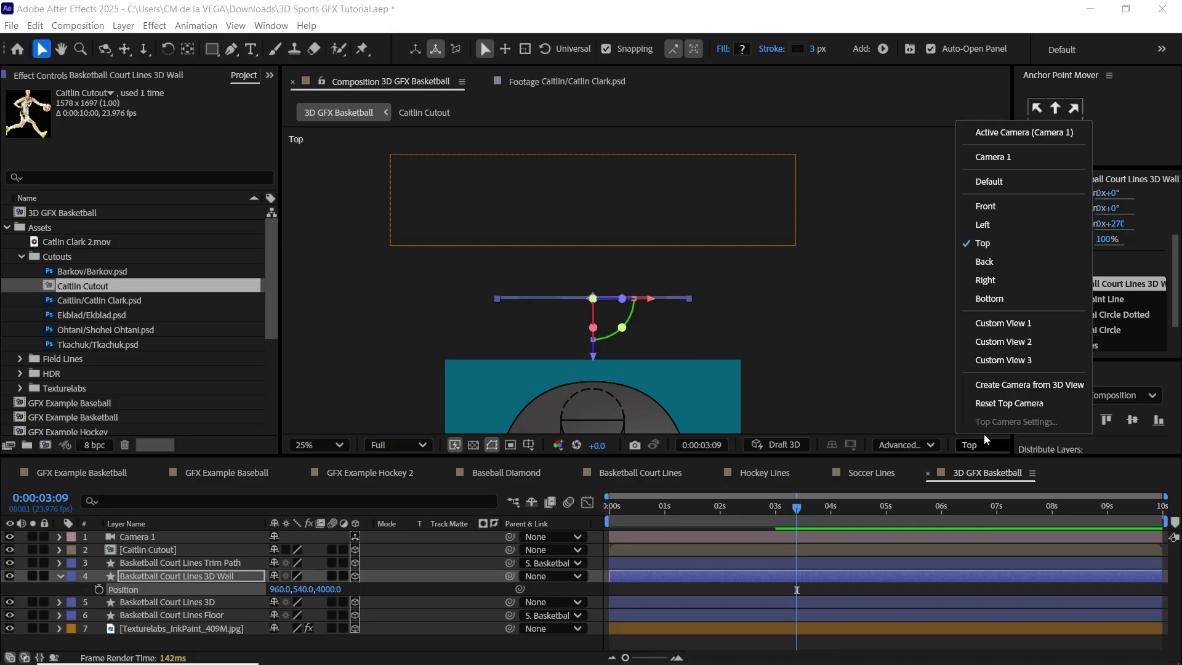
{"action": "left_click", "coordinate": [1002, 157]}
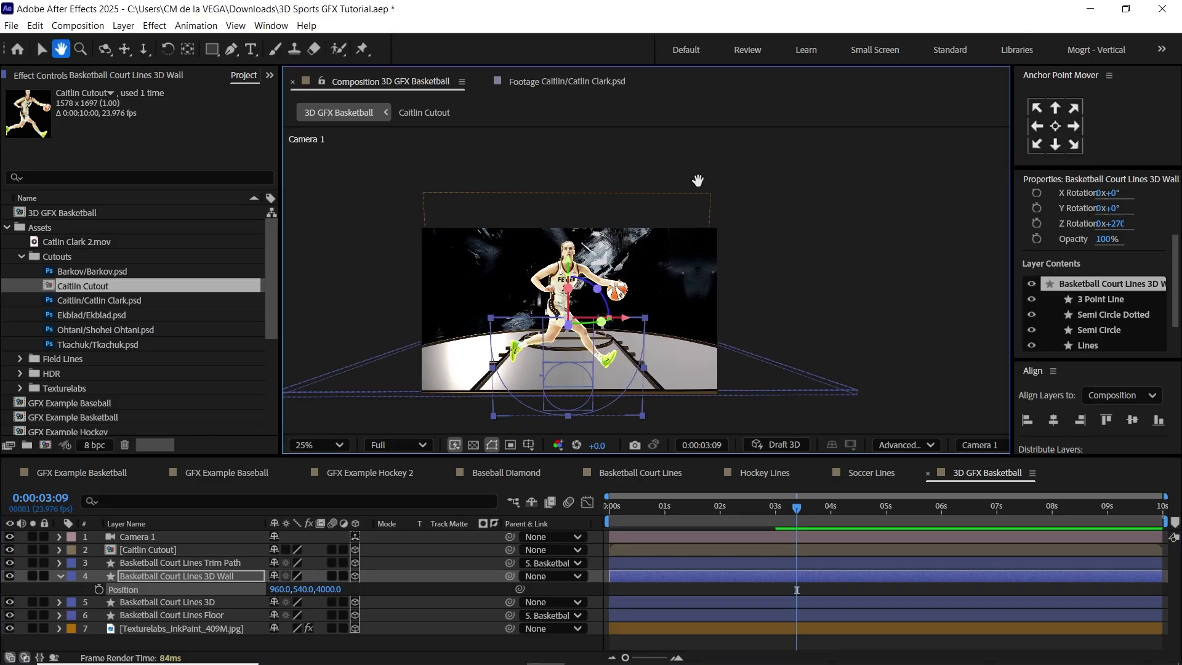
{"action": "left_click_drag", "start_coordinate": [569, 257], "coordinate": [559, 85]}
{"action": "key", "text": "period"}
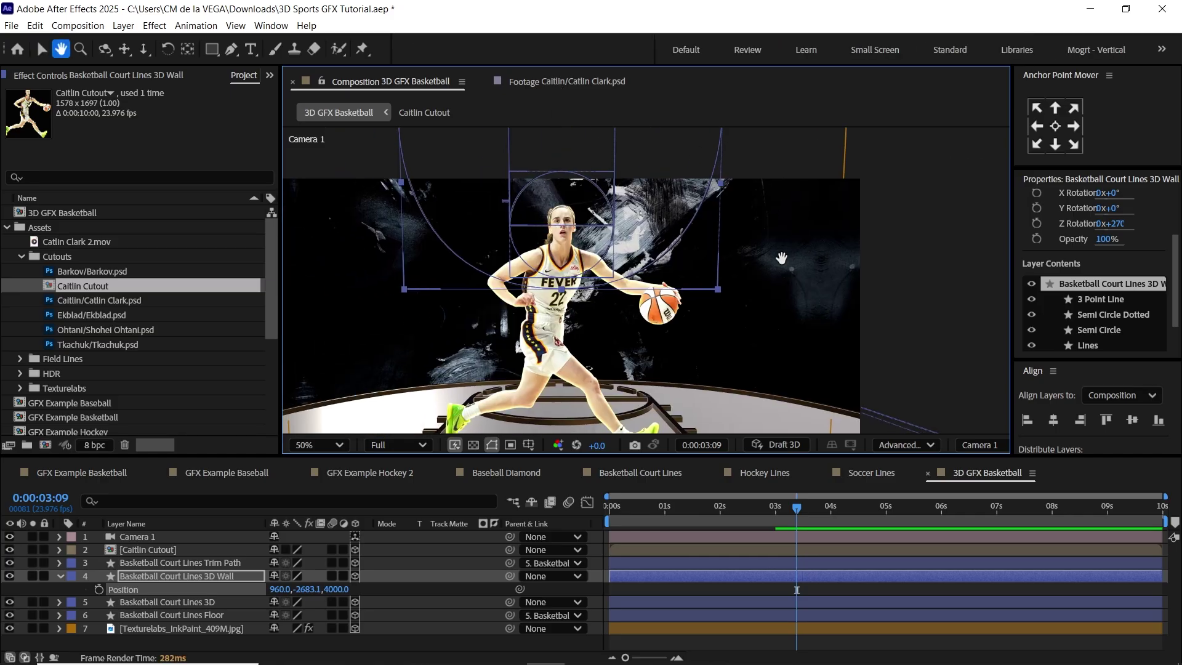
Set the scale of the Basketball Court Lines 3D Wall layer to 800% on all axes
{"action": "key", "text": "s"}
{"action": "left_click", "coordinate": [298, 589]}
{"action": "type", "text": "800"}
{"action": "key", "text": "Return"}
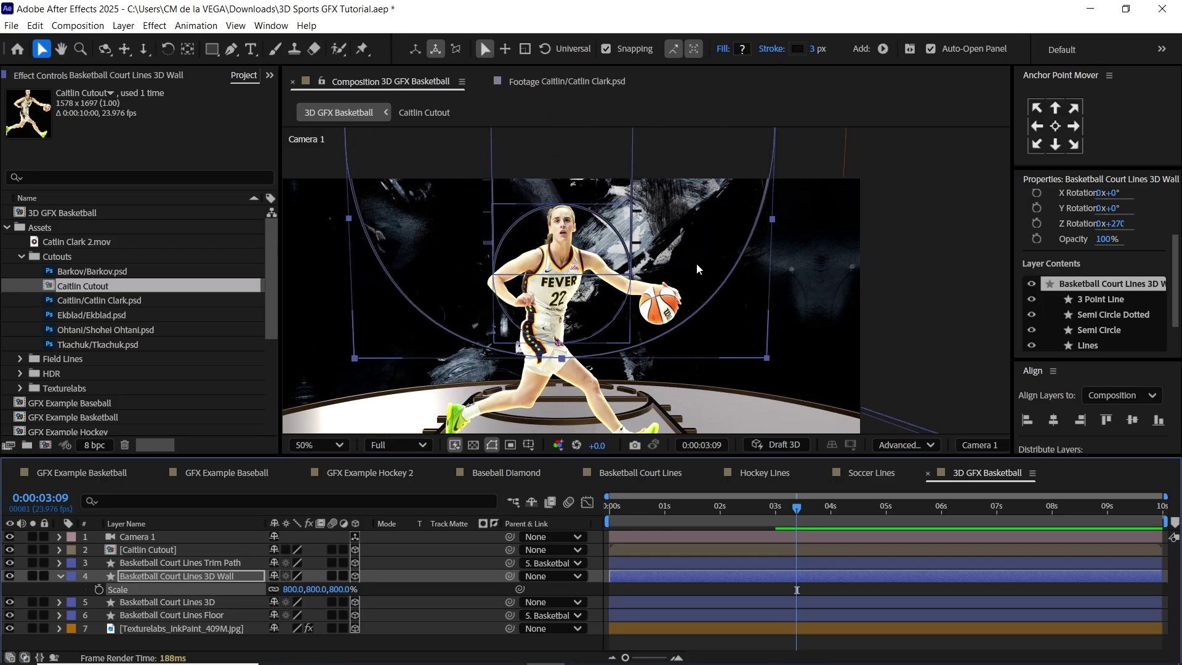
Raise the enlarged court lines wall to a Y position of about -3383, then deselect it
{"action": "key", "text": "grave"}
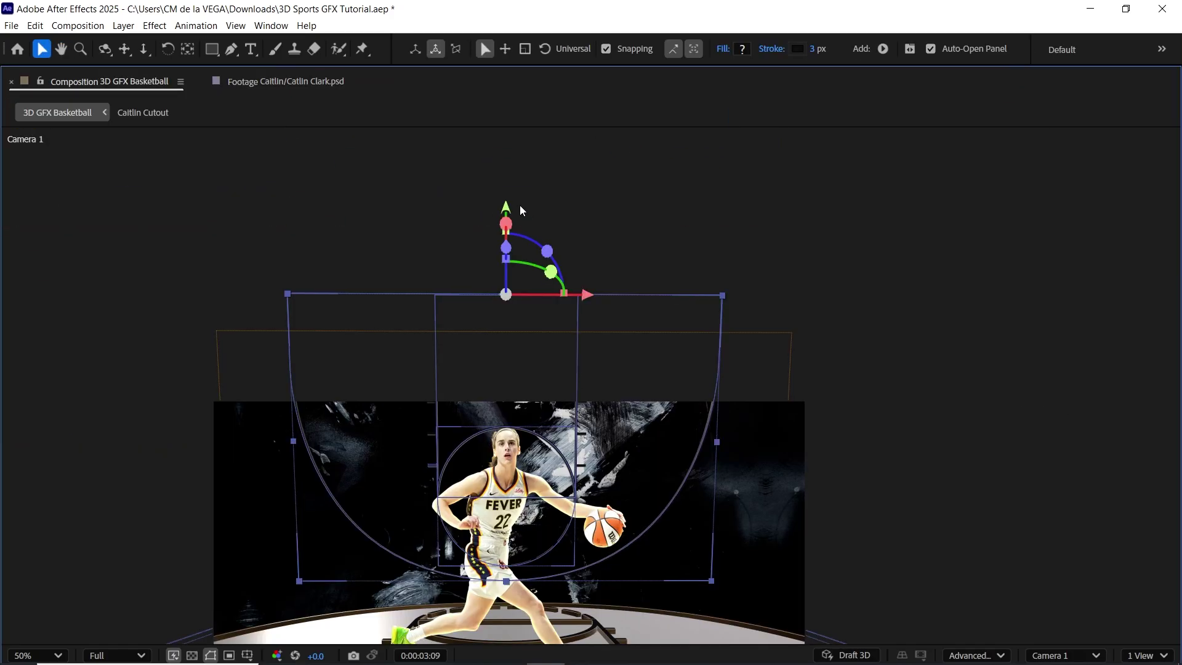
{"action": "left_click_drag", "start_coordinate": [507, 207], "coordinate": [499, 143]}
{"action": "left_click", "coordinate": [781, 283]}
{"action": "scroll", "coordinate": [818, 290], "scroll_direction": "down", "scroll_amount": 3}
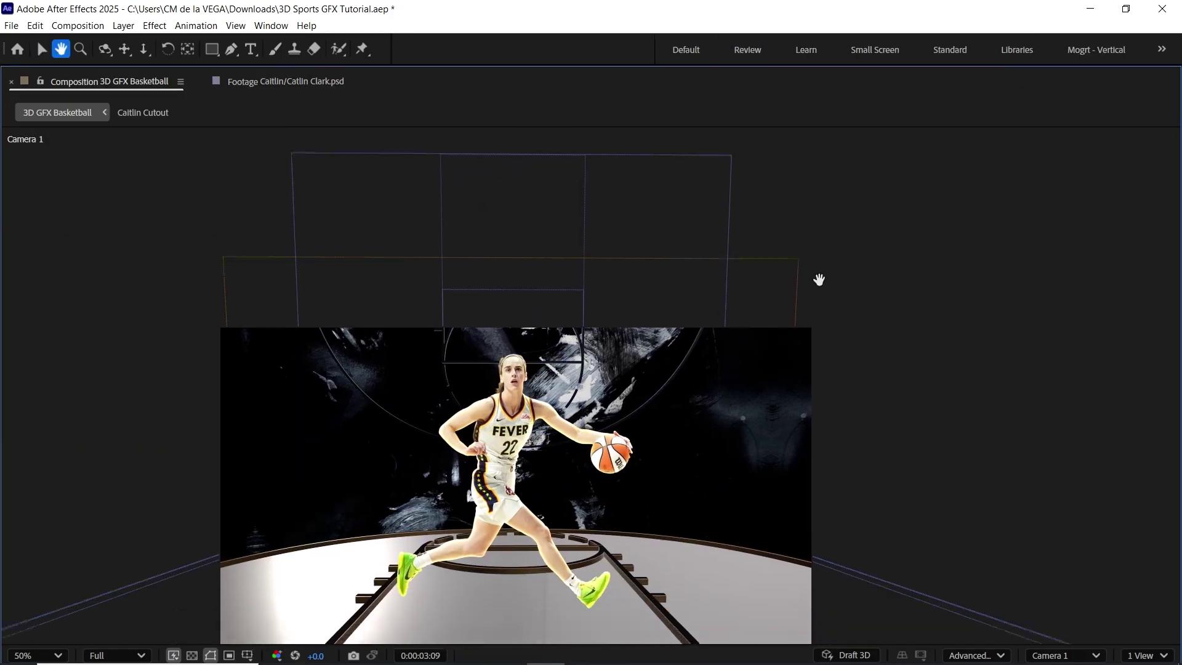
{"action": "key", "text": "grave"}
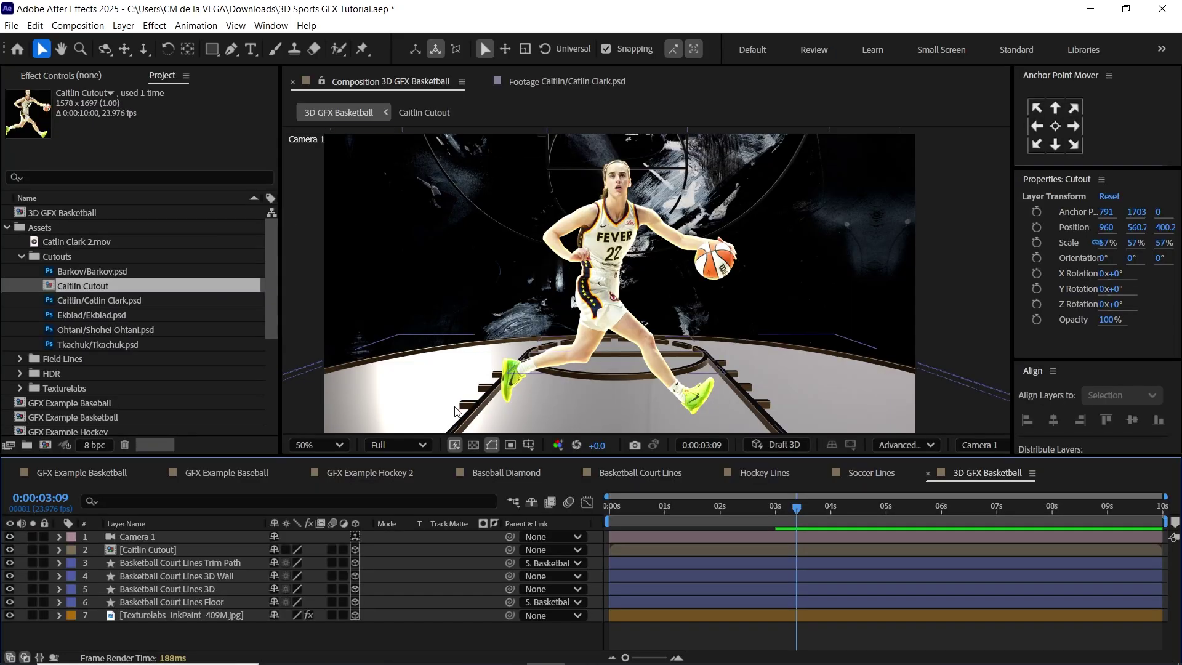
Set the Z position of the Basketball Court Lines 3D Wall layer to 3000
{"action": "left_click", "coordinate": [218, 577]}
{"action": "key", "text": "p"}
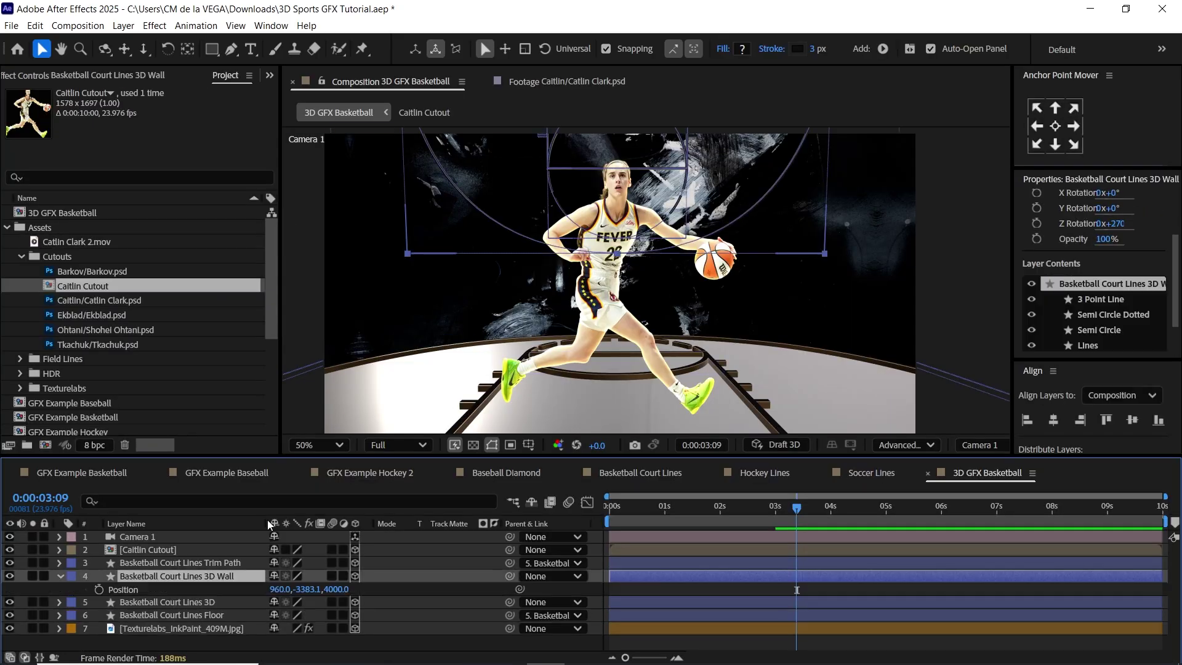
{"action": "left_click", "coordinate": [342, 589]}
{"action": "type", "text": "3000"}
{"action": "key", "text": "Return"}
Lower the court lines wall behind the player by setting its Y position to -3270
{"action": "key", "text": "h"}
{"action": "left_click_drag", "start_coordinate": [728, 211], "coordinate": [737, 333]}
{"action": "key", "text": "v"}
{"action": "key", "text": "grave"}
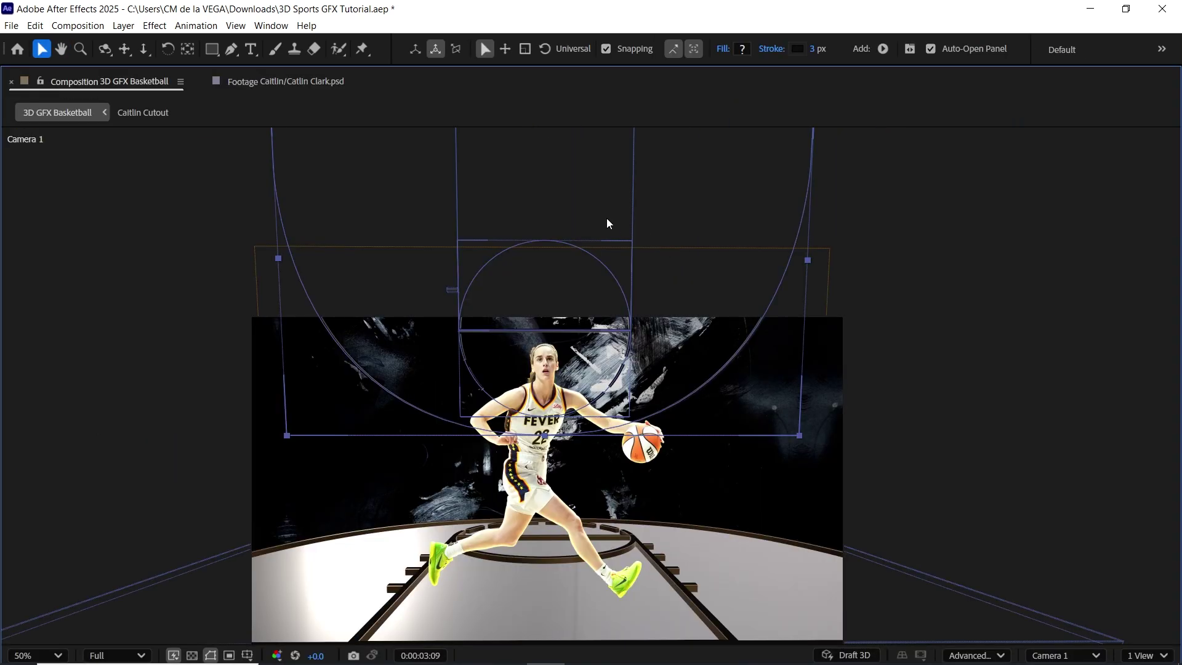
{"action": "key", "text": "space"}
{"action": "left_click_drag", "start_coordinate": [595, 258], "coordinate": [593, 376]}
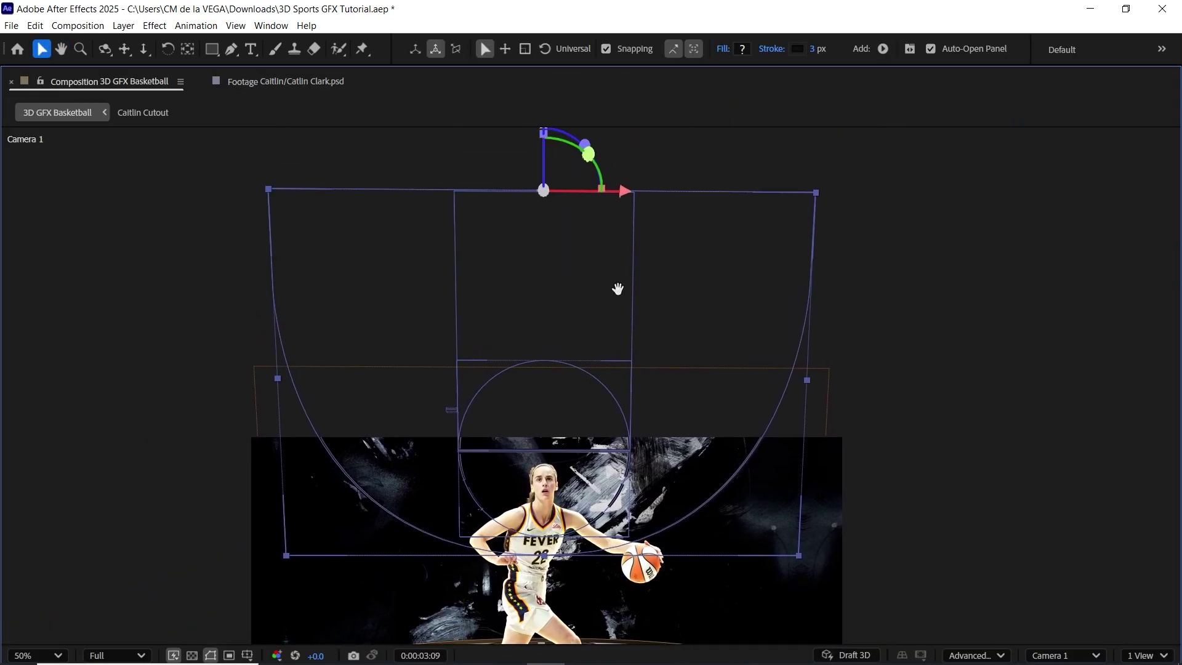
{"action": "key", "text": "space"}
{"action": "left_click_drag", "start_coordinate": [604, 179], "coordinate": [607, 218]}
{"action": "key", "text": "space"}
{"action": "left_click_drag", "start_coordinate": [638, 293], "coordinate": [657, 198]}
{"action": "key", "text": "grave"}
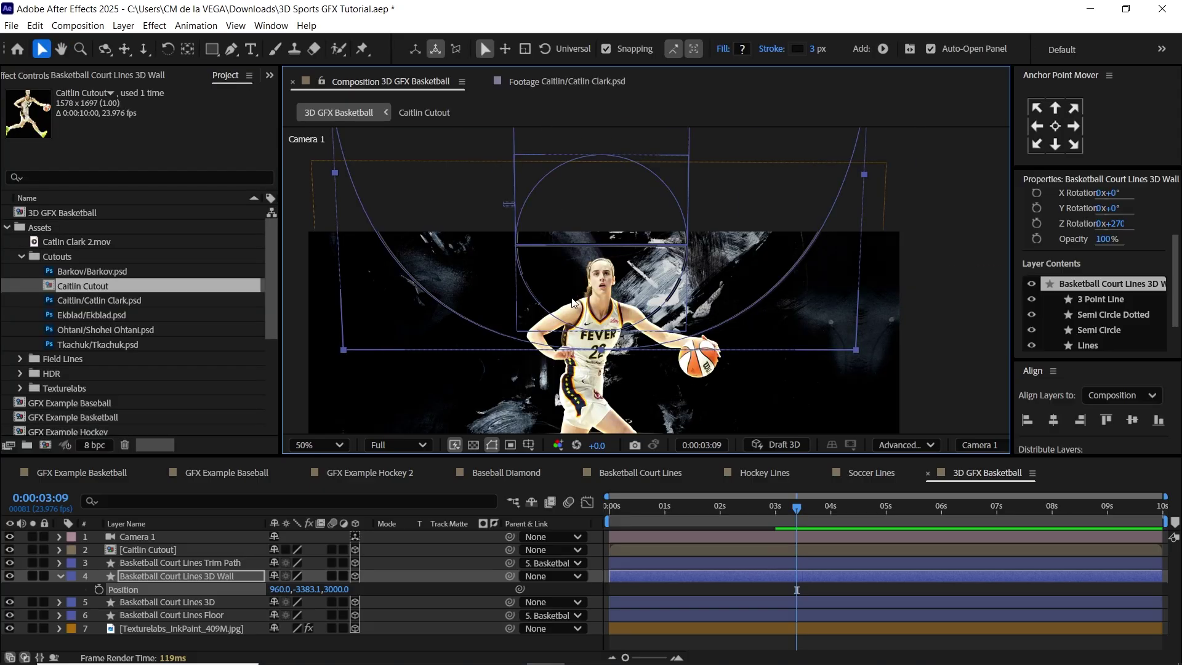
{"action": "key", "text": "p"}
{"action": "key", "text": "p"}
{"action": "key", "text": "space"}
{"action": "left_click_drag", "start_coordinate": [394, 388], "coordinate": [394, 355]}
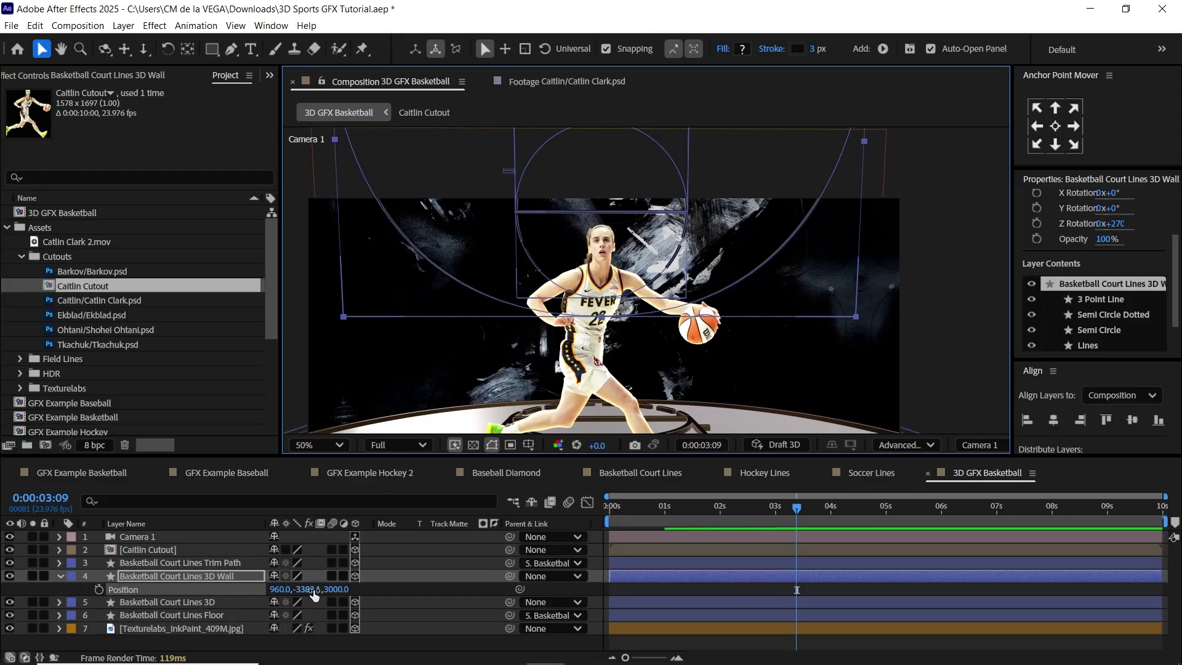
{"action": "left_click_drag", "start_coordinate": [315, 590], "coordinate": [391, 578]}
{"action": "left_click", "coordinate": [320, 590]}
{"action": "type", "text": "-3270"}
{"action": "key", "text": "Return"}
{"action": "left_click", "coordinate": [209, 577]}
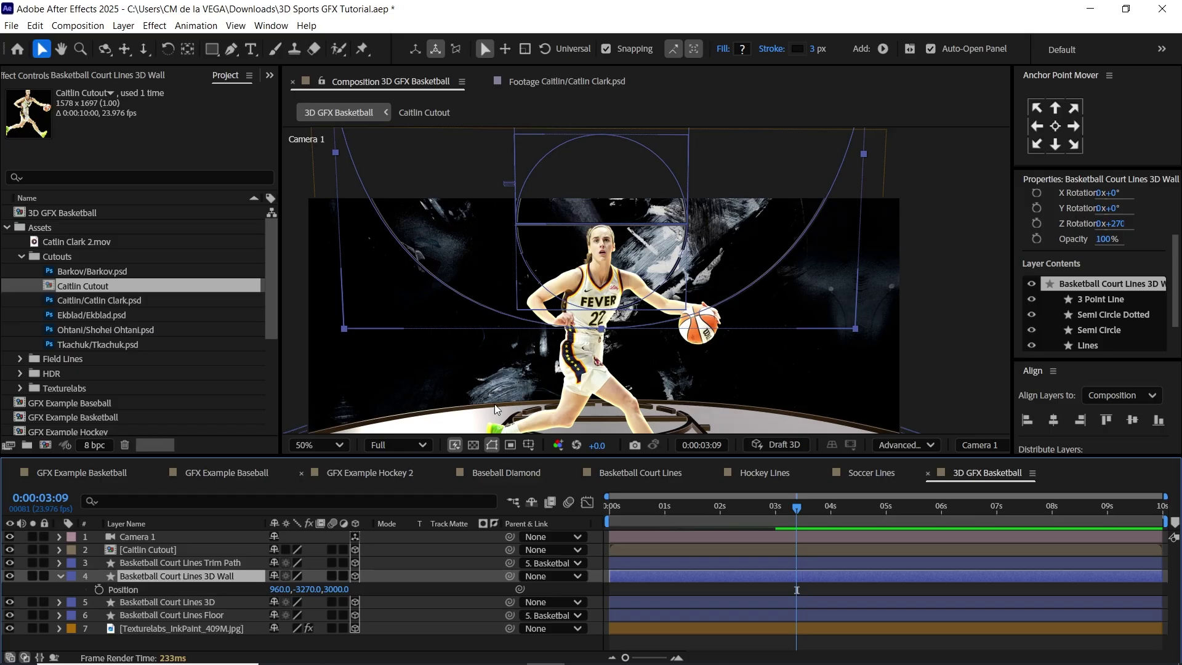
Deselect all layers and save the project
{"action": "key", "text": "ctrl+shift+a"}
{"action": "key", "text": "space"}
{"action": "left_click_drag", "start_coordinate": [789, 308], "coordinate": [737, 265]}
{"action": "key", "text": "space"}
{"action": "key", "text": "space"}
{"action": "left_click_drag", "start_coordinate": [799, 302], "coordinate": [802, 279]}
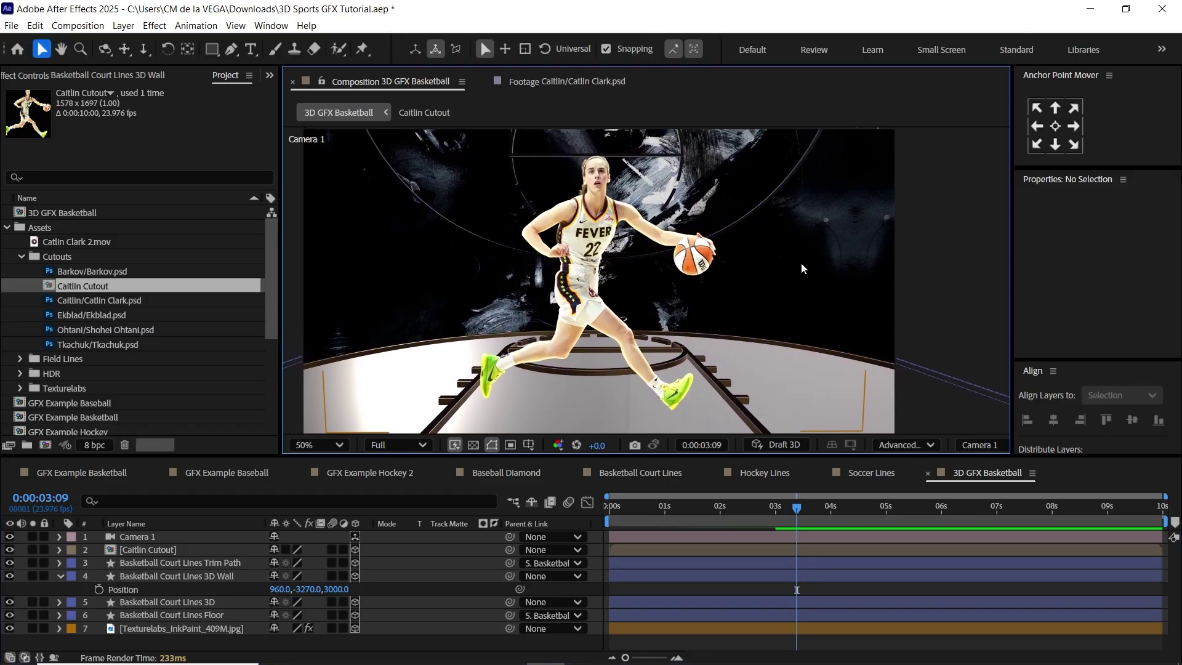
{"action": "key", "text": "ctrl+s"}
{"action": "left_click_drag", "start_coordinate": [717, 456], "coordinate": [726, 484]}
{"action": "key", "text": "space"}
{"action": "left_click_drag", "start_coordinate": [762, 398], "coordinate": [771, 393]}
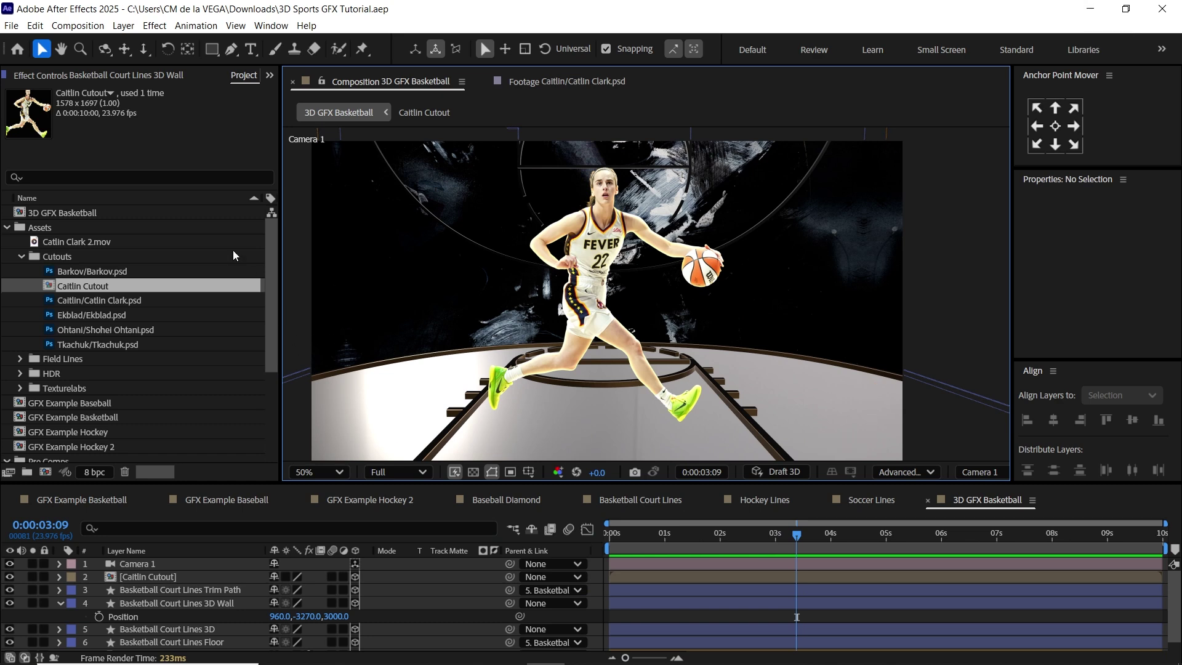
Add an Environment light to the composition with its default settings and collapse its properties
{"action": "left_click", "coordinate": [123, 25]}
{"action": "mouse_move", "coordinate": [165, 43]}
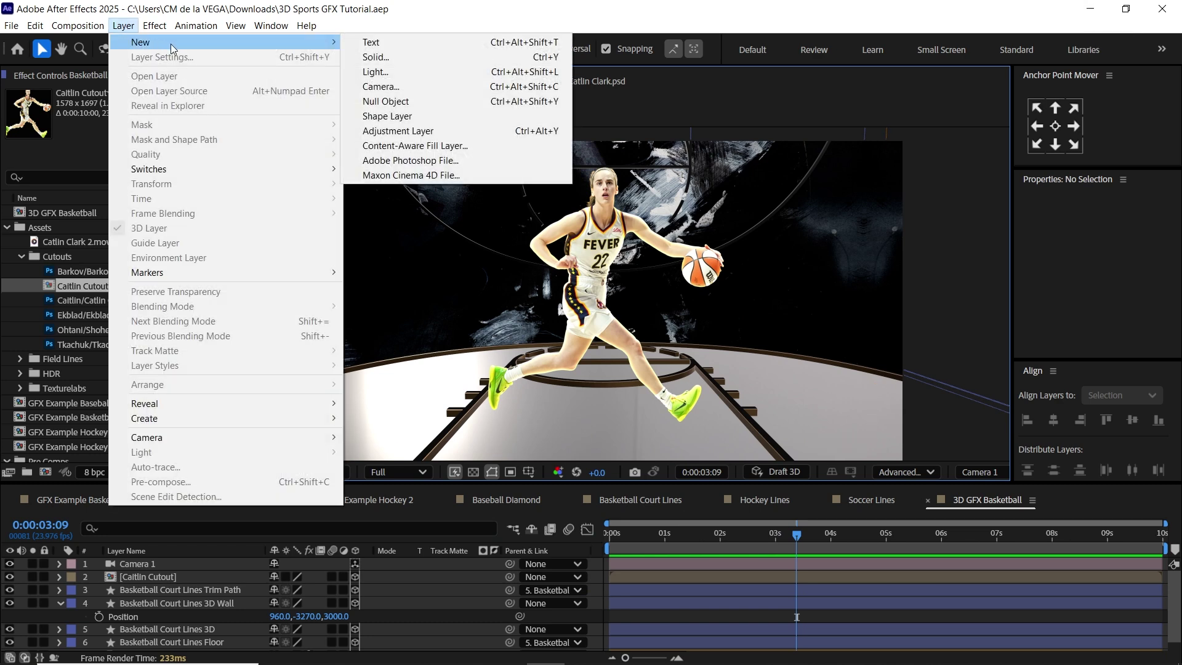
{"action": "left_click", "coordinate": [420, 72]}
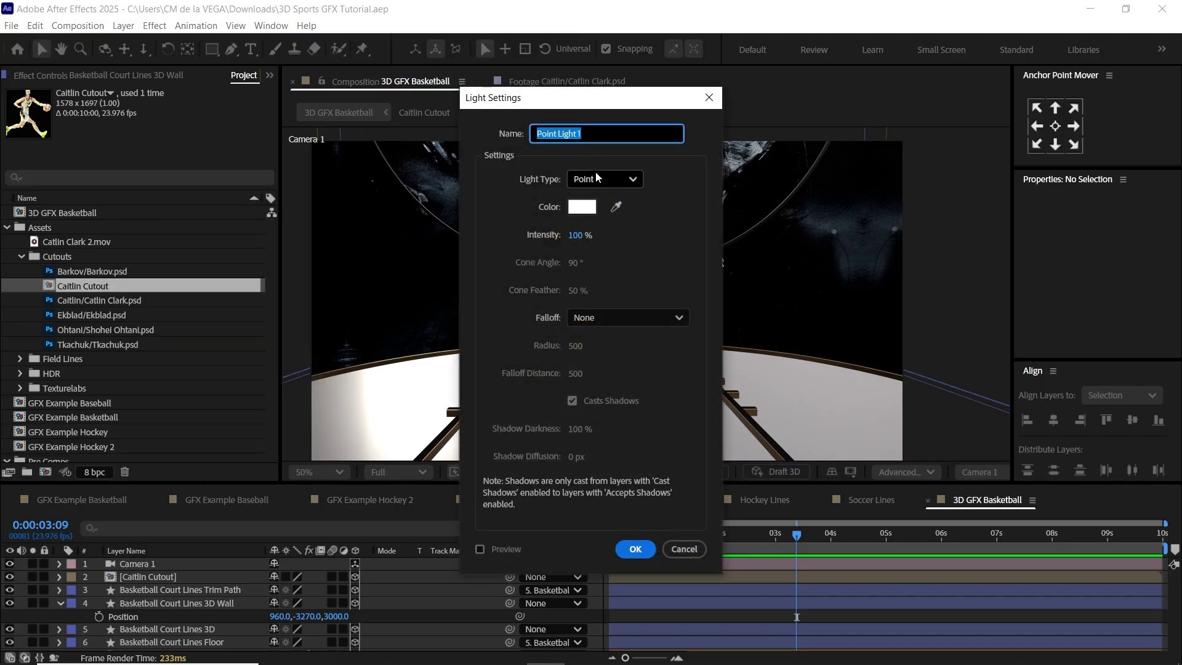
{"action": "left_click", "coordinate": [595, 179]}
{"action": "left_click", "coordinate": [609, 277]}
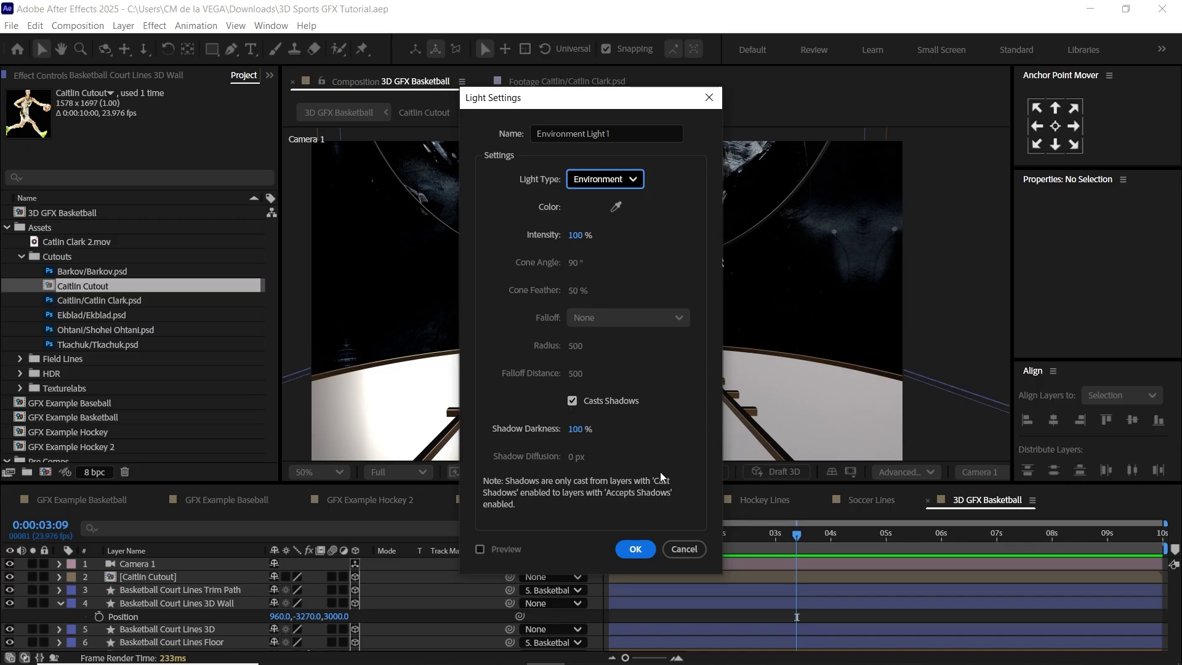
{"action": "left_click", "coordinate": [634, 547]}
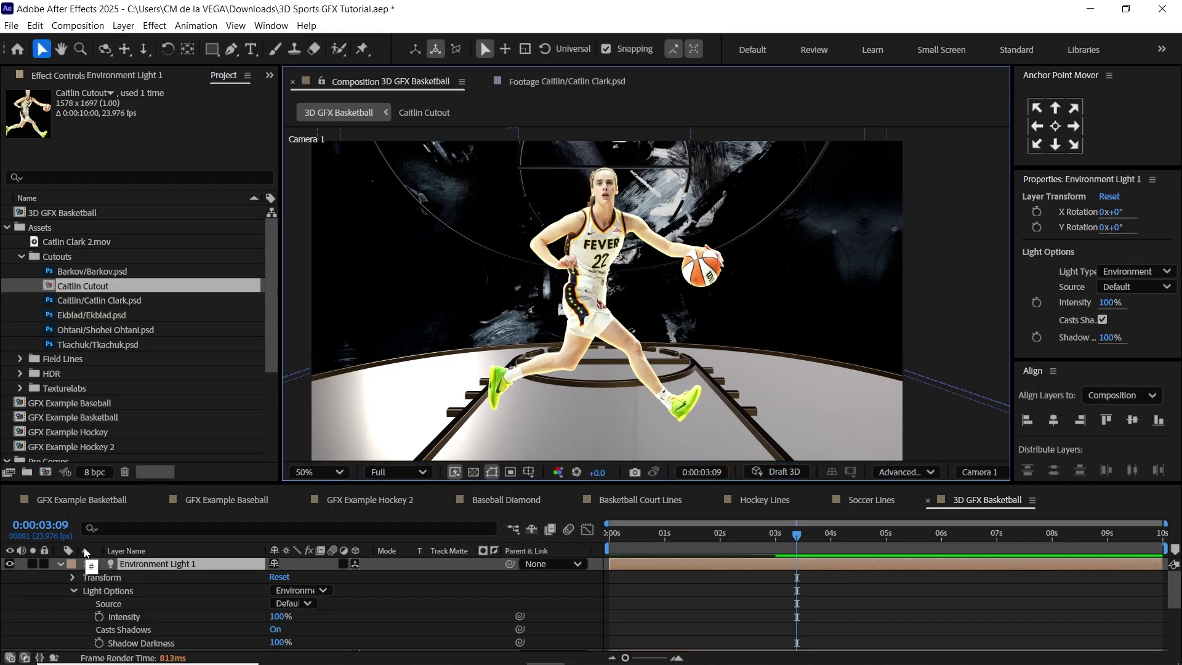
{"action": "left_click", "coordinate": [60, 563]}
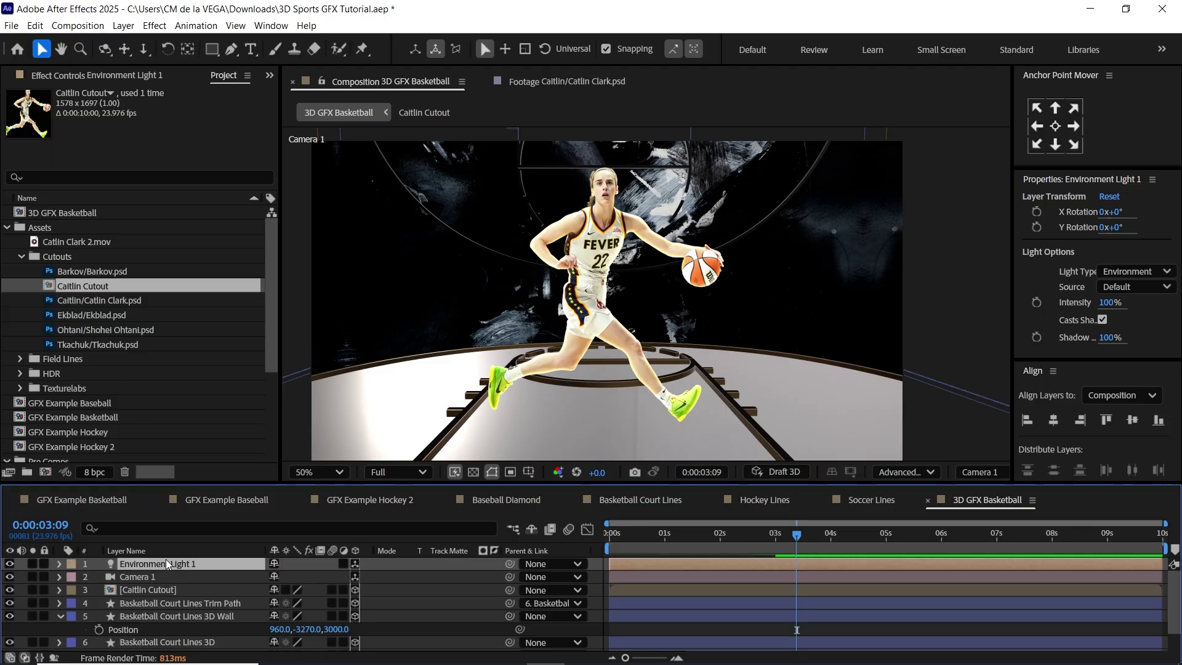
Add studio_small_08_2k.hdr from the HDR folder to the composition as the layer above Environment Light 1
{"action": "left_click", "coordinate": [22, 257]}
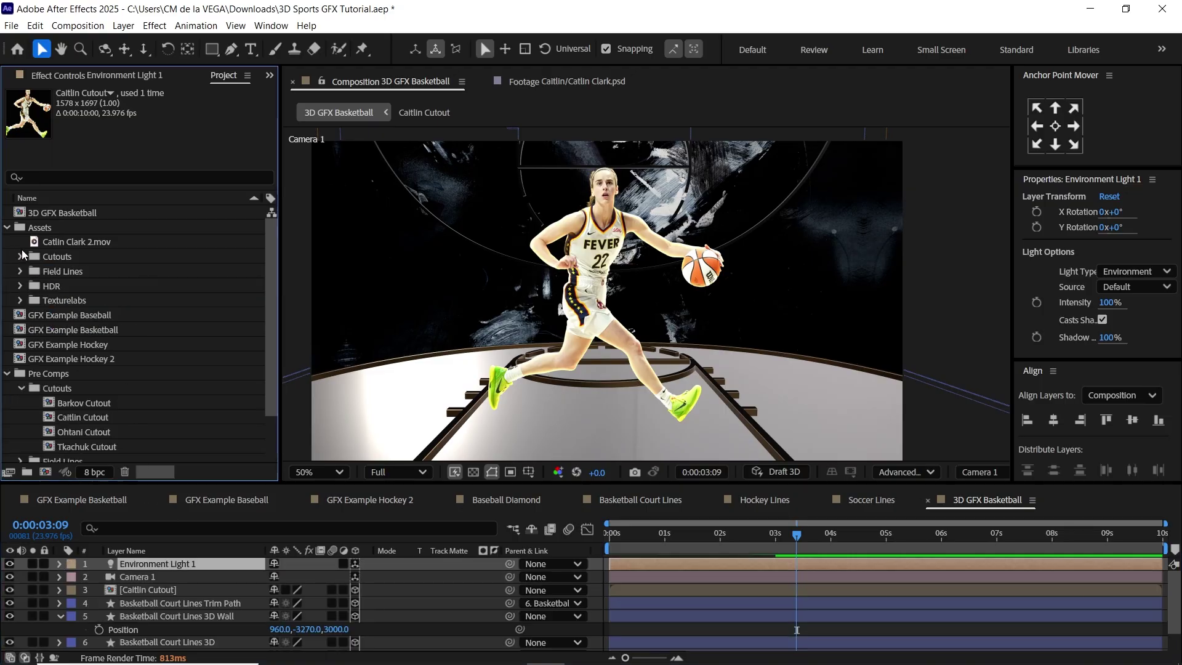
{"action": "left_click", "coordinate": [47, 287]}
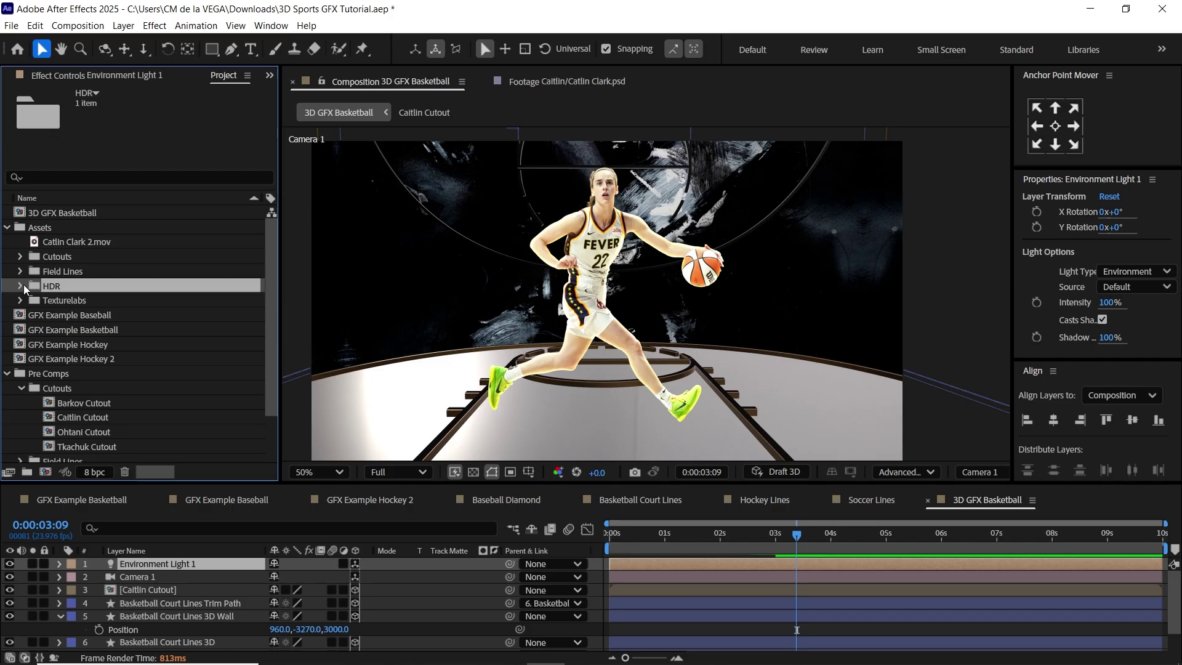
{"action": "left_click", "coordinate": [20, 285]}
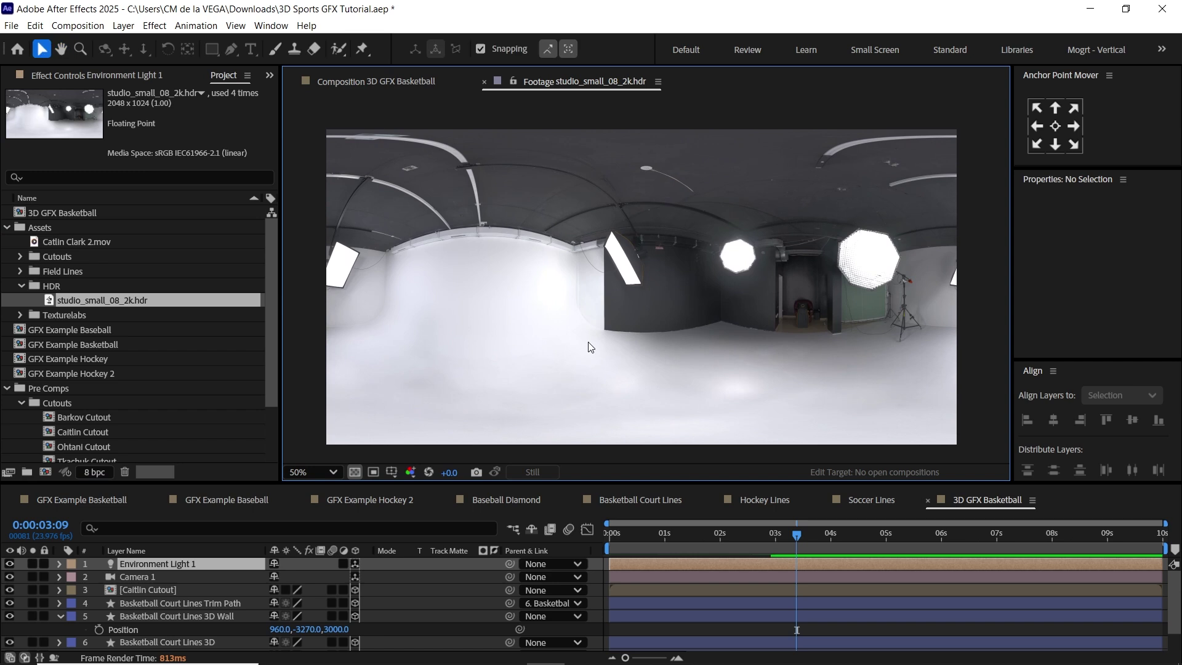
{"action": "left_click_drag", "start_coordinate": [137, 303], "coordinate": [189, 564]}
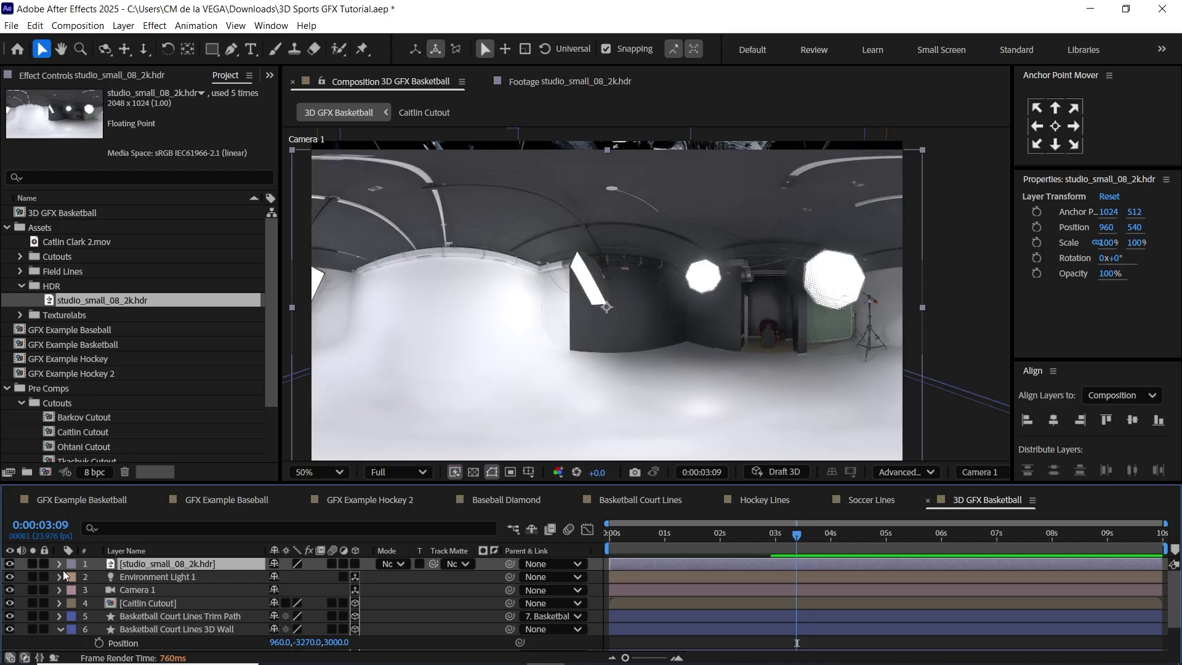
Label the HDR layer and Environment Light 1 yellow, and hide the HDR layer
{"action": "left_click", "coordinate": [134, 576], "text": "shift"}
{"action": "left_click", "coordinate": [72, 577]}
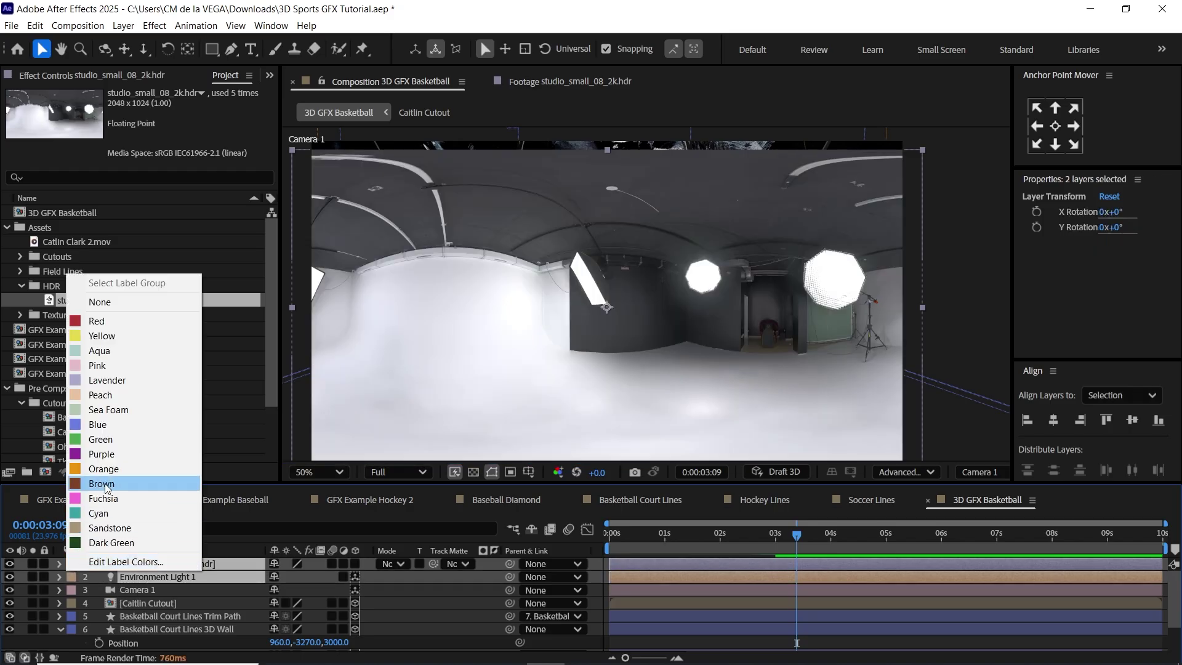
{"action": "left_click", "coordinate": [104, 335]}
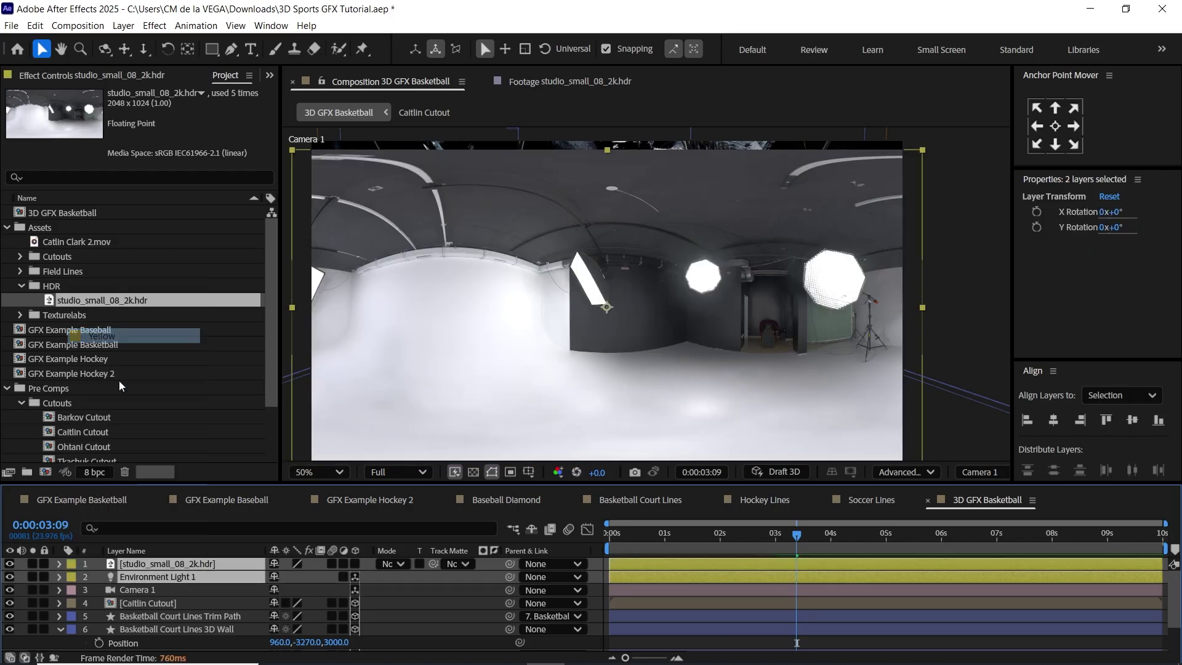
{"action": "left_click", "coordinate": [160, 564]}
{"action": "left_click", "coordinate": [9, 564]}
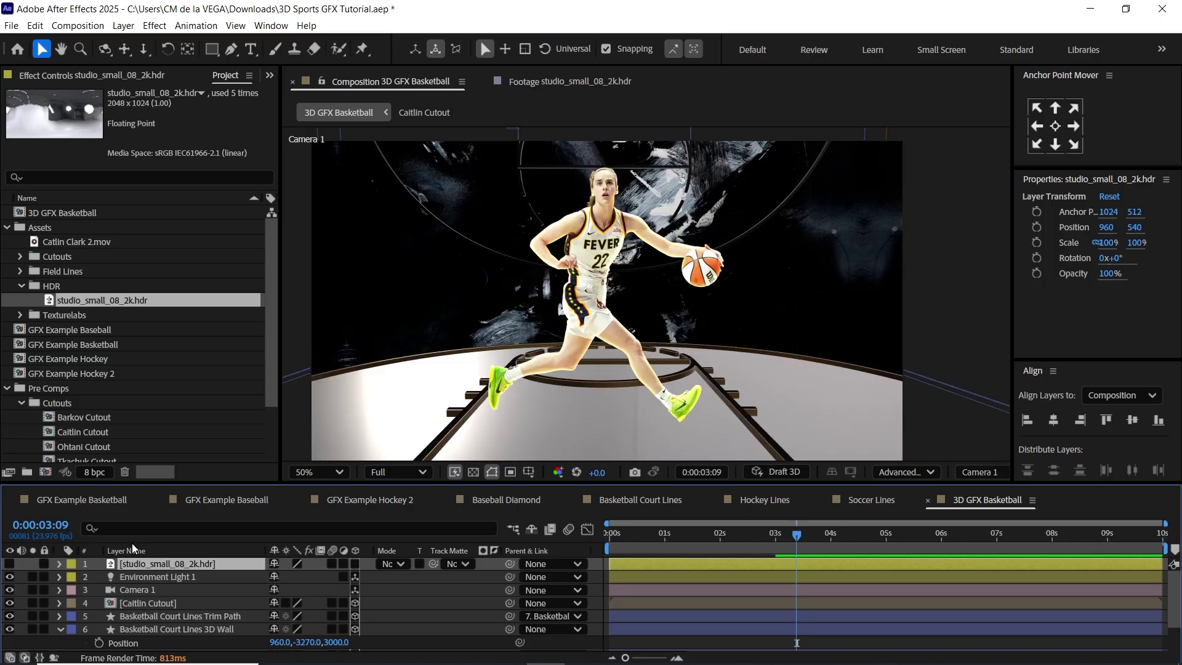
Set the source of Environment Light 1 to studio_small_08_2k.hdr in its light options
{"action": "left_click_drag", "start_coordinate": [222, 483], "coordinate": [222, 464]}
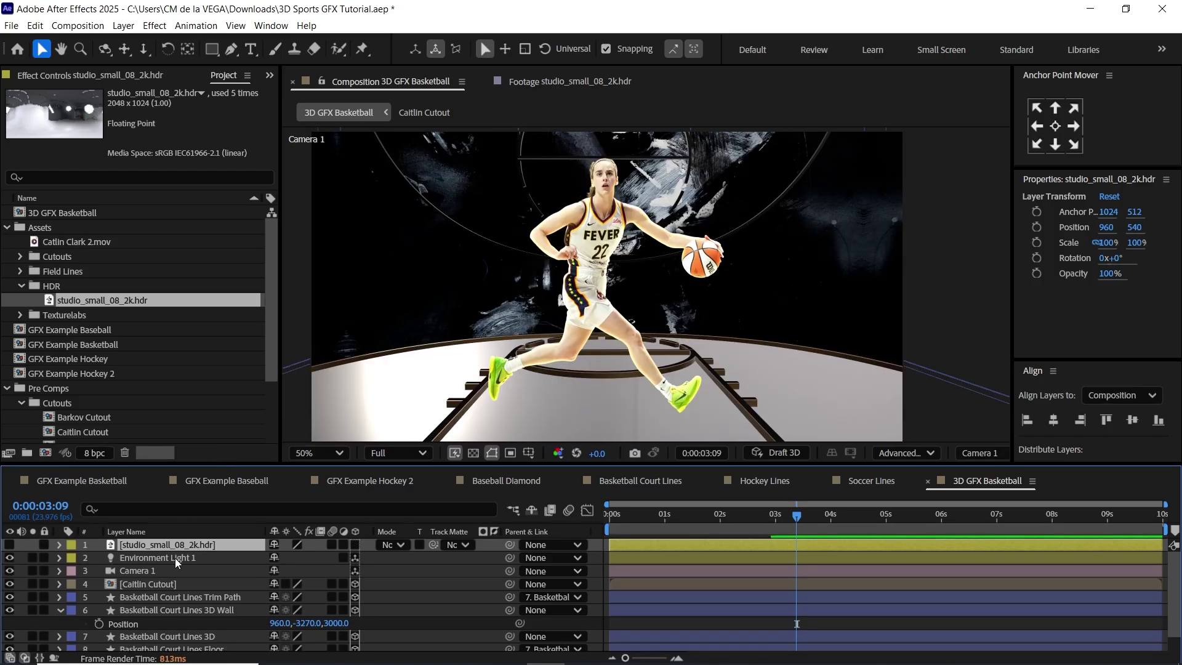
{"action": "left_click", "coordinate": [87, 558]}
{"action": "left_click", "coordinate": [59, 558]}
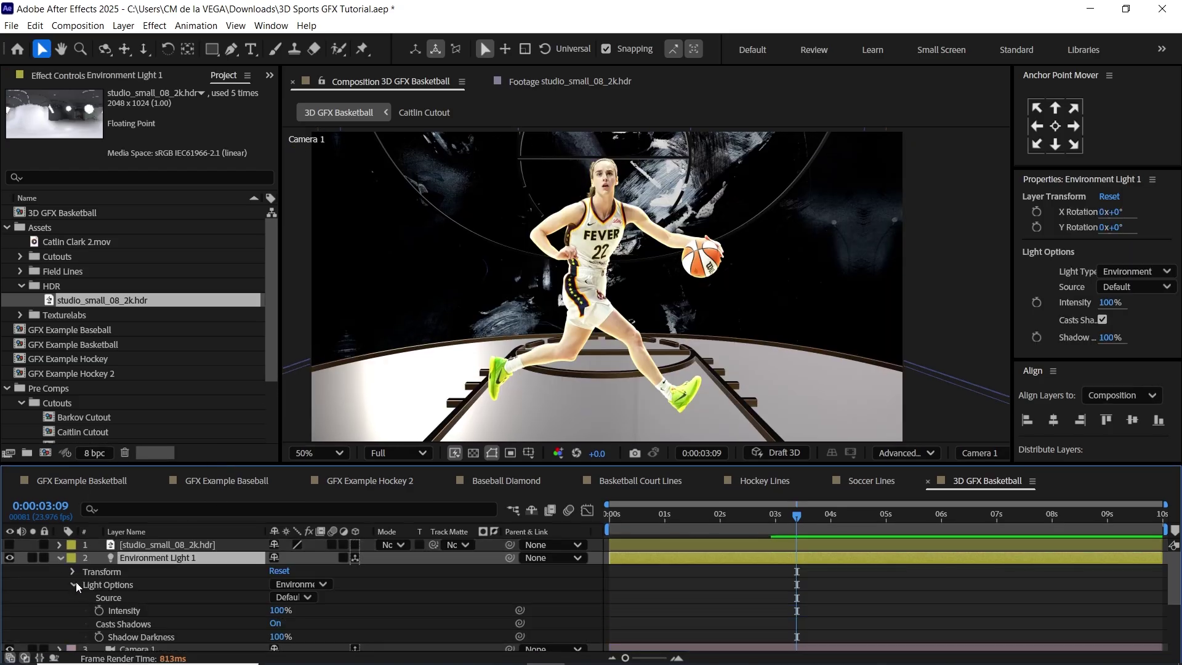
{"action": "left_click", "coordinate": [109, 584]}
{"action": "left_click", "coordinate": [124, 597]}
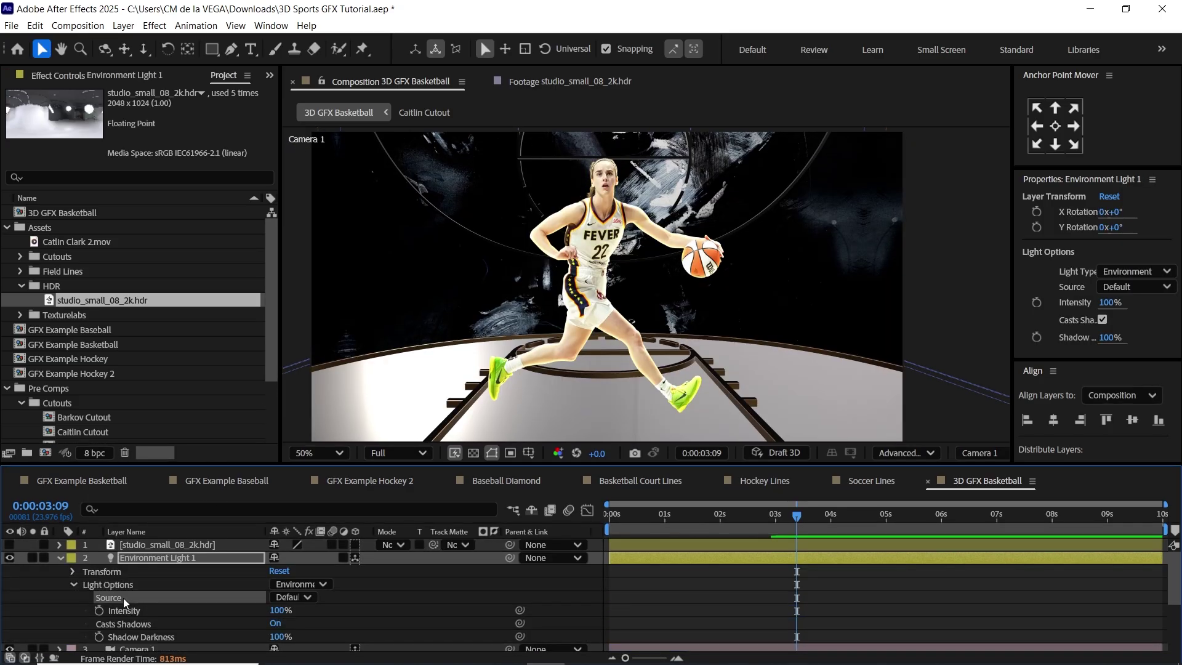
{"action": "left_click", "coordinate": [292, 598]}
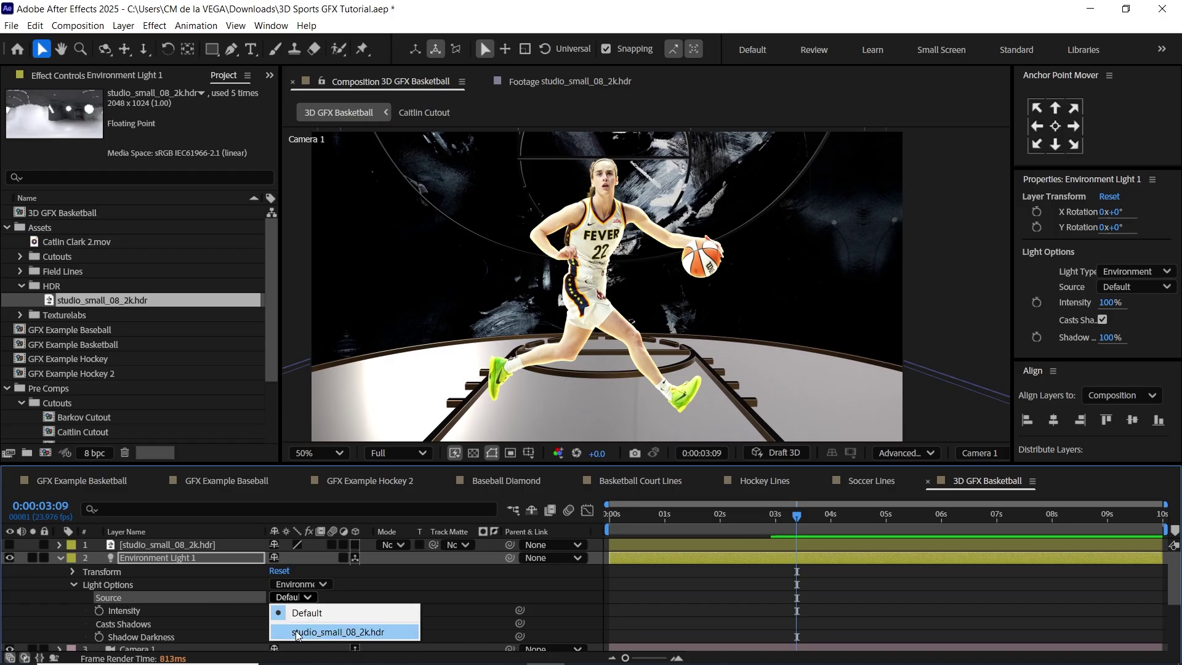
{"action": "left_click", "coordinate": [333, 632]}
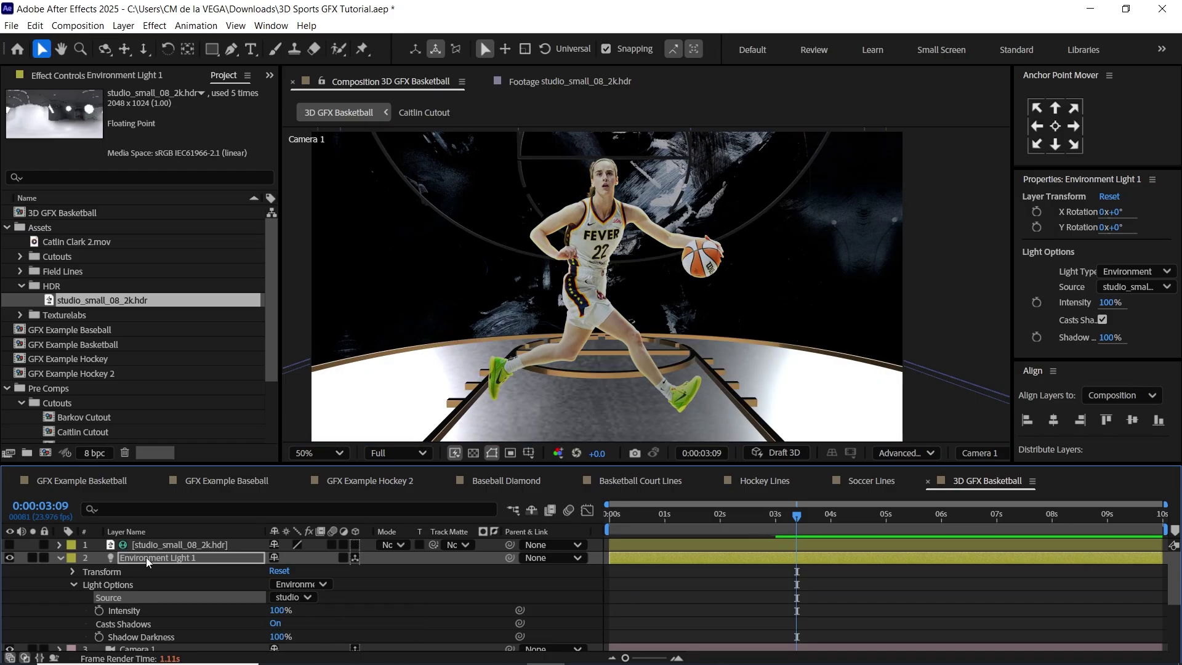
Rotate Environment Light 1 to about 101° on X and 9° on Y
{"action": "left_click", "coordinate": [93, 574]}
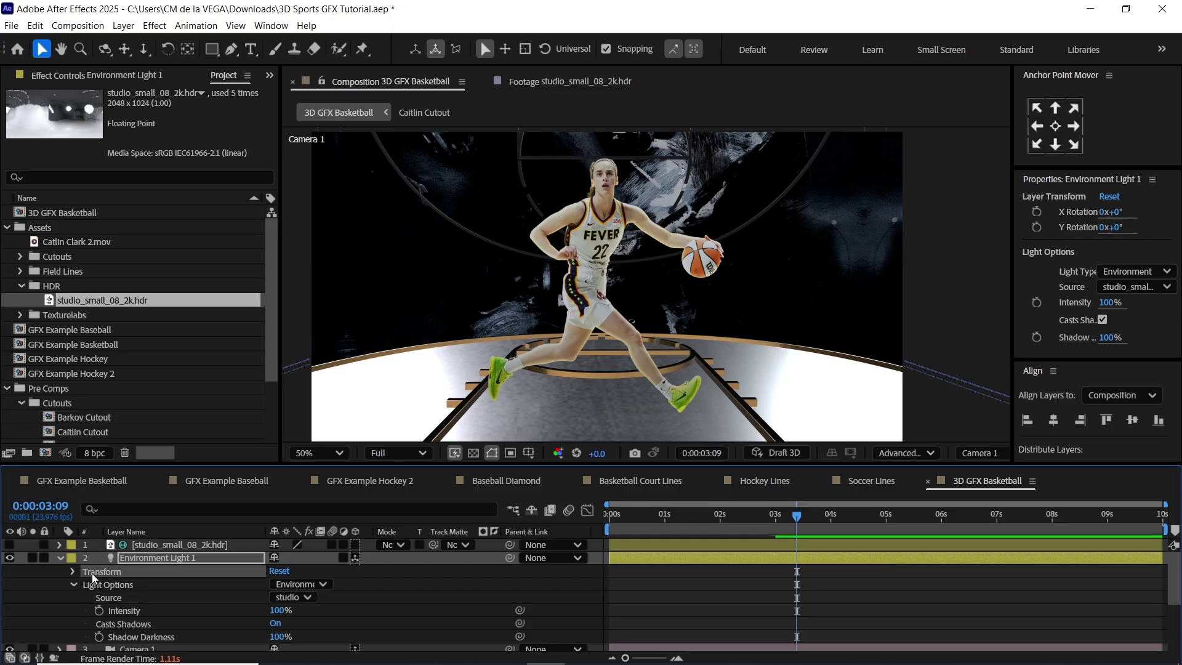
{"action": "left_click", "coordinate": [73, 572]}
{"action": "left_click_drag", "start_coordinate": [290, 586], "coordinate": [371, 586]}
{"action": "left_click_drag", "start_coordinate": [295, 597], "coordinate": [303, 598]}
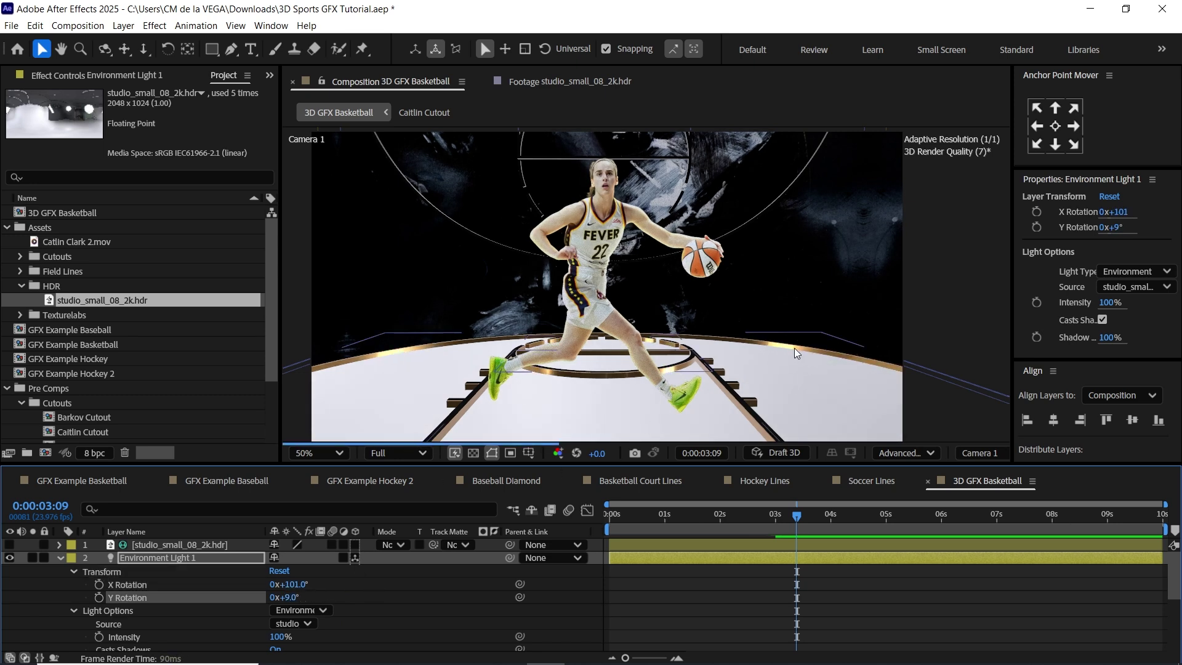
{"action": "left_click_drag", "start_coordinate": [794, 348], "coordinate": [694, 294]}
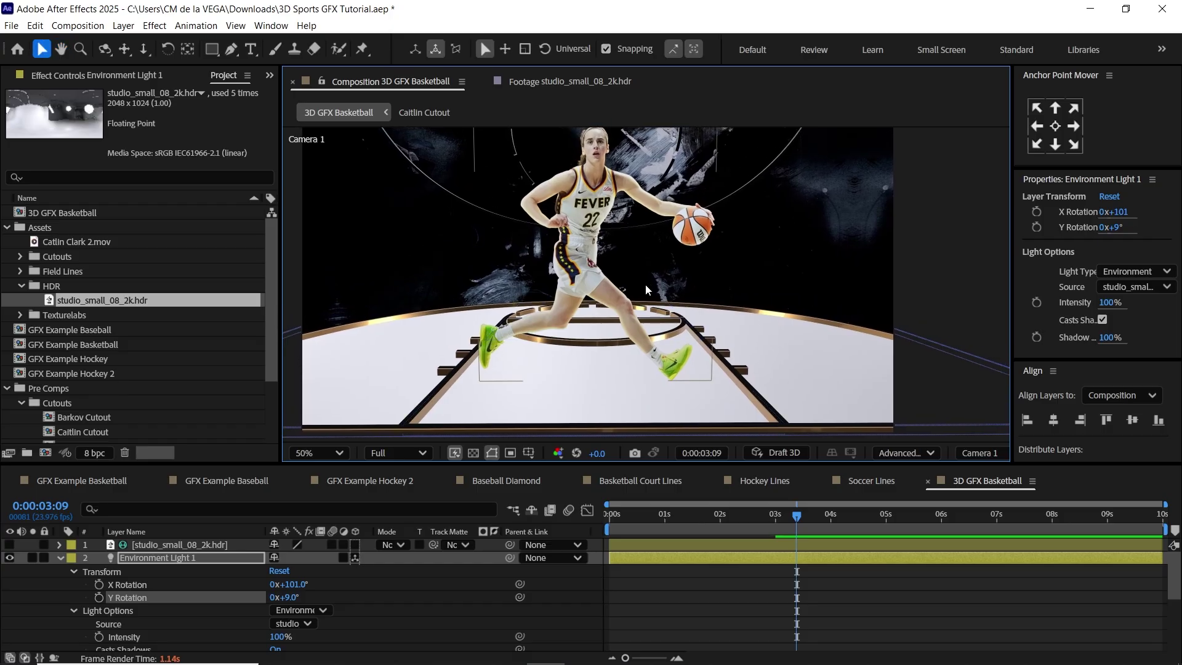
Adjust Environment Light 1's rotation to 119° on X and 55° on Y, and collapse its properties
{"action": "key", "text": "c"}
{"action": "key", "text": "c"}
{"action": "key", "text": "c"}
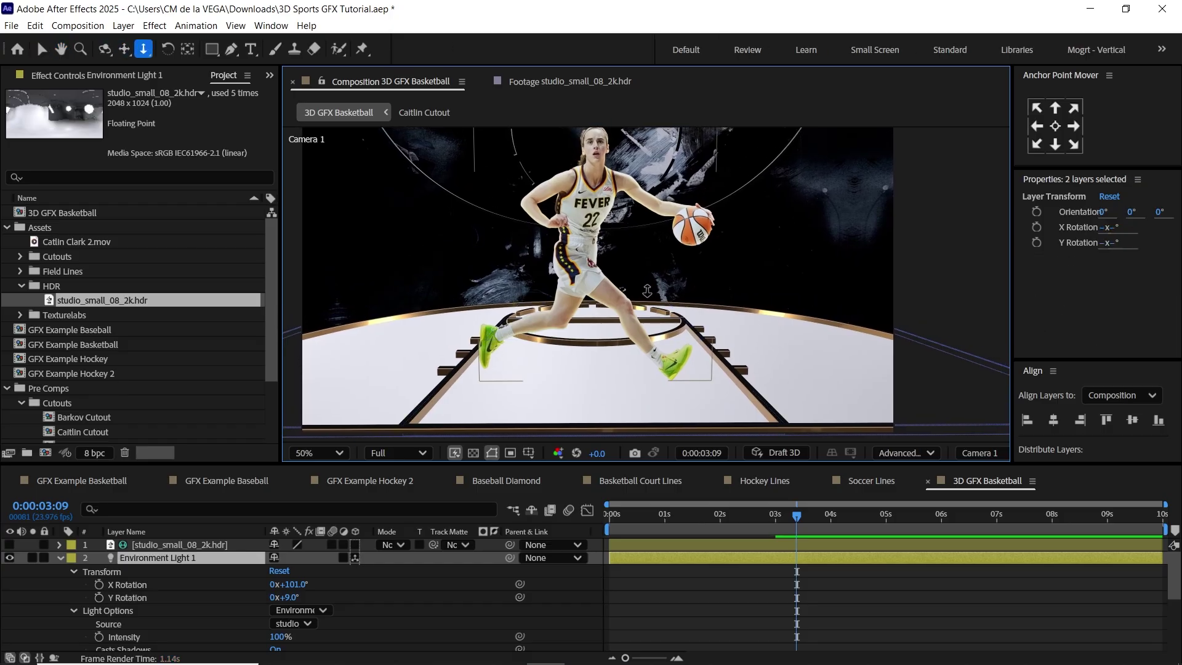
{"action": "scroll", "coordinate": [647, 291], "scroll_direction": "down", "scroll_amount": 3}
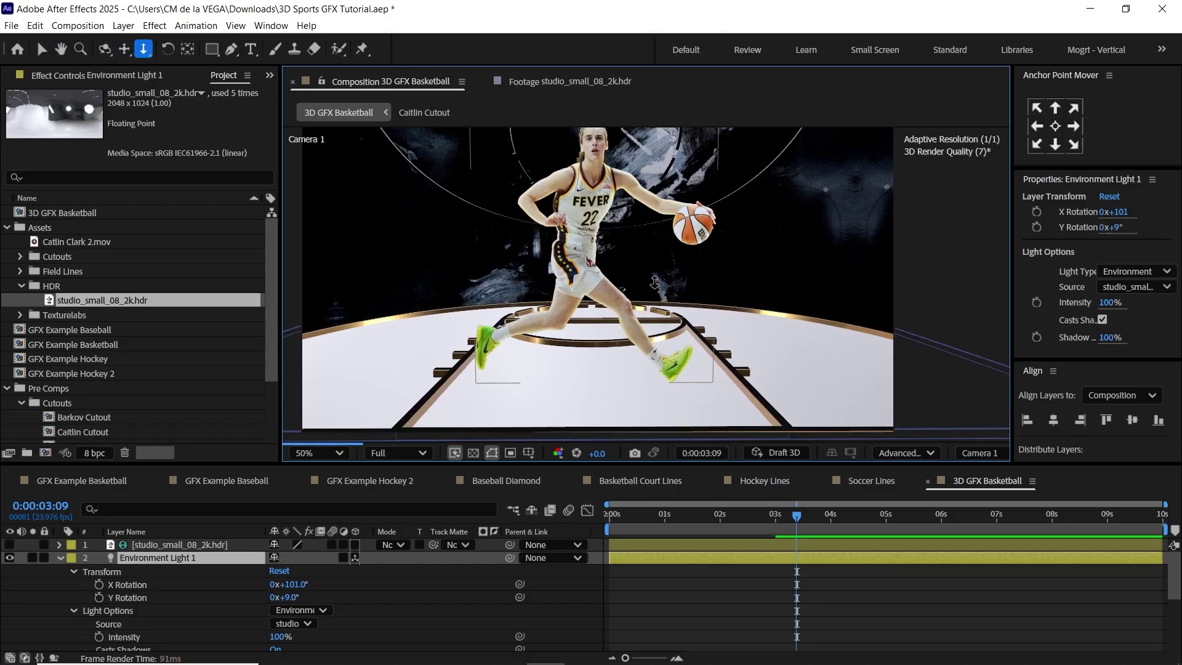
{"action": "left_click_drag", "start_coordinate": [288, 597], "coordinate": [311, 585]}
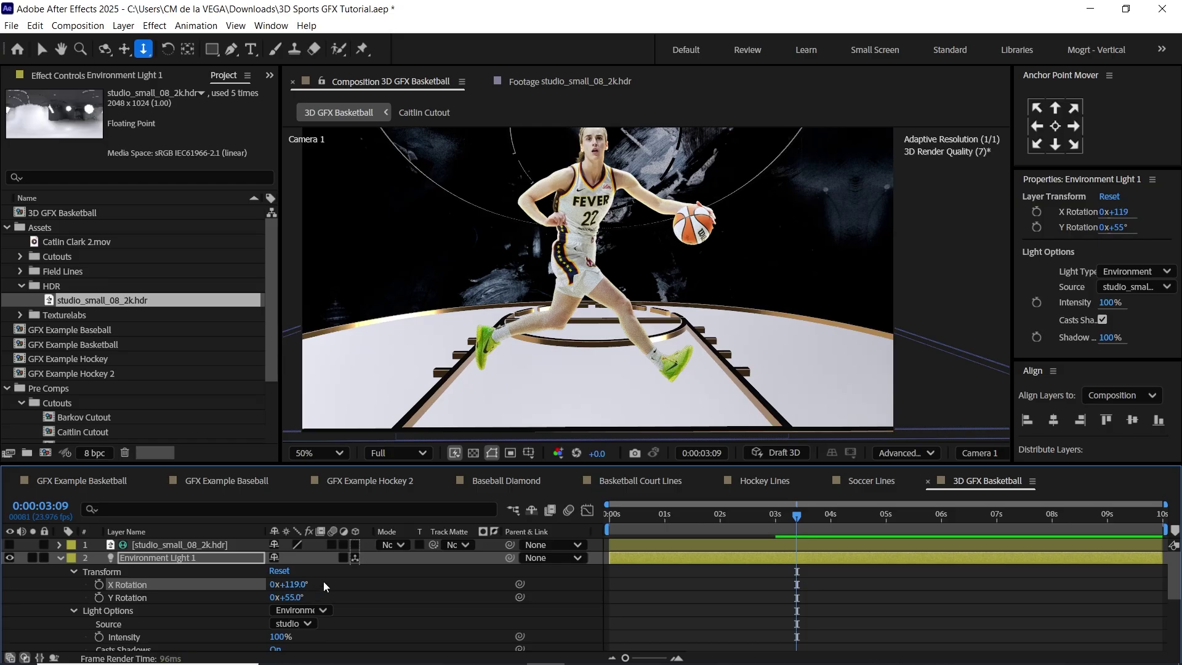
{"action": "key", "text": "h"}
{"action": "left_click_drag", "start_coordinate": [645, 328], "coordinate": [641, 403]}
{"action": "key", "text": "c"}
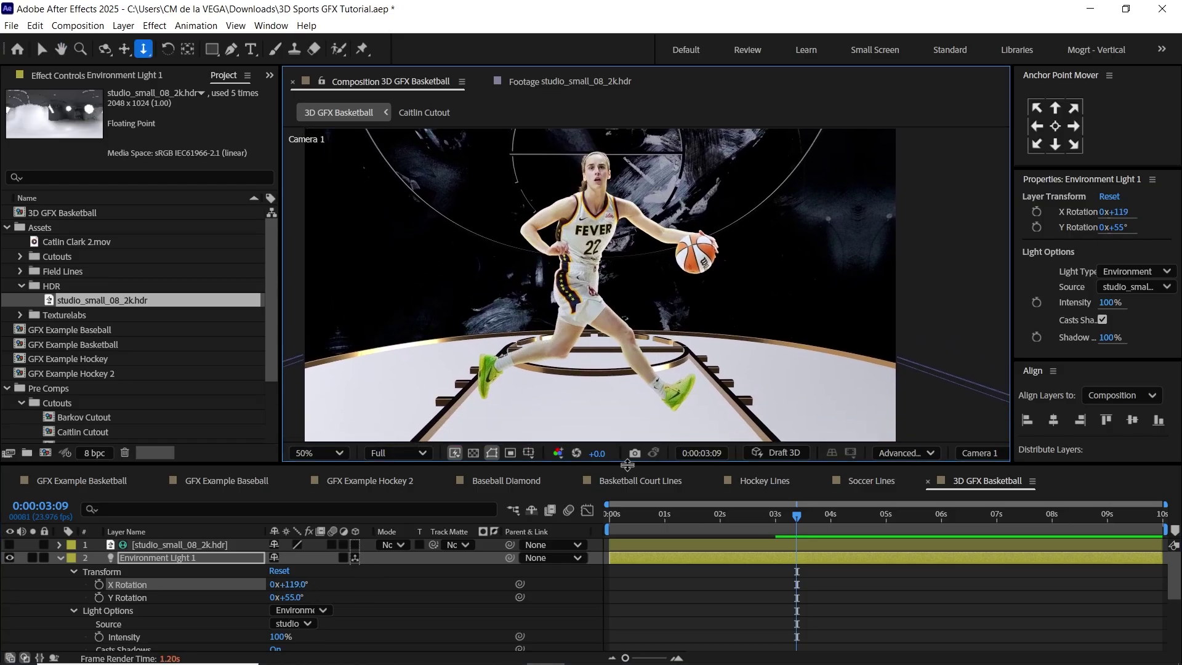
{"action": "left_click_drag", "start_coordinate": [626, 465], "coordinate": [626, 483]}
{"action": "left_click", "coordinate": [61, 577]}
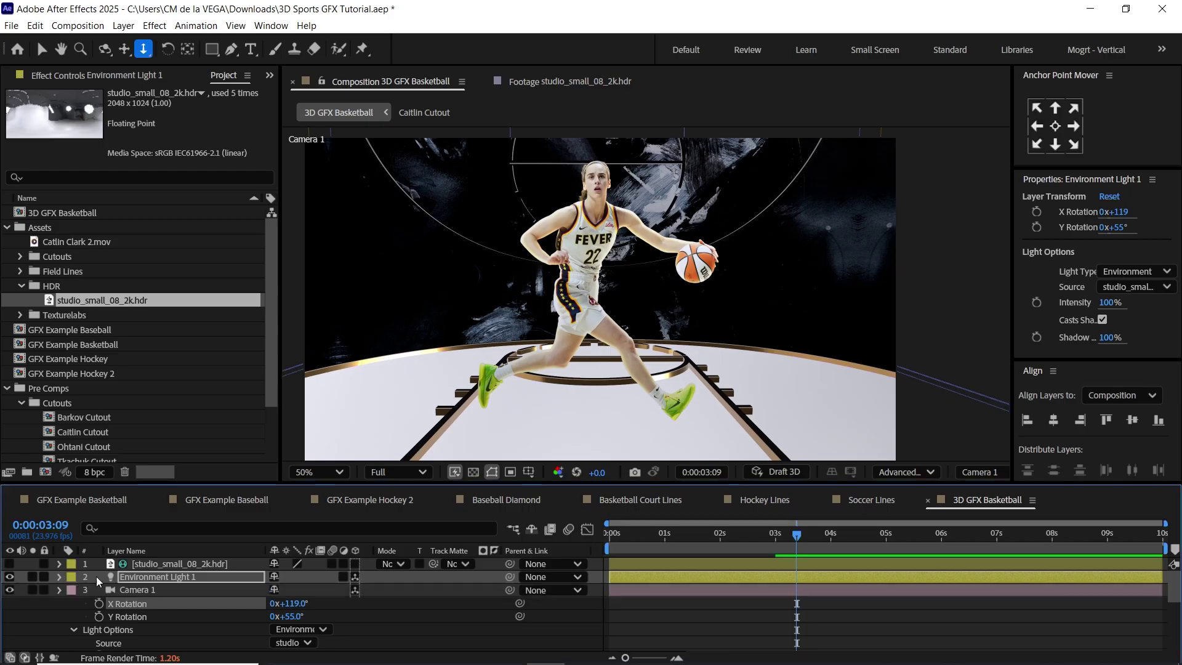
Add a Point light to the composition with its default settings
{"action": "left_click", "coordinate": [124, 25]}
{"action": "mouse_move", "coordinate": [142, 42]}
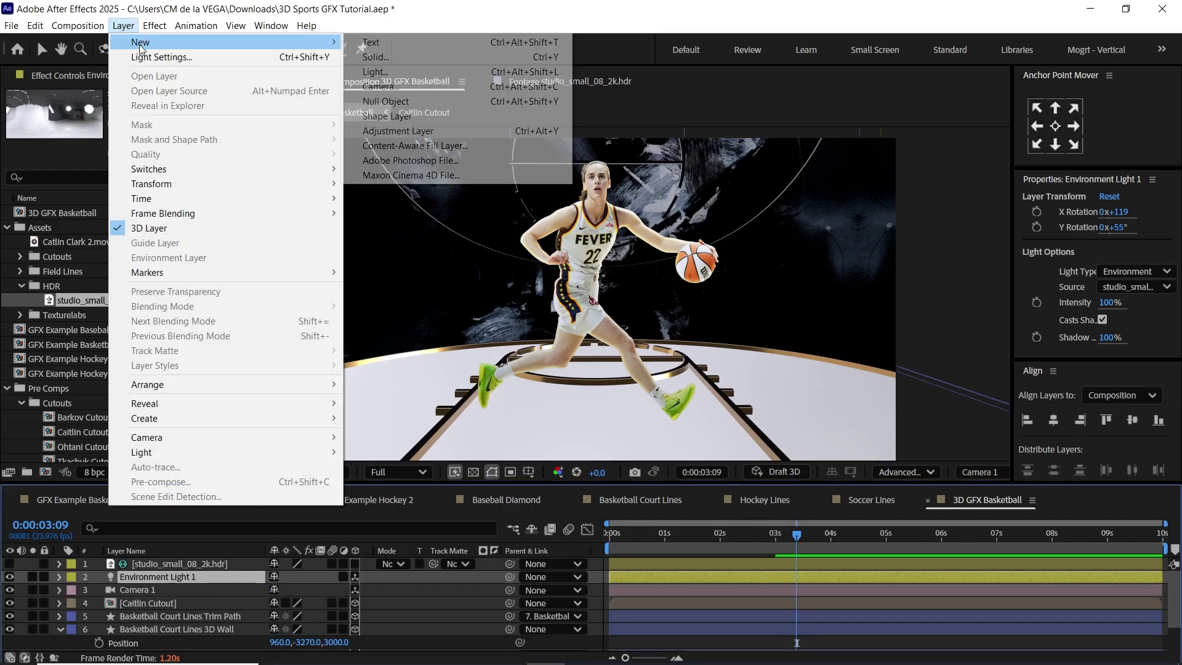
{"action": "left_click", "coordinate": [396, 72]}
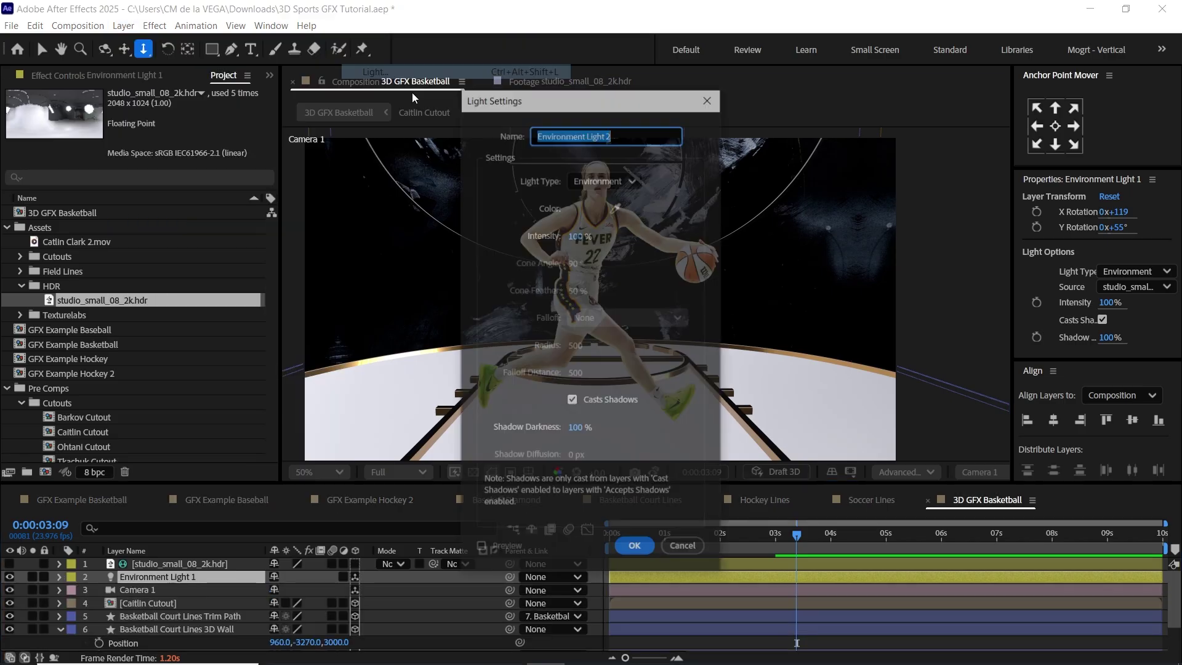
{"action": "left_click", "coordinate": [605, 179]}
{"action": "left_click", "coordinate": [609, 241]}
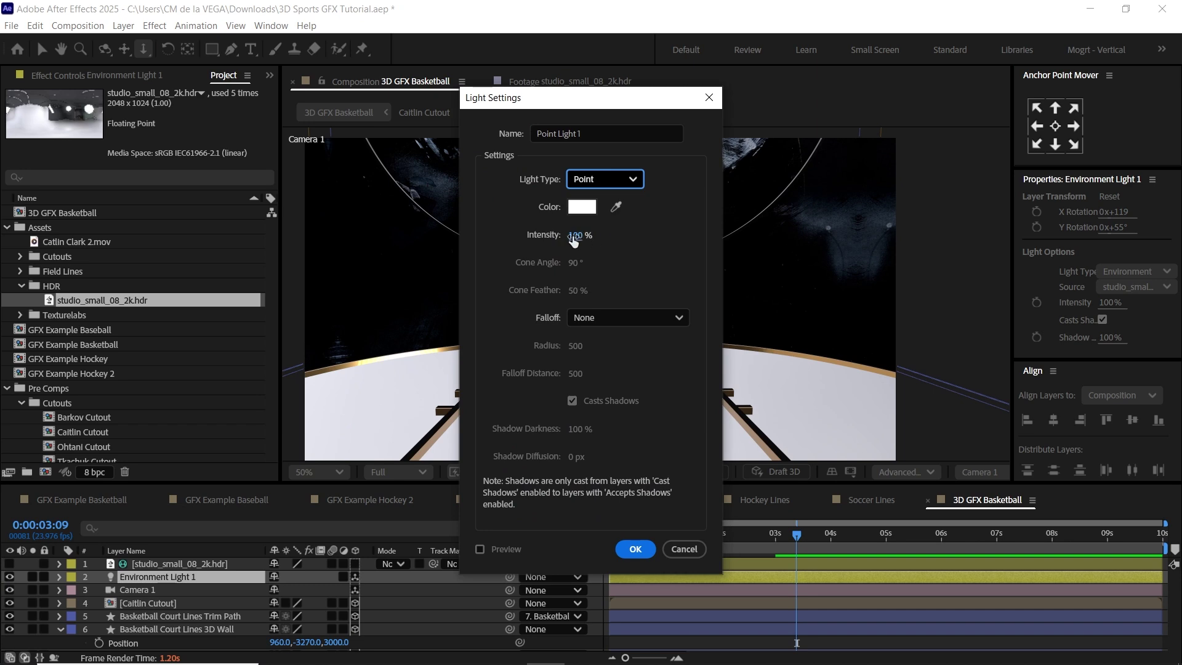
{"action": "left_click", "coordinate": [636, 547]}
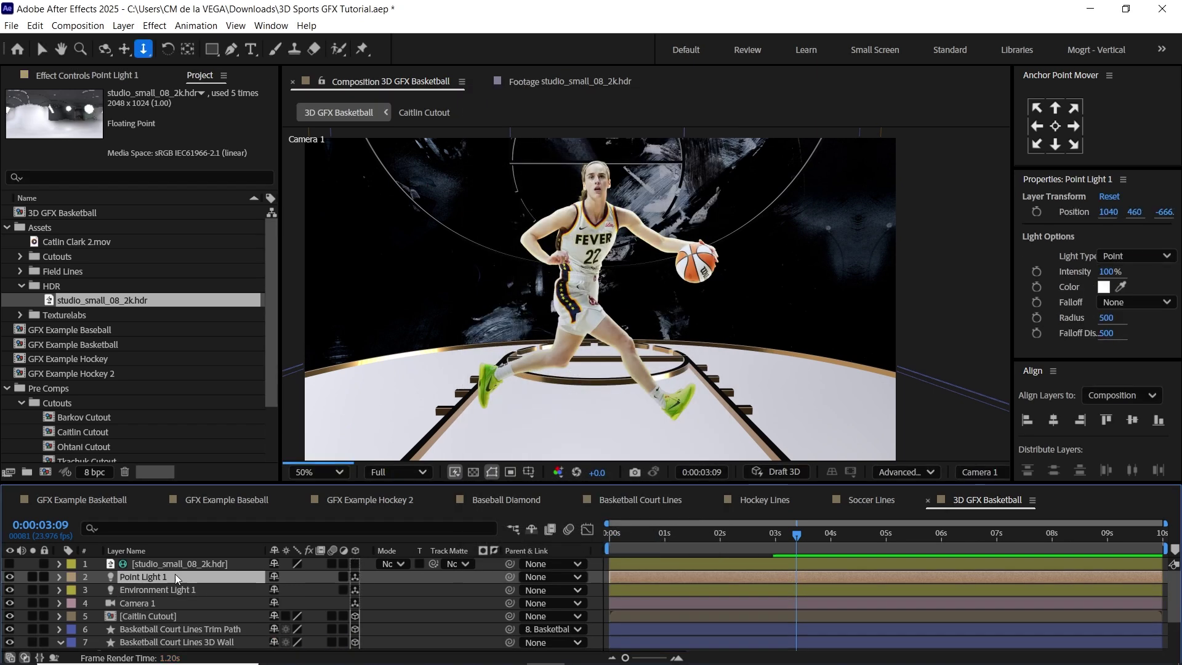
In the Top view, move Point Light 1 along the Z axis to about 1266, farther back on the court
{"action": "left_click", "coordinate": [905, 472]}
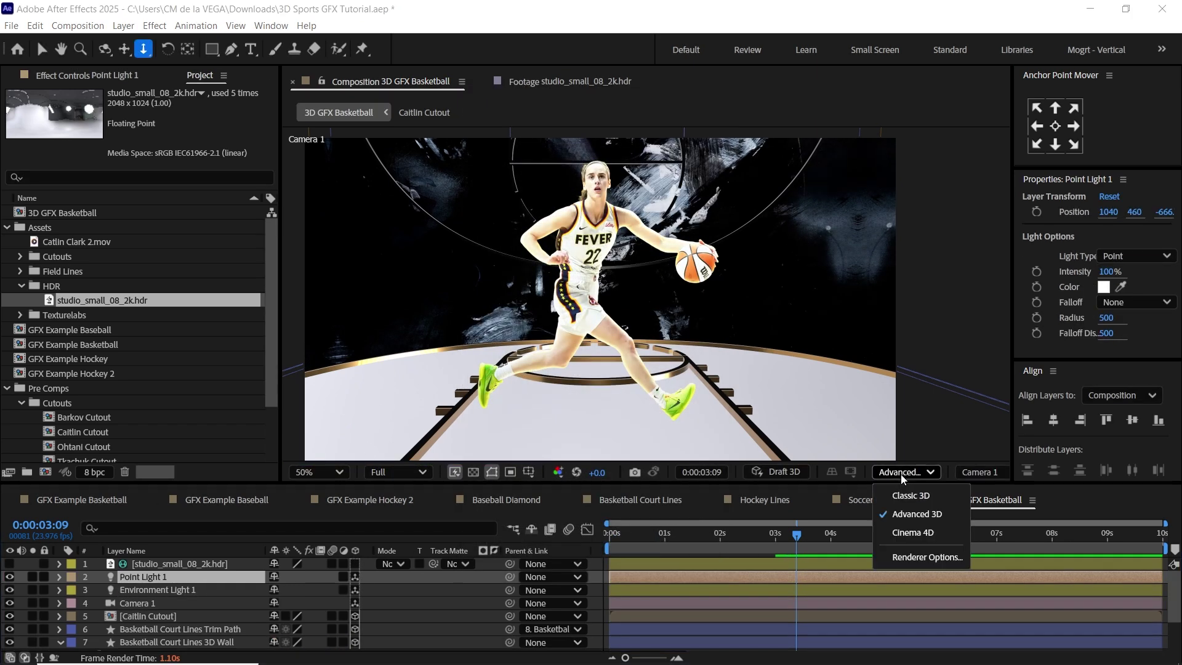
{"action": "left_click", "coordinate": [982, 472]}
{"action": "left_click", "coordinate": [984, 270]}
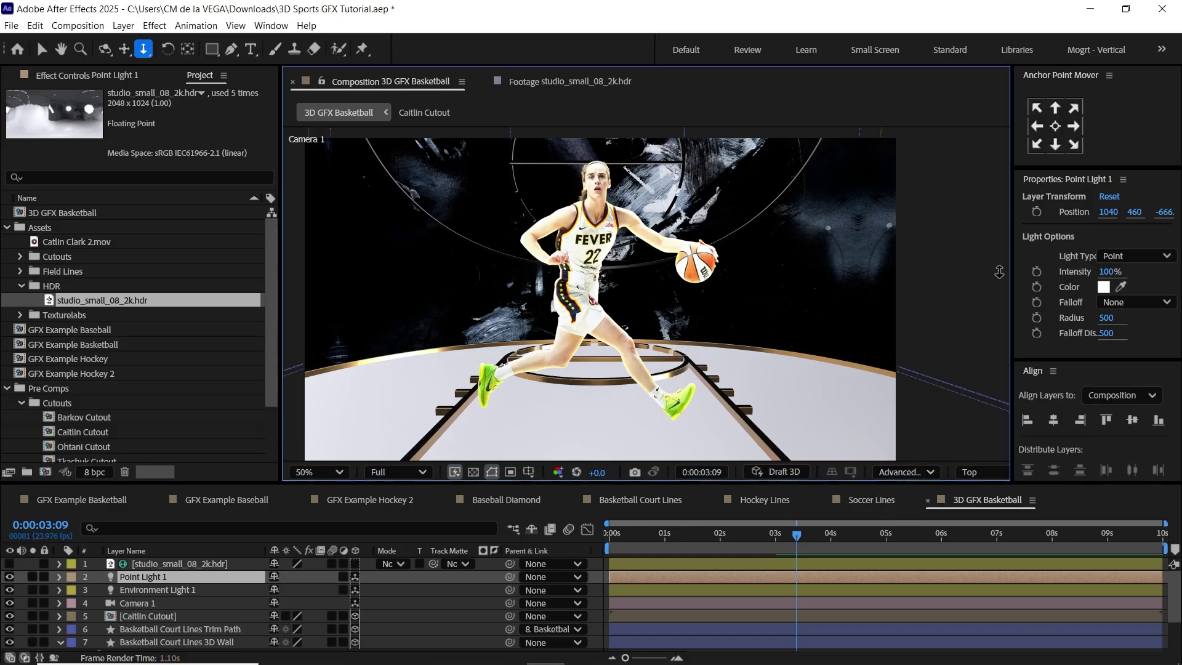
{"action": "key", "text": "h"}
{"action": "key", "text": "3"}
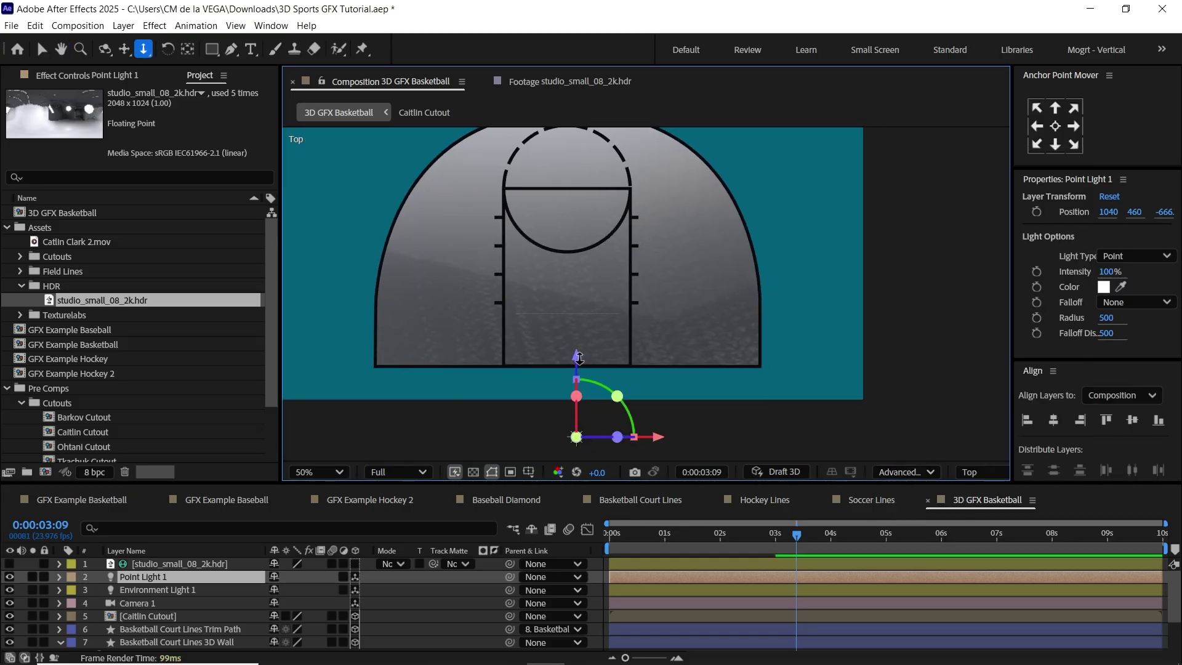
{"action": "key", "text": "v"}
{"action": "left_click_drag", "start_coordinate": [579, 358], "coordinate": [585, 153]}
In the Front view, raise Point Light 1 to a Y position of about 47, and return to the Camera 1 view
{"action": "left_click", "coordinate": [981, 471]}
{"action": "left_click", "coordinate": [1015, 237]}
{"action": "left_click_drag", "start_coordinate": [582, 238], "coordinate": [582, 178]}
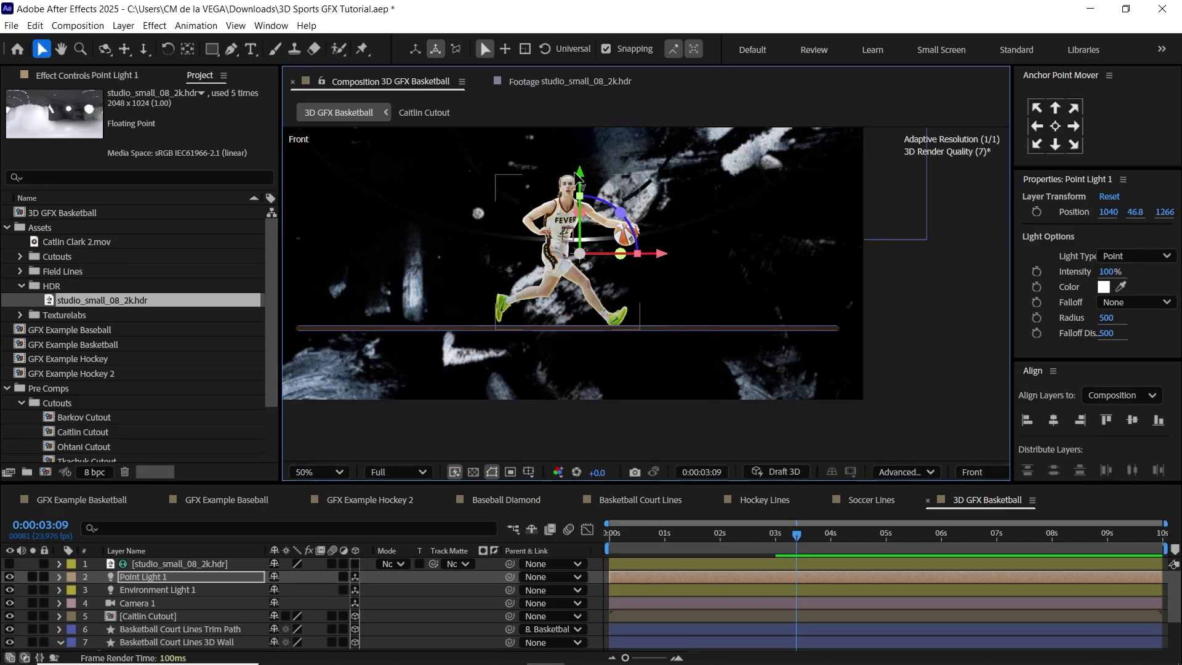
{"action": "left_click", "coordinate": [981, 471]}
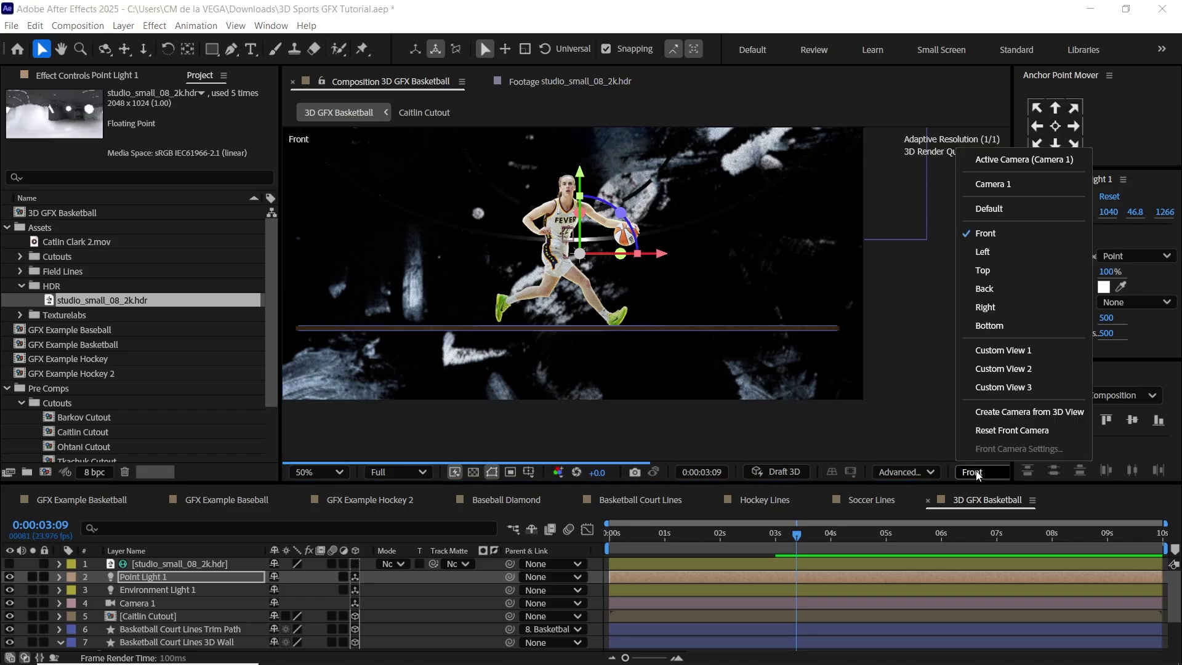
{"action": "left_click", "coordinate": [993, 184]}
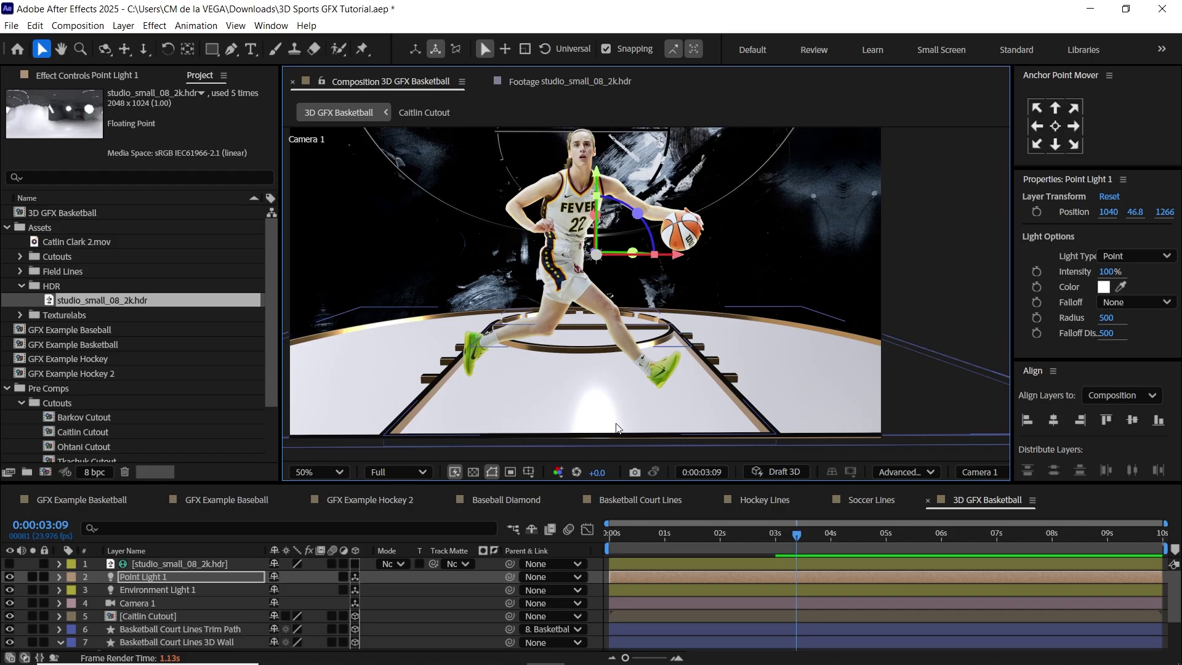
Fine-tune Point Light 1's position behind the player to about X 871, Y 136 and Z 1606
{"action": "mouse_move", "coordinate": [596, 179]}
{"action": "left_mouse_down"}
{"action": "mouse_move", "coordinate": [603, 261]}
{"action": "mouse_move", "coordinate": [600, 197]}
{"action": "left_mouse_up"}
{"action": "left_click_drag", "start_coordinate": [677, 272], "coordinate": [619, 275]}
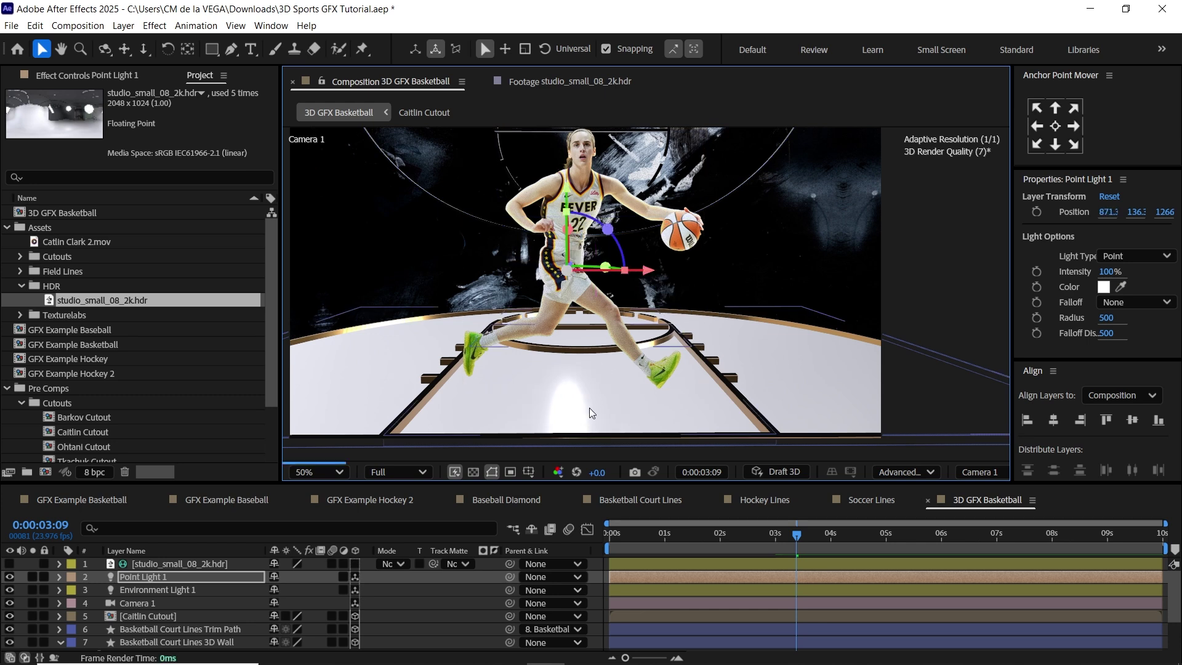
{"action": "key", "text": "p"}
{"action": "left_click_drag", "start_coordinate": [333, 591], "coordinate": [361, 591]}
Set Point Light 1's position to exactly 870, 135, 1600
{"action": "left_click", "coordinate": [332, 590]}
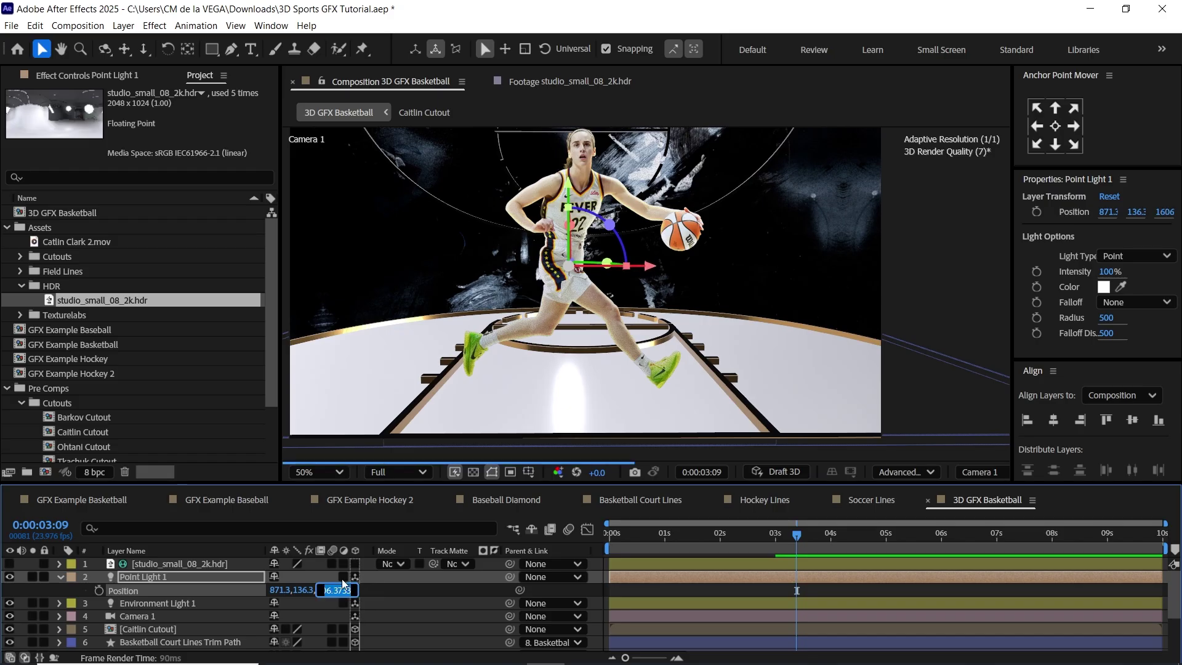
{"action": "type", "text": "1600"}
{"action": "key", "text": "Return"}
{"action": "left_click", "coordinate": [280, 590]}
{"action": "type", "text": "870"}
{"action": "key", "text": "Return"}
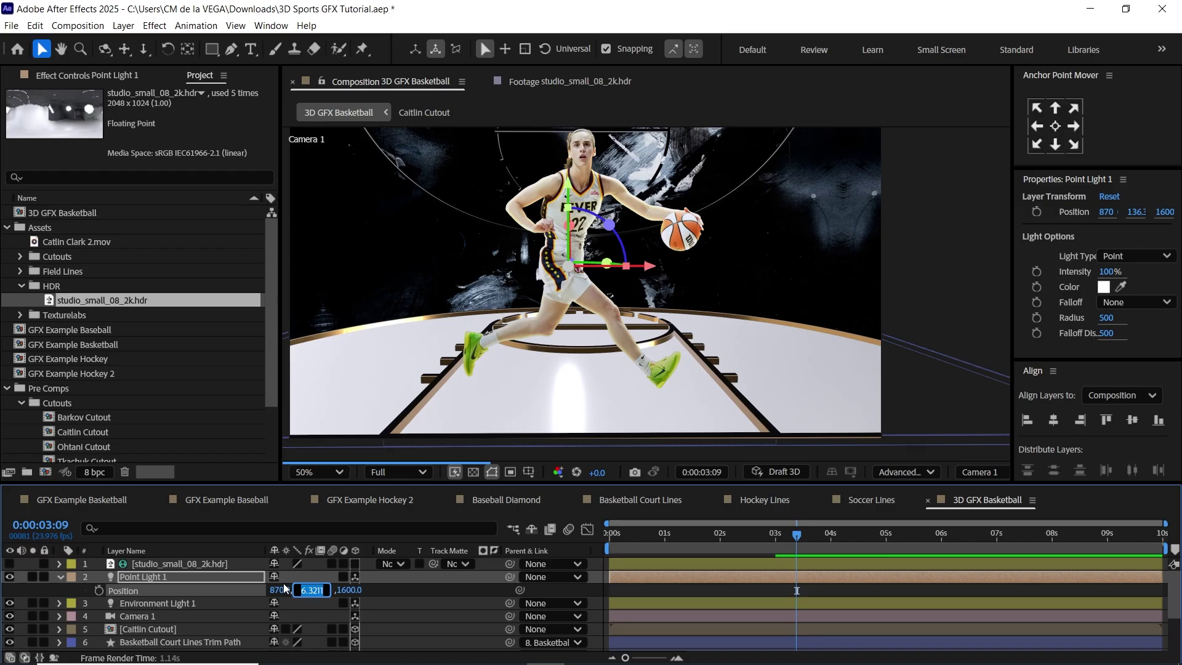
{"action": "left_click", "coordinate": [424, 594]}
{"action": "left_click", "coordinate": [303, 590]}
{"action": "type", "text": "1"}
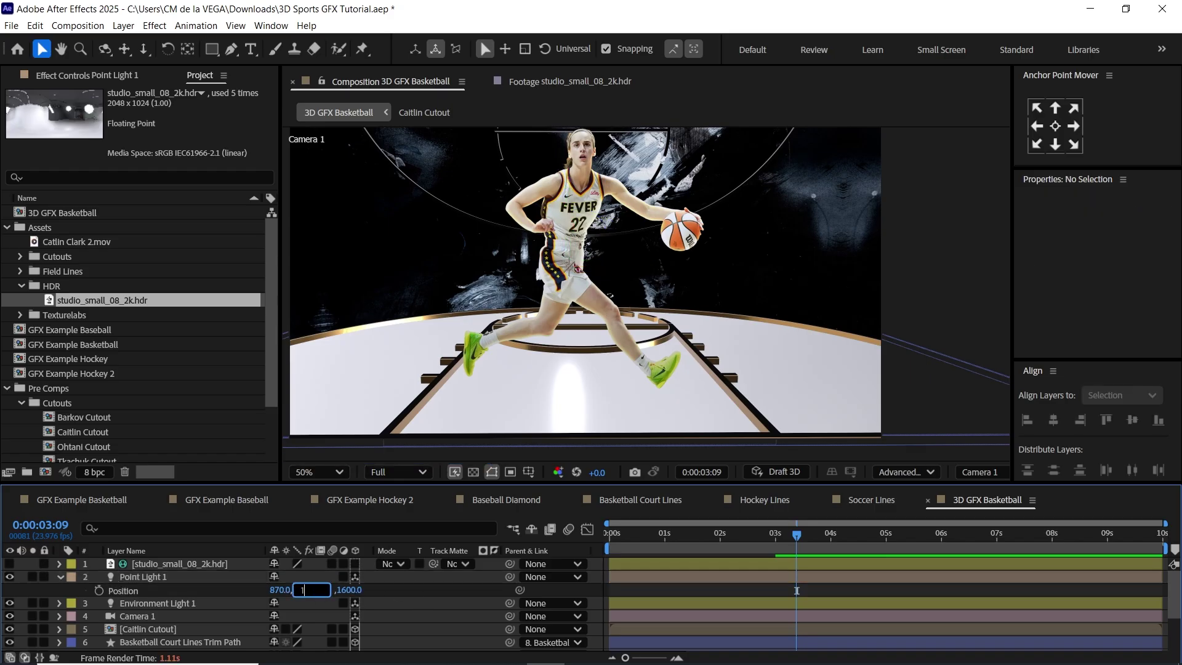
{"action": "type", "text": "35"}
{"action": "key", "text": "Return"}
Save the project and collapse the properties of Point Light 1 and the Basketball Court Lines 3D Wall layer
{"action": "left_click_drag", "start_coordinate": [736, 332], "coordinate": [742, 360]}
{"action": "key", "text": "ctrl+s"}
{"action": "key", "text": "ctrl+shift+a"}
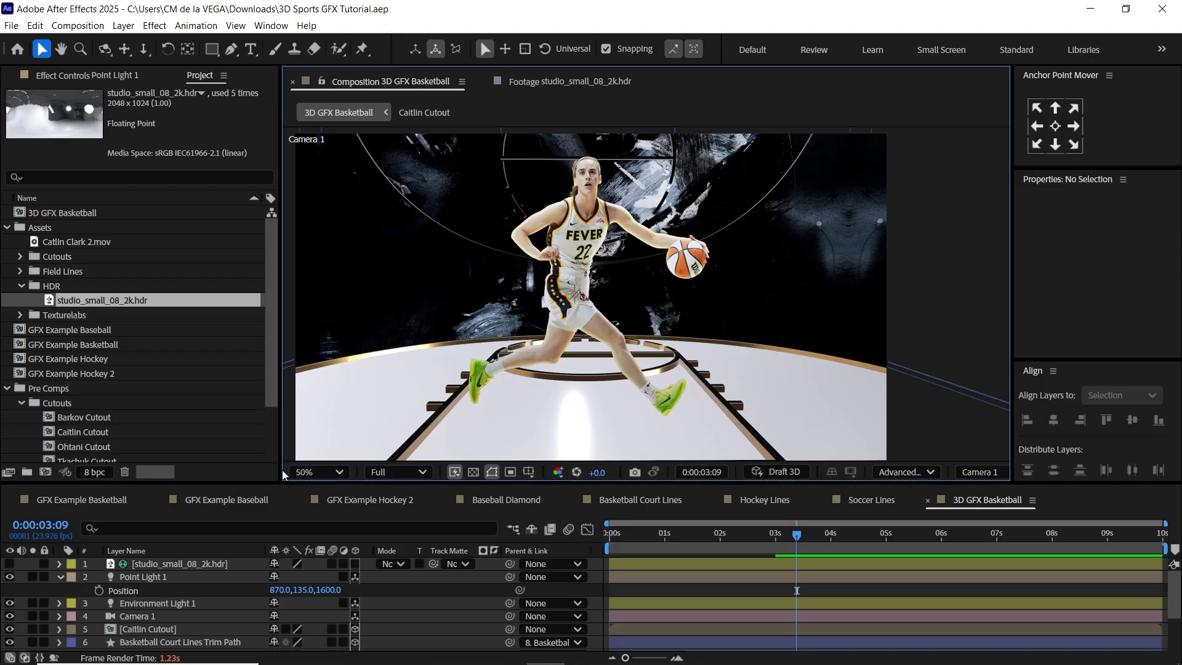
{"action": "left_click_drag", "start_coordinate": [280, 470], "coordinate": [272, 470]}
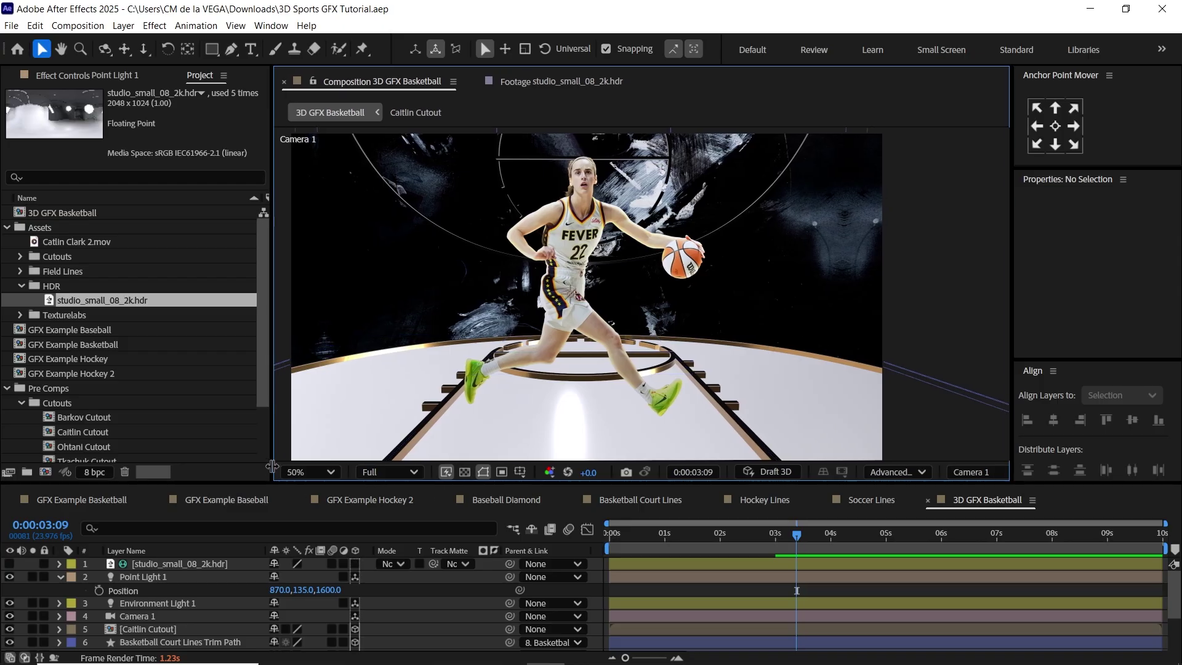
{"action": "left_click", "coordinate": [59, 577]}
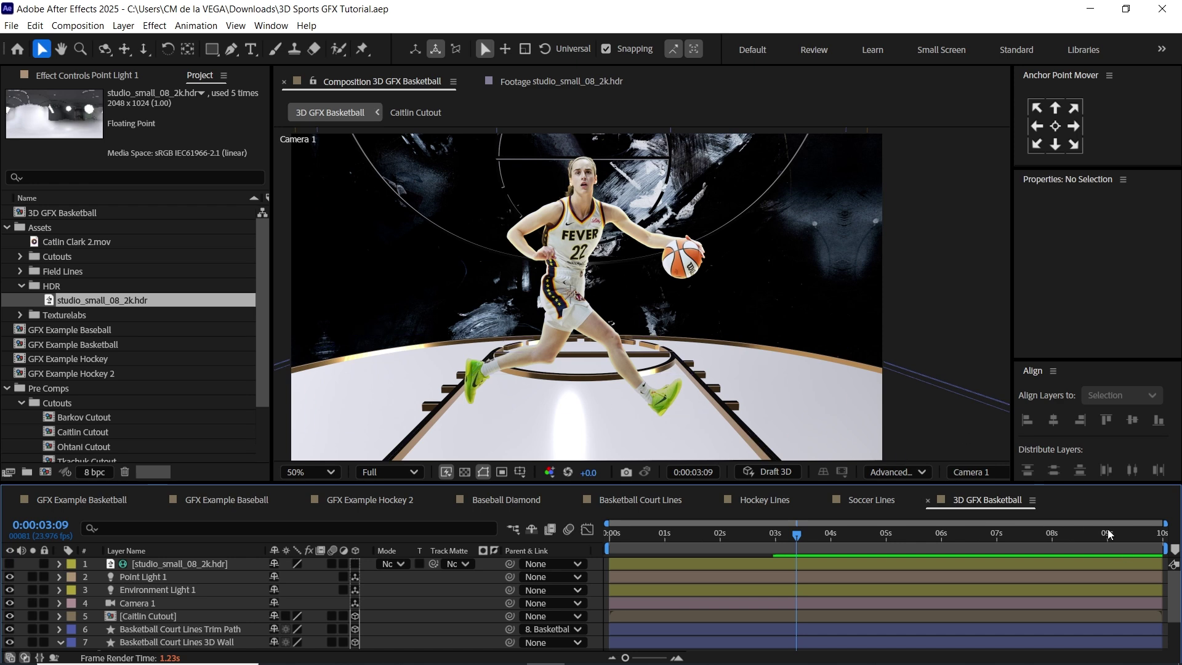
{"action": "scroll", "coordinate": [116, 559], "scroll_direction": "down", "scroll_amount": 4}
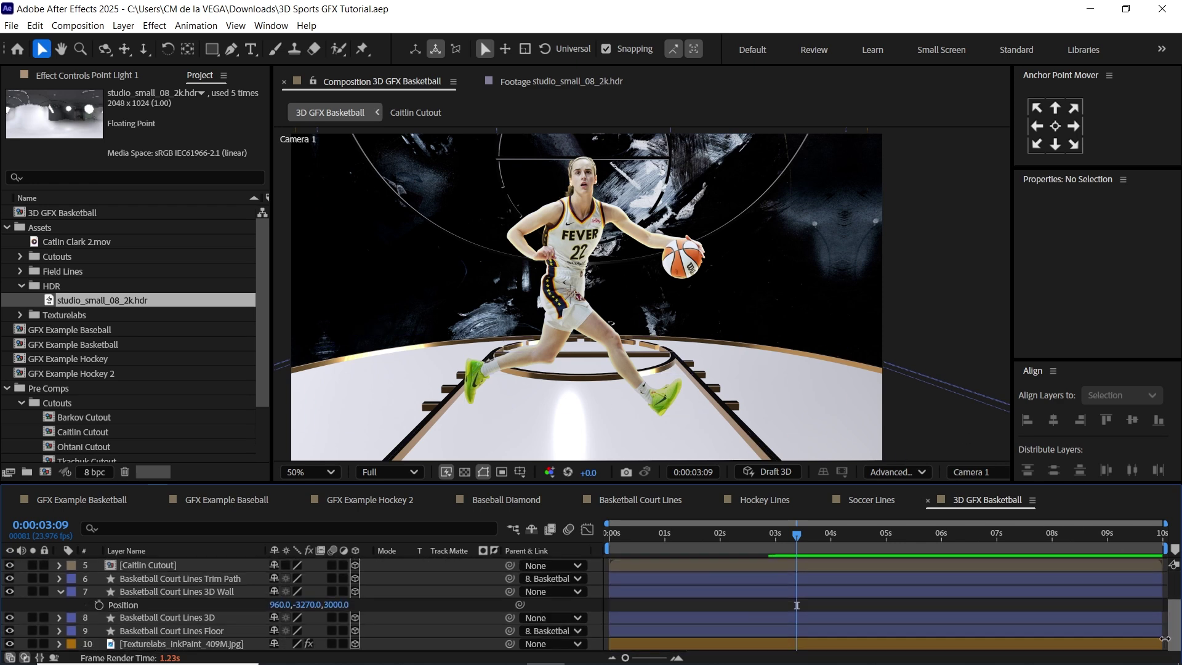
{"action": "left_click", "coordinate": [60, 592]}
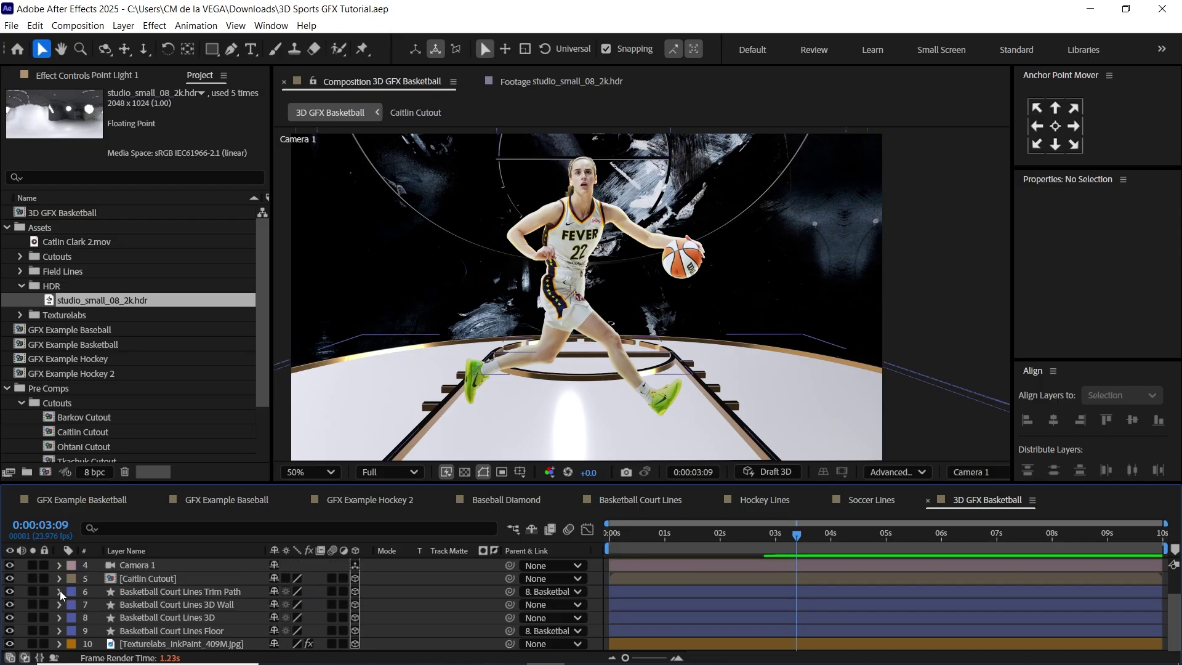
Reveal the Caitlin Cutout layer's material options in an enlarged timeline, with its geometry options collapsed
{"action": "left_click", "coordinate": [153, 577]}
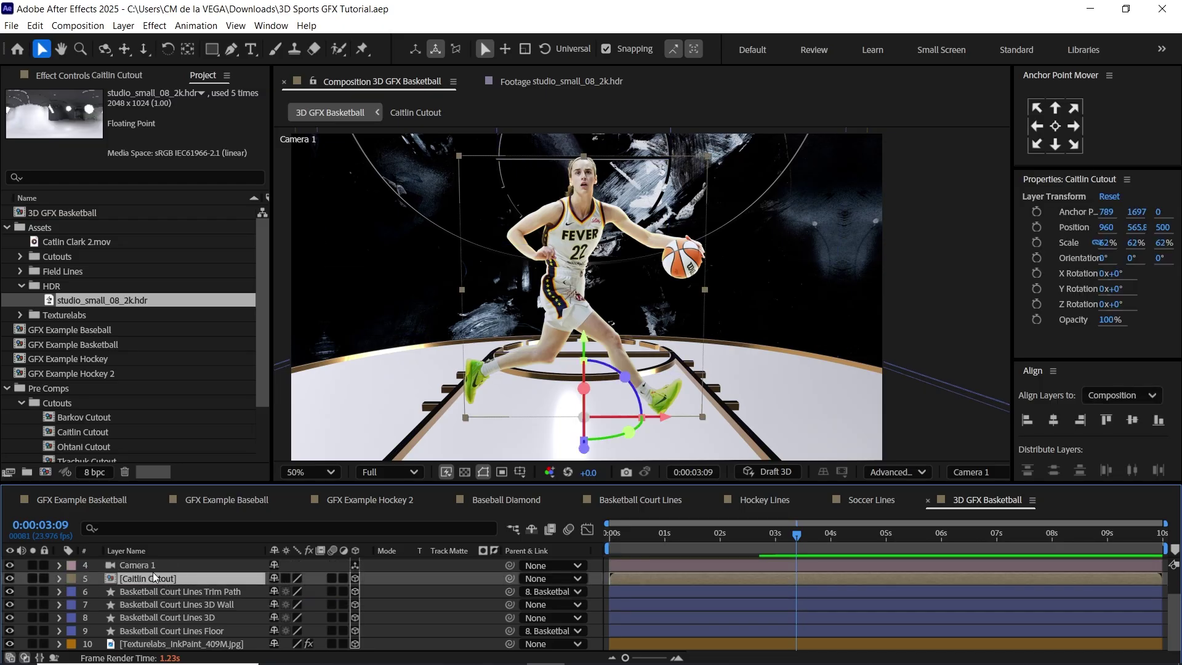
{"action": "key", "text": "a"}
{"action": "key", "text": "a"}
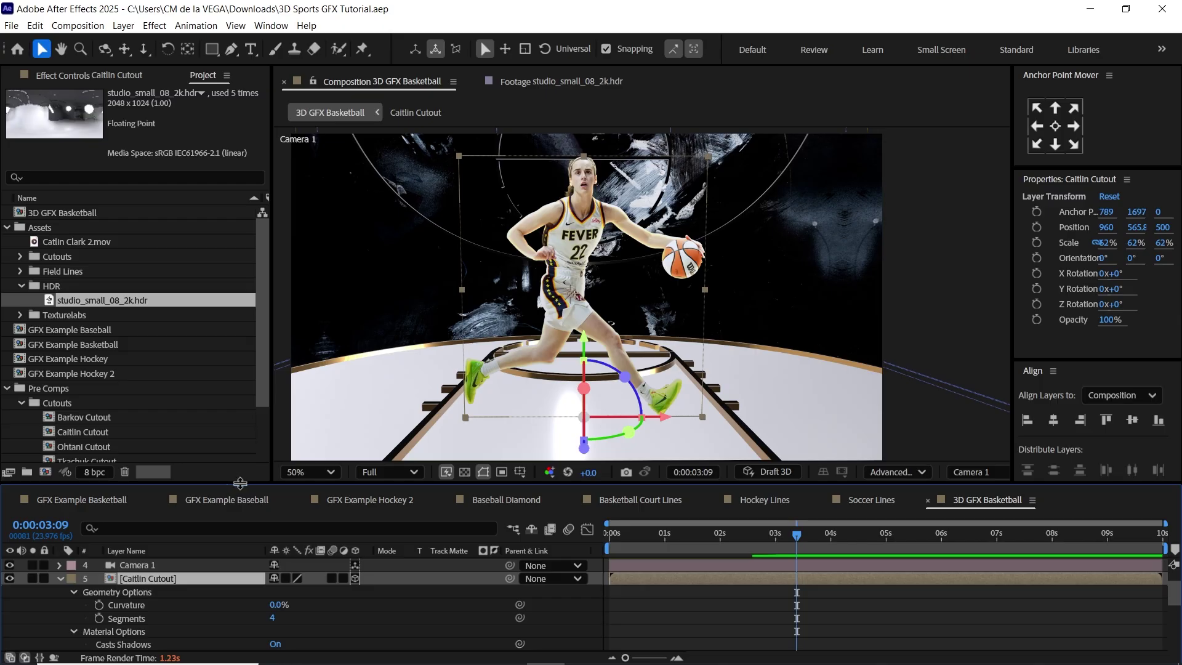
{"action": "left_click_drag", "start_coordinate": [241, 484], "coordinate": [240, 410]}
{"action": "left_click", "coordinate": [61, 505]}
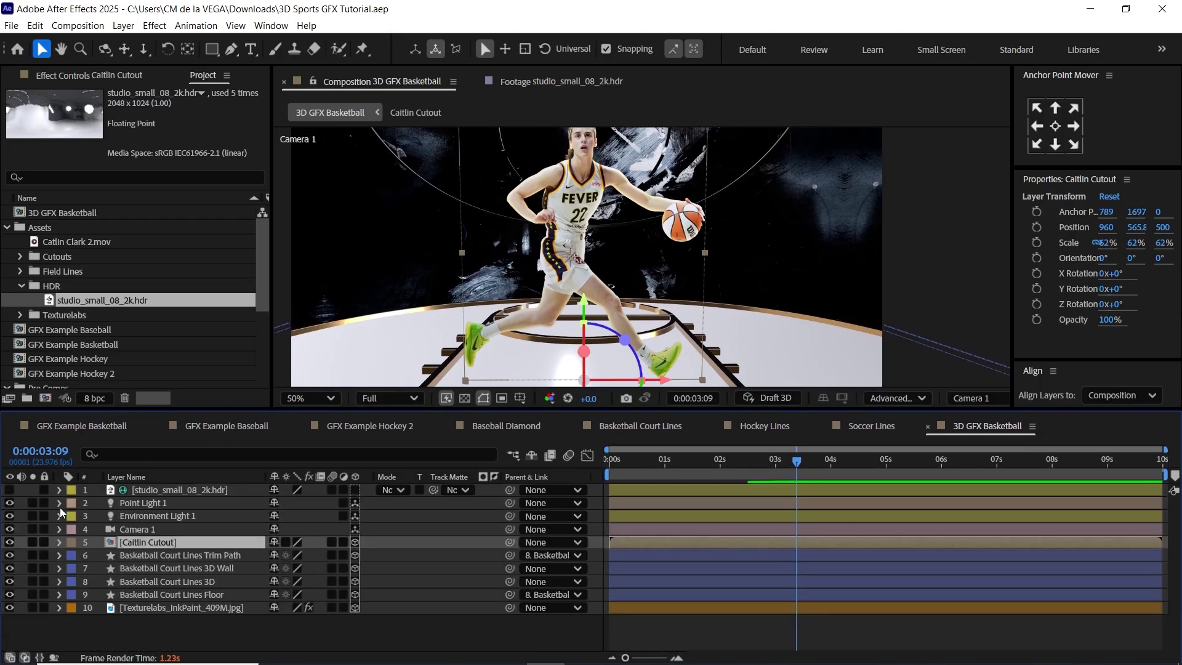
{"action": "left_click", "coordinate": [60, 542]}
{"action": "left_click", "coordinate": [73, 569]}
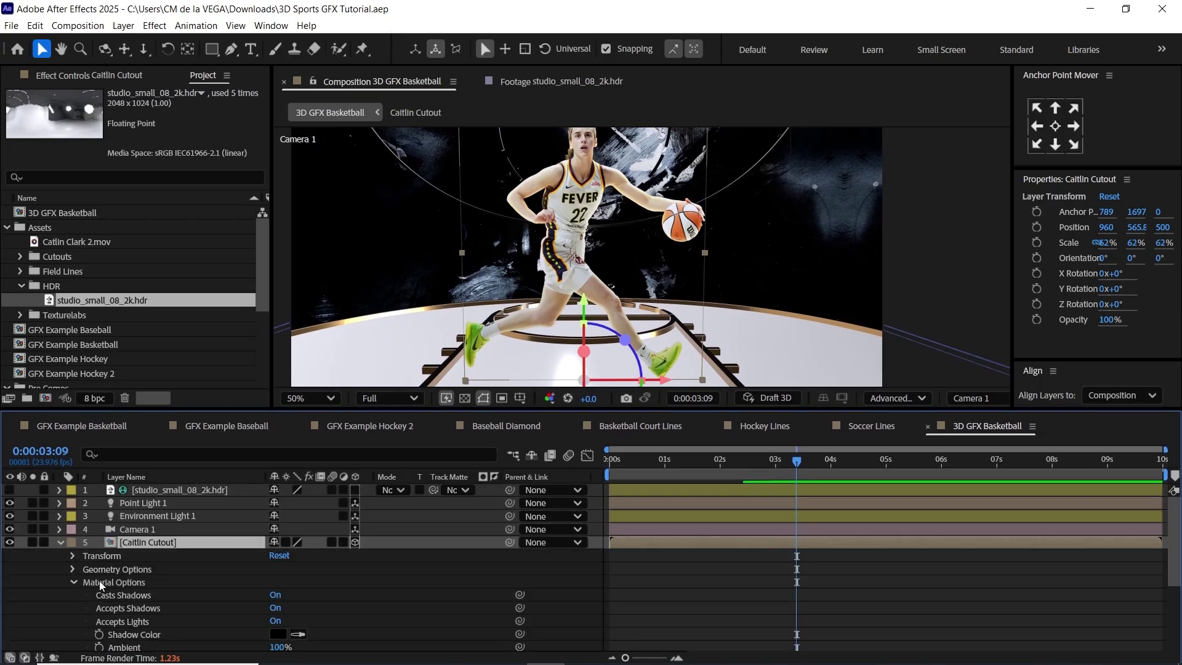
Turn off Accepts Shadows in the Caitlin Cutout layer's material options
{"action": "left_click", "coordinate": [146, 600]}
{"action": "left_click", "coordinate": [148, 621], "text": "shift"}
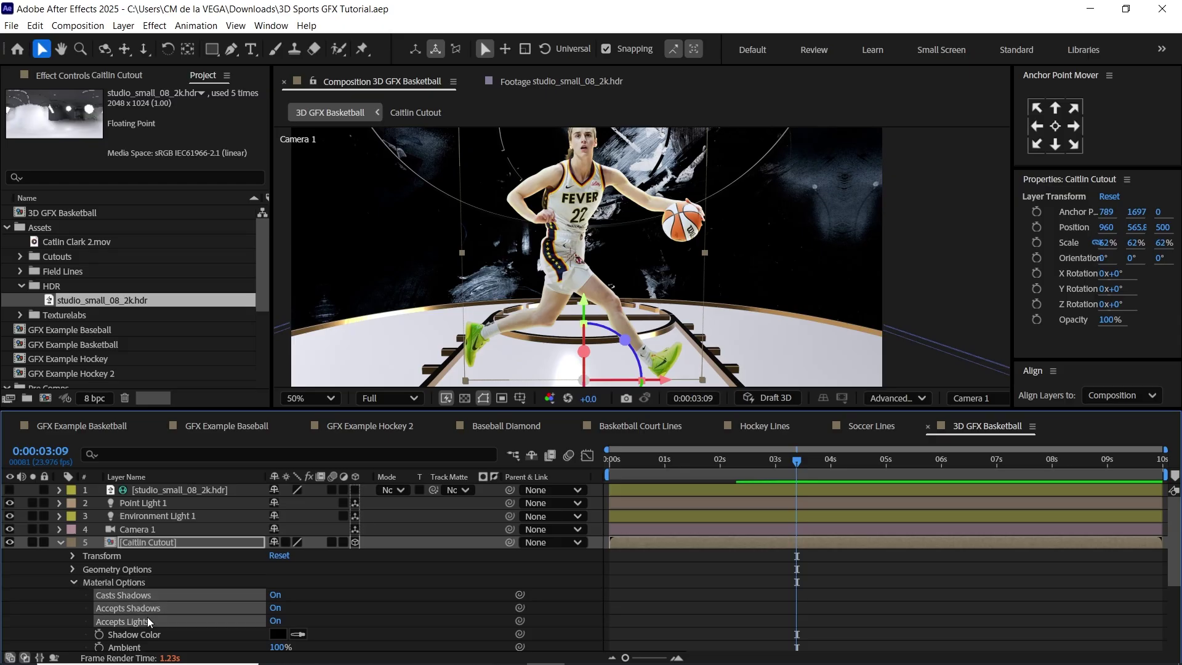
{"action": "left_click", "coordinate": [149, 595]}
{"action": "left_click_drag", "start_coordinate": [692, 277], "coordinate": [691, 245]}
{"action": "left_click_drag", "start_coordinate": [496, 316], "coordinate": [498, 335]}
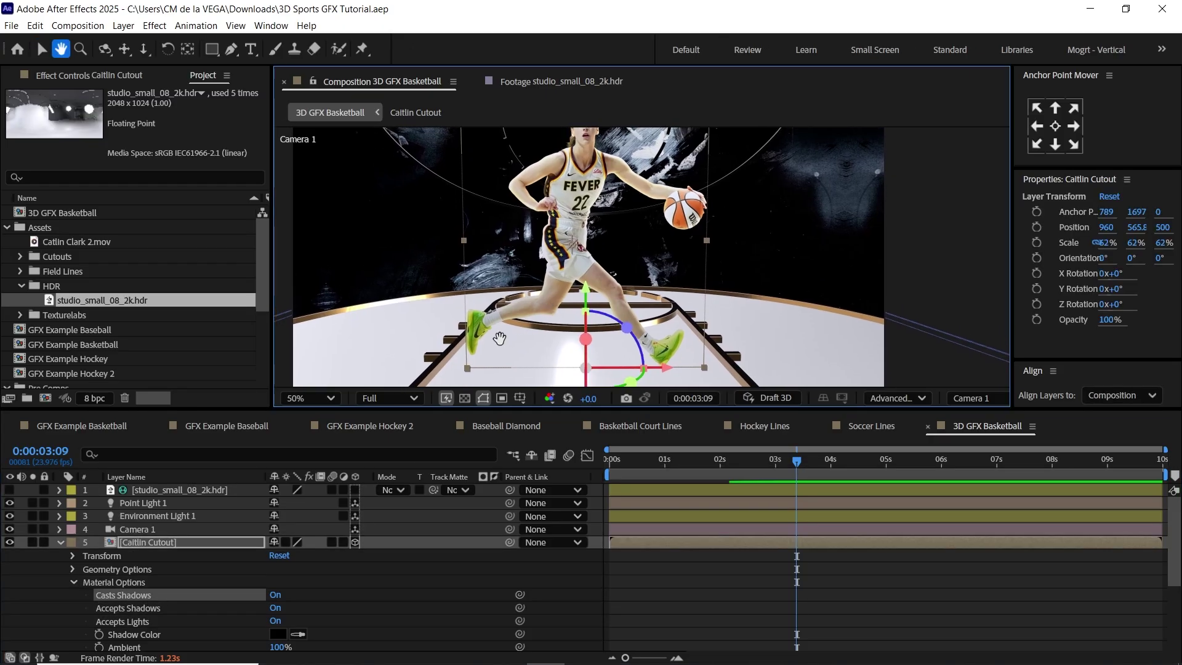
{"action": "left_click", "coordinate": [151, 609]}
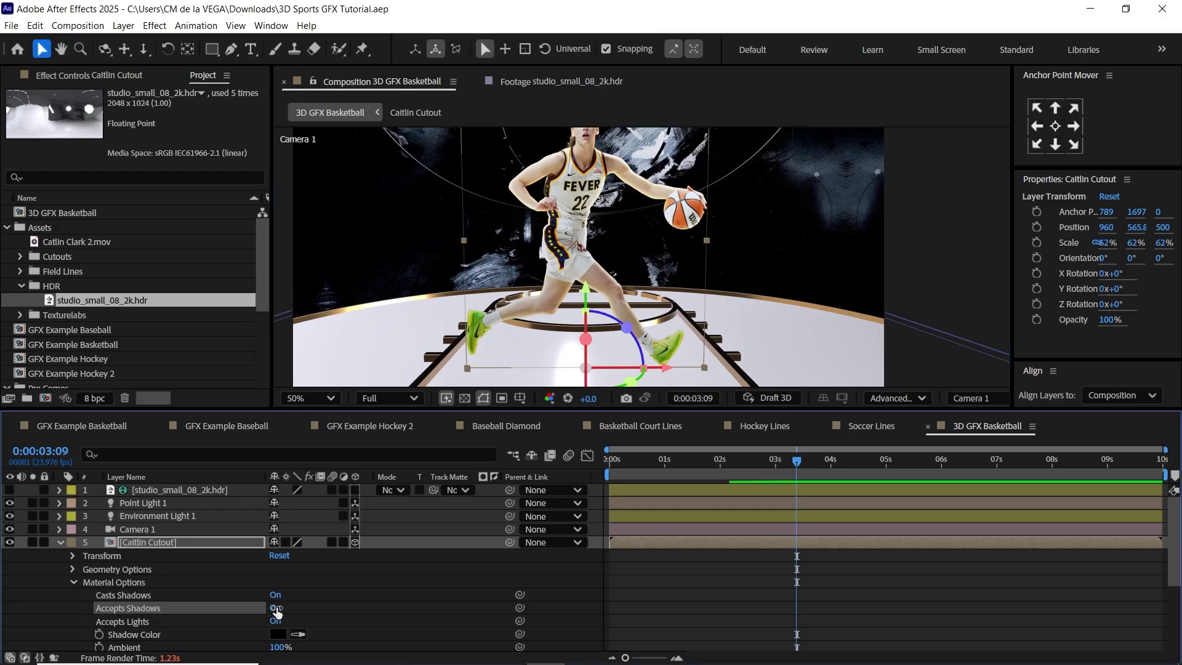
{"action": "left_click", "coordinate": [276, 608]}
{"action": "left_click", "coordinate": [203, 622]}
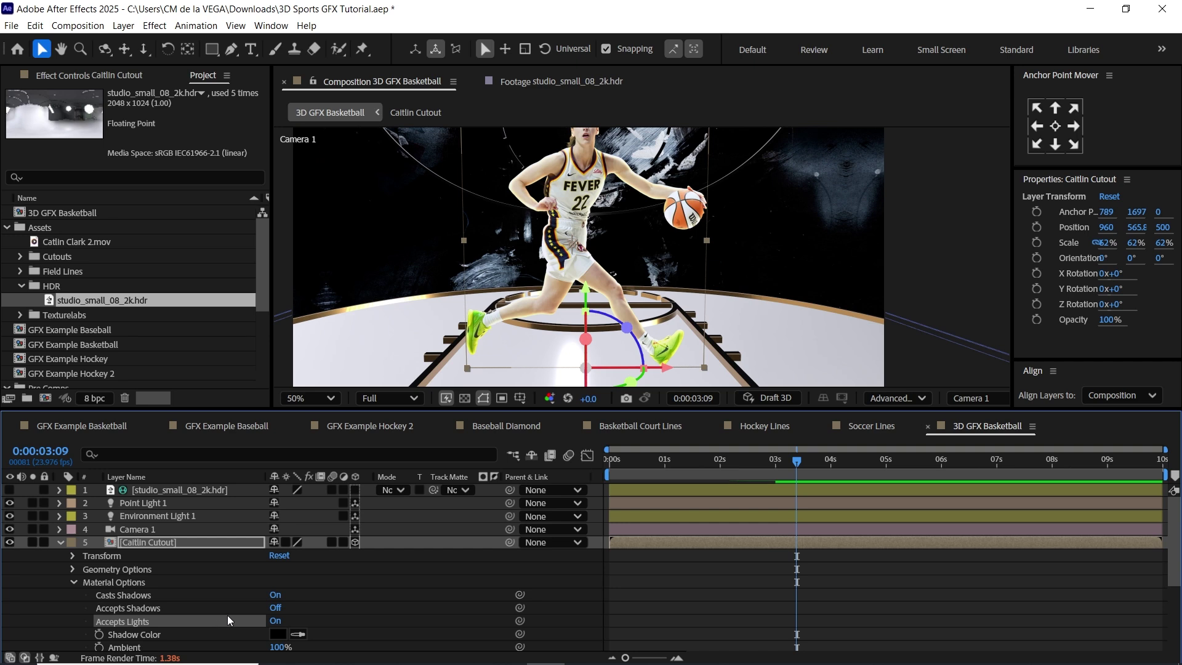
Turn off Accepts Lights in the Caitlin Cutout layer's material options and collapse the layer's properties
{"action": "left_click", "coordinate": [276, 621]}
{"action": "mouse_move", "coordinate": [741, 247]}
{"action": "left_mouse_down"}
{"action": "mouse_move", "coordinate": [744, 272]}
{"action": "mouse_move", "coordinate": [742, 262]}
{"action": "left_mouse_up"}
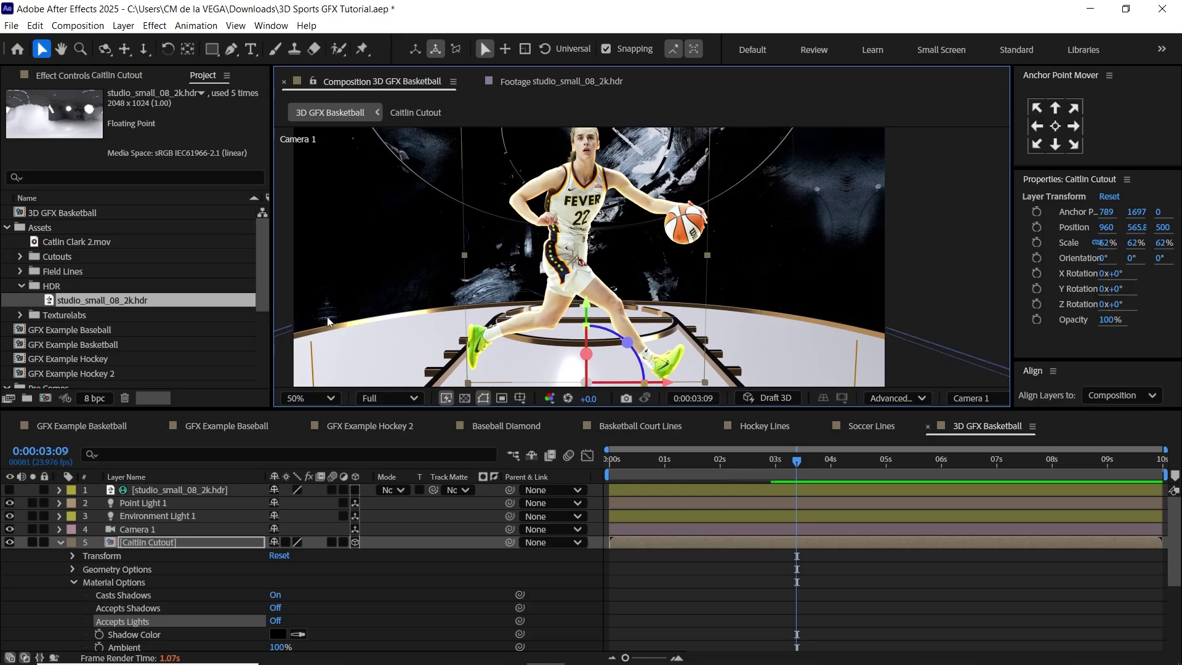
{"action": "left_click", "coordinate": [60, 542]}
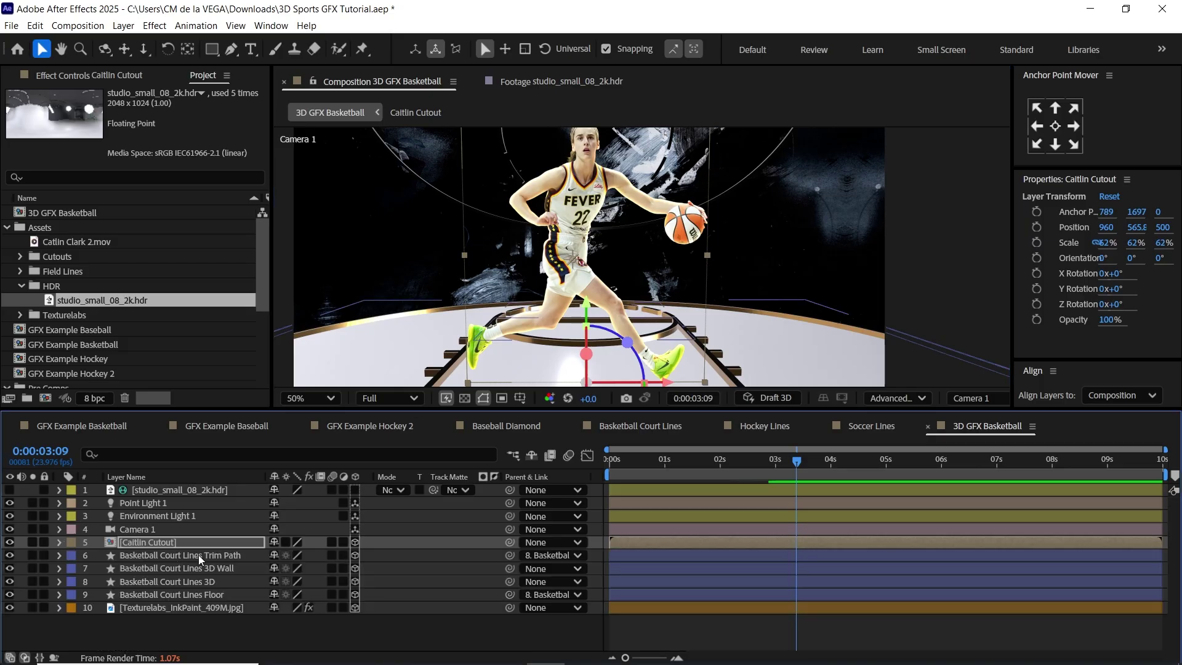
Turn off Casts Shadows and Accepts Lights for the Basketball Court Lines Trim Path layer, and collapse its properties
{"action": "left_click", "coordinate": [200, 555]}
{"action": "key", "text": "a"}
{"action": "key", "text": "a"}
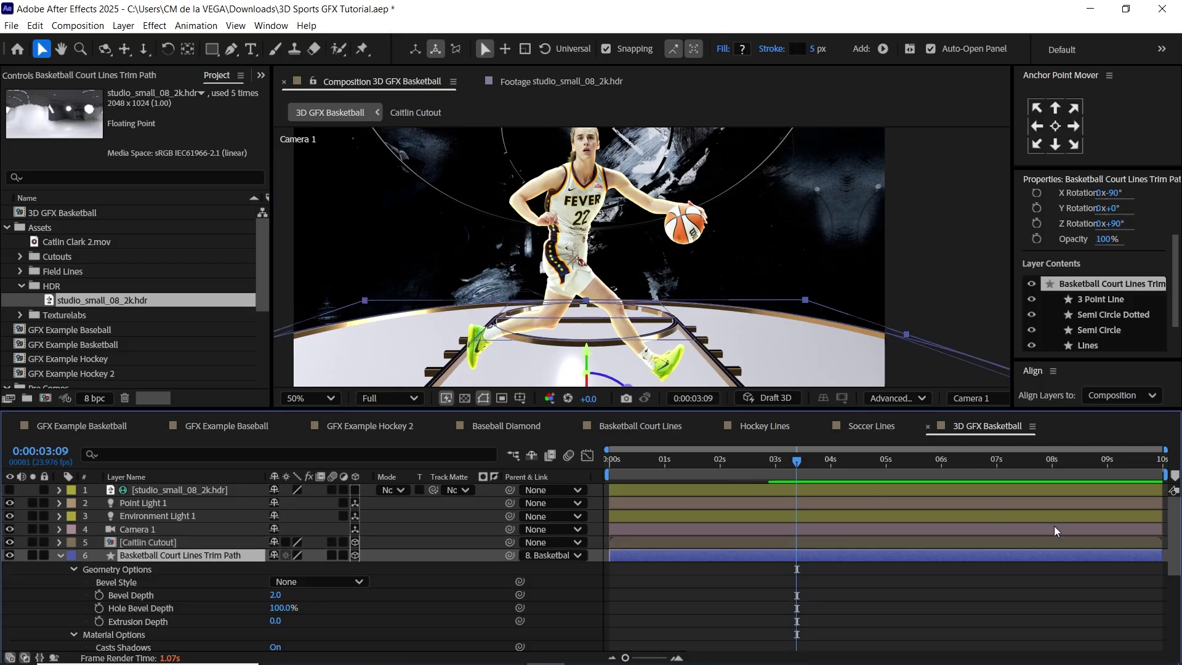
{"action": "left_click_drag", "start_coordinate": [1174, 550], "coordinate": [1175, 592]}
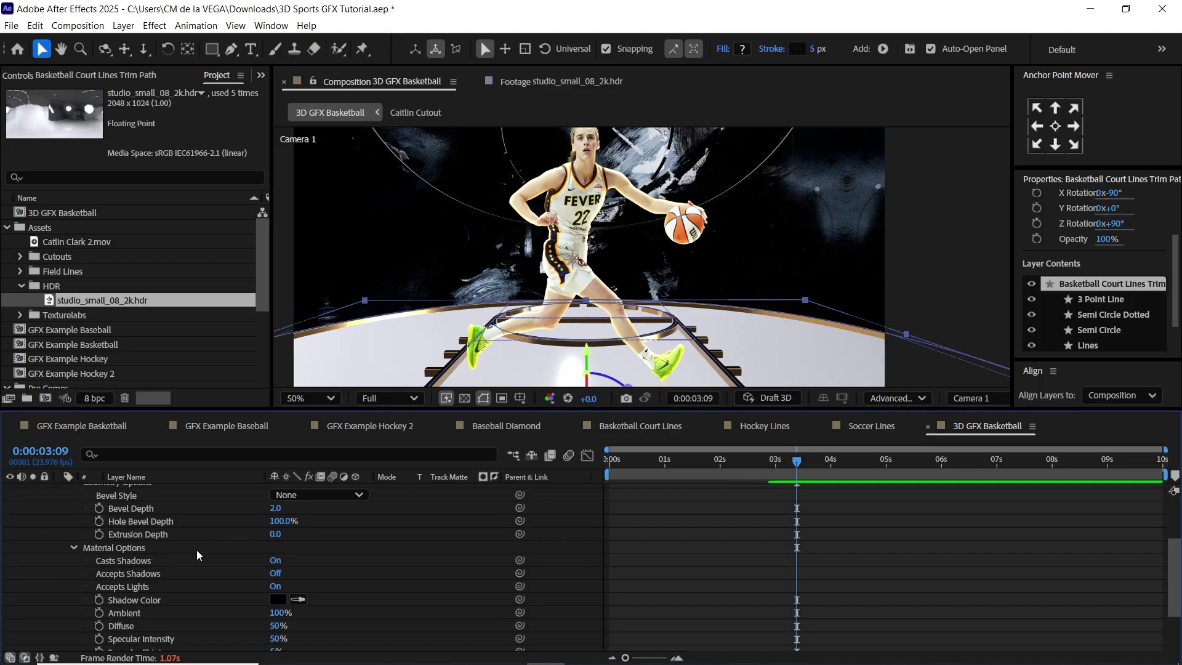
{"action": "left_click", "coordinate": [276, 561]}
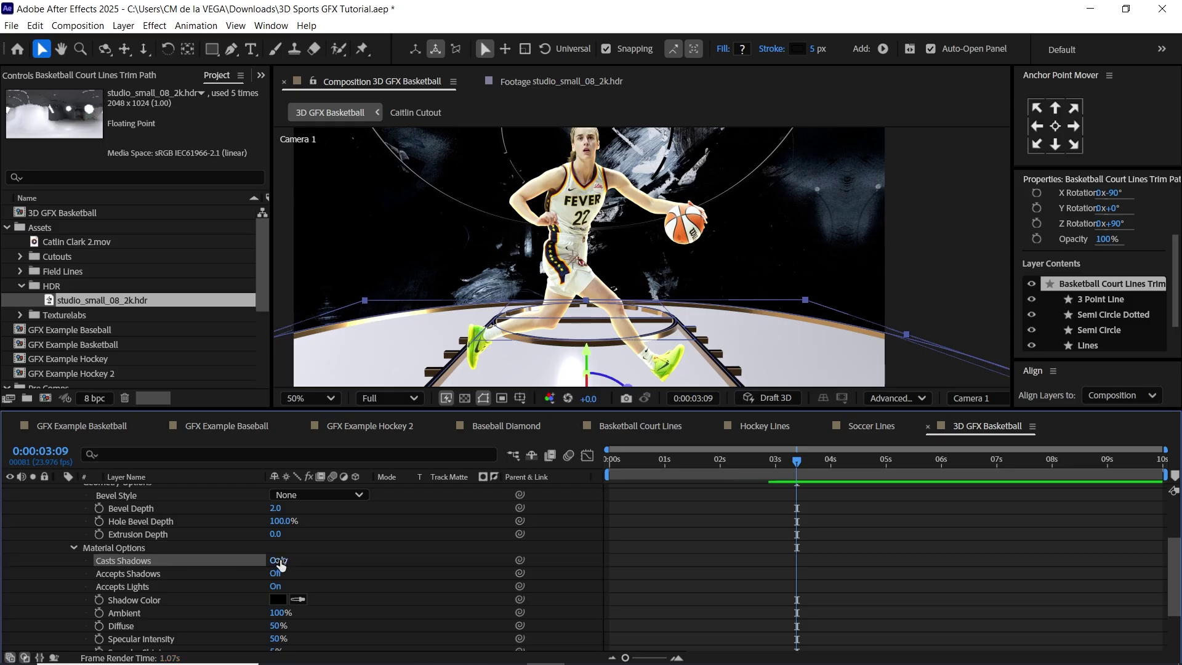
{"action": "left_click", "coordinate": [229, 573]}
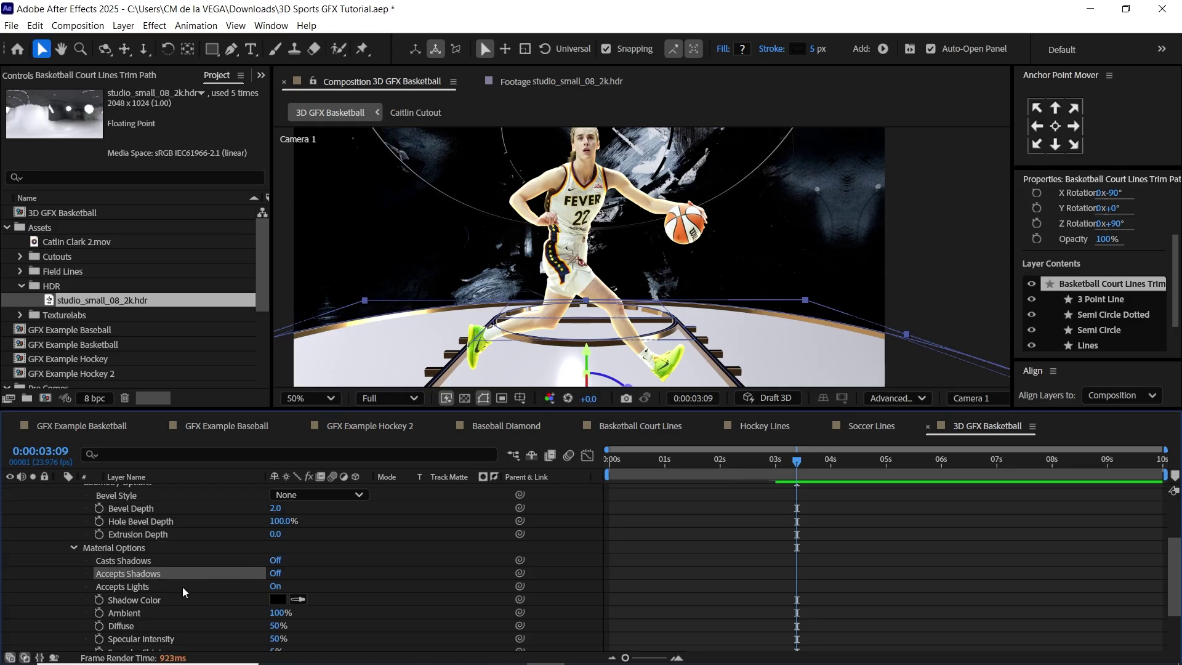
{"action": "left_click", "coordinate": [277, 587]}
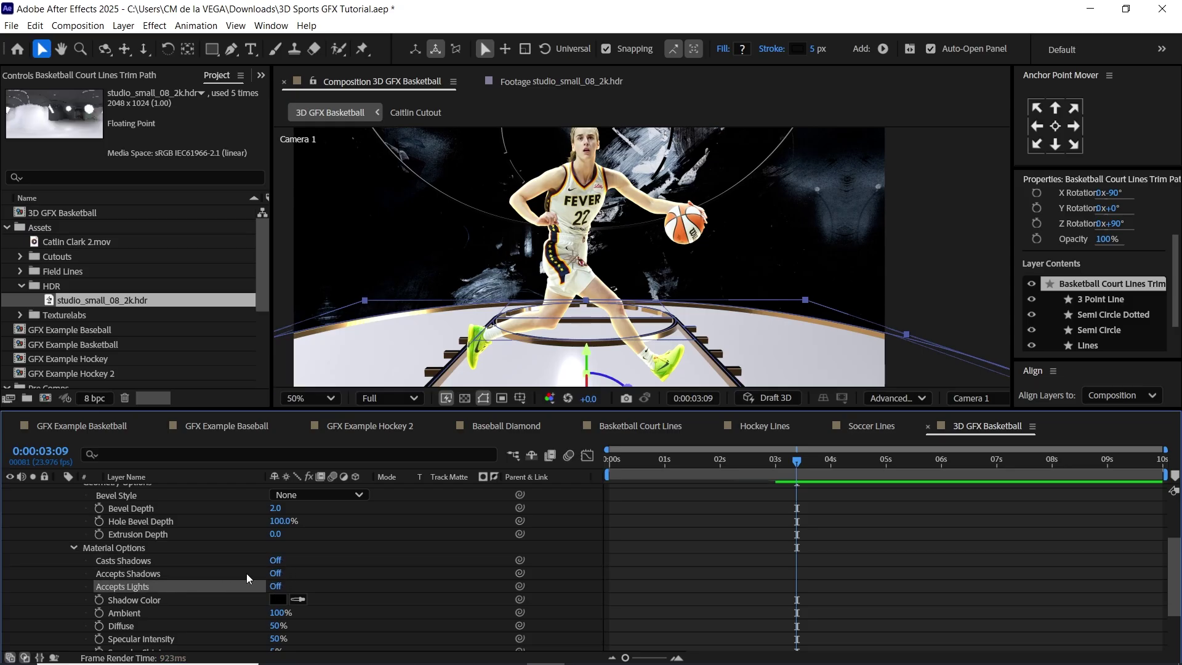
{"action": "left_click", "coordinate": [73, 548]}
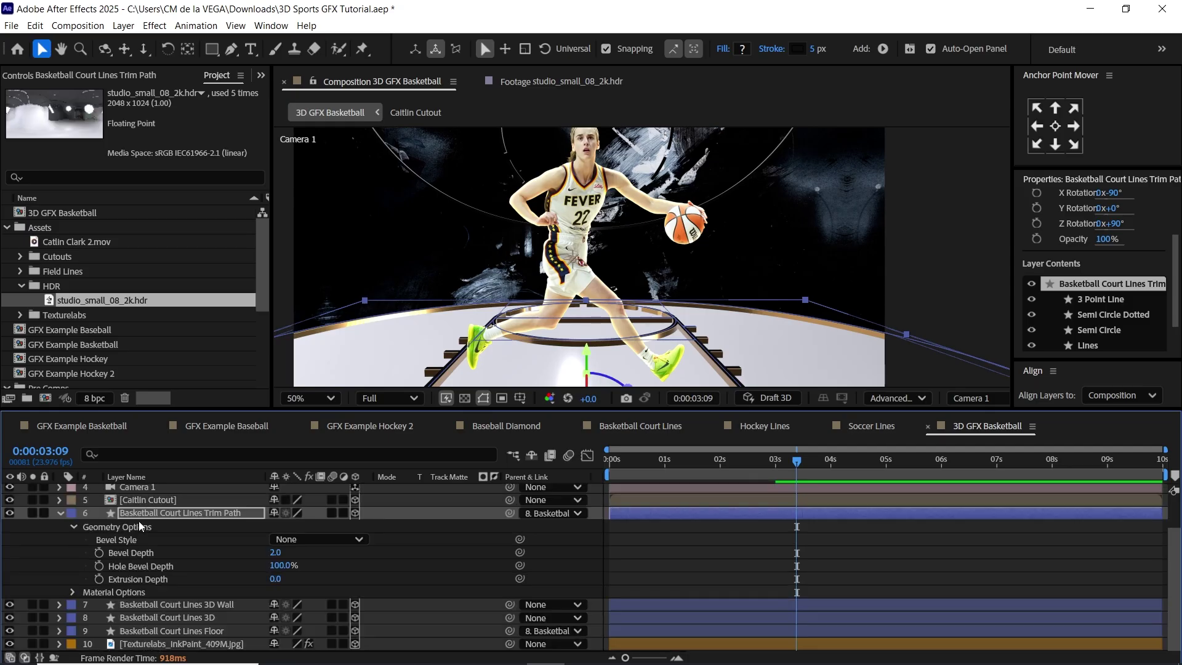
{"action": "left_click", "coordinate": [59, 513]}
Set Casts Shadows to Off and Accepts Shadows to On for the Basketball Court Lines 3D Wall layer, and collapse its properties
{"action": "left_click", "coordinate": [200, 567]}
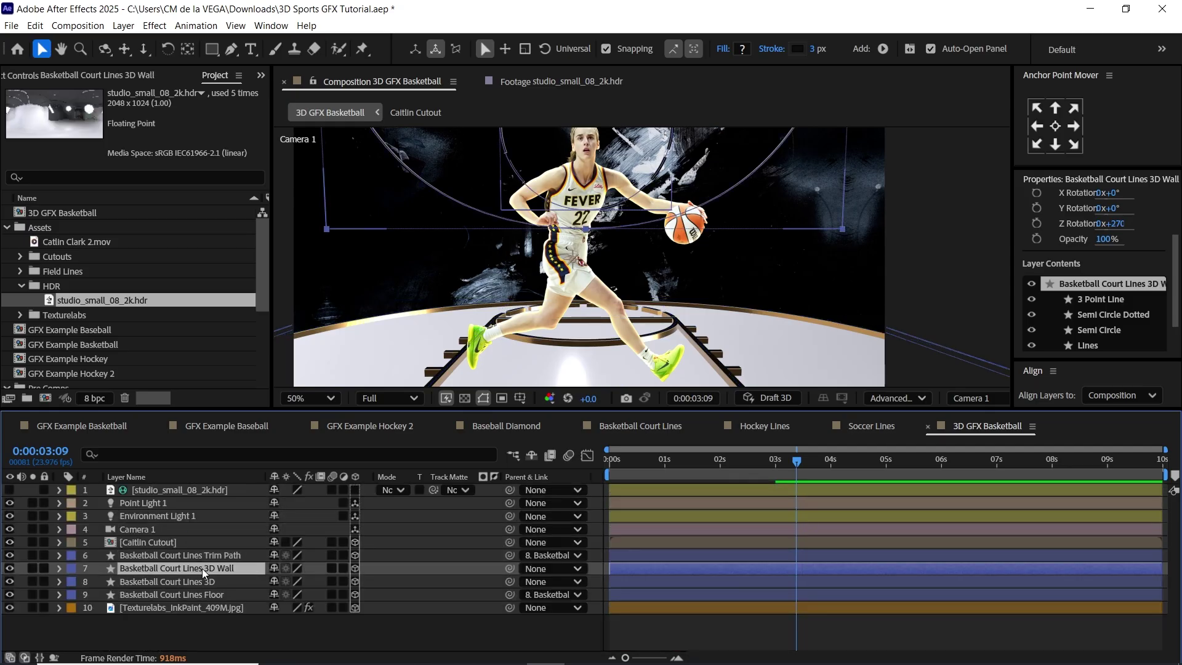
{"action": "key", "text": "a"}
{"action": "key", "text": "a"}
{"action": "scroll", "coordinate": [1143, 553], "scroll_direction": "down", "scroll_amount": 5}
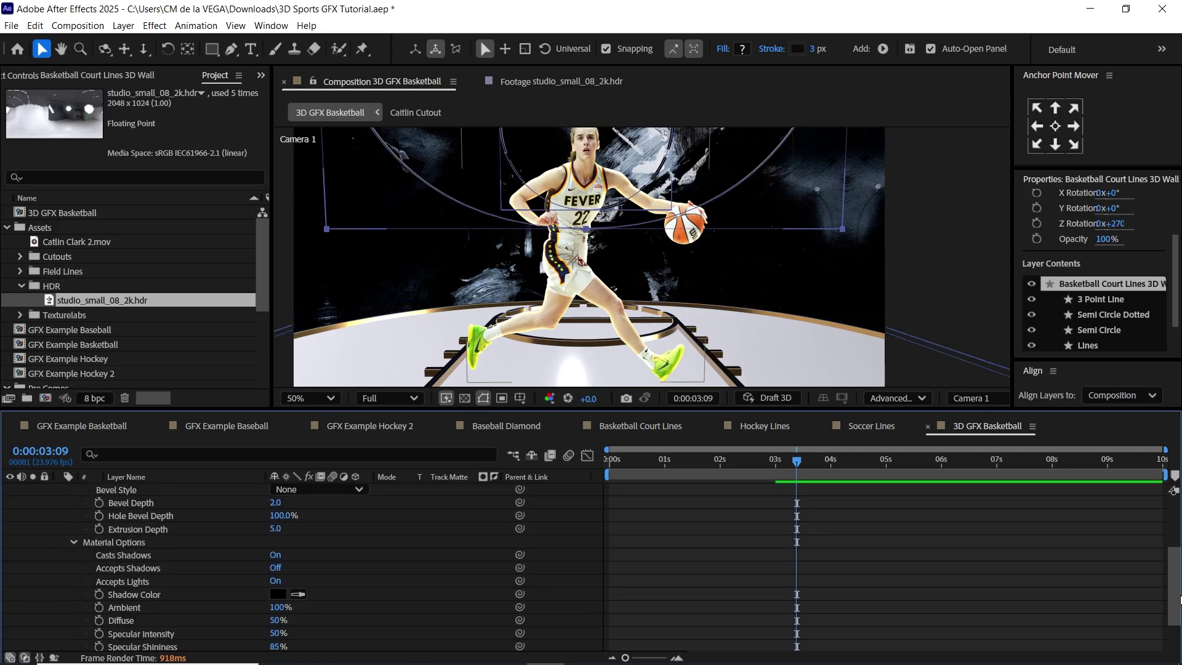
{"action": "left_click", "coordinate": [280, 547]}
{"action": "left_click", "coordinate": [194, 561]}
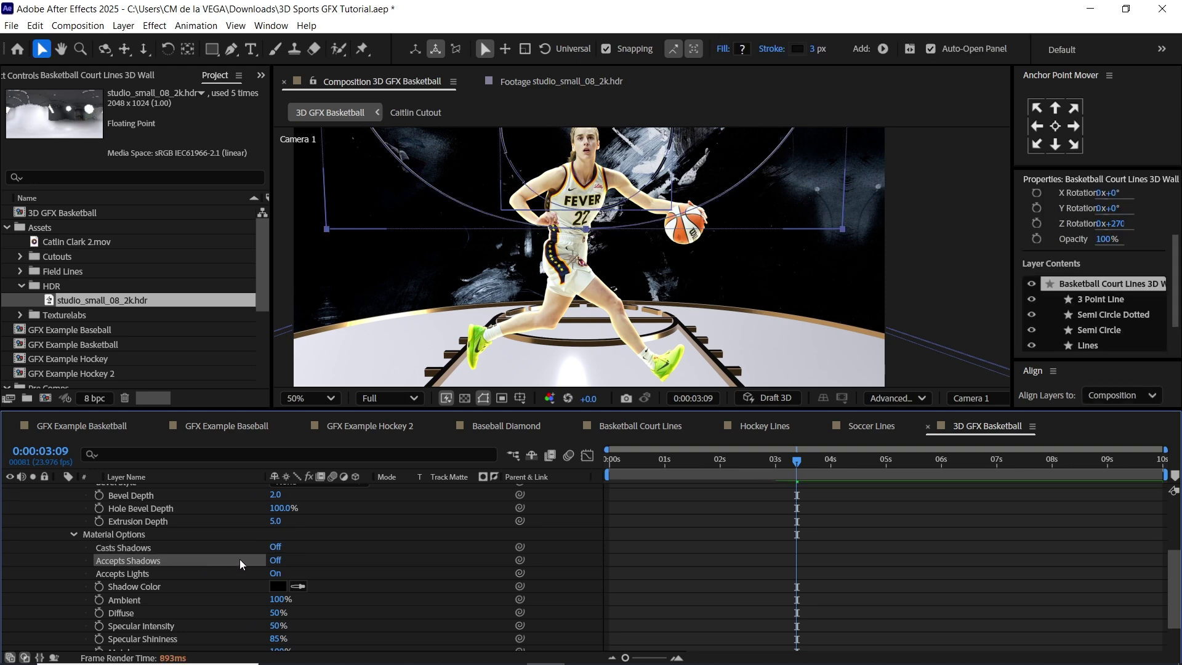
{"action": "left_click", "coordinate": [277, 562]}
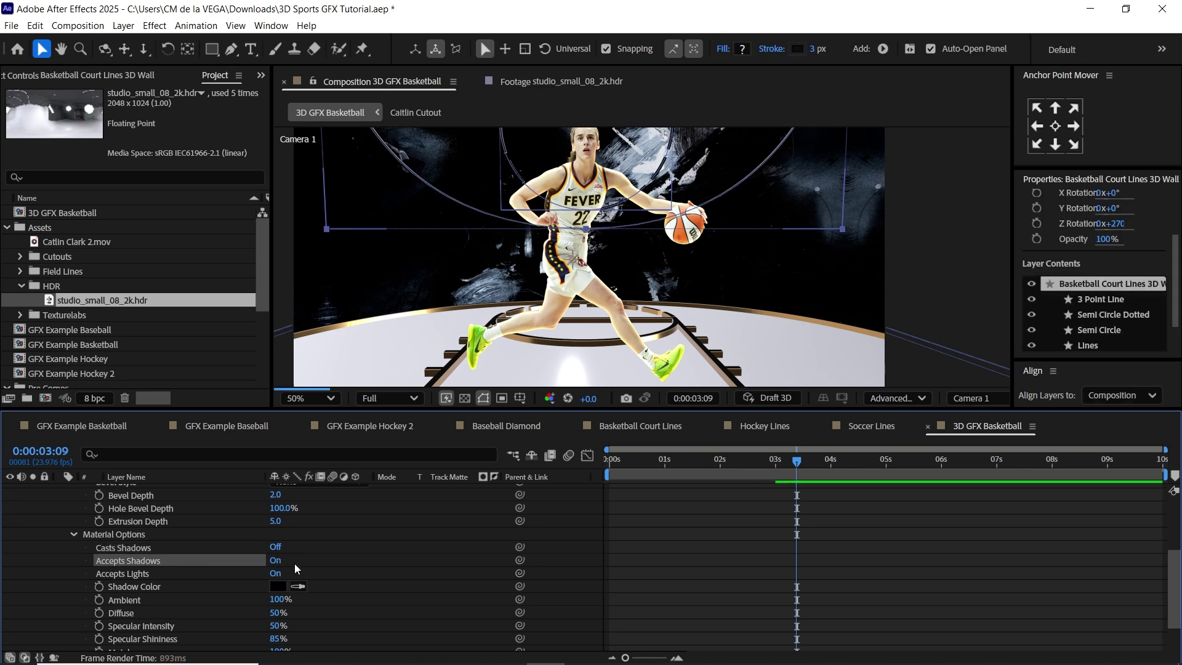
{"action": "left_click", "coordinate": [212, 573]}
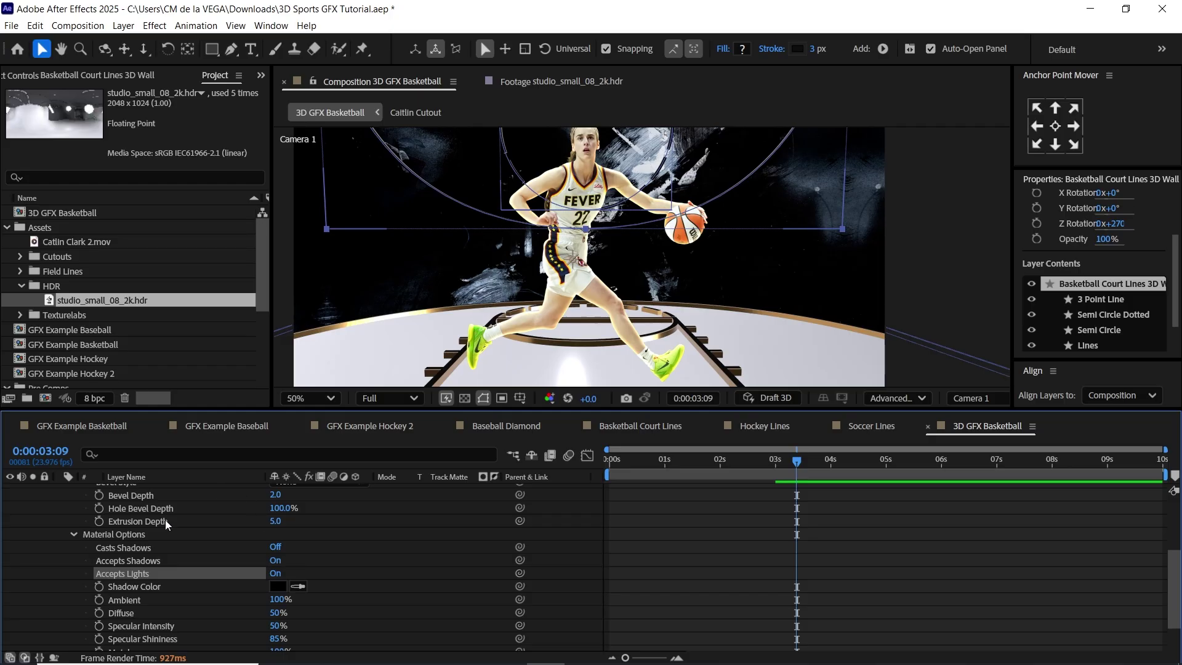
{"action": "left_click", "coordinate": [74, 534]}
{"action": "left_click", "coordinate": [60, 526]}
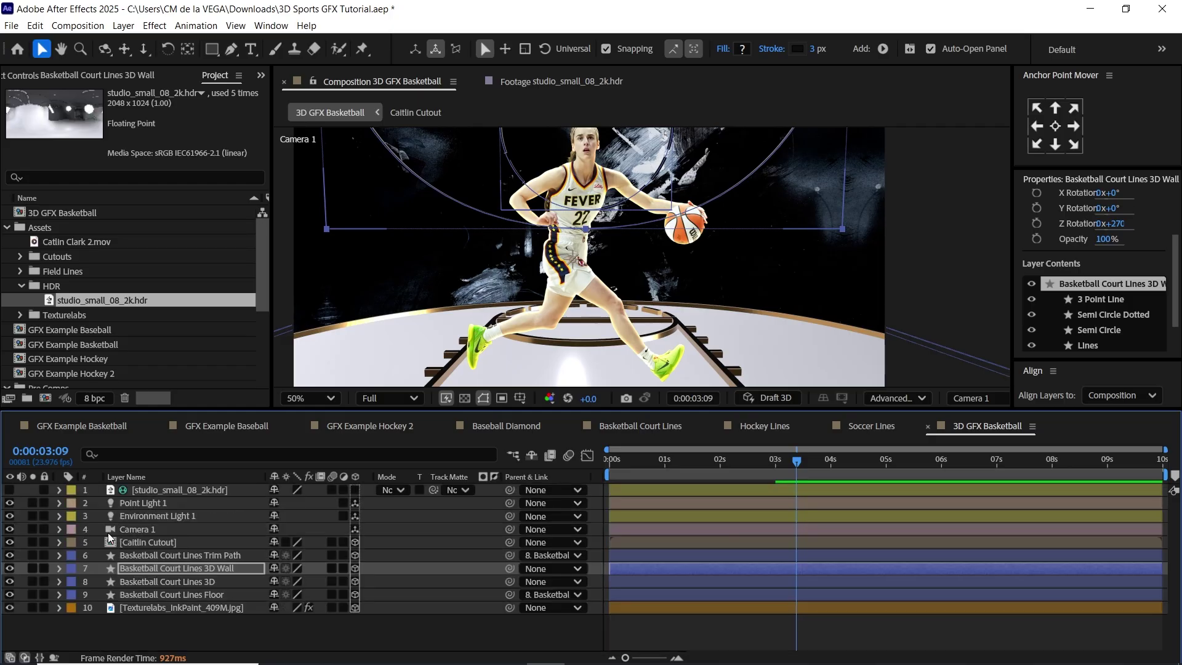
Compare the Accepts Shadows modes of the Basketball Court Lines 3D layer, set it to On, and collapse the layer's properties
{"action": "left_click", "coordinate": [200, 579]}
{"action": "key", "text": "a"}
{"action": "key", "text": "a"}
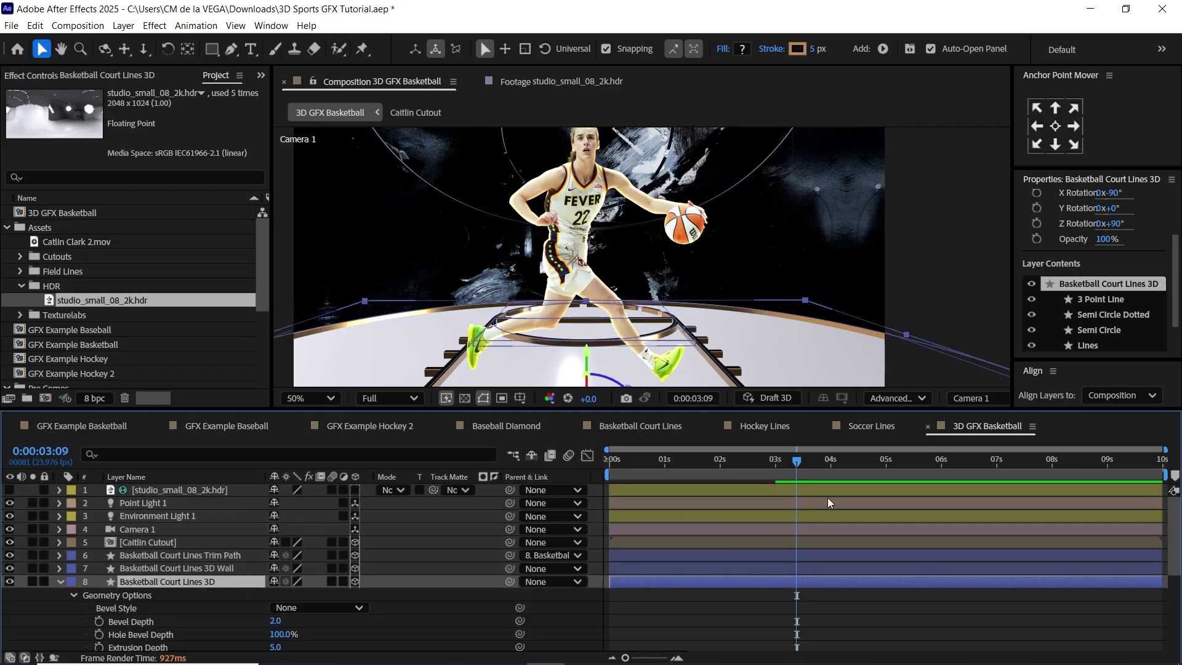
{"action": "left_click_drag", "start_coordinate": [1175, 549], "coordinate": [1177, 603]}
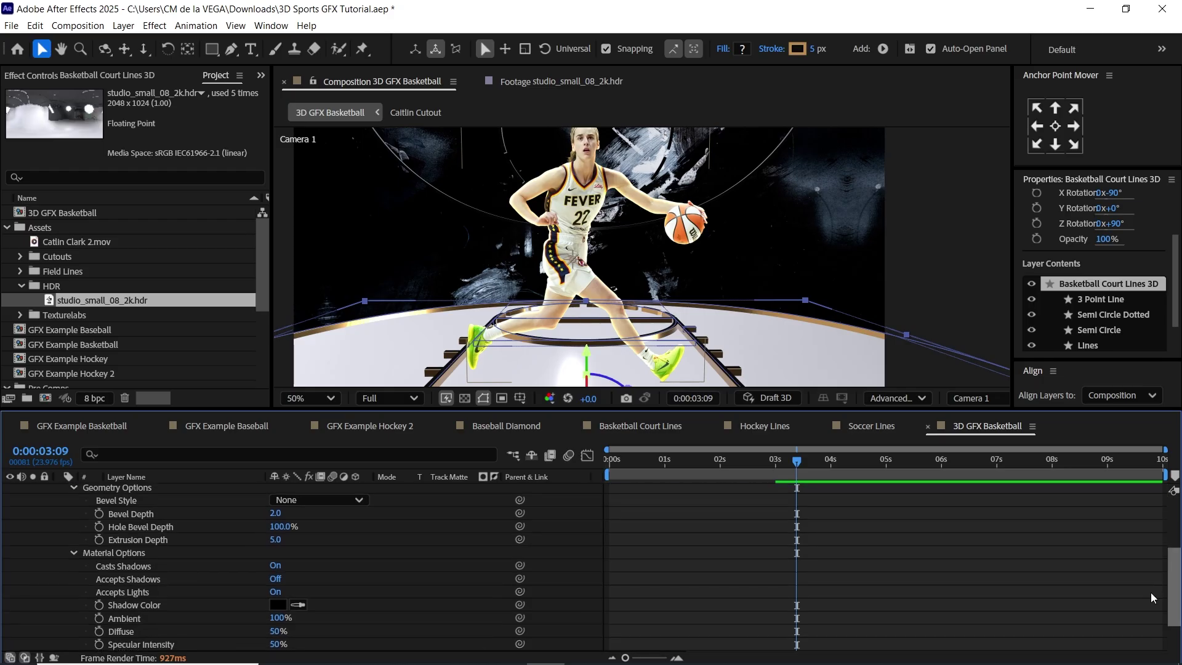
{"action": "left_click", "coordinate": [276, 580]}
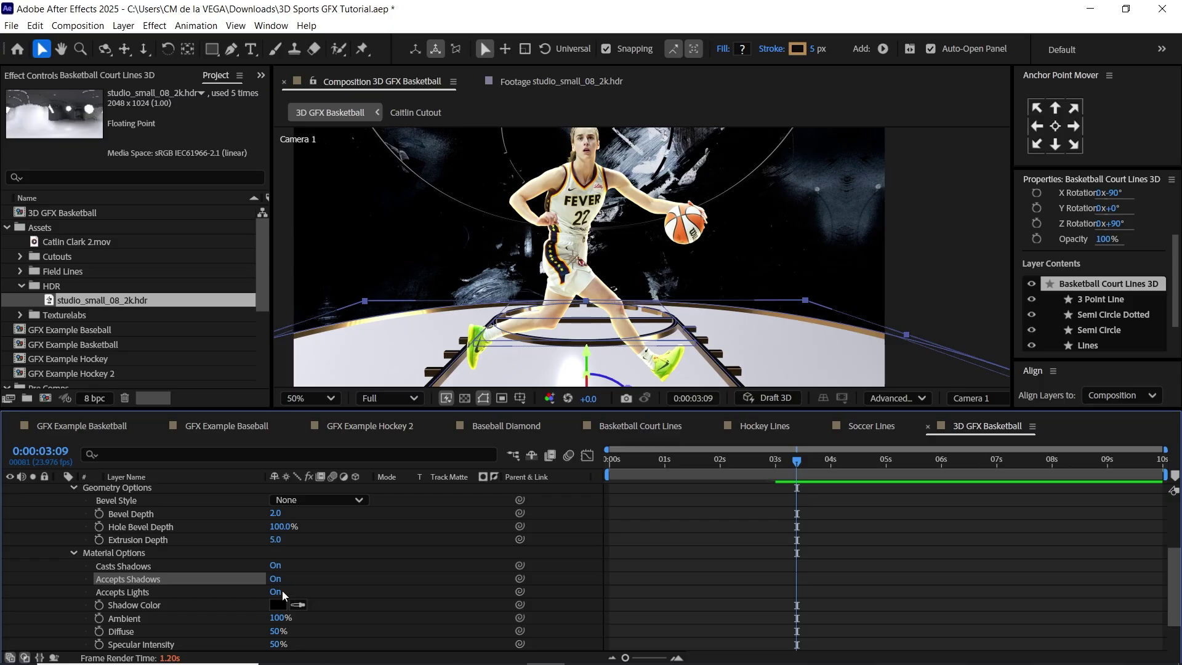
{"action": "left_click", "coordinate": [276, 579]}
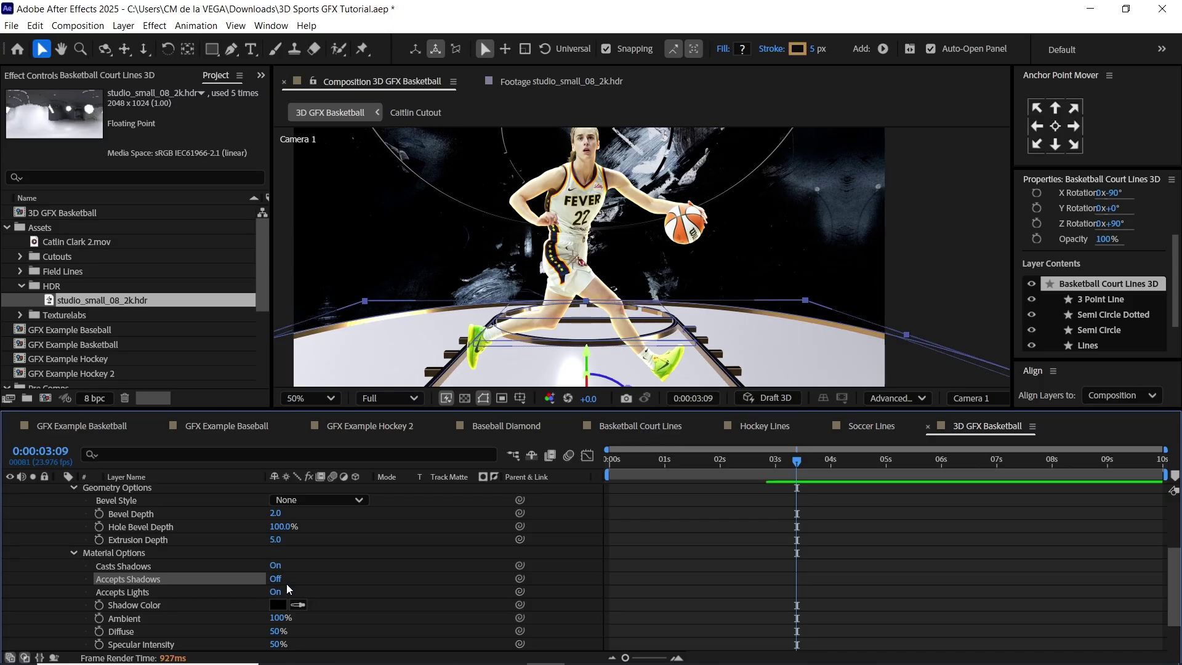
{"action": "left_click", "coordinate": [275, 579]}
{"action": "left_click", "coordinate": [276, 579]}
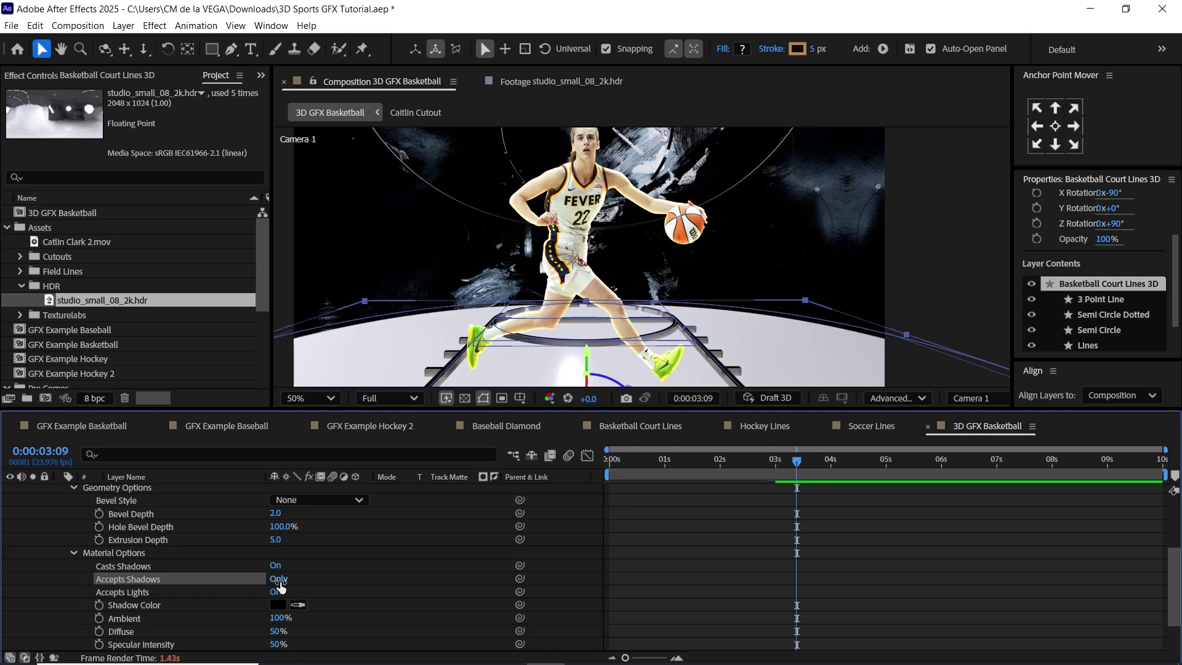
{"action": "left_click", "coordinate": [278, 581]}
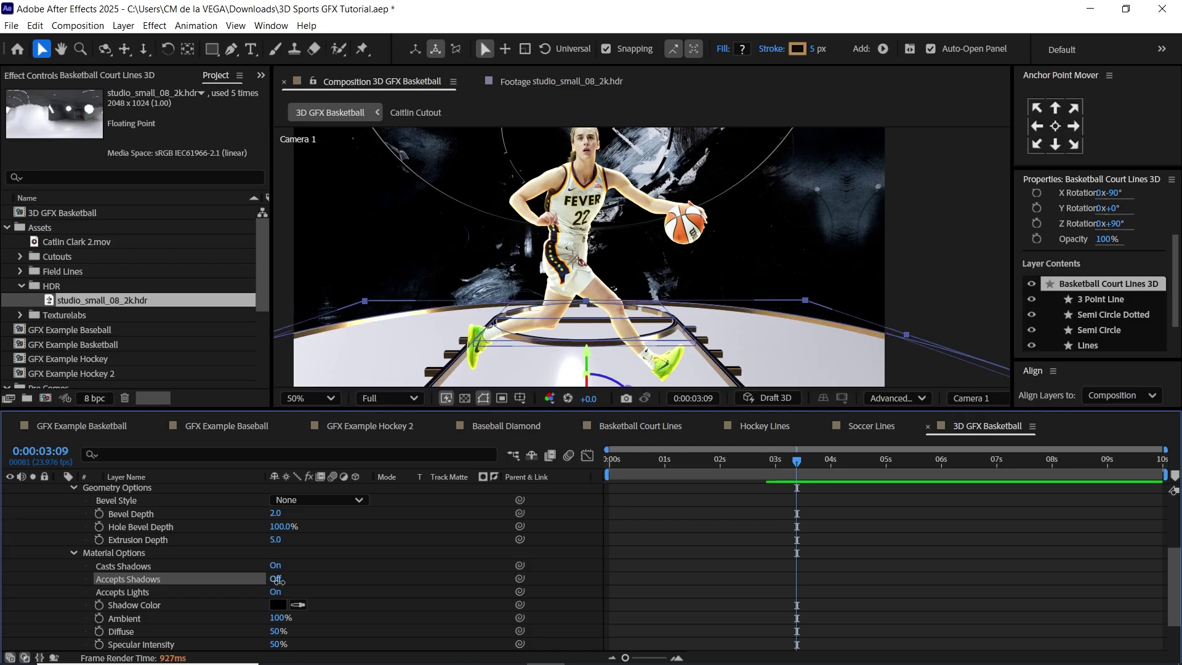
{"action": "left_click", "coordinate": [277, 580]}
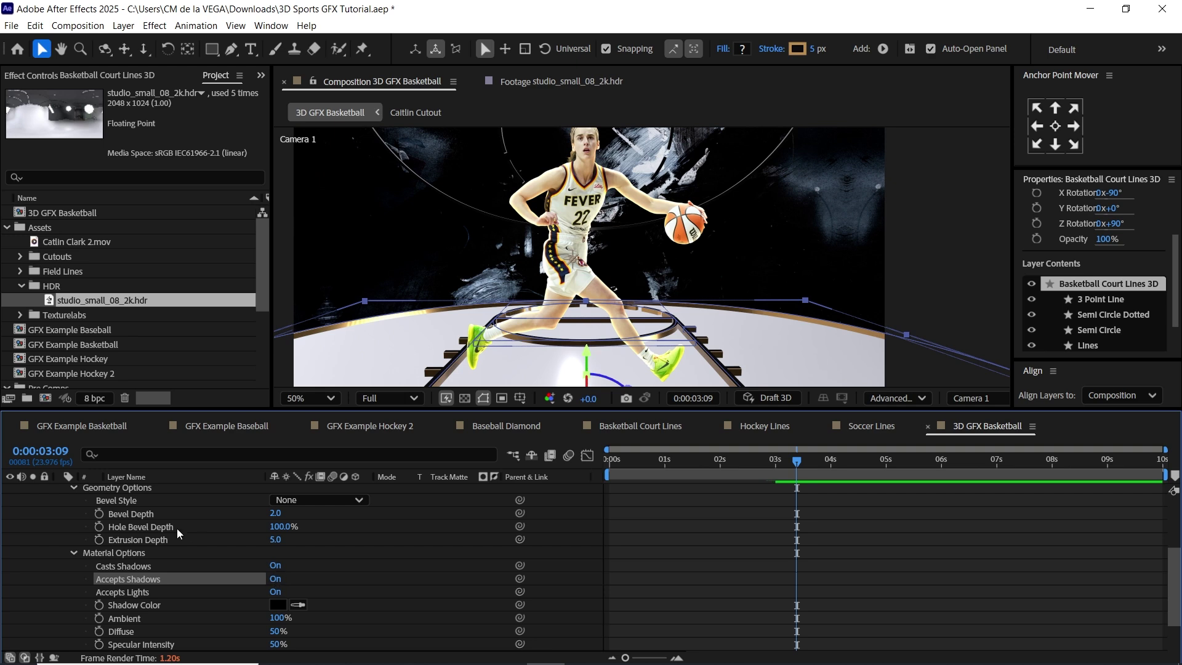
{"action": "scroll", "coordinate": [468, 493], "scroll_direction": "up", "scroll_amount": 2}
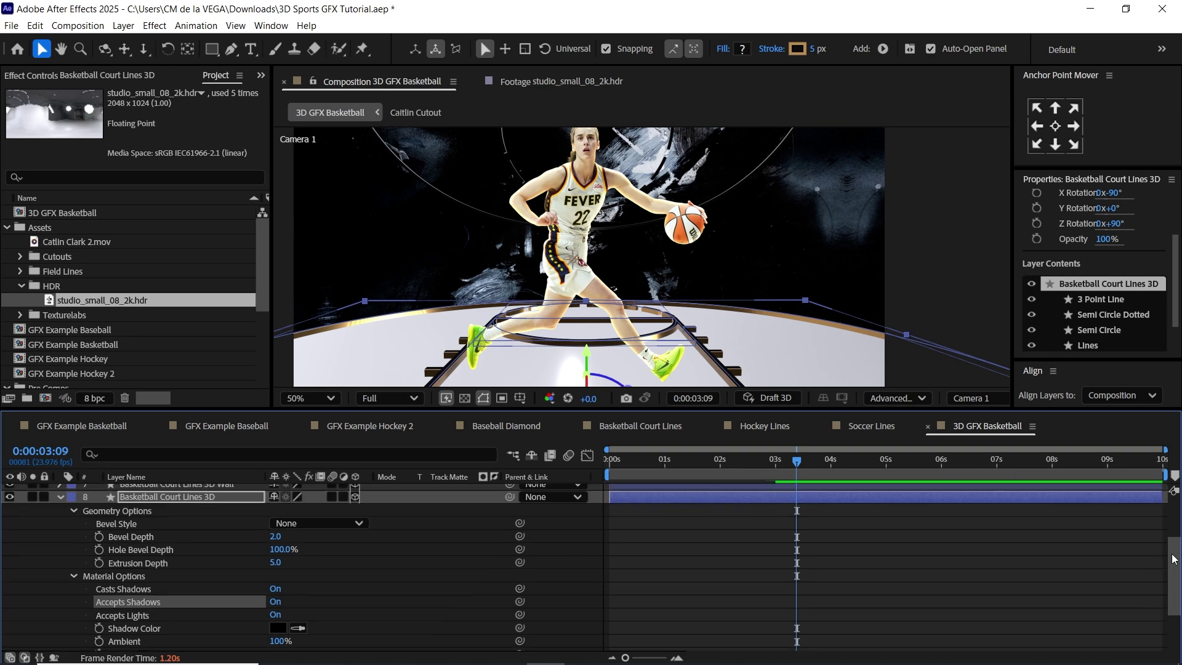
{"action": "left_click", "coordinate": [60, 525]}
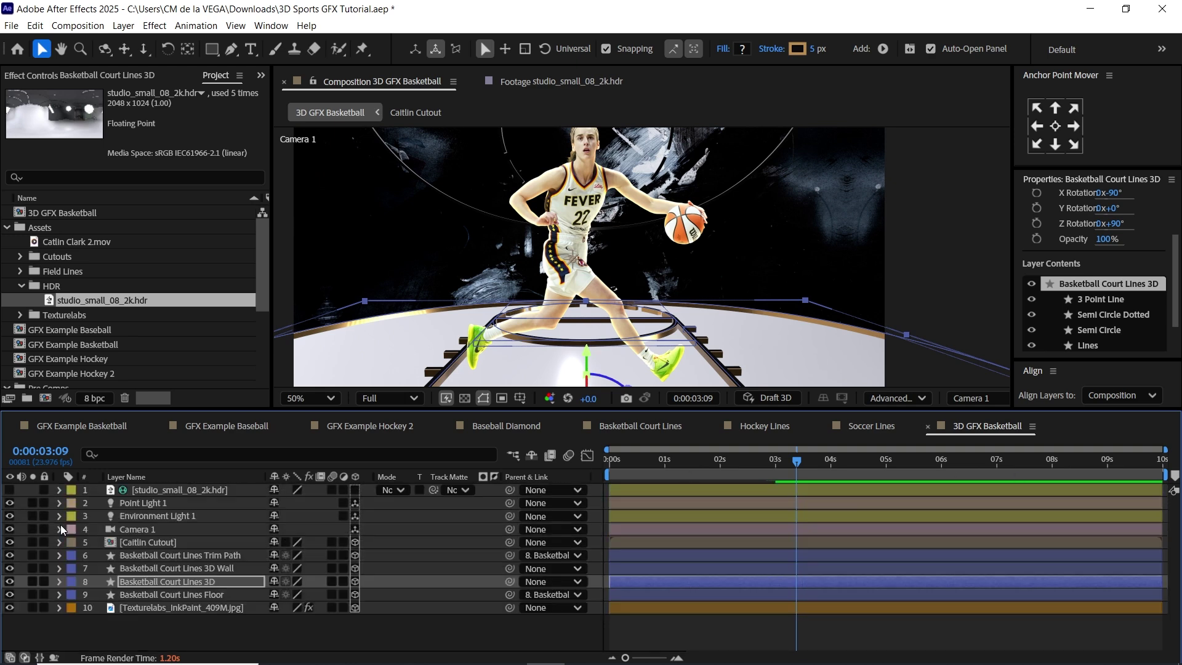
Set Casts Shadows to Off and Accepts Shadows to On for the Basketball Court Lines Floor layer, and collapse its properties
{"action": "left_click", "coordinate": [209, 591]}
{"action": "key", "text": "a"}
{"action": "key", "text": "a"}
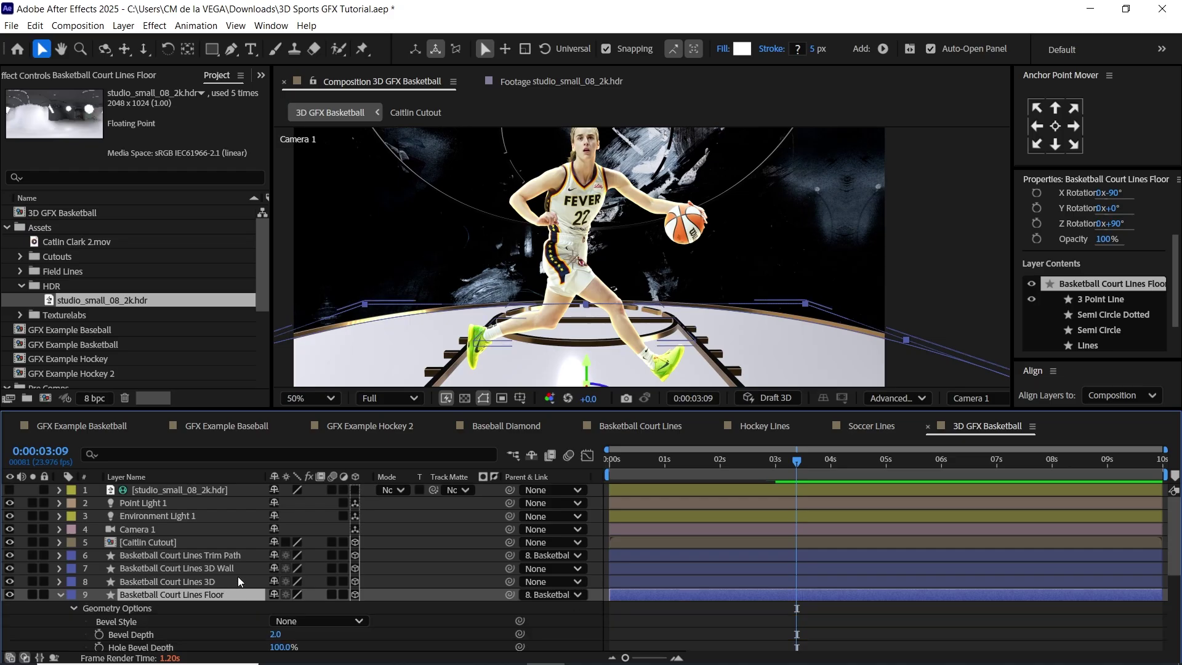
{"action": "scroll", "coordinate": [1080, 573], "scroll_direction": "down", "scroll_amount": 5}
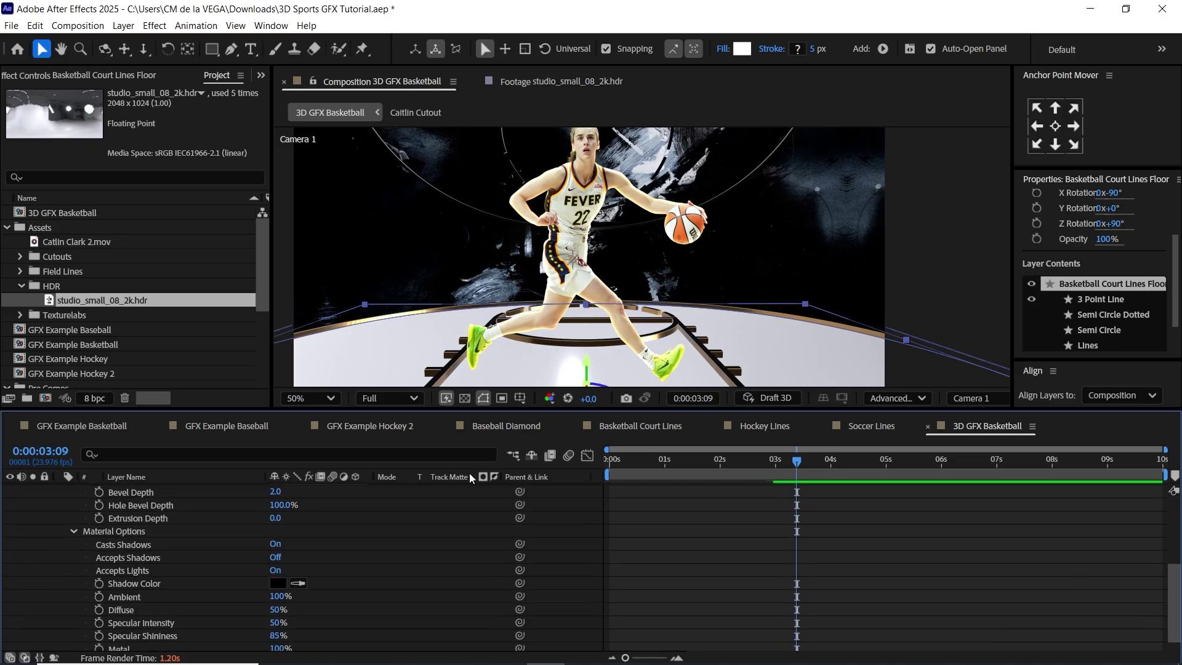
{"action": "left_click", "coordinate": [278, 544]}
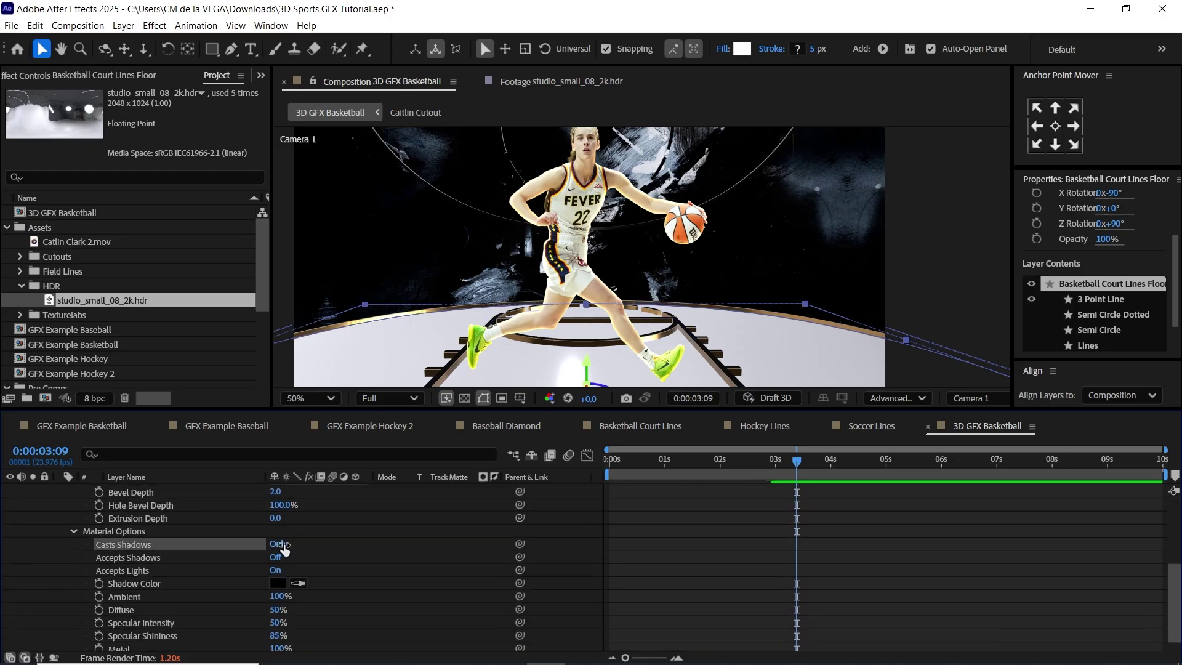
{"action": "left_click", "coordinate": [192, 558]}
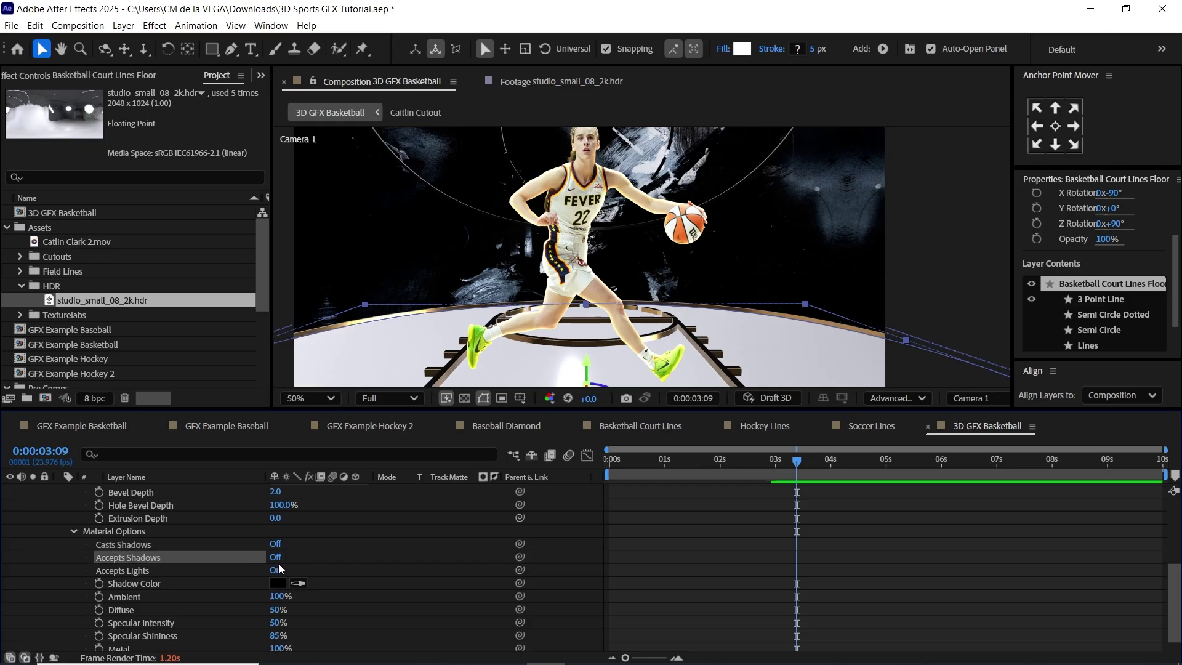
{"action": "left_click", "coordinate": [276, 558]}
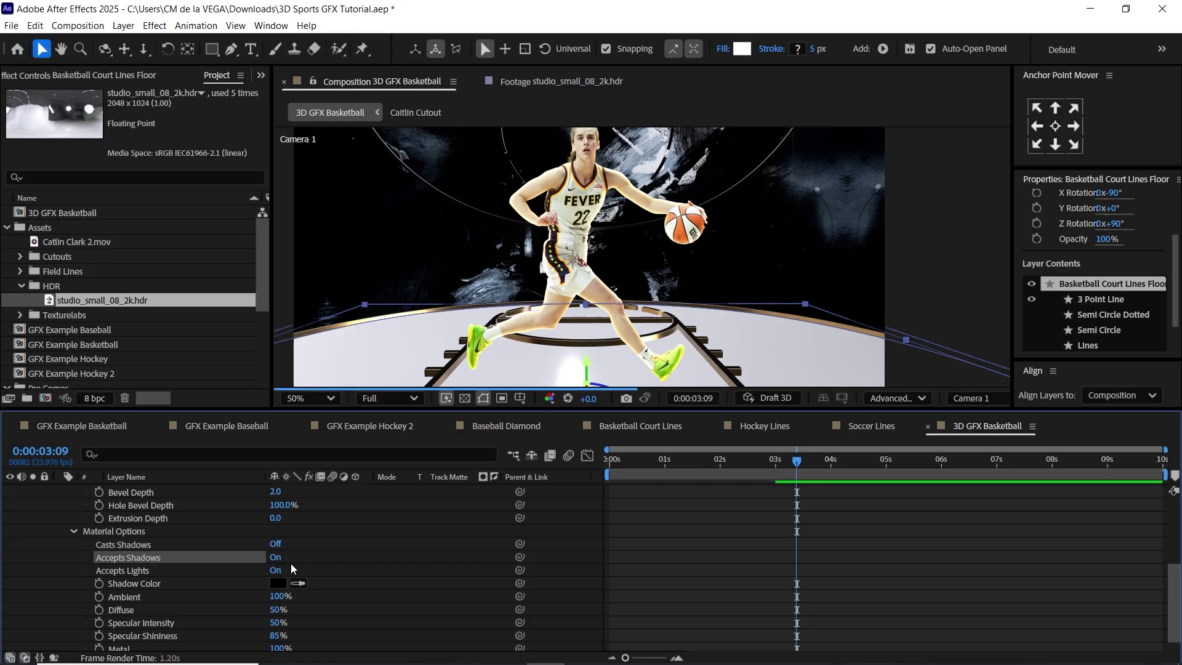
{"action": "left_click_drag", "start_coordinate": [578, 355], "coordinate": [580, 332]}
{"action": "left_click_drag", "start_coordinate": [599, 205], "coordinate": [597, 239]}
{"action": "mouse_move", "coordinate": [646, 299]}
{"action": "left_mouse_down"}
{"action": "mouse_move", "coordinate": [644, 268]}
{"action": "mouse_move", "coordinate": [640, 296]}
{"action": "left_mouse_up"}
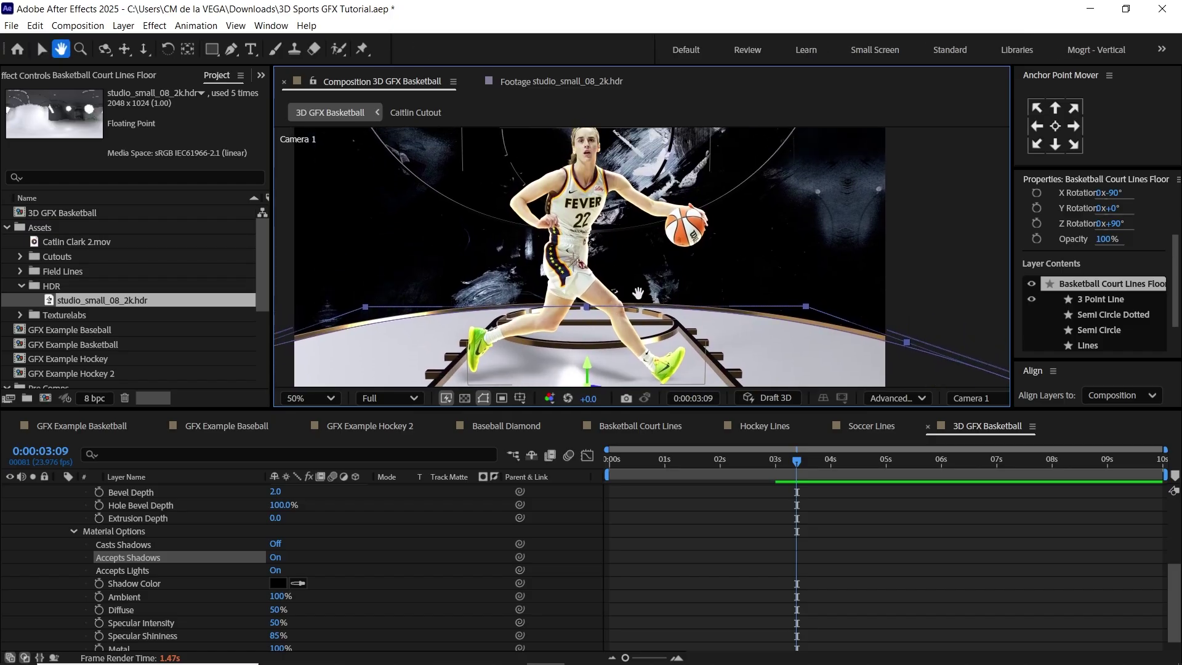
{"action": "left_click", "coordinate": [171, 570]}
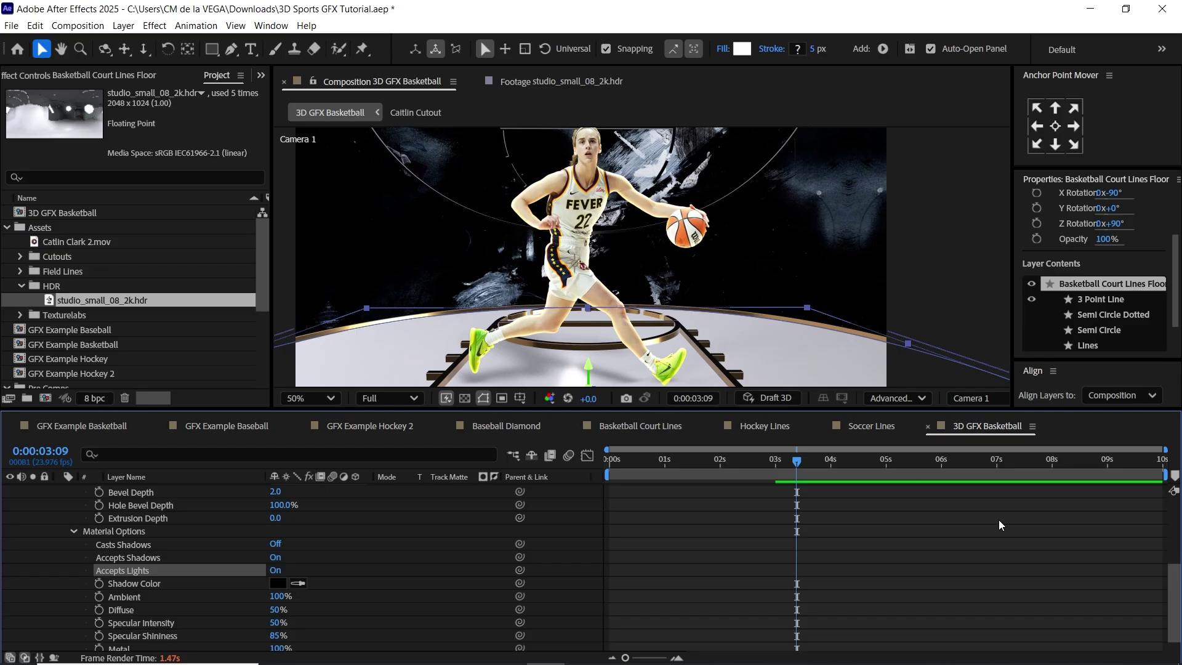
{"action": "left_click", "coordinate": [75, 532]}
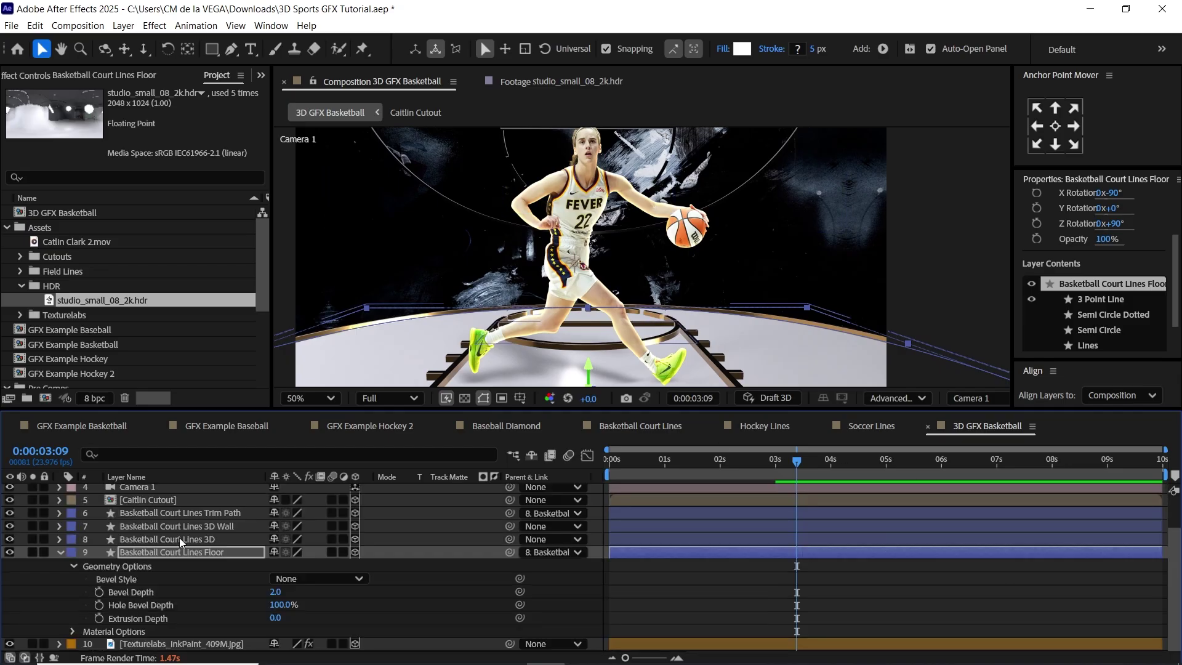
{"action": "left_click", "coordinate": [60, 553]}
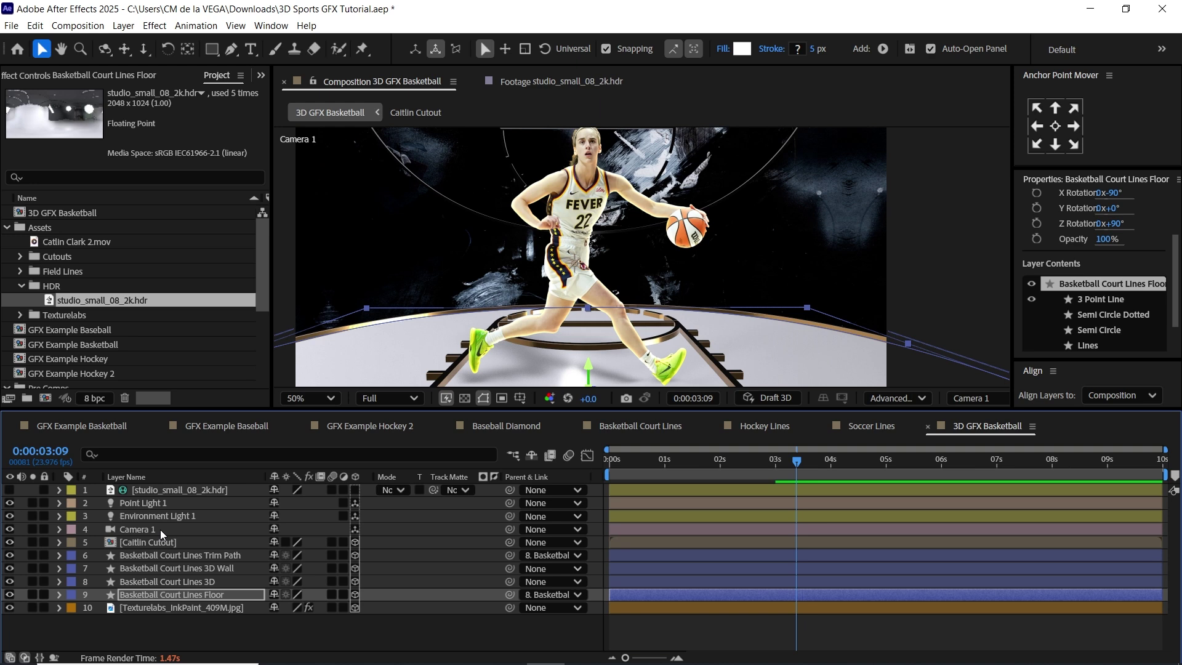
Enlarge the composition viewer by shrinking the timeline, and save the project
{"action": "left_click_drag", "start_coordinate": [646, 411], "coordinate": [654, 456]}
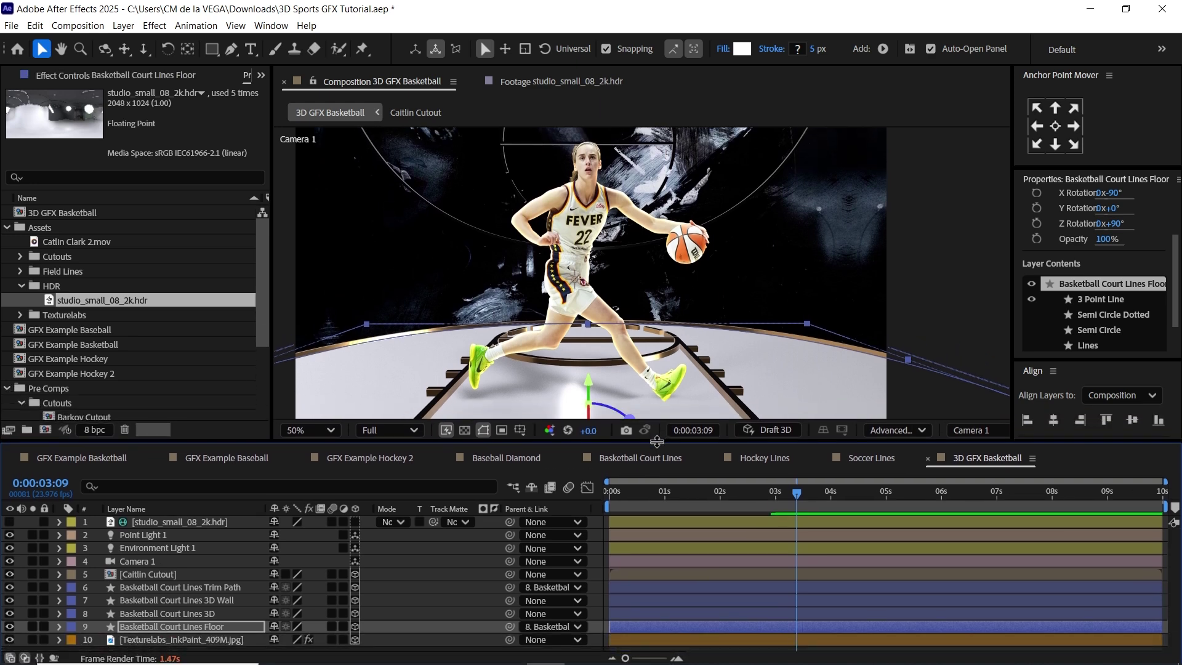
{"action": "left_click_drag", "start_coordinate": [684, 440], "coordinate": [685, 464]}
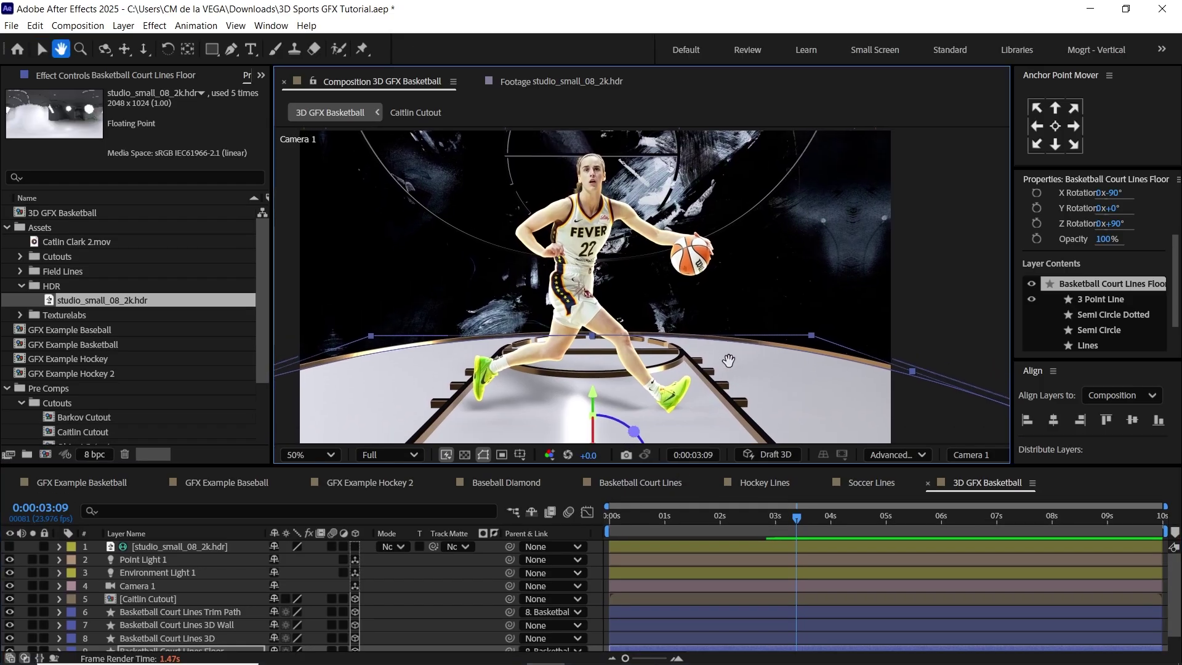
Open the Advanced 3D renderer's options and compare Render Quality at 15 and 20, then restore it to 30
{"action": "left_click", "coordinate": [897, 455]}
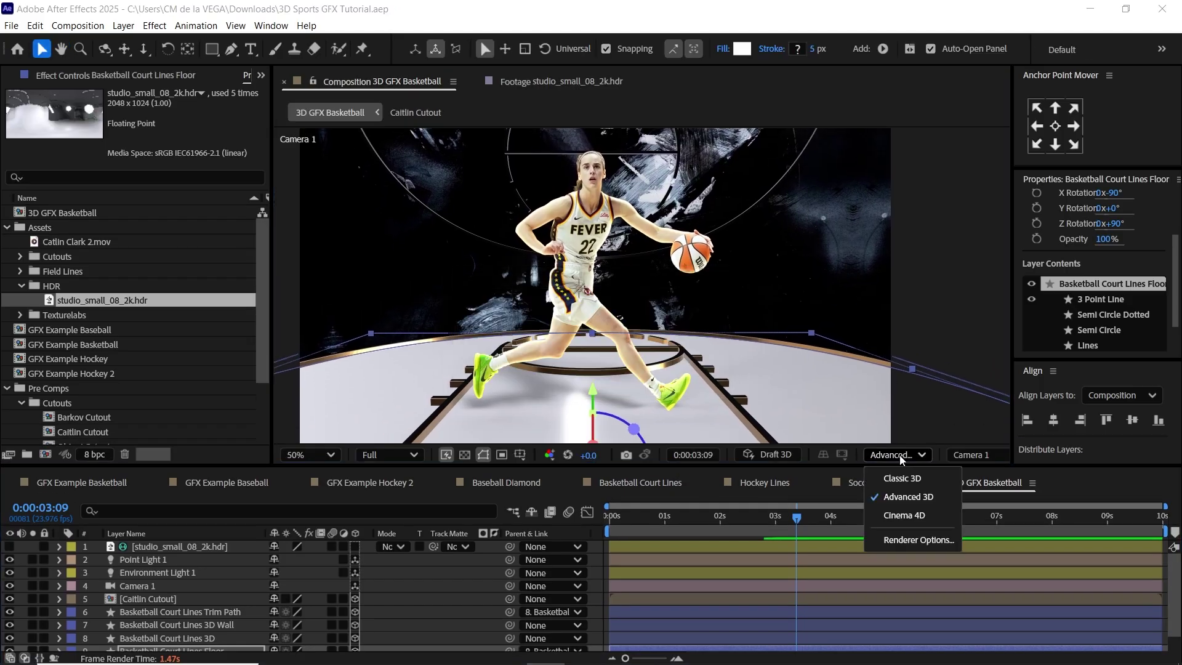
{"action": "left_click", "coordinate": [917, 540]}
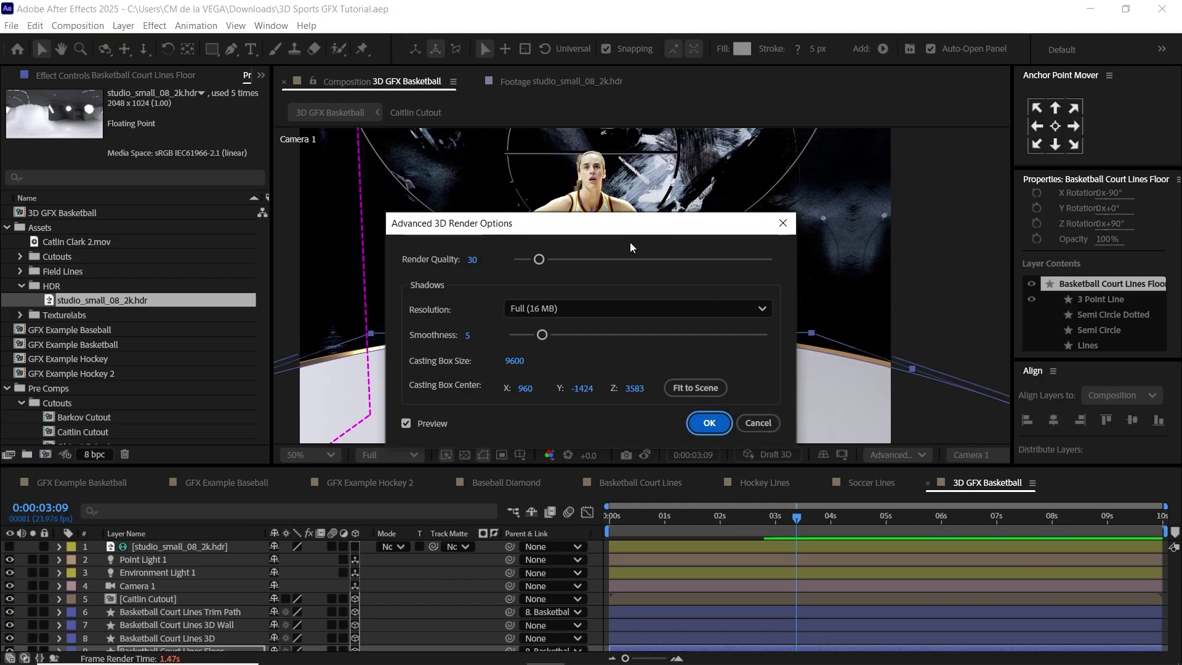
{"action": "left_click_drag", "start_coordinate": [654, 242], "coordinate": [794, 431]}
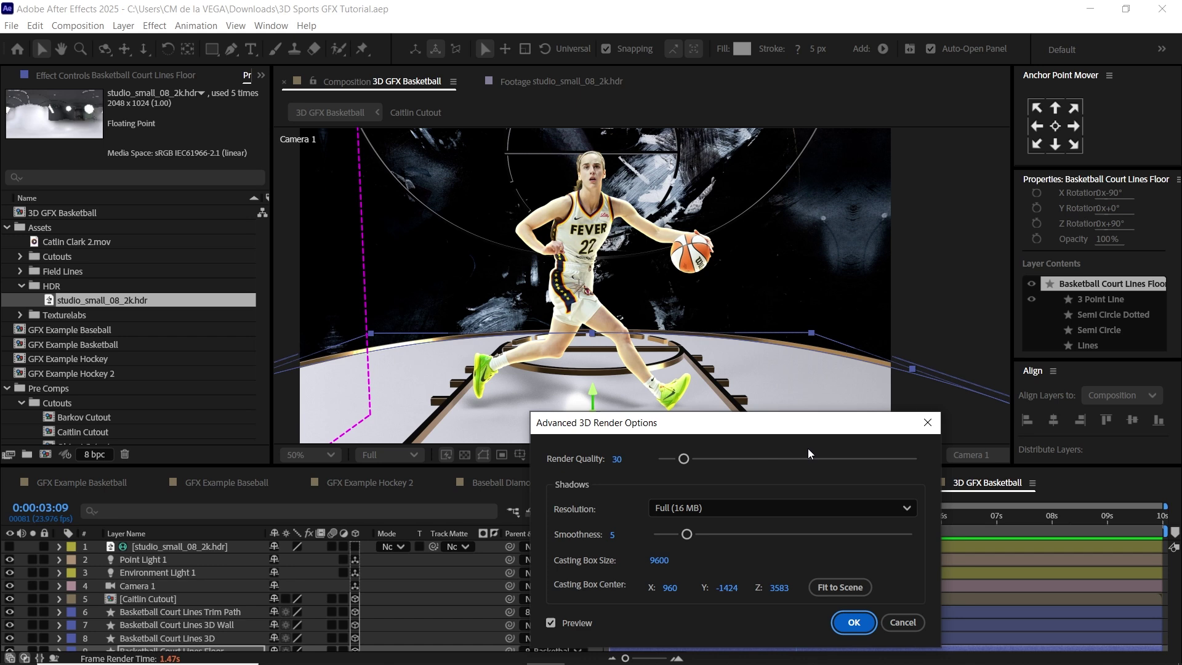
{"action": "left_click", "coordinate": [616, 459]}
{"action": "type", "text": "15"}
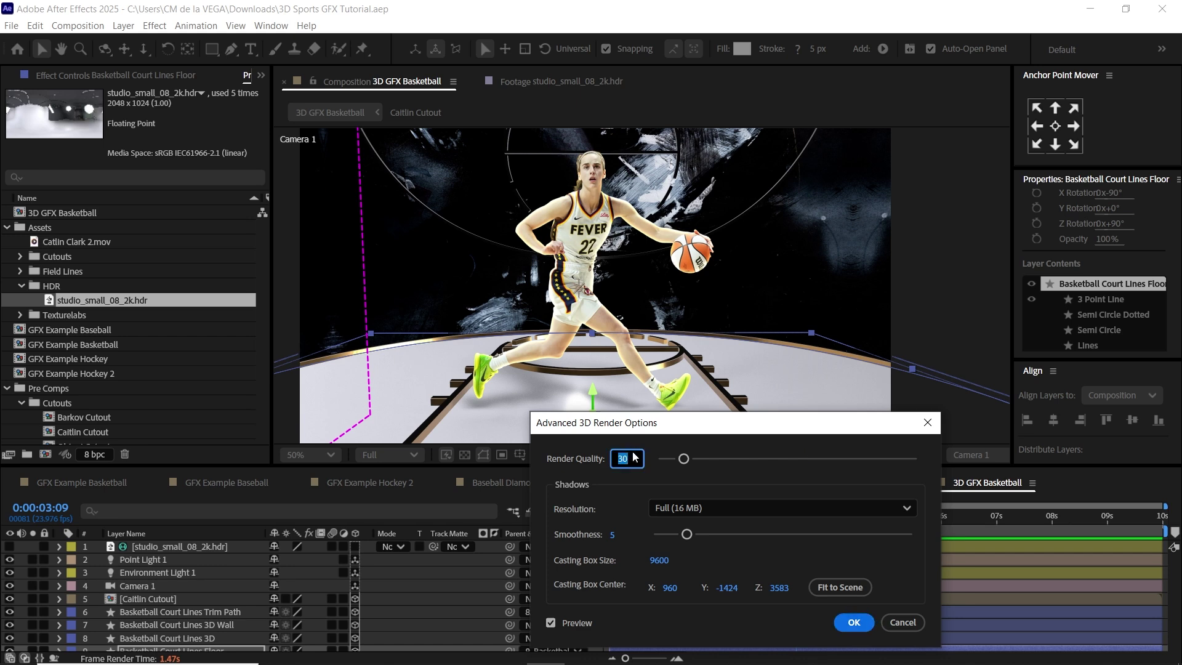
{"action": "left_click", "coordinate": [688, 475]}
{"action": "left_click", "coordinate": [620, 460]}
{"action": "type", "text": "20"}
{"action": "left_click", "coordinate": [690, 471]}
{"action": "left_click", "coordinate": [622, 459]}
{"action": "type", "text": "30"}
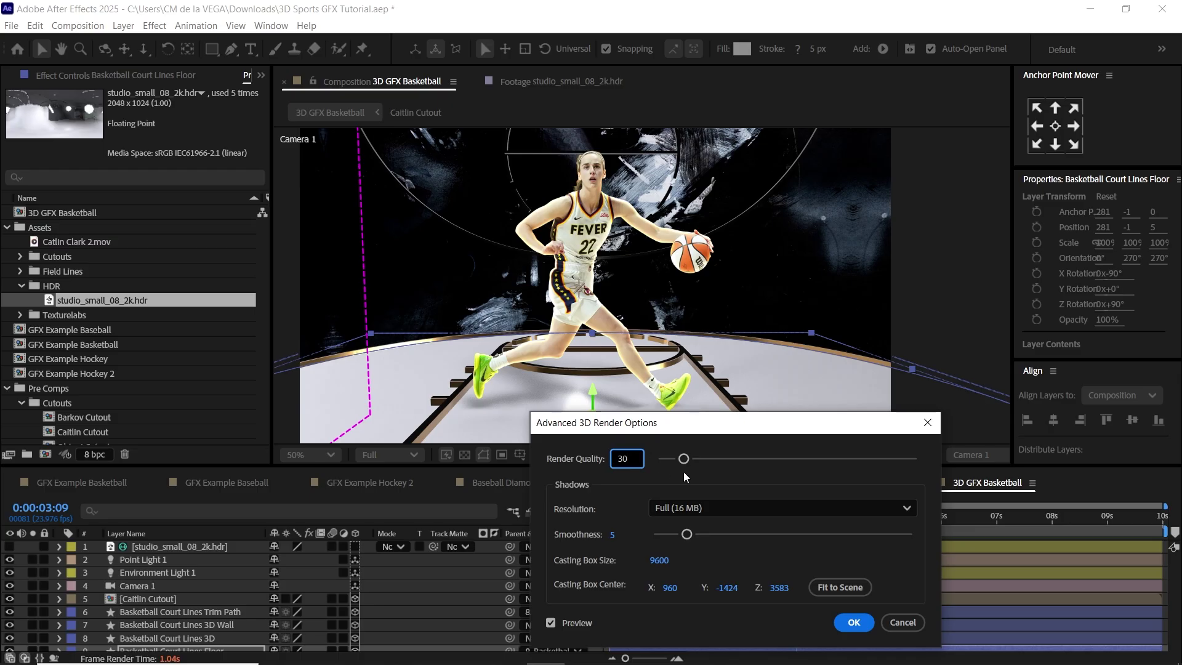
{"action": "left_click", "coordinate": [694, 473]}
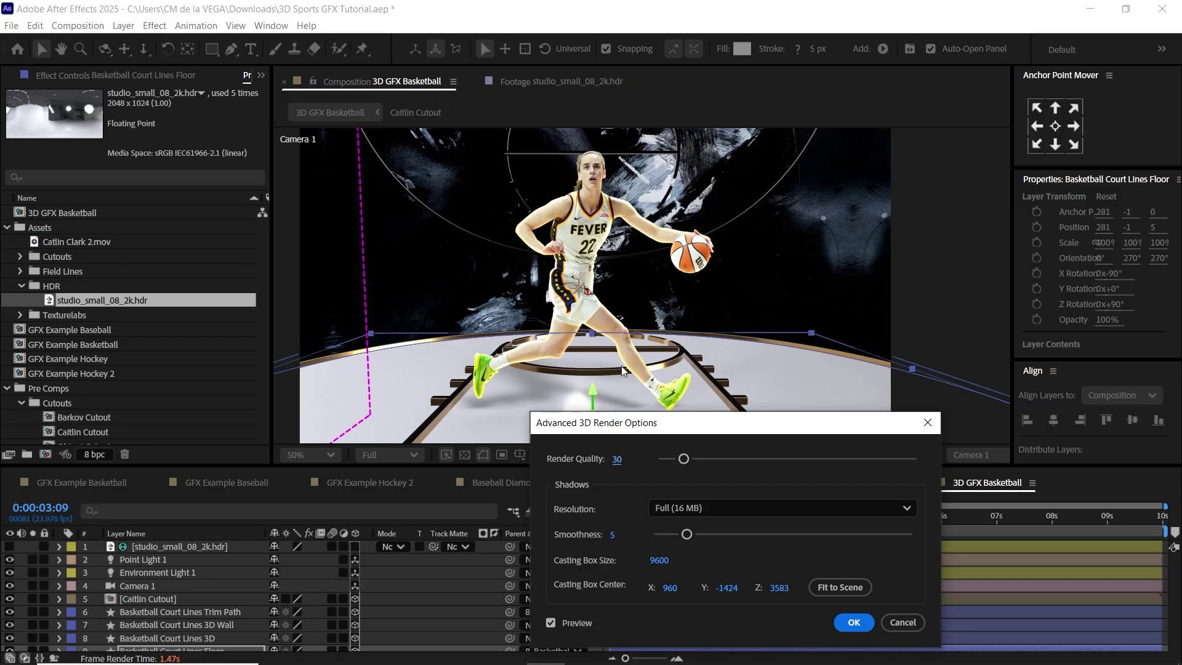
Compare the Half (2 MB) and Double (128 MB) shadow resolutions, return to Full (16 MB), and accept the render options
{"action": "left_click_drag", "start_coordinate": [667, 425], "coordinate": [701, 420]}
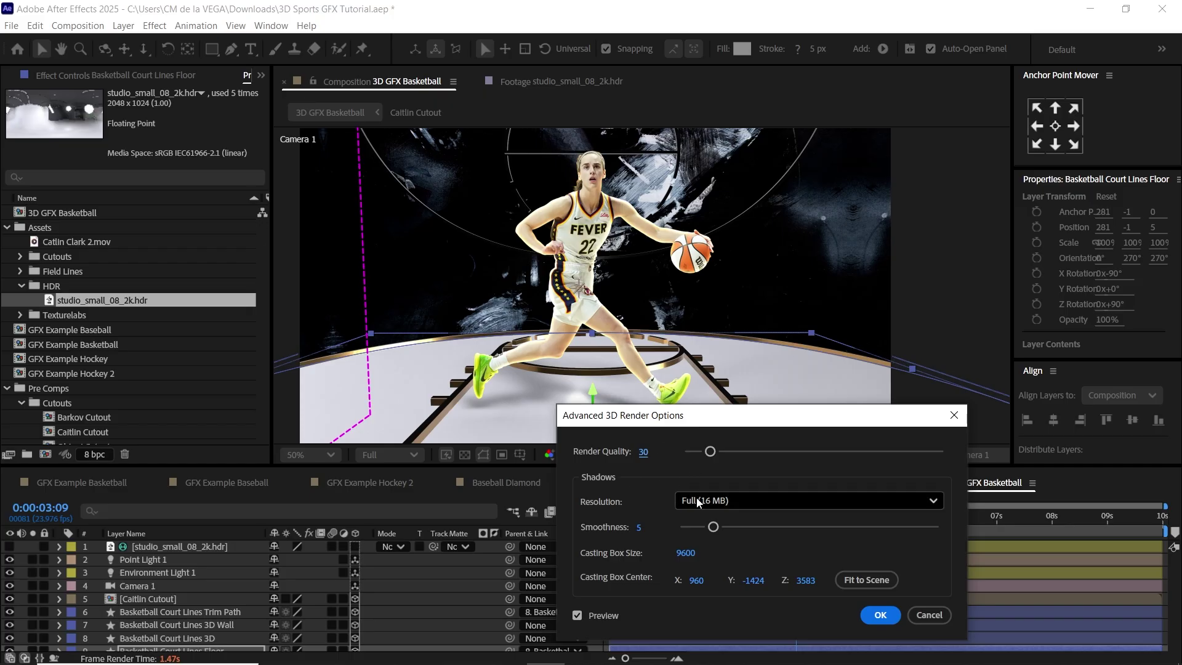
{"action": "left_click", "coordinate": [724, 504]}
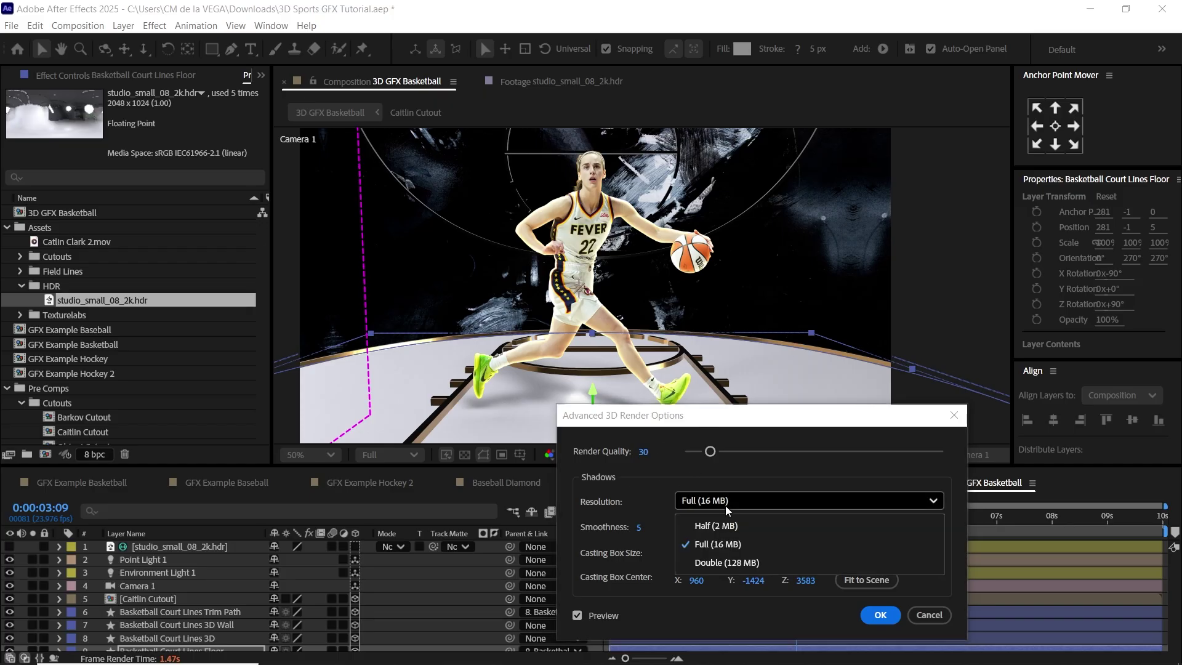
{"action": "left_click", "coordinate": [720, 546]}
{"action": "left_click", "coordinate": [720, 502]}
{"action": "left_click", "coordinate": [723, 525]}
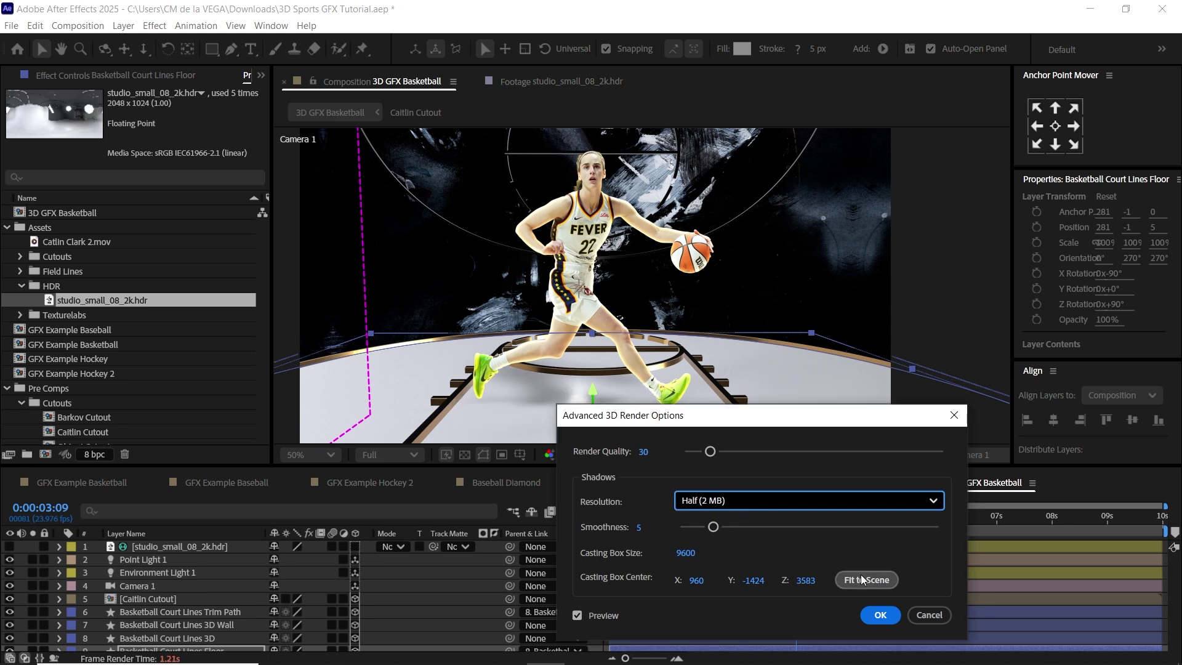
{"action": "left_click_drag", "start_coordinate": [660, 411], "coordinate": [810, 320]}
{"action": "left_click", "coordinate": [955, 410]}
{"action": "left_click", "coordinate": [877, 472]}
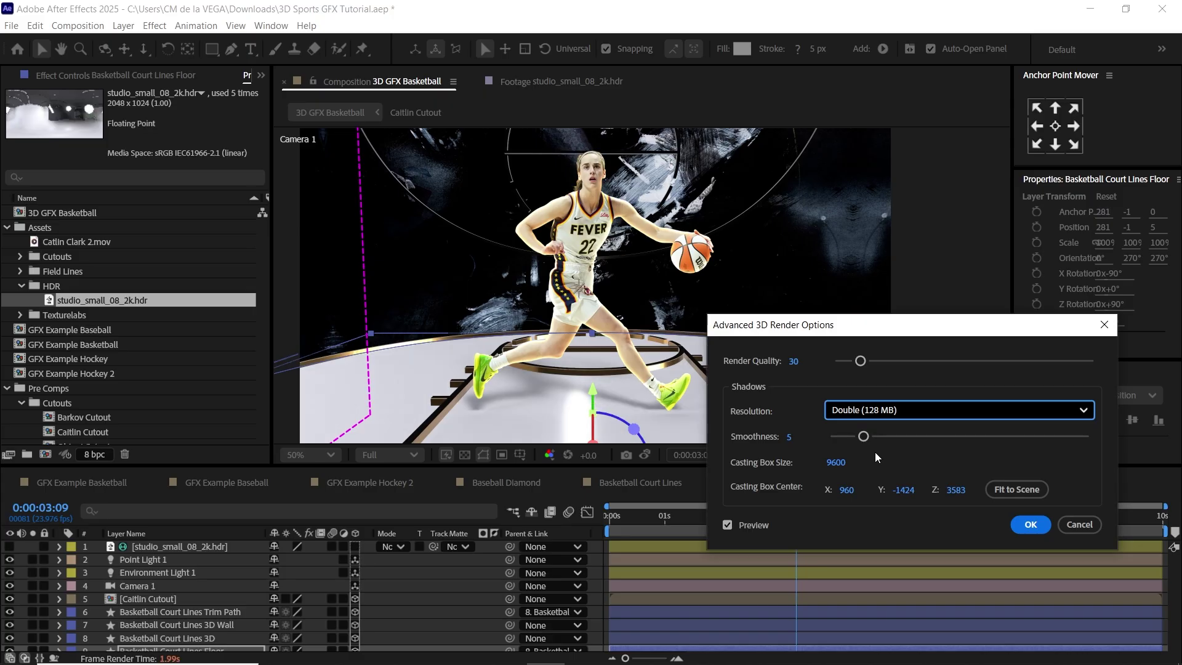
{"action": "left_click", "coordinate": [880, 410]}
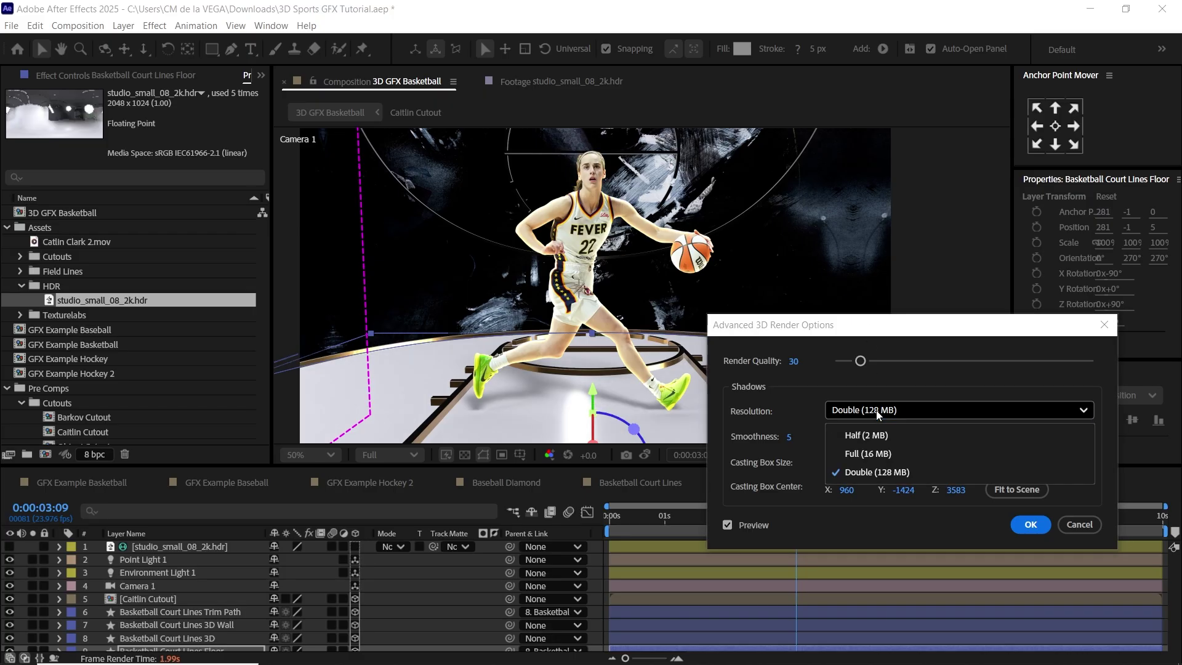
{"action": "left_click", "coordinate": [870, 453]}
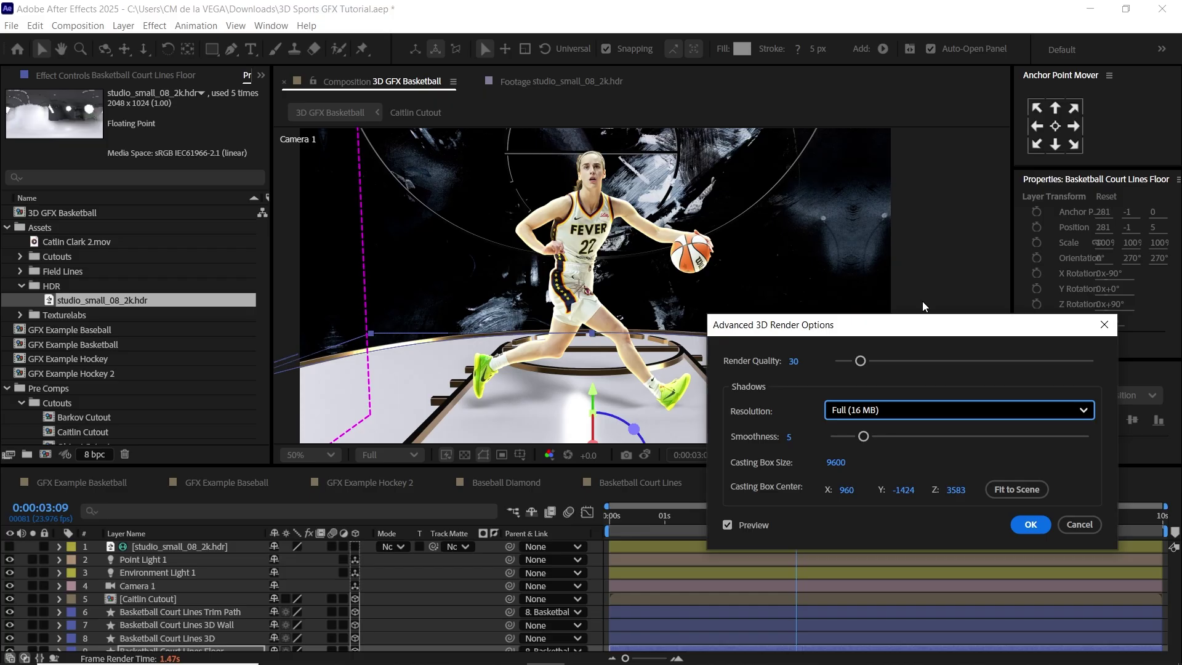
{"action": "left_click", "coordinate": [1032, 525]}
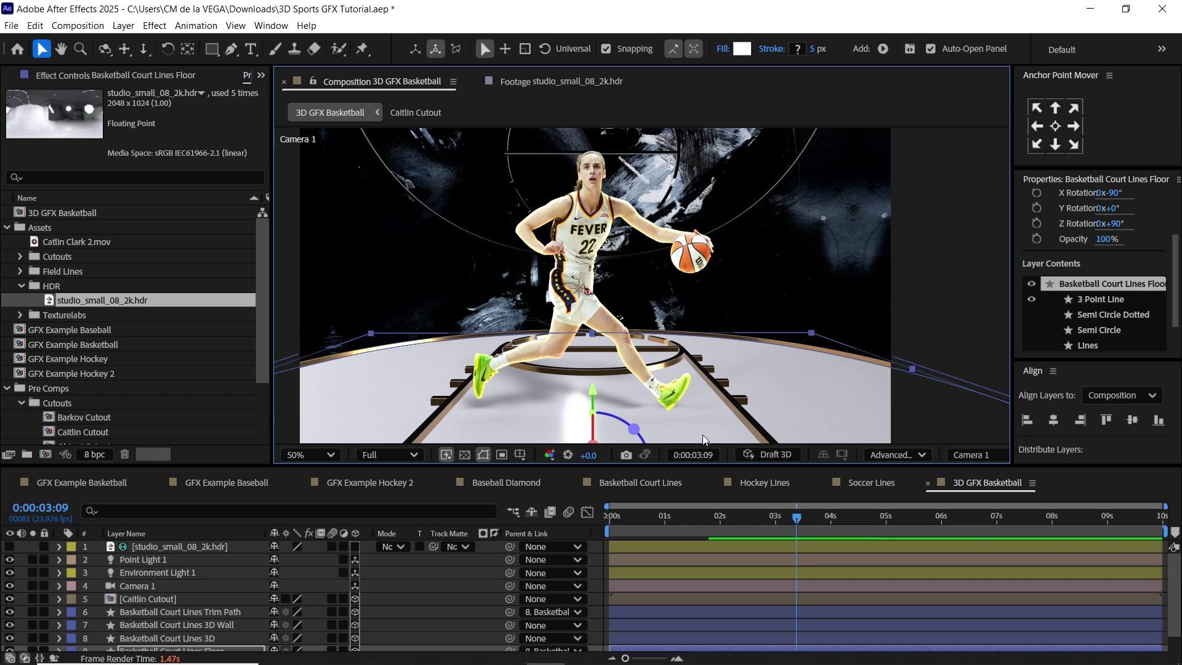
Make the composition viewer taller and reposition the court scene inside it
{"action": "left_click_drag", "start_coordinate": [704, 467], "coordinate": [704, 497]}
{"action": "key", "text": "space"}
{"action": "left_click_drag", "start_coordinate": [749, 425], "coordinate": [748, 425]}
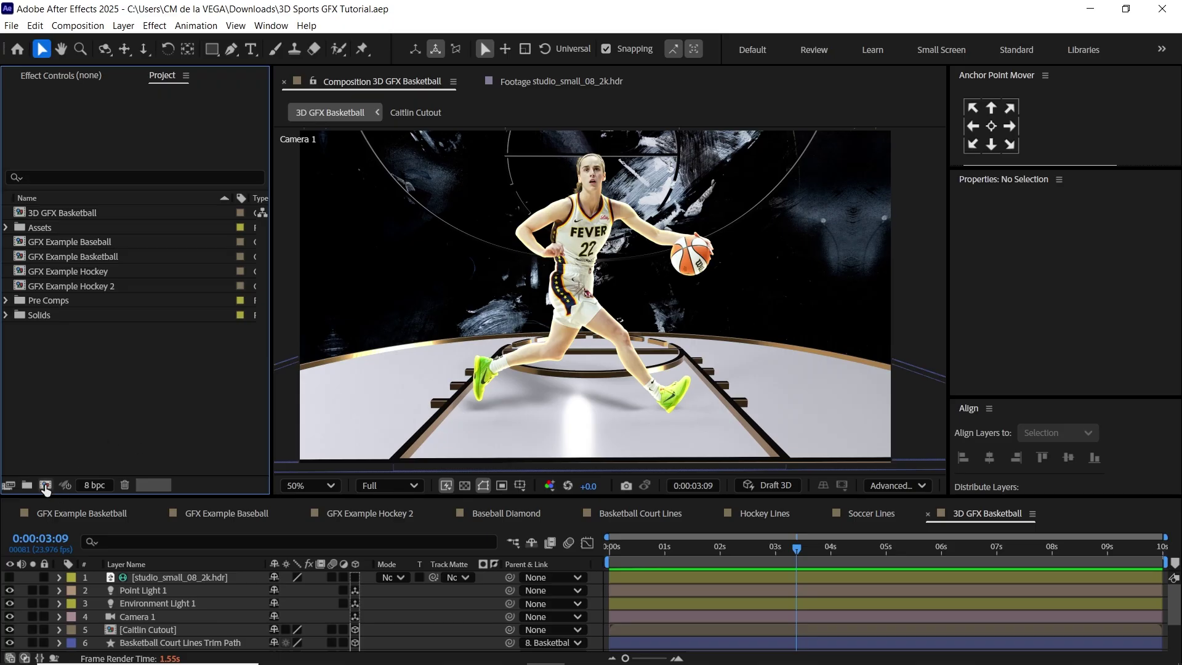
Create a 1920 x 1080 composition named Players Name at 23.976 fps, using the Classic 3D renderer
{"action": "left_click", "coordinate": [45, 486]}
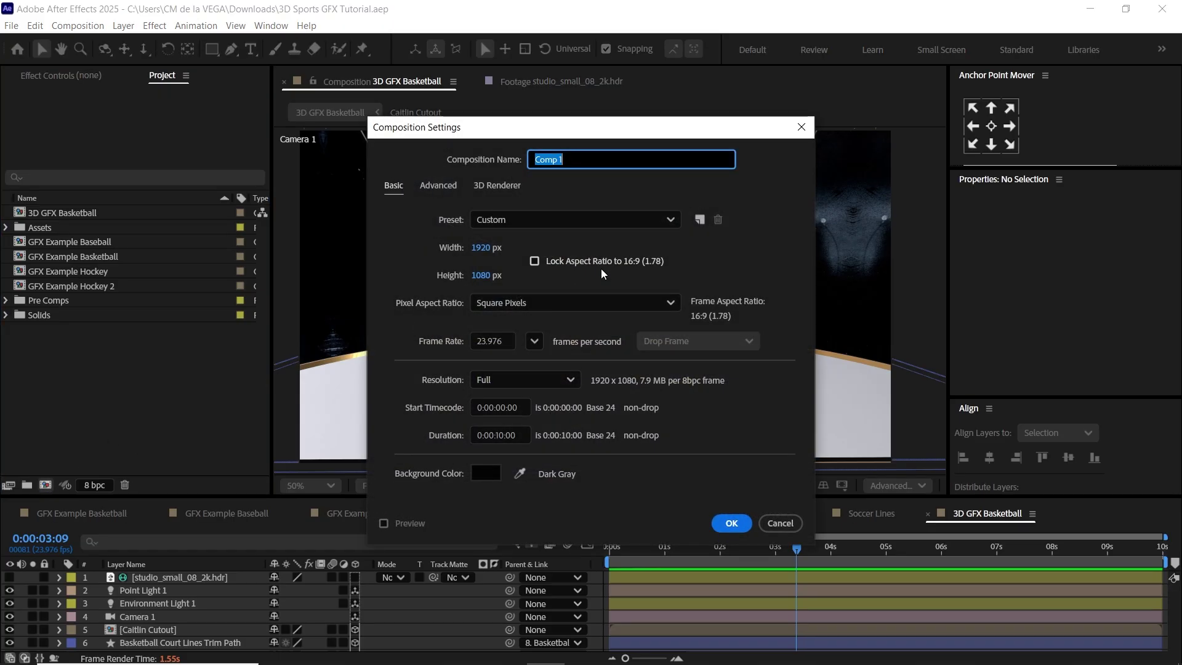
{"action": "type", "text": "Players Name"}
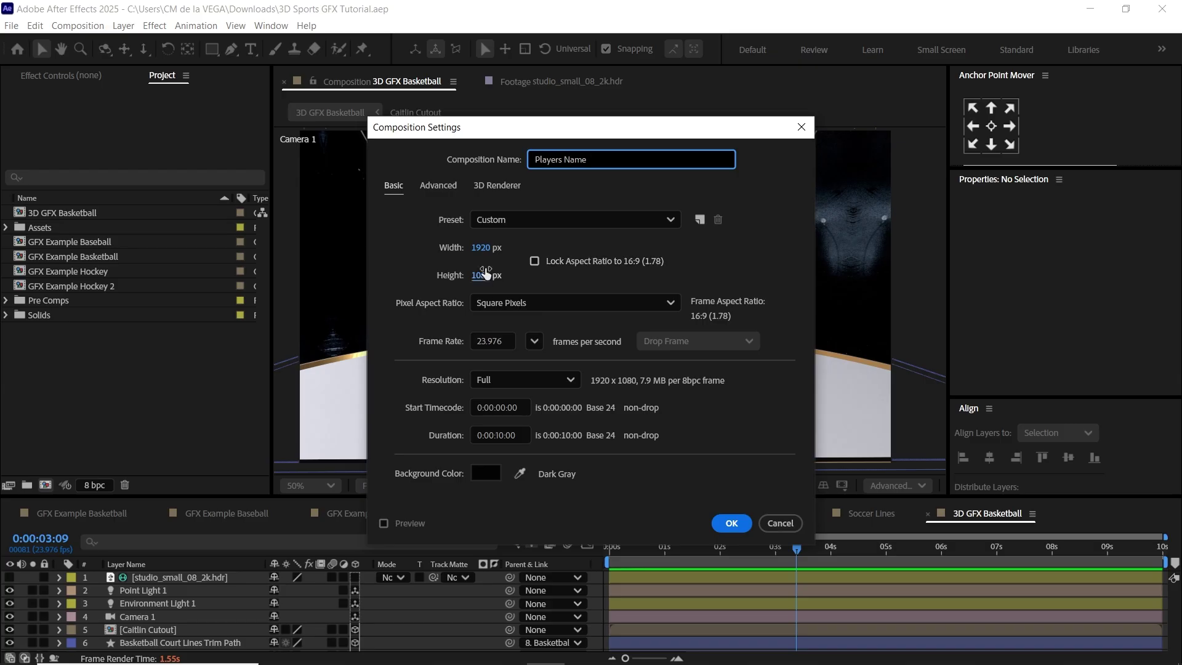
{"action": "left_click", "coordinate": [508, 340]}
{"action": "double_click", "coordinate": [508, 341]}
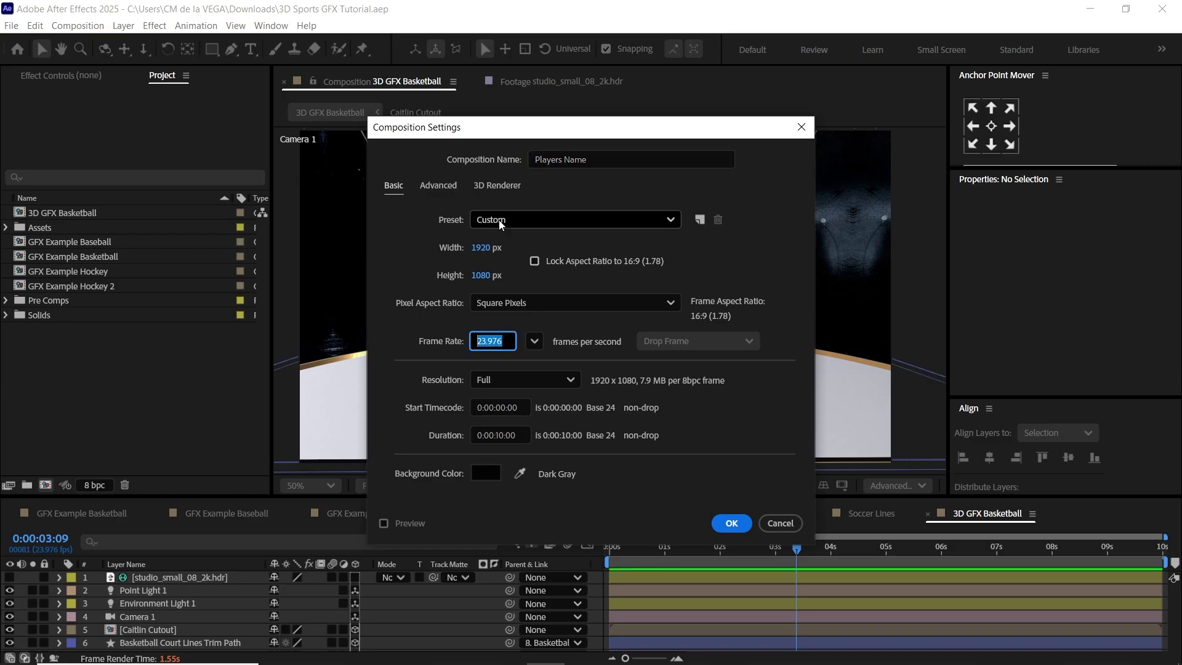
{"action": "left_click", "coordinate": [500, 187]}
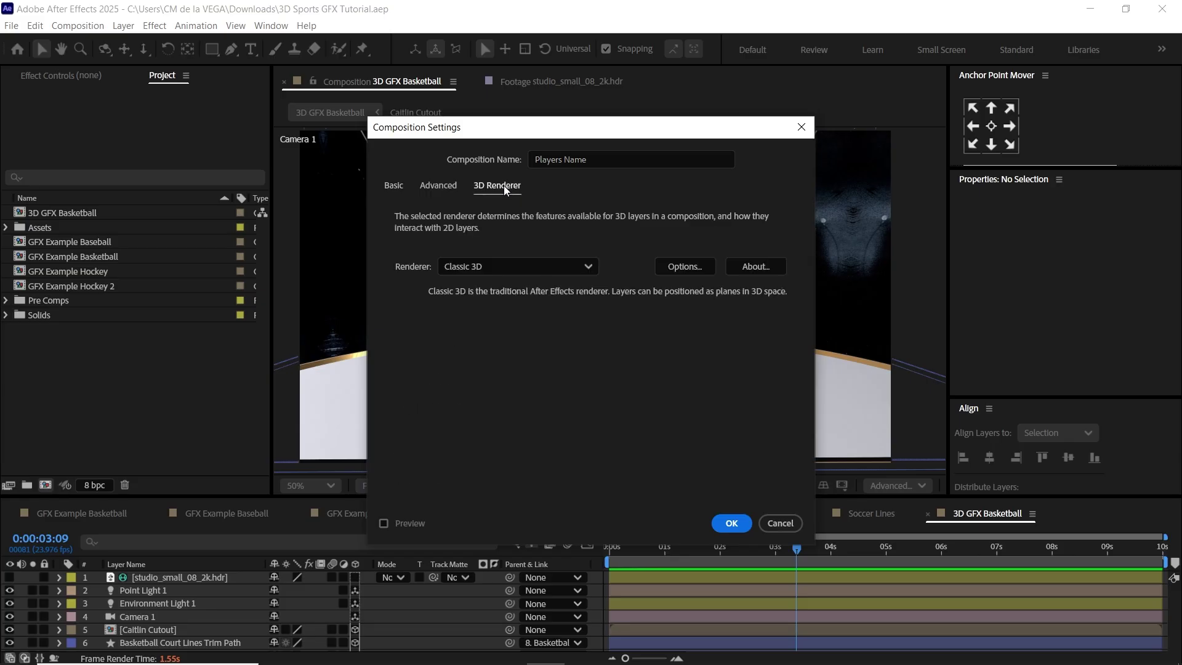
{"action": "left_click", "coordinate": [508, 268]}
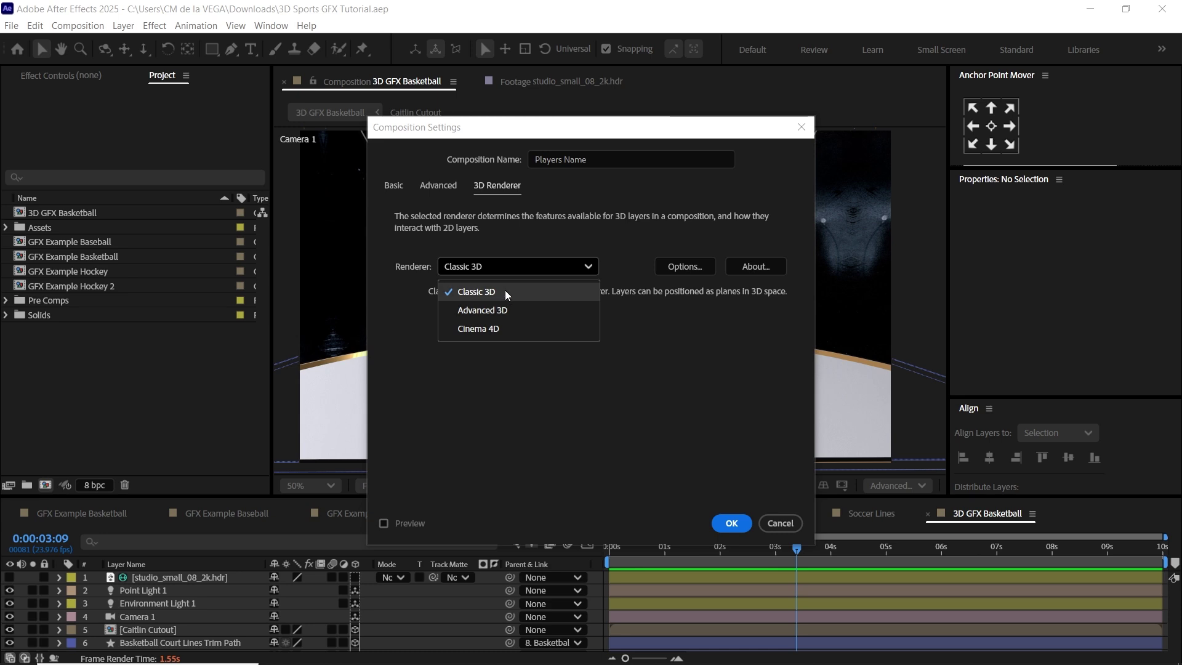
{"action": "left_click", "coordinate": [507, 294]}
{"action": "left_click", "coordinate": [736, 524]}
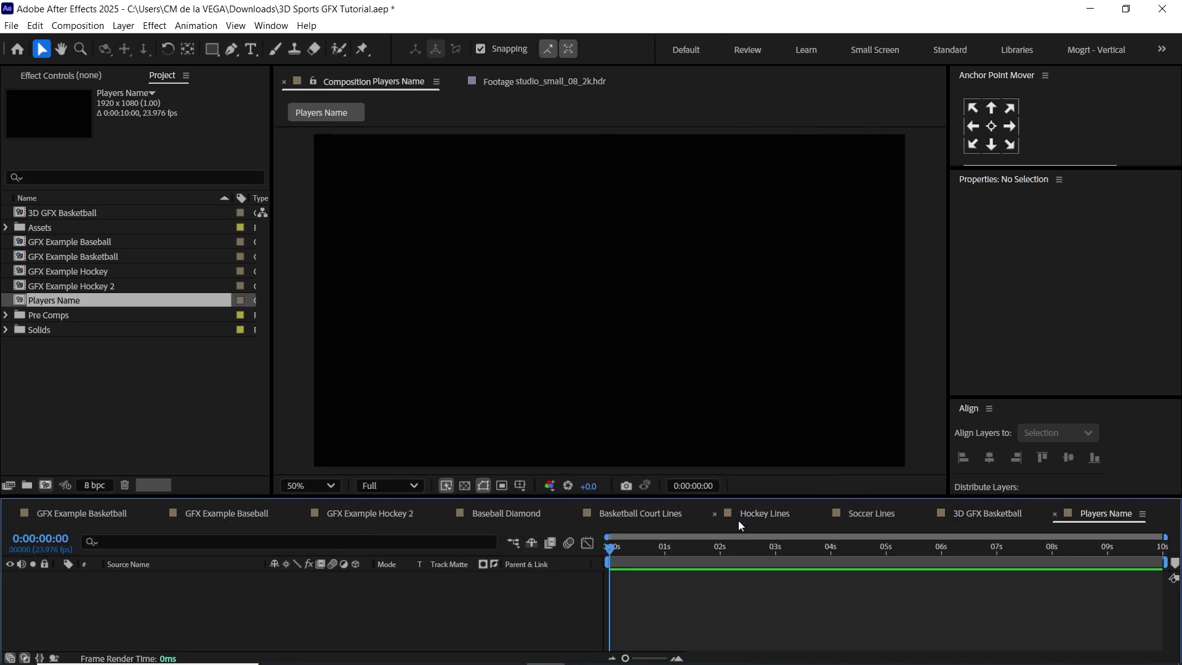
Add a text layer reading "clark" to the Players Name composition
{"action": "left_click", "coordinate": [251, 49]}
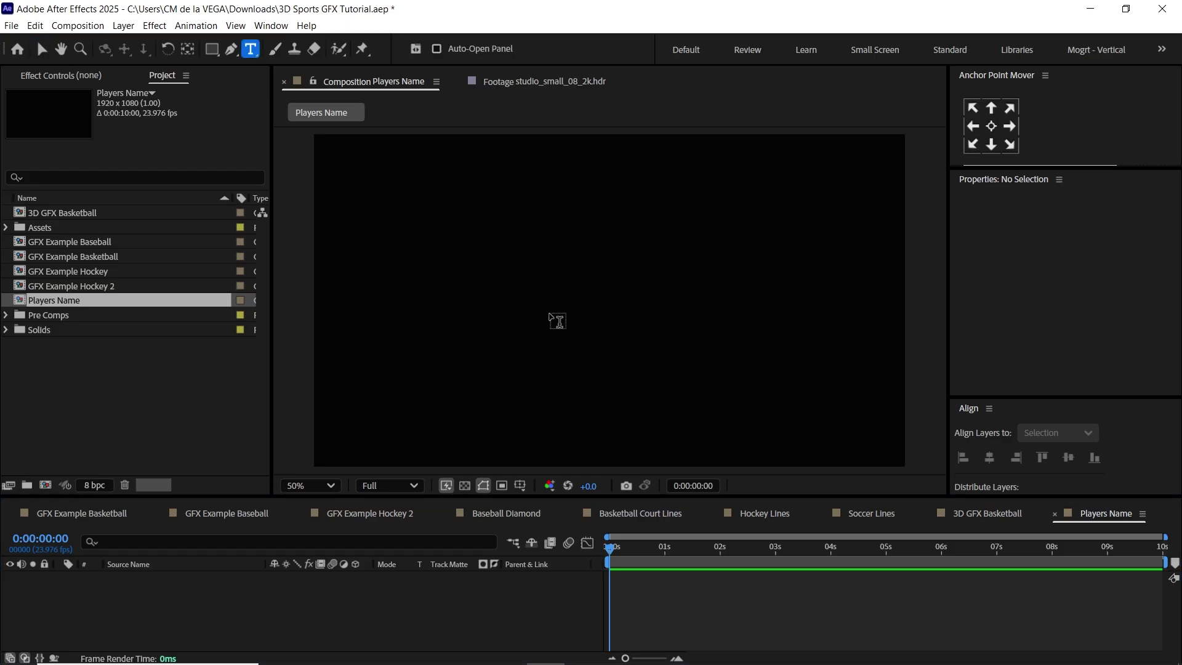
{"action": "left_click", "coordinate": [550, 304]}
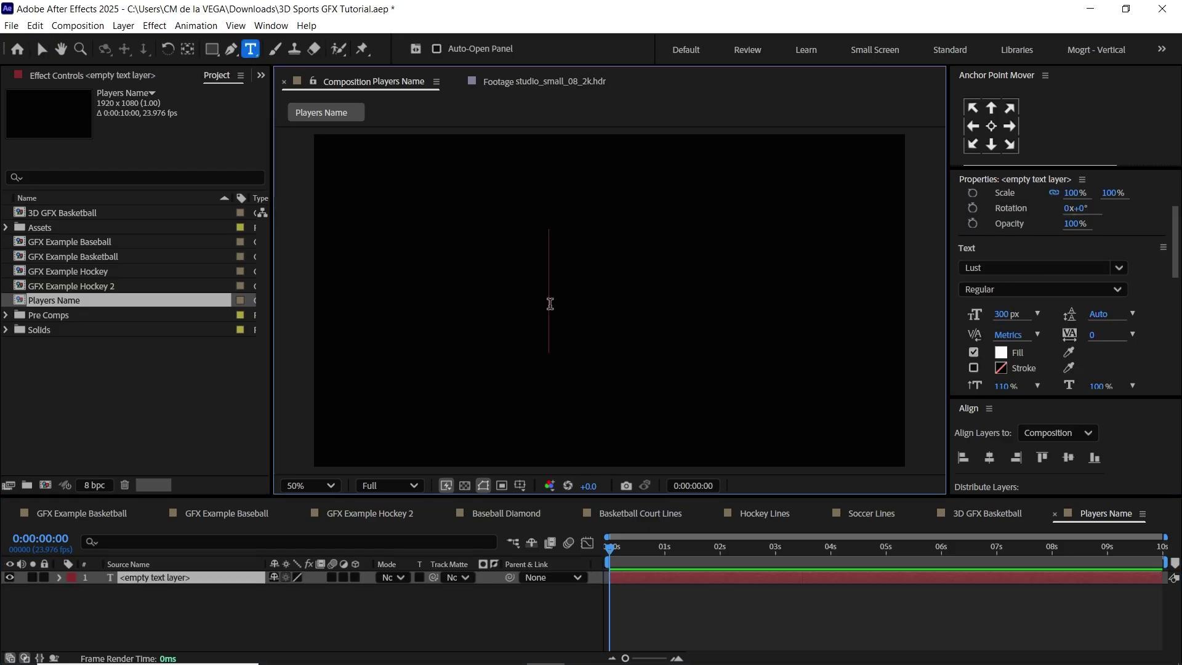
{"action": "type", "text": "clark"}
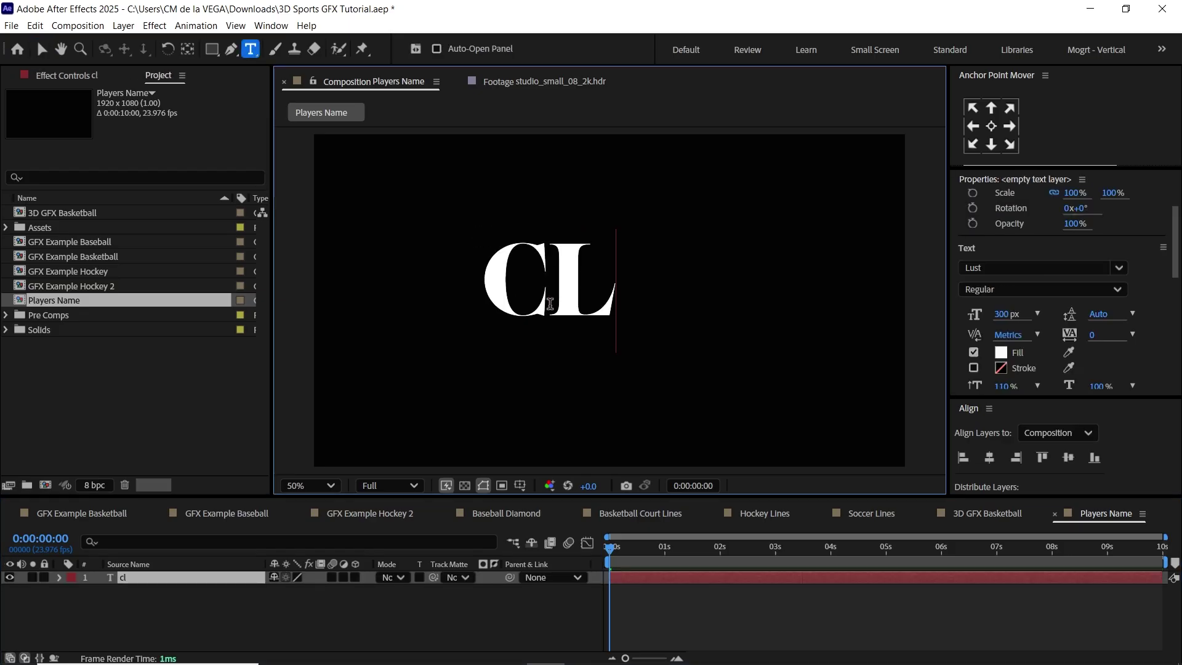
{"action": "key", "text": "Escape"}
{"action": "key", "text": "v"}
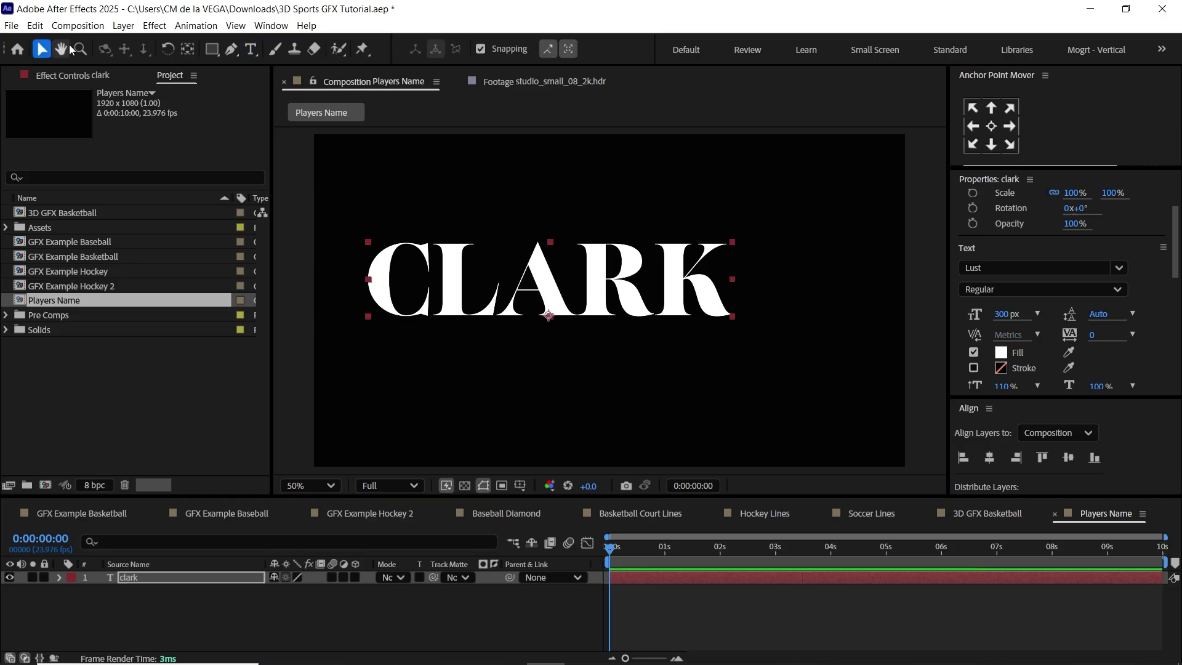
Enlarge the text properties area and review the font list and character settings of the clark layer
{"action": "left_click_drag", "start_coordinate": [945, 314], "coordinate": [891, 302]}
{"action": "left_click", "coordinate": [936, 268]}
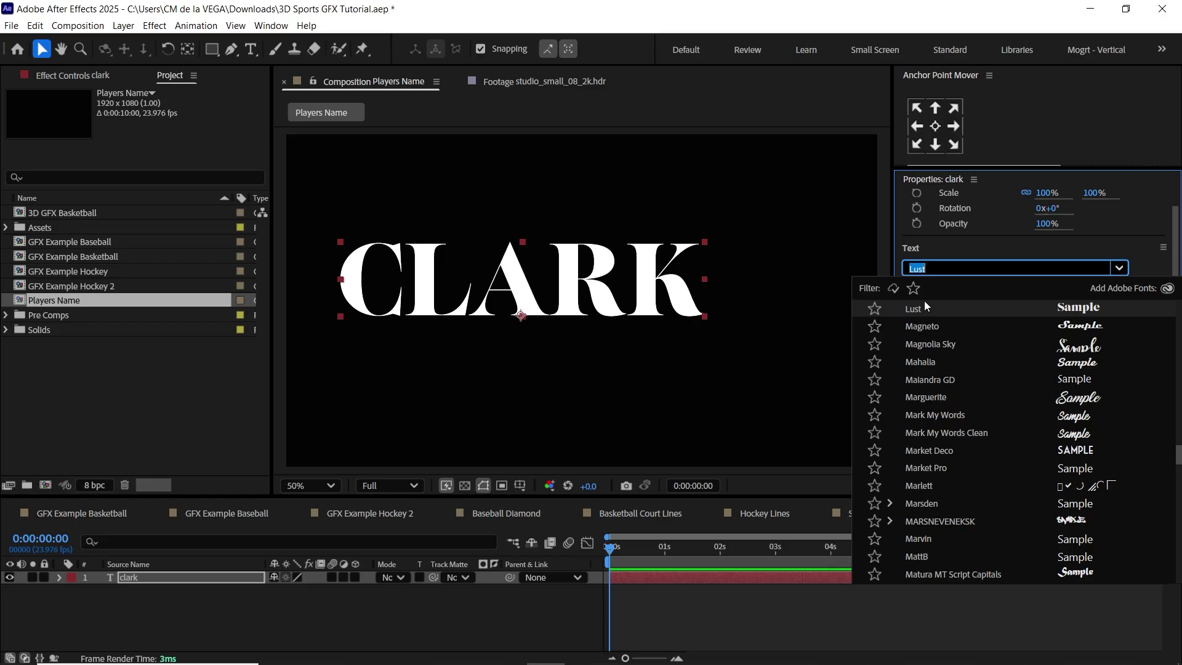
{"action": "left_click", "coordinate": [941, 258]}
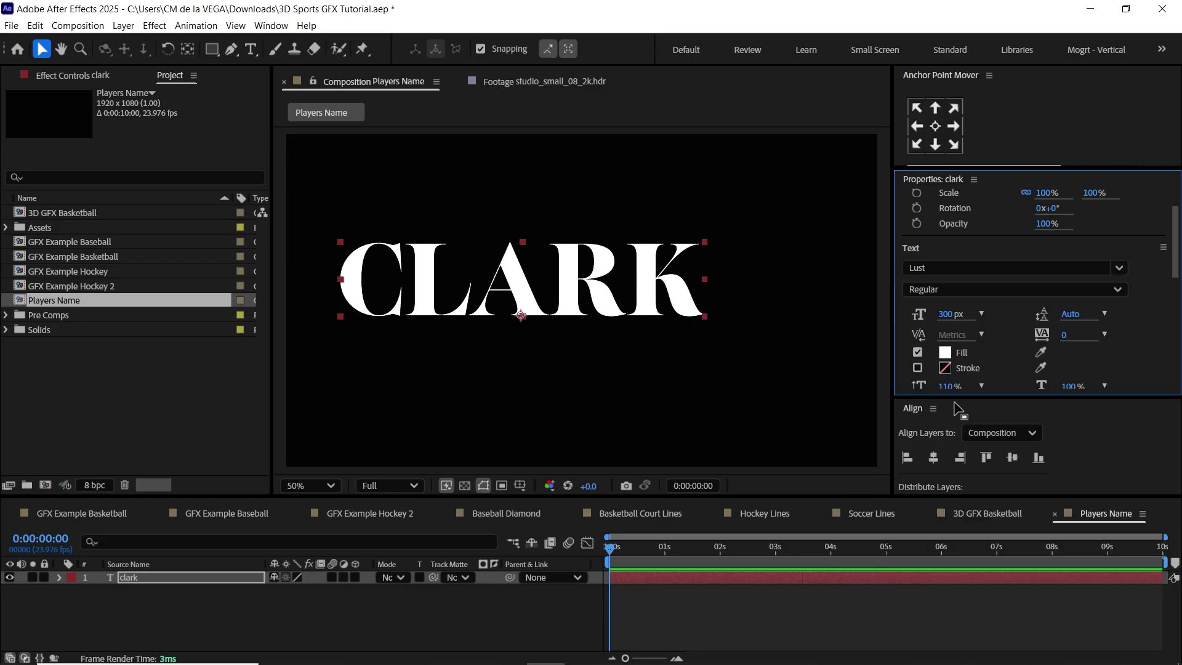
{"action": "left_click_drag", "start_coordinate": [954, 397], "coordinate": [957, 457]}
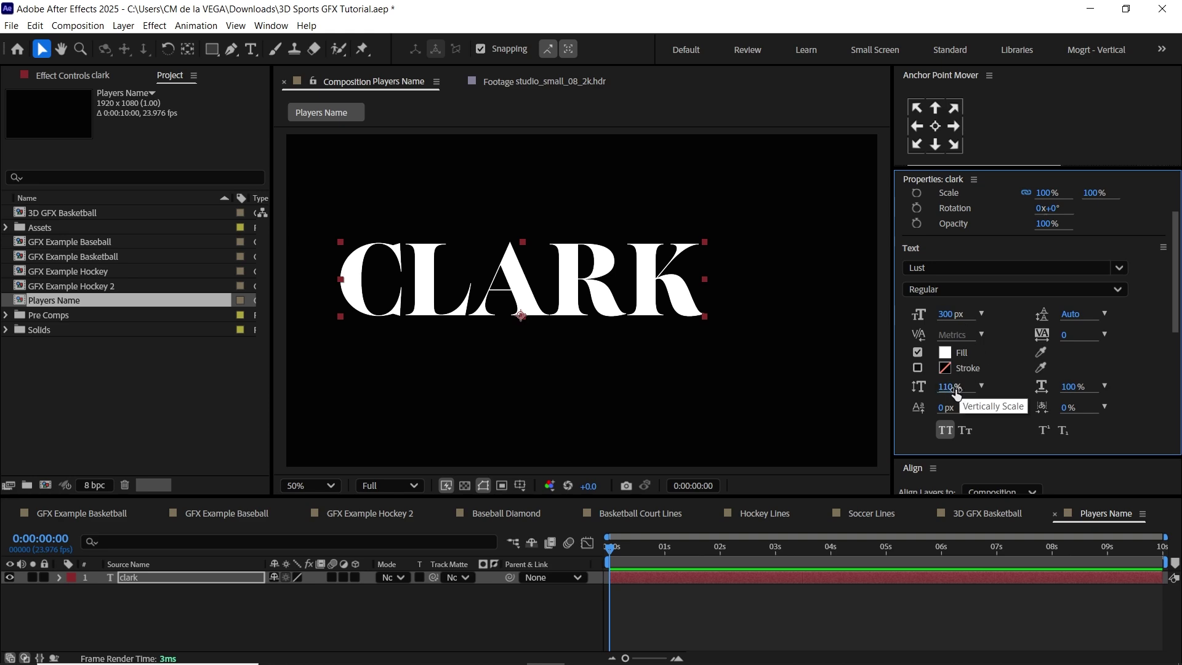
Scale the clark text layer to 109%
{"action": "left_click", "coordinate": [134, 582]}
{"action": "key", "text": "s"}
{"action": "mouse_move", "coordinate": [298, 596]}
{"action": "left_mouse_down"}
{"action": "mouse_move", "coordinate": [283, 596]}
{"action": "mouse_move", "coordinate": [304, 596]}
{"action": "left_mouse_up"}
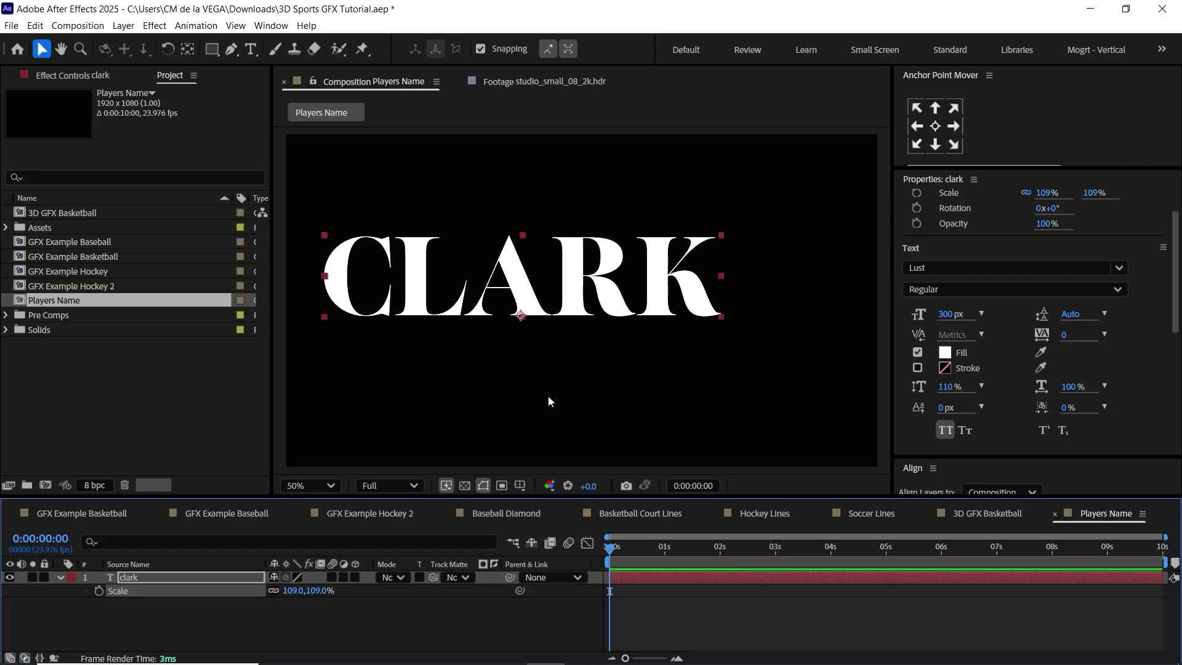
Center the clark layer's anchor point and align the layer to the composition's horizontal and vertical center
{"action": "left_click", "coordinate": [936, 127]}
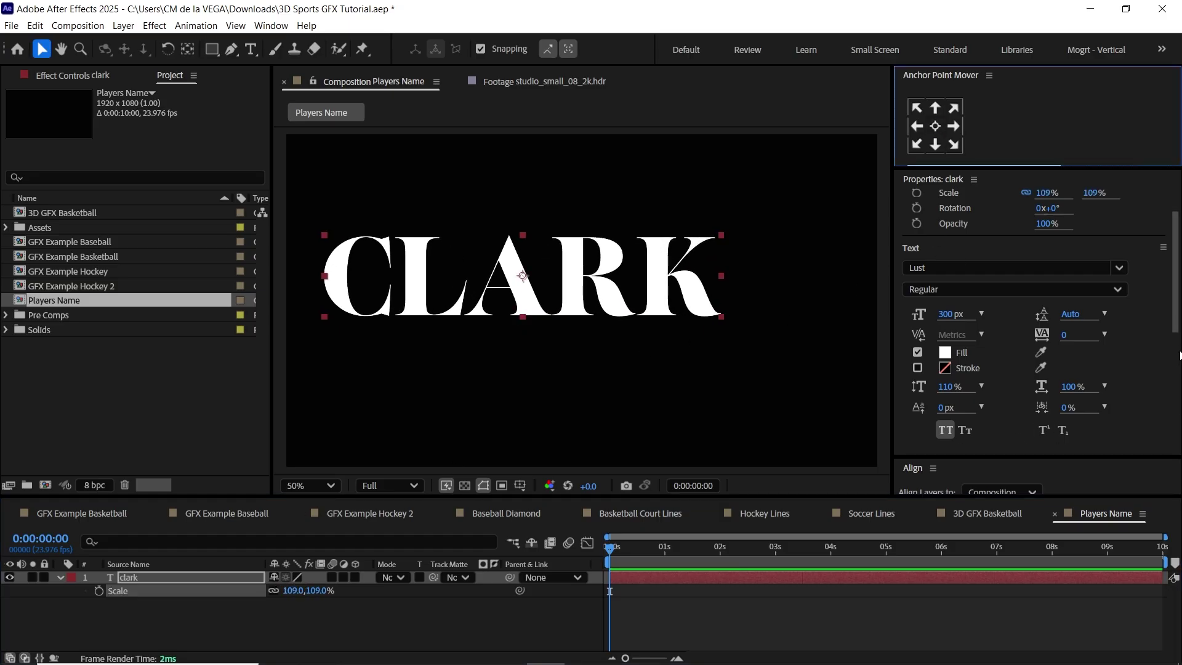
{"action": "left_click_drag", "start_coordinate": [1175, 336], "coordinate": [1176, 390]}
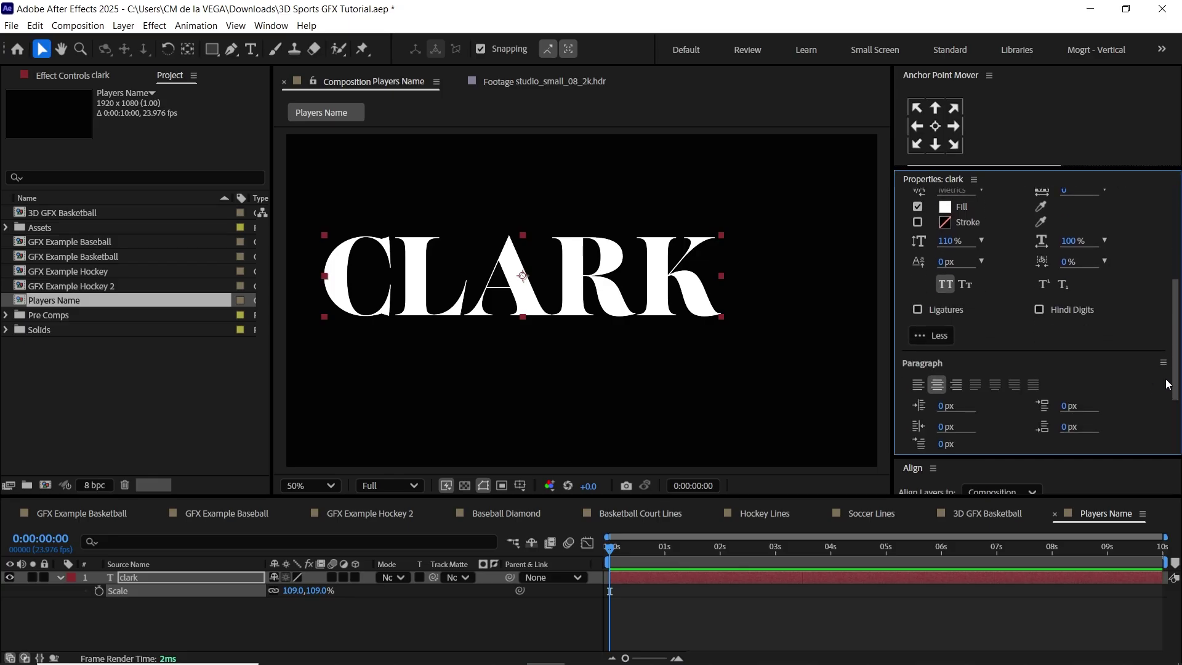
{"action": "left_click_drag", "start_coordinate": [1026, 461], "coordinate": [1019, 370]}
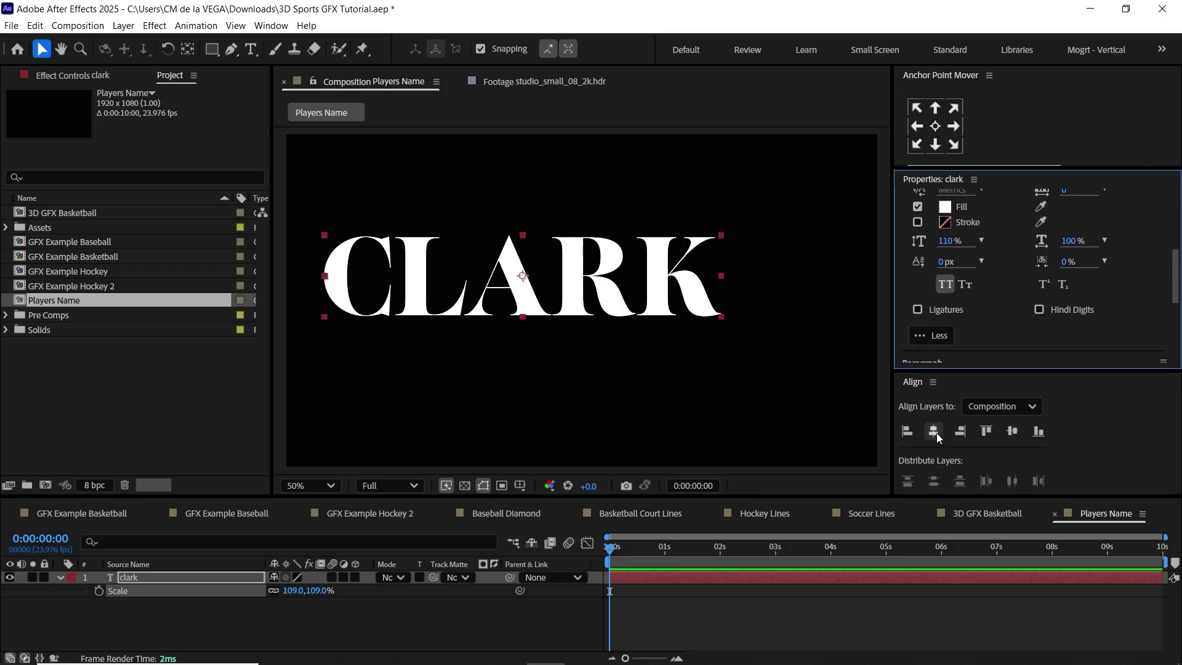
{"action": "left_click", "coordinate": [934, 431]}
{"action": "left_click", "coordinate": [1012, 431]}
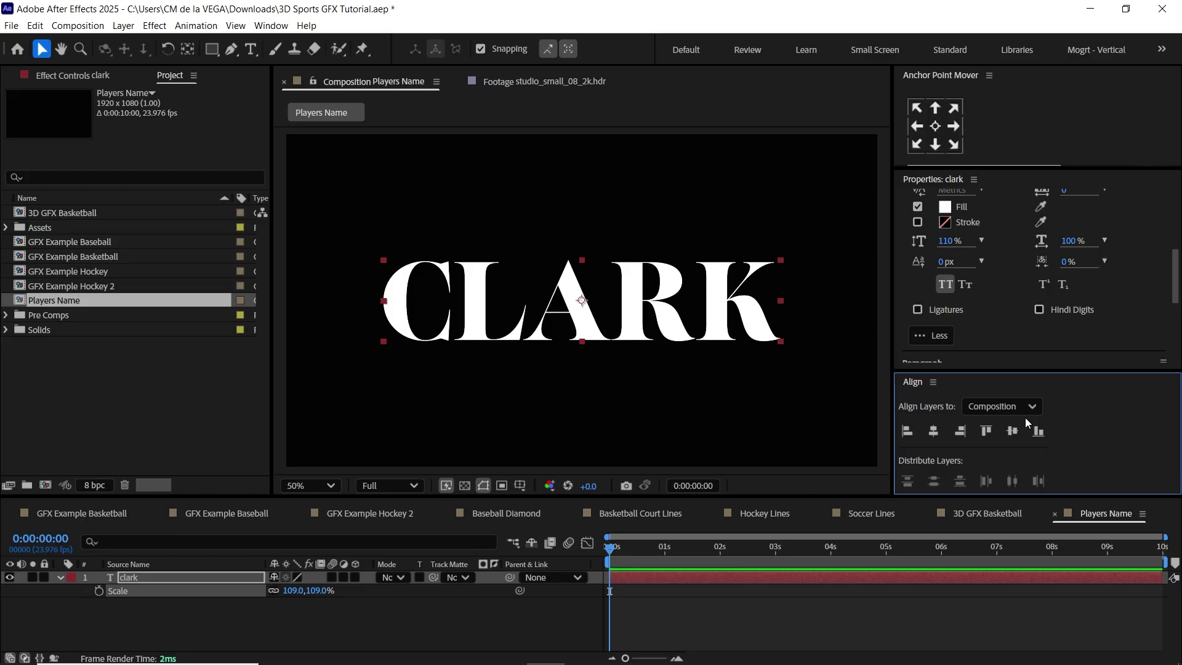
Preview the Texturelabs_Metal_245M.jpg texture from the Texturelabs folder in Assets
{"action": "left_click", "coordinate": [48, 227]}
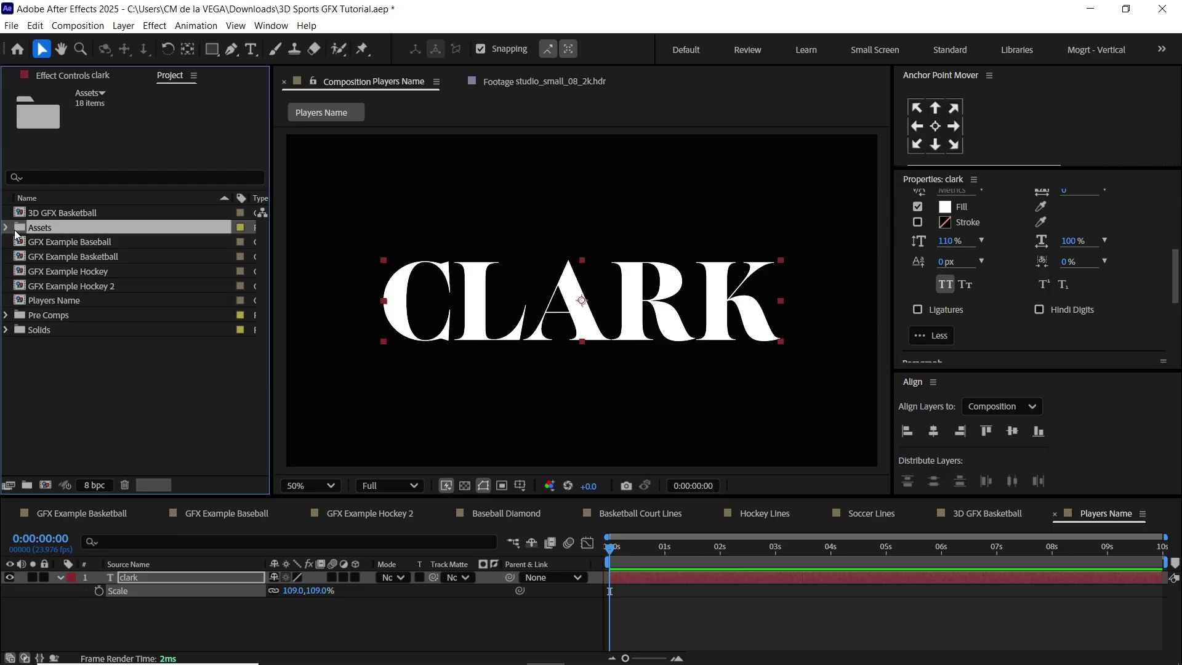
{"action": "left_click", "coordinate": [6, 228]}
{"action": "left_click", "coordinate": [60, 300]}
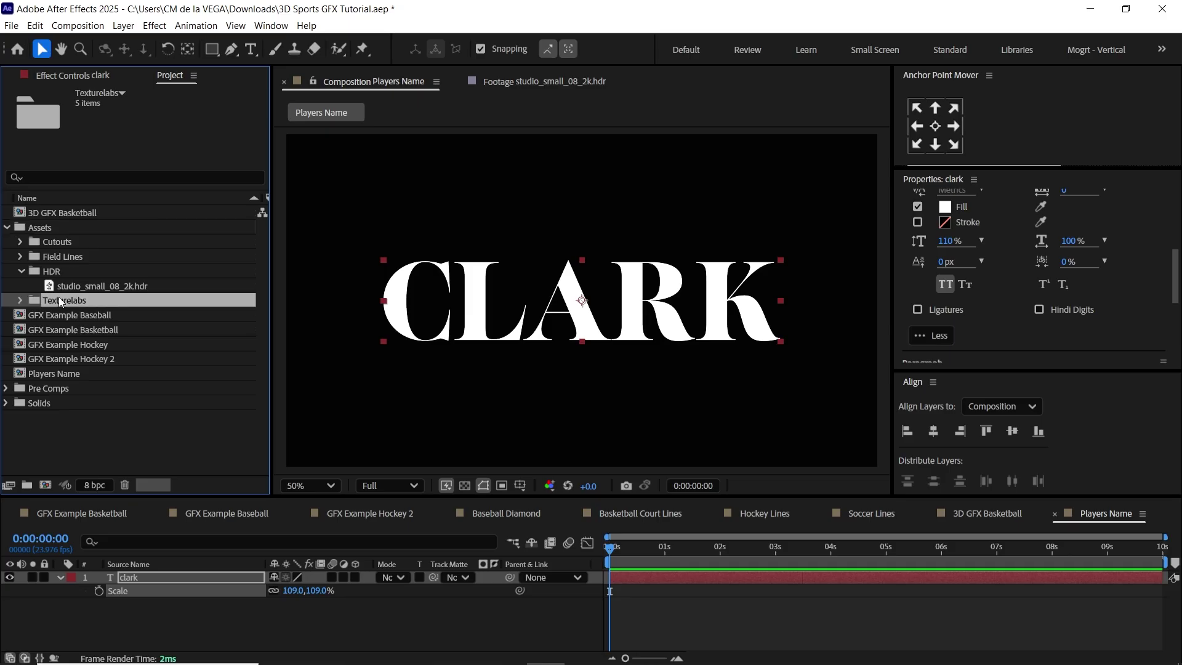
{"action": "left_click", "coordinate": [21, 300]}
{"action": "double_click", "coordinate": [115, 374]}
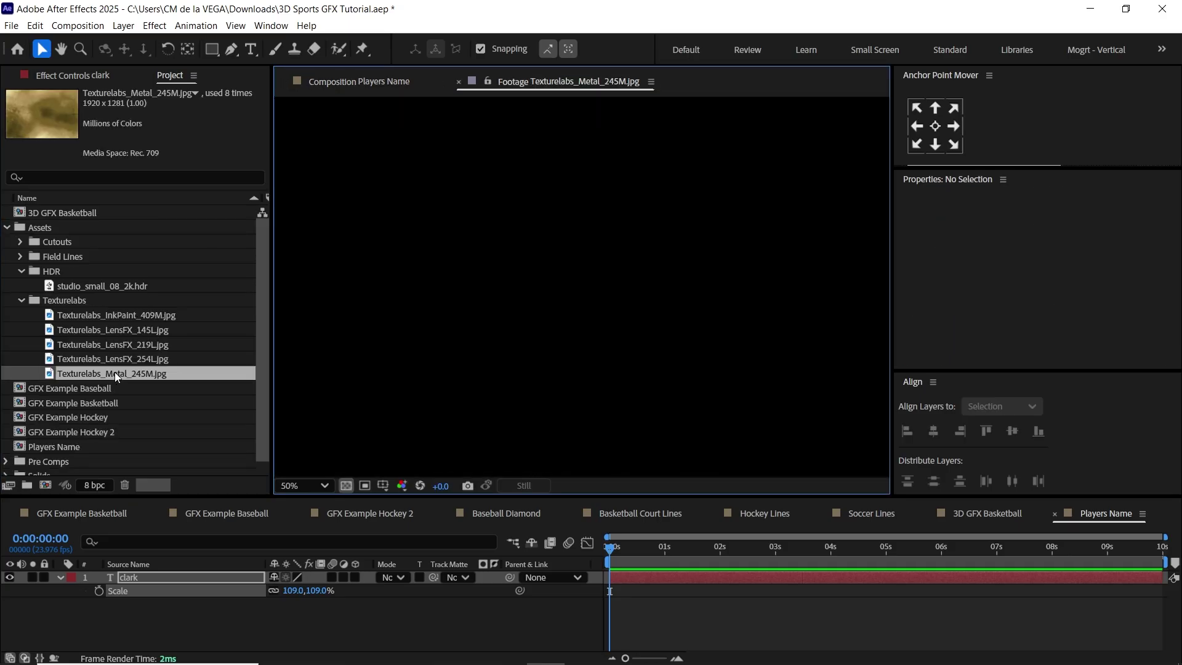
Texture the clark text with Texturelabs_Metal_245M.jpg placed below it and track-matted to clark, and move the texture to position 910, 102
{"action": "left_click_drag", "start_coordinate": [577, 402], "coordinate": [615, 426]}
{"action": "left_click_drag", "start_coordinate": [127, 379], "coordinate": [187, 609]}
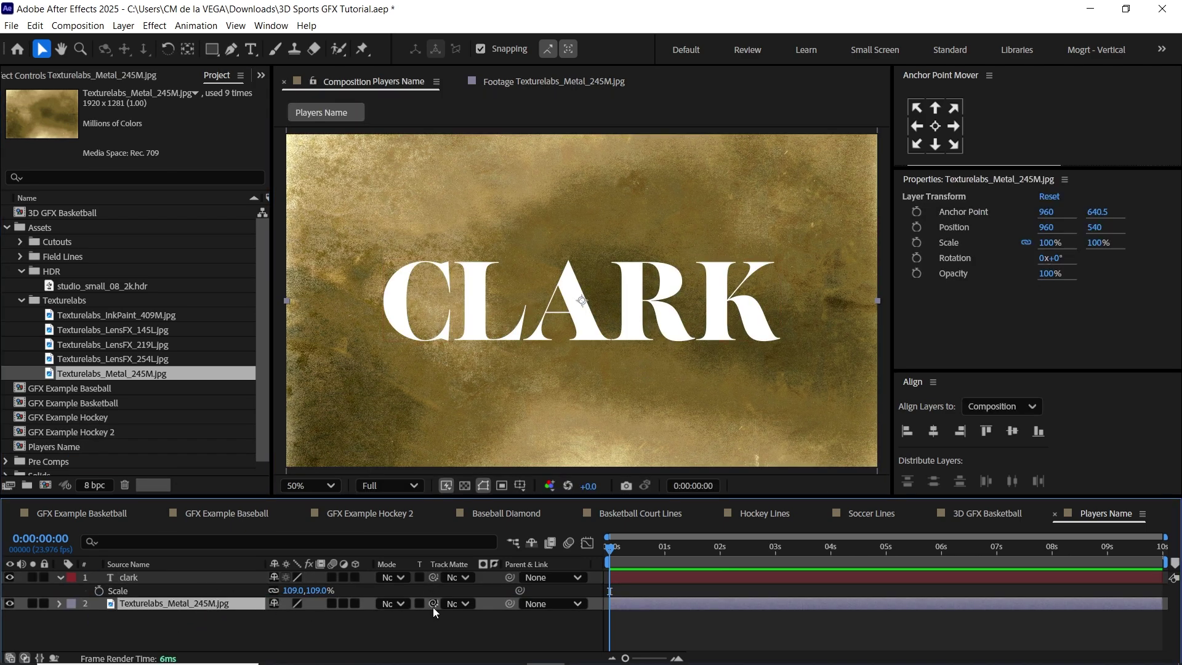
{"action": "left_click_drag", "start_coordinate": [434, 603], "coordinate": [150, 582]}
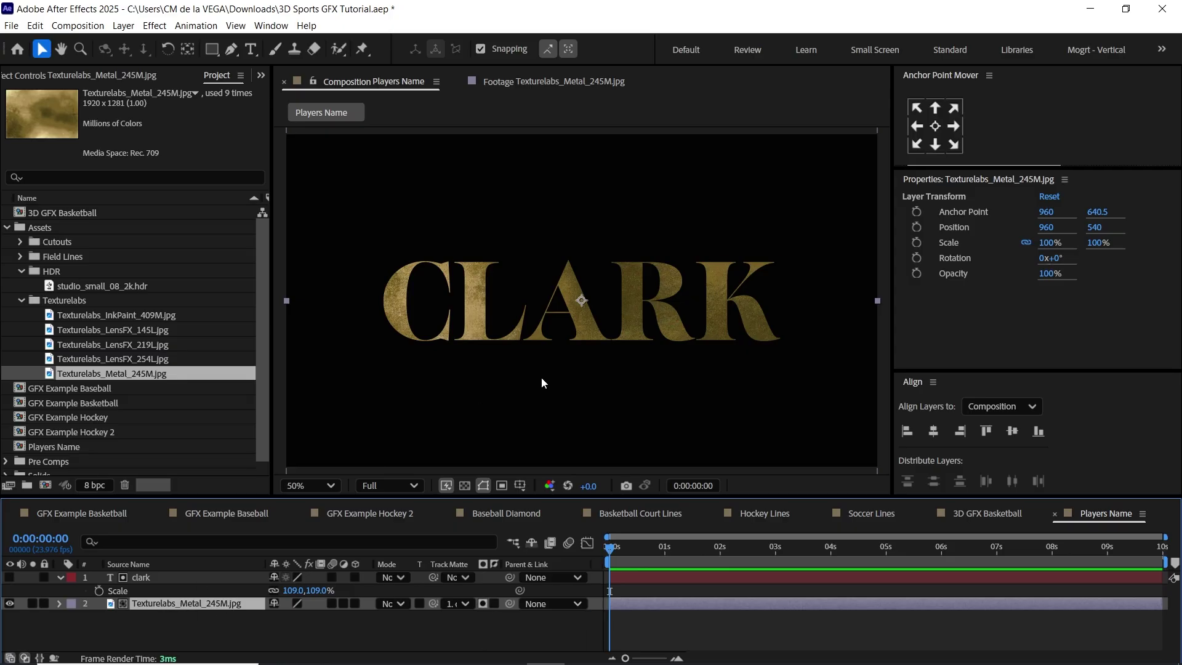
{"action": "left_click_drag", "start_coordinate": [672, 337], "coordinate": [647, 192]}
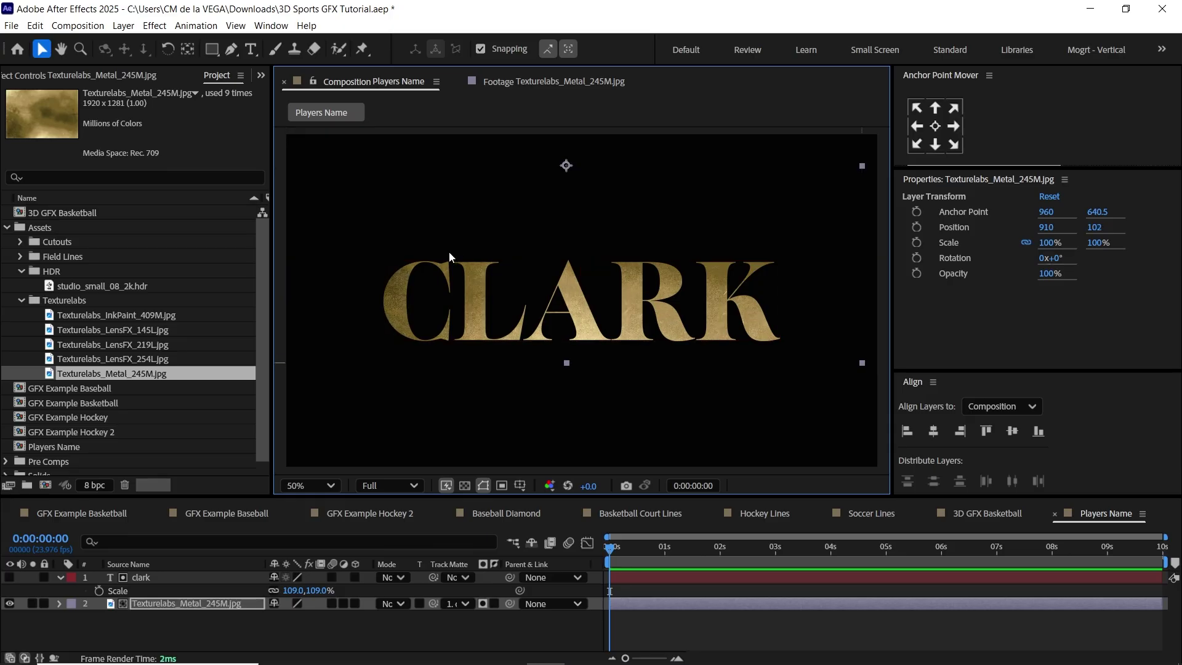
Duplicate the Players Name composition in the project and name the copy Players Name Rectangle
{"action": "left_click", "coordinate": [7, 228]}
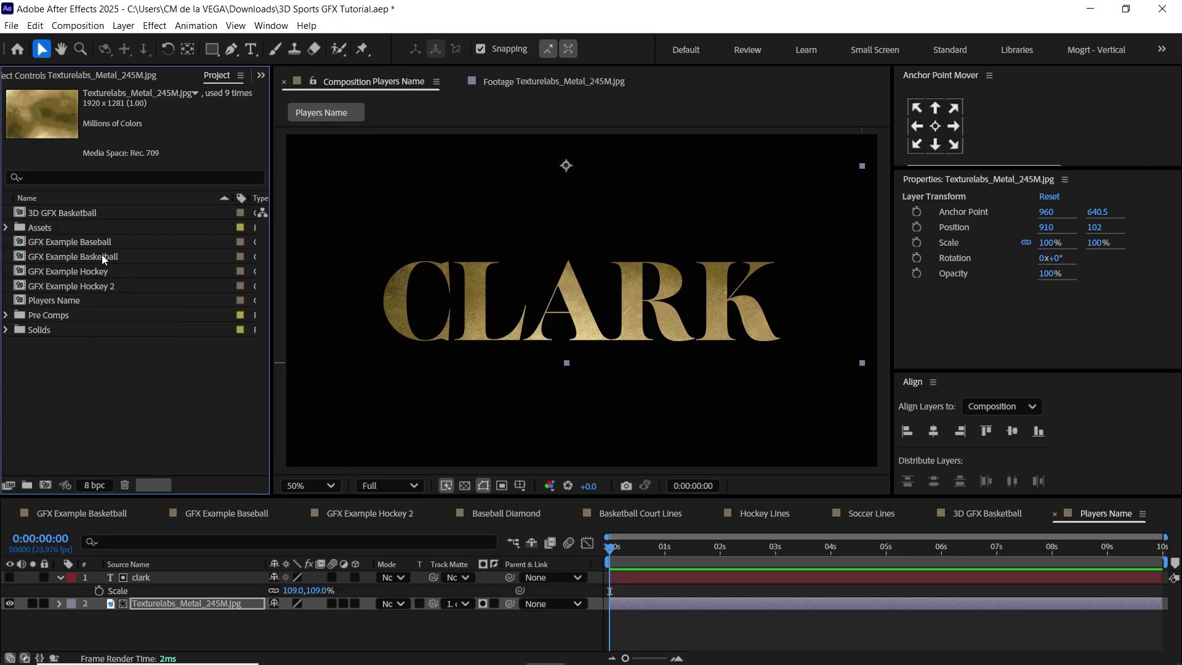
{"action": "left_click", "coordinate": [22, 301]}
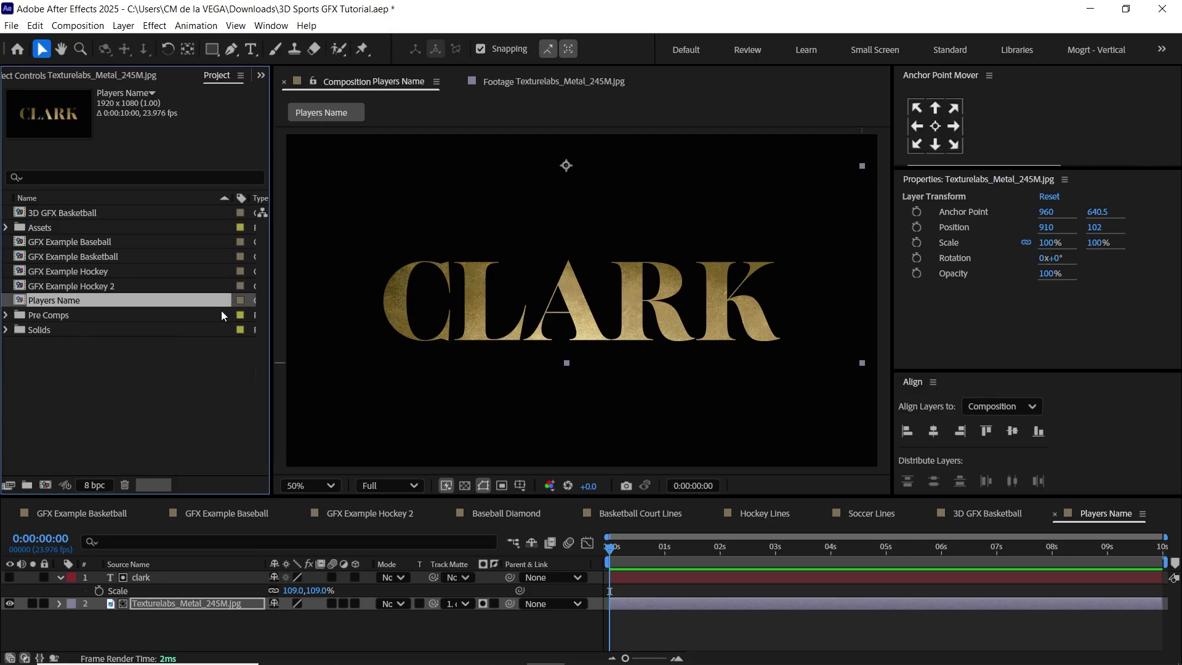
{"action": "key", "text": "ctrl+d"}
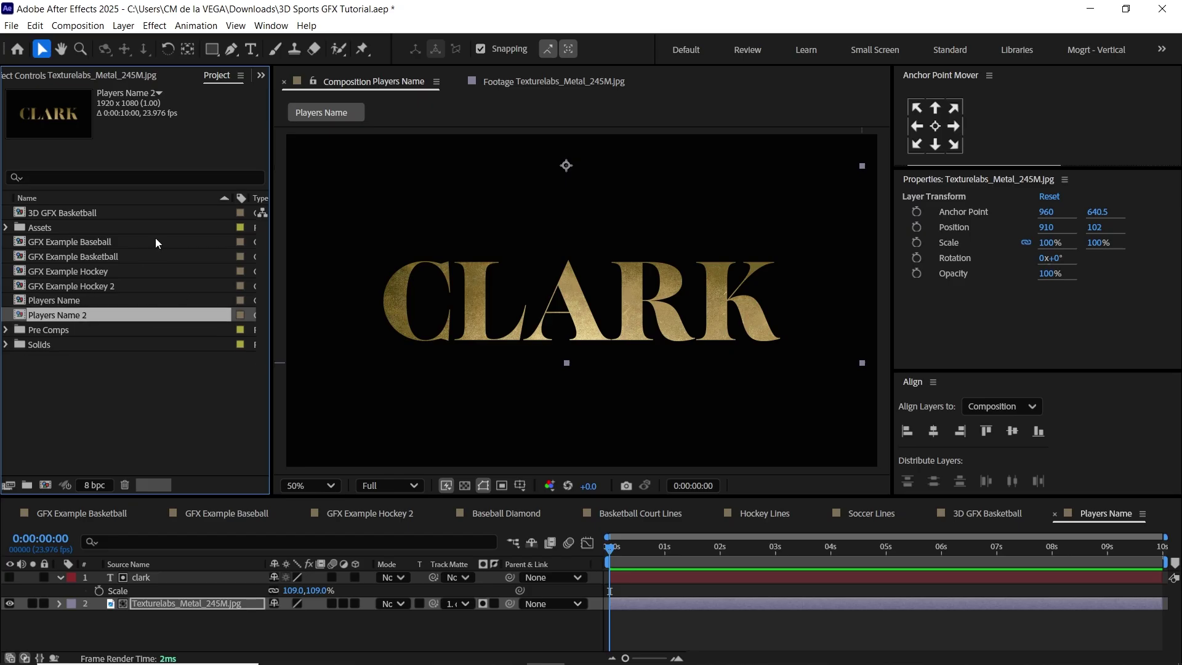
{"action": "key", "text": "Return"}
{"action": "key", "text": "Right"}
{"action": "key", "text": "BackSpace"}
{"action": "type", "text": "Rectangl"}
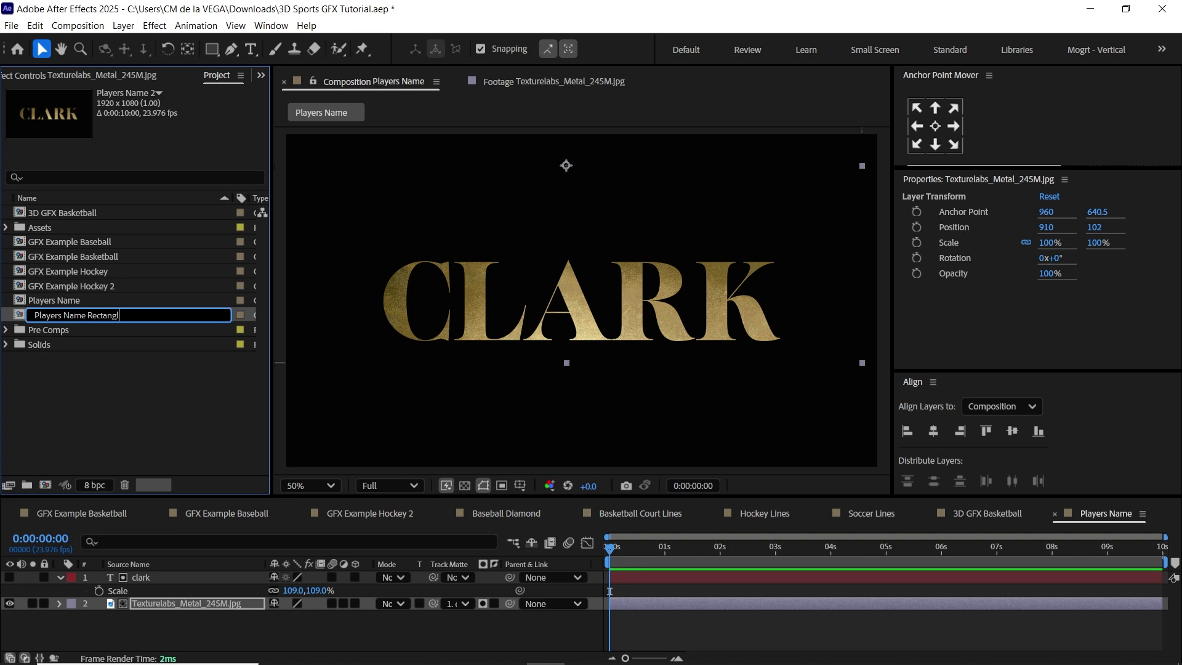
{"action": "type", "text": "e"}
{"action": "key", "text": "Return"}
Open the Players Name Rectangle composition and delete its metal texture and clark text layers
{"action": "double_click", "coordinate": [107, 315]}
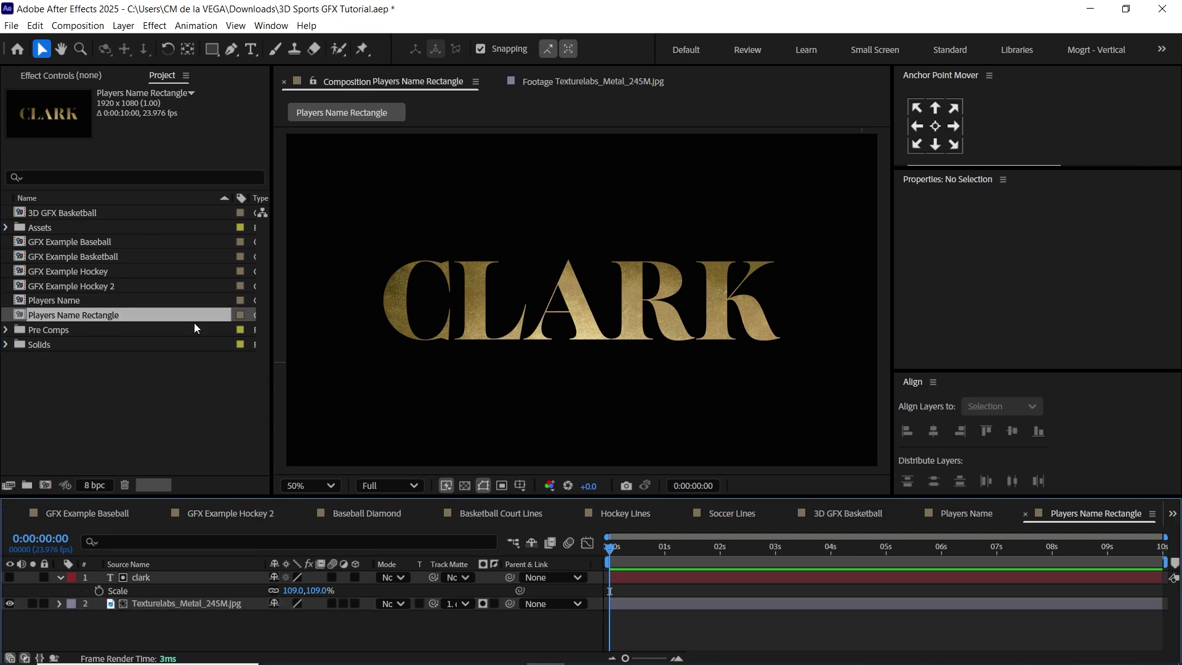
{"action": "left_click", "coordinate": [163, 603]}
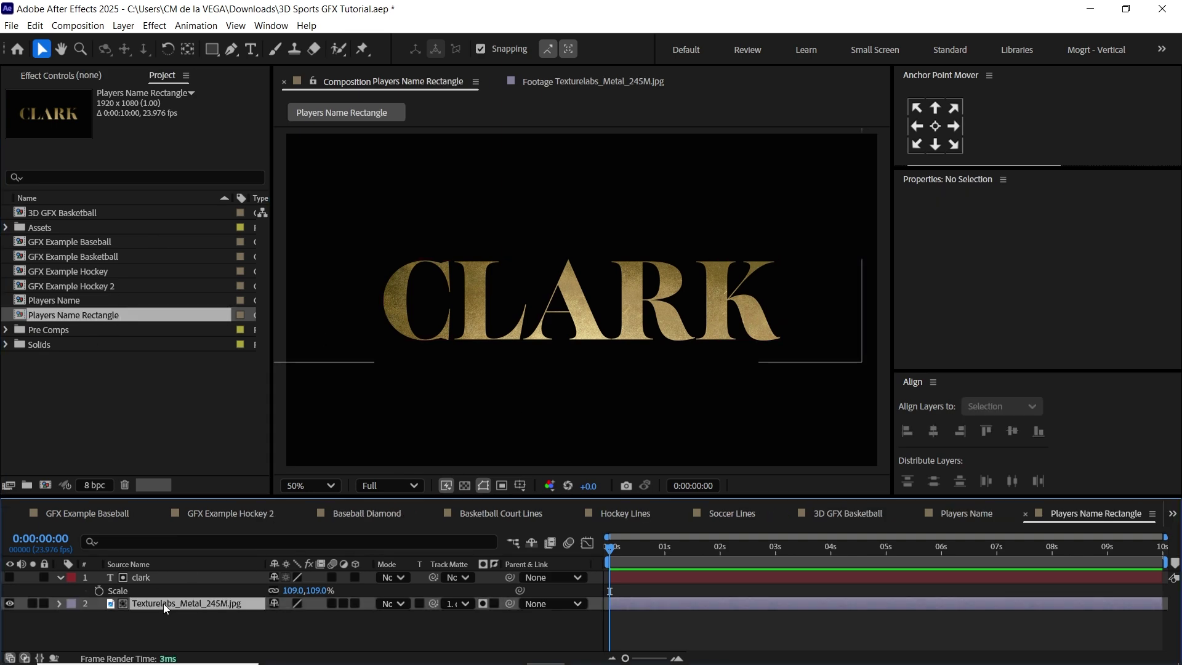
{"action": "key", "text": "Delete"}
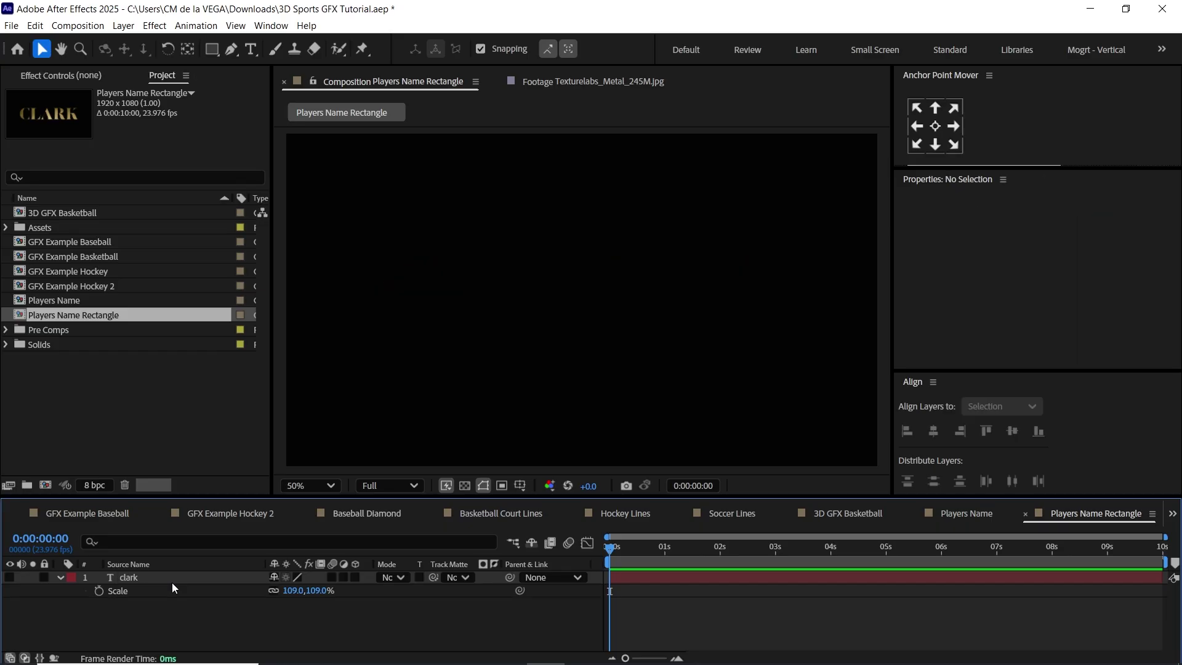
{"action": "left_click", "coordinate": [147, 573]}
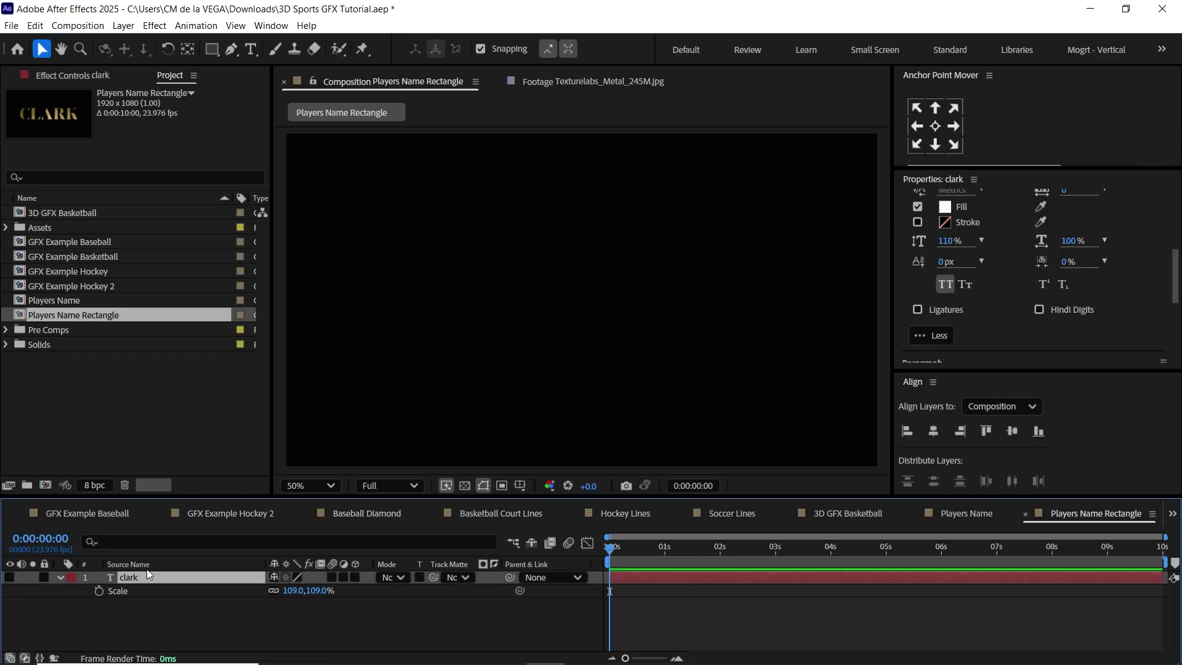
{"action": "left_click", "coordinate": [9, 577]}
{"action": "key", "text": "Delete"}
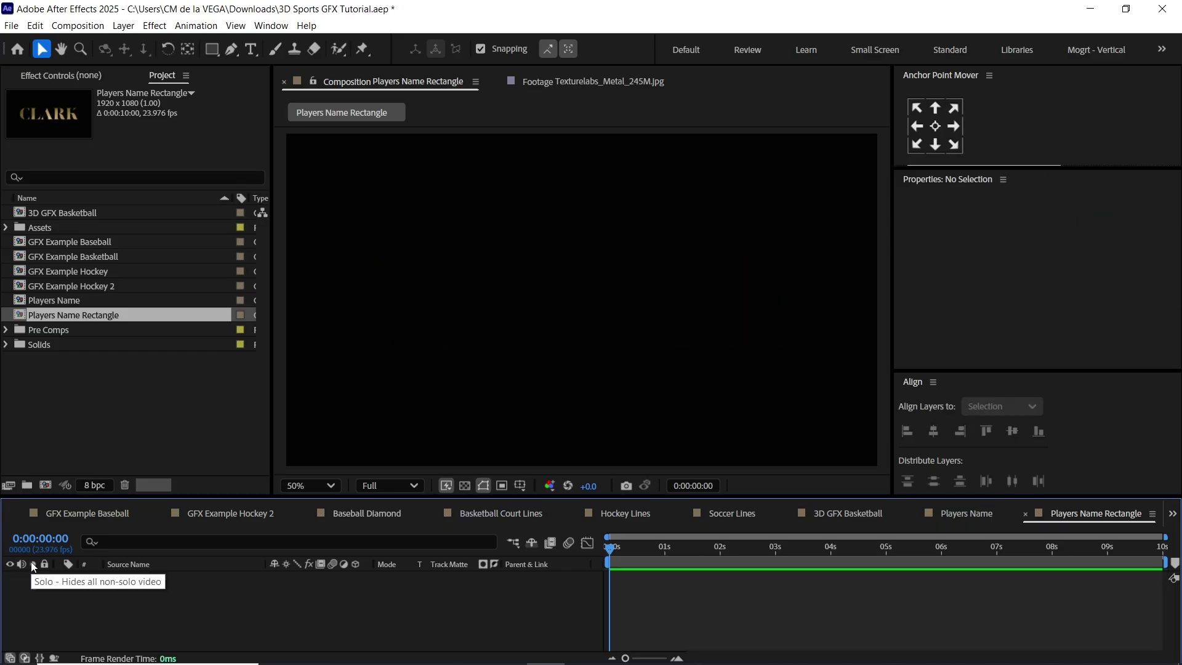
Create a text layer reading "Caitlin clark" in the Players Name Rectangle composition
{"action": "left_click", "coordinate": [251, 49]}
{"action": "left_click", "coordinate": [529, 280]}
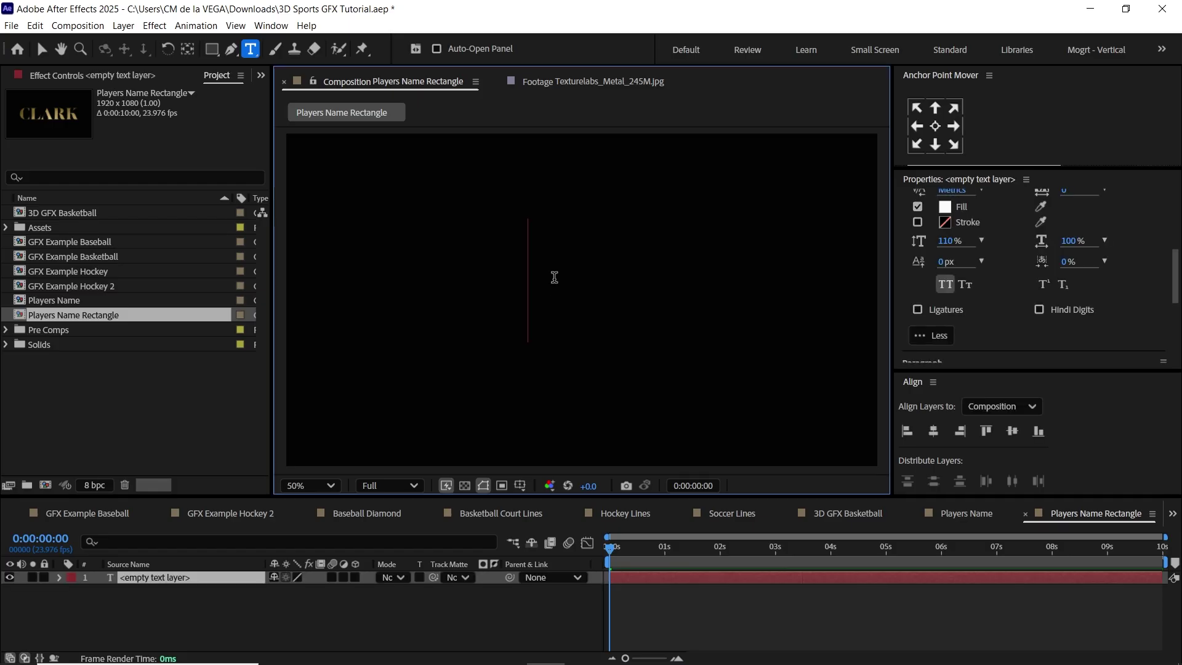
{"action": "type", "text": "Cait"}
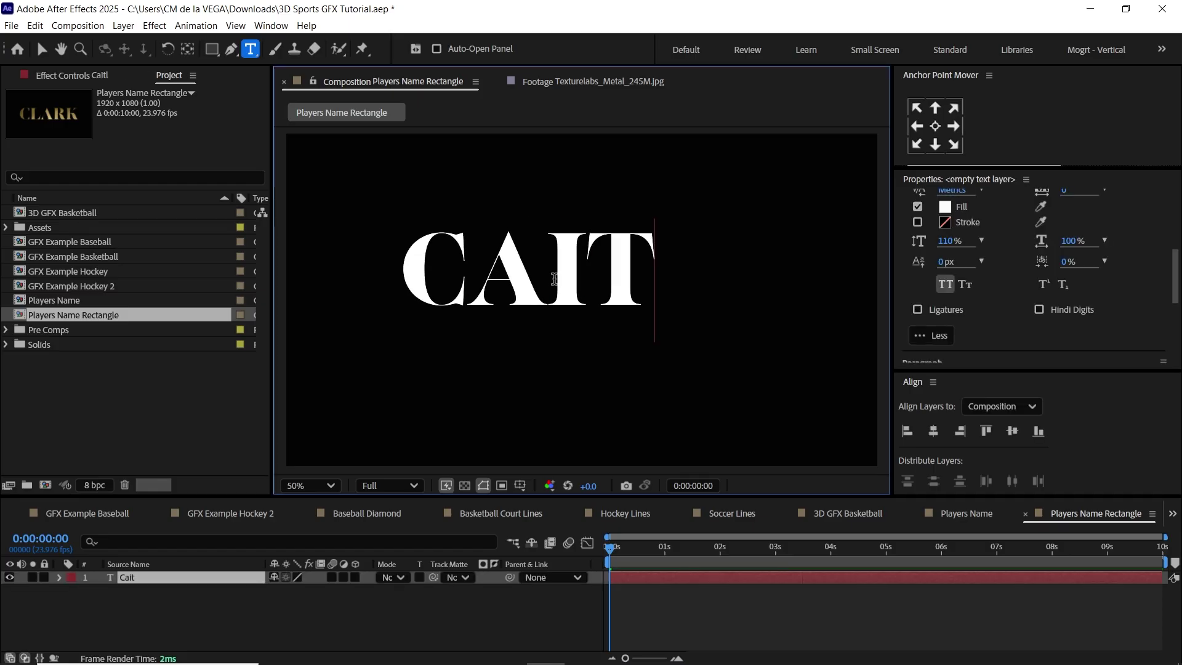
{"action": "type", "text": "lin clark"}
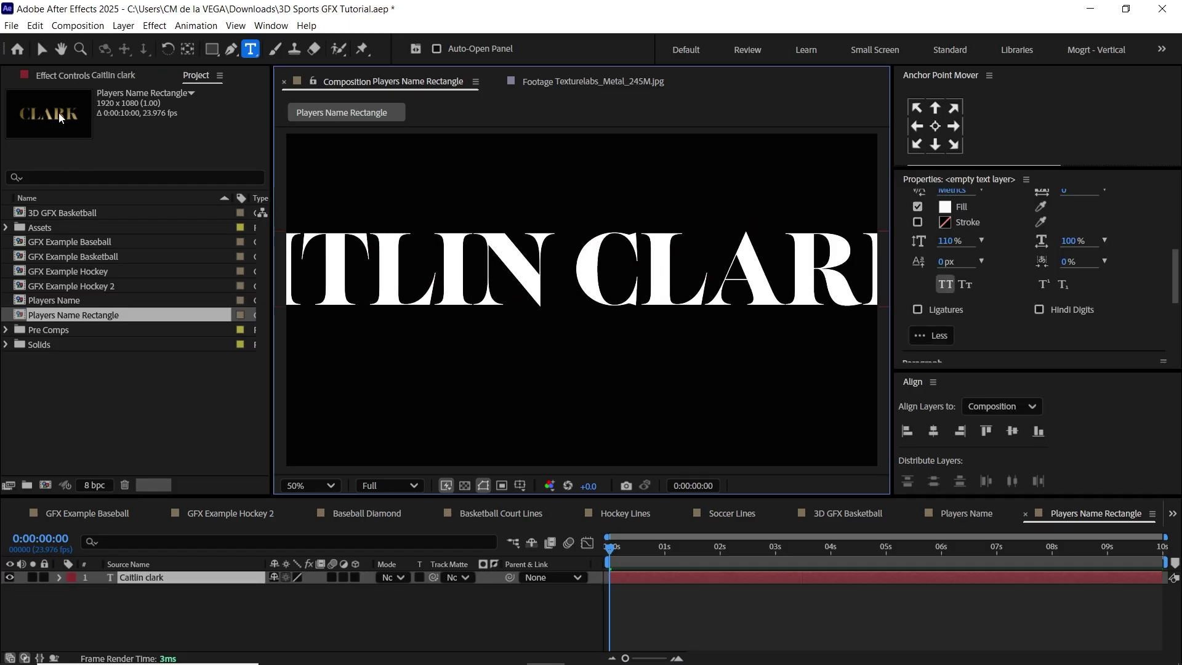
{"action": "left_click", "coordinate": [42, 49]}
Set the Caitlin clark text's font to Dharma Gothic M in ExBold Italic
{"action": "left_click_drag", "start_coordinate": [1177, 288], "coordinate": [1177, 246]}
{"action": "left_click", "coordinate": [1007, 229]}
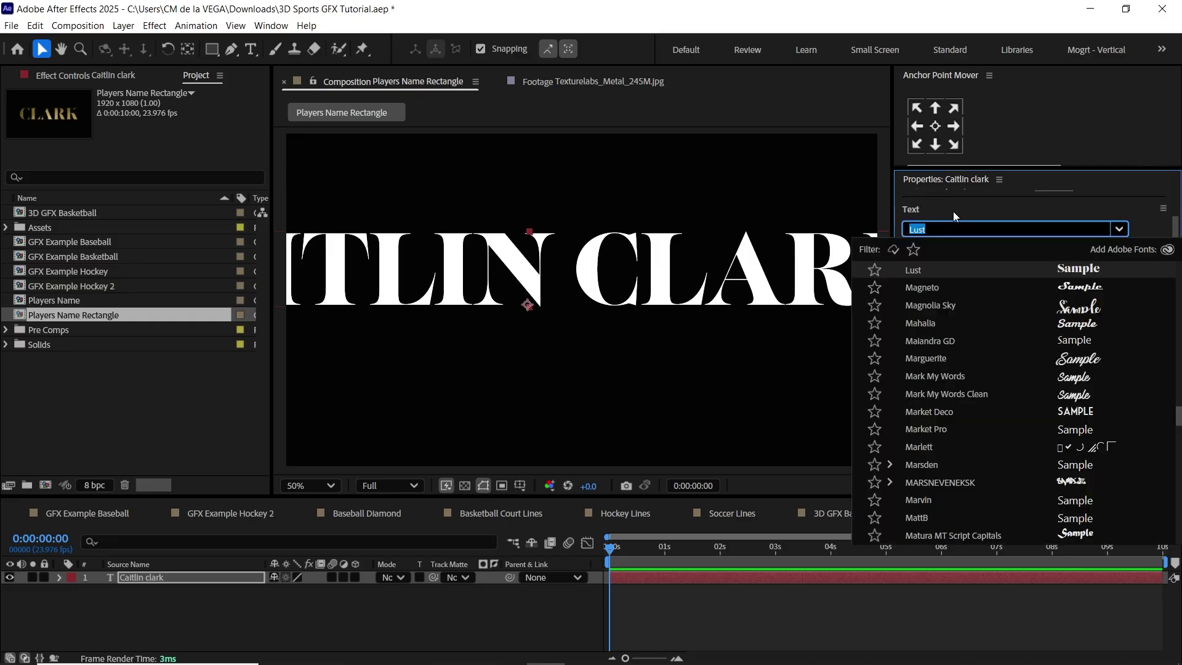
{"action": "type", "text": "dhar"}
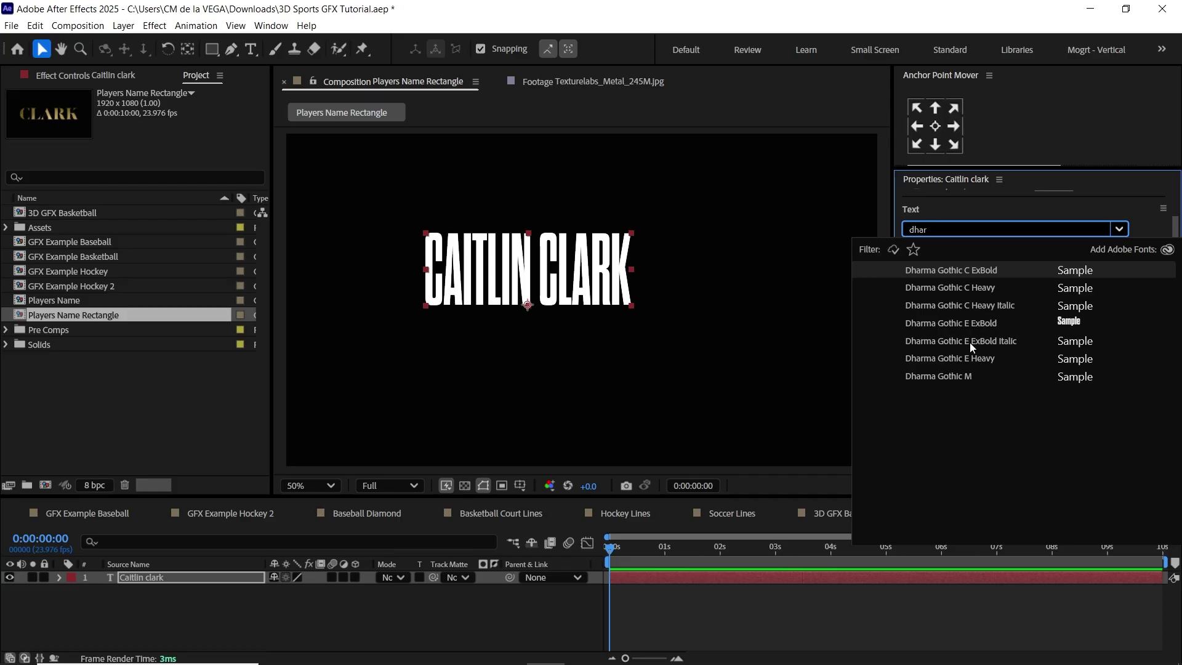
{"action": "left_click", "coordinate": [988, 342]}
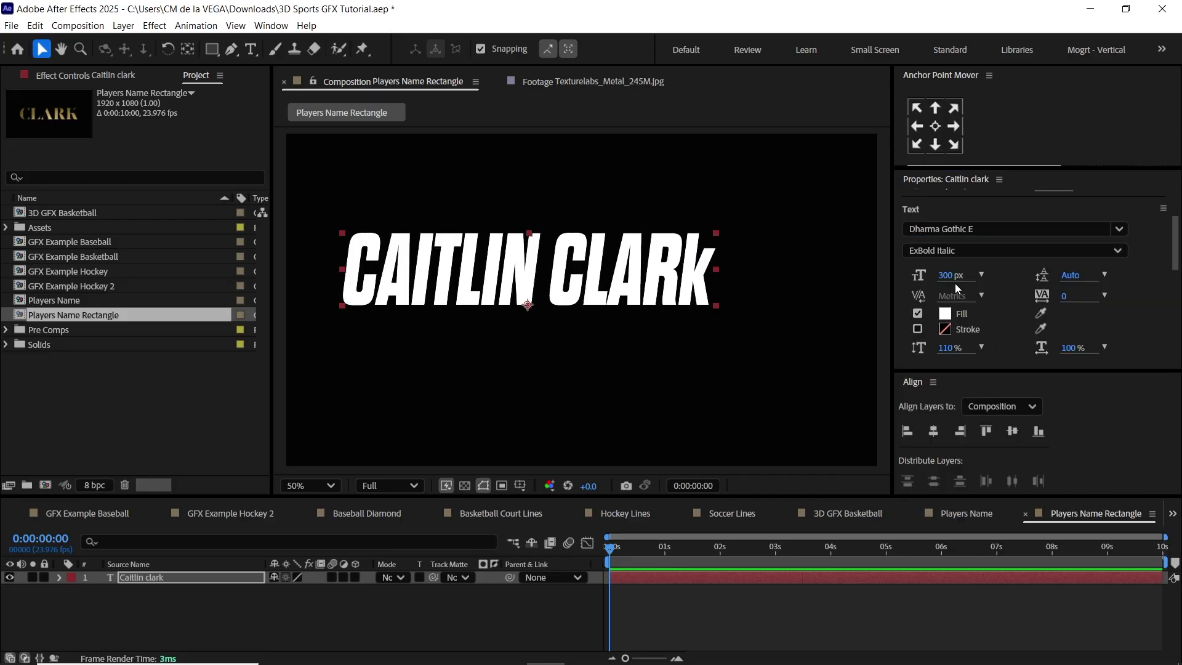
{"action": "left_click", "coordinate": [1119, 233]}
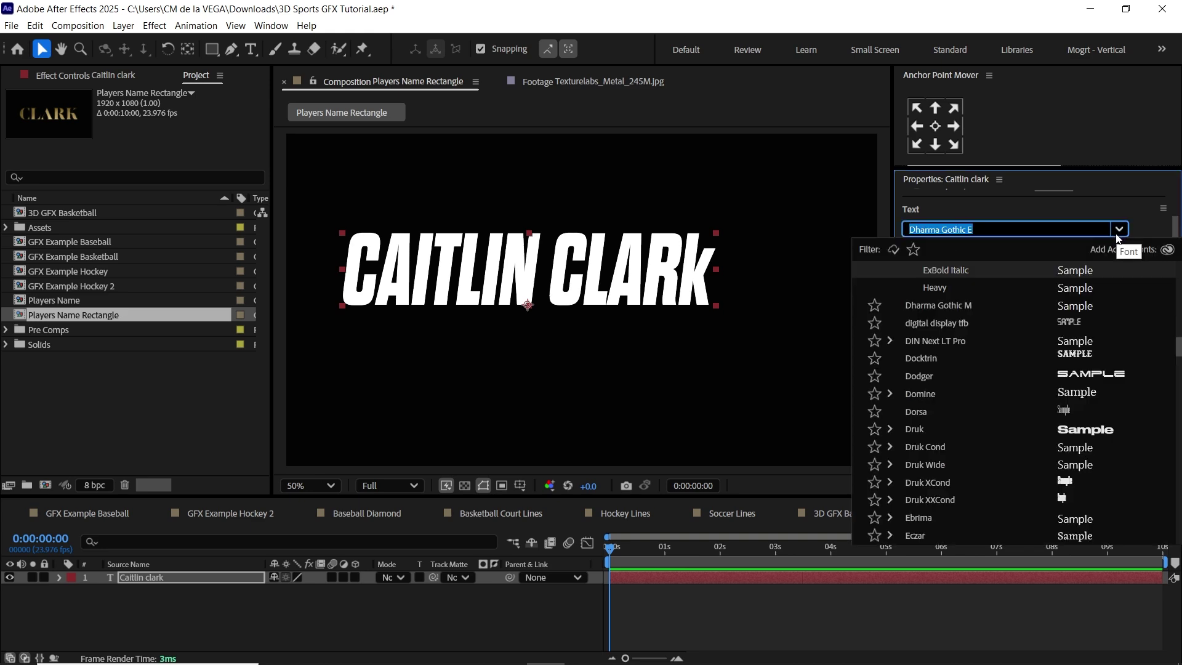
{"action": "left_click", "coordinate": [978, 305]}
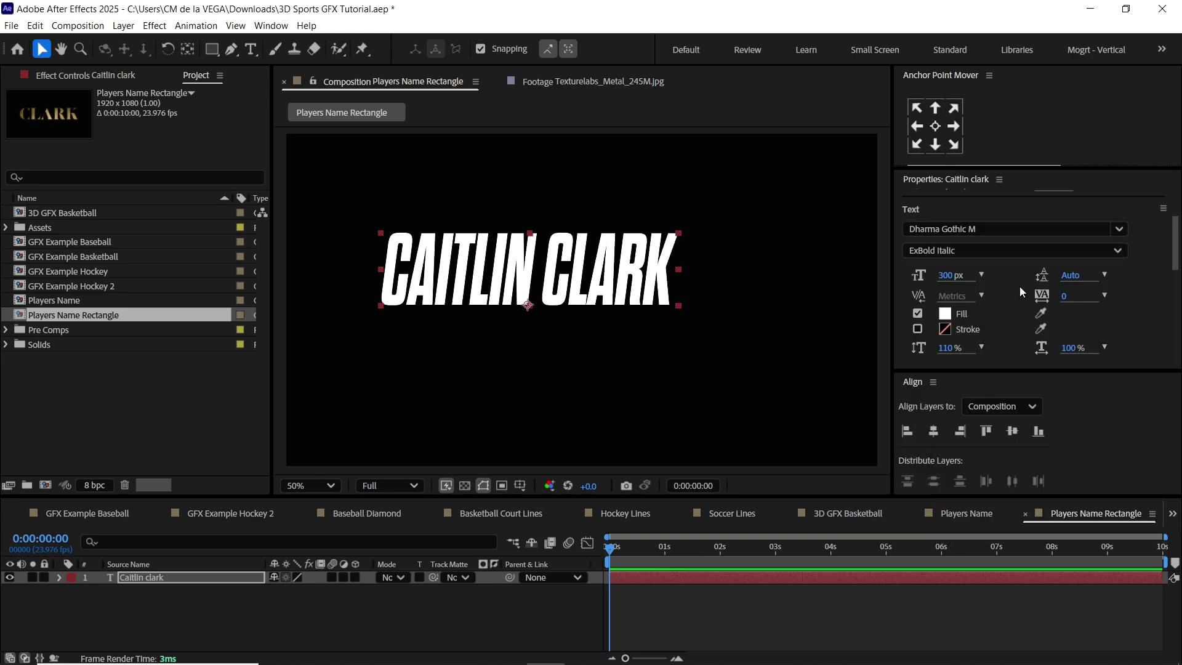
Format the Caitlin clark text with 100% vertical scale, a 72 px font size and tracking of 100
{"action": "left_click", "coordinate": [981, 348]}
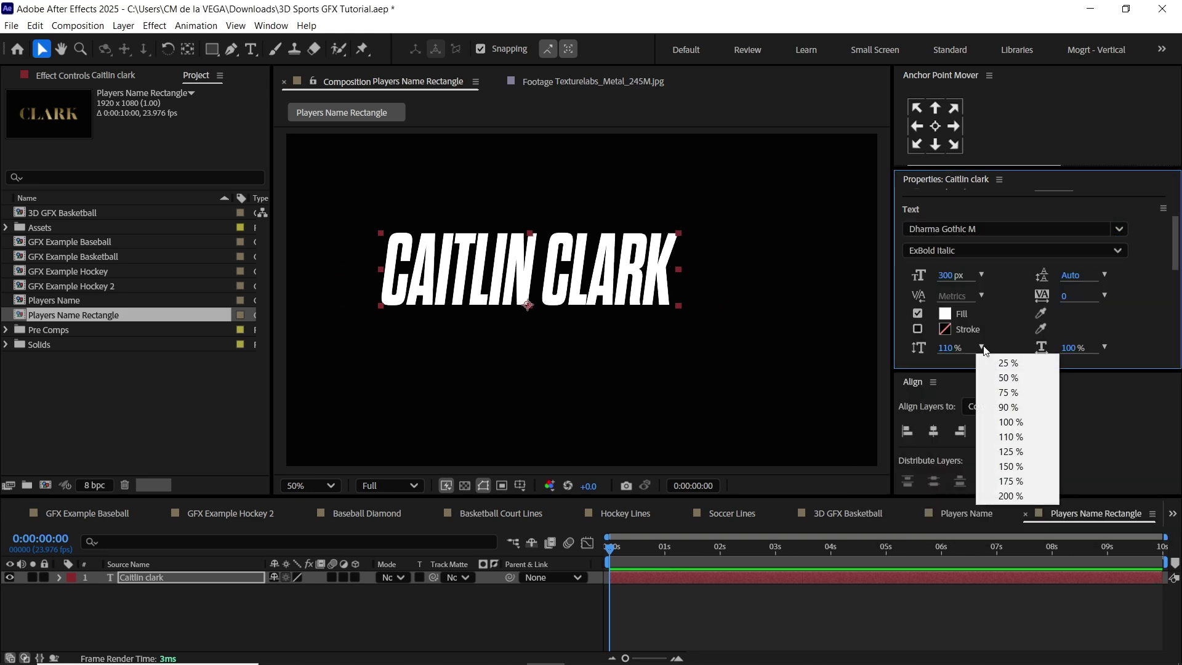
{"action": "left_click", "coordinate": [1014, 419]}
{"action": "left_click", "coordinate": [983, 276]}
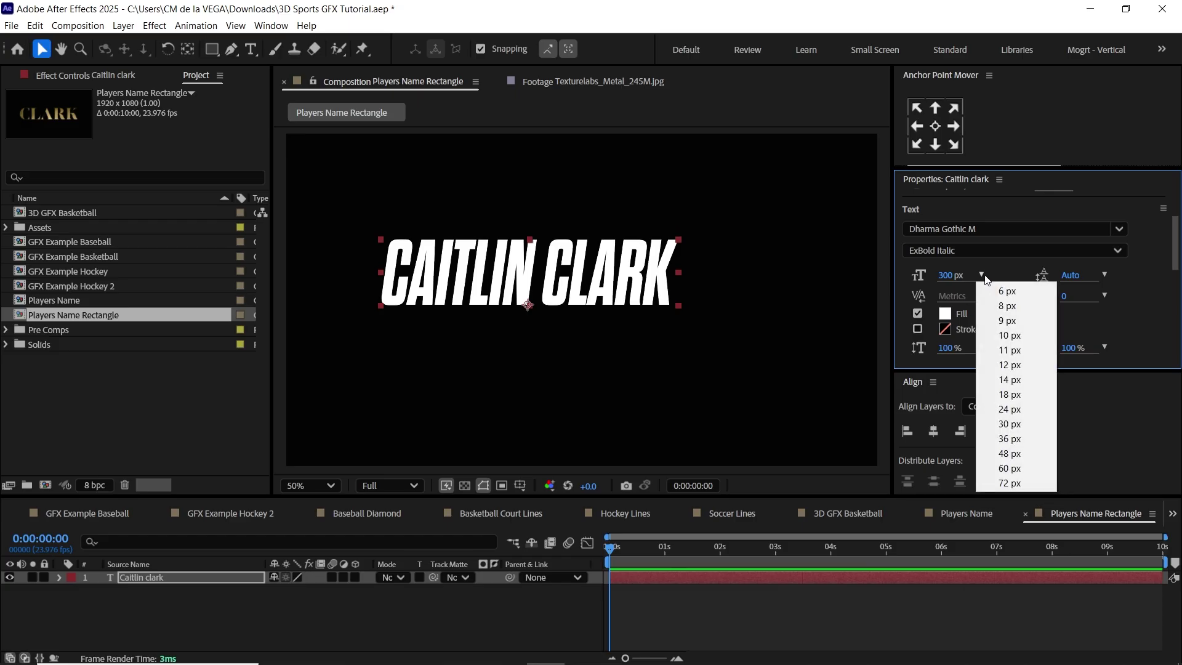
{"action": "left_click", "coordinate": [1010, 483]}
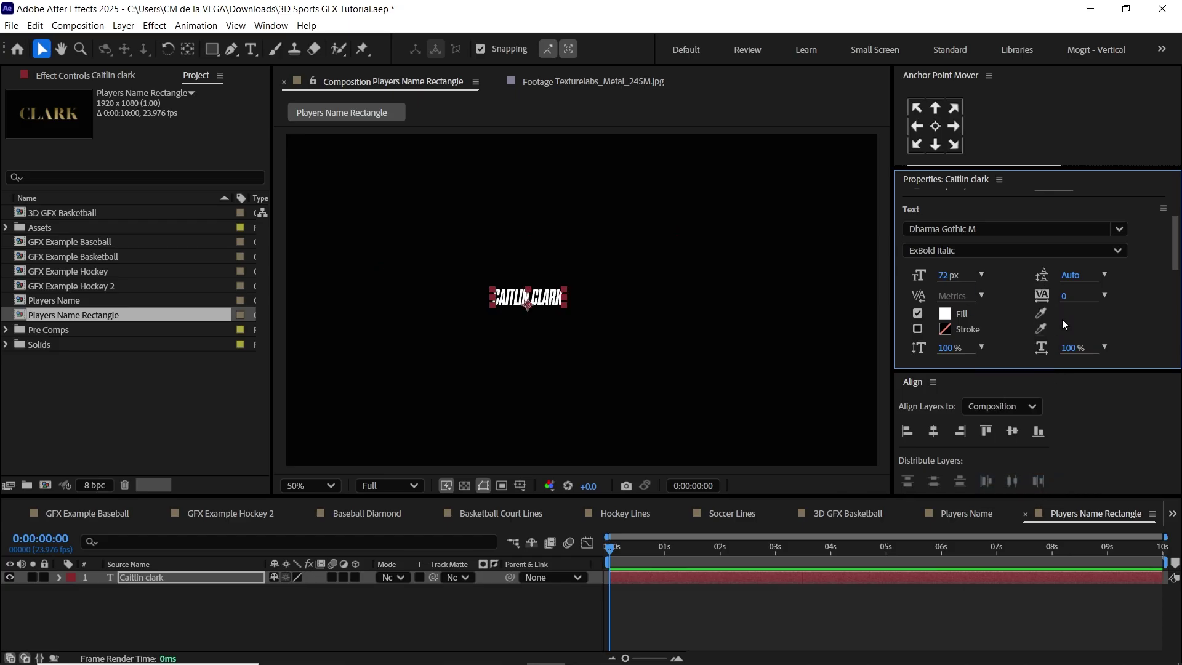
{"action": "left_click", "coordinate": [1105, 295]}
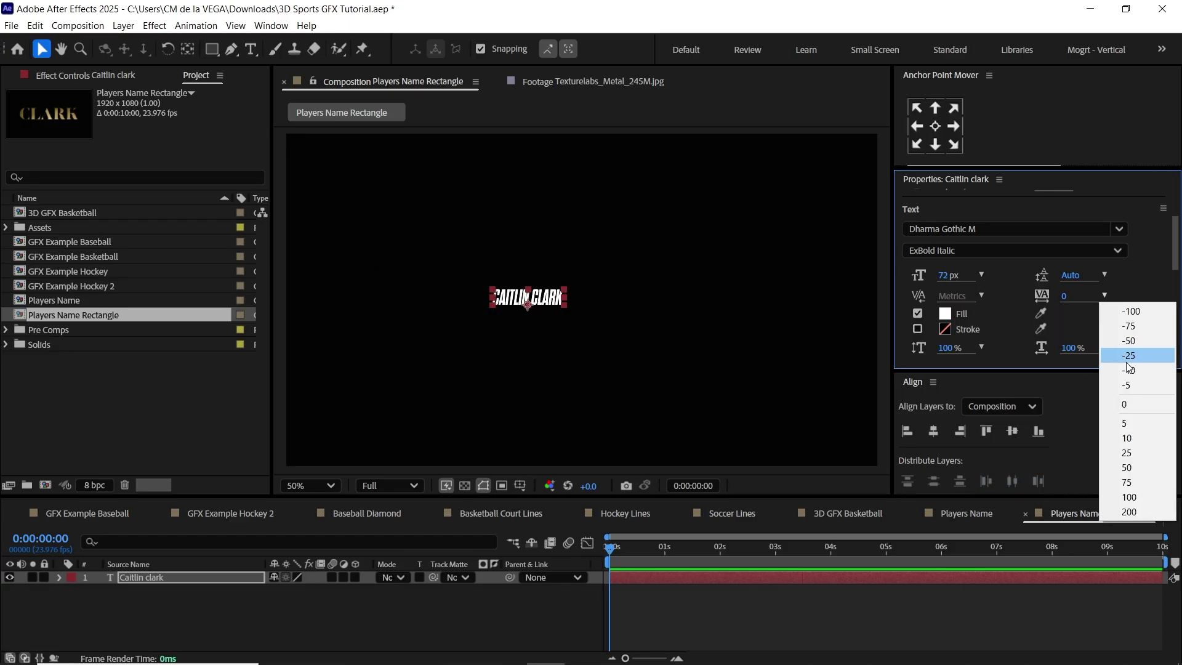
{"action": "left_click", "coordinate": [1142, 497]}
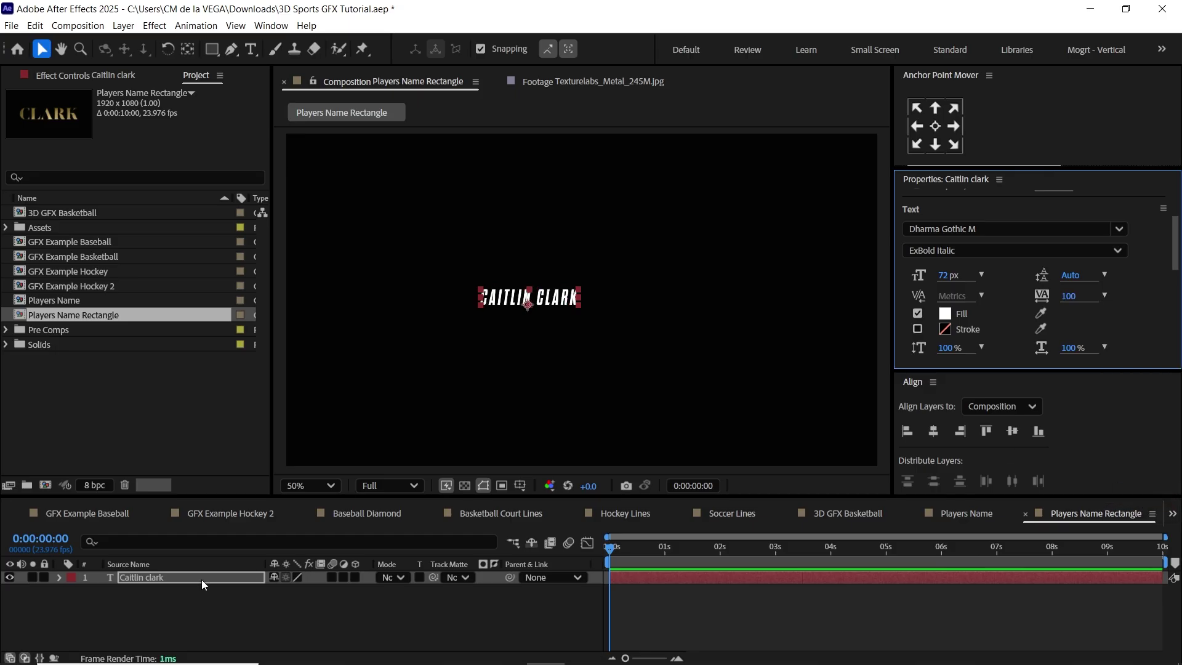
Scale the Caitlin clark text layer to 215%
{"action": "key", "text": "s"}
{"action": "left_click_drag", "start_coordinate": [290, 590], "coordinate": [374, 578]}
{"action": "key", "text": "space"}
{"action": "mouse_move", "coordinate": [644, 383]}
{"action": "left_mouse_down"}
{"action": "mouse_move", "coordinate": [718, 385]}
{"action": "mouse_move", "coordinate": [622, 377]}
{"action": "left_mouse_up"}
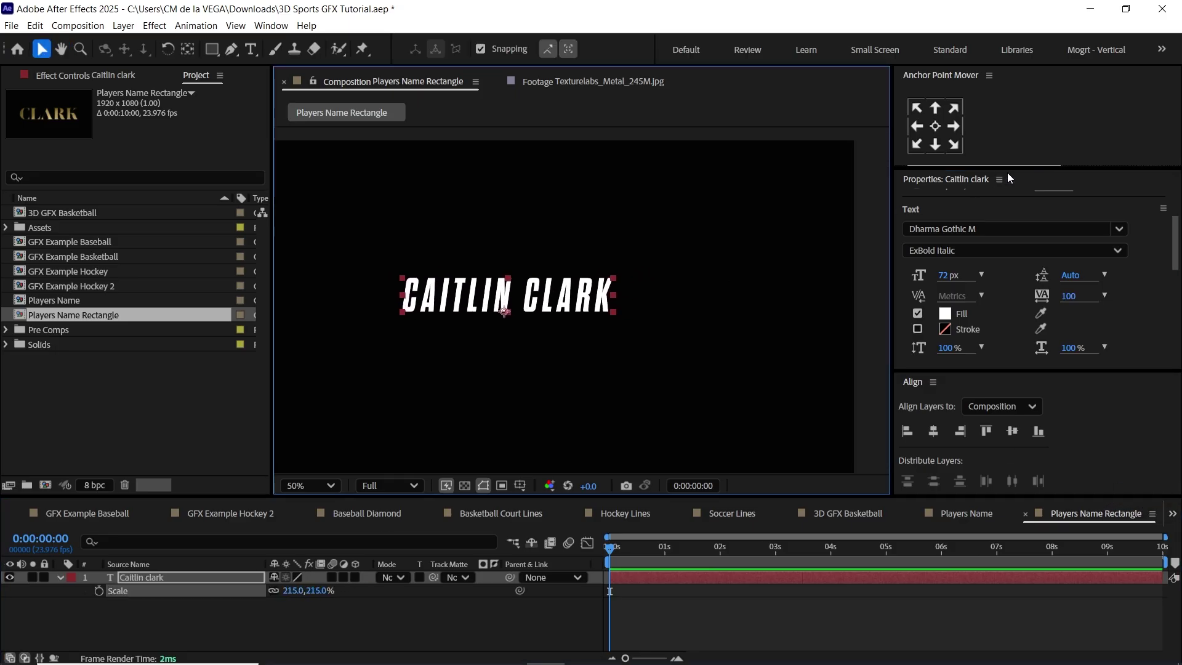
Center the Caitlin clark layer's anchor point and align the layer to the composition's horizontal and vertical center
{"action": "left_click", "coordinate": [935, 126]}
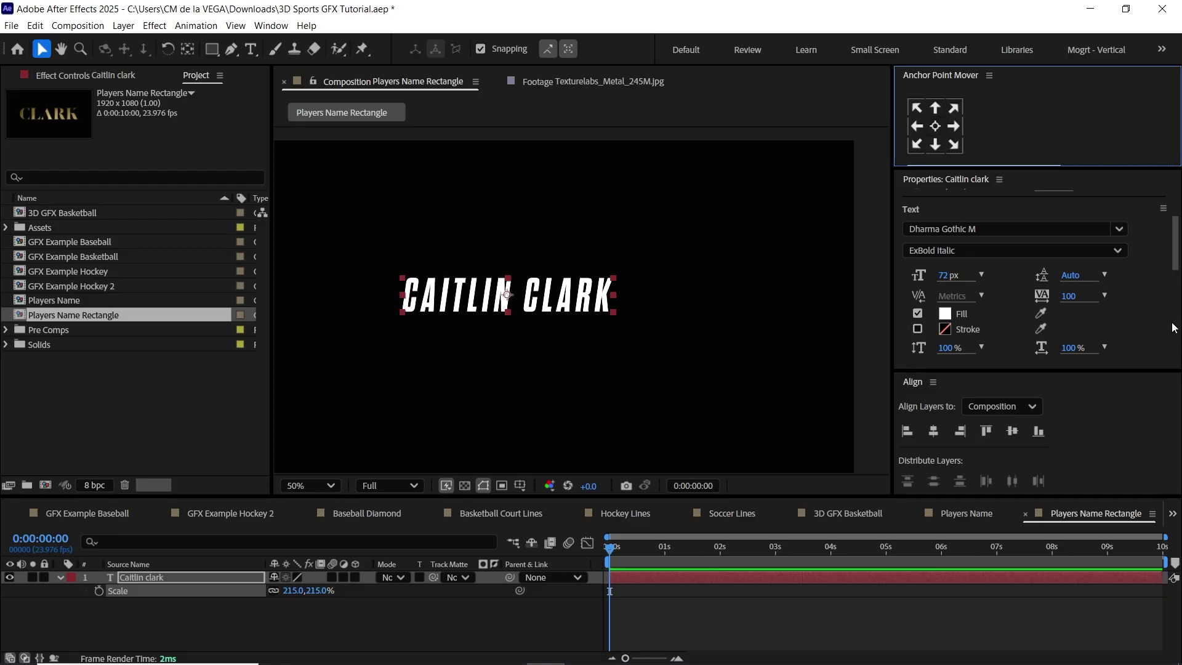
{"action": "left_click", "coordinate": [1177, 266]}
{"action": "left_click_drag", "start_coordinate": [1178, 259], "coordinate": [1177, 272]}
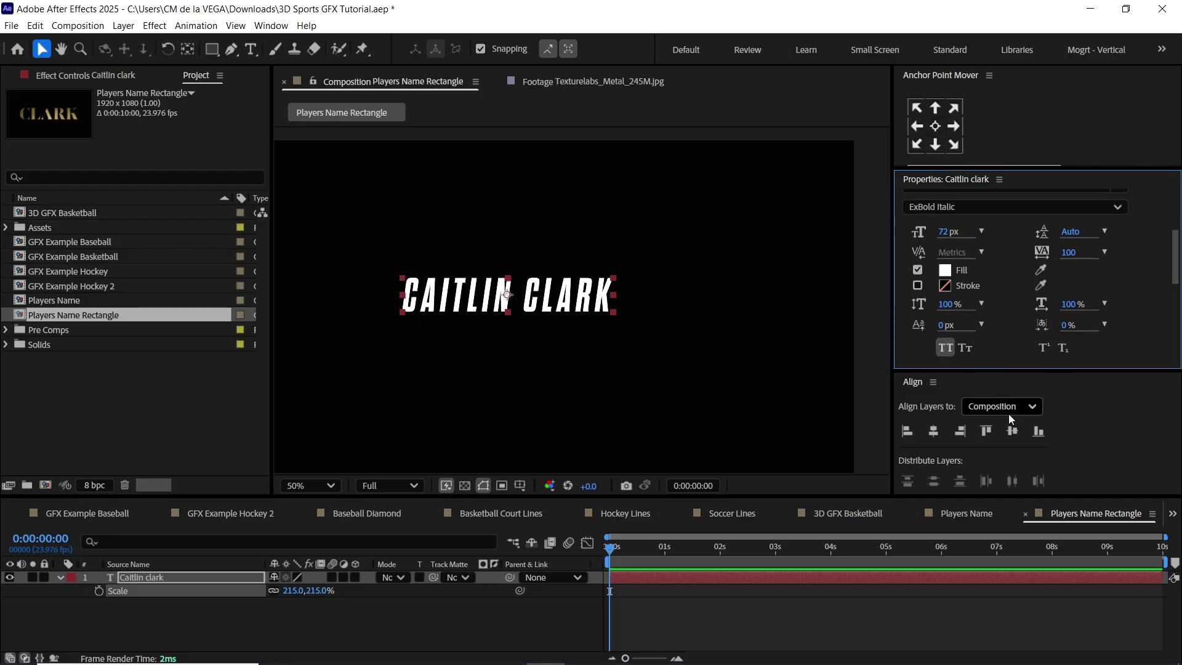
{"action": "left_click", "coordinate": [933, 432]}
{"action": "left_click", "coordinate": [1008, 436]}
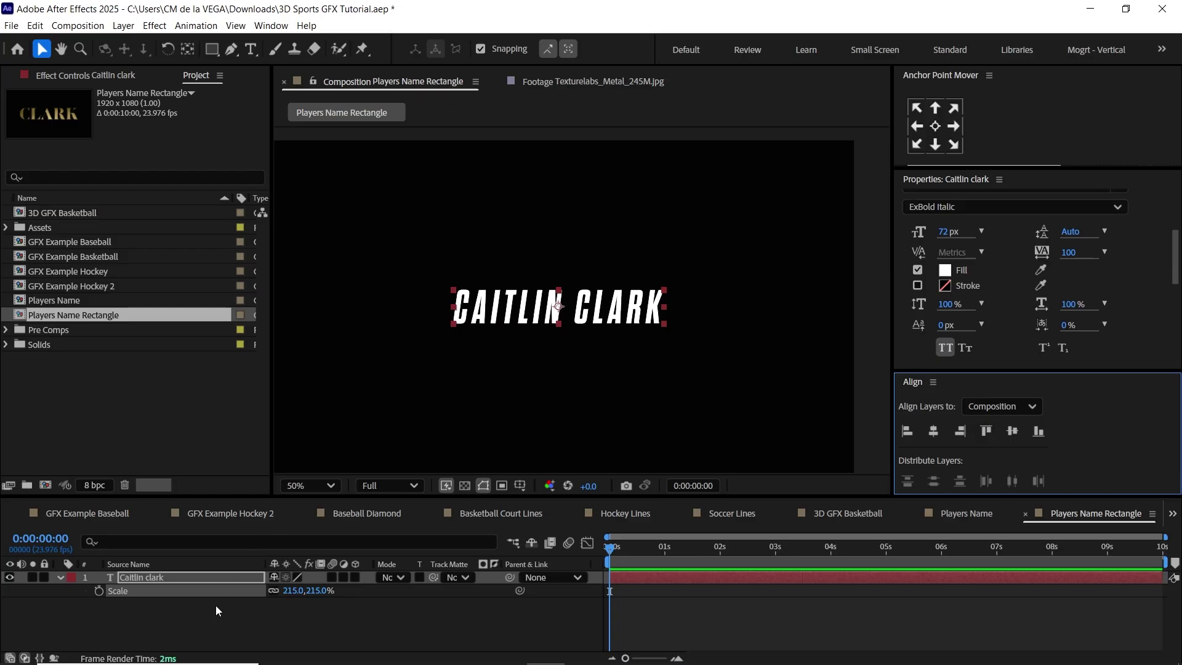
Switch All Caps off and on again for the Caitlin clark text
{"action": "left_click", "coordinate": [218, 626]}
{"action": "left_click", "coordinate": [152, 578]}
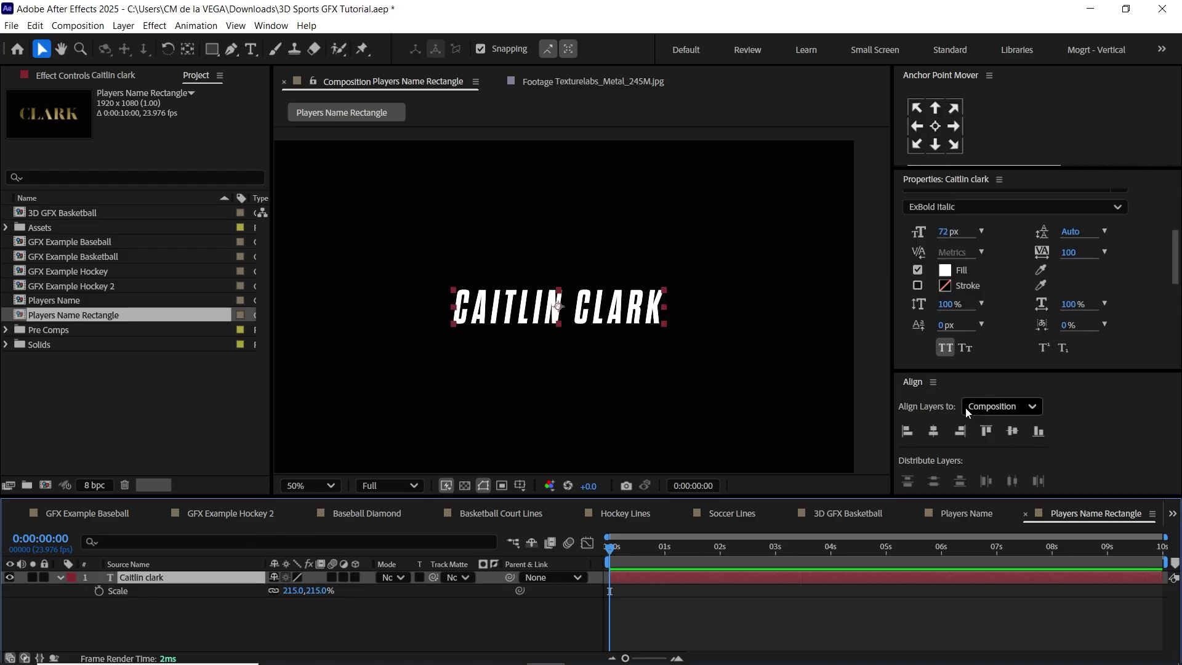
{"action": "left_click", "coordinate": [947, 348]}
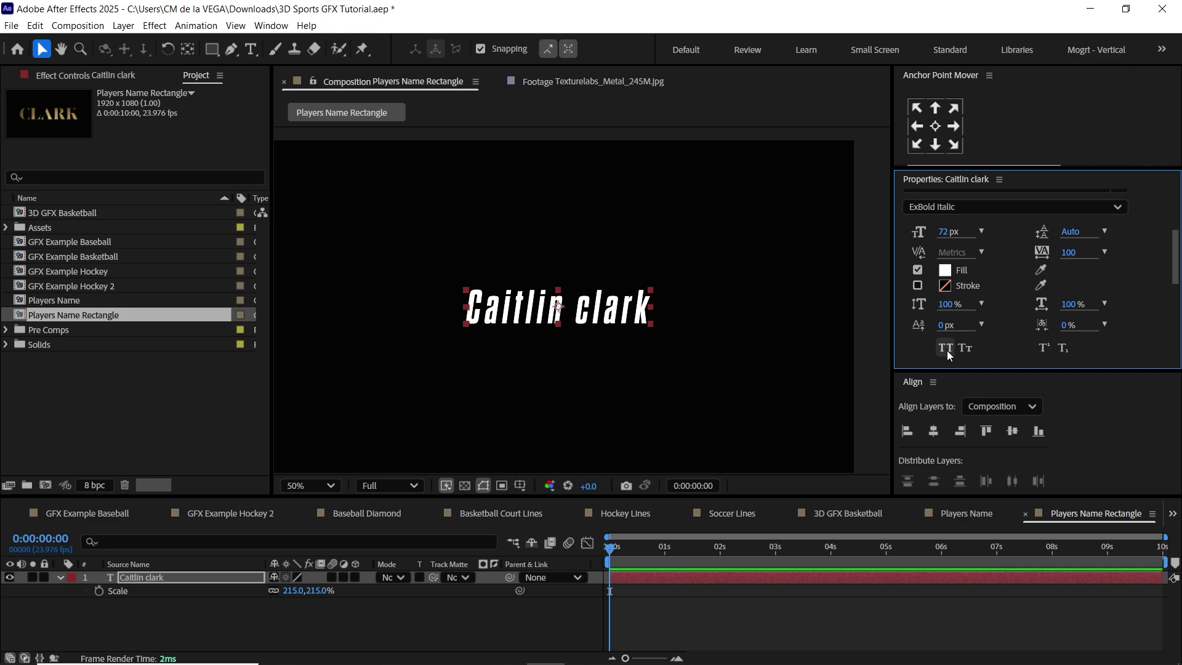
{"action": "left_click", "coordinate": [947, 349]}
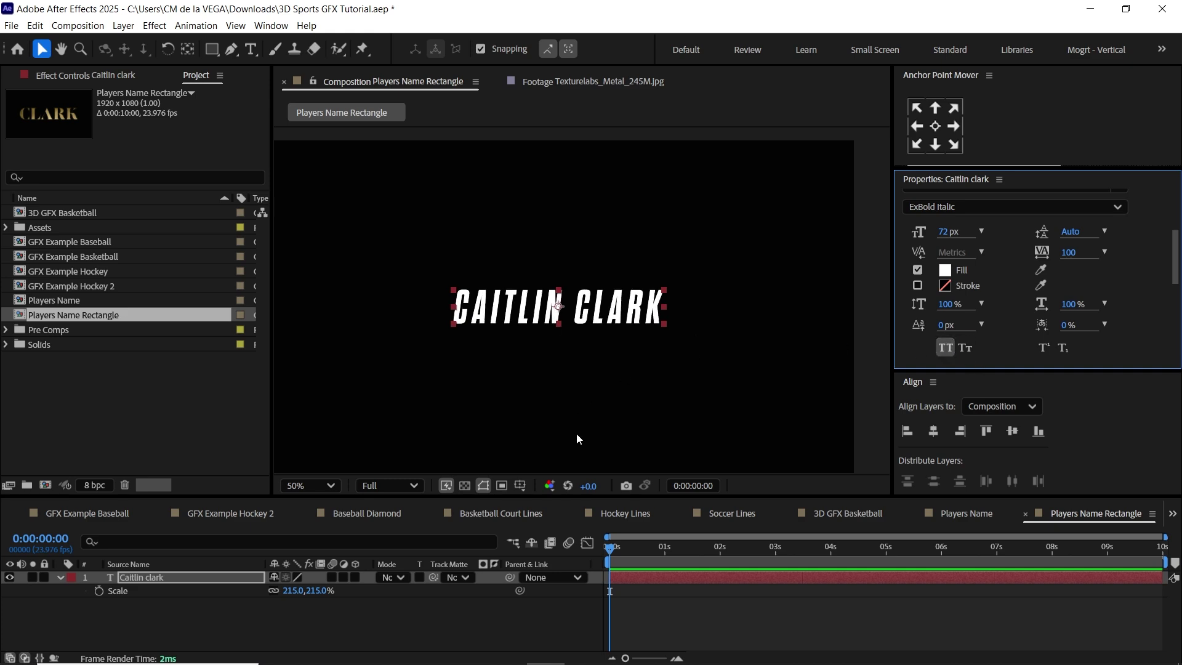
Add a composition-sized 1920 x 1080 white rectangle as a new shape layer and collapse the layer's properties
{"action": "left_click", "coordinate": [217, 618]}
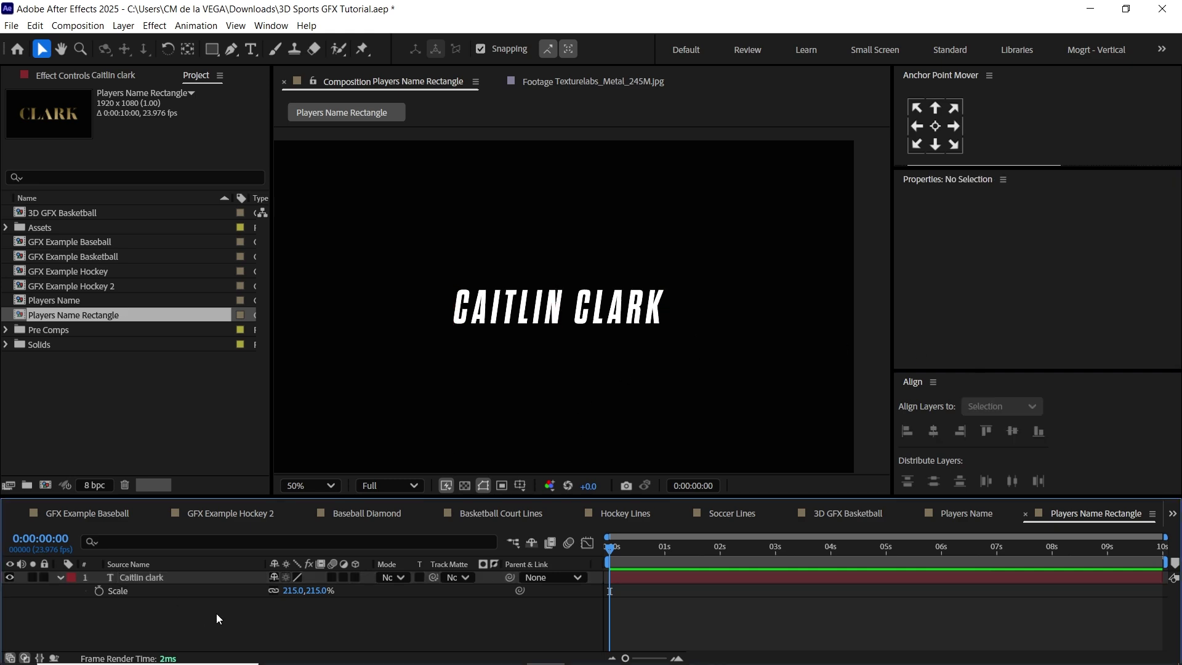
{"action": "double_click", "coordinate": [216, 49]}
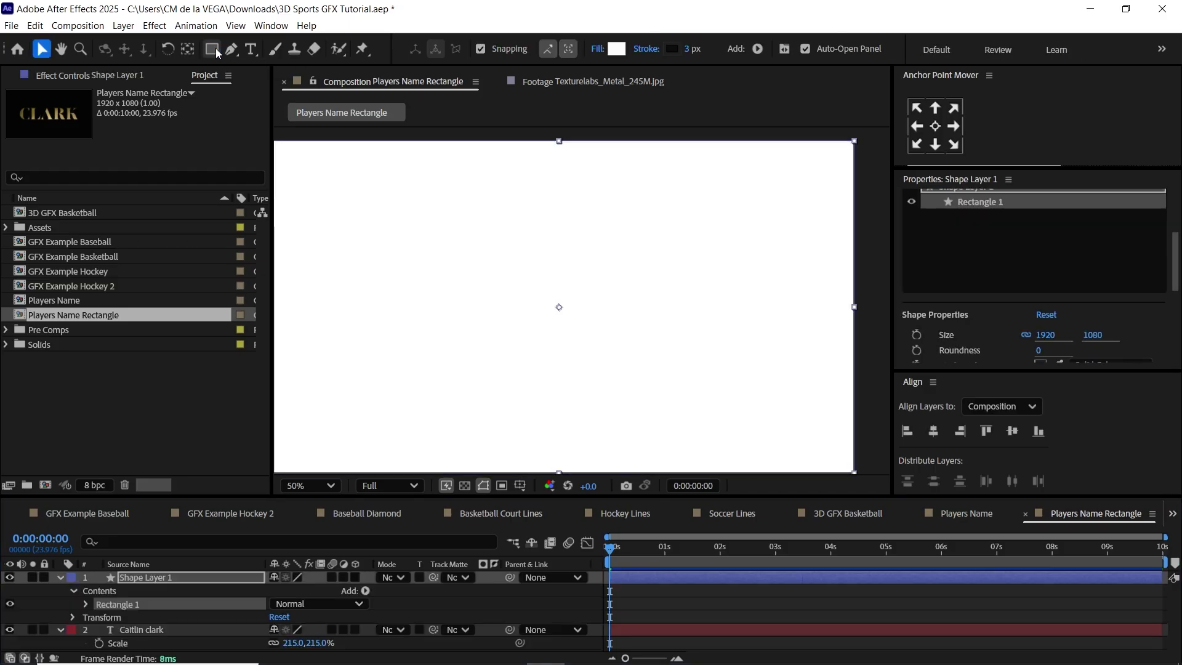
{"action": "left_click", "coordinate": [86, 604]}
{"action": "left_click", "coordinate": [60, 578]}
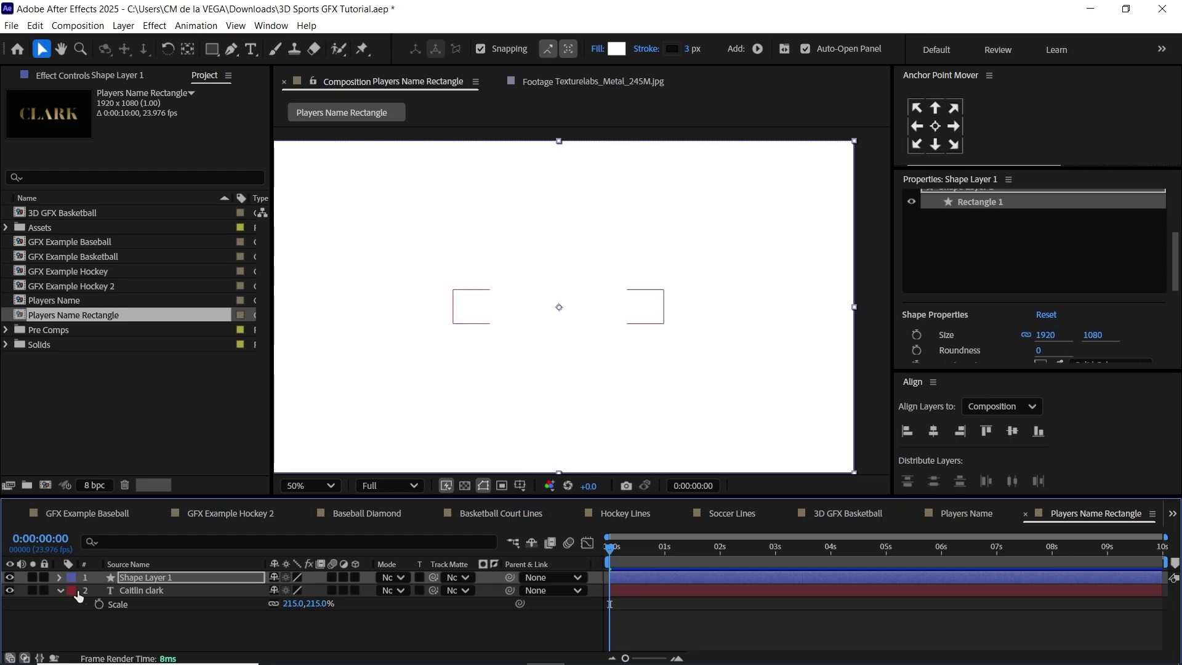
Unlink the rectangle's size proportions in Shape Layer 1 and set its size to 850 x 150
{"action": "left_click", "coordinate": [61, 578]}
{"action": "left_click", "coordinate": [100, 607]}
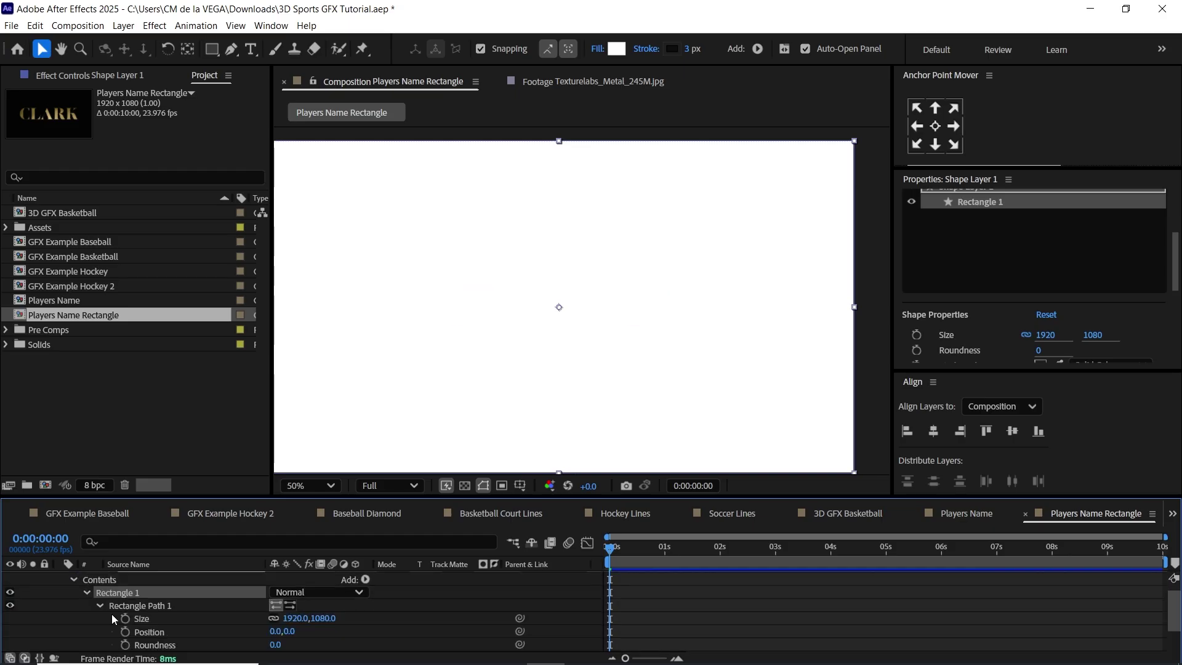
{"action": "left_click", "coordinate": [145, 604]}
{"action": "left_click_drag", "start_coordinate": [257, 496], "coordinate": [257, 460]}
{"action": "left_click", "coordinate": [274, 582]}
{"action": "left_click_drag", "start_coordinate": [295, 582], "coordinate": [203, 568]}
{"action": "left_click_drag", "start_coordinate": [325, 582], "coordinate": [280, 579]}
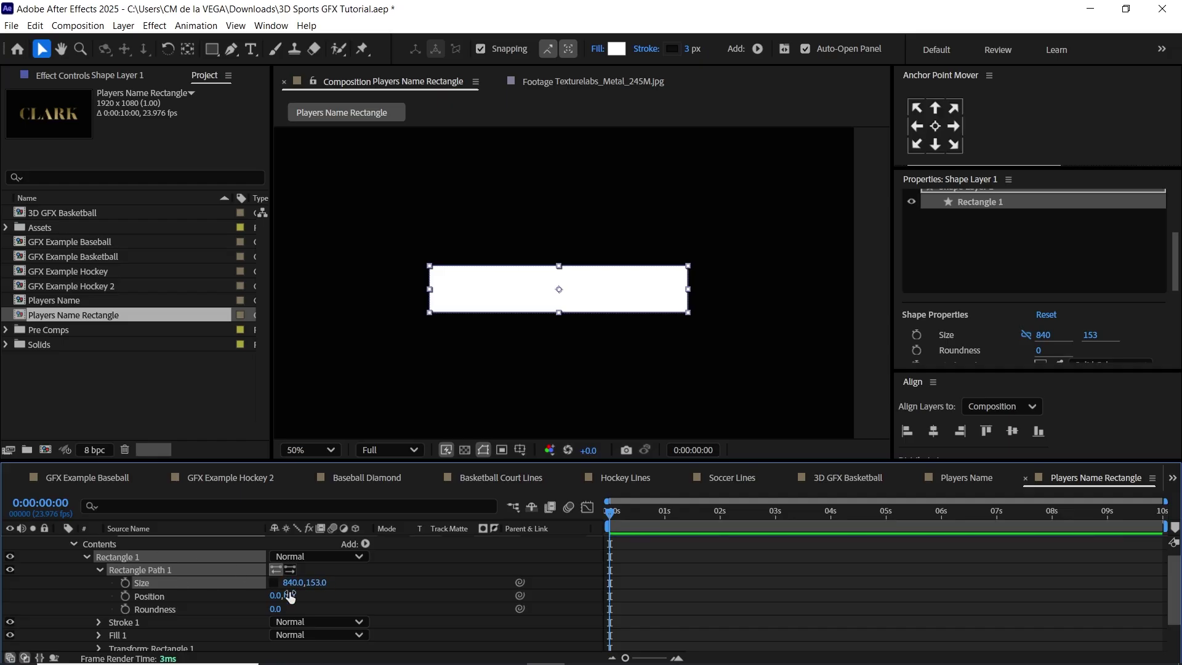
{"action": "left_click", "coordinate": [293, 582]}
{"action": "type", "text": "850"}
{"action": "key", "text": "Tab"}
{"action": "type", "text": "150"}
{"action": "key", "text": "Return"}
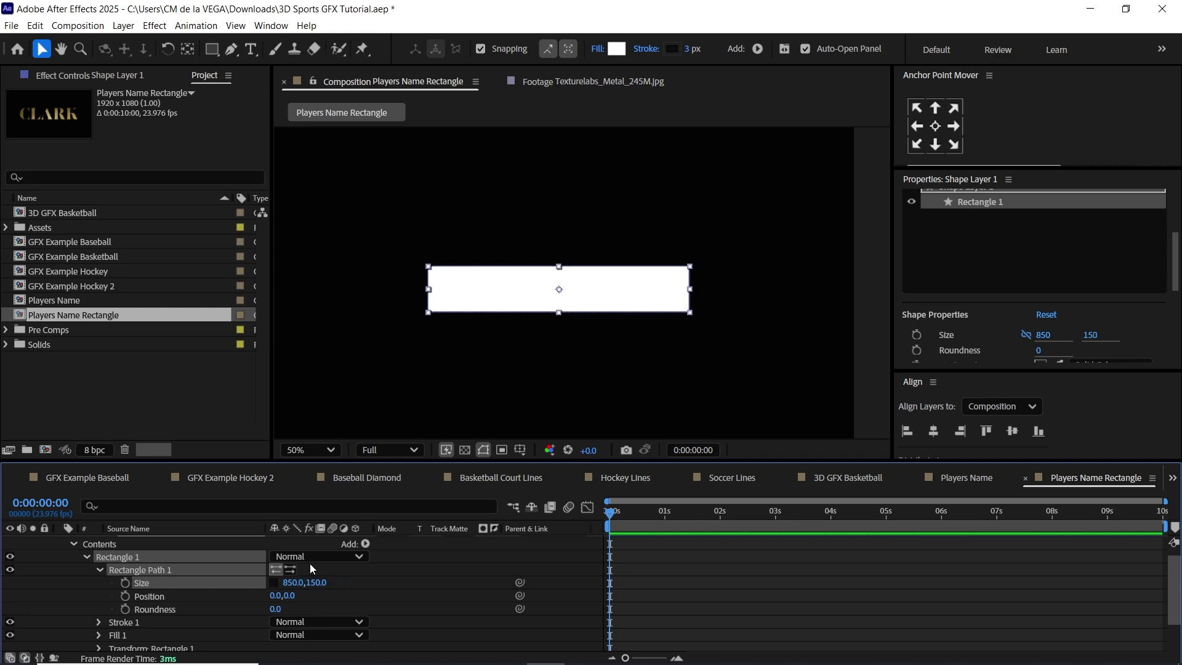
Set the Skew of Rectangle 1's own transform to 12
{"action": "left_click", "coordinate": [99, 570]}
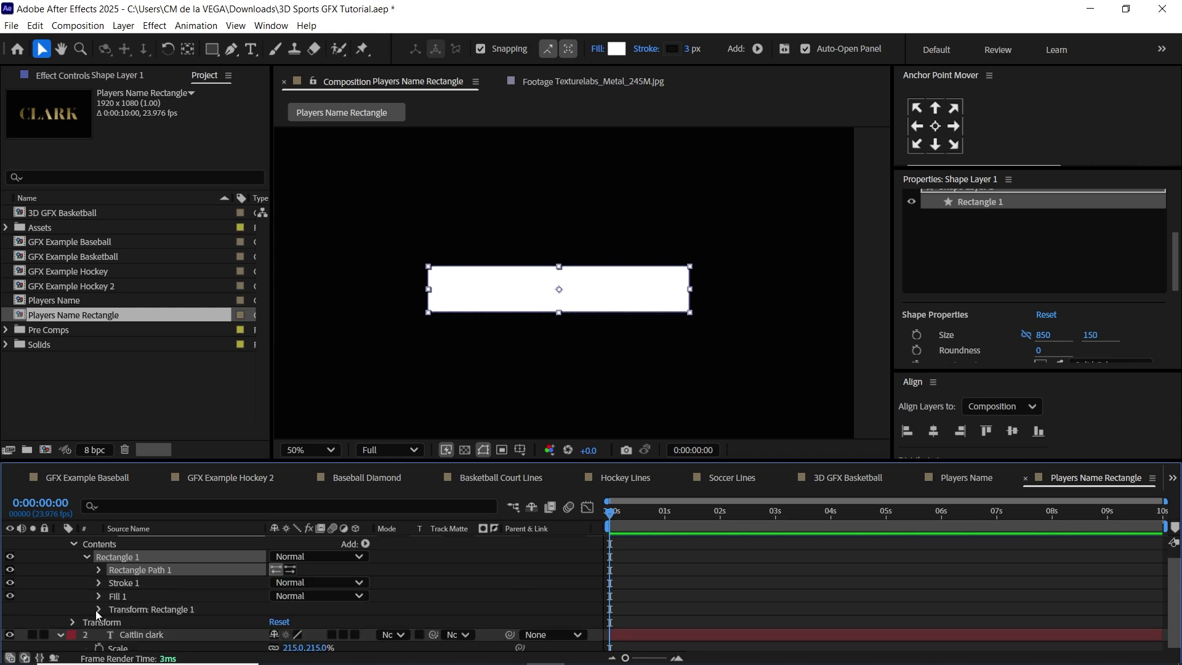
{"action": "left_click", "coordinate": [98, 609]}
{"action": "left_click", "coordinate": [156, 557]}
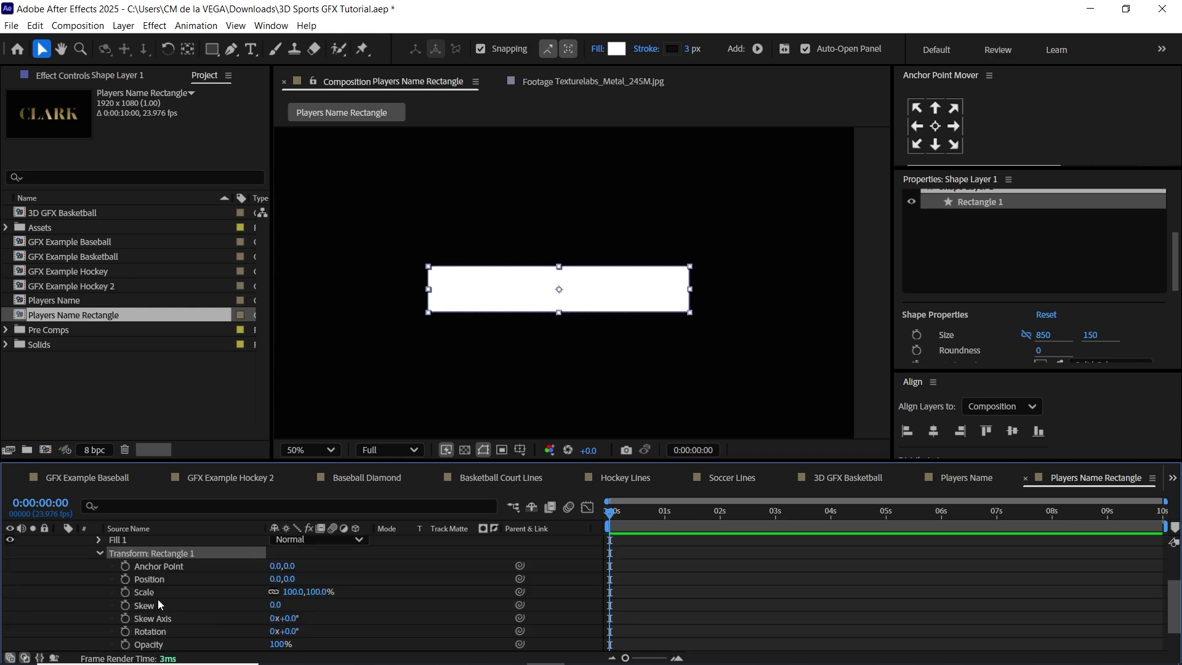
{"action": "left_click", "coordinate": [250, 605]}
{"action": "left_click", "coordinate": [277, 606]}
{"action": "type", "text": "12"}
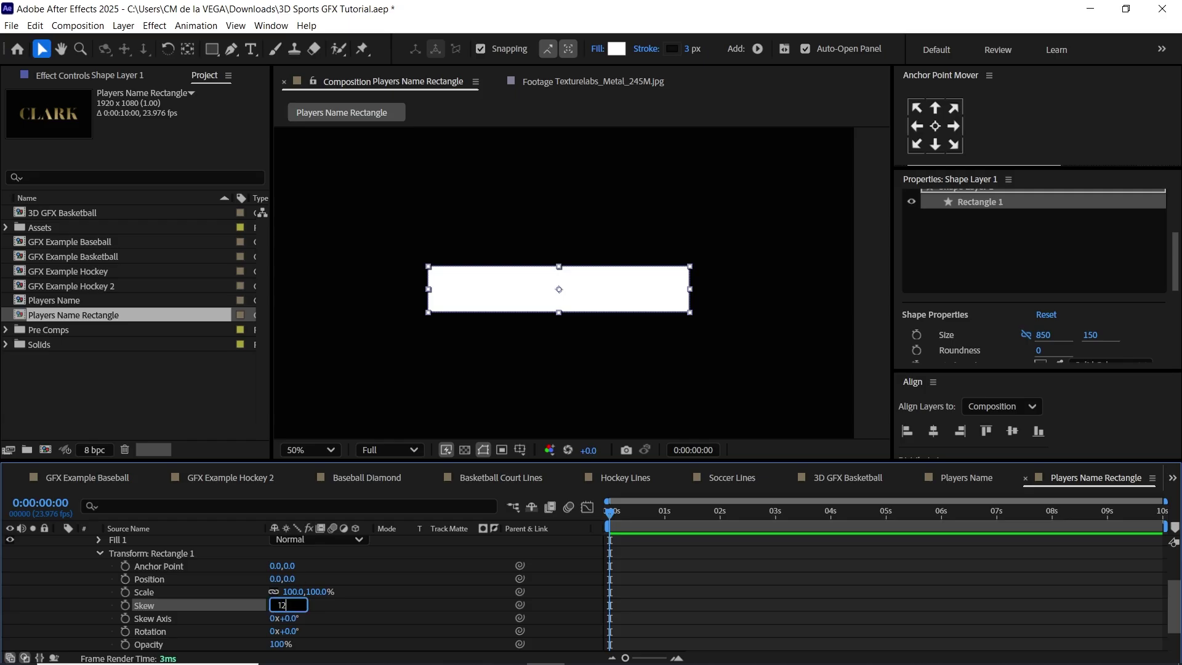
{"action": "key", "text": "Return"}
Move Shape Layer 1 below the Caitlin clark text layer and collapse both layers' properties
{"action": "left_click_drag", "start_coordinate": [1173, 618], "coordinate": [1152, 555]}
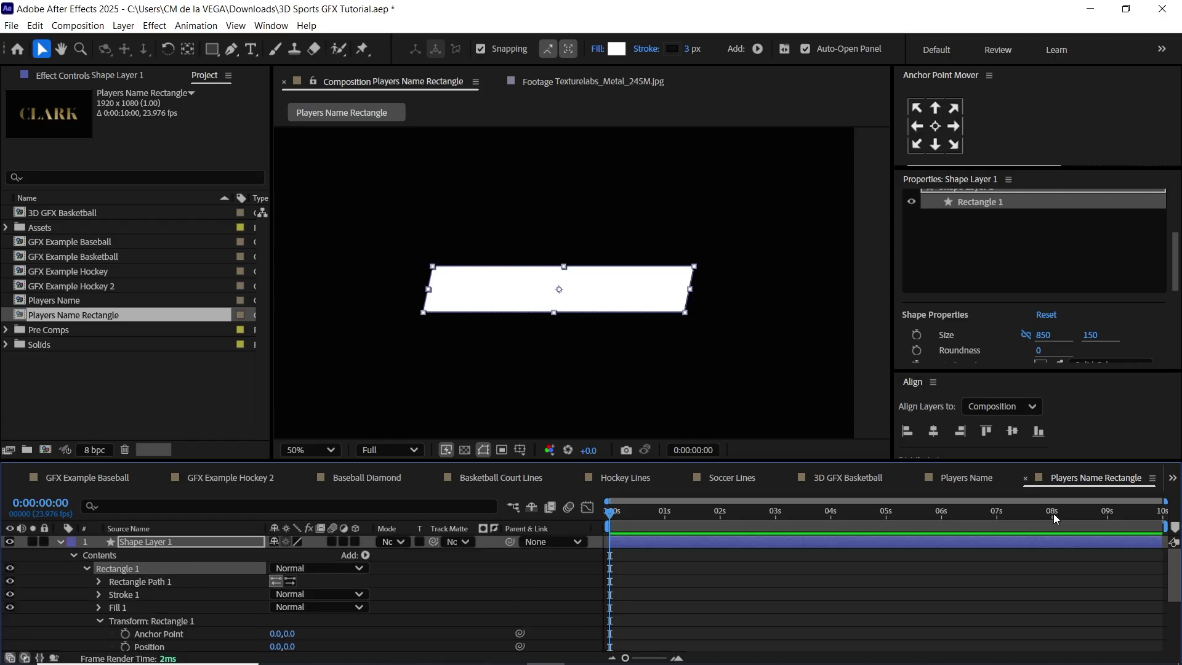
{"action": "left_click", "coordinate": [61, 542]}
{"action": "left_click_drag", "start_coordinate": [145, 541], "coordinate": [151, 570]}
{"action": "left_click", "coordinate": [61, 542]}
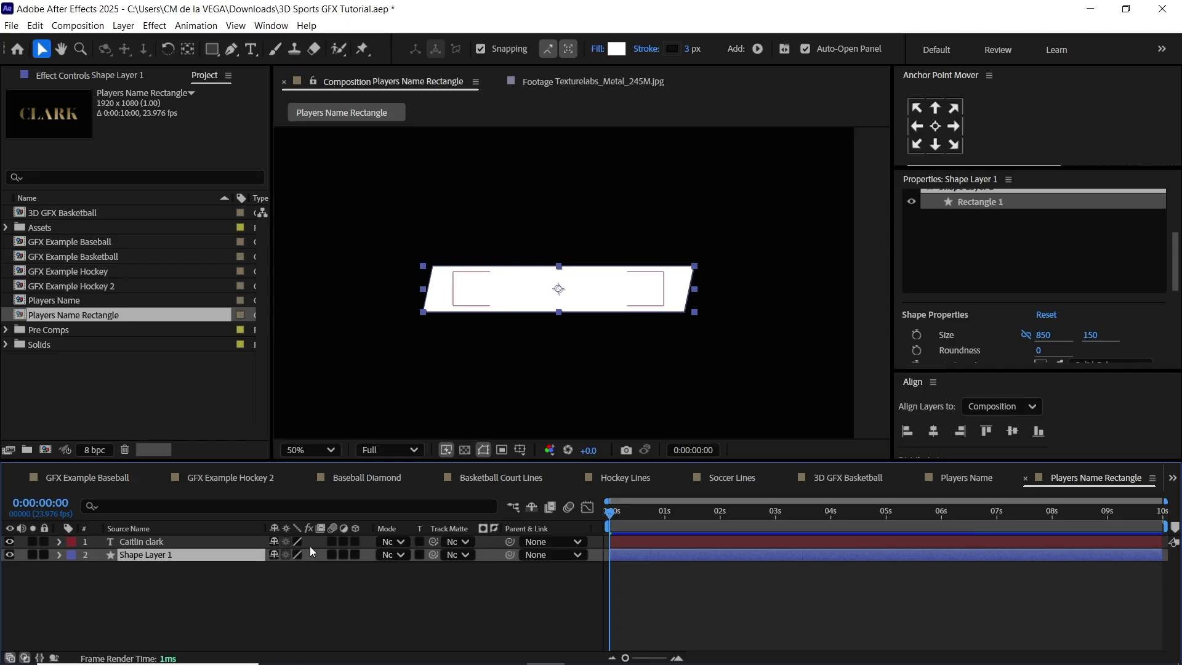
Cut the Caitlin clark text out of Shape Layer 1 with an inverted alpha track matte and check it against the transparency grid
{"action": "left_click_drag", "start_coordinate": [434, 554], "coordinate": [164, 544]}
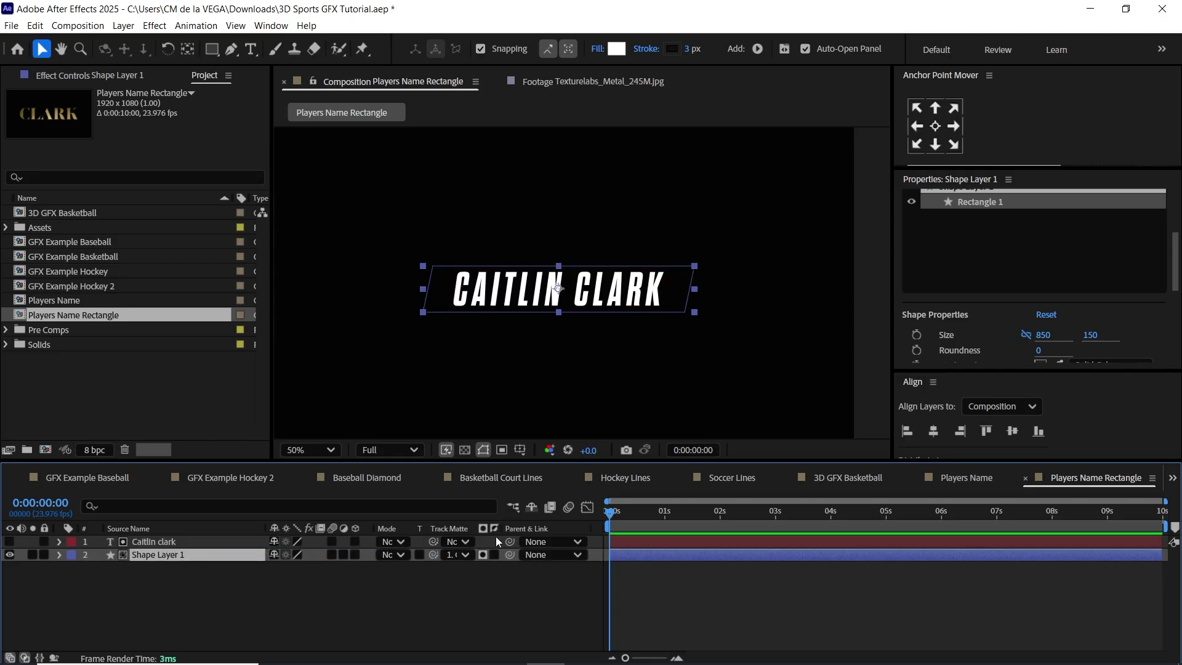
{"action": "left_click", "coordinate": [493, 553]}
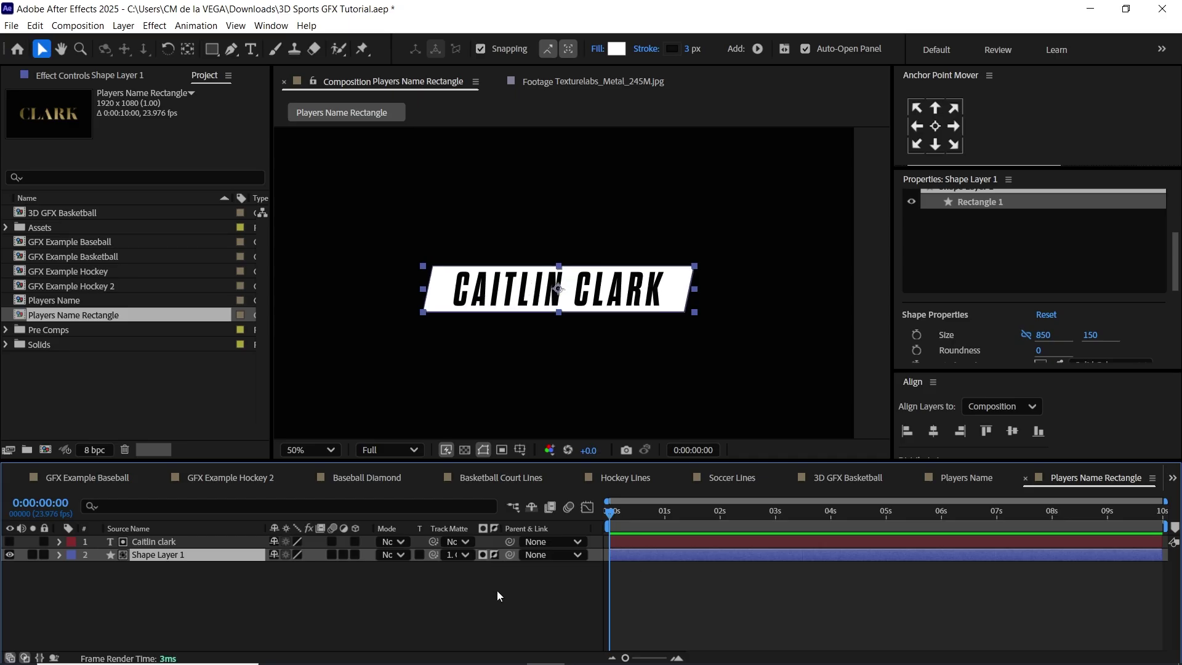
{"action": "left_click", "coordinate": [465, 450]}
{"action": "scroll", "coordinate": [506, 384], "scroll_direction": "up", "scroll_amount": 1}
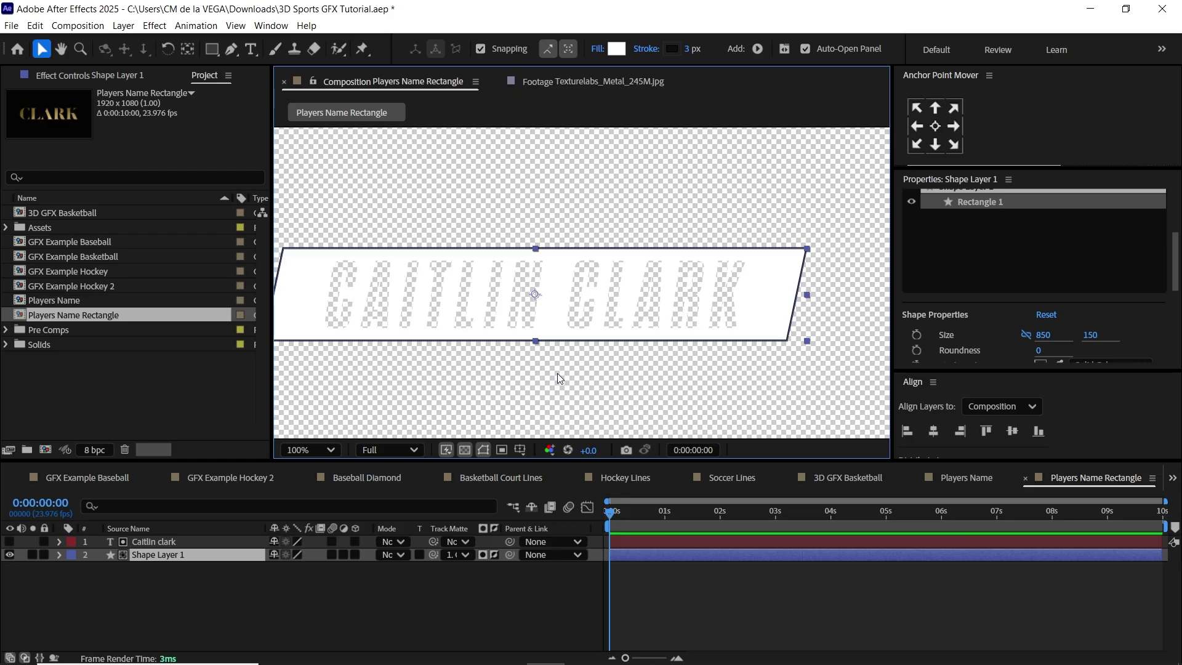
{"action": "left_click", "coordinate": [465, 450]}
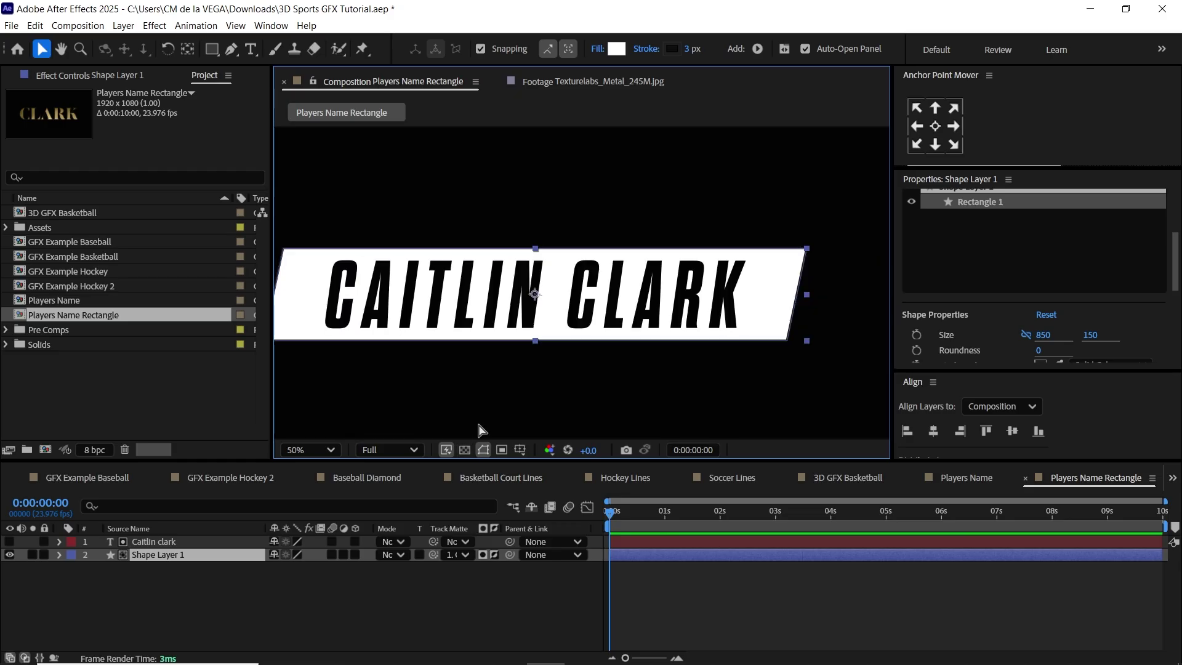
{"action": "scroll", "coordinate": [480, 429], "scroll_direction": "down", "scroll_amount": 1}
Try a tracking of 119 on the Caitlin clark text and undo the change
{"action": "left_click", "coordinate": [175, 541]}
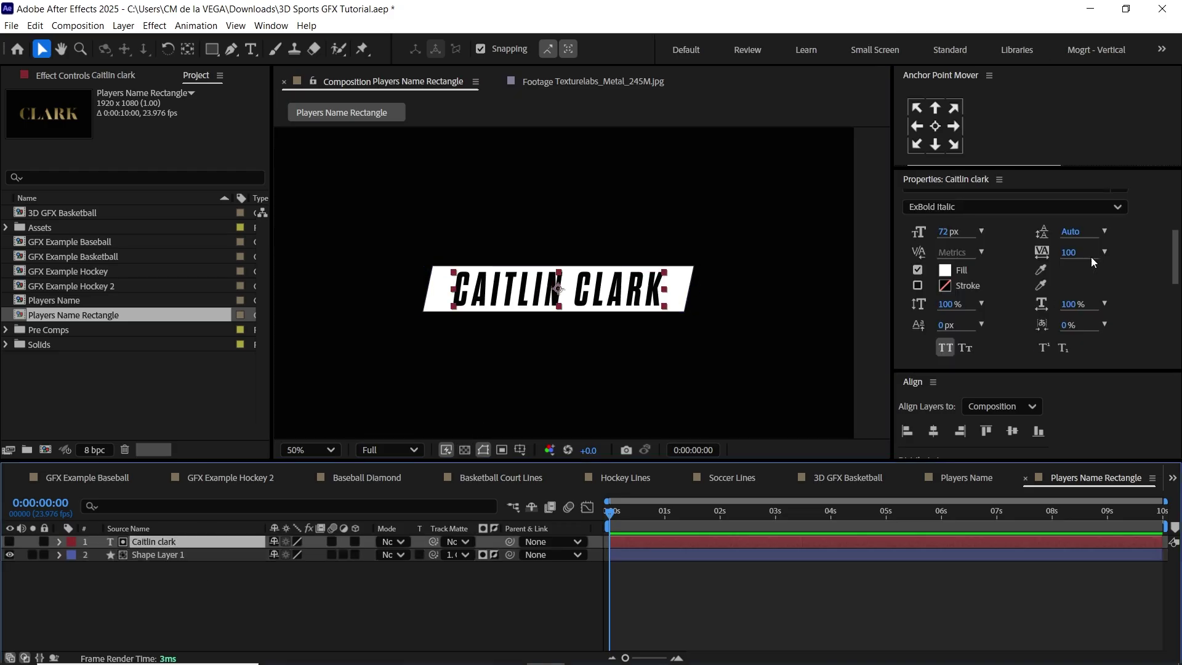
{"action": "left_click_drag", "start_coordinate": [1071, 252], "coordinate": [1093, 257]}
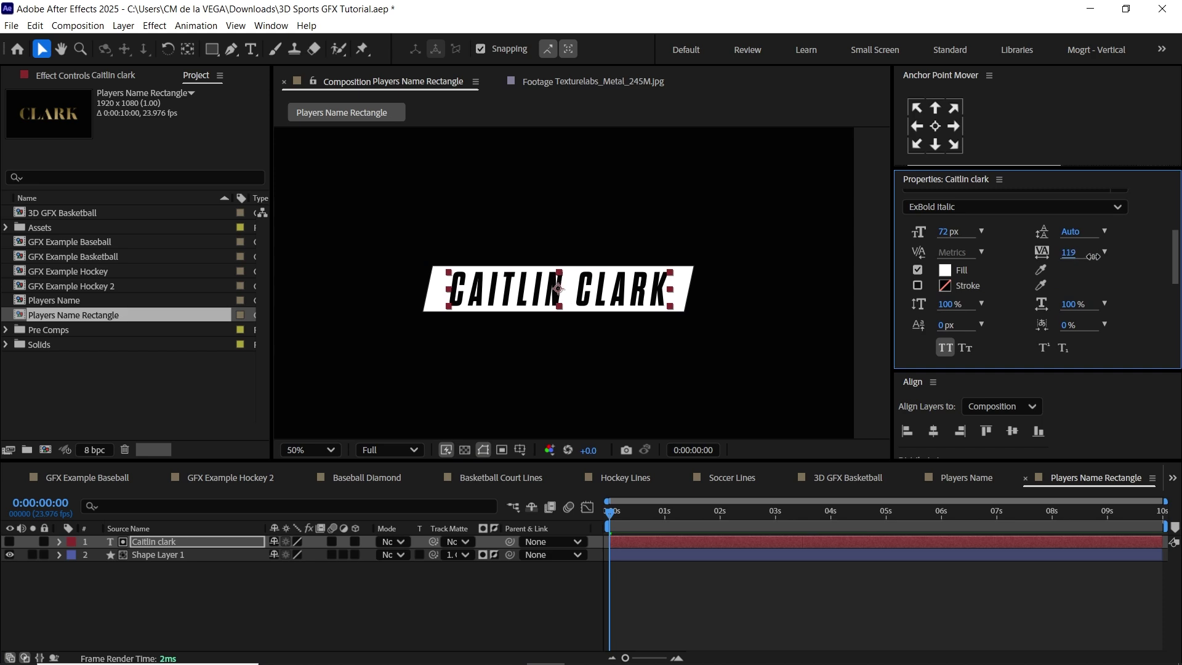
{"action": "key", "text": "ctrl+z"}
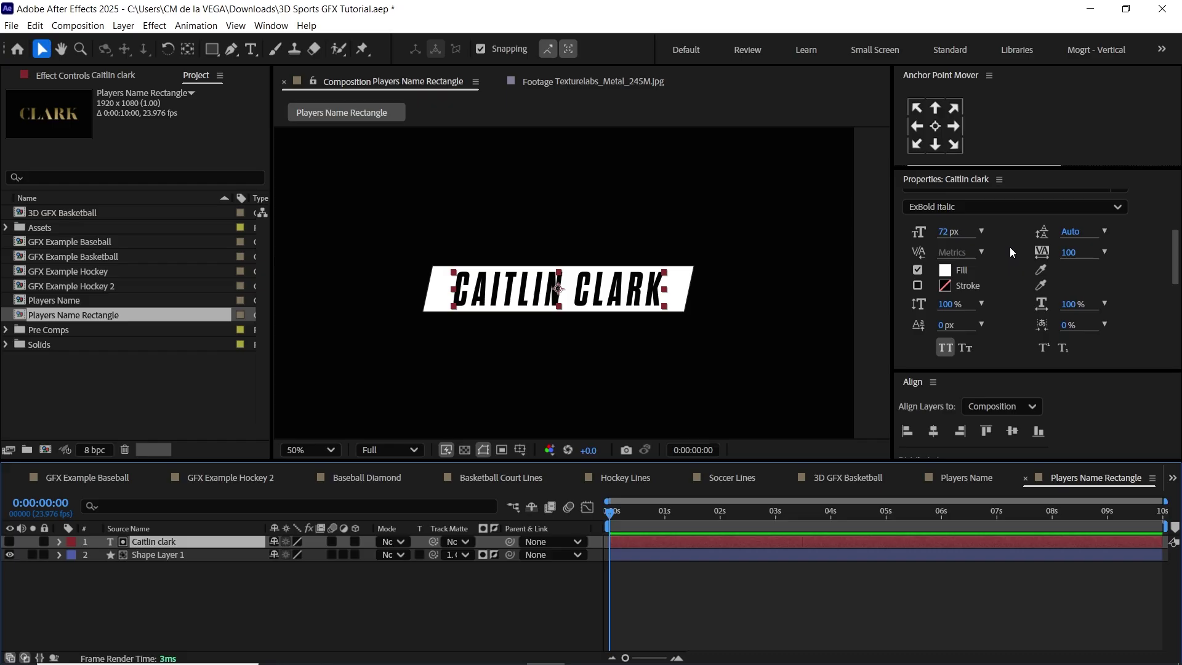
{"action": "scroll", "coordinate": [663, 371], "scroll_direction": "down", "scroll_amount": 2}
{"action": "scroll", "coordinate": [663, 371], "scroll_direction": "up", "scroll_amount": 2}
Add Players Name Rectangle as the top layer of the Players Name composition and move it above the gold CLARK text, to about 698, 292
{"action": "left_click", "coordinate": [967, 478]}
{"action": "left_click_drag", "start_coordinate": [198, 557], "coordinate": [201, 542]}
{"action": "left_click", "coordinate": [646, 300]}
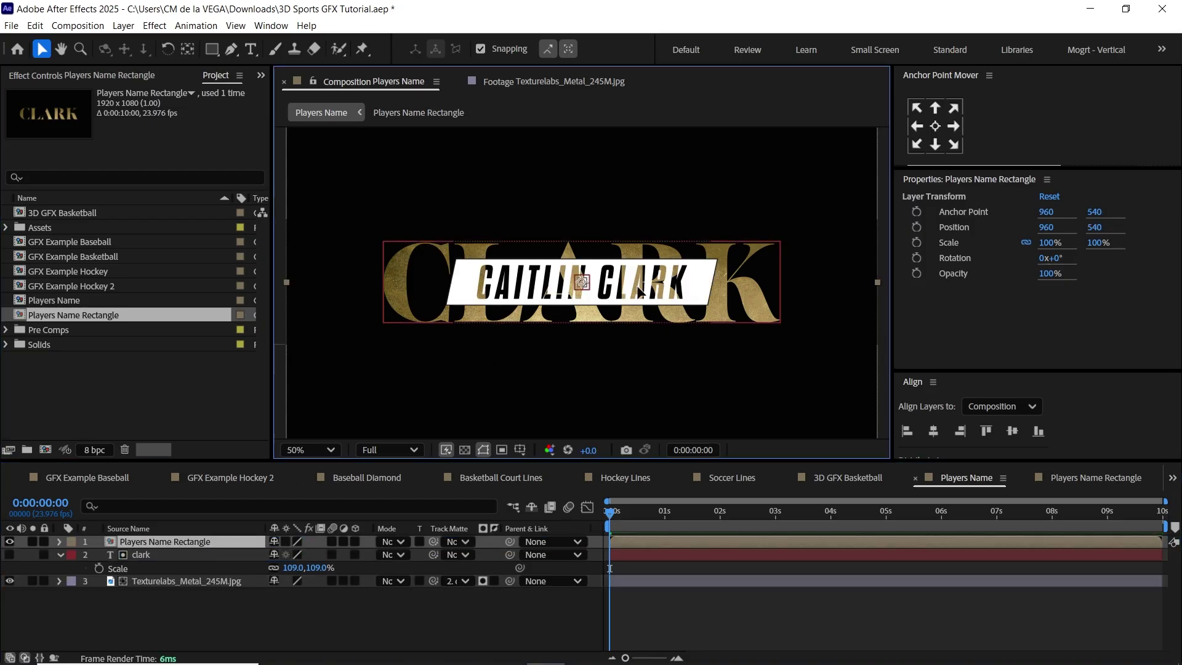
{"action": "left_click_drag", "start_coordinate": [647, 299], "coordinate": [531, 229]}
Remove the stroke from Shape Layer 1 in the Players Name Rectangle composition
{"action": "left_click", "coordinate": [1089, 478]}
{"action": "left_click", "coordinate": [162, 555]}
{"action": "left_click", "coordinate": [650, 52]}
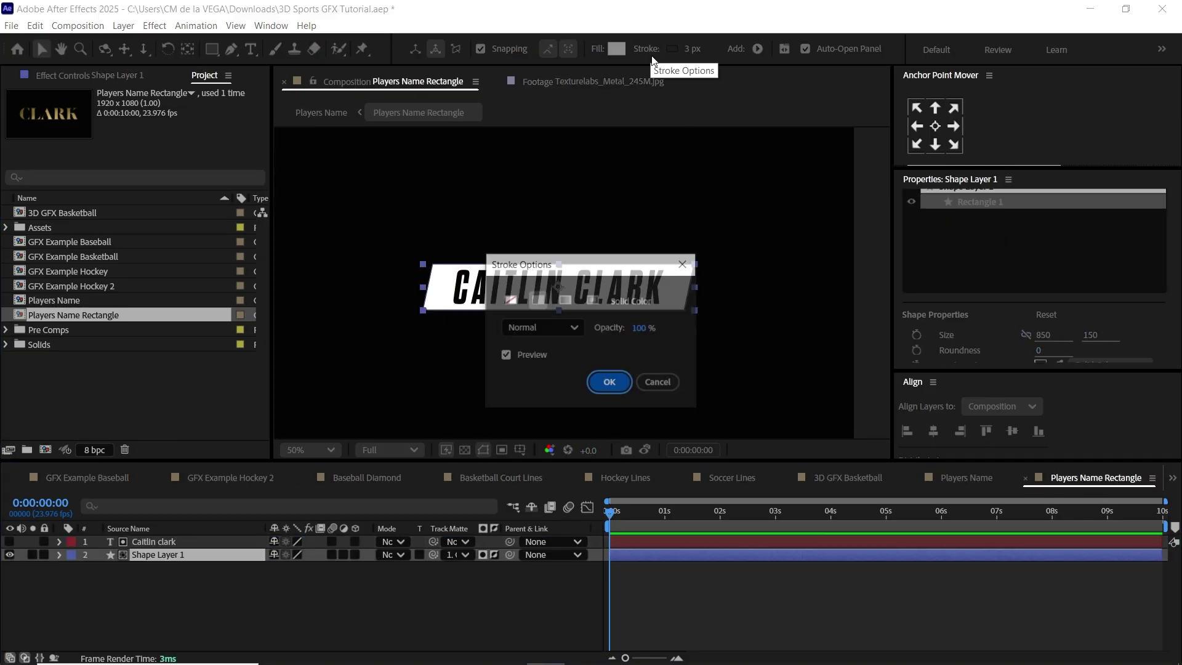
{"action": "left_click", "coordinate": [511, 301]}
{"action": "left_click", "coordinate": [608, 382]}
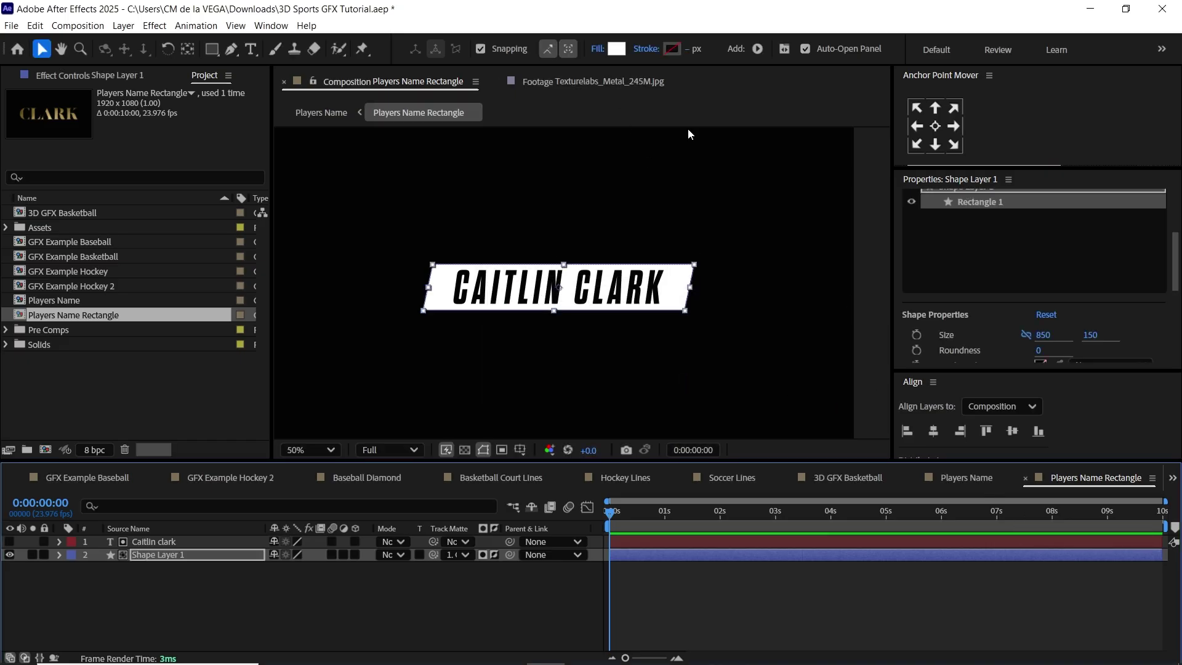
Scale the Players Name Rectangle layer in Players Name to 50% and place it just above the C and L of CLARK, at about 566, 346
{"action": "left_click", "coordinate": [953, 482]}
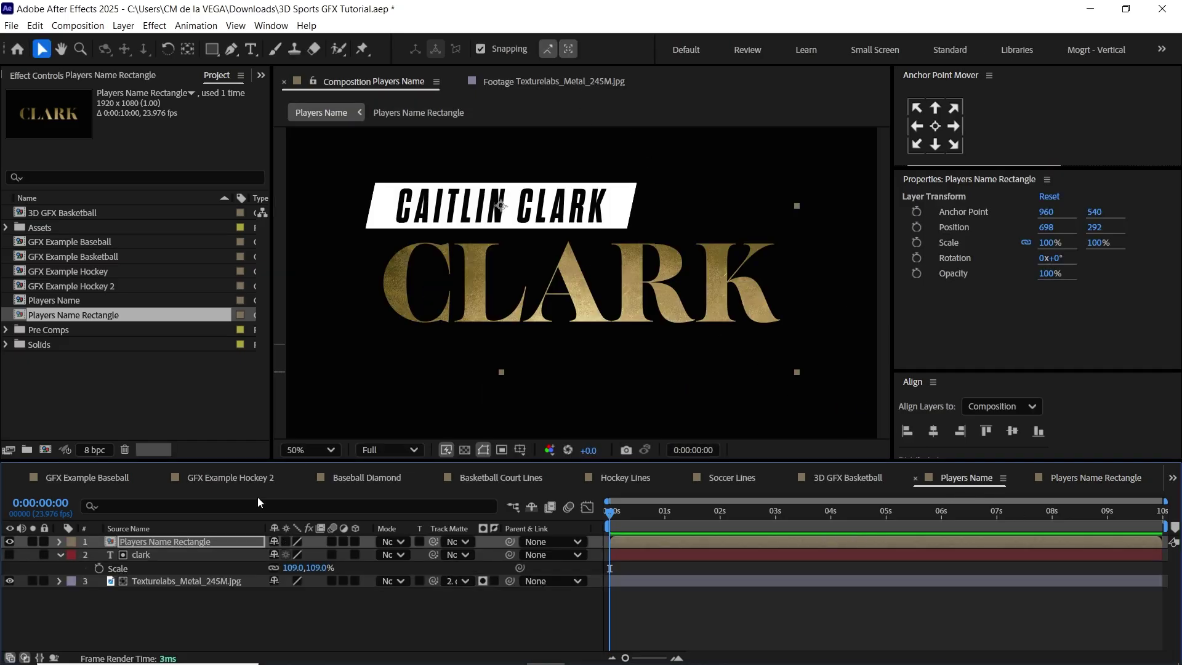
{"action": "key", "text": "s"}
{"action": "left_click_drag", "start_coordinate": [298, 555], "coordinate": [252, 544]}
{"action": "left_click", "coordinate": [291, 555]}
{"action": "type", "text": "50"}
{"action": "key", "text": "Return"}
{"action": "left_click_drag", "start_coordinate": [551, 213], "coordinate": [510, 229]}
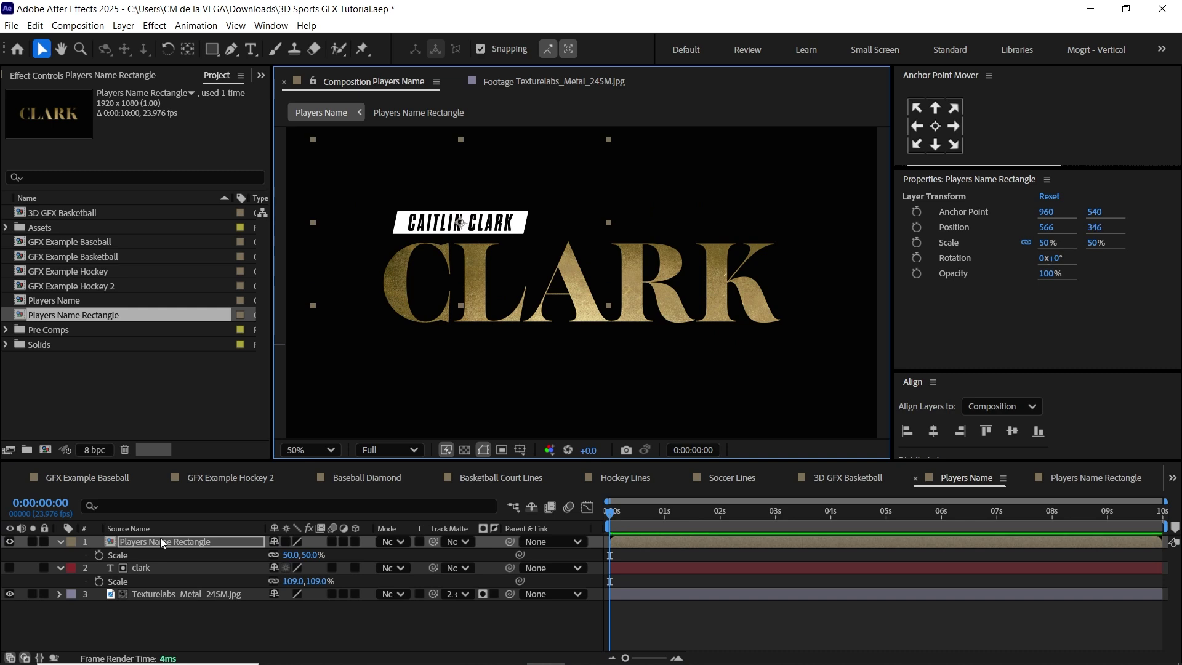
Duplicate the Texturelabs_Metal_245M.jpg layer and move the copy above the clark text layer
{"action": "left_click", "coordinate": [166, 593]}
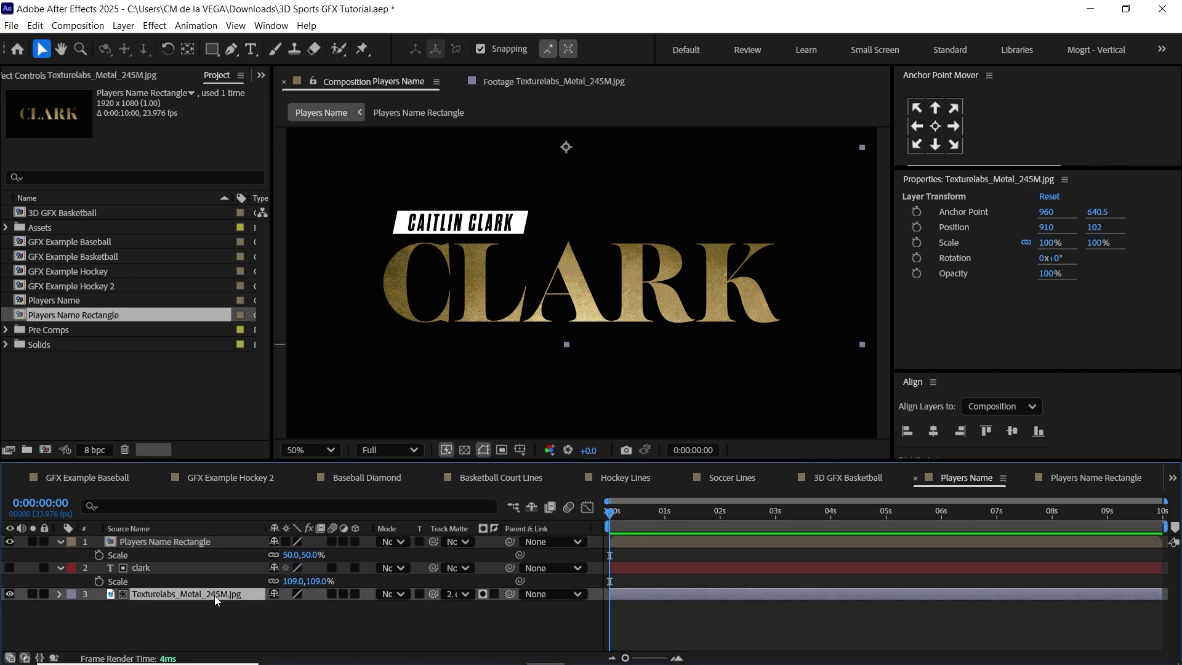
{"action": "key", "text": "ctrl+d"}
{"action": "key", "text": "ctrl+bracketright"}
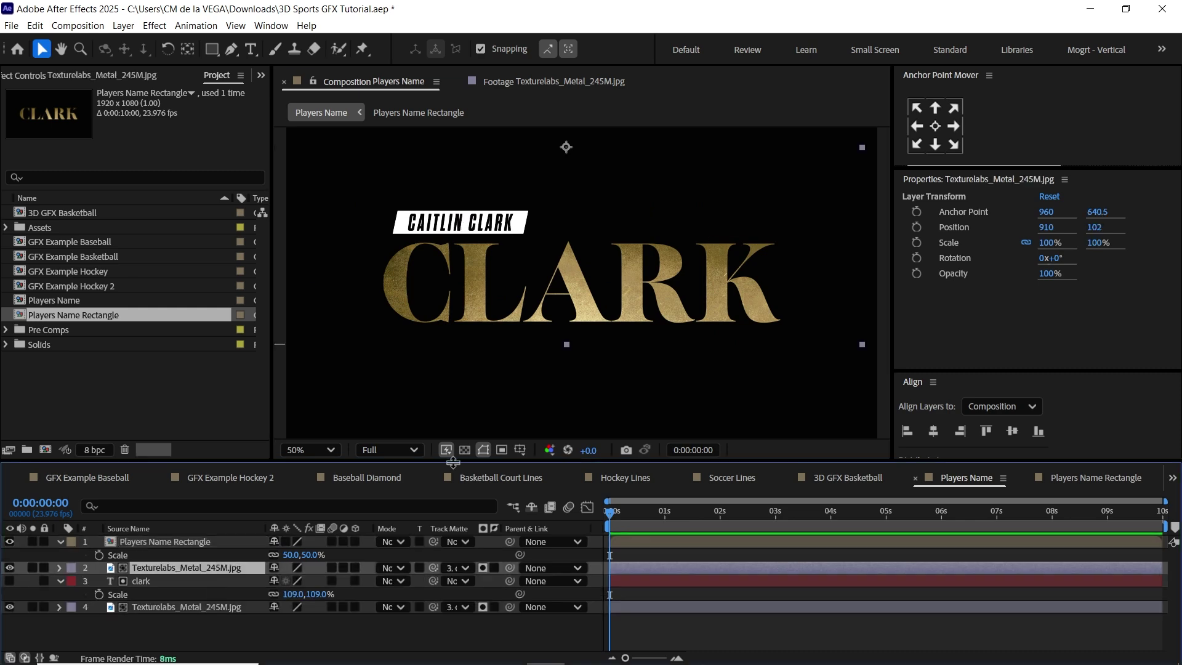
Matte the duplicated metal texture to the Players Name Rectangle layer and reposition the texture to about 618, -78
{"action": "left_click_drag", "start_coordinate": [433, 567], "coordinate": [186, 543]}
{"action": "left_click_drag", "start_coordinate": [555, 234], "coordinate": [476, 154]}
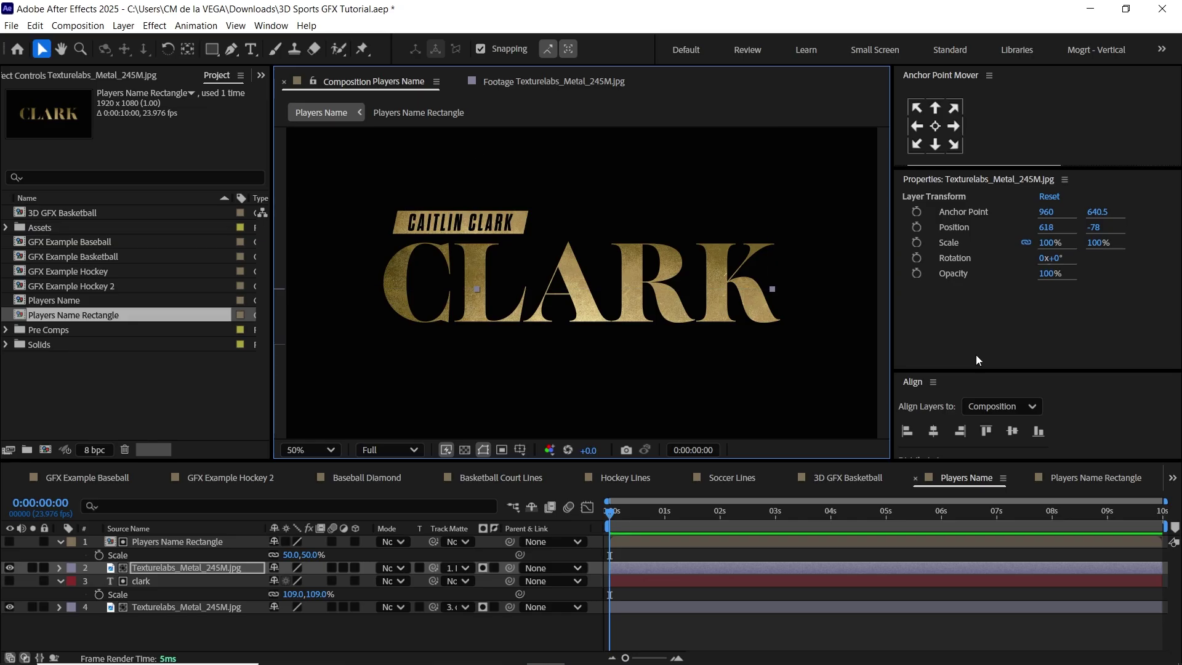
{"action": "left_click", "coordinate": [60, 542]}
{"action": "left_click", "coordinate": [59, 567]}
Add a new text layer reading 22 in the empty area below the K of CLARK
{"action": "key", "text": "h"}
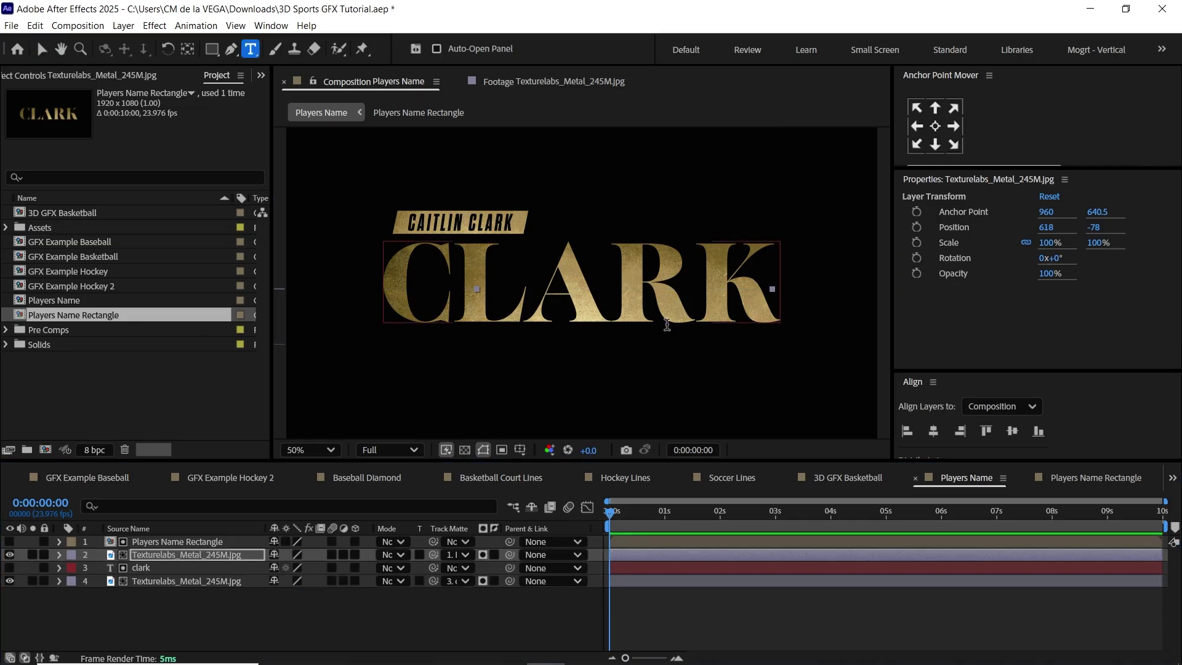
{"action": "left_click_drag", "start_coordinate": [736, 388], "coordinate": [731, 366]}
{"action": "key", "text": "ctrl+t"}
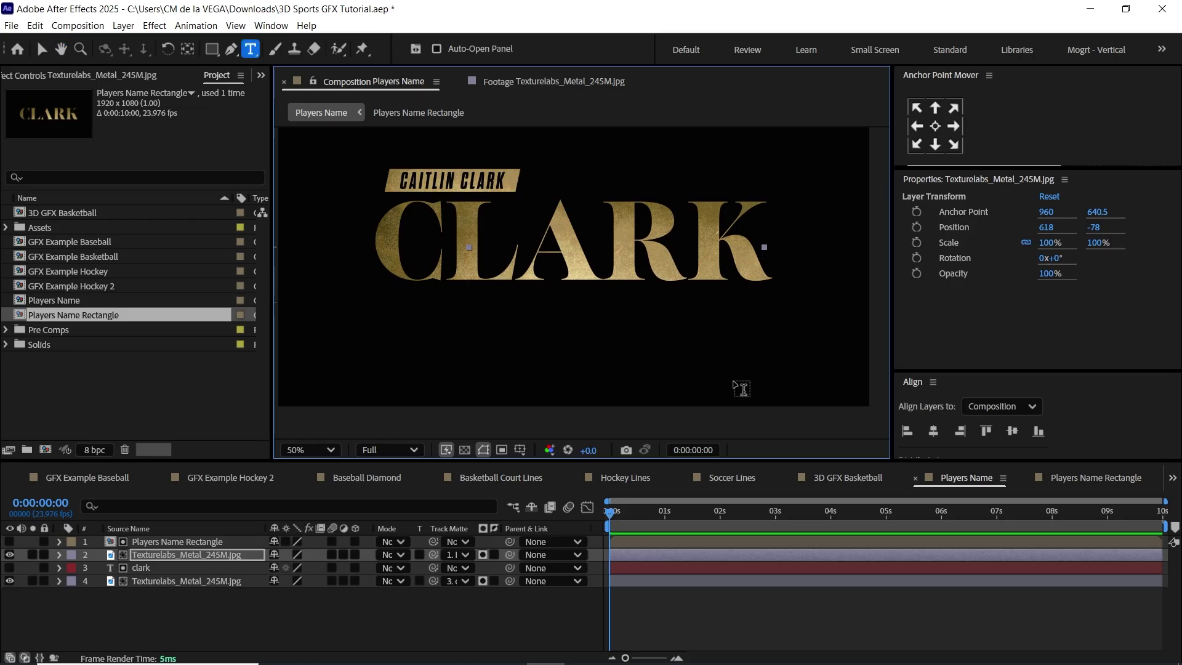
{"action": "left_click", "coordinate": [729, 380]}
{"action": "type", "text": "22"}
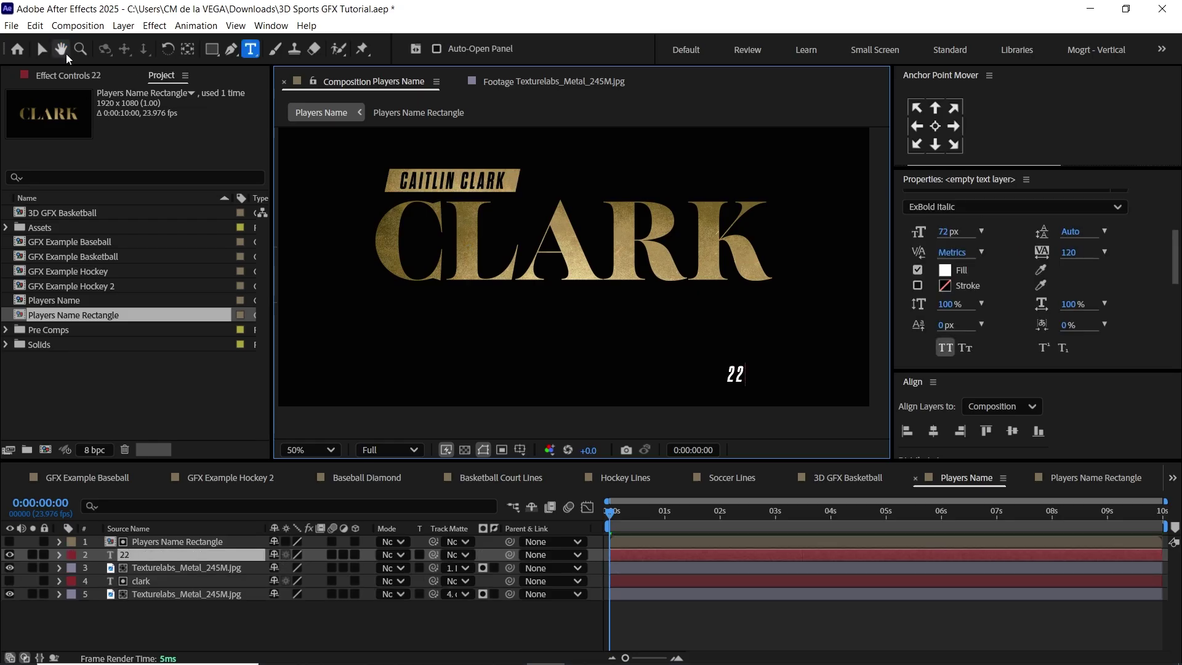
{"action": "left_click", "coordinate": [42, 49]}
Change the font of the 22 text to Lust Regular
{"action": "left_click", "coordinate": [955, 209]}
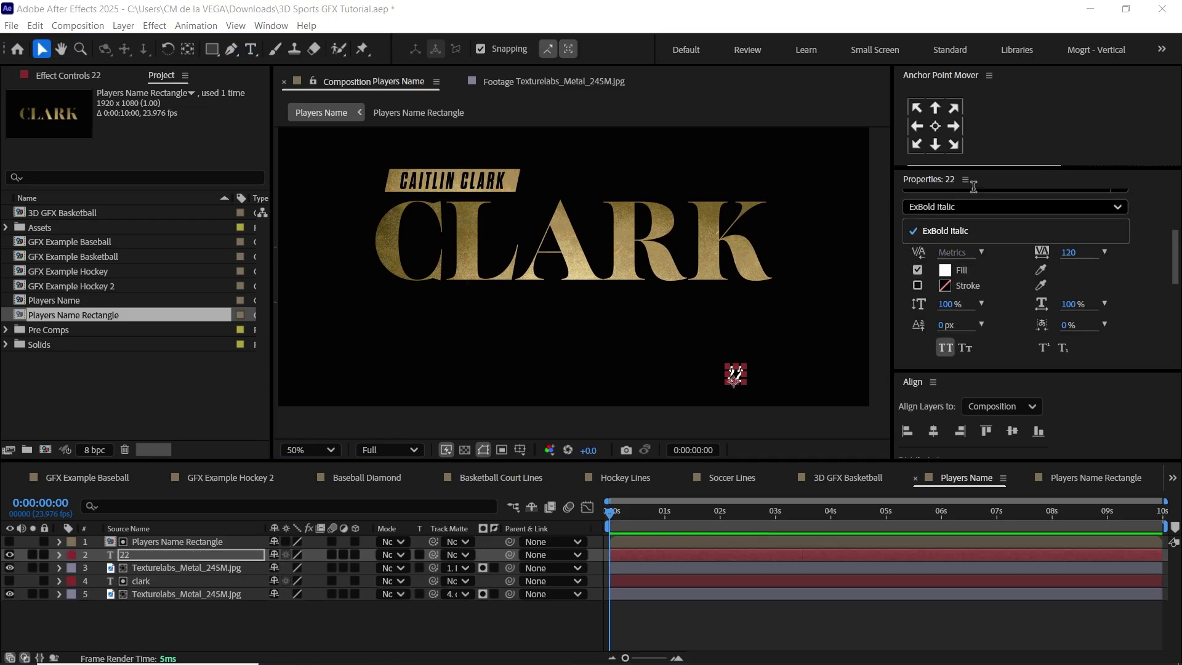
{"action": "scroll", "coordinate": [1177, 271], "scroll_direction": "up", "scroll_amount": 3}
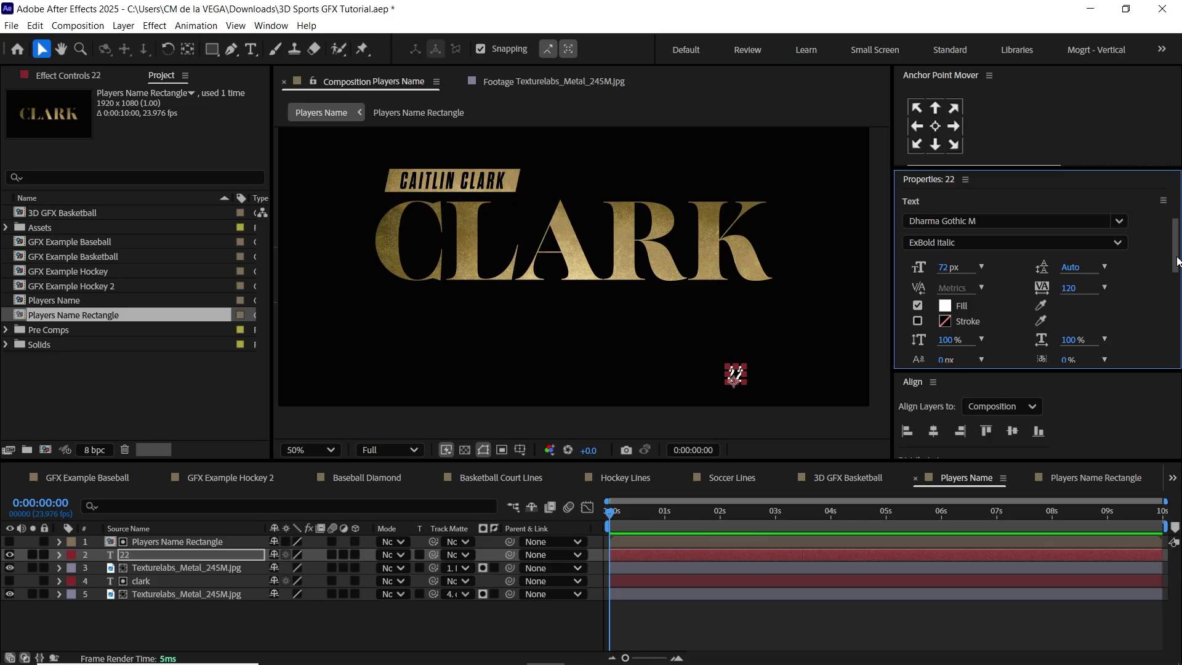
{"action": "left_click", "coordinate": [985, 252]}
{"action": "type", "text": "Lust"}
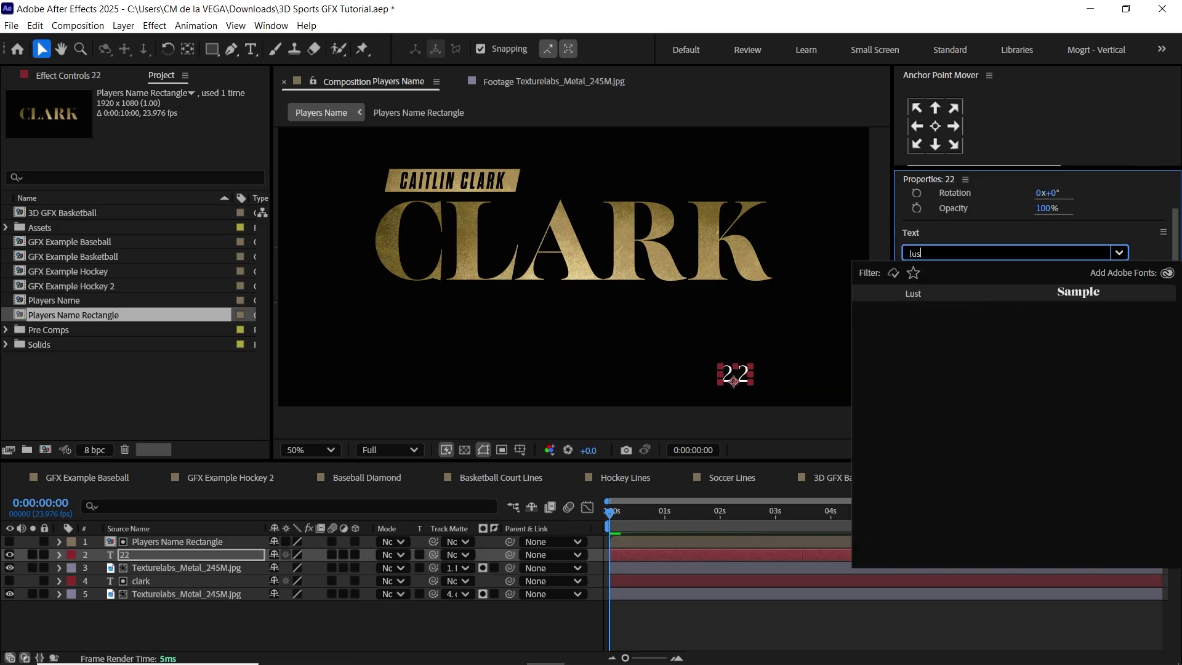
{"action": "left_click", "coordinate": [926, 293]}
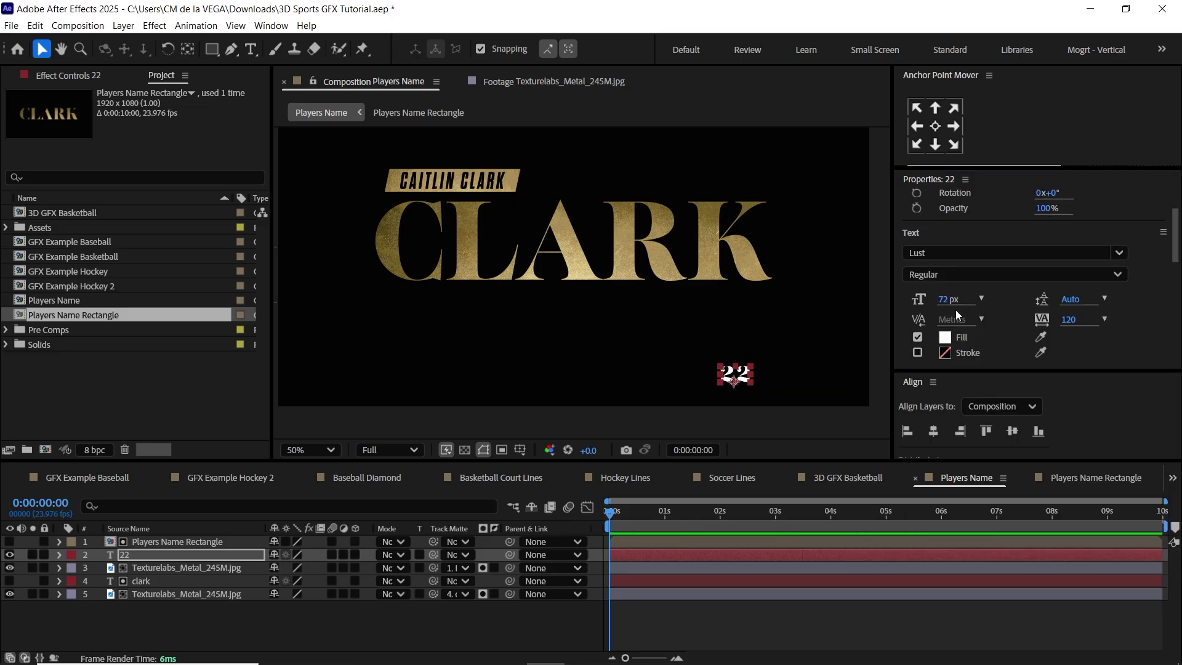
Set the 22 text's tracking to 0 and its font size to 125 px
{"action": "left_click_drag", "start_coordinate": [982, 371], "coordinate": [984, 417]}
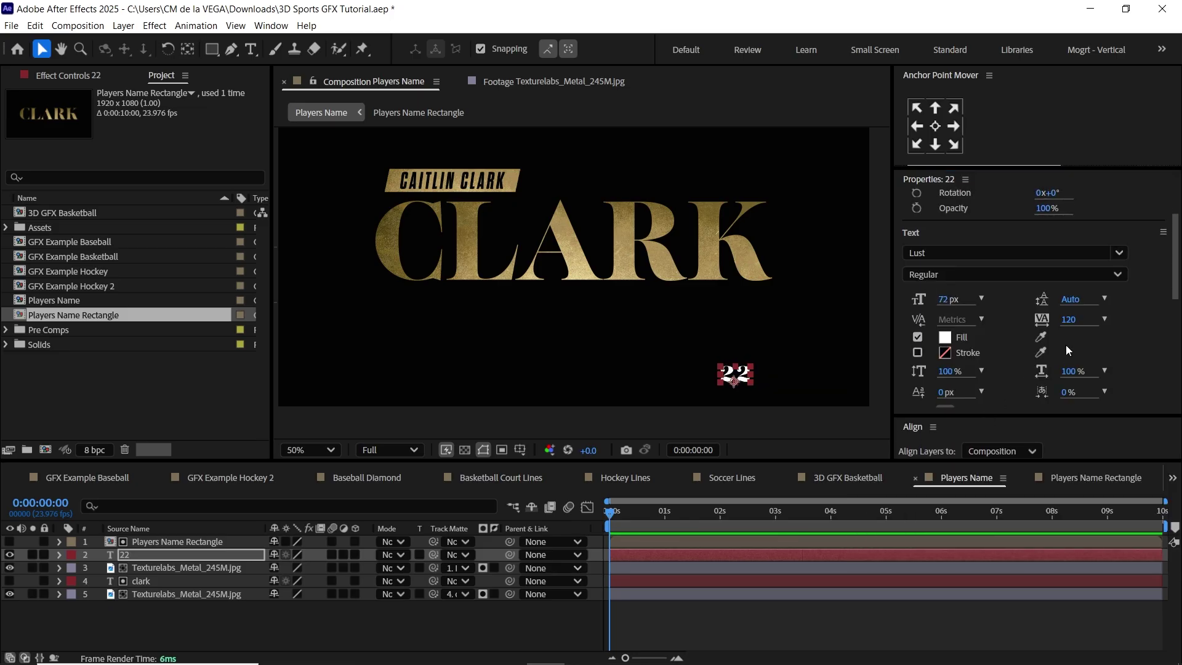
{"action": "left_click", "coordinate": [1105, 319]}
{"action": "left_click", "coordinate": [1139, 428]}
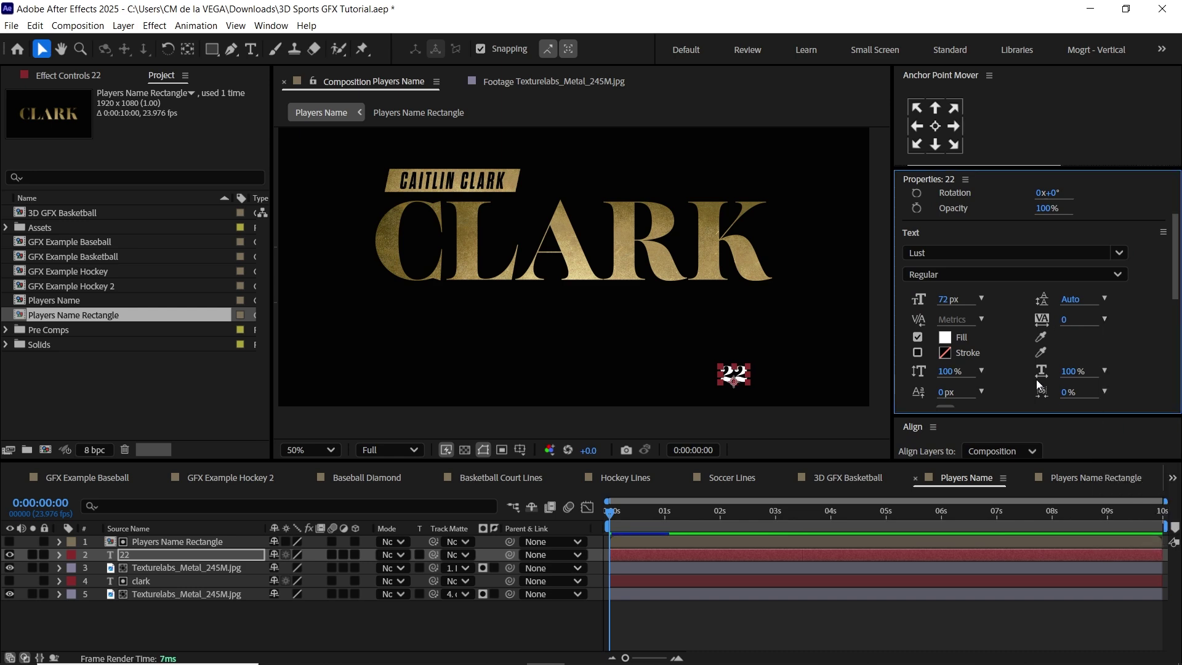
{"action": "left_click_drag", "start_coordinate": [948, 302], "coordinate": [973, 280]}
{"action": "type", "text": "125"}
{"action": "key", "text": "Return"}
Position the 22 text just beneath the K of CLARK and set its vertical scale to 110%
{"action": "left_click", "coordinate": [748, 377]}
{"action": "left_click_drag", "start_coordinate": [747, 377], "coordinate": [754, 315]}
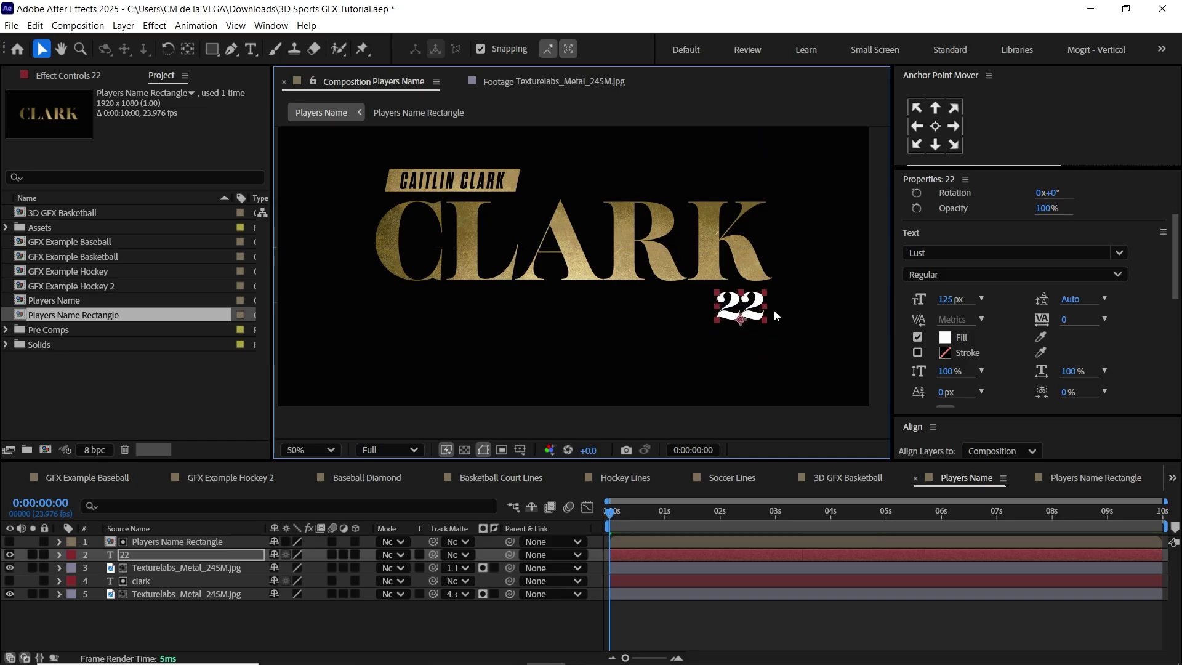
{"action": "left_click_drag", "start_coordinate": [951, 377], "coordinate": [970, 346]}
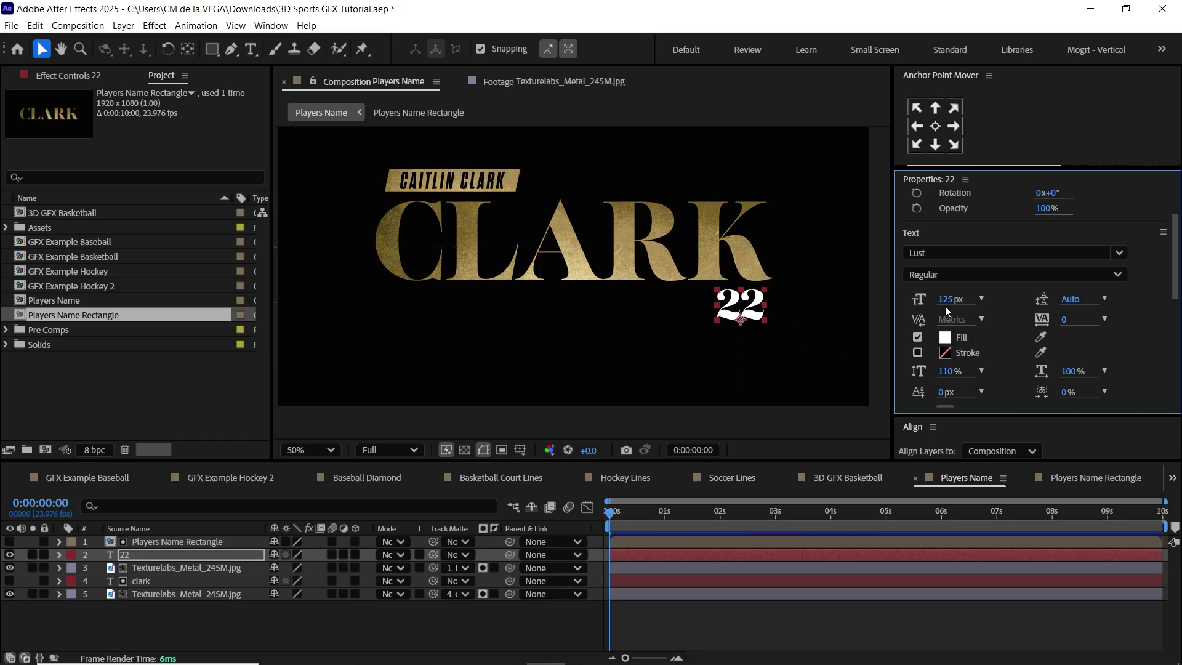
{"action": "left_click_drag", "start_coordinate": [757, 317], "coordinate": [762, 317]}
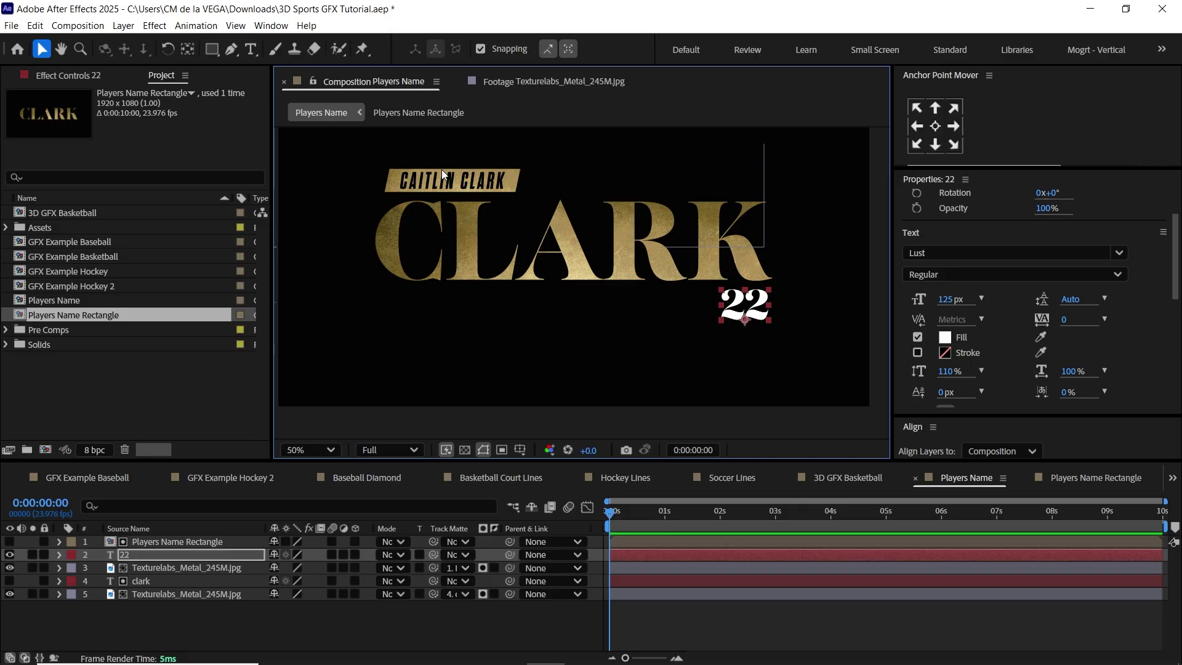
Open Position Pre-comp 1 from the Position folder and examine its circle shape layer and the G text layer's settings
{"action": "left_click", "coordinate": [25, 331]}
{"action": "left_click", "coordinate": [6, 331]}
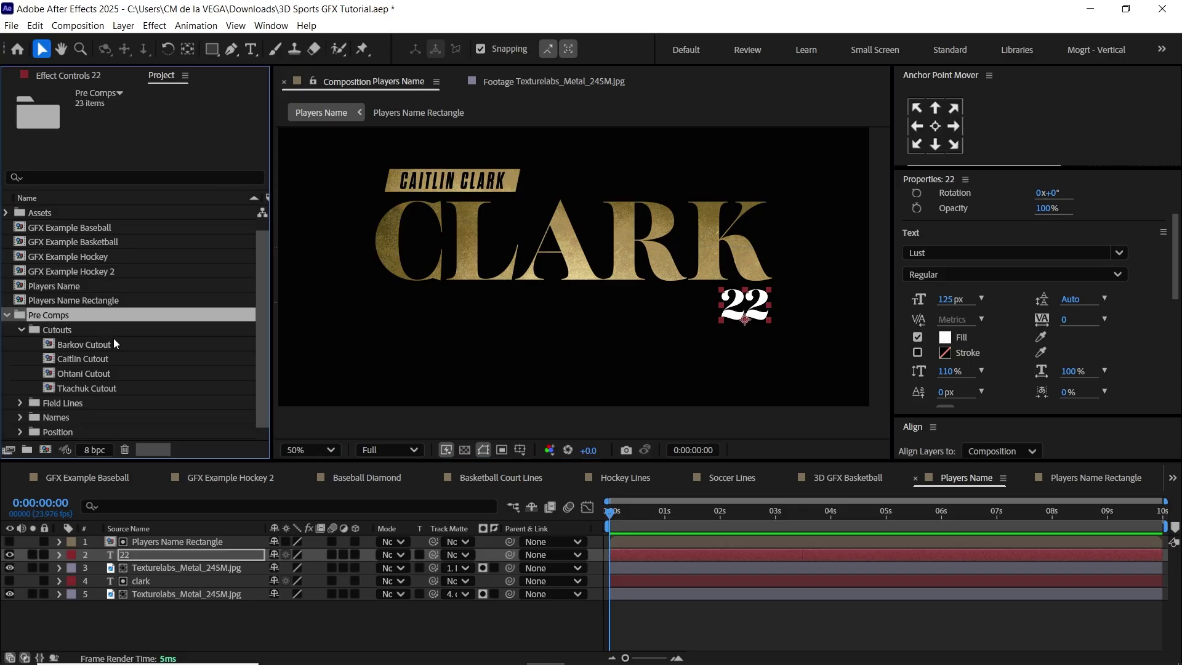
{"action": "left_click", "coordinate": [22, 330]}
{"action": "left_click", "coordinate": [20, 373]}
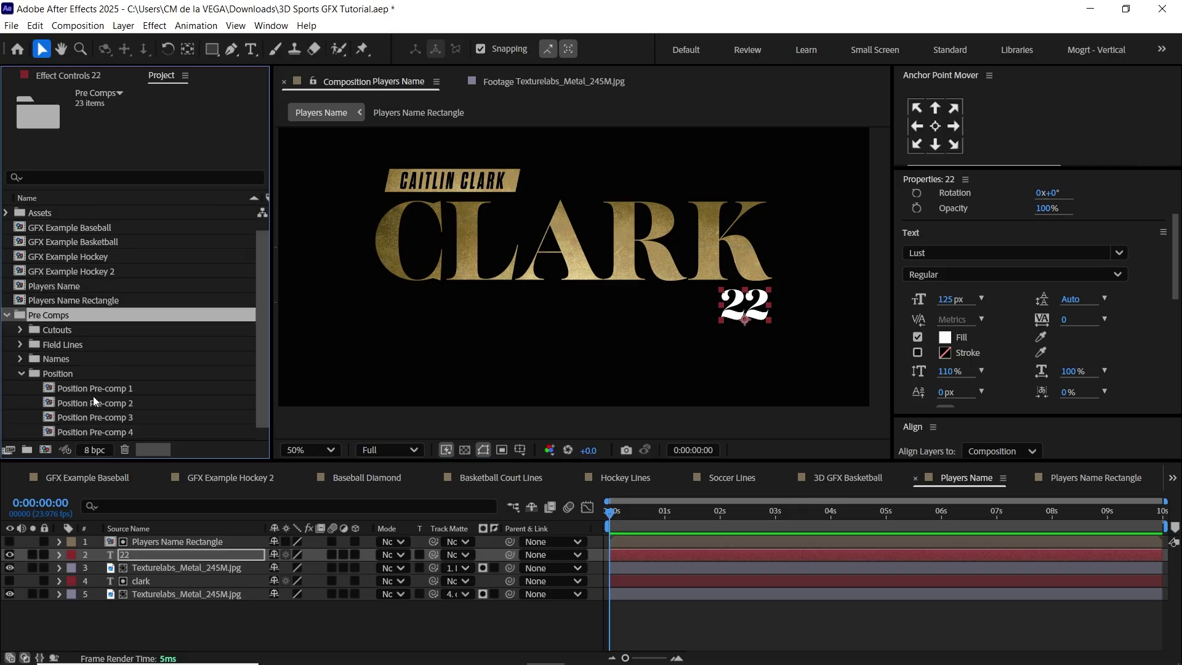
{"action": "double_click", "coordinate": [127, 389]}
{"action": "left_click", "coordinate": [163, 554]}
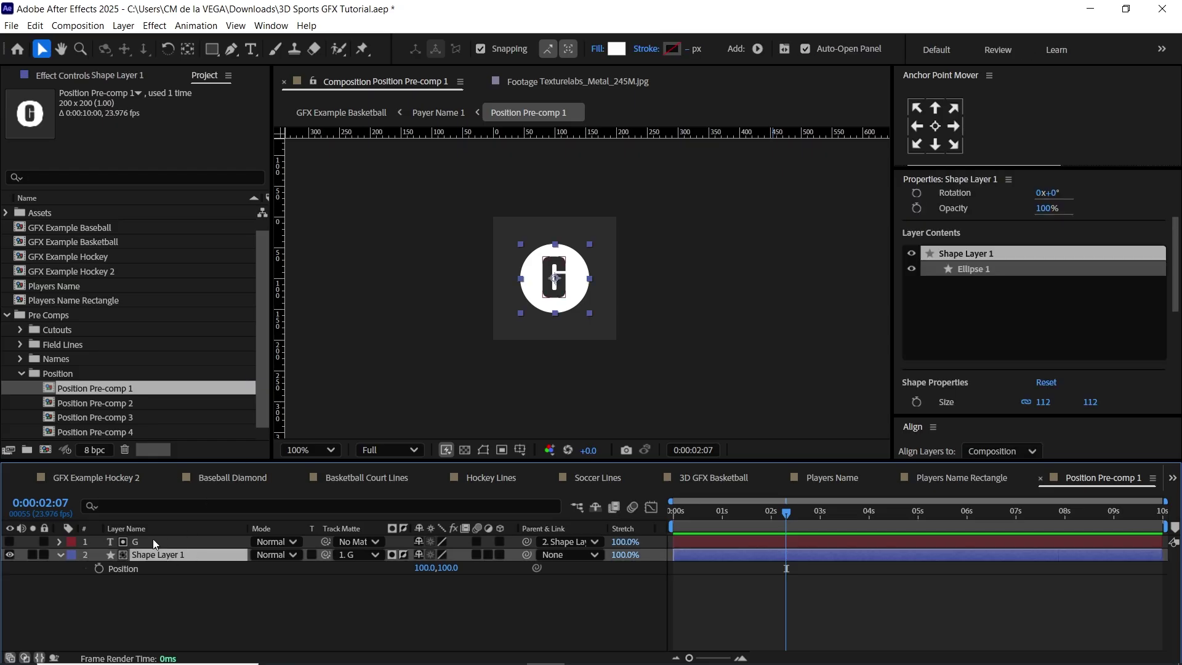
{"action": "left_click", "coordinate": [159, 541]}
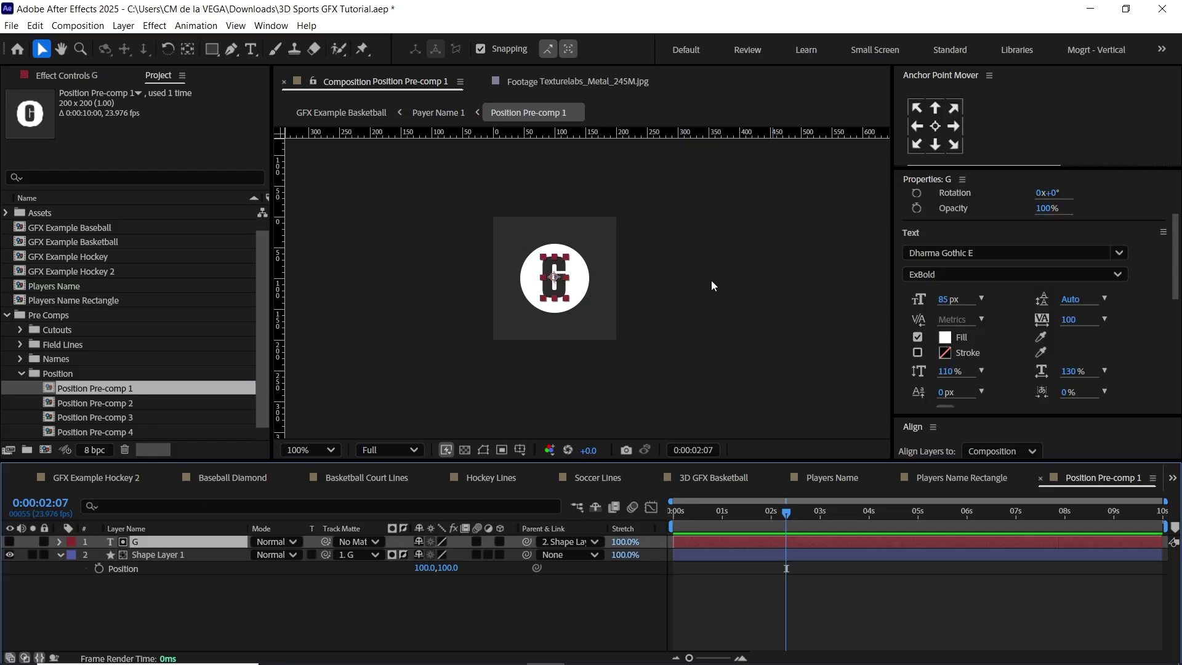
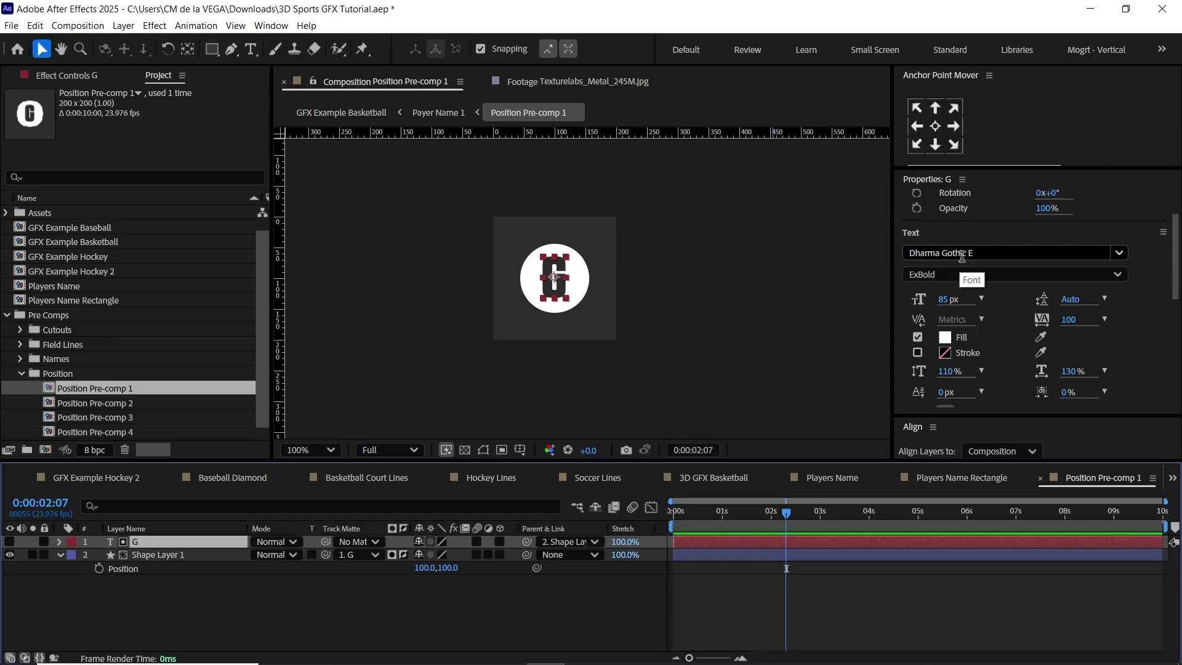
Add Position Pre-comp 1 as the uppermost layer of the Players Name composition and place it beside the 22, at about 1348, 750
{"action": "left_click", "coordinate": [1041, 478]}
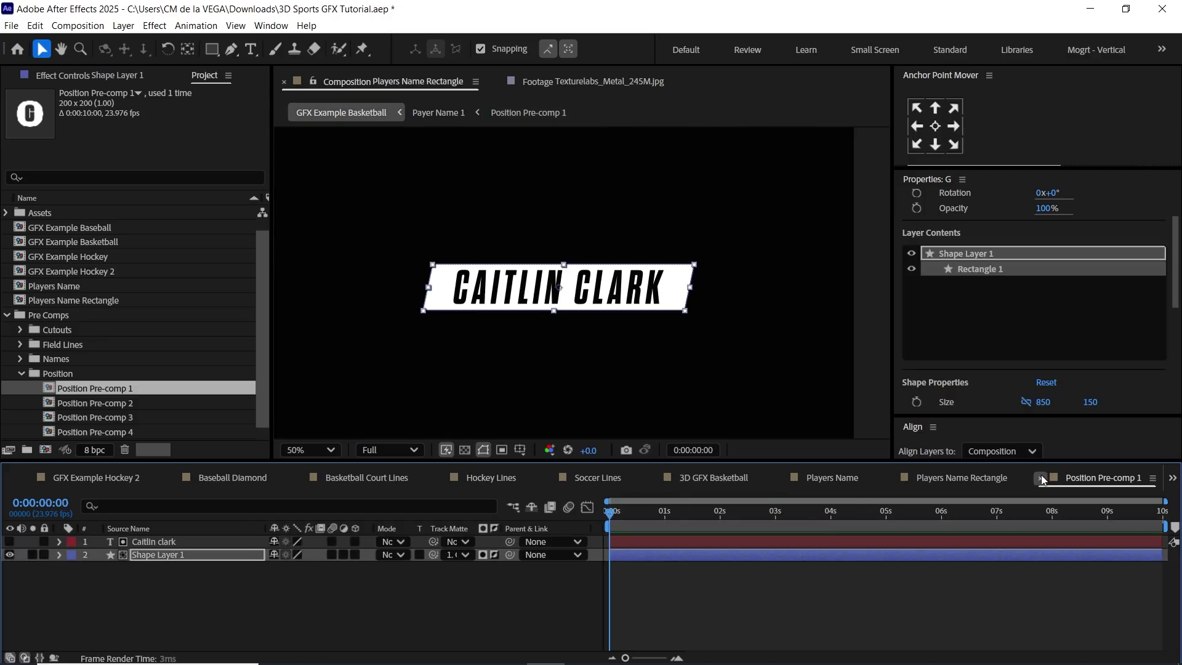
{"action": "left_click", "coordinate": [966, 481]}
{"action": "left_click_drag", "start_coordinate": [127, 390], "coordinate": [186, 538]}
{"action": "left_click_drag", "start_coordinate": [578, 247], "coordinate": [708, 307]}
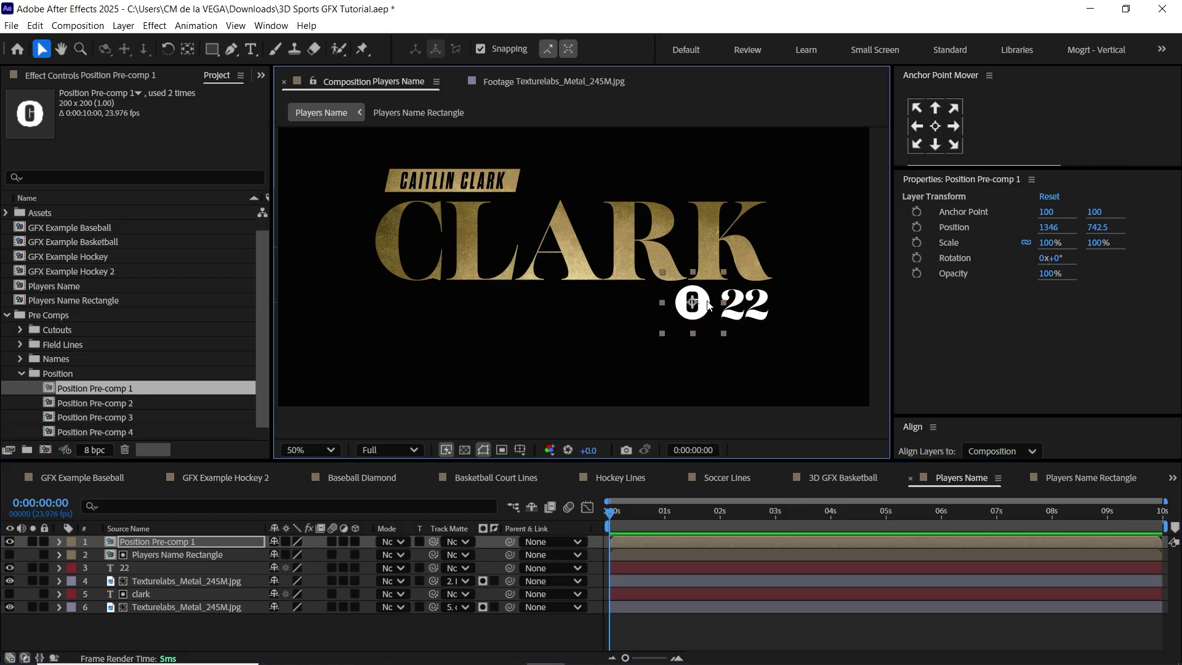
{"action": "left_click_drag", "start_coordinate": [707, 307], "coordinate": [699, 312]}
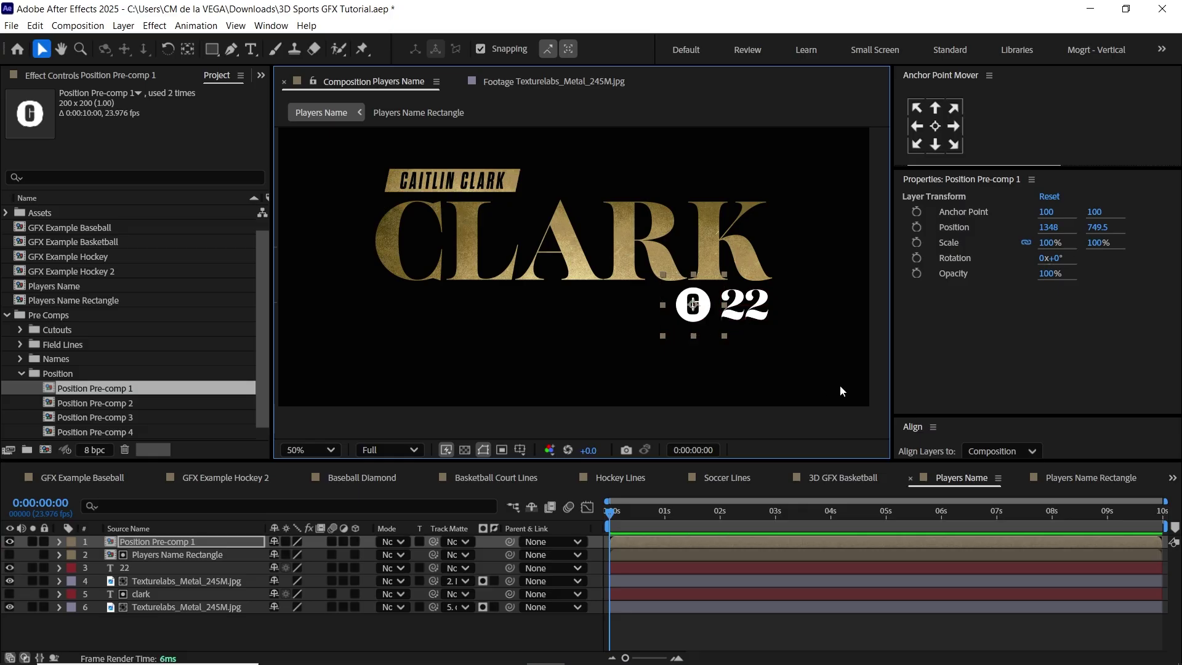
Add the Players Name composition to 3D GFX Basketball directly beneath the Caitlin Cutout layer and make it a 3D layer
{"action": "left_click", "coordinate": [856, 479]}
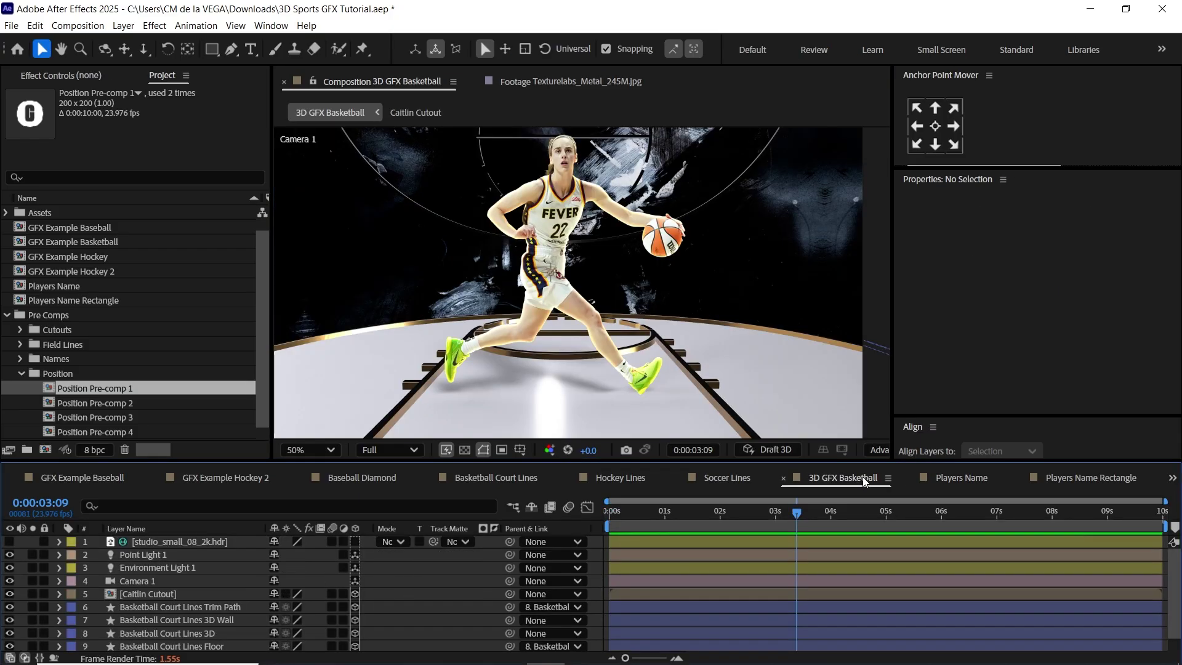
{"action": "left_click", "coordinate": [7, 315]}
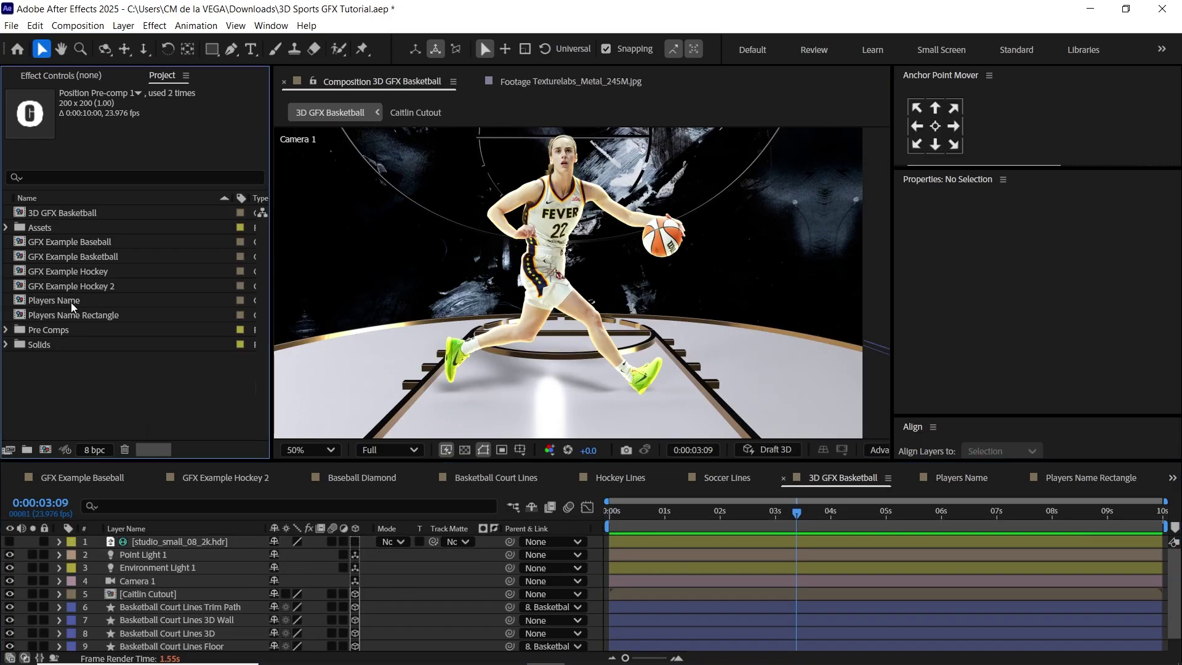
{"action": "left_click", "coordinate": [71, 302]}
{"action": "left_click_drag", "start_coordinate": [71, 302], "coordinate": [220, 603]}
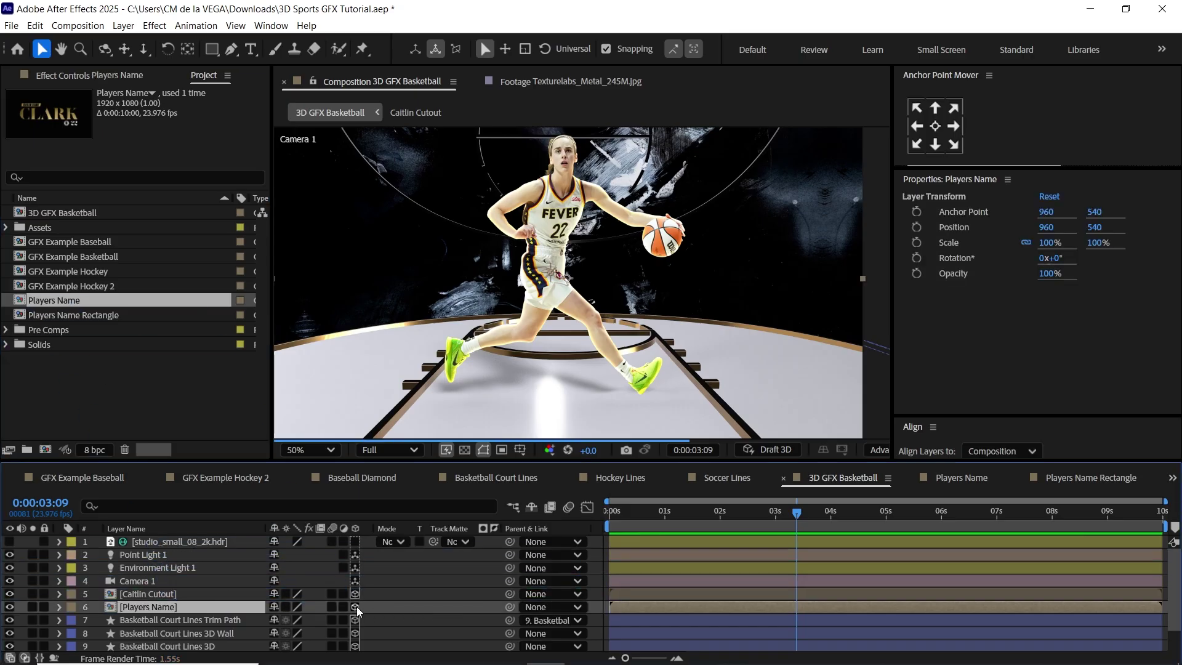
{"action": "left_click", "coordinate": [356, 607]}
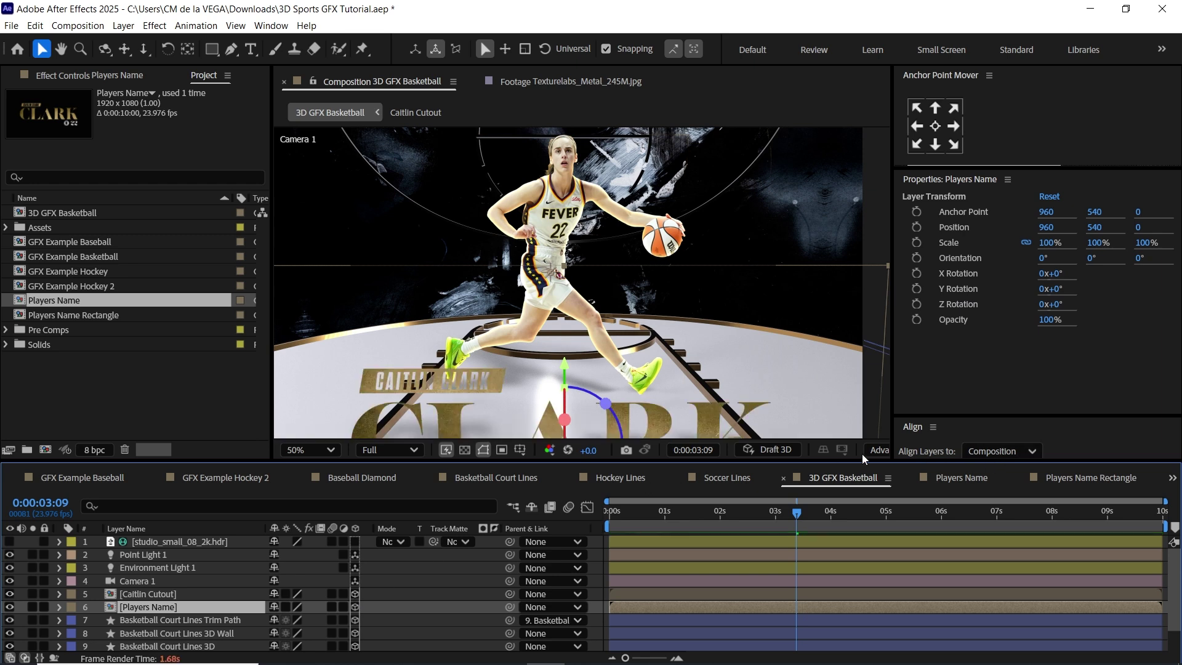
In the Top view, move the Players Name layer back along the Z axis to about 846
{"action": "left_click_drag", "start_coordinate": [893, 423], "coordinate": [1027, 425]}
{"action": "left_click", "coordinate": [988, 450]}
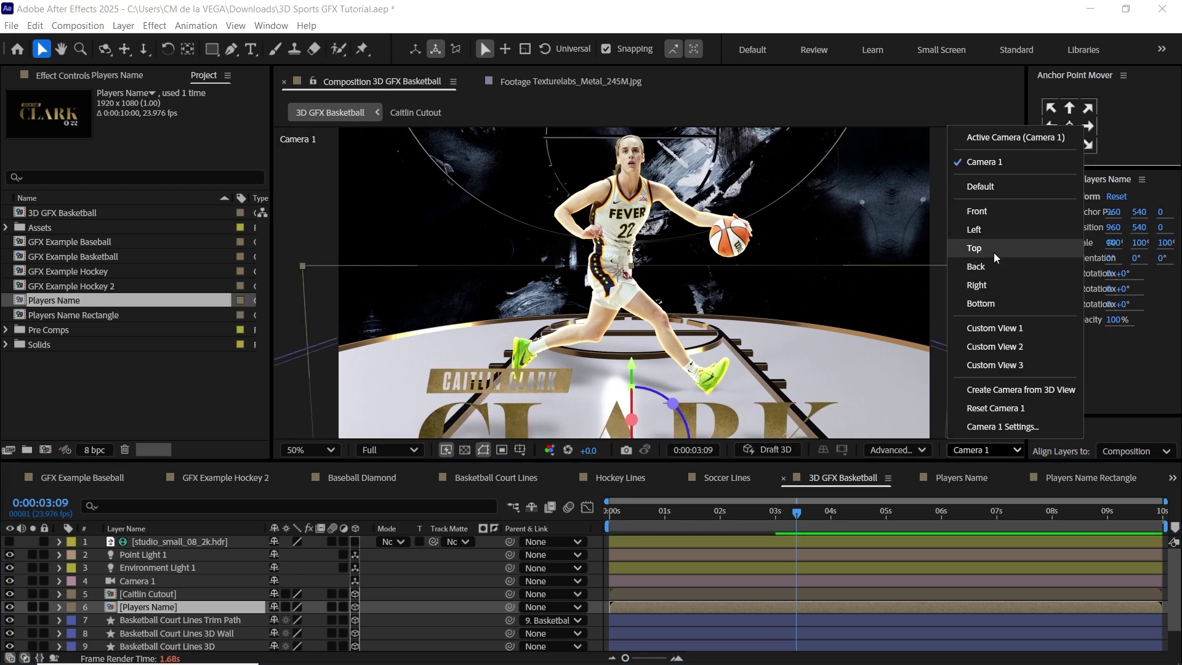
{"action": "left_click", "coordinate": [996, 258]}
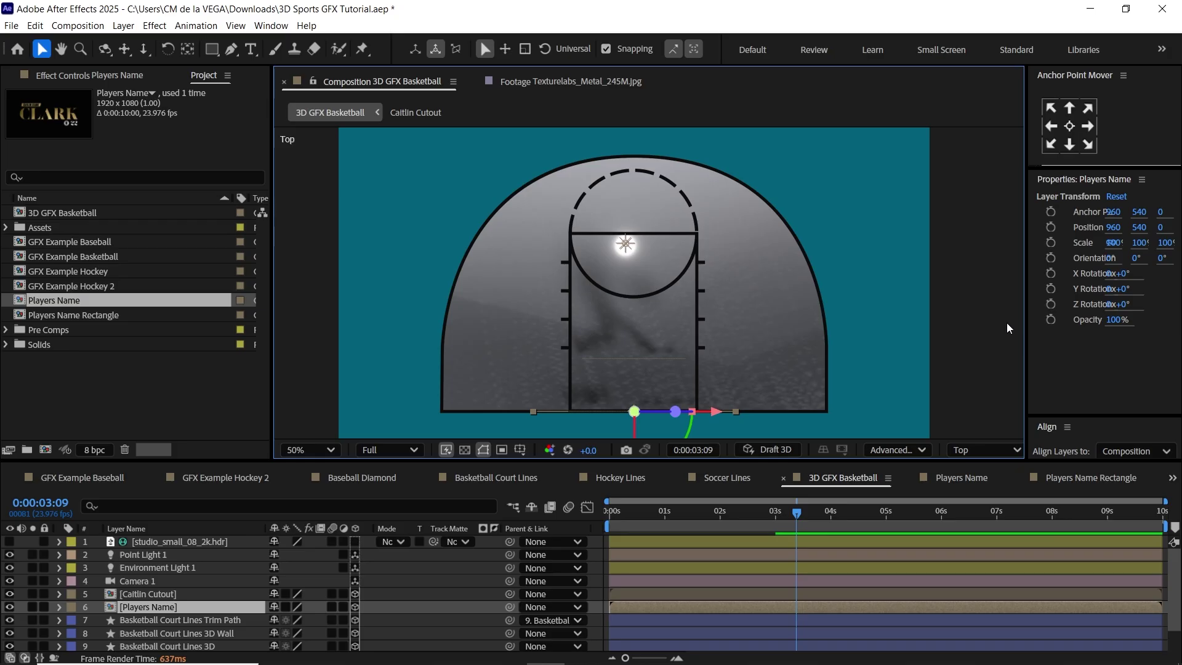
{"action": "left_click_drag", "start_coordinate": [670, 418], "coordinate": [645, 371]}
{"action": "left_click_drag", "start_coordinate": [637, 414], "coordinate": [603, 326]}
{"action": "key", "text": "v"}
In the Front view, raise the Players Name layer above the court floor to a Y position of about -106
{"action": "left_click", "coordinate": [986, 450]}
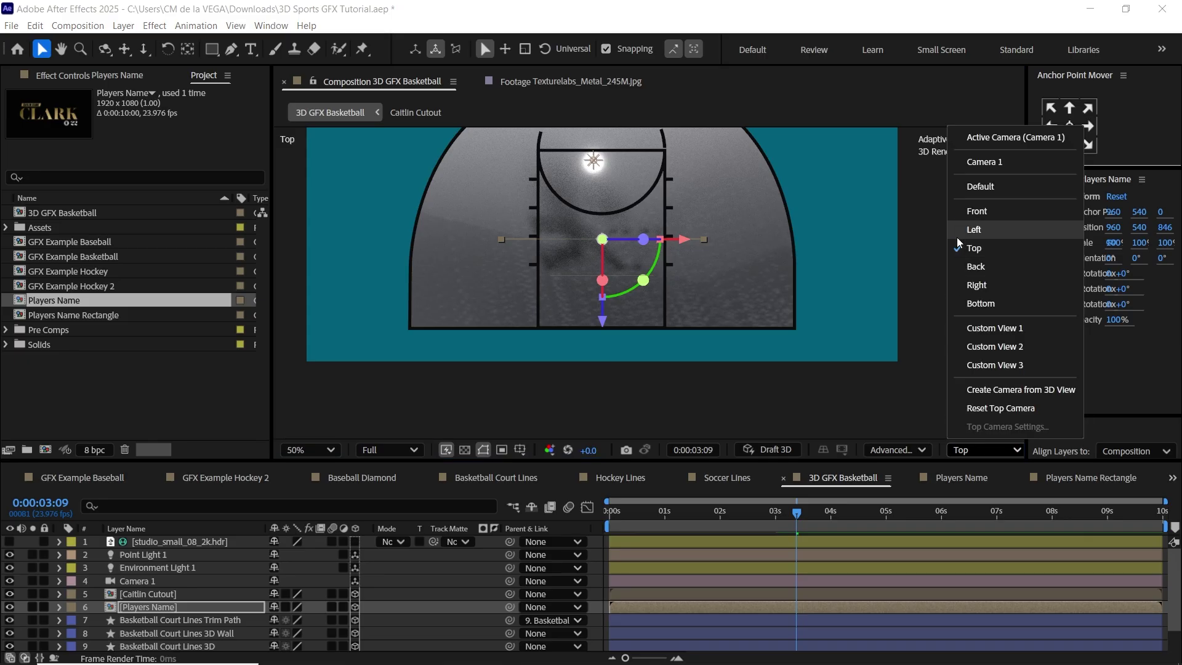
{"action": "left_click", "coordinate": [977, 211]}
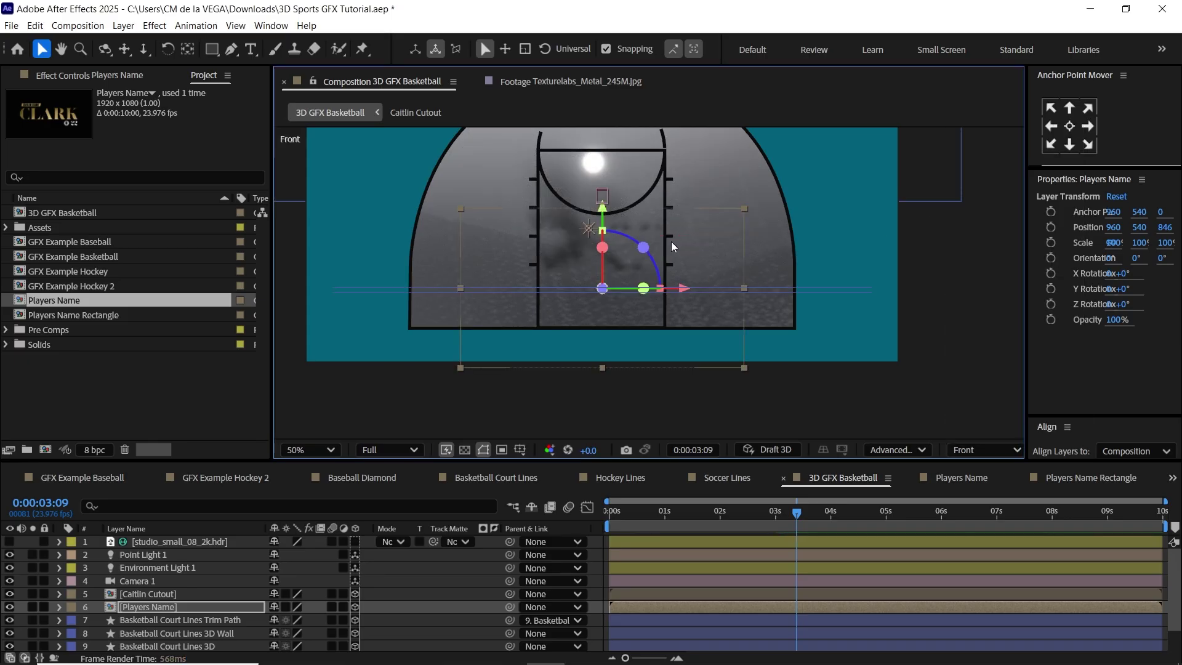
{"action": "left_click_drag", "start_coordinate": [602, 292], "coordinate": [606, 198]}
Return to the Camera 1 view and set the Players Name layer's scale to 150%
{"action": "left_click", "coordinate": [978, 449]}
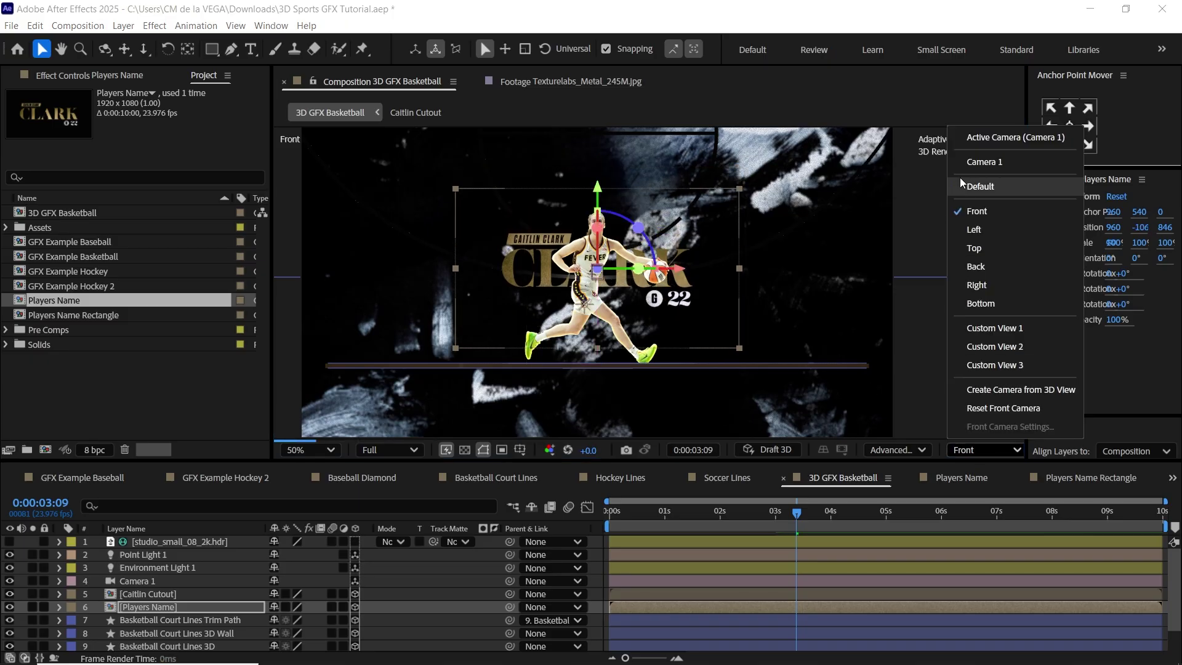
{"action": "left_click", "coordinate": [982, 160]}
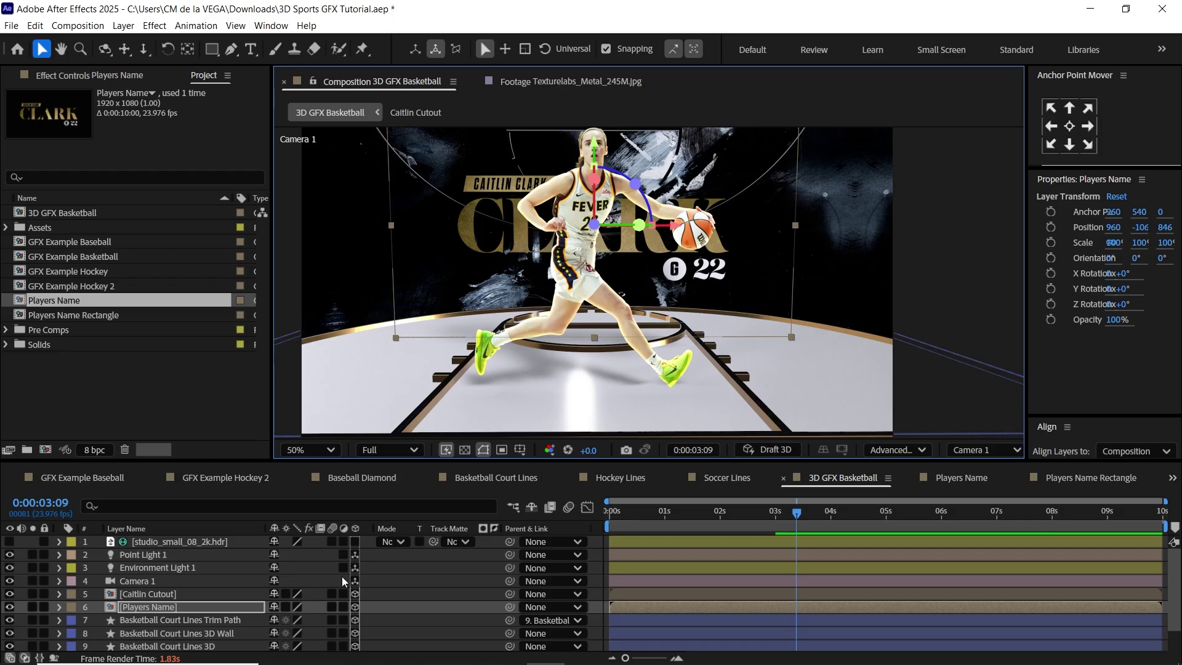
{"action": "key", "text": "s"}
{"action": "left_click", "coordinate": [298, 620]}
{"action": "type", "text": "150"}
{"action": "key", "text": "Return"}
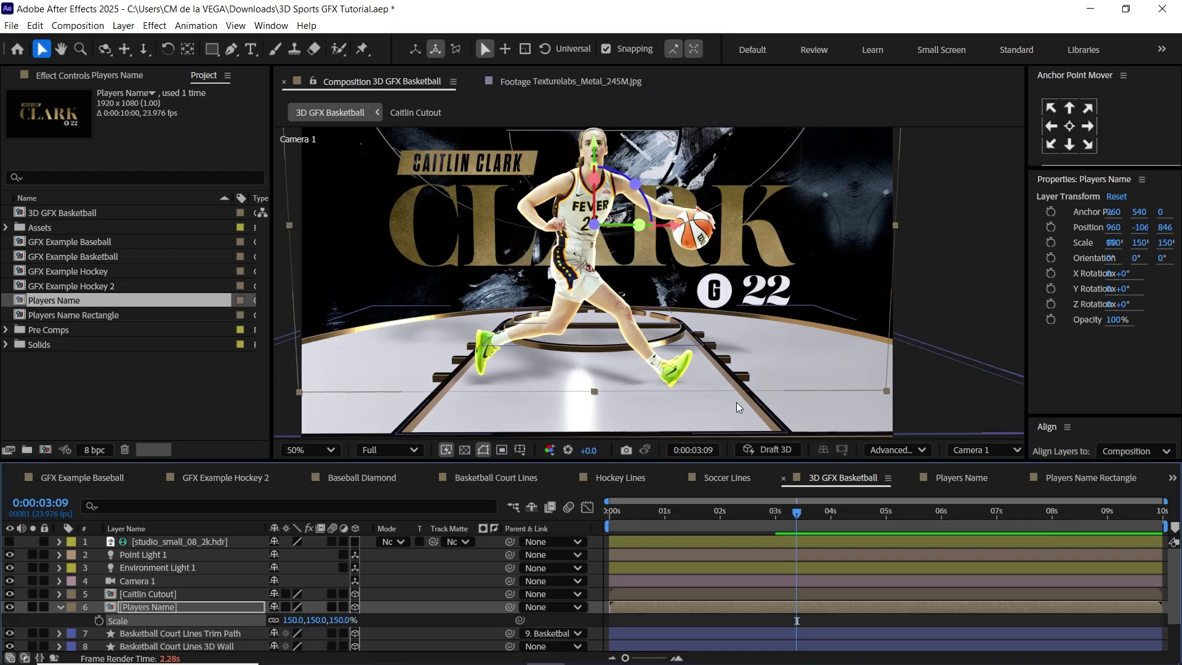
Set Casts Shadows to Off in the Players Name layer's material options
{"action": "left_click_drag", "start_coordinate": [741, 350], "coordinate": [744, 370]}
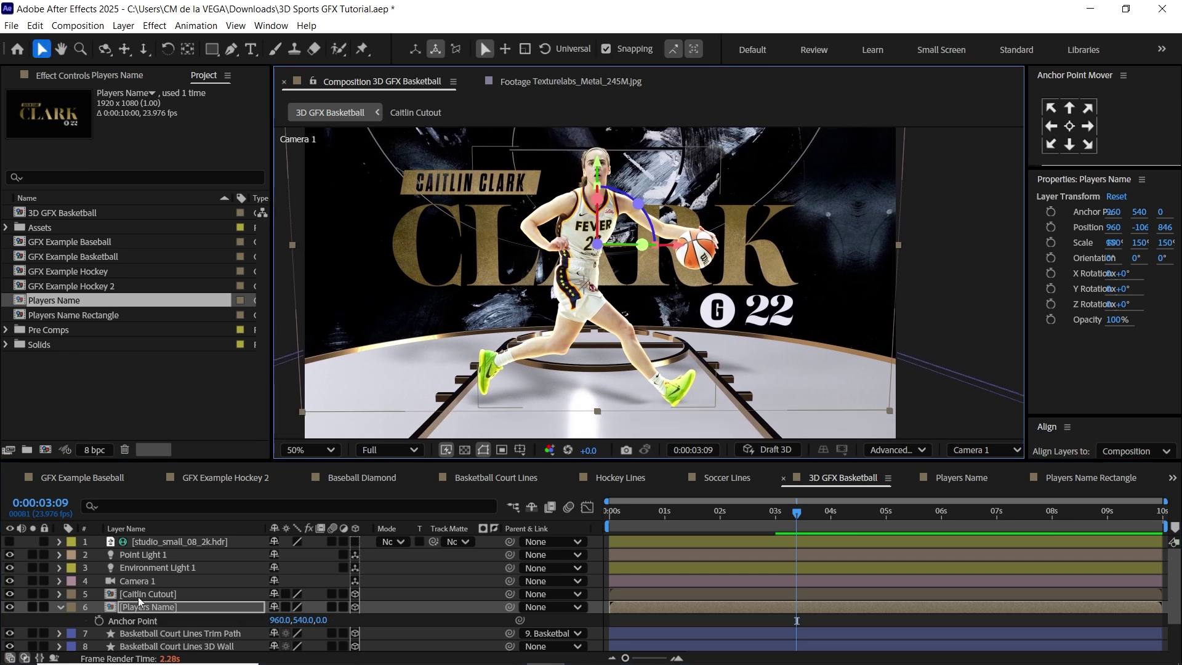
{"action": "left_click", "coordinate": [60, 607]}
{"action": "left_click", "coordinate": [60, 608]}
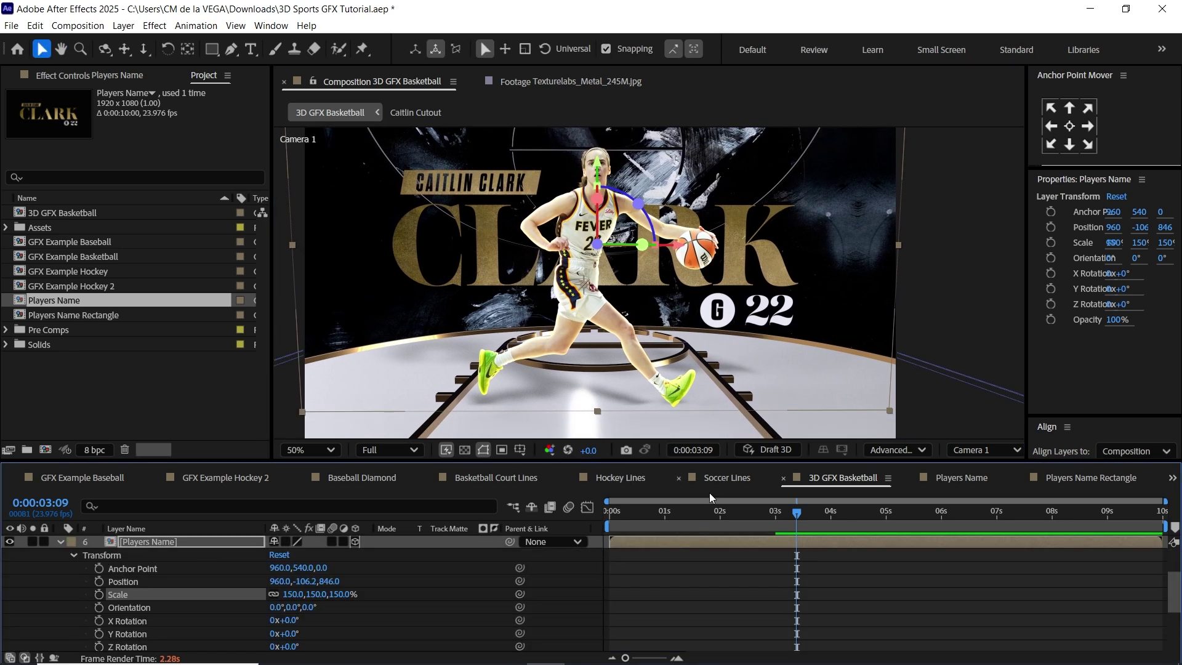
{"action": "left_click_drag", "start_coordinate": [733, 462], "coordinate": [733, 434]}
{"action": "key", "text": "a"}
{"action": "key", "text": "a"}
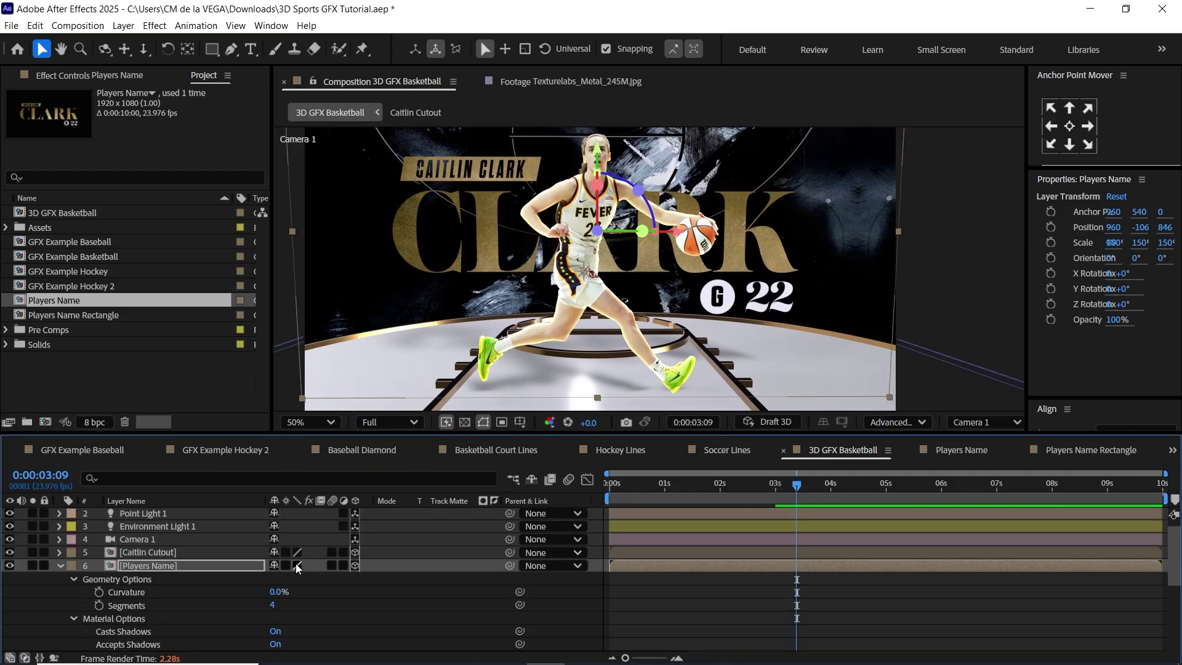
{"action": "left_click", "coordinate": [73, 580]}
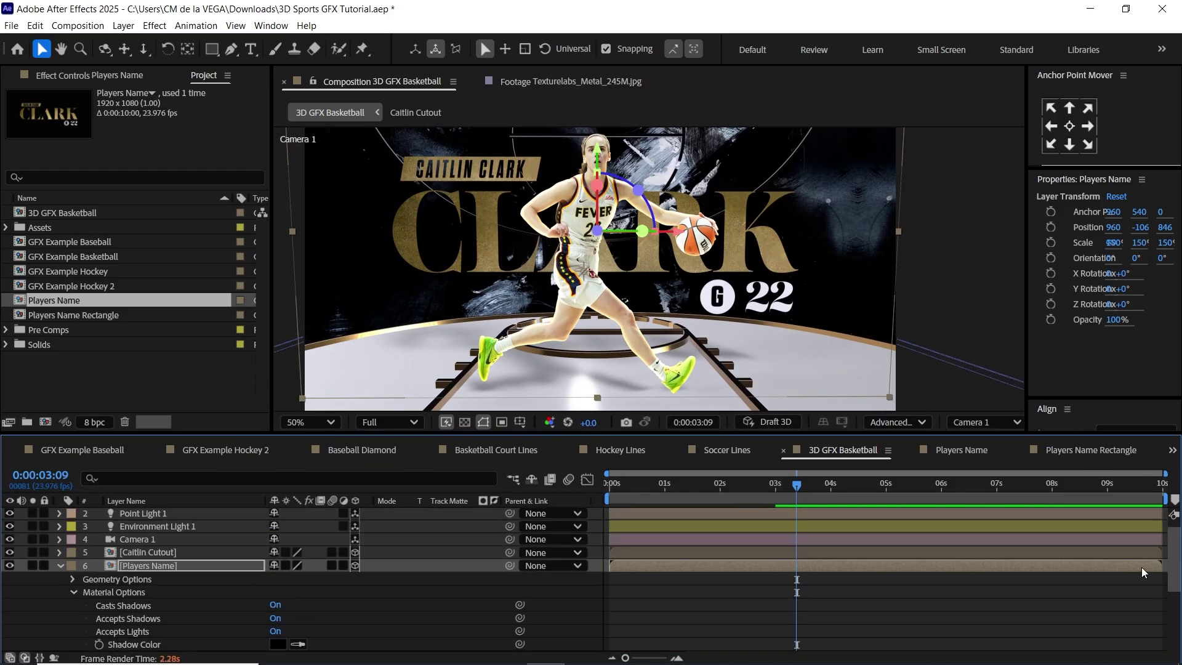
{"action": "scroll", "coordinate": [1173, 580], "scroll_direction": "down", "scroll_amount": 1}
{"action": "scroll", "coordinate": [1172, 580], "scroll_direction": "down", "scroll_amount": 2}
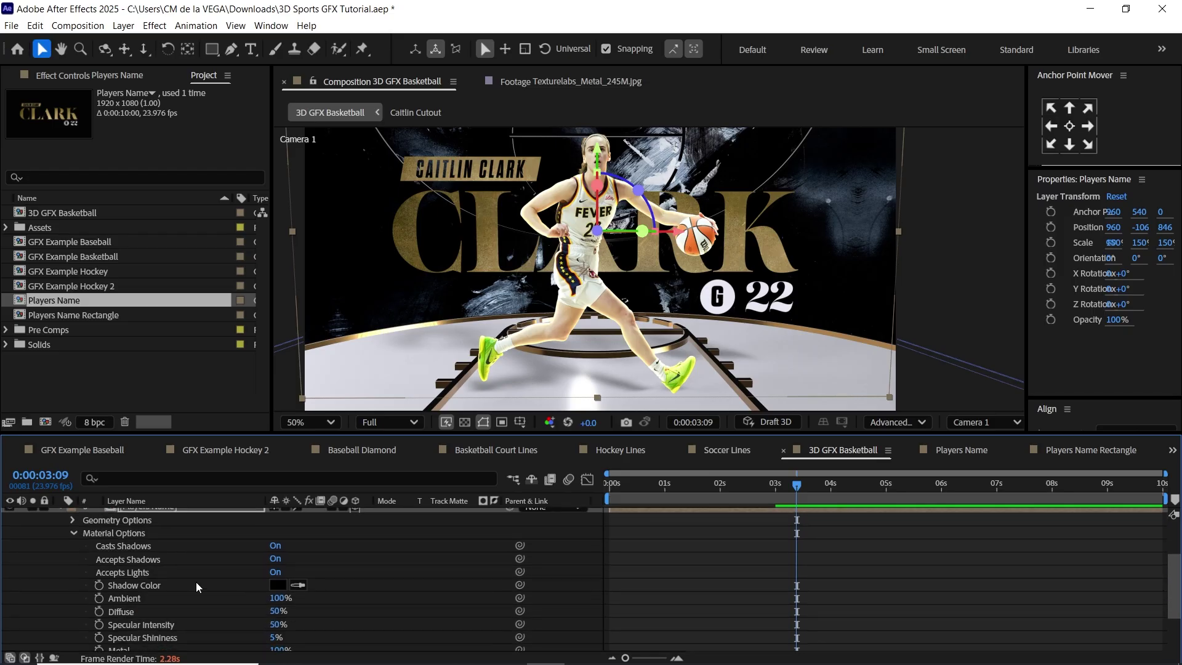
{"action": "left_click", "coordinate": [147, 562]}
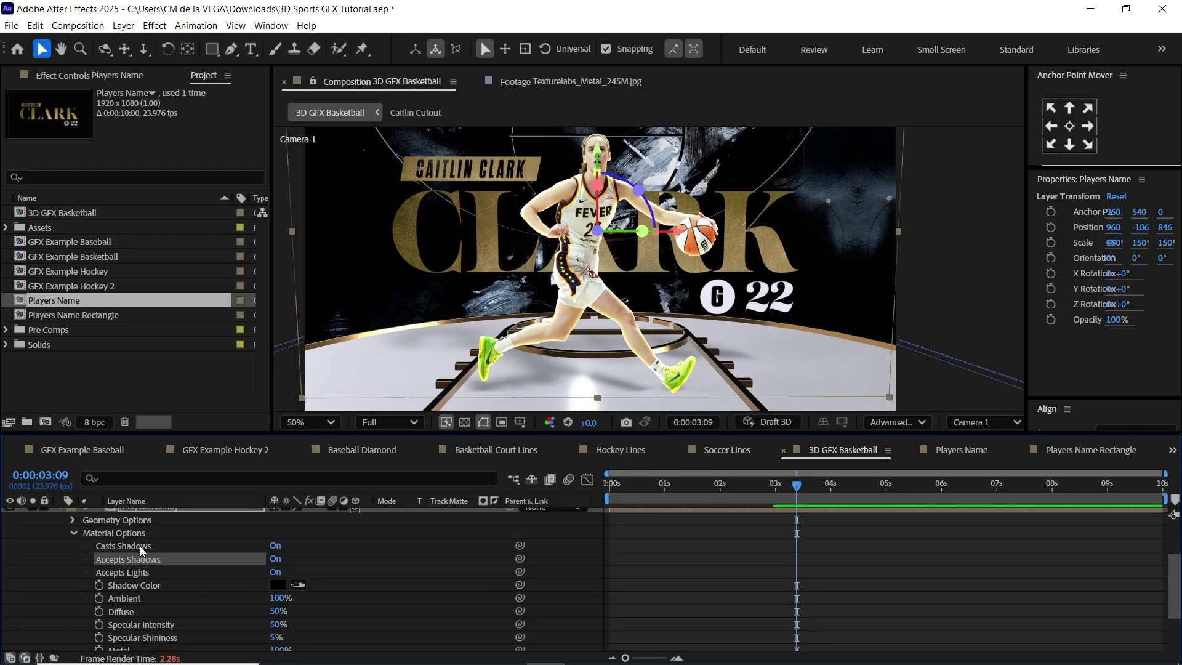
{"action": "left_click", "coordinate": [141, 547]}
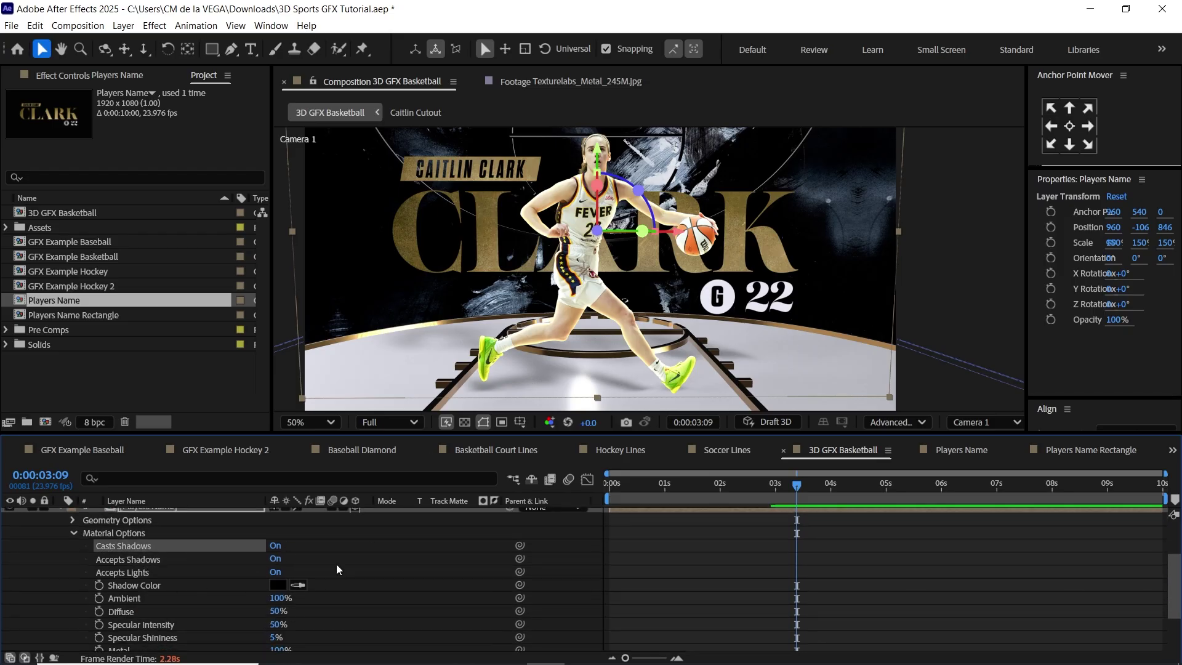
{"action": "left_click", "coordinate": [275, 546]}
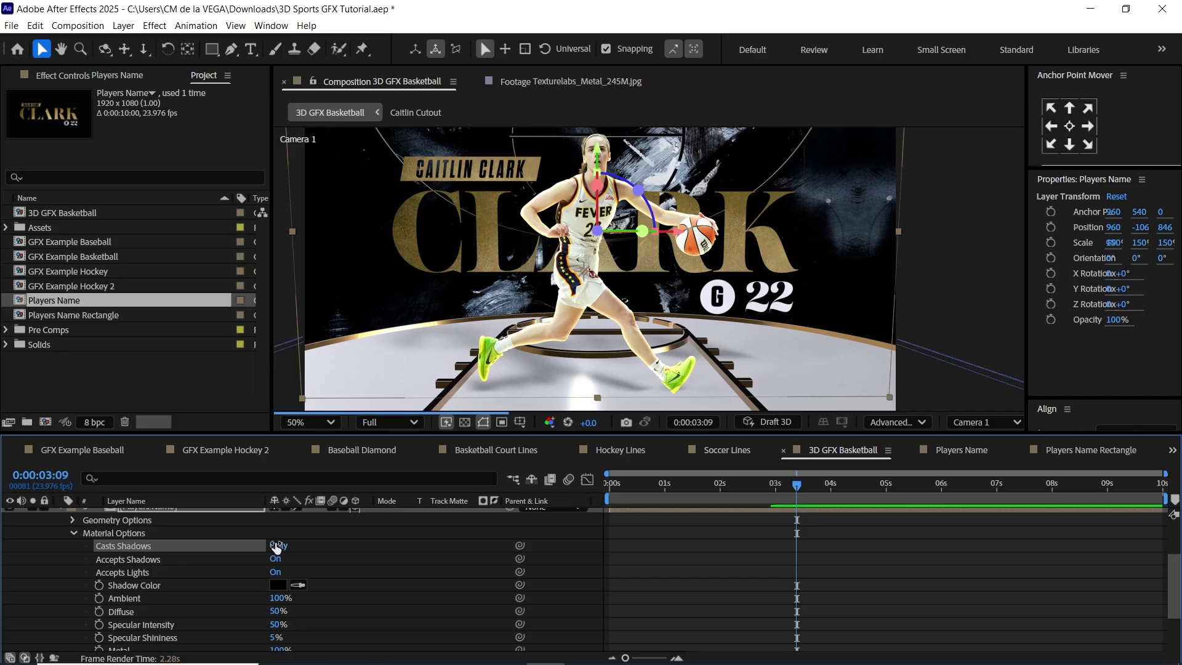
{"action": "left_click", "coordinate": [278, 547]}
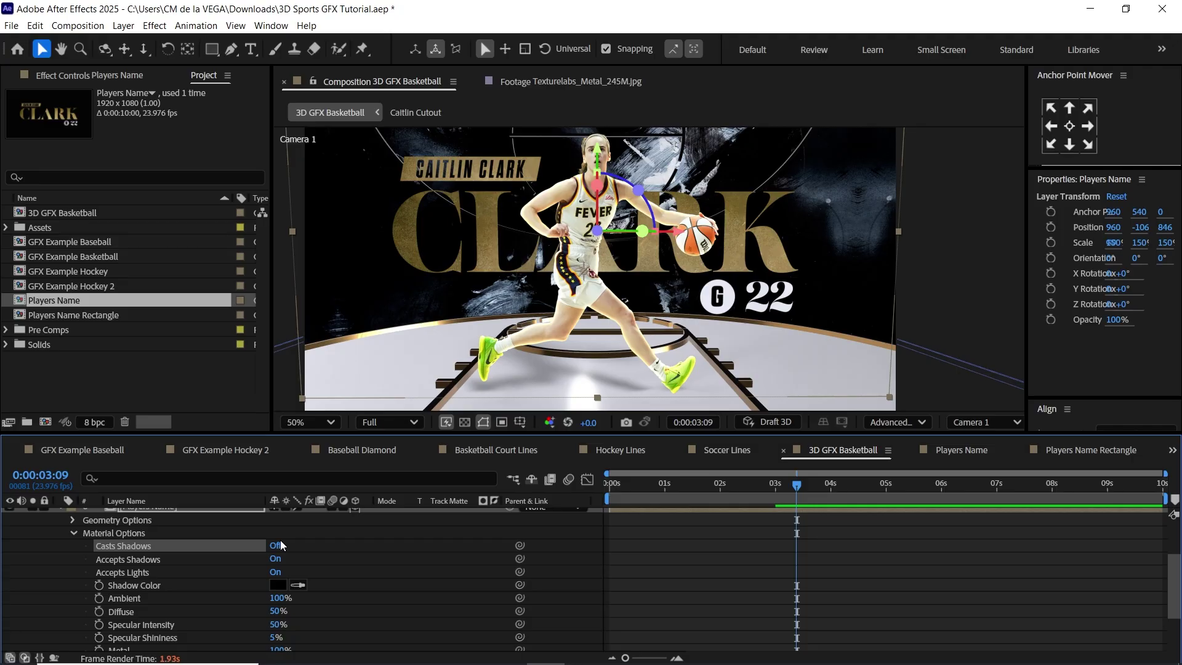
Set Accepts Shadows and Accepts Lights to Off for the Players Name layer, leaving the layer deselected
{"action": "left_click", "coordinate": [170, 560]}
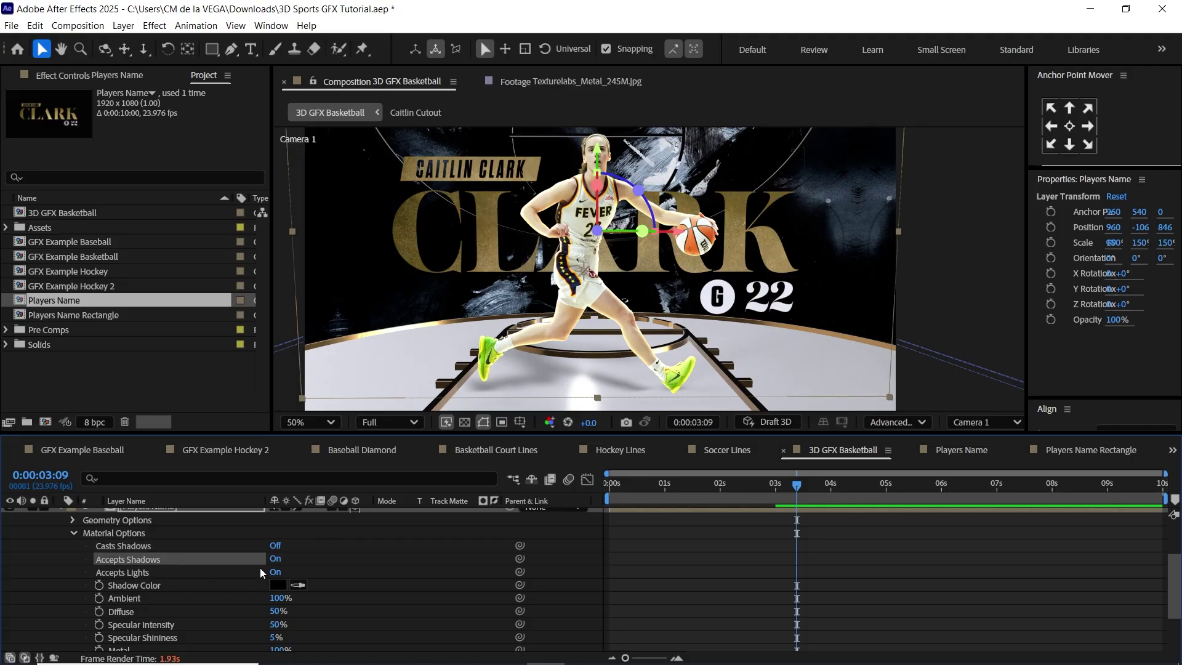
{"action": "left_click", "coordinate": [276, 559]}
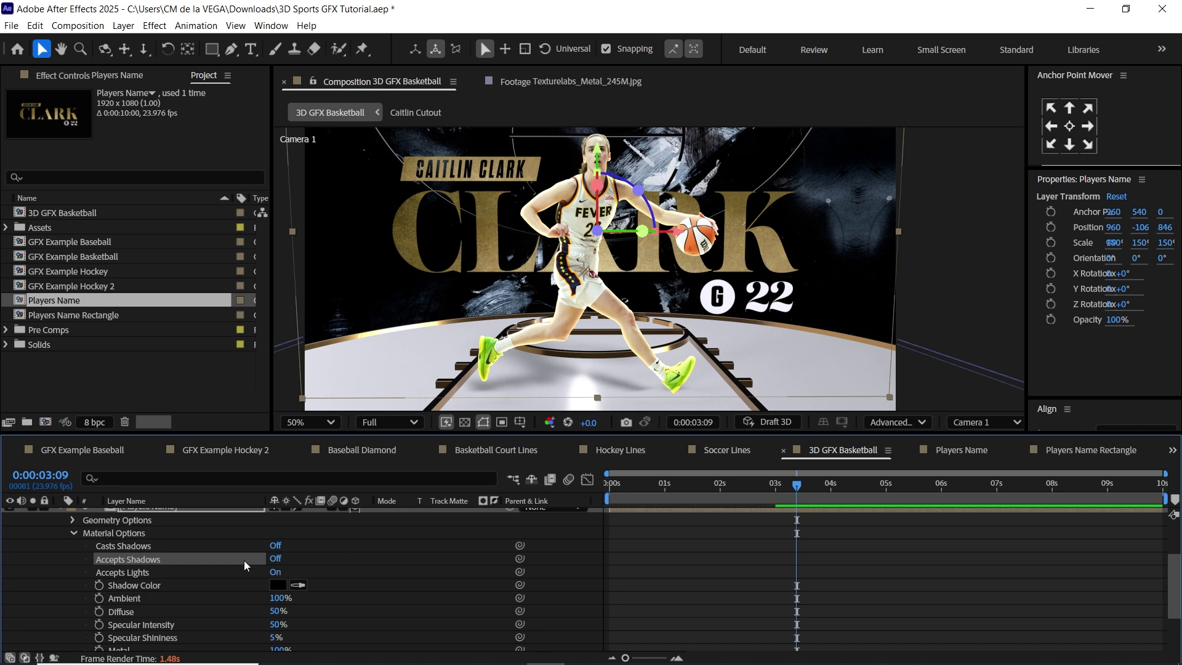
{"action": "left_click", "coordinate": [142, 573]}
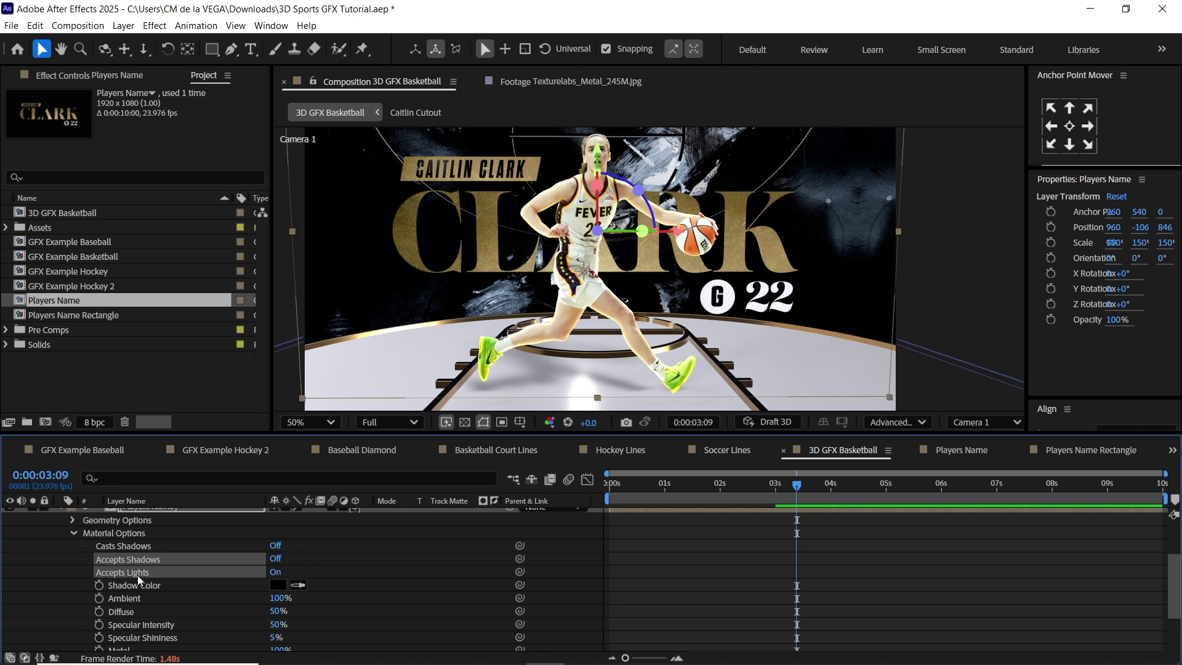
{"action": "left_click", "coordinate": [276, 573]}
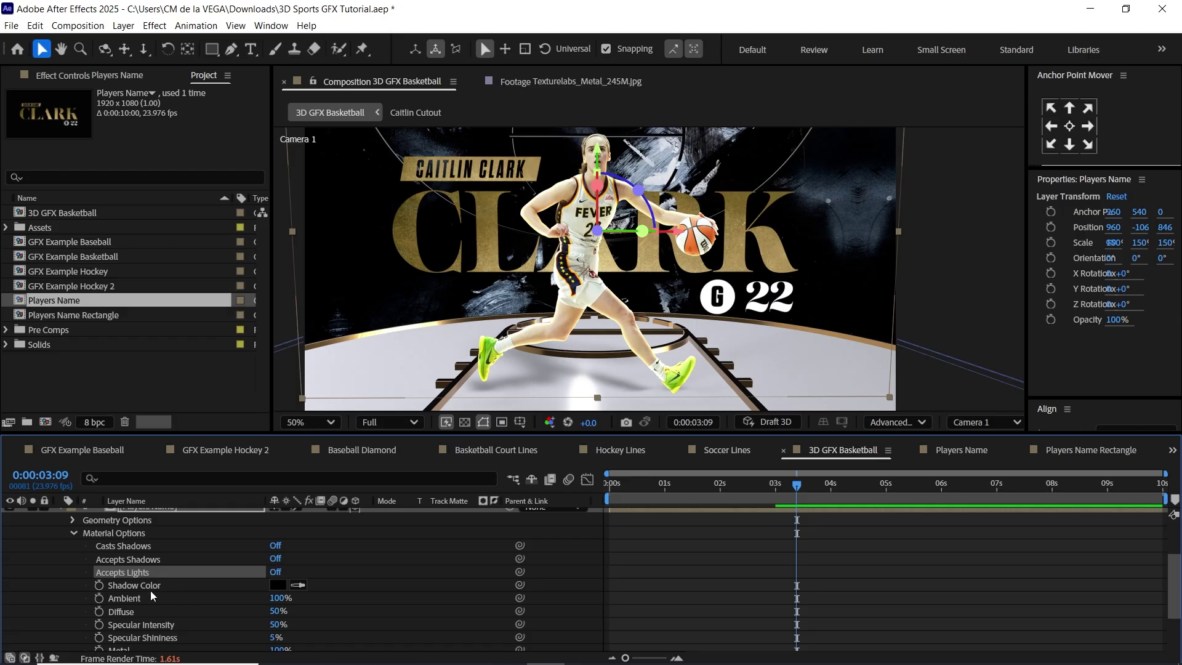
{"action": "left_click", "coordinate": [146, 552], "text": "shift"}
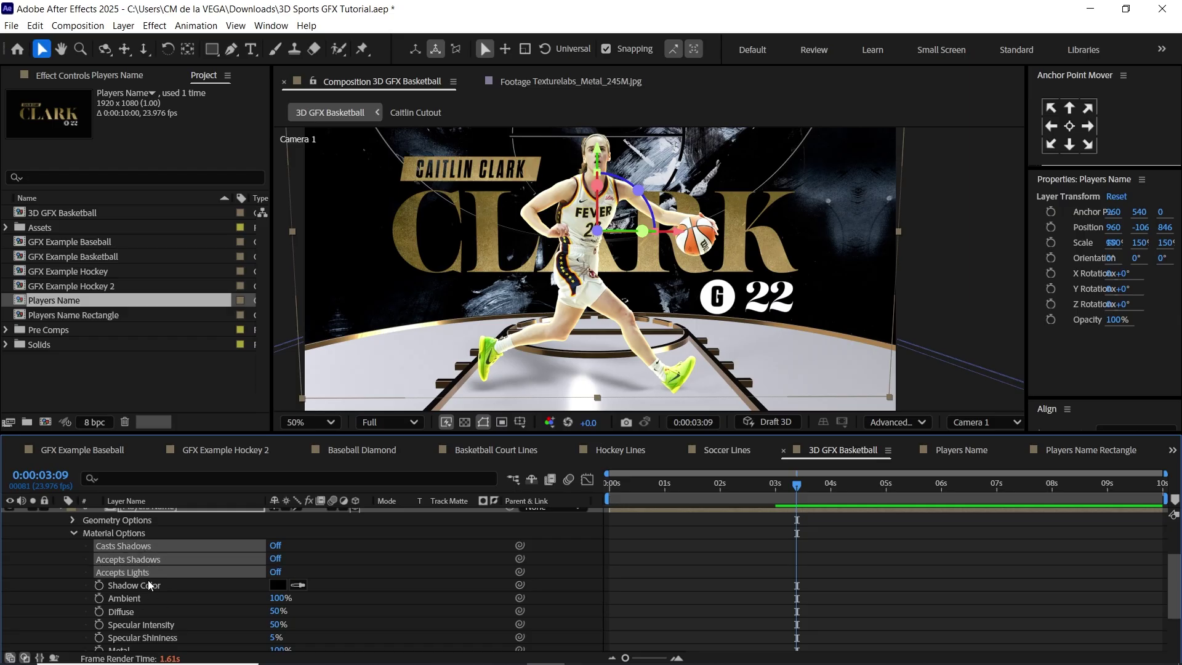
{"action": "scroll", "coordinate": [1164, 615], "scroll_direction": "up", "scroll_amount": 3}
{"action": "left_click", "coordinate": [827, 336]}
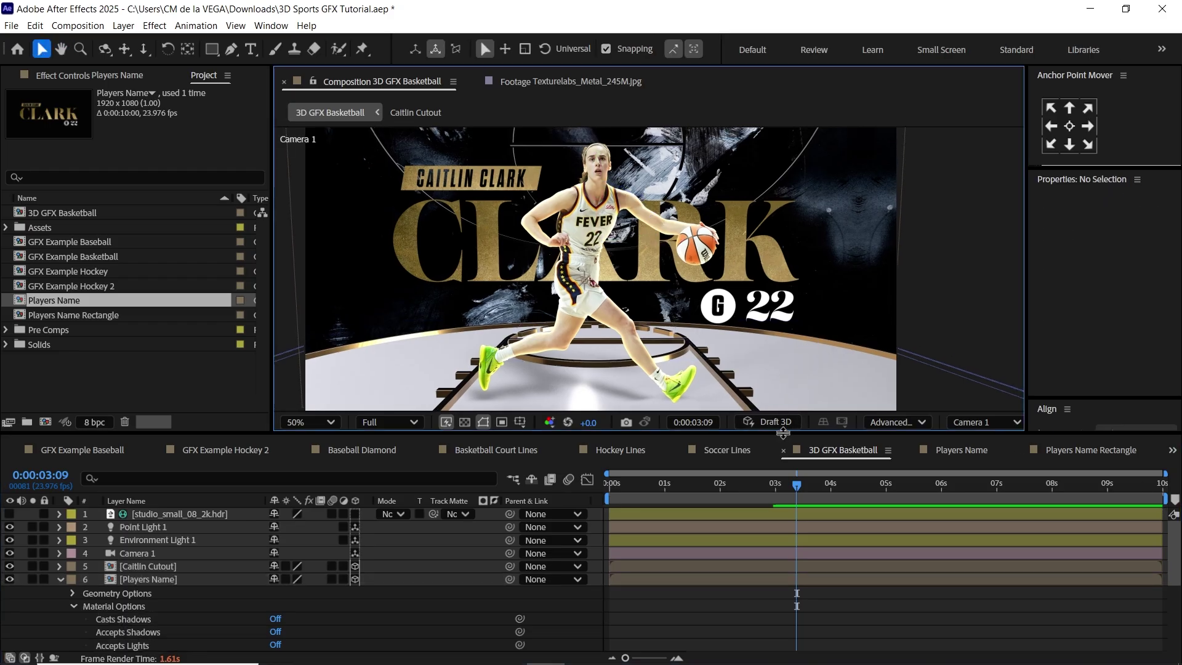
{"action": "left_click_drag", "start_coordinate": [785, 434], "coordinate": [786, 484]}
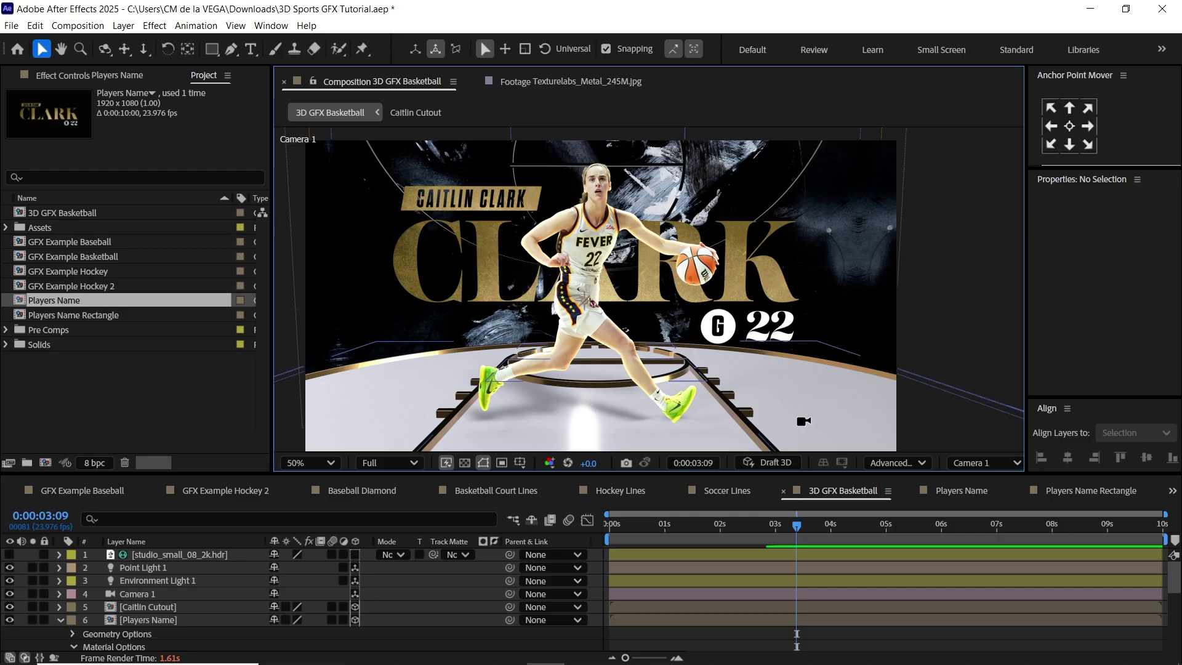
Save the project and set the label color of the studio HDR, Point Light 1 and Environment Light 1 layers to Yellow
{"action": "key", "text": "ctrl+s"}
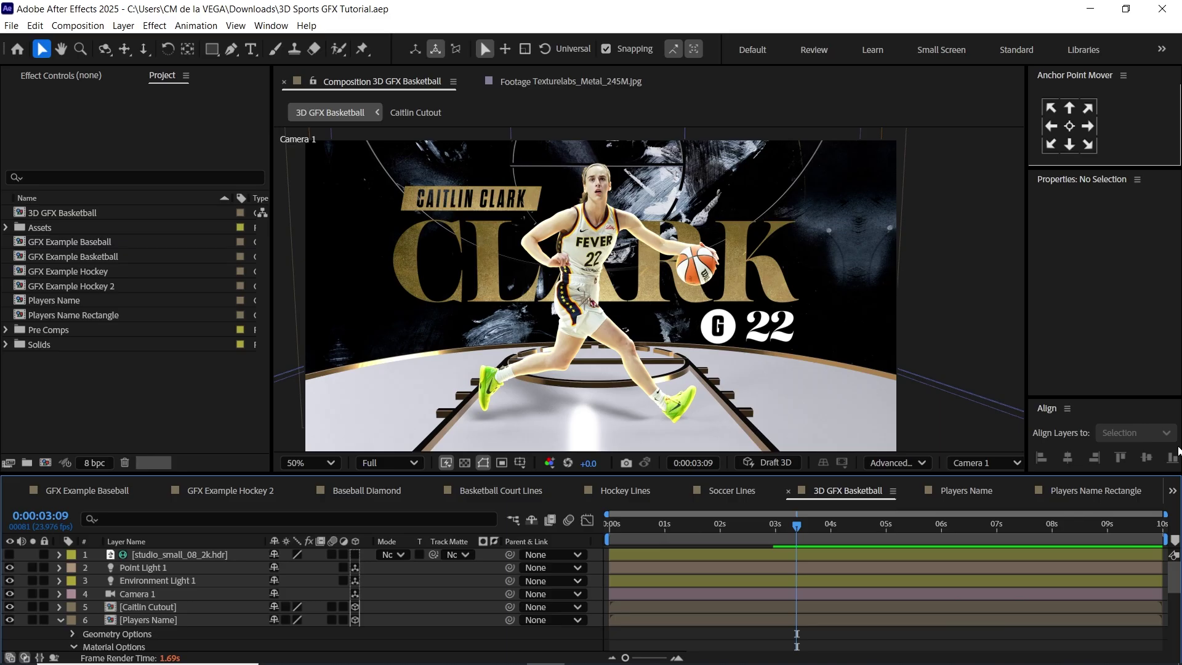
{"action": "left_click", "coordinate": [158, 580]}
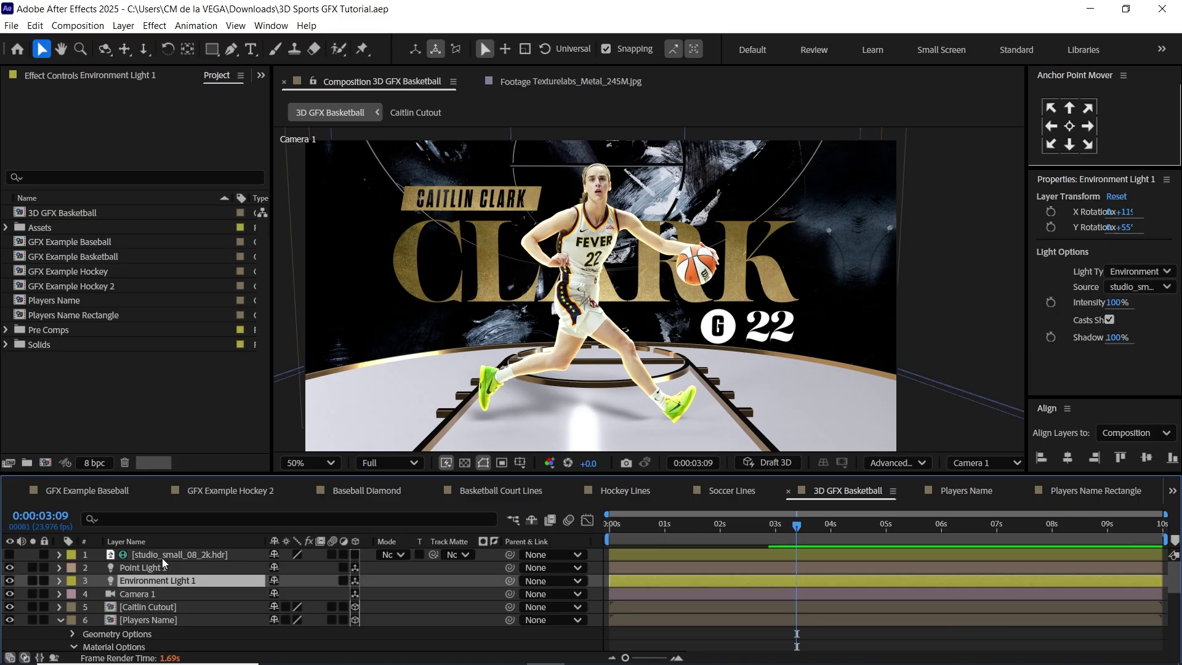
{"action": "left_click", "coordinate": [164, 556], "text": "shift"}
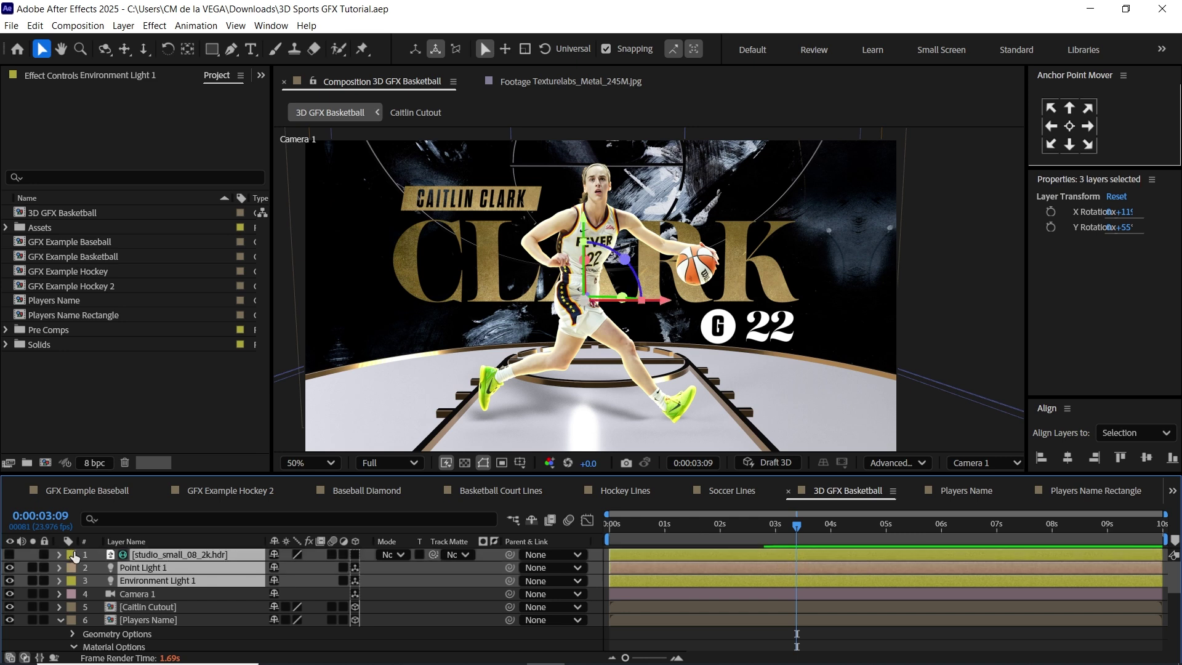
{"action": "left_click", "coordinate": [73, 556]}
{"action": "left_click", "coordinate": [93, 324]}
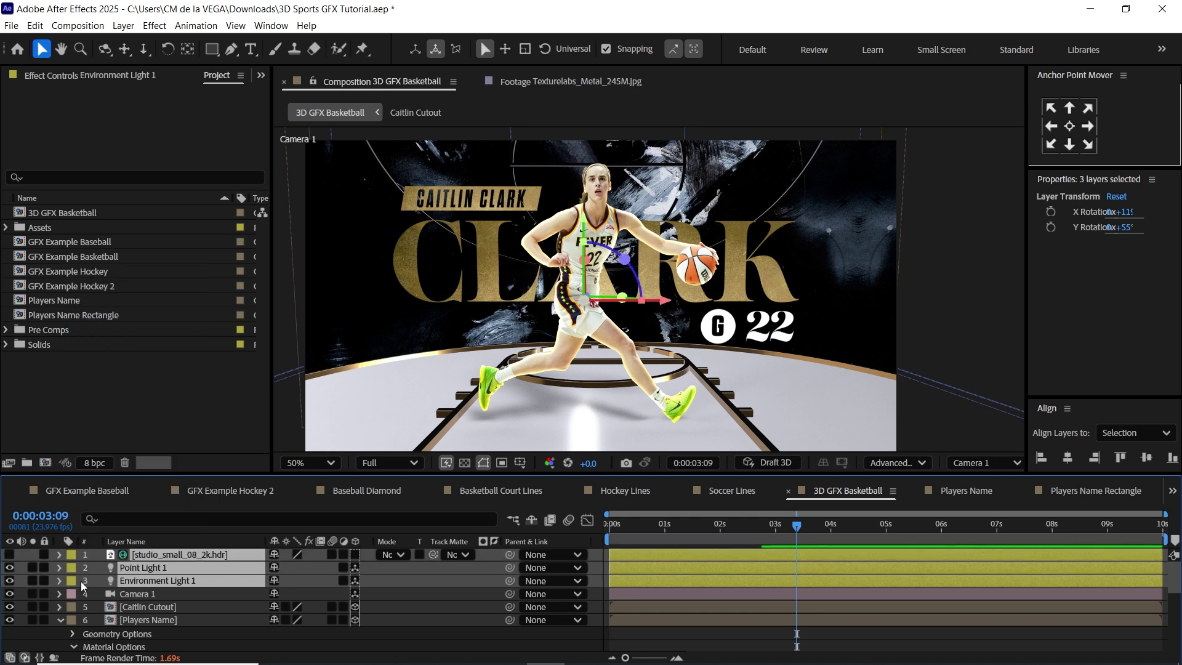
Set the Camera 1 layer's label color to Purple
{"action": "left_click", "coordinate": [147, 595]}
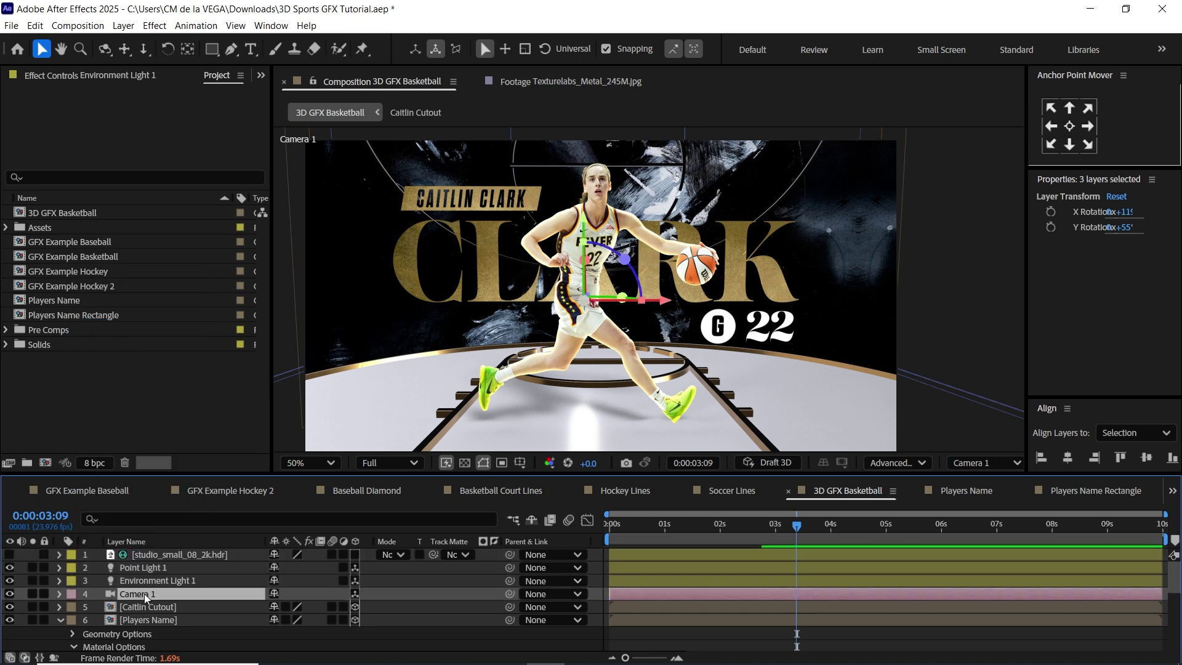
{"action": "left_click", "coordinate": [70, 600]}
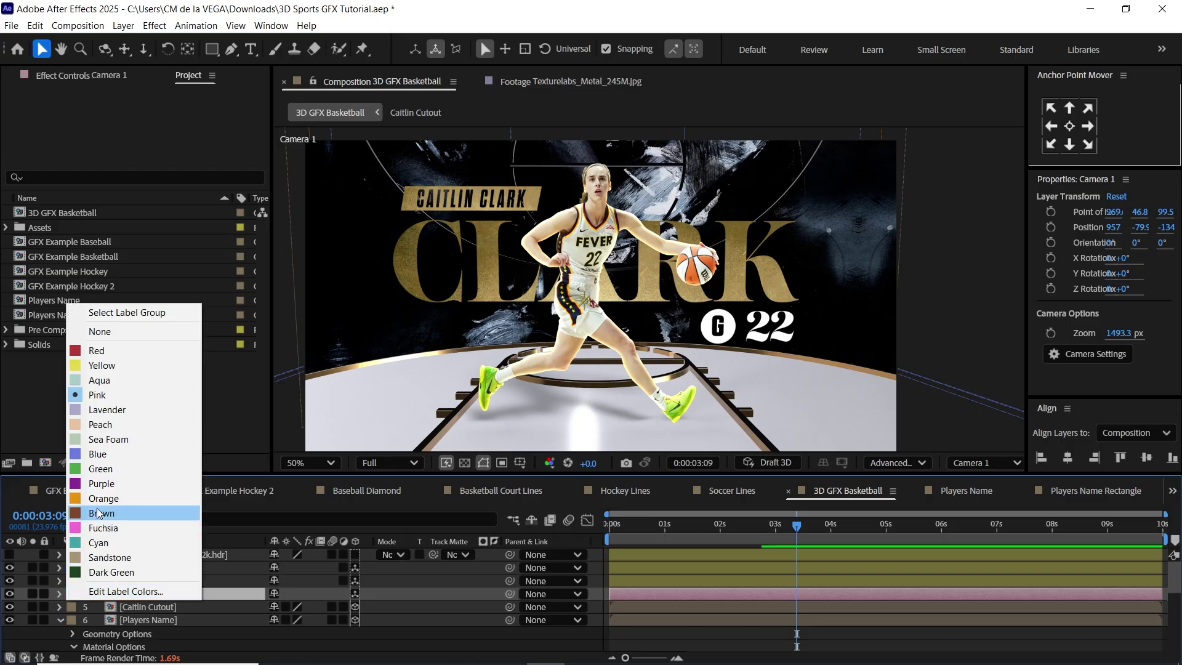
{"action": "left_click", "coordinate": [98, 486]}
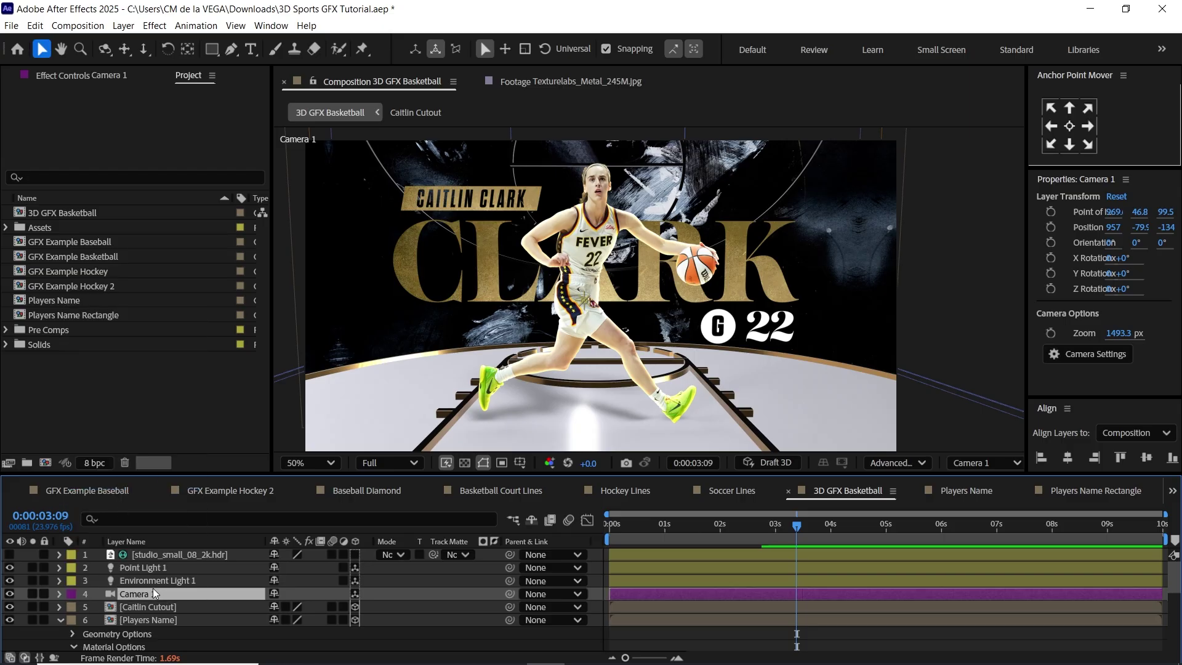
Add a null object above Camera 1, duplicate it, and rename the lower null Move and the upper one Rotate
{"action": "left_click", "coordinate": [124, 25]}
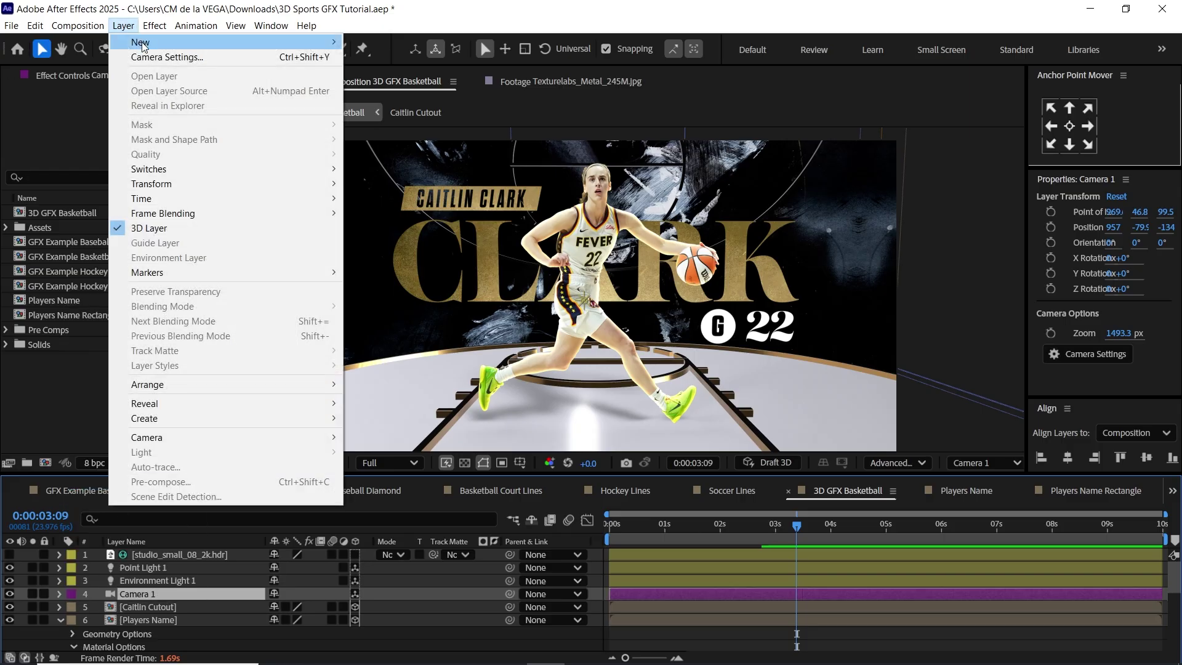
{"action": "mouse_move", "coordinate": [310, 46]}
{"action": "left_click", "coordinate": [394, 101]}
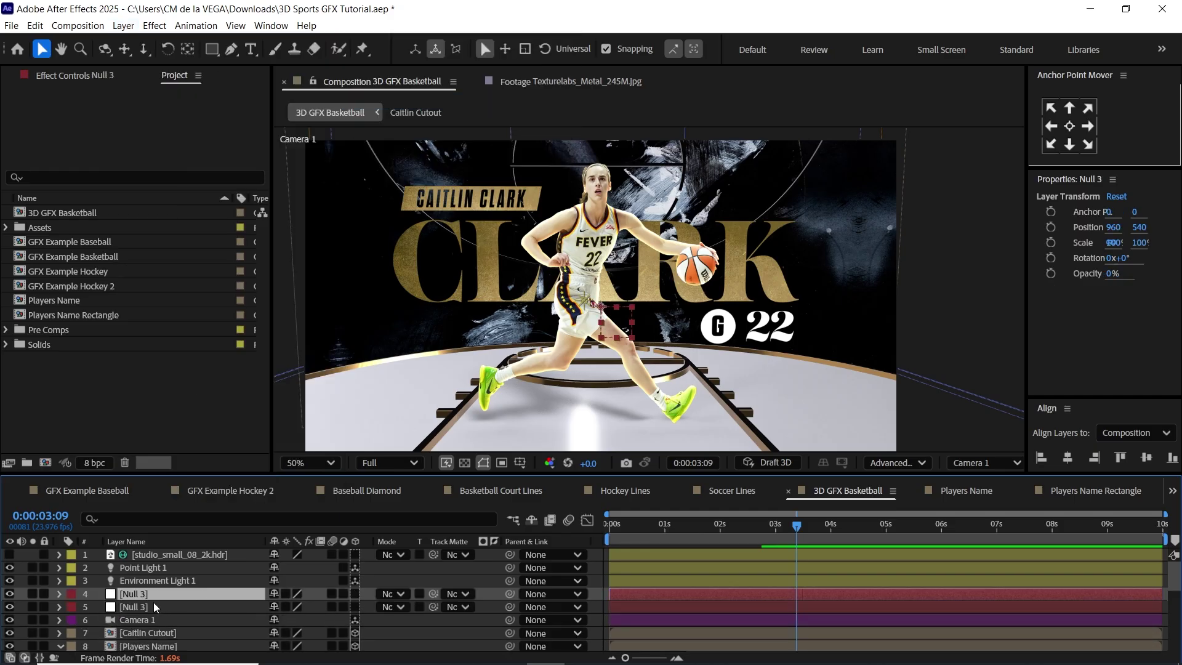
{"action": "key", "text": "ctrl+d"}
{"action": "key", "text": "Return"}
{"action": "type", "text": "Move"}
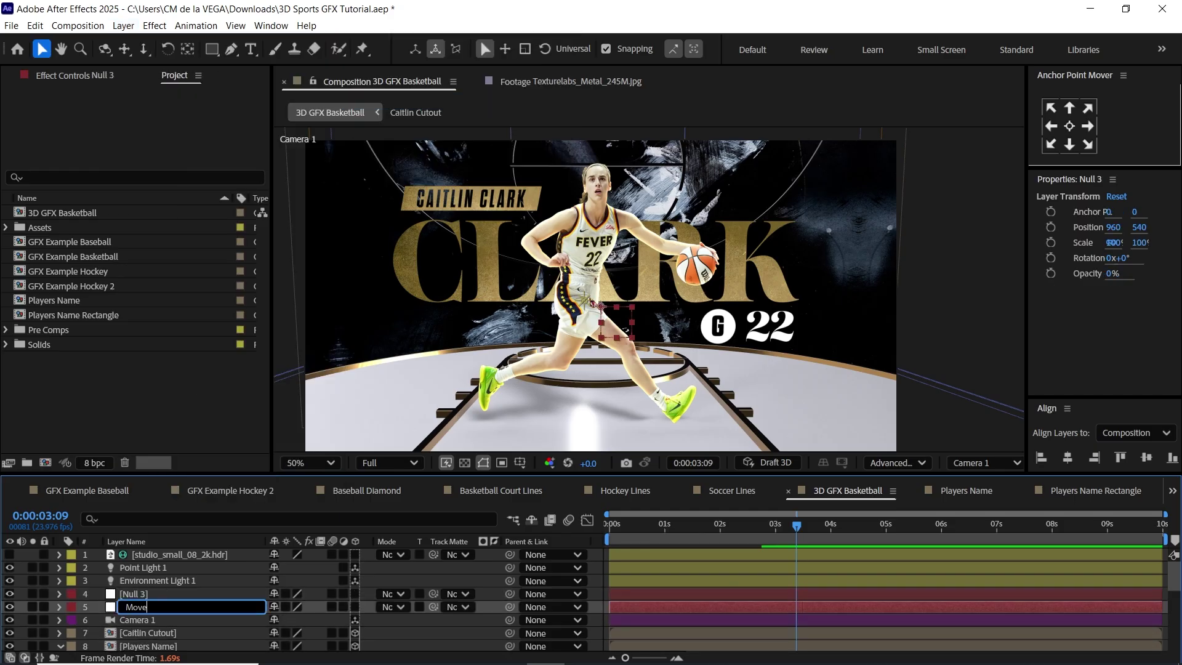
{"action": "key", "text": "Return"}
{"action": "left_click", "coordinate": [138, 594]}
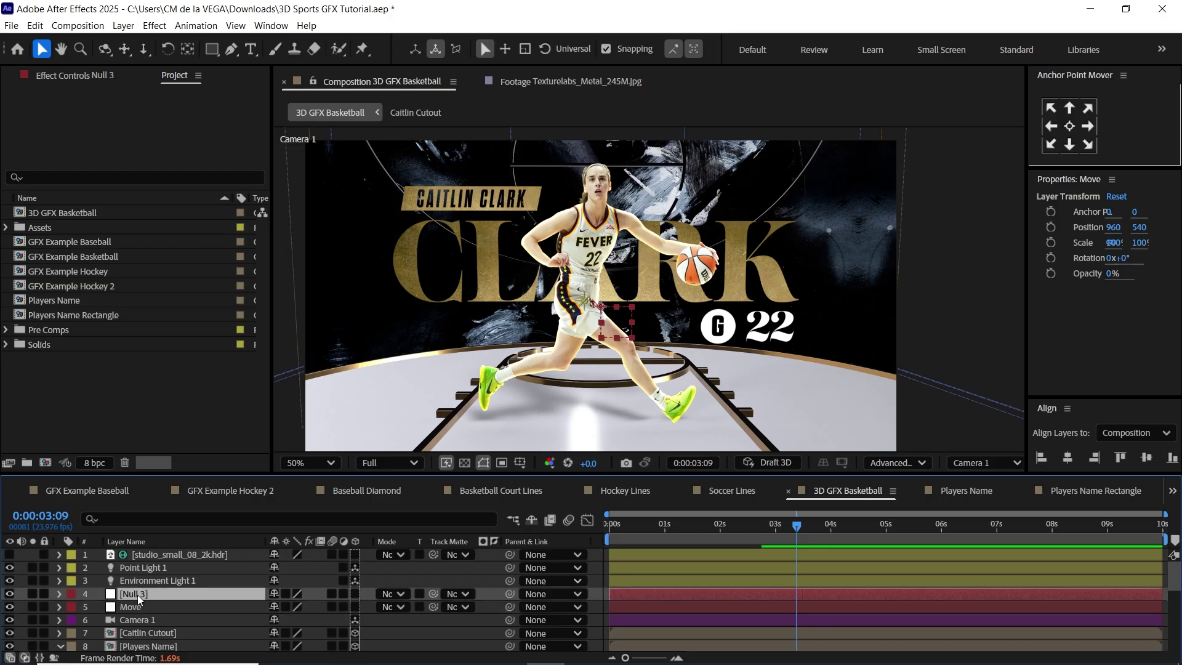
{"action": "key", "text": "Return"}
{"action": "type", "text": "Rotate"}
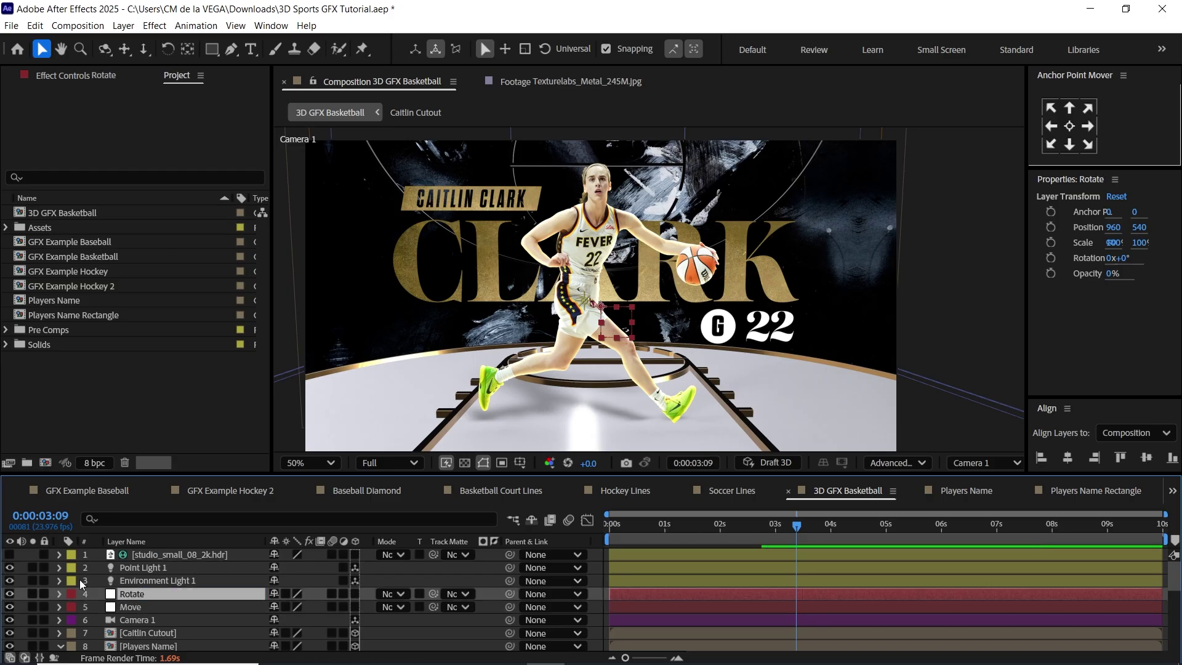
Turn both the Rotate and Move nulls into 3D layers and enlarge the timeline area
{"action": "left_click", "coordinate": [127, 609], "text": "shift"}
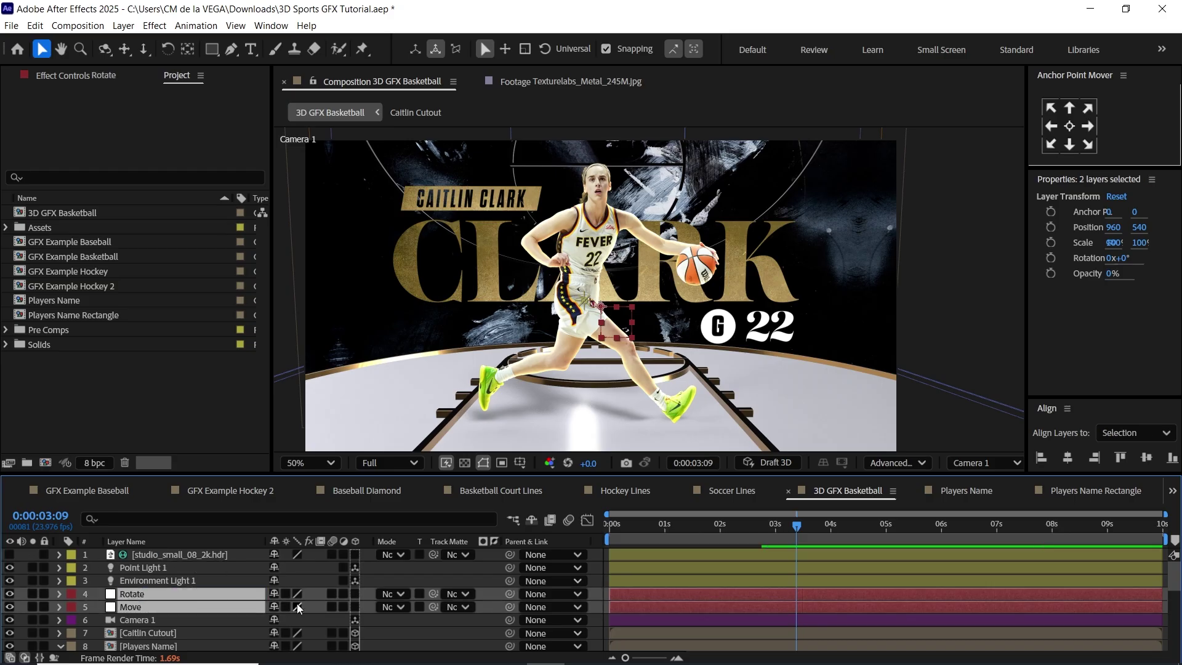
{"action": "left_click", "coordinate": [356, 594]}
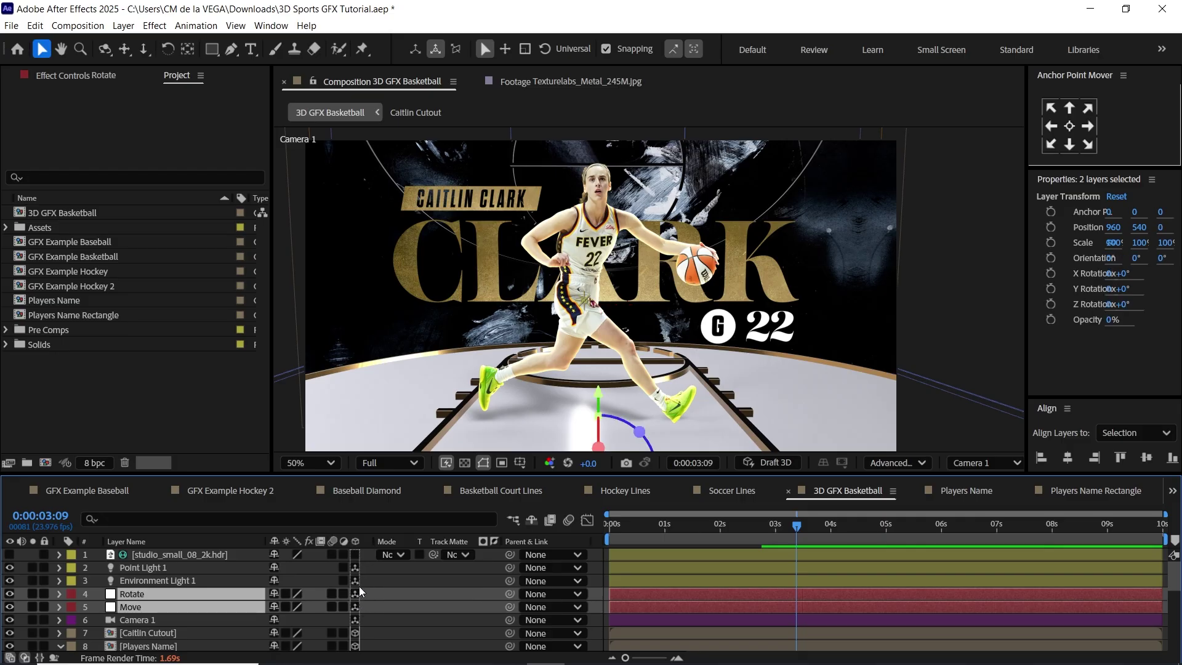
{"action": "left_click_drag", "start_coordinate": [376, 475], "coordinate": [377, 437]}
In the Top view, move the Rotate null along Z to the player cutout's depth, at a Z position of 500
{"action": "left_click", "coordinate": [141, 567]}
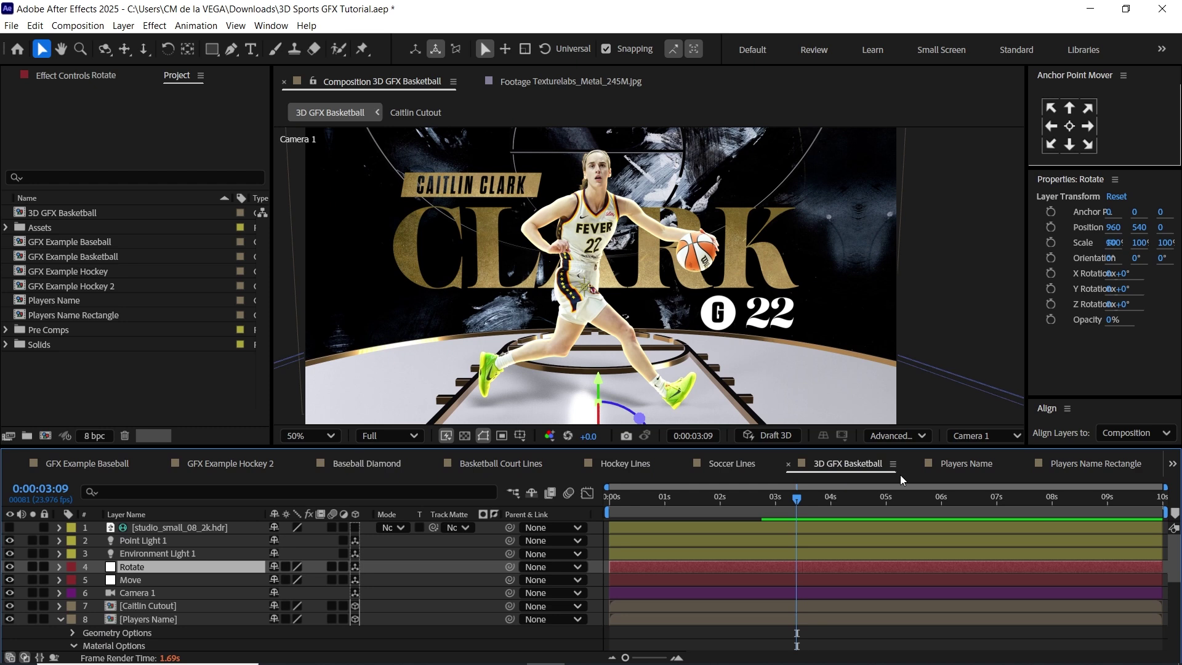
{"action": "left_click", "coordinate": [975, 438]}
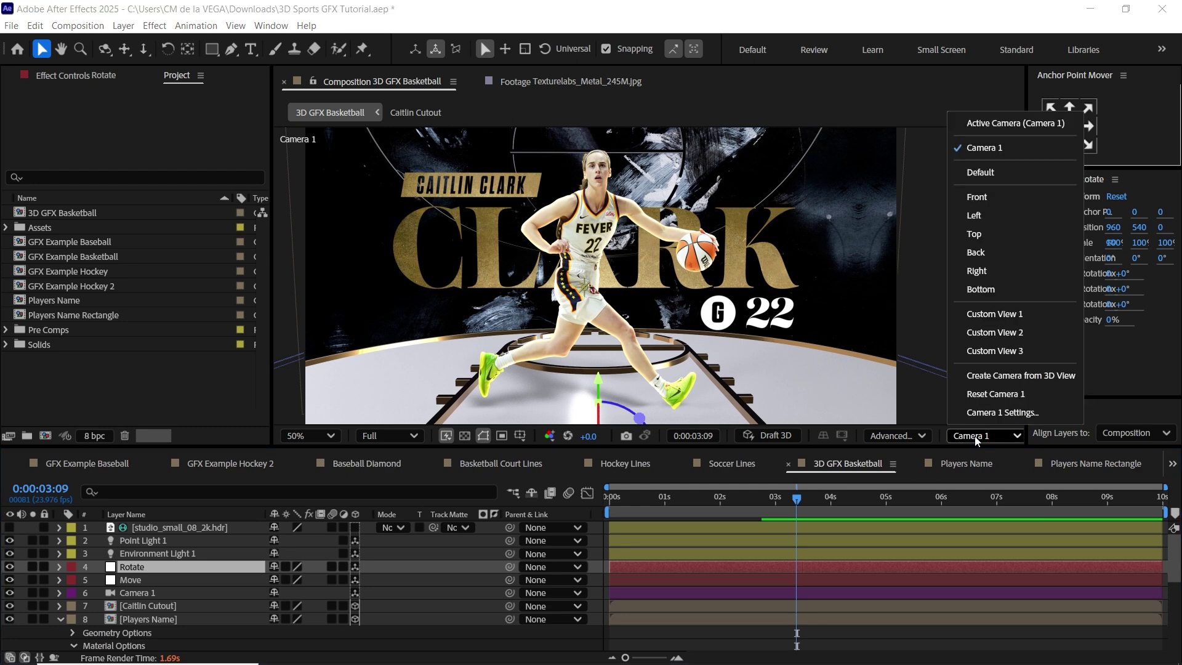
{"action": "left_click", "coordinate": [982, 234]}
{"action": "key", "text": "space"}
{"action": "left_click_drag", "start_coordinate": [685, 297], "coordinate": [667, 211]}
{"action": "left_click_drag", "start_coordinate": [584, 413], "coordinate": [588, 357]}
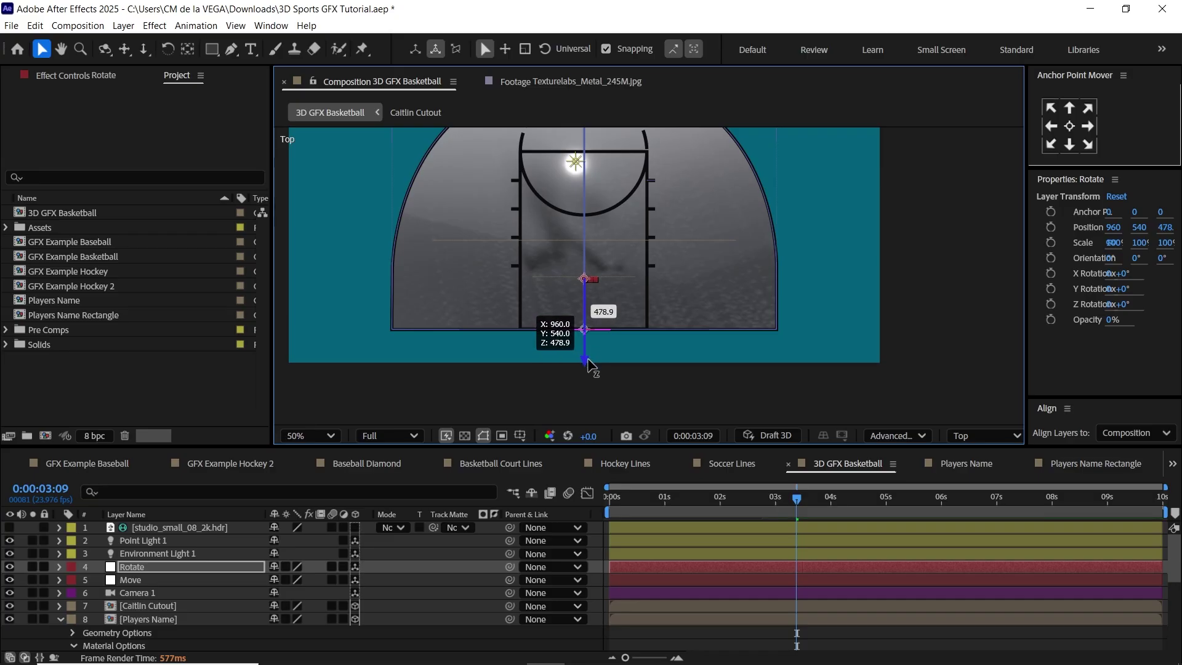
Compare the Position values of the Rotate null and the player cutout layer, and return to the Camera 1 view
{"action": "left_click", "coordinate": [144, 566]}
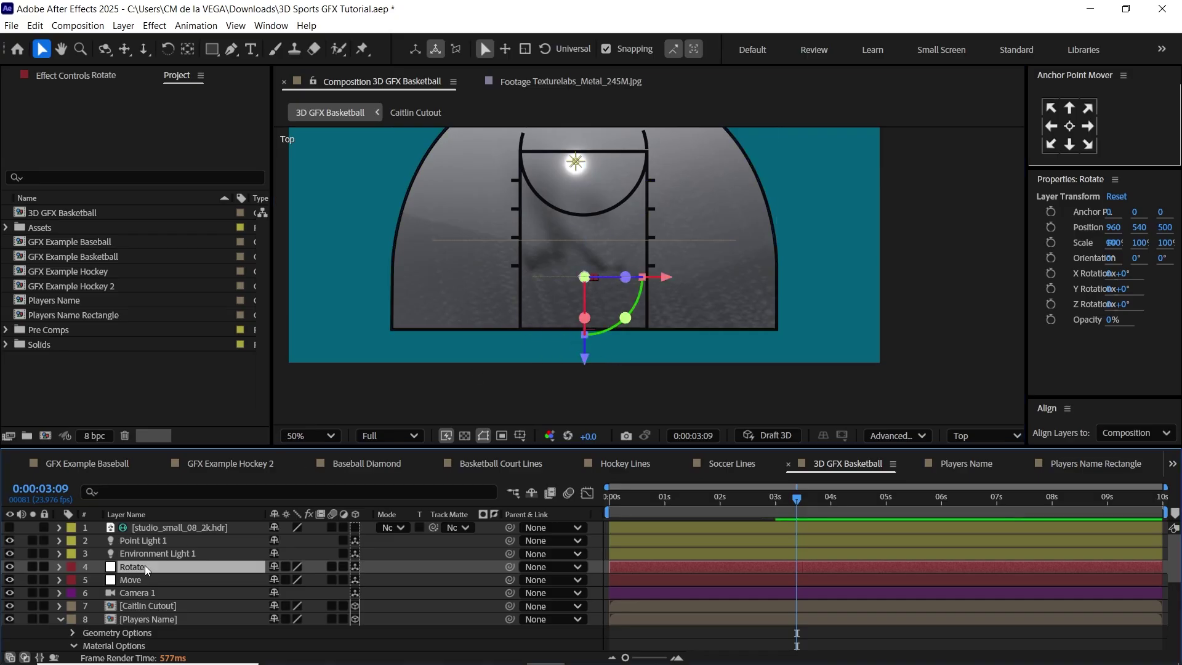
{"action": "key", "text": "p"}
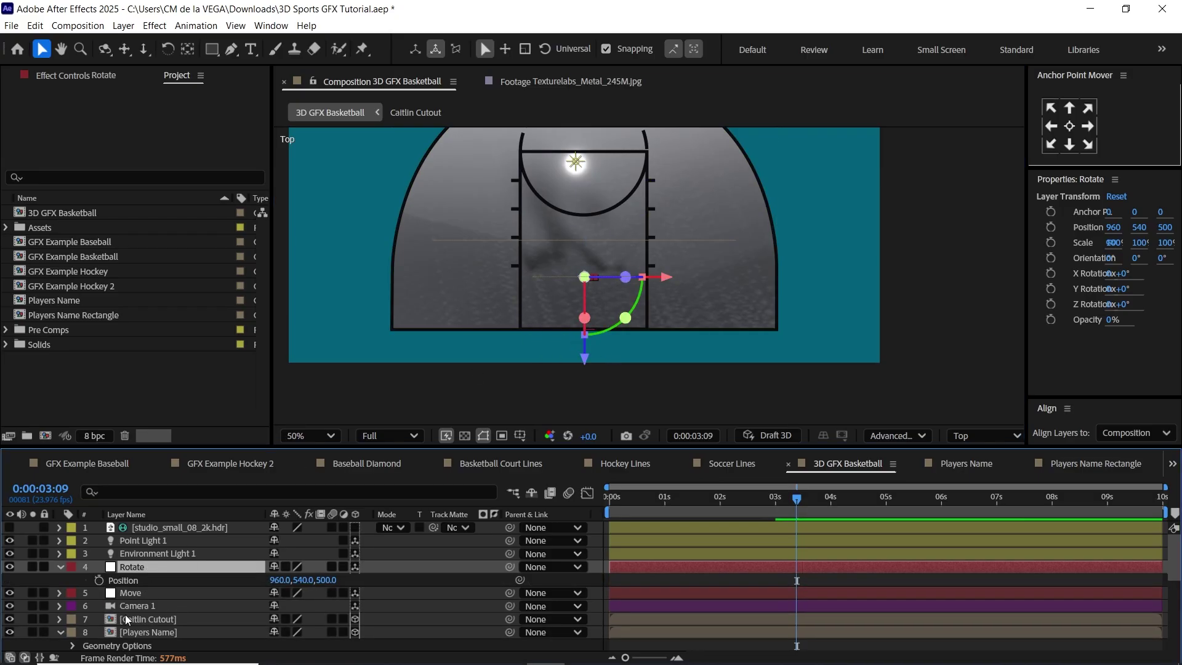
{"action": "left_click", "coordinate": [172, 619]}
{"action": "key", "text": "p"}
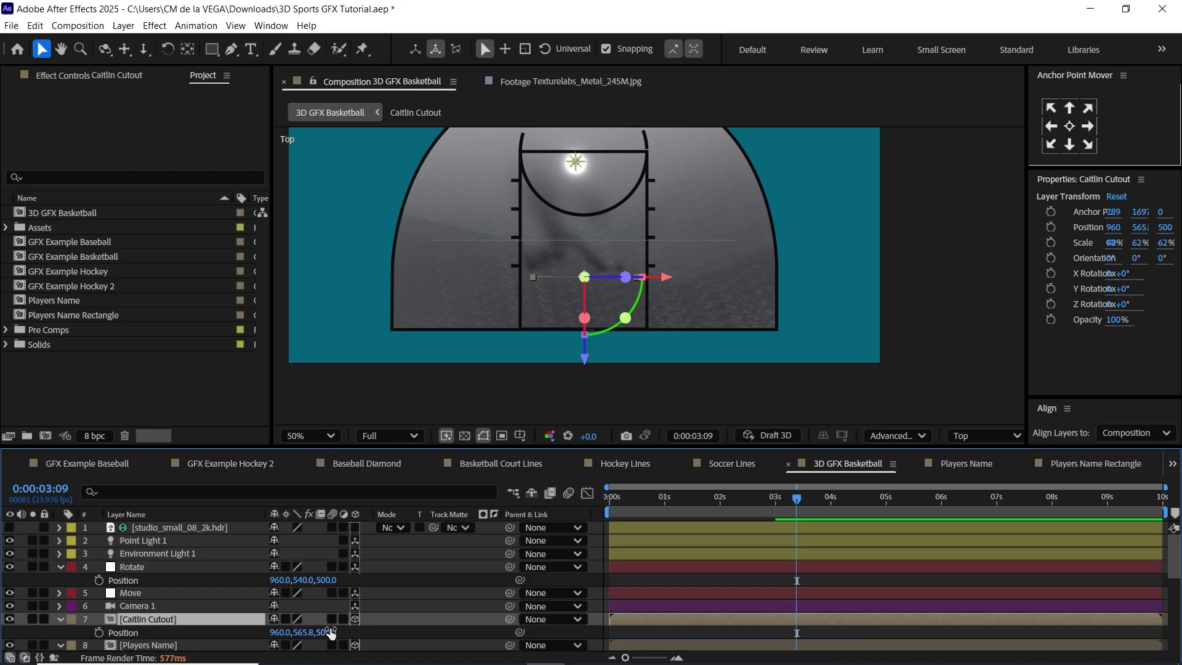
{"action": "left_click", "coordinate": [979, 436]}
{"action": "left_click", "coordinate": [1000, 148]}
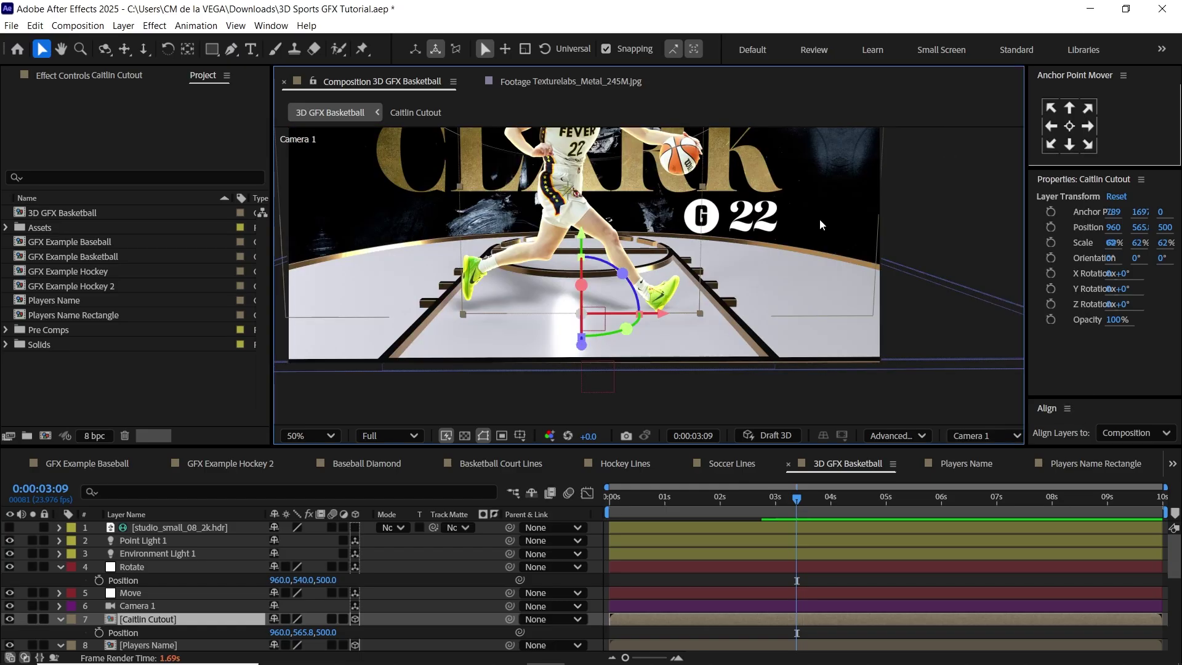
Reveal Camera 1's Point of Interest and Position properties and reset both to their defaults
{"action": "left_click", "coordinate": [62, 565]}
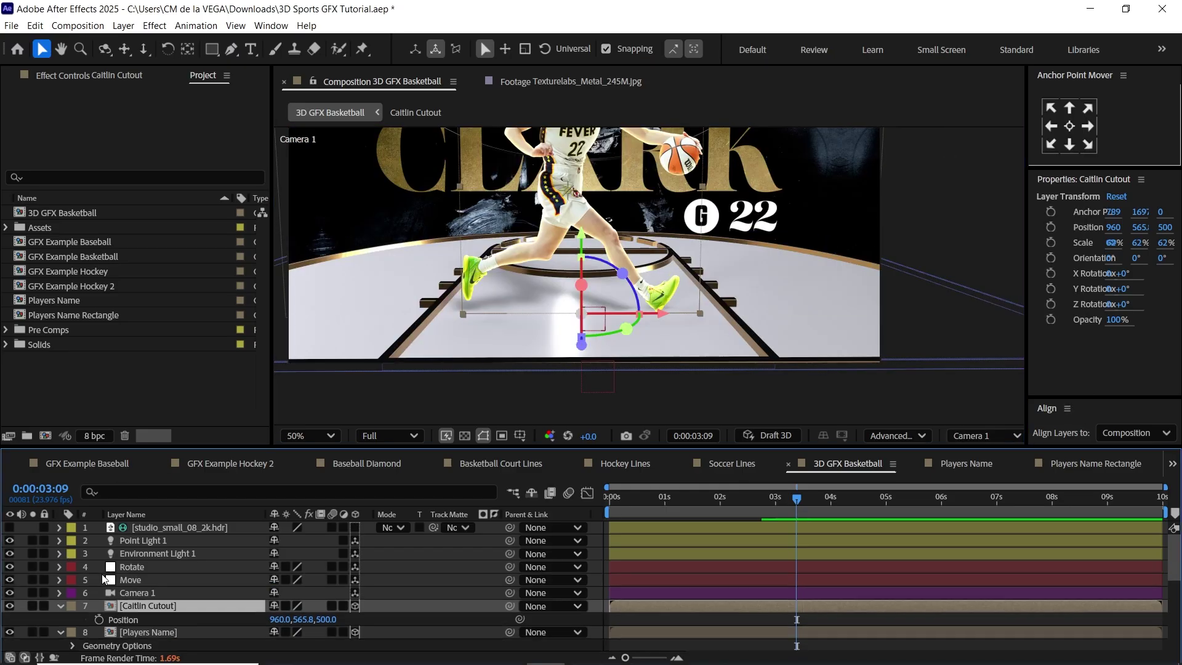
{"action": "left_click", "coordinate": [139, 592]}
{"action": "key", "text": "p"}
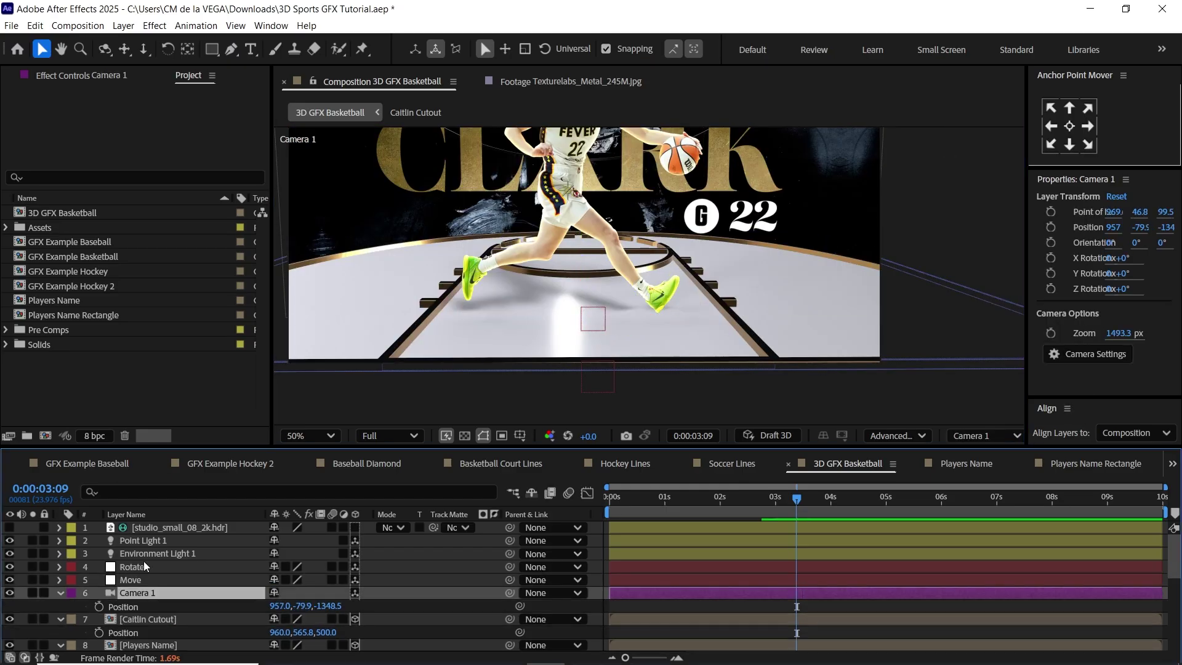
{"action": "key", "text": "shift+a"}
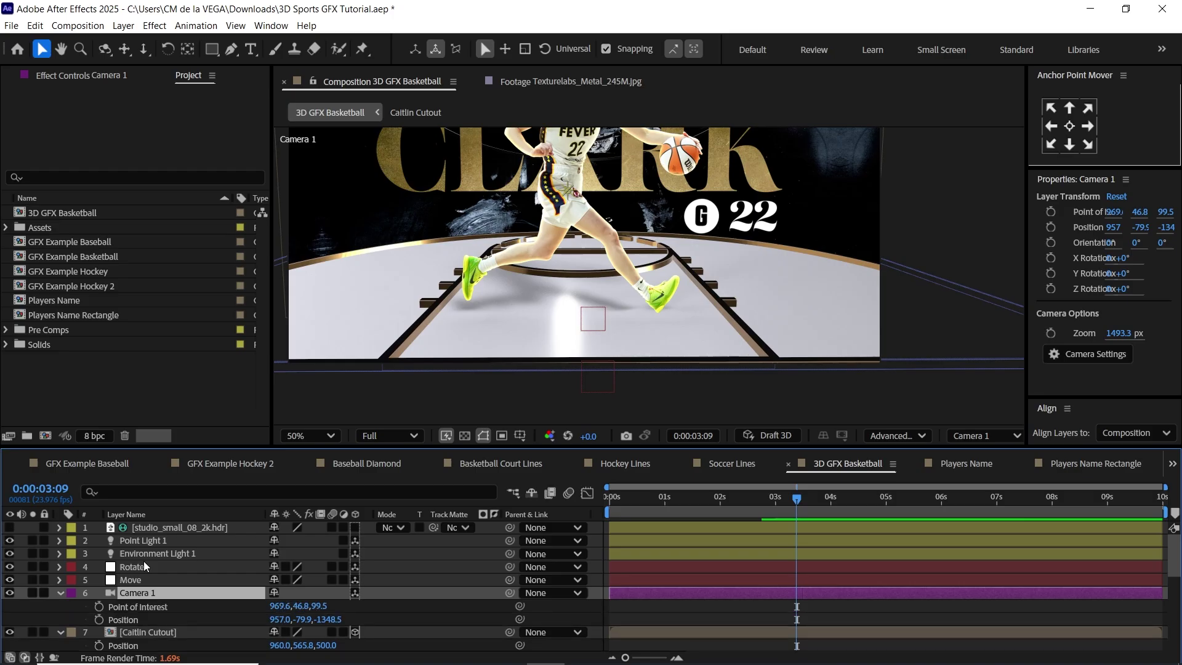
{"action": "left_click", "coordinate": [135, 610]}
{"action": "left_click", "coordinate": [131, 620], "text": "shift"}
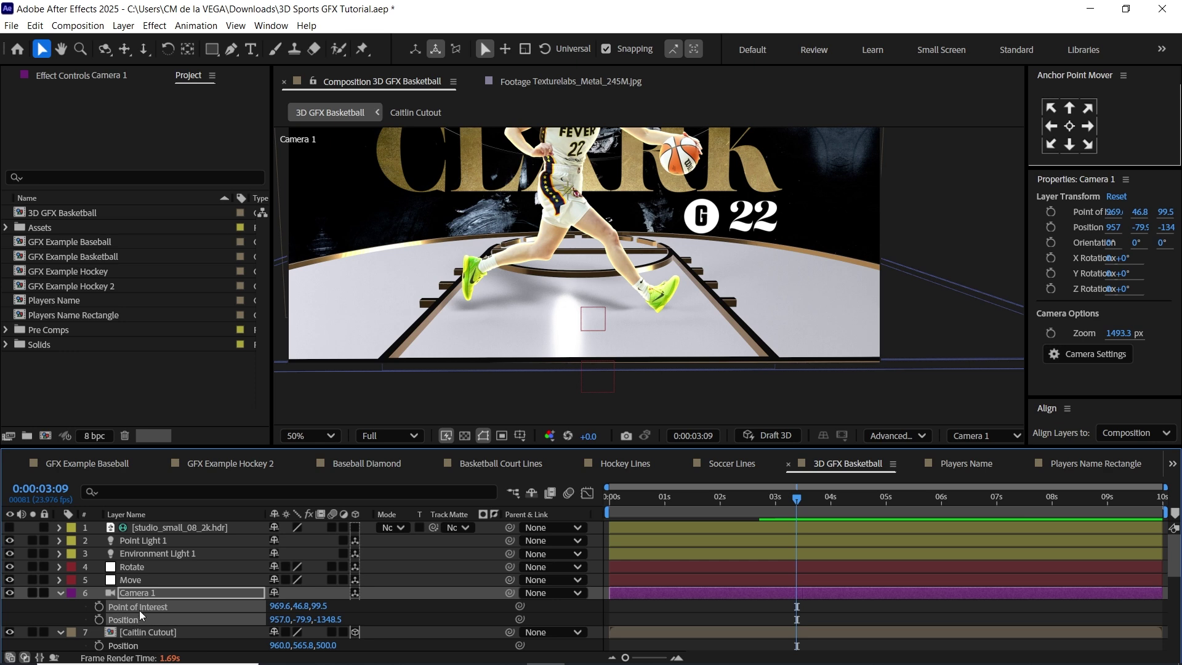
{"action": "right_click", "coordinate": [138, 619]}
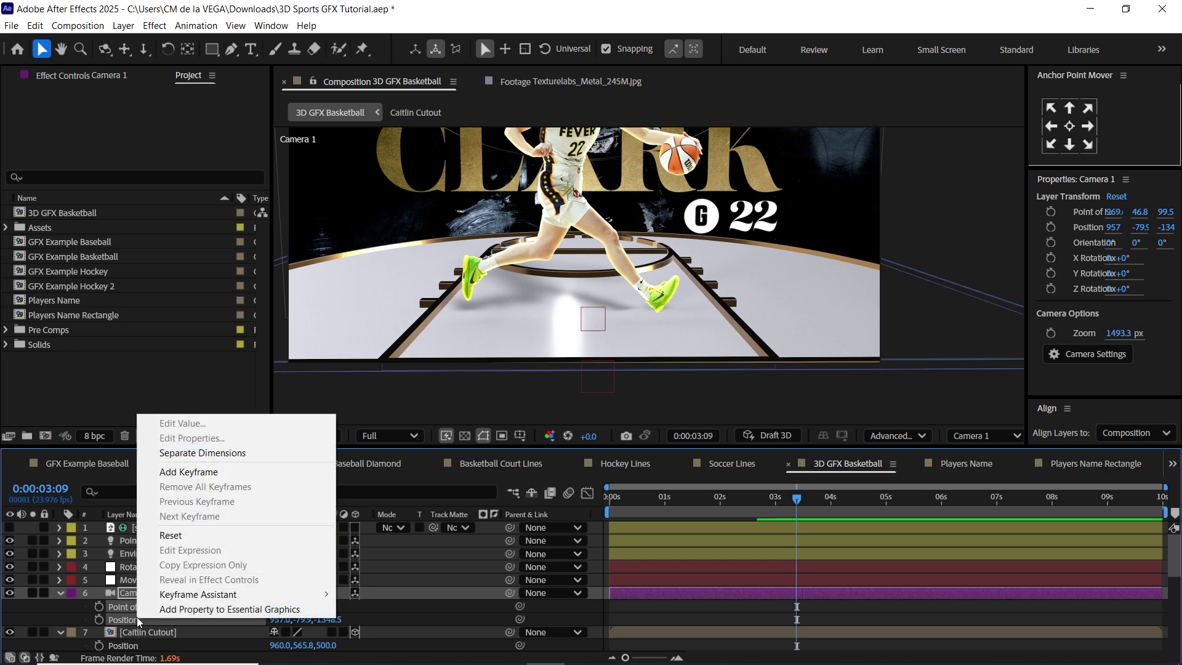
{"action": "left_click", "coordinate": [196, 535]}
{"action": "left_click_drag", "start_coordinate": [687, 286], "coordinate": [704, 368]}
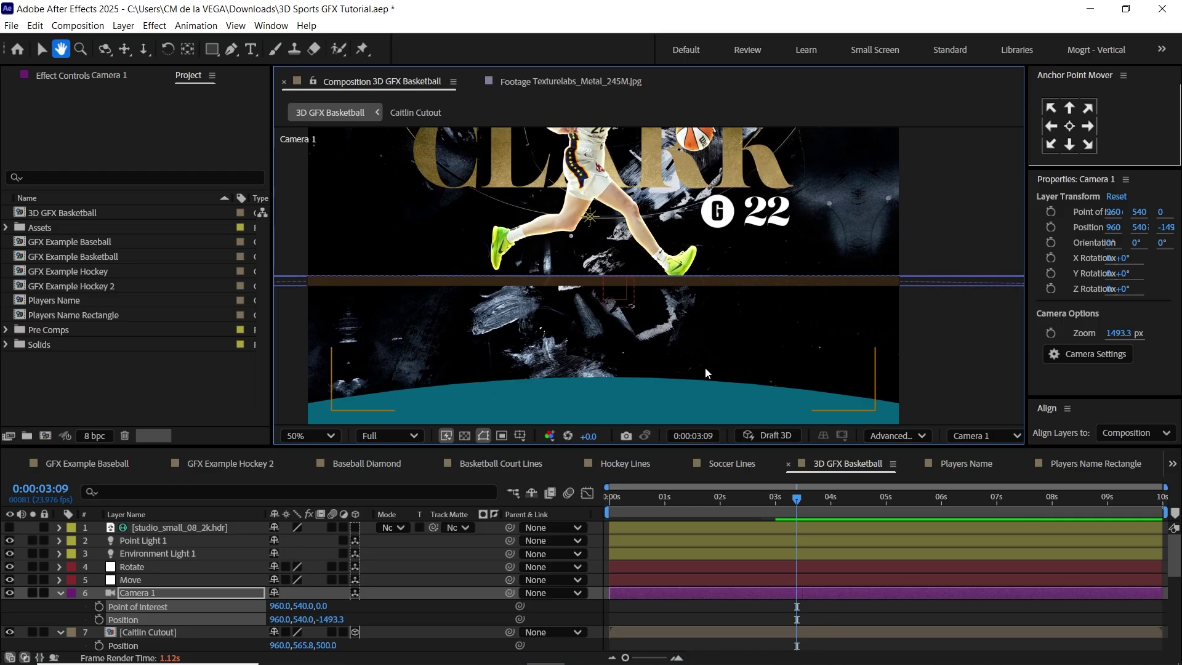
Parent Camera 1 to the Move null and parent the Move null to the Rotate null
{"action": "left_click", "coordinate": [139, 588]}
{"action": "left_click_drag", "start_coordinate": [510, 593], "coordinate": [139, 578]}
{"action": "left_click", "coordinate": [140, 579]}
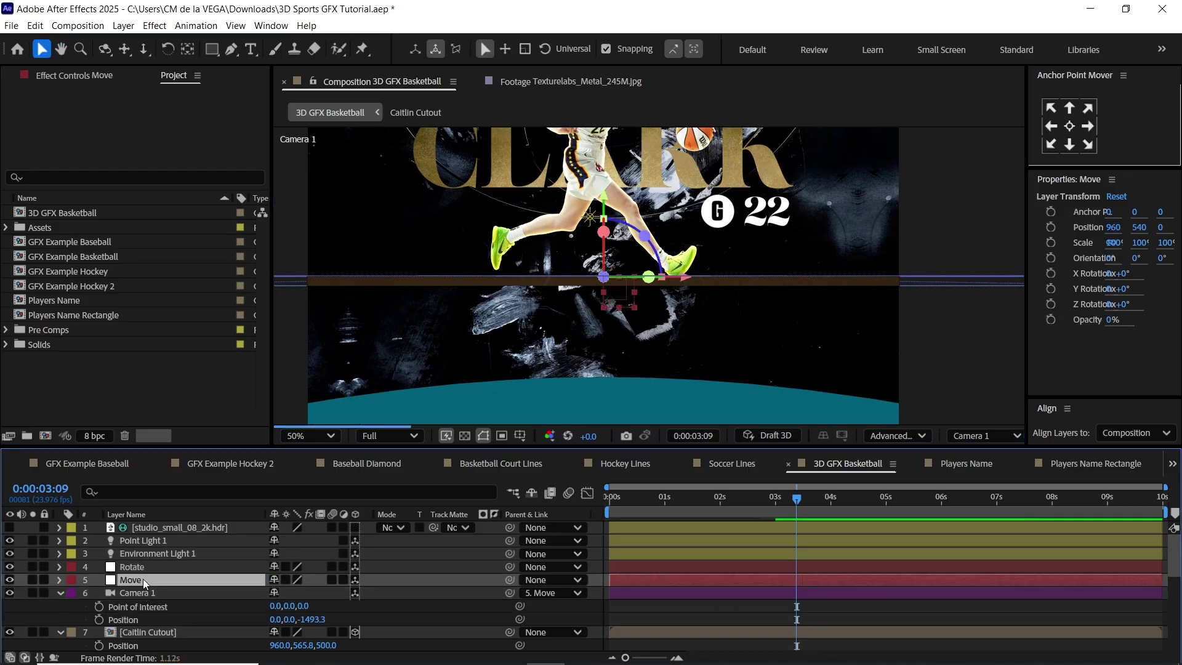
{"action": "left_click_drag", "start_coordinate": [510, 580], "coordinate": [148, 566]}
{"action": "left_click", "coordinate": [147, 567]}
Separate the Move null's Position into individual X, Y and Z dimensions
{"action": "left_click", "coordinate": [147, 580]}
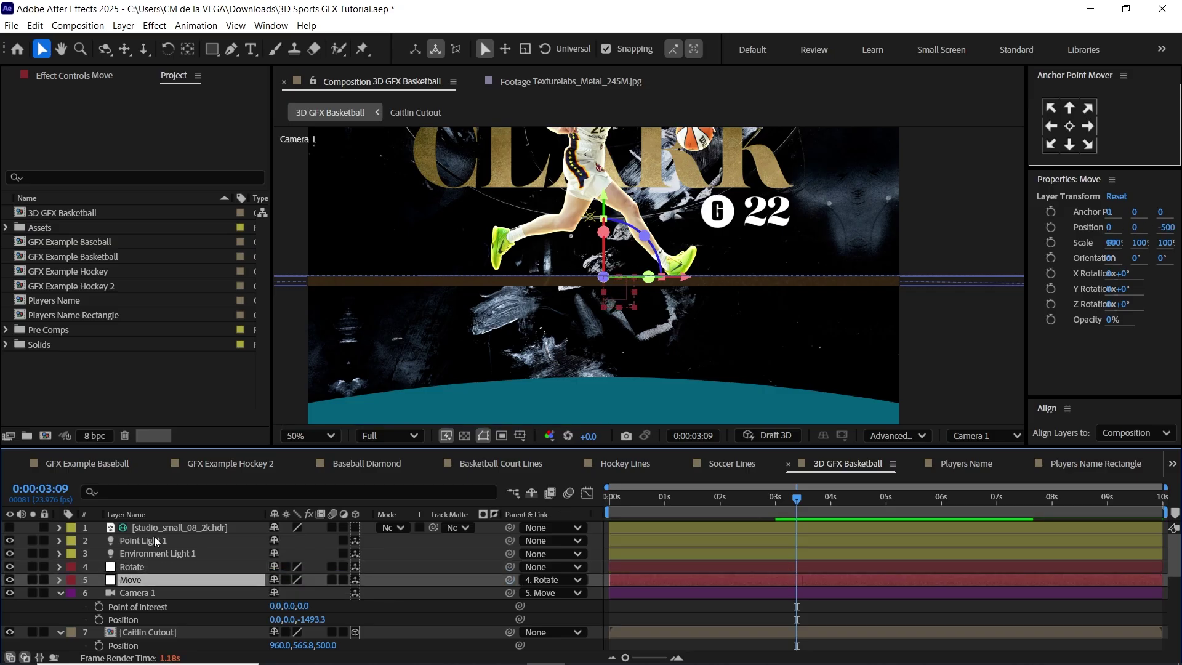
{"action": "key", "text": "p"}
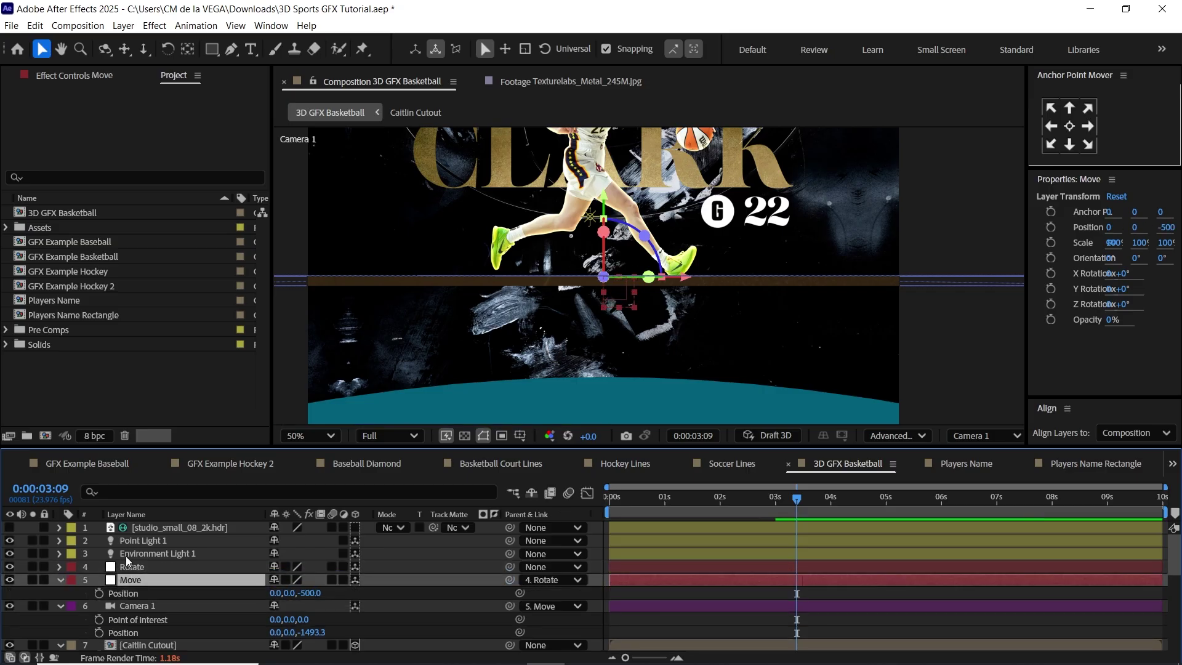
{"action": "right_click", "coordinate": [135, 592]}
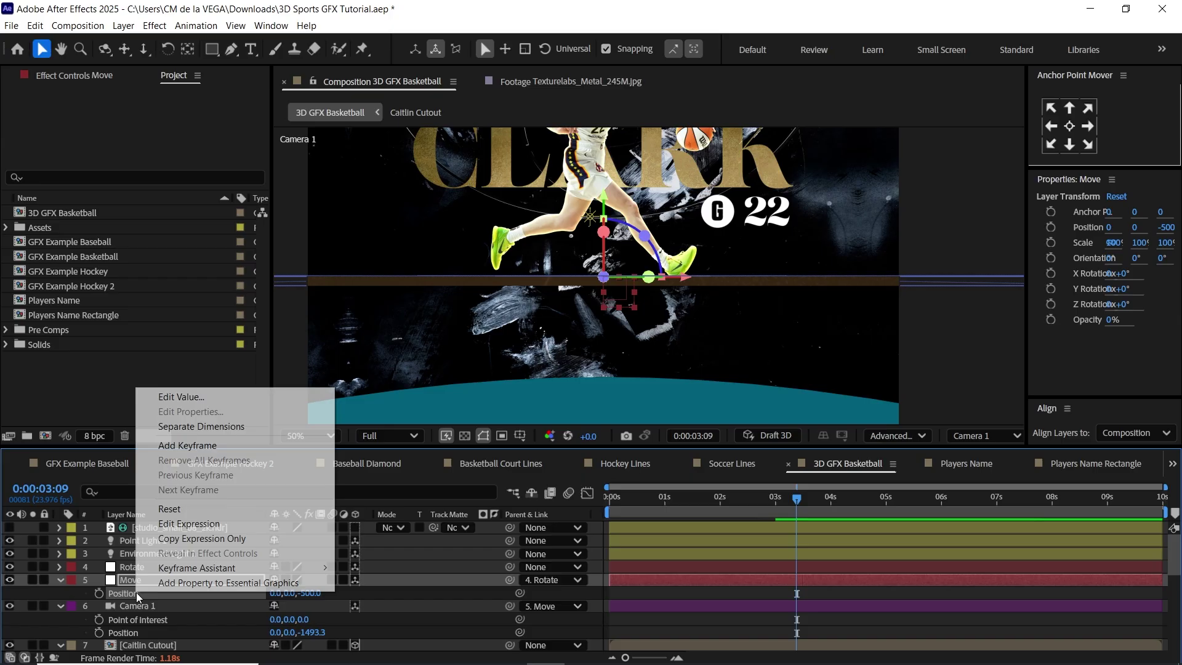
{"action": "left_click", "coordinate": [253, 427]}
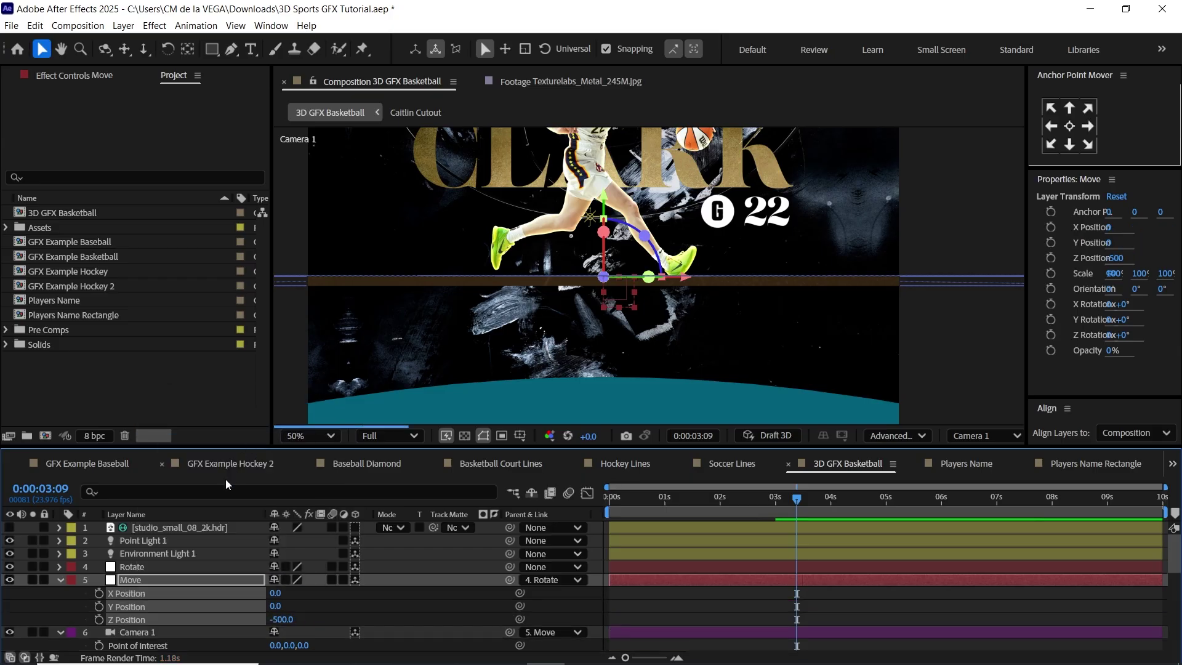
{"action": "left_click", "coordinate": [142, 578]}
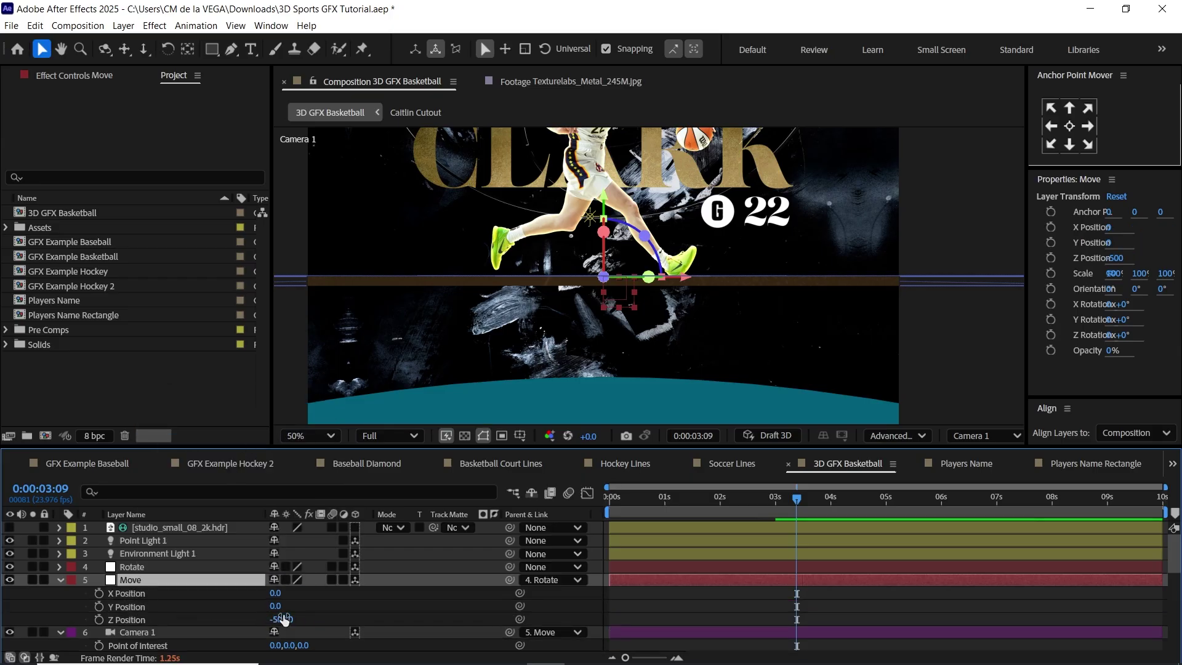
Set the Move null's Y Position to -520 to raise the camera, and enlarge the composition viewer
{"action": "left_click_drag", "start_coordinate": [277, 609], "coordinate": [234, 604]}
{"action": "key", "text": "h"}
{"action": "mouse_move", "coordinate": [692, 326]}
{"action": "left_mouse_down"}
{"action": "mouse_move", "coordinate": [692, 298]}
{"action": "mouse_move", "coordinate": [692, 316]}
{"action": "left_mouse_up"}
{"action": "key", "text": "v"}
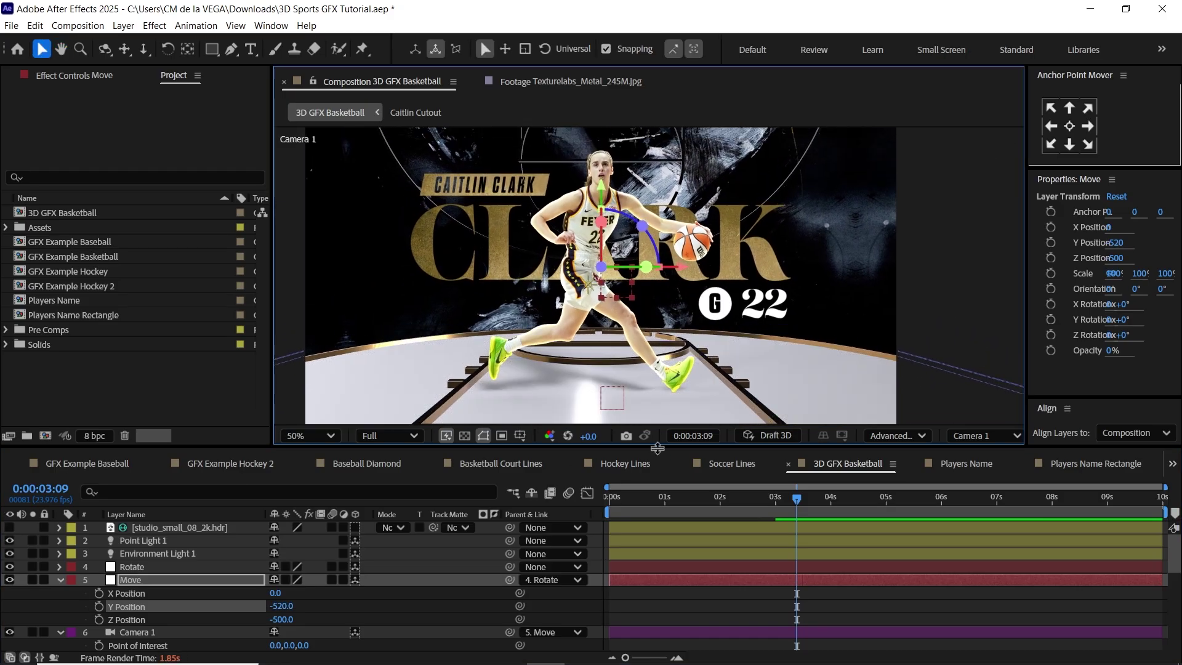
{"action": "left_click_drag", "start_coordinate": [658, 446], "coordinate": [658, 470]}
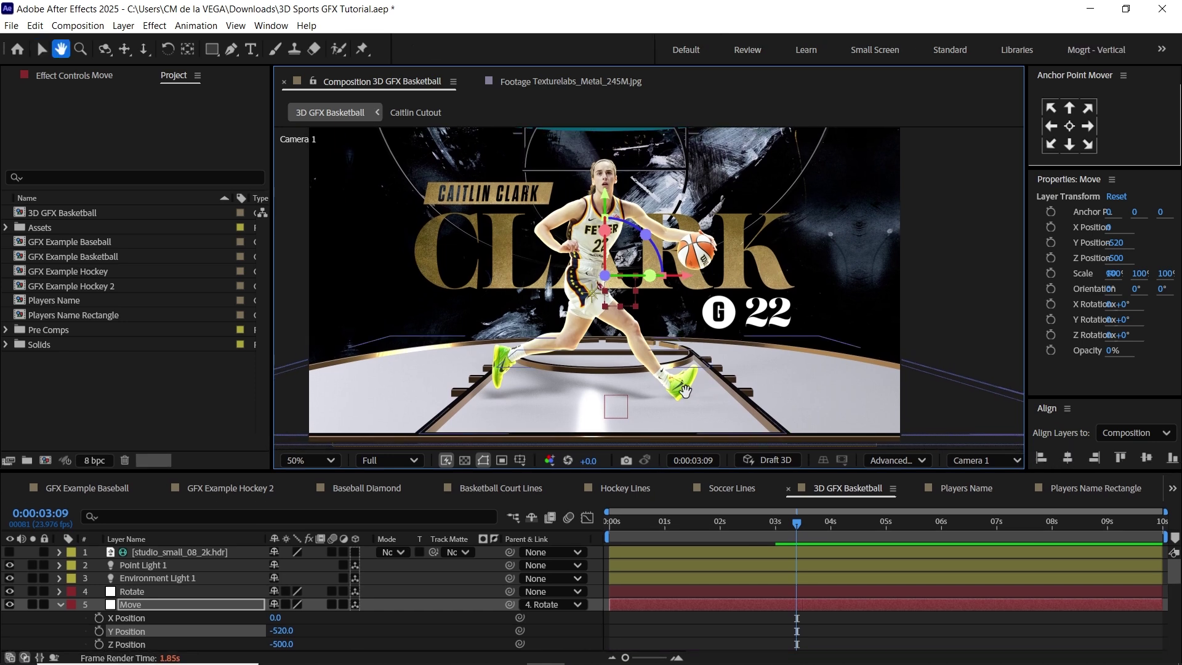
Reveal the Rotate null's rotation properties and set its Y Rotation to 1°
{"action": "left_click", "coordinate": [135, 591]}
{"action": "key", "text": "r"}
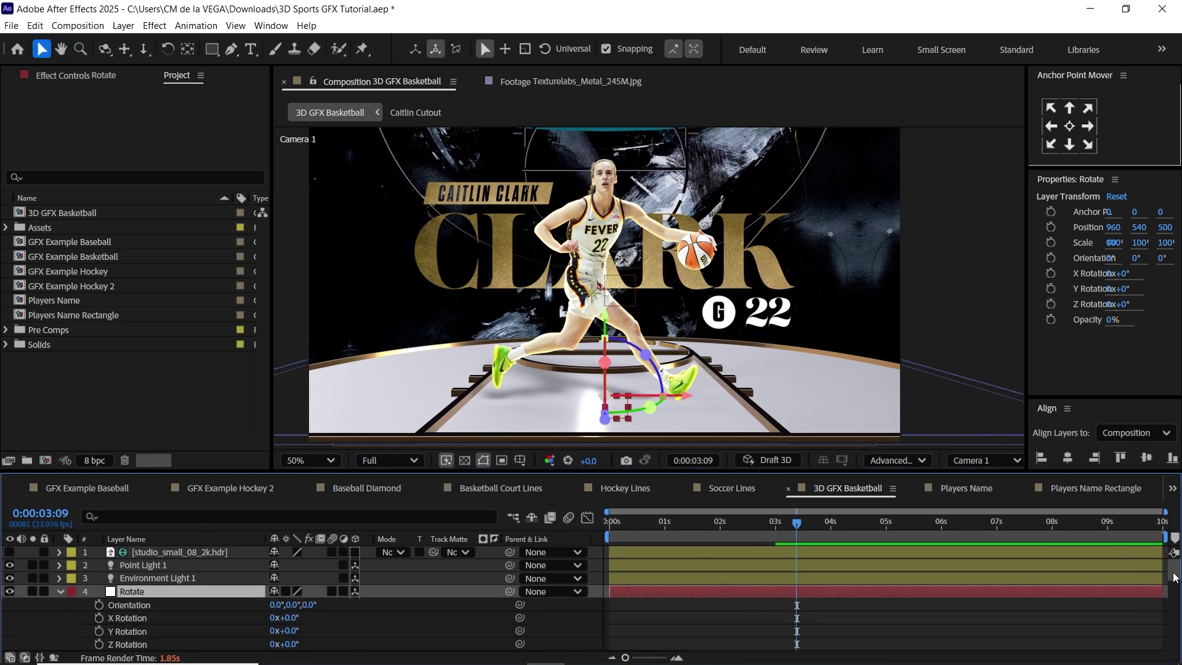
{"action": "scroll", "coordinate": [1175, 577], "scroll_direction": "down", "scroll_amount": 2}
{"action": "left_click_drag", "start_coordinate": [294, 602], "coordinate": [290, 601]}
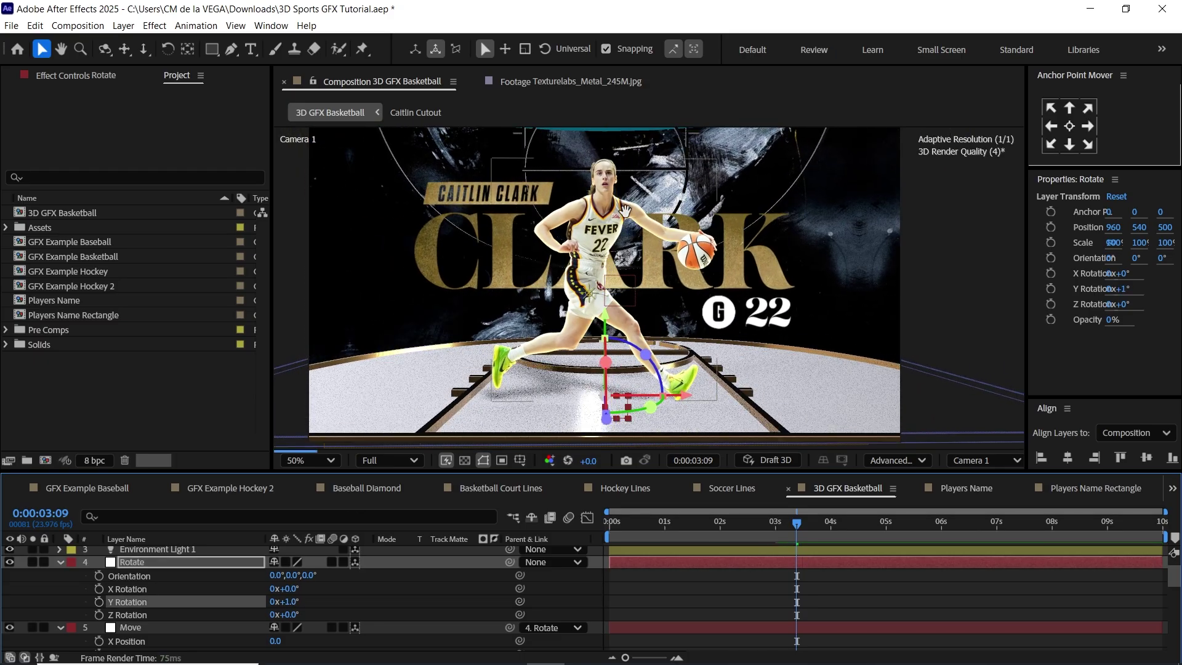
{"action": "key", "text": "space"}
{"action": "left_click_drag", "start_coordinate": [645, 132], "coordinate": [647, 158]}
{"action": "left_click_drag", "start_coordinate": [665, 207], "coordinate": [663, 183]}
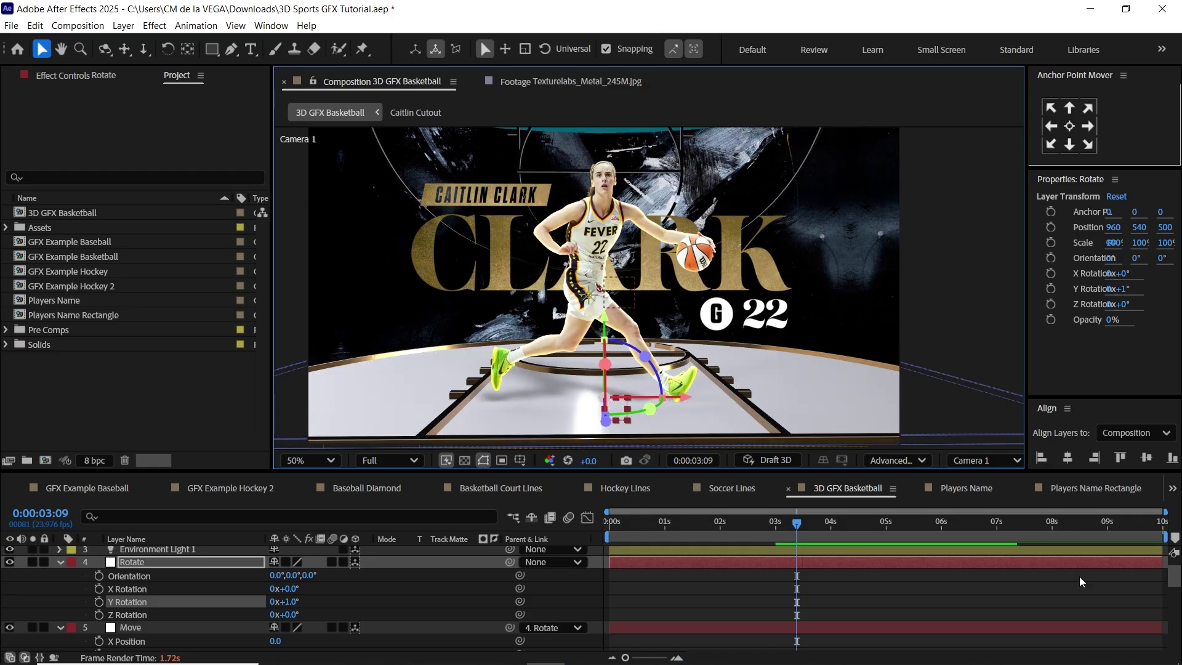
Try a different Position for the Basketball Court Lines 3D Wall layer and undo the change
{"action": "left_click_drag", "start_coordinate": [1173, 582], "coordinate": [1174, 638]}
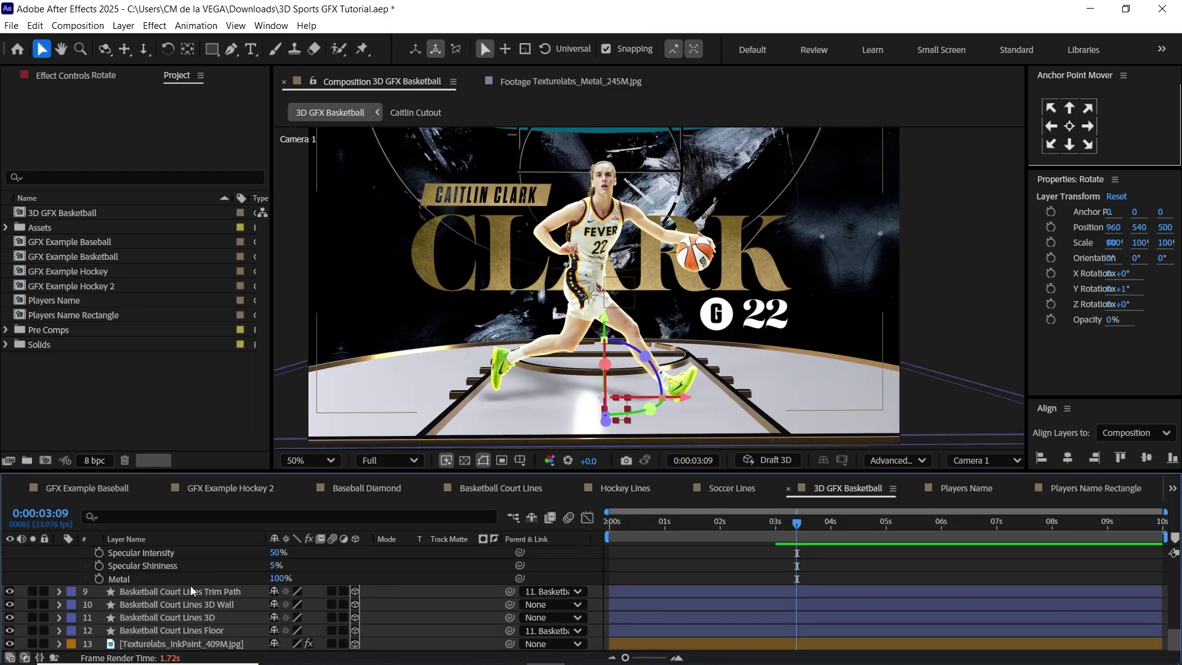
{"action": "left_click", "coordinate": [197, 604]}
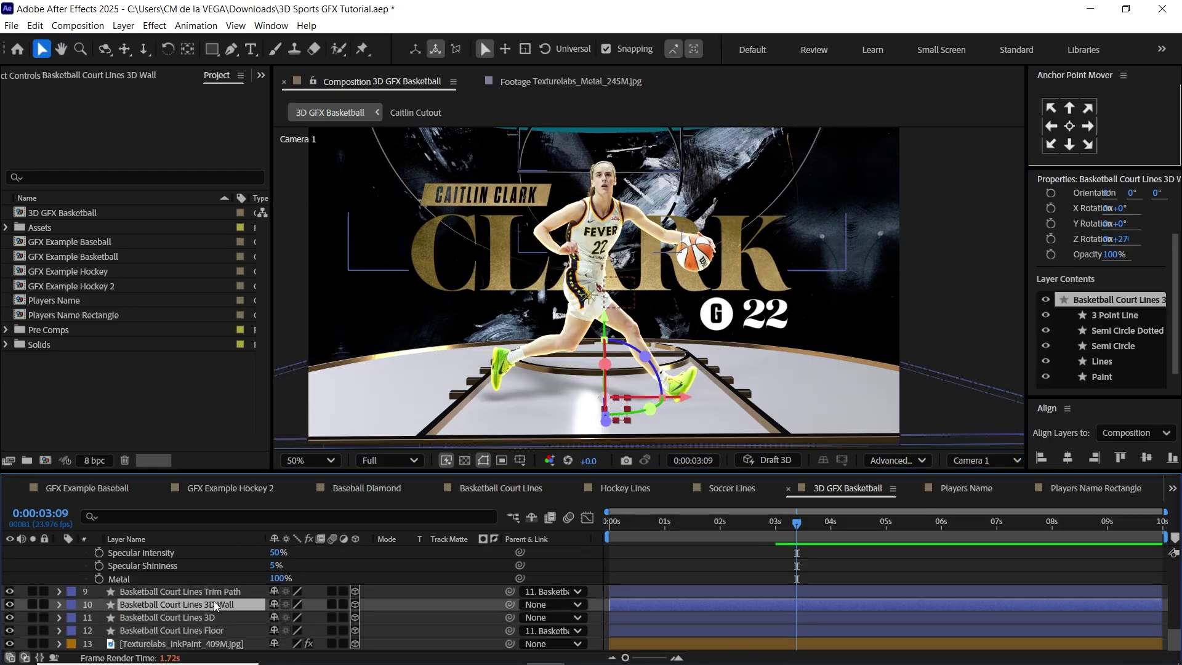
{"action": "key", "text": "p"}
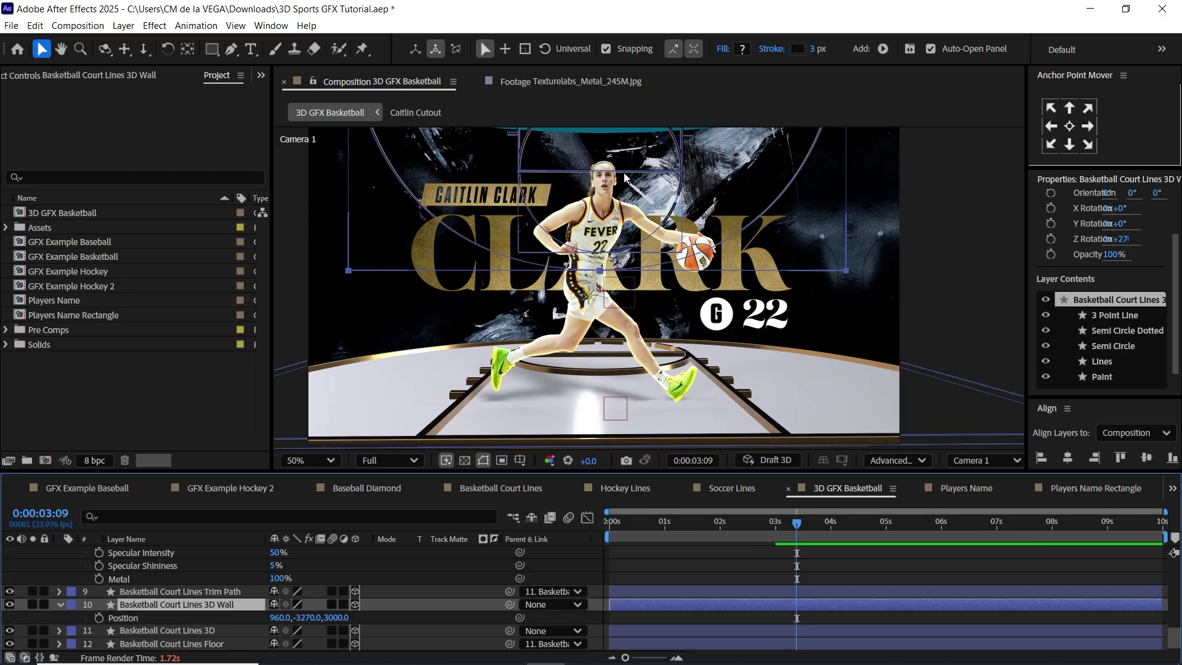
{"action": "left_click_drag", "start_coordinate": [307, 617], "coordinate": [301, 600]}
{"action": "key", "text": "ctrl+z"}
{"action": "left_click", "coordinate": [61, 605]}
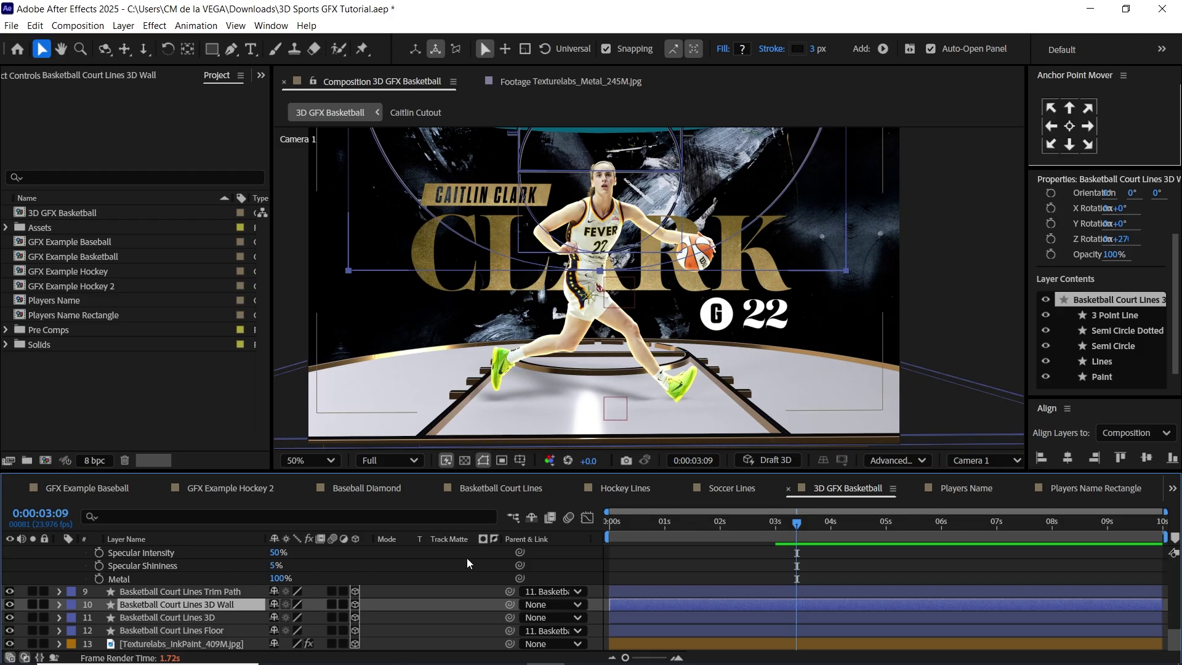
Rename the Texturelabs_InkPaint_409M.jpg layer as Wall
{"action": "left_click", "coordinate": [170, 644]}
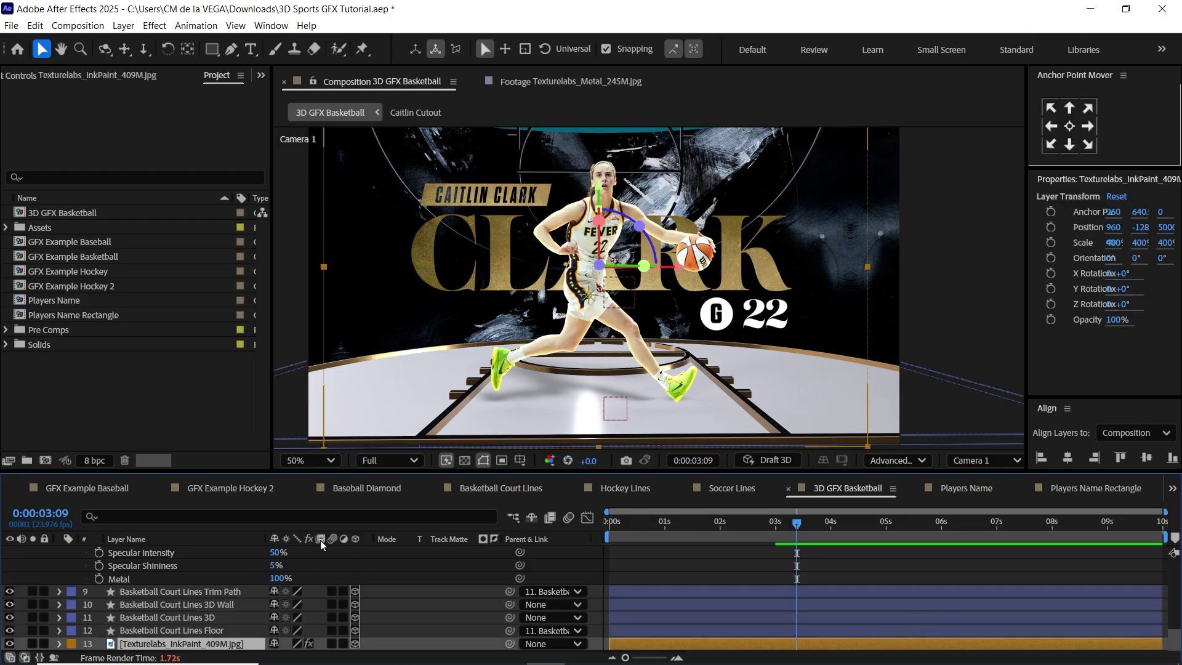
{"action": "key", "text": "Return"}
{"action": "type", "text": "Wall"}
{"action": "key", "text": "Return"}
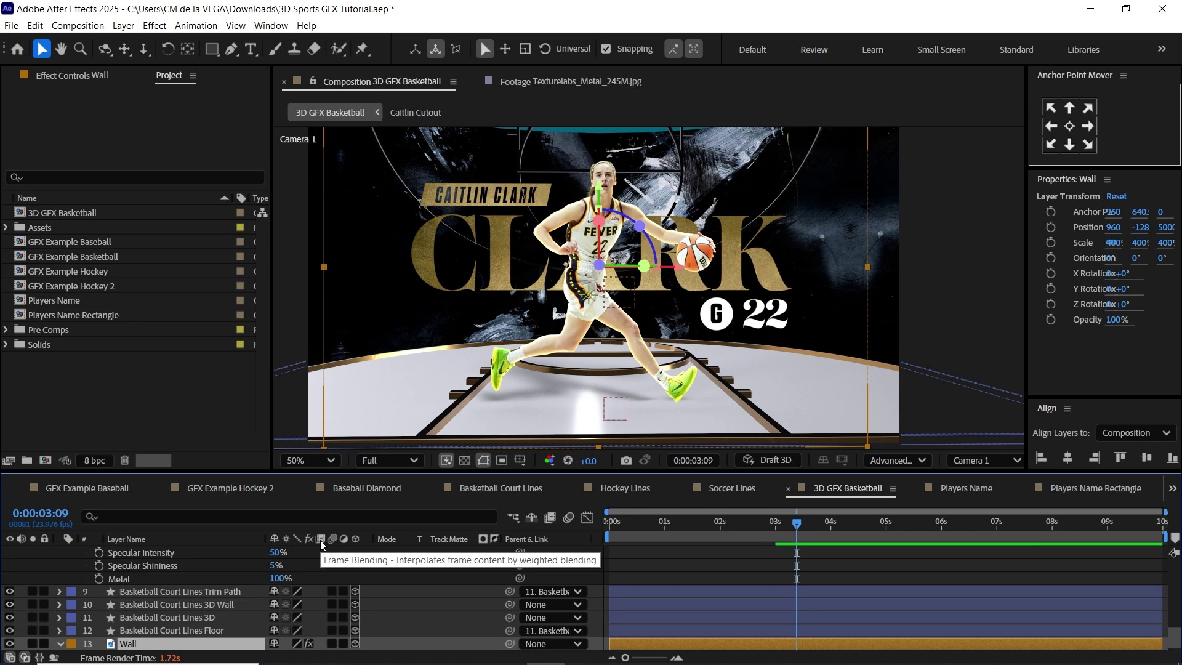
Raise the Wall layer to a Y Position of -764.1
{"action": "key", "text": "p"}
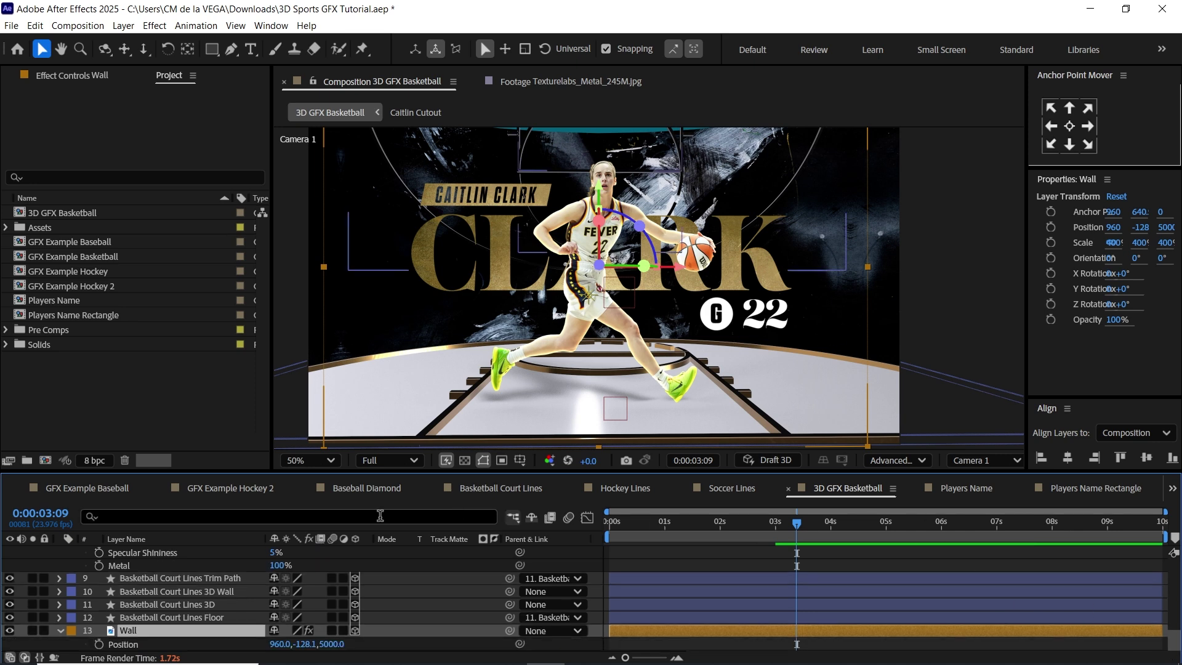
{"action": "left_click_drag", "start_coordinate": [305, 643], "coordinate": [268, 630]}
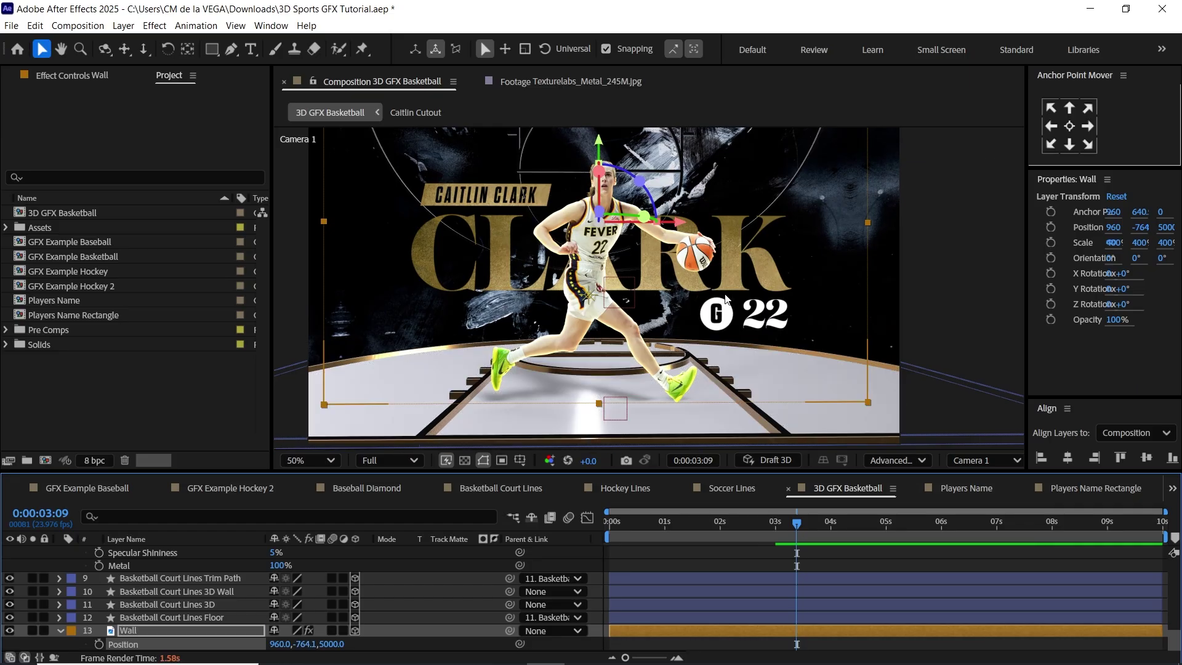
{"action": "key", "text": "space"}
{"action": "mouse_move", "coordinate": [729, 290]}
{"action": "left_mouse_down"}
{"action": "mouse_move", "coordinate": [728, 334]}
{"action": "mouse_move", "coordinate": [734, 295]}
{"action": "left_mouse_up"}
Add a Z Position keyframe to the Move null at 0 seconds
{"action": "left_click_drag", "start_coordinate": [1174, 638], "coordinate": [1170, 587]}
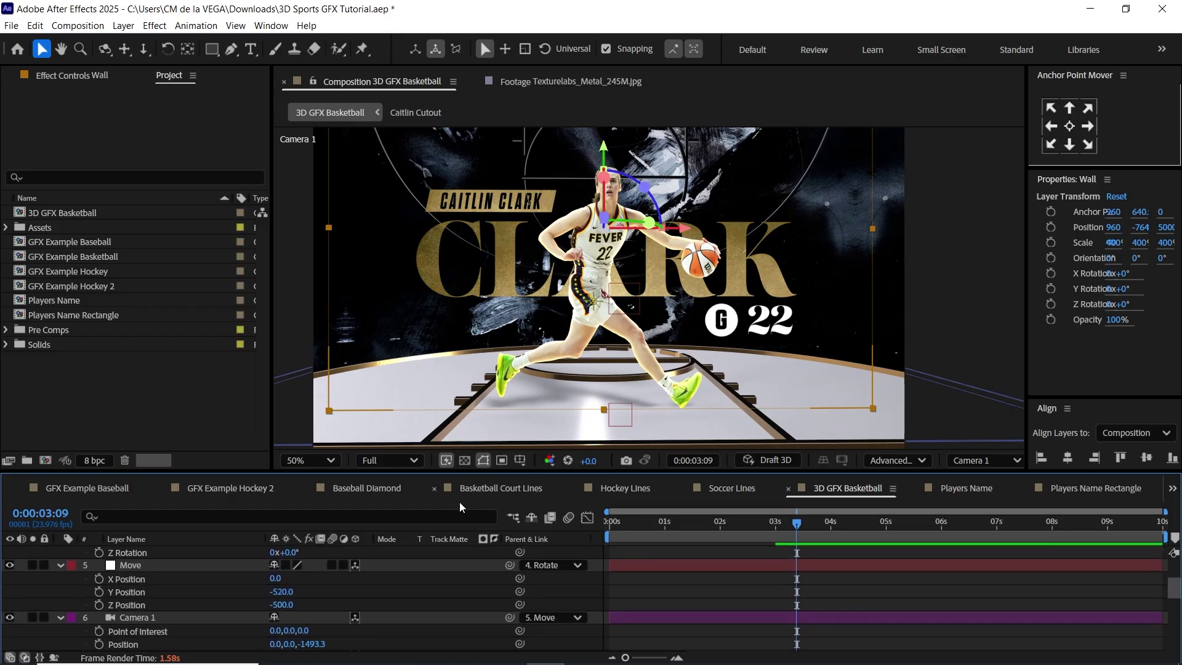
{"action": "left_click_drag", "start_coordinate": [617, 521], "coordinate": [588, 521]}
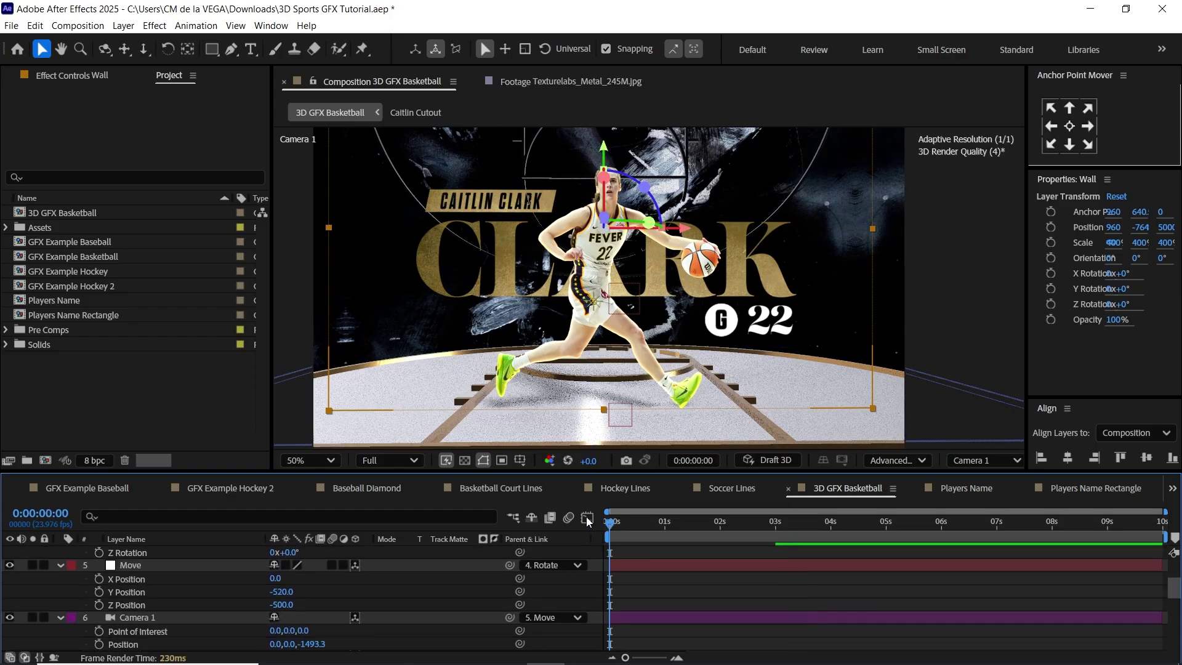
{"action": "left_click", "coordinate": [99, 605]}
Enlarge the timeline area and set the composition viewer's magnification to Fit up to 100%
{"action": "left_click_drag", "start_coordinate": [373, 472], "coordinate": [310, 431]}
{"action": "left_click", "coordinate": [311, 422]}
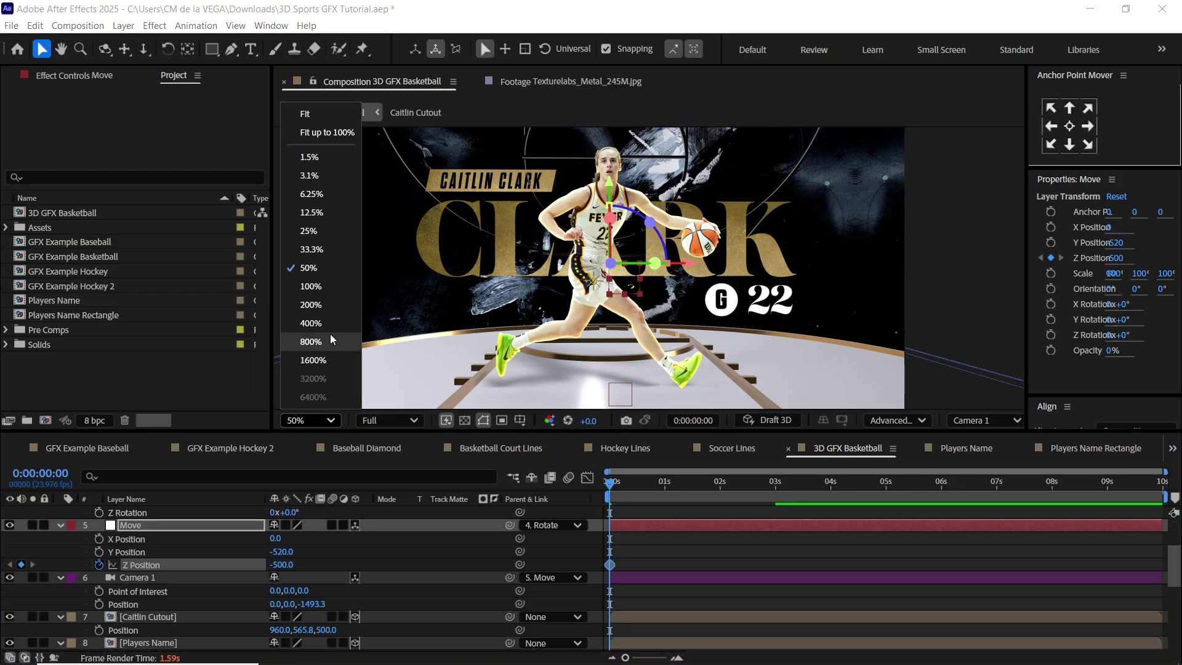
{"action": "left_click", "coordinate": [346, 134]}
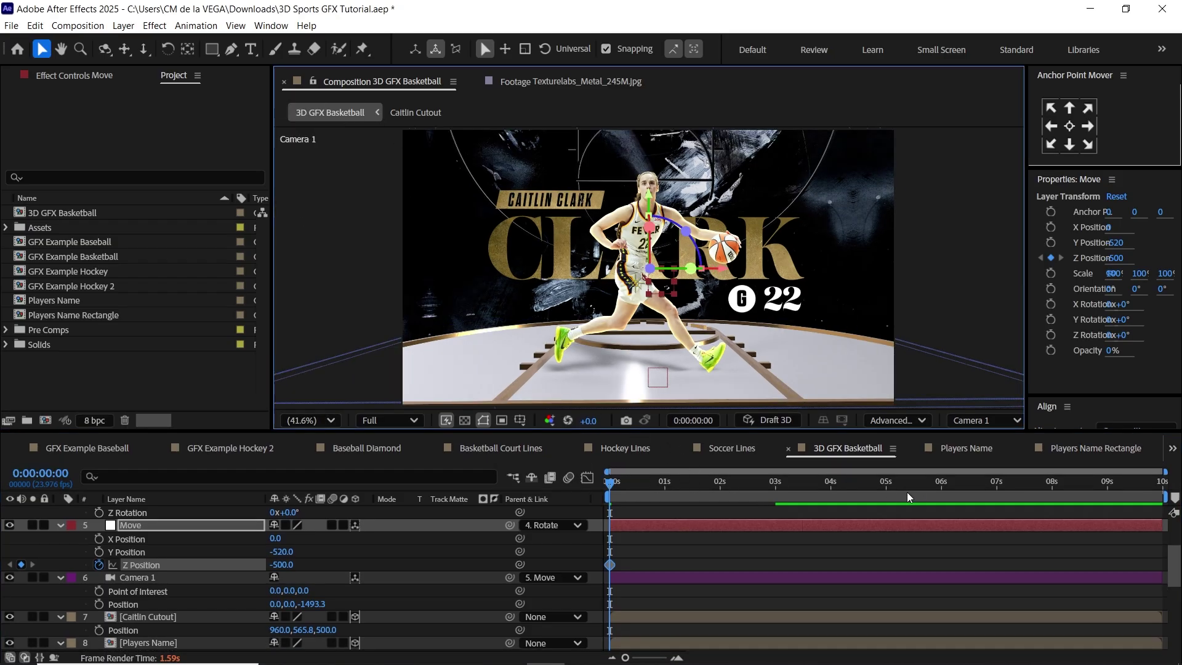
Keyframe the Move null's Z Position to 0 at 5 seconds and scrub through the camera push-in
{"action": "left_click", "coordinate": [887, 485]}
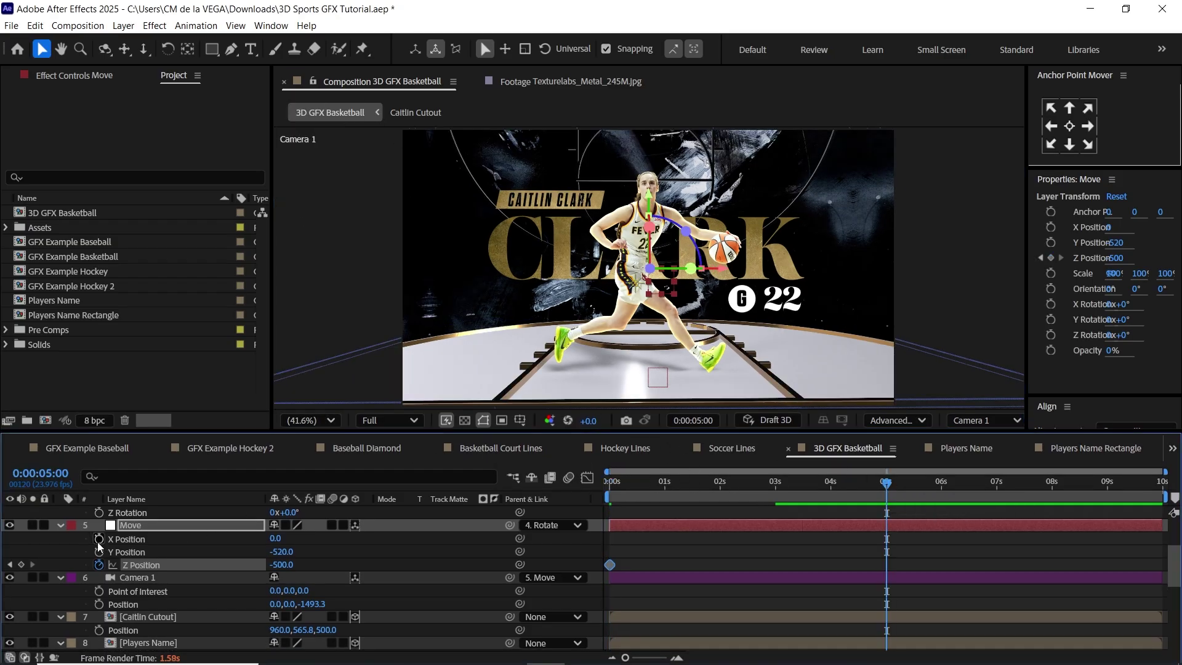
{"action": "left_click", "coordinate": [275, 565]}
{"action": "key", "text": "Return"}
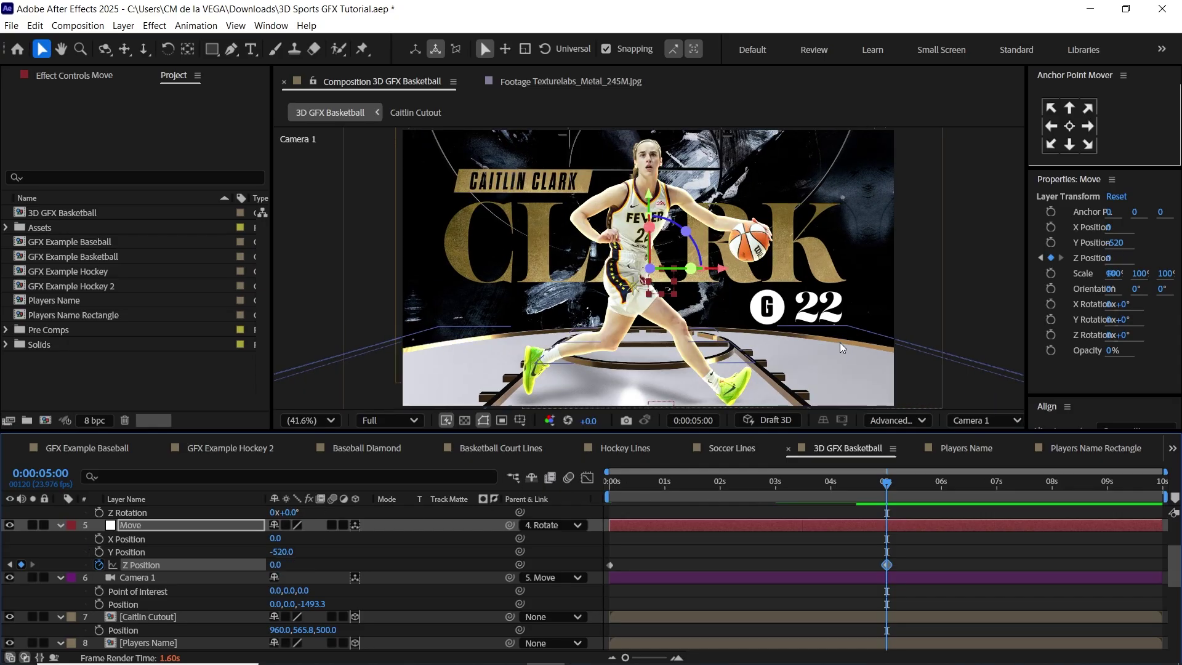
{"action": "left_click_drag", "start_coordinate": [605, 485], "coordinate": [848, 489]}
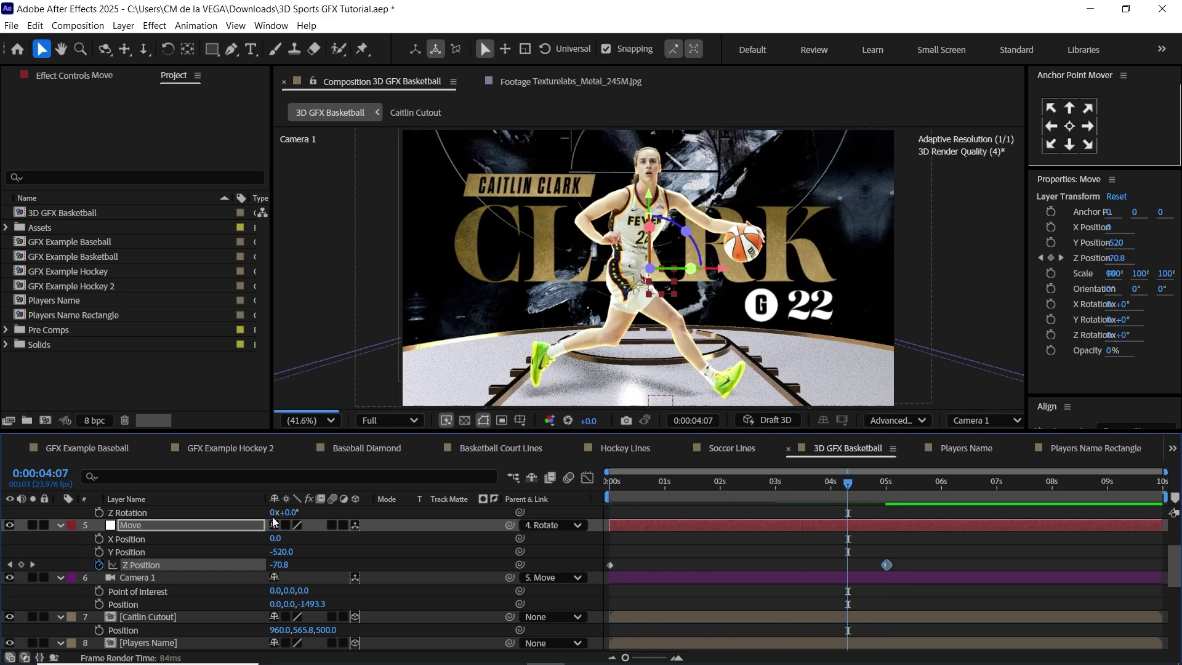
Set the Players Name layer's Z Position to 1000 and its Y Position to -100
{"action": "left_click", "coordinate": [253, 642]}
{"action": "scroll", "coordinate": [1167, 567], "scroll_direction": "down", "scroll_amount": 5}
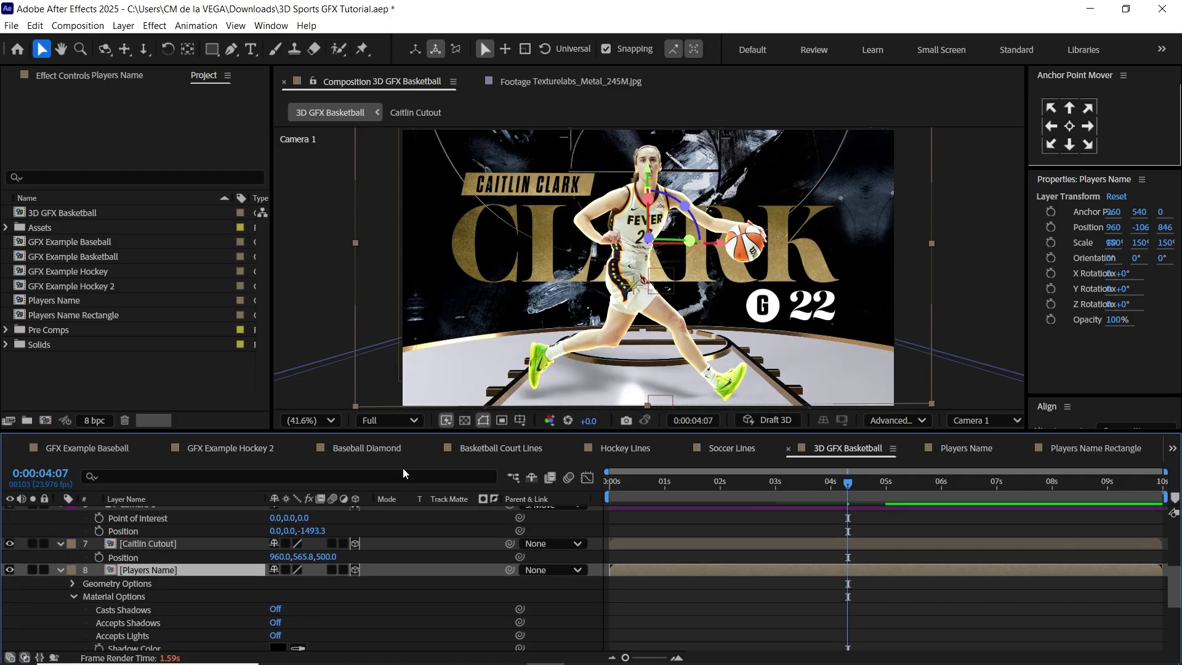
{"action": "key", "text": "p"}
{"action": "left_click", "coordinate": [334, 583]}
{"action": "type", "text": "1000"}
{"action": "key", "text": "Return"}
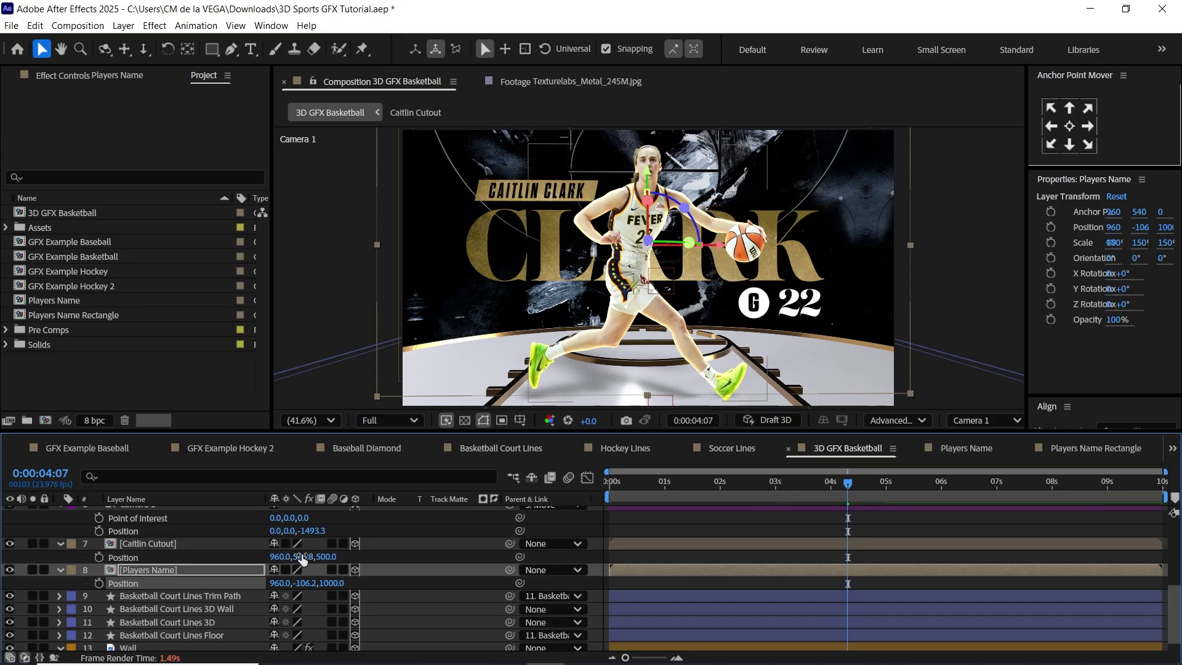
{"action": "left_click", "coordinate": [303, 583]}
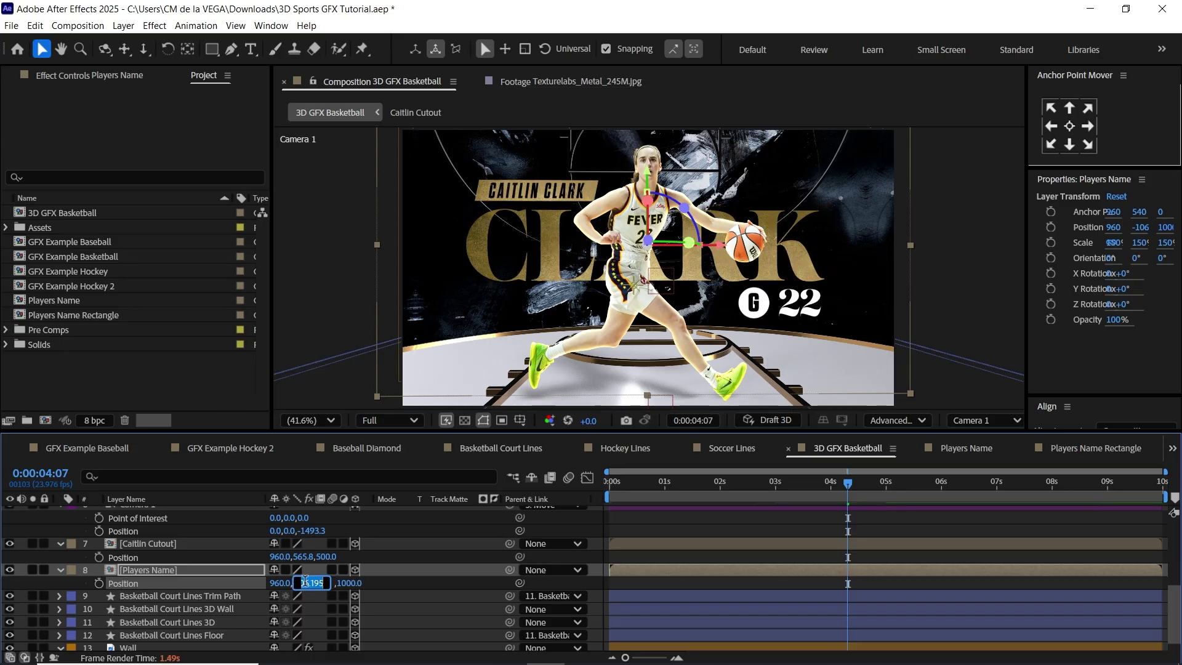
{"action": "key", "text": "Return"}
Scale the Players Name layer to 165% on all axes
{"action": "key", "text": "s"}
{"action": "left_click", "coordinate": [297, 583]}
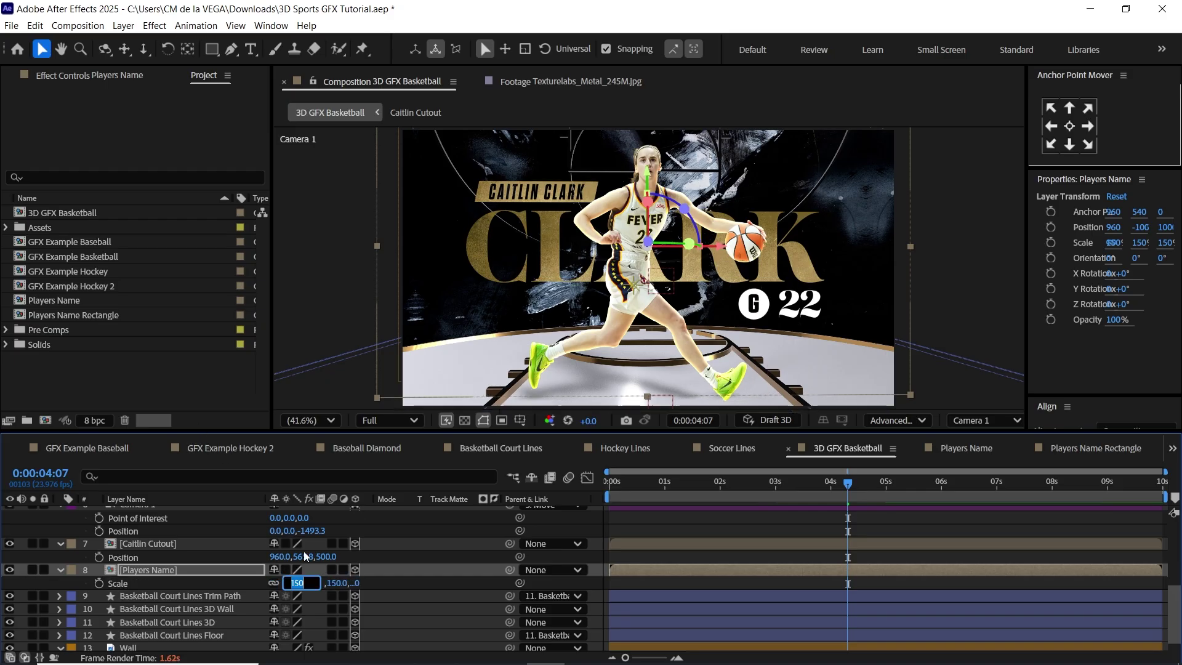
{"action": "key", "text": "Return"}
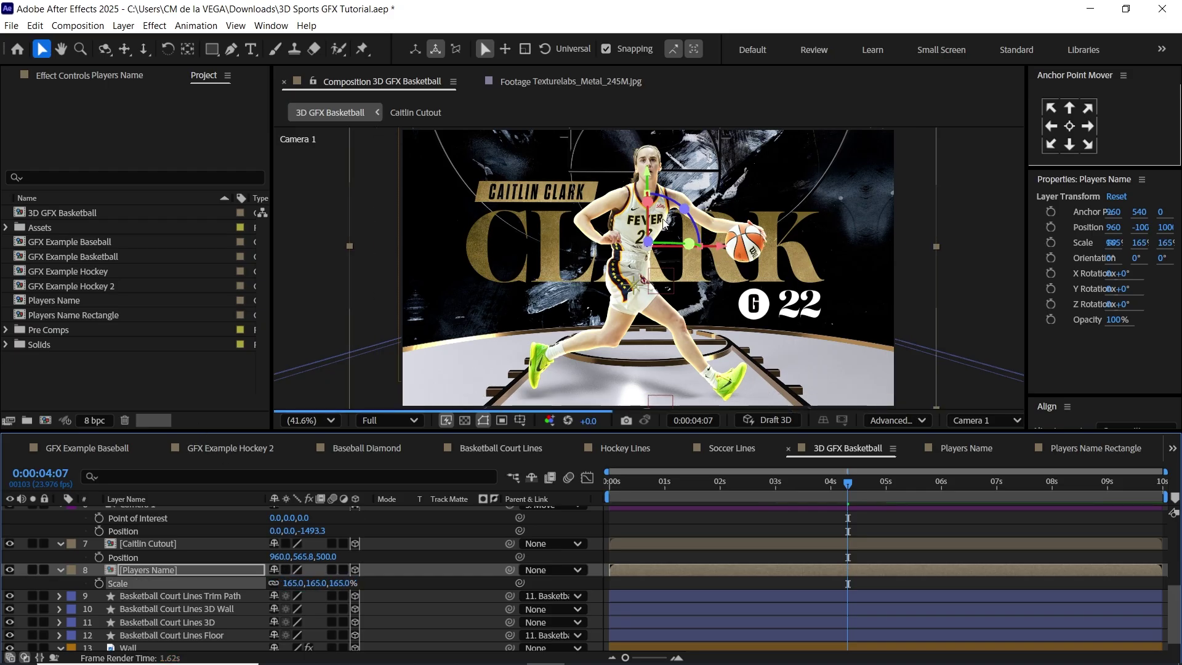
{"action": "key", "text": "space"}
{"action": "mouse_move", "coordinate": [801, 262]}
{"action": "left_mouse_down"}
{"action": "mouse_move", "coordinate": [779, 292]}
{"action": "mouse_move", "coordinate": [780, 263]}
{"action": "left_mouse_up"}
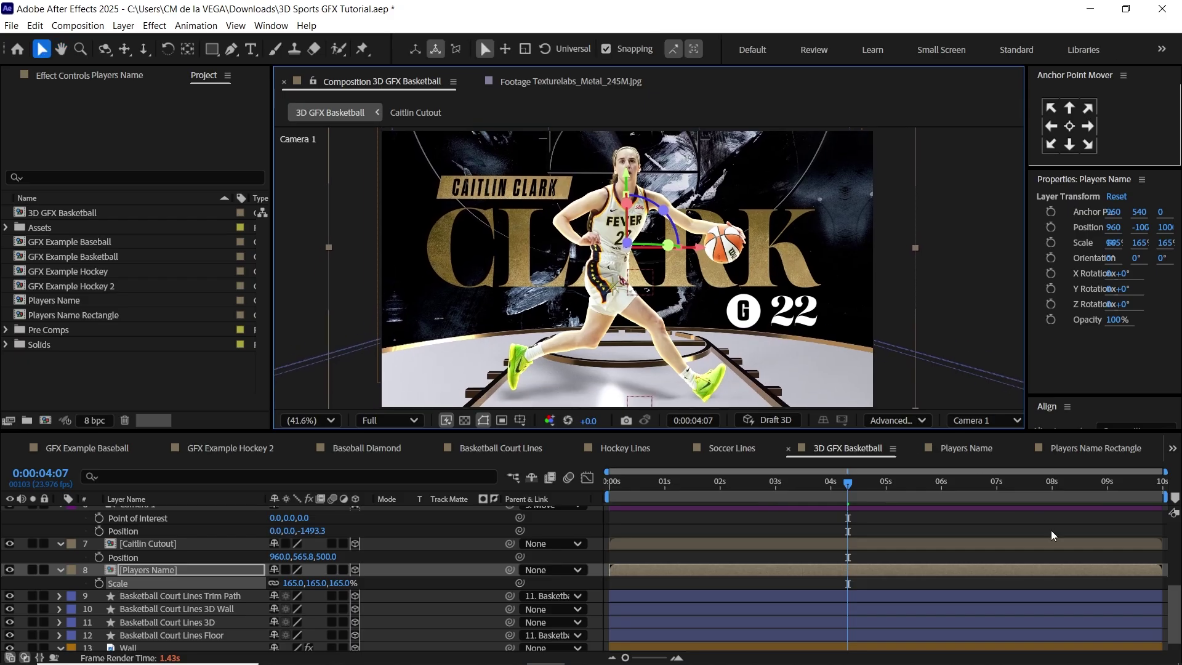
Scrub through the camera move to 5 seconds and set the Rotate null's X Rotation to 1°
{"action": "left_click_drag", "start_coordinate": [1173, 608], "coordinate": [1164, 557]}
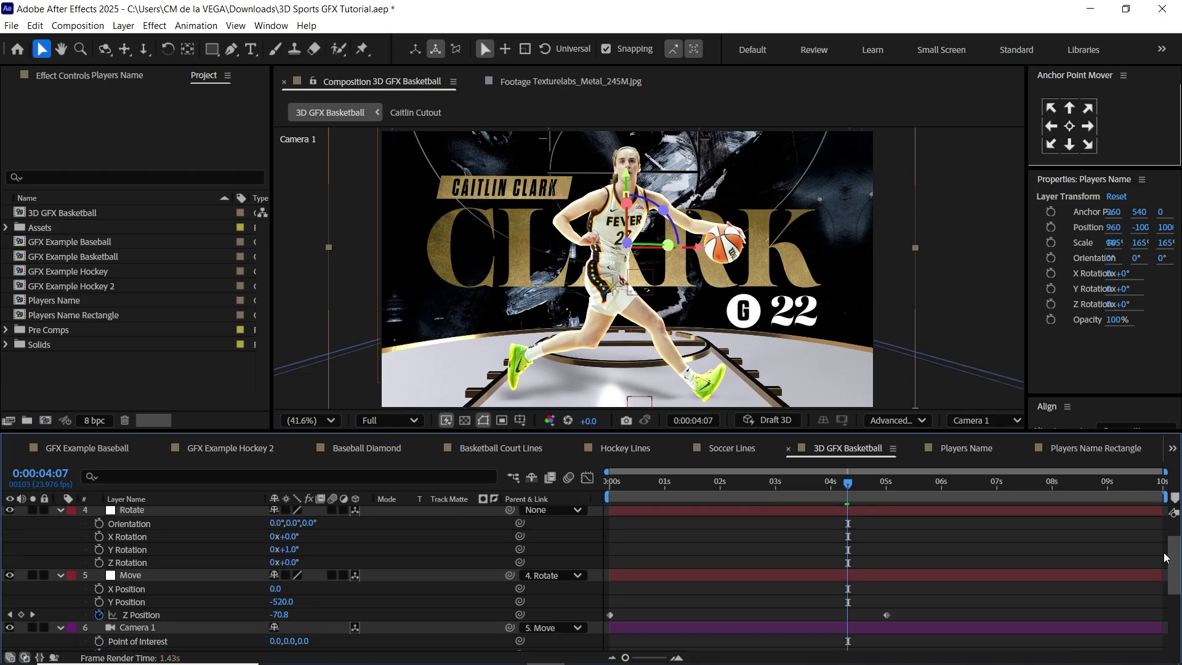
{"action": "left_click_drag", "start_coordinate": [613, 486], "coordinate": [883, 489]}
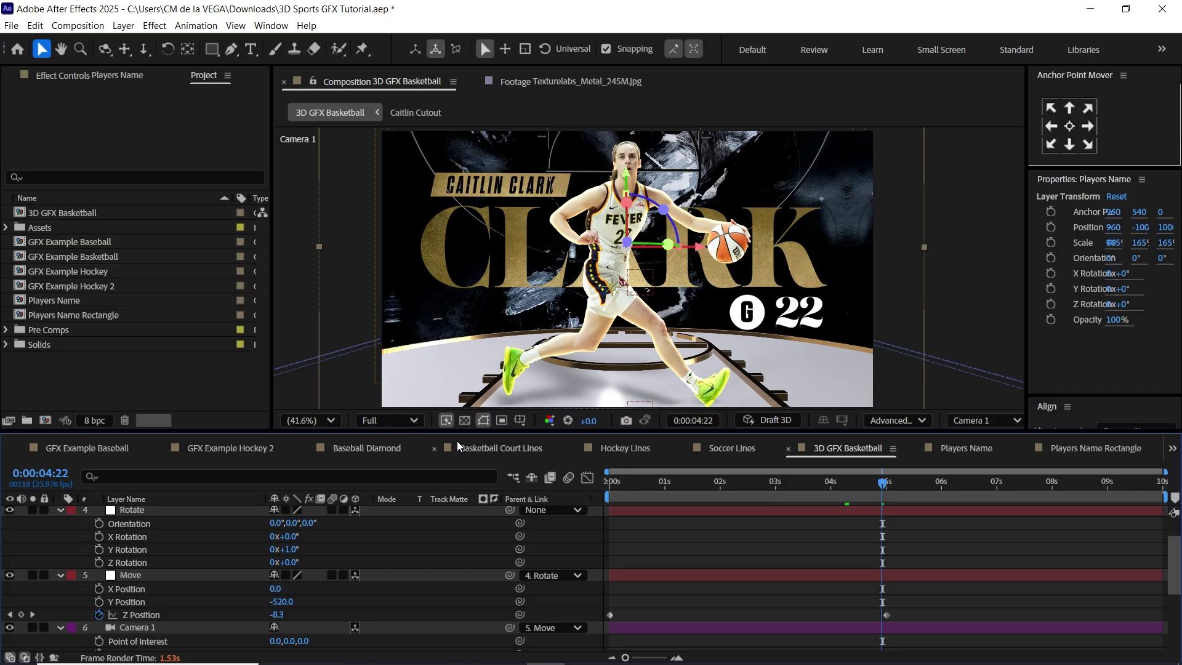
{"action": "left_click_drag", "start_coordinate": [887, 490], "coordinate": [887, 488]}
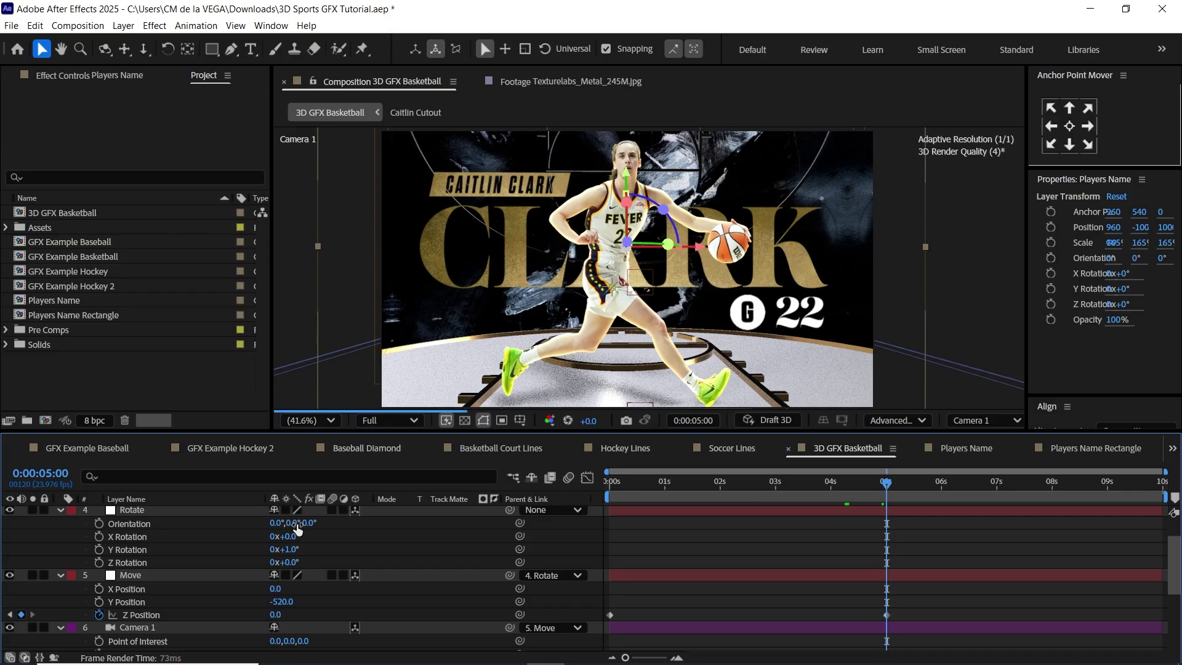
{"action": "left_click_drag", "start_coordinate": [290, 536], "coordinate": [289, 549]}
{"action": "key", "text": "ctrl+z"}
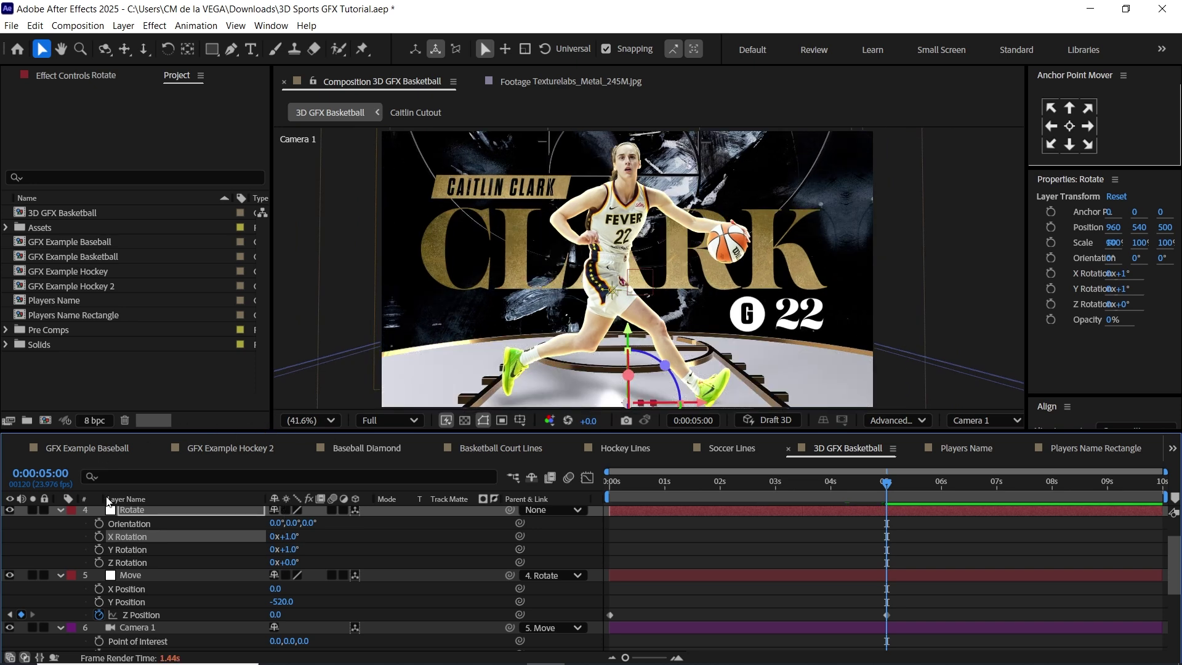
Collapse the properties of all layers in the timeline and clear the selection
{"action": "key", "text": "ctrl+a"}
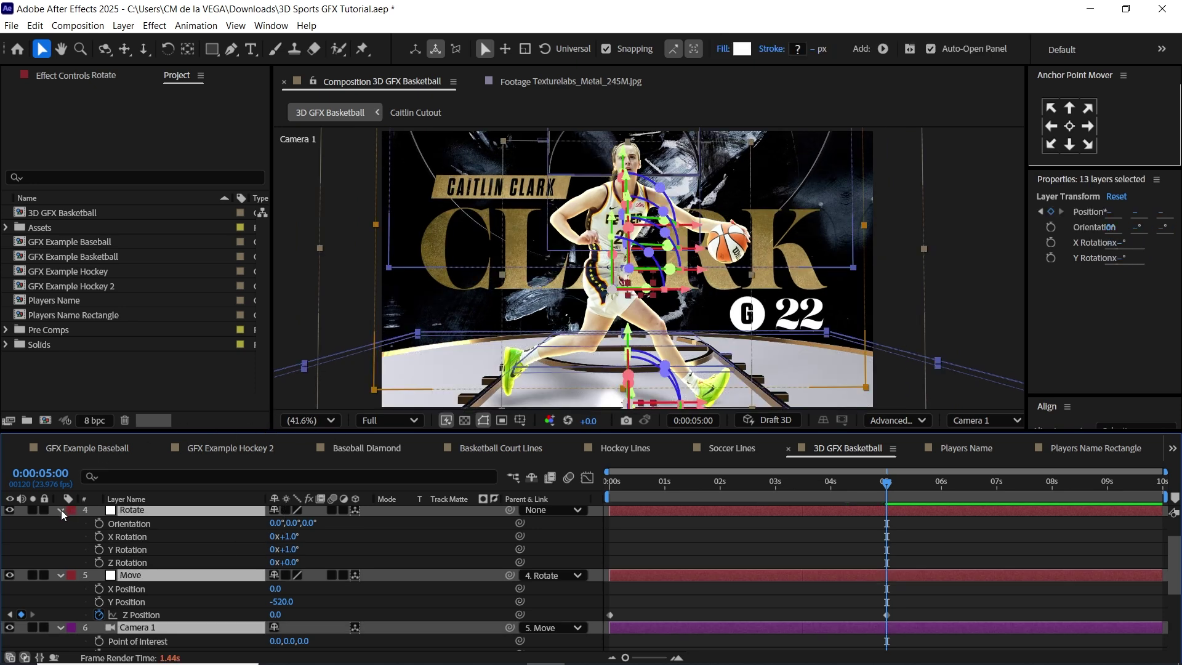
{"action": "left_click", "coordinate": [60, 511]}
{"action": "key", "text": "ctrl+shift+a"}
Set the Caitlin Cutout layer's Auto-Orientation to Orient Towards Camera and deselect the layer
{"action": "left_click", "coordinate": [161, 562]}
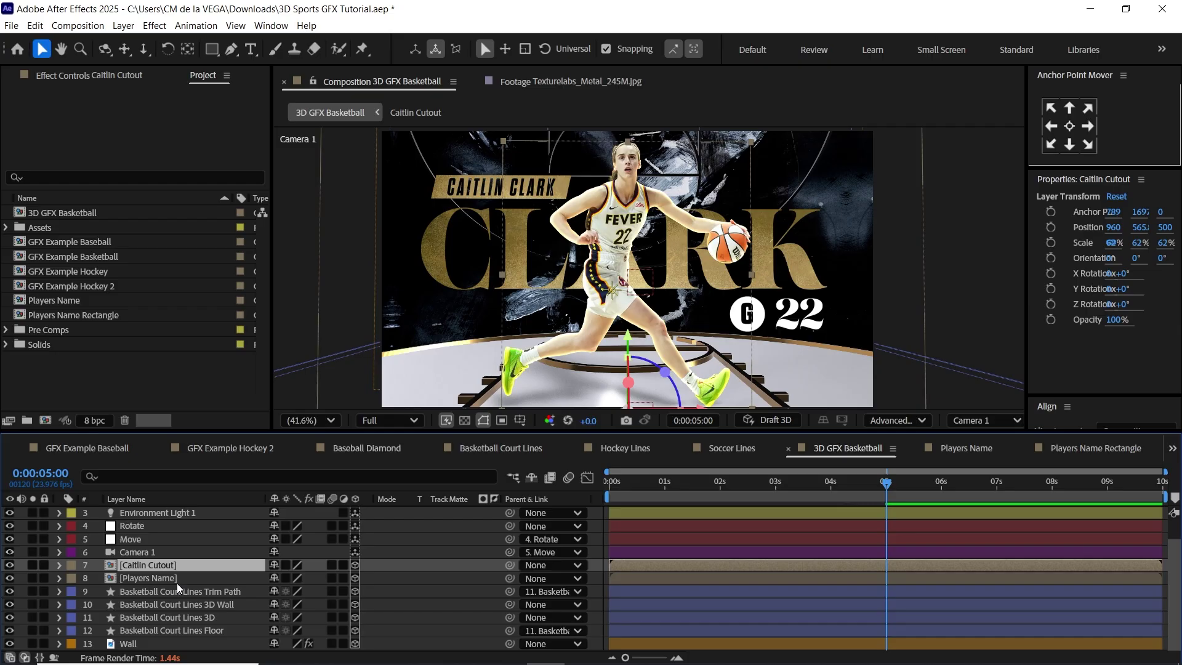
{"action": "right_click", "coordinate": [198, 565]}
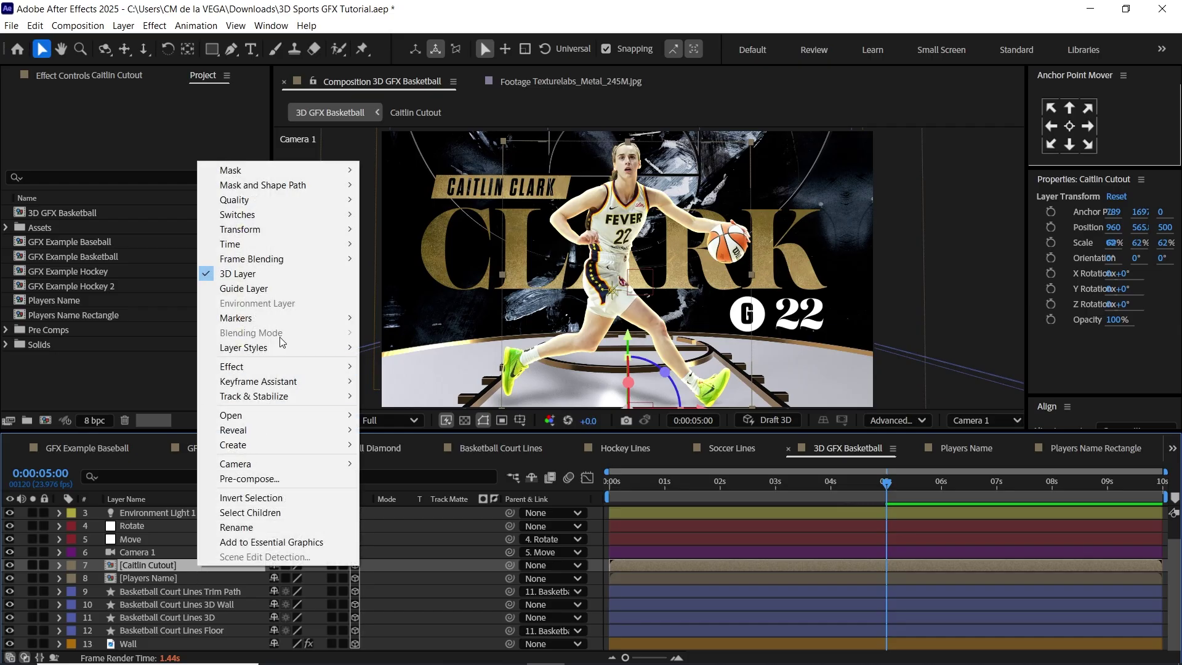
{"action": "mouse_move", "coordinate": [301, 229]}
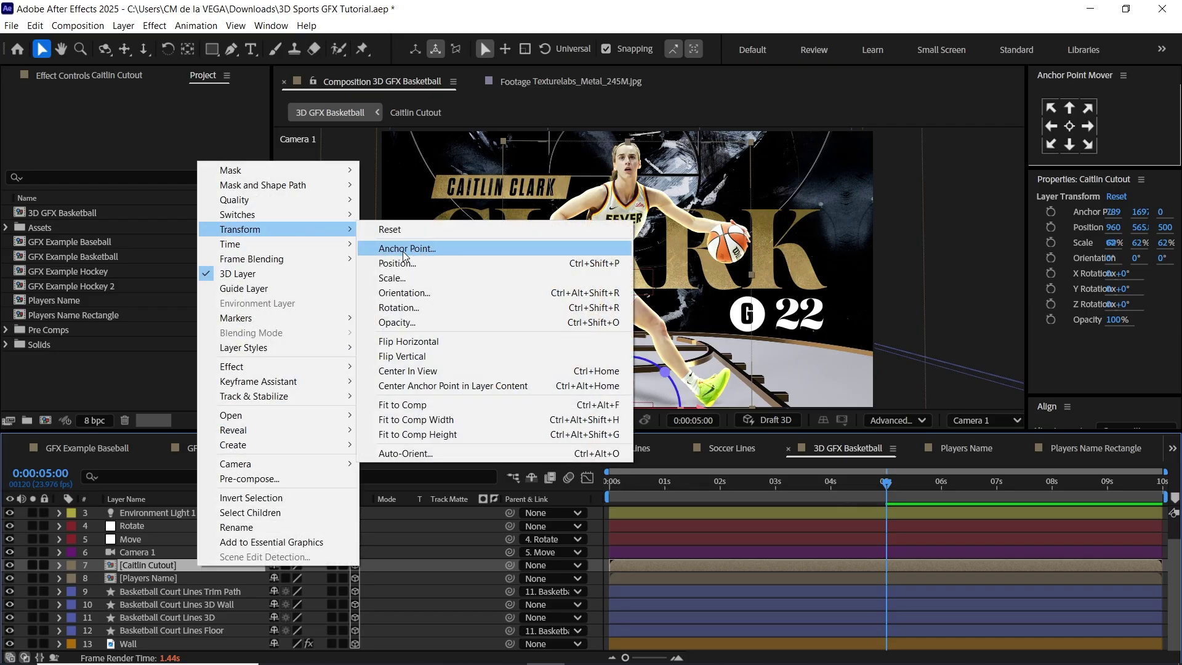
{"action": "left_click", "coordinate": [434, 453]}
{"action": "left_click", "coordinate": [461, 346]}
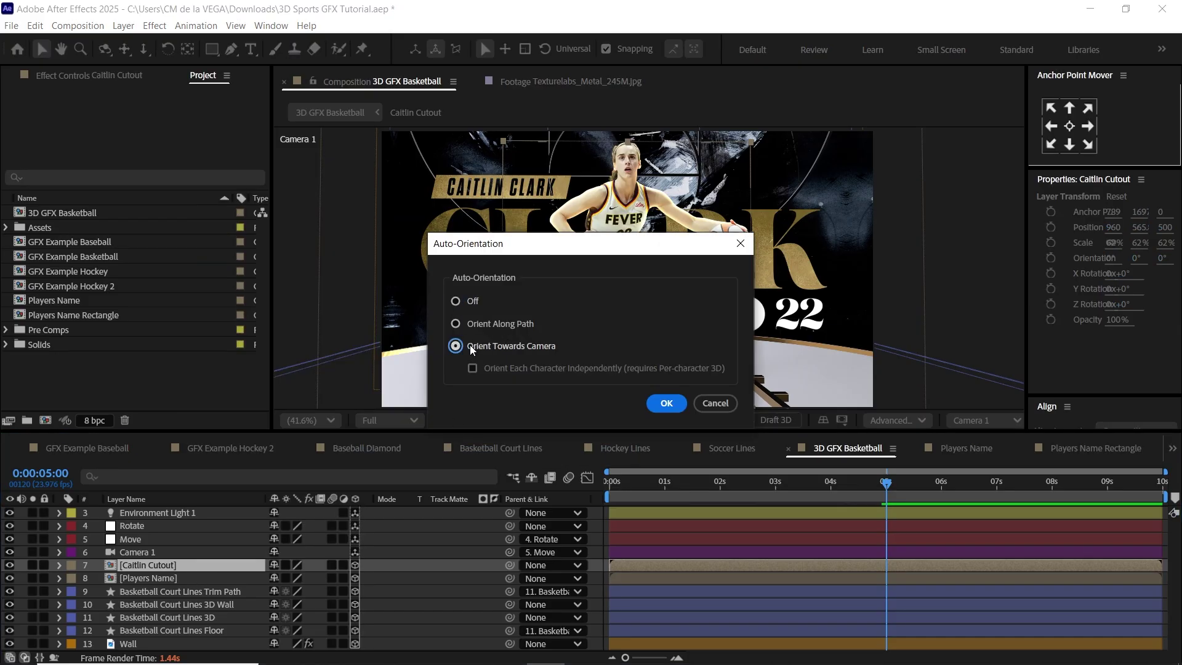
{"action": "left_click", "coordinate": [665, 402]}
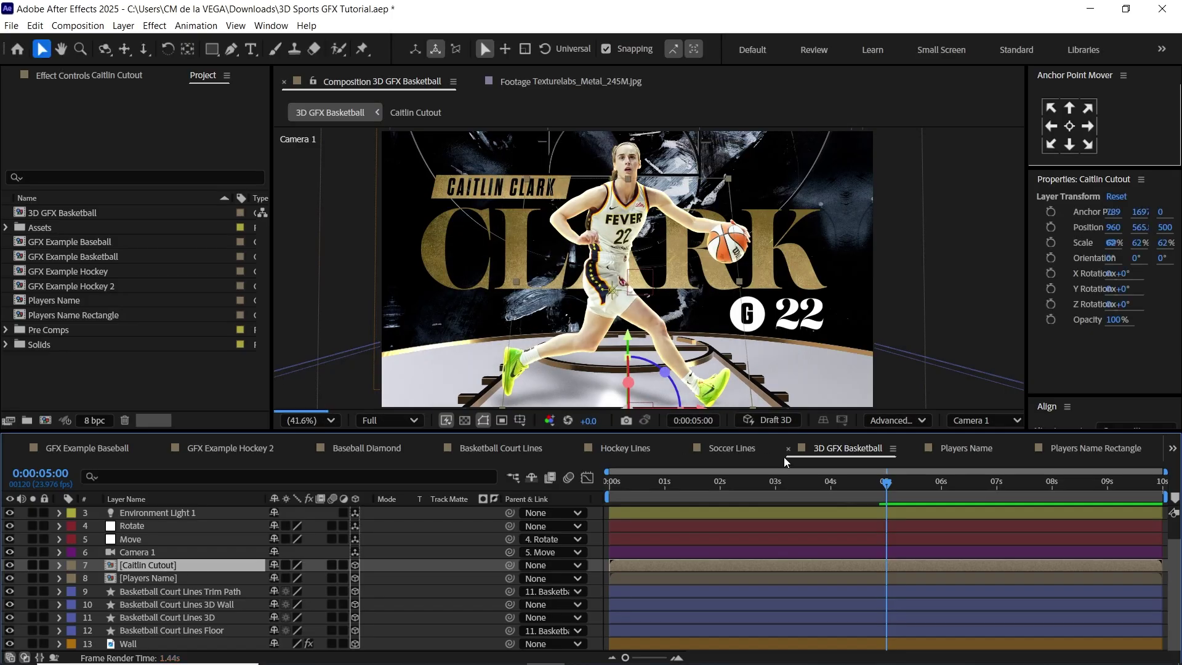
{"action": "key", "text": "F2"}
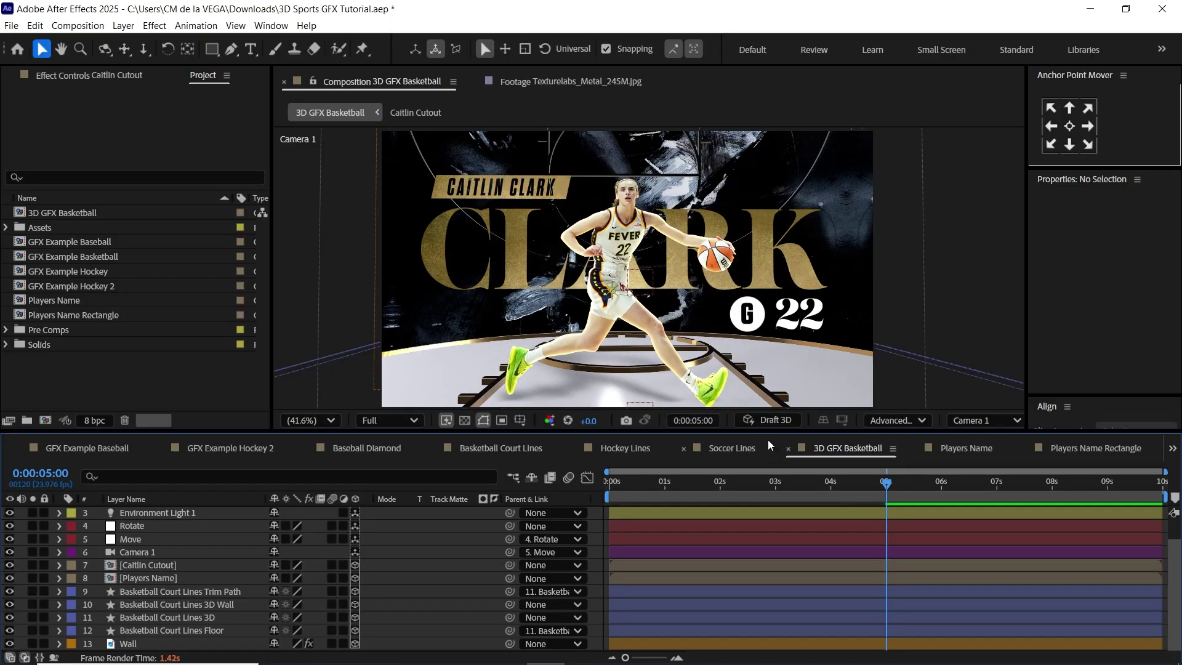
Set the Rotate null's X Rotation to 2°
{"action": "left_click", "coordinate": [141, 527]}
{"action": "key", "text": "r"}
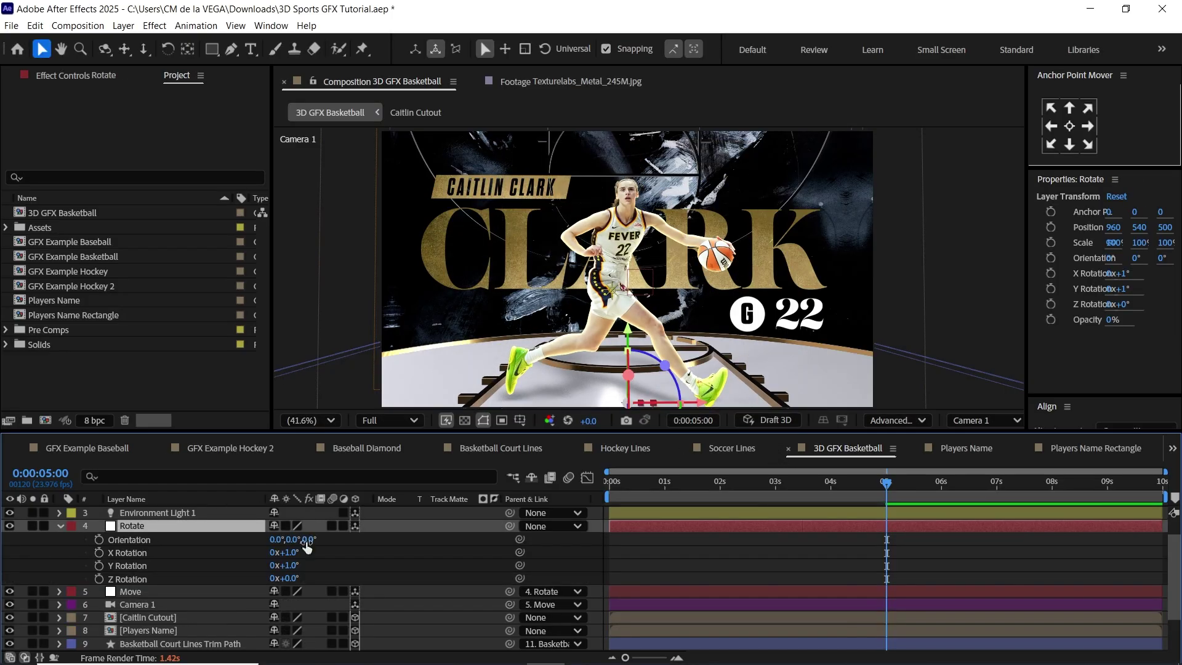
{"action": "mouse_move", "coordinate": [290, 553]}
{"action": "left_mouse_down"}
{"action": "mouse_move", "coordinate": [291, 566]}
{"action": "mouse_move", "coordinate": [307, 566]}
{"action": "mouse_move", "coordinate": [281, 554]}
{"action": "left_mouse_up"}
Scale the Caitlin Cutout layer to 70% on all axes
{"action": "left_click", "coordinate": [146, 617]}
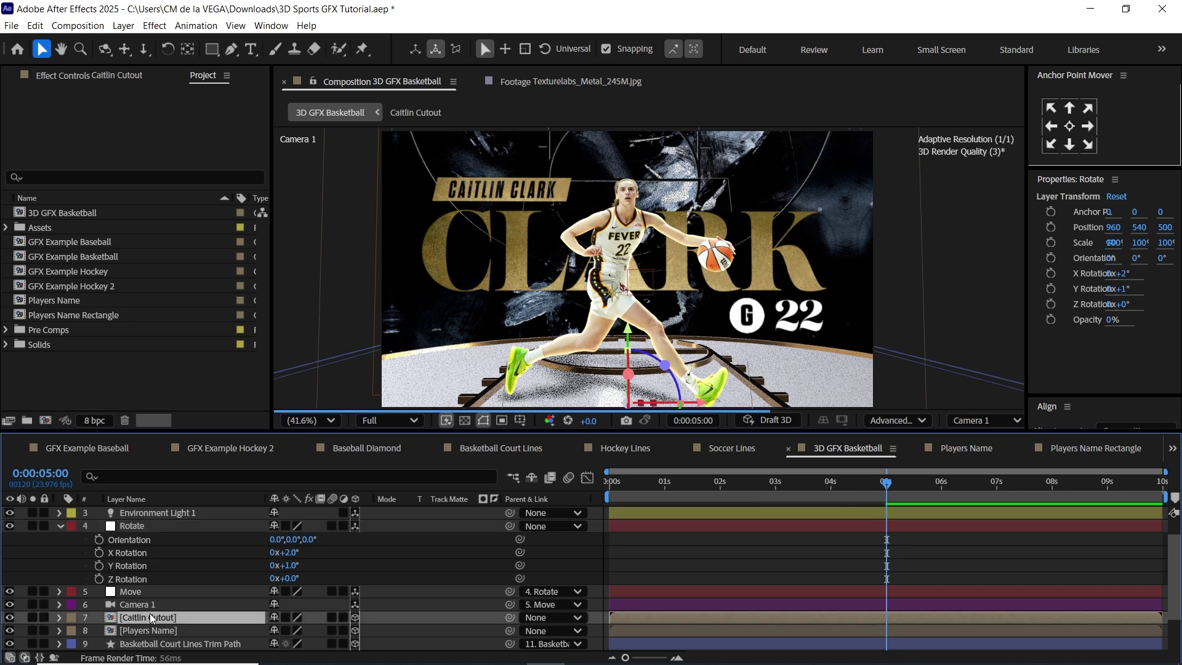
{"action": "key", "text": "s"}
{"action": "left_click", "coordinate": [292, 630]}
{"action": "type", "text": "70"}
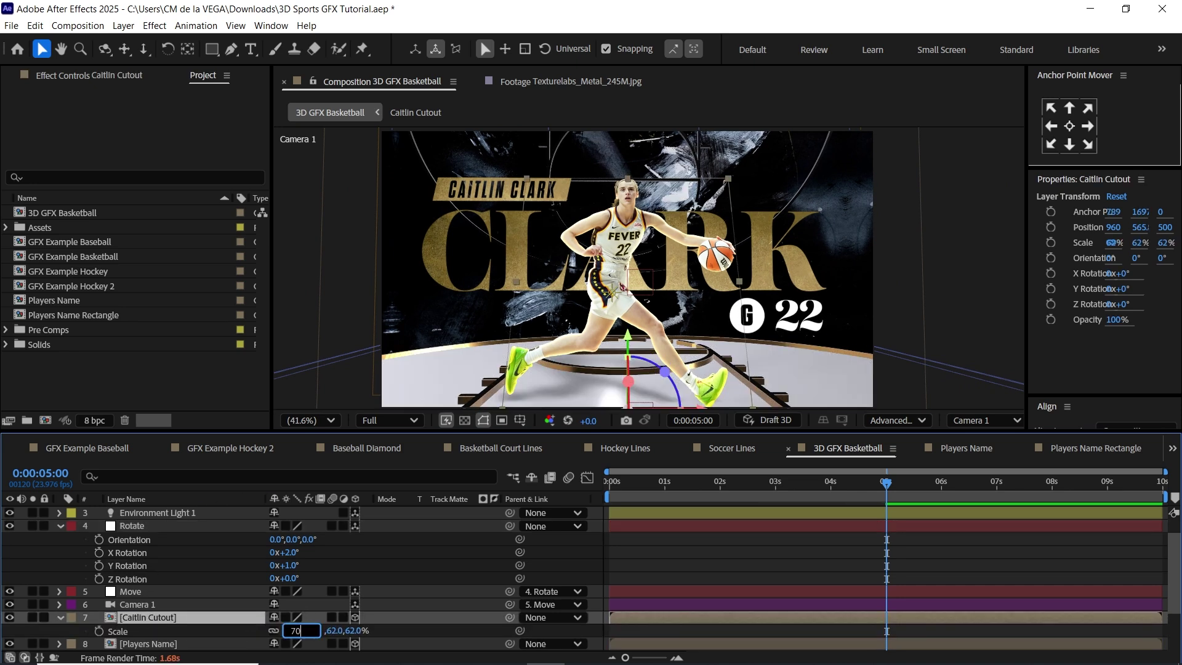
{"action": "key", "text": "Return"}
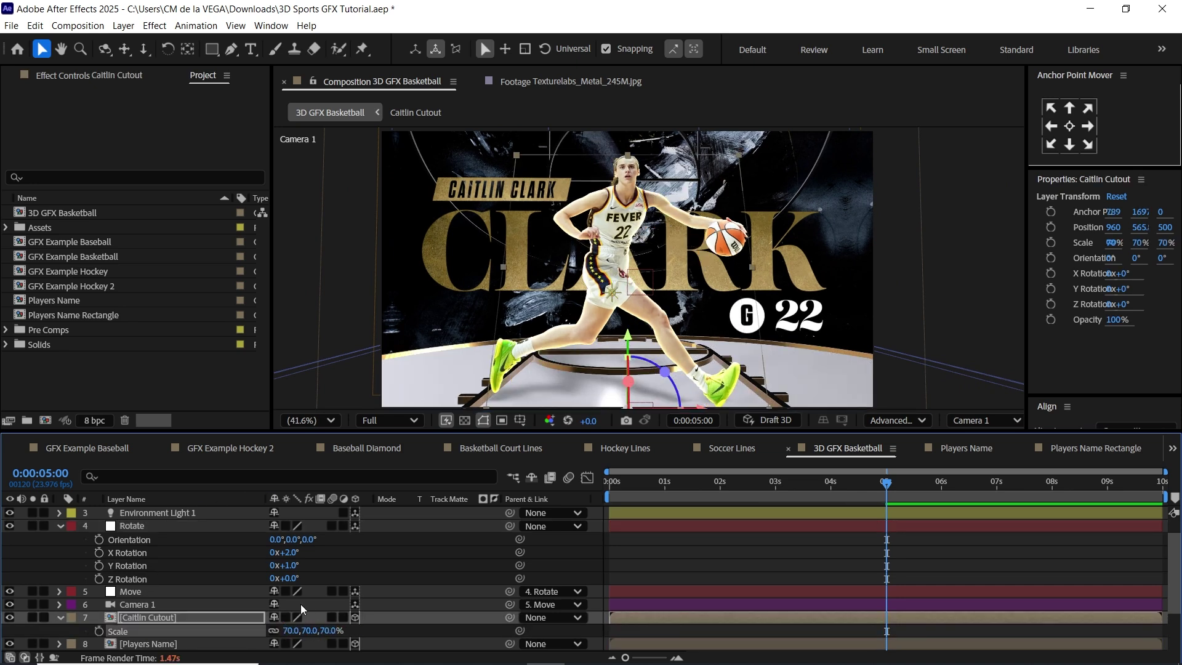
Try a slightly different X Rotation on the Rotate null and undo the change
{"action": "key", "text": "h"}
{"action": "mouse_move", "coordinate": [710, 300]}
{"action": "left_mouse_down"}
{"action": "mouse_move", "coordinate": [710, 266]}
{"action": "mouse_move", "coordinate": [710, 288]}
{"action": "left_mouse_up"}
{"action": "key", "text": "v"}
{"action": "mouse_move", "coordinate": [287, 553]}
{"action": "left_mouse_down"}
{"action": "mouse_move", "coordinate": [295, 577]}
{"action": "mouse_move", "coordinate": [290, 552]}
{"action": "left_mouse_up"}
{"action": "key", "text": "ctrl+z"}
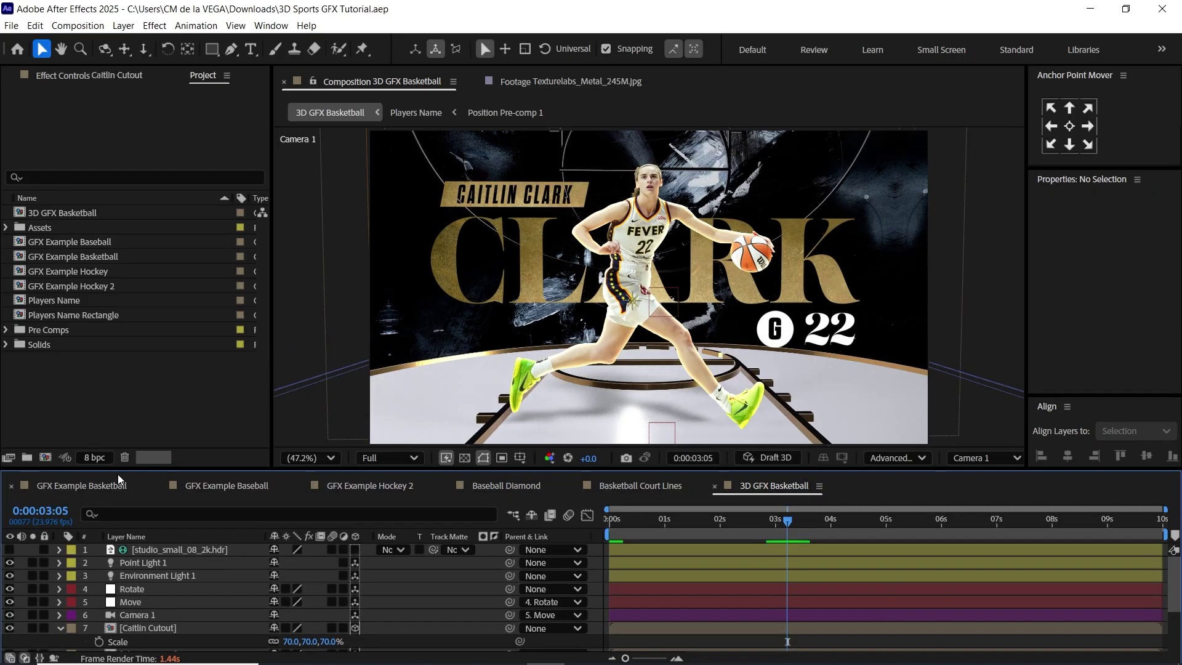
Open the GFX Example Basketball composition and show the effect settings of its Cutout layer
{"action": "left_click", "coordinate": [113, 488]}
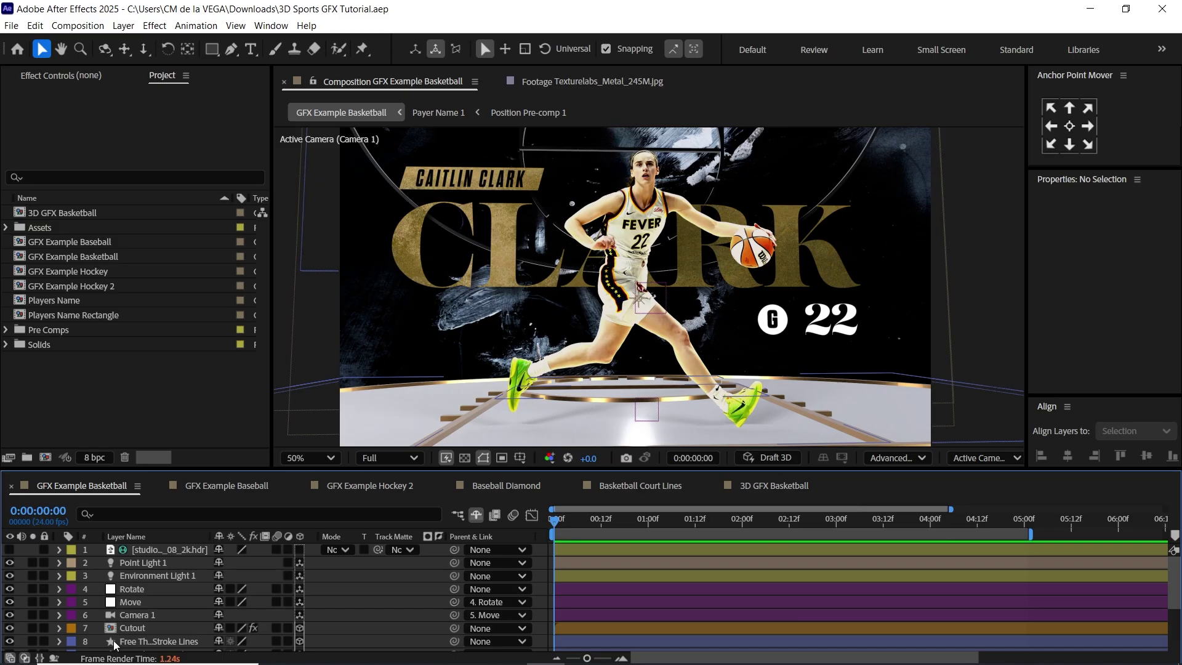
{"action": "left_click", "coordinate": [132, 628]}
{"action": "left_click", "coordinate": [86, 76]}
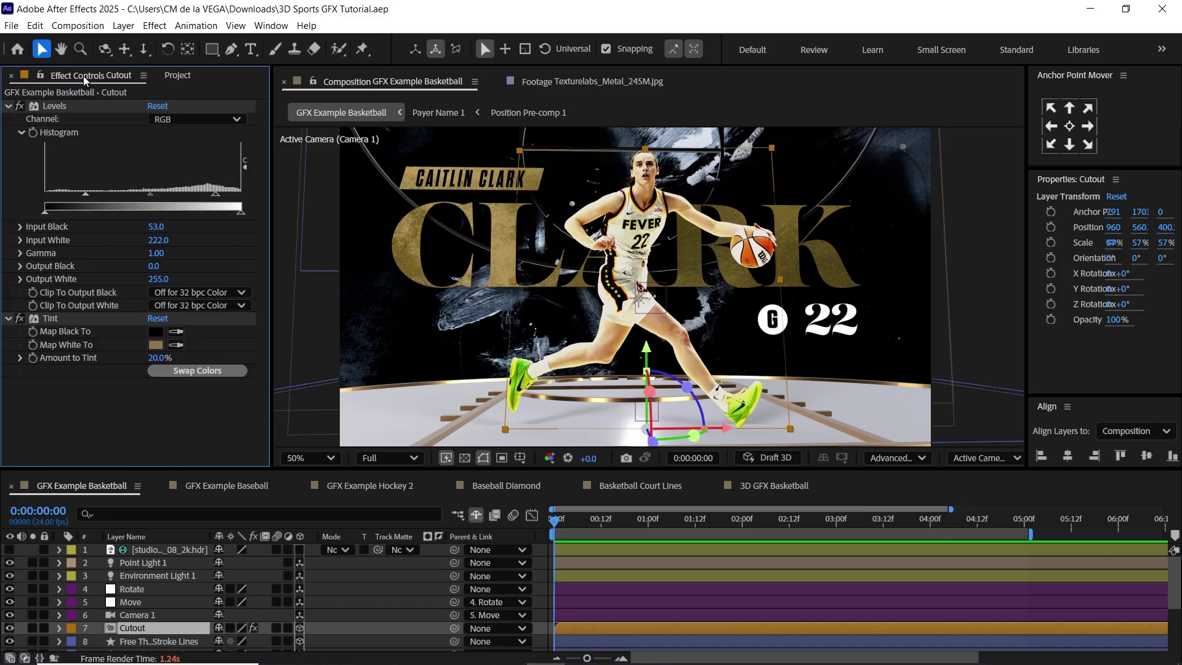
Compare the example Cutout layer with its Levels and Tint effects switched off and on
{"action": "left_click", "coordinate": [8, 108]}
{"action": "left_click", "coordinate": [20, 107]}
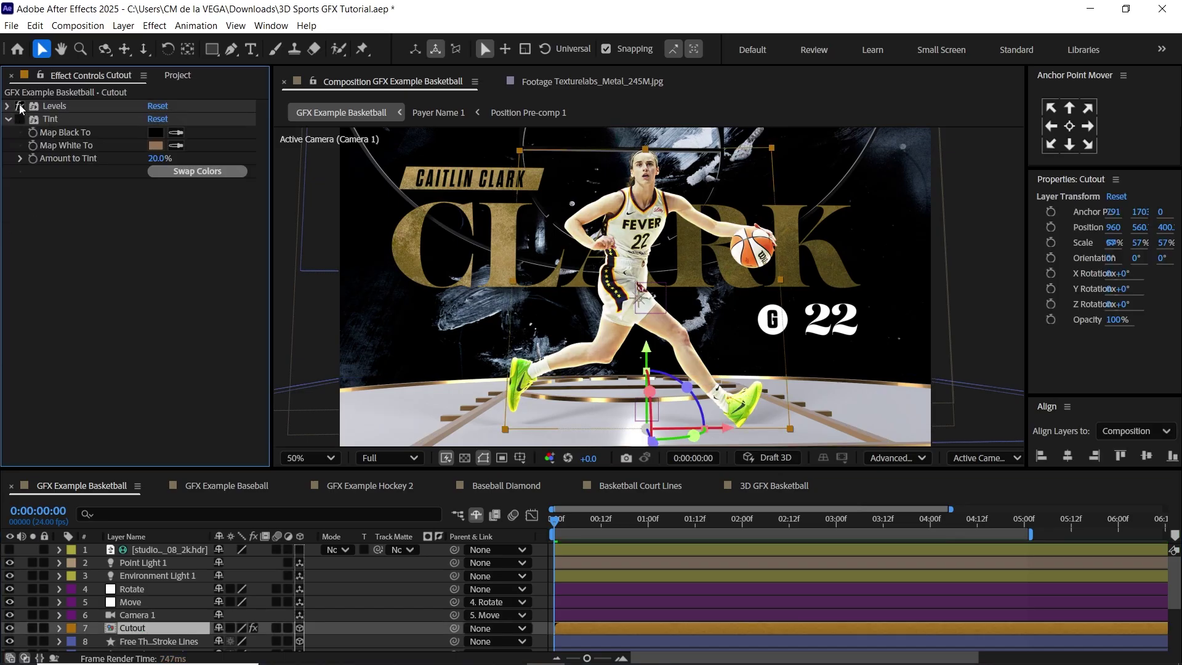
{"action": "left_click", "coordinate": [19, 107]}
{"action": "left_click", "coordinate": [20, 119]}
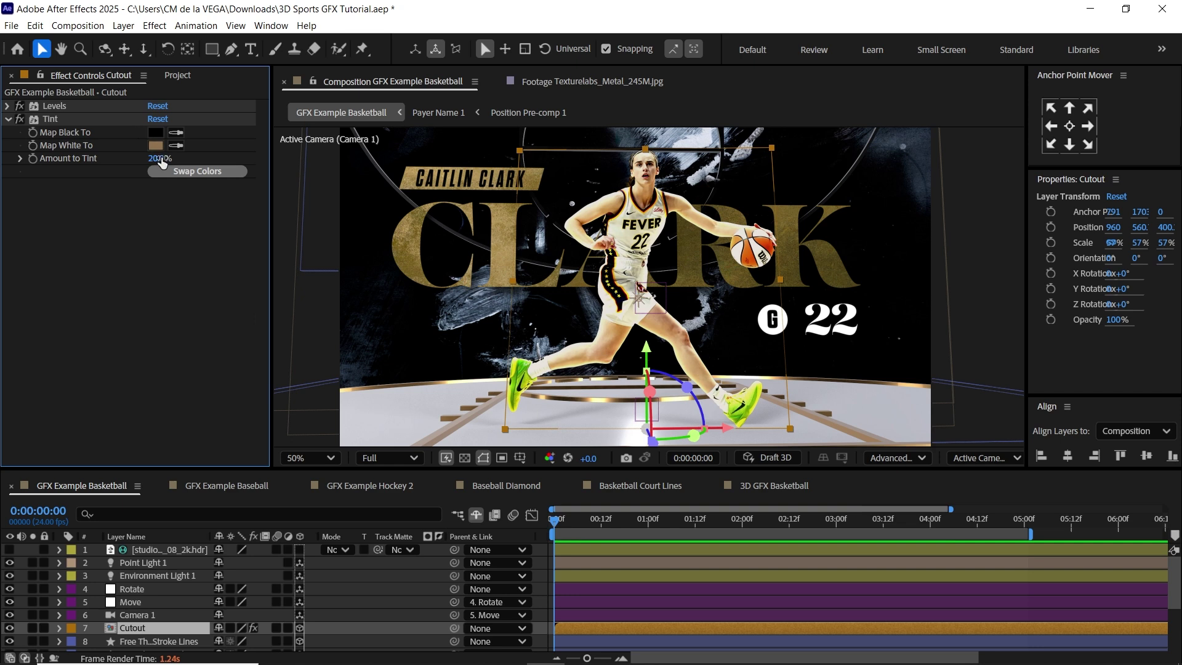
Copy the Levels and Tint effects from the example Cutout layer onto the Caitlin Cutout layer in 3D GFX Basketball
{"action": "left_click", "coordinate": [66, 115]}
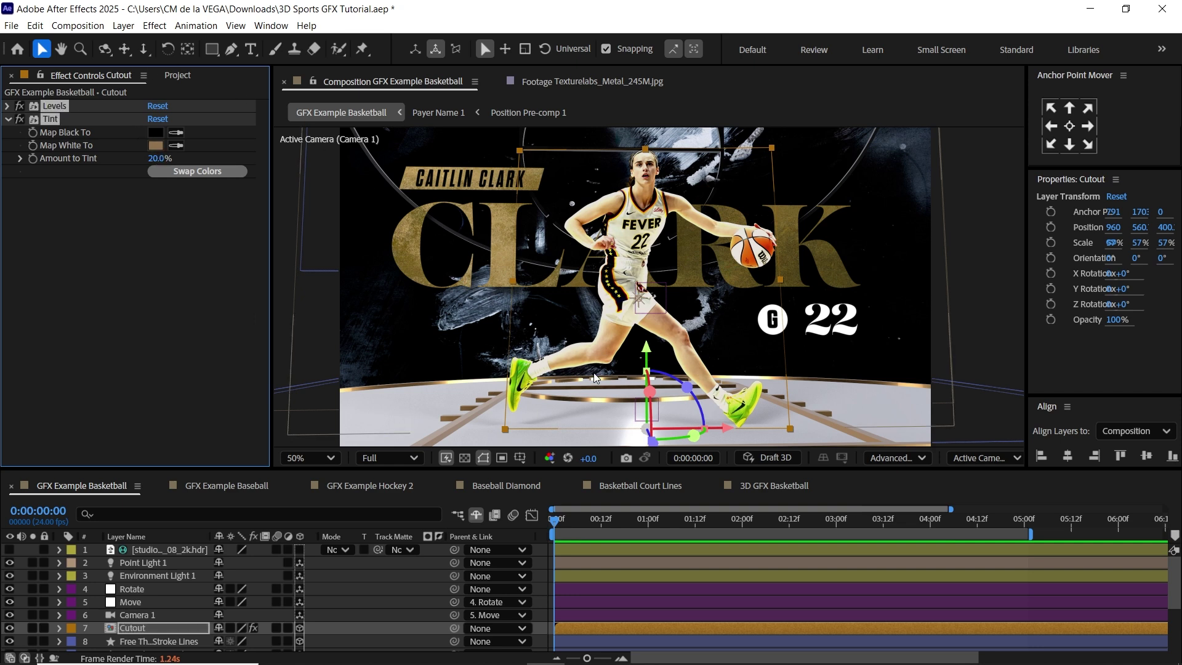
{"action": "left_click", "coordinate": [774, 487]}
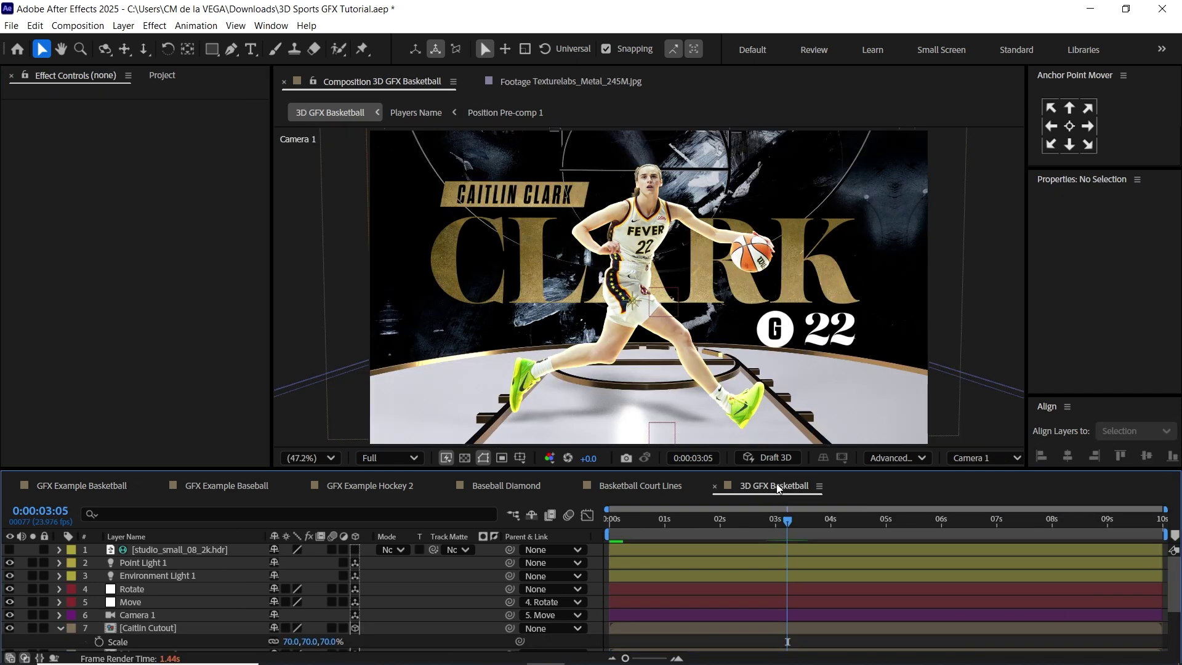
{"action": "left_click", "coordinate": [153, 628]}
{"action": "key", "text": "e"}
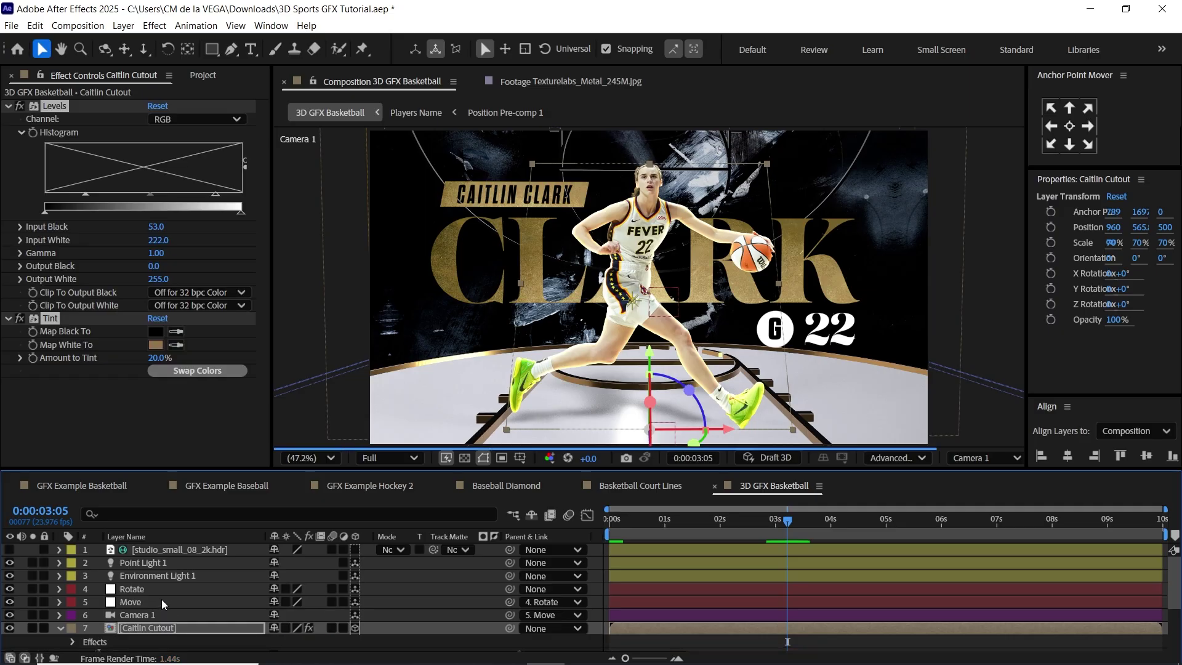
{"action": "left_click", "coordinate": [368, 295]}
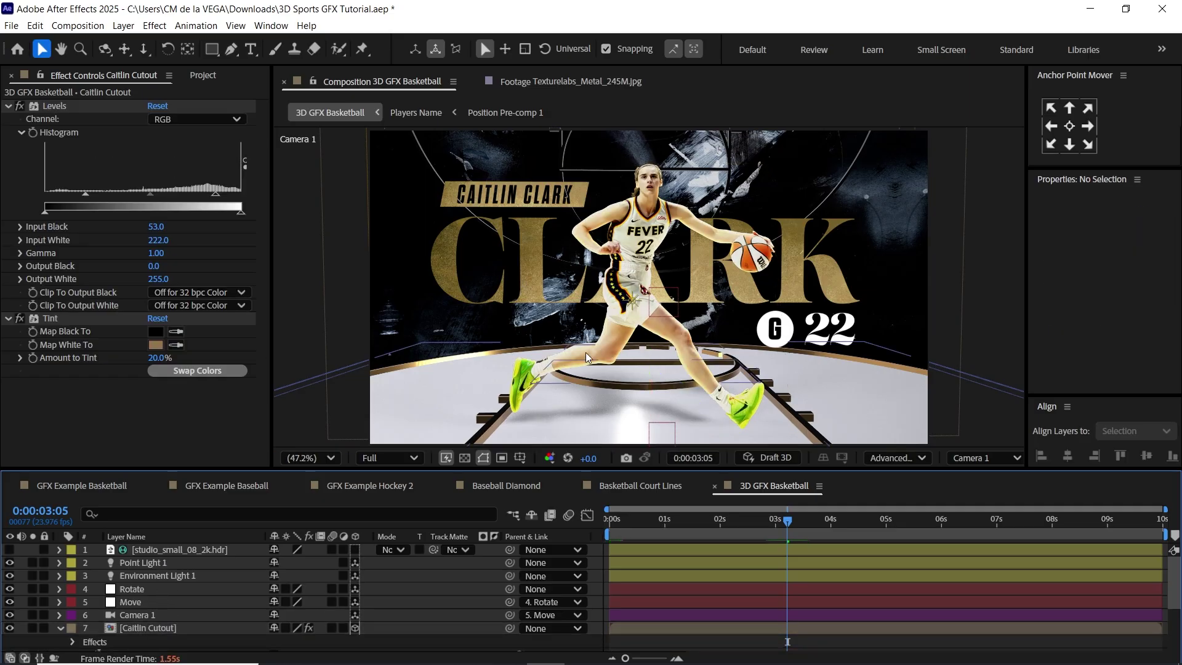
Try an Amount to Tint of 100% on the Caitlin Cutout layer and return it to 20%
{"action": "left_click", "coordinate": [8, 106]}
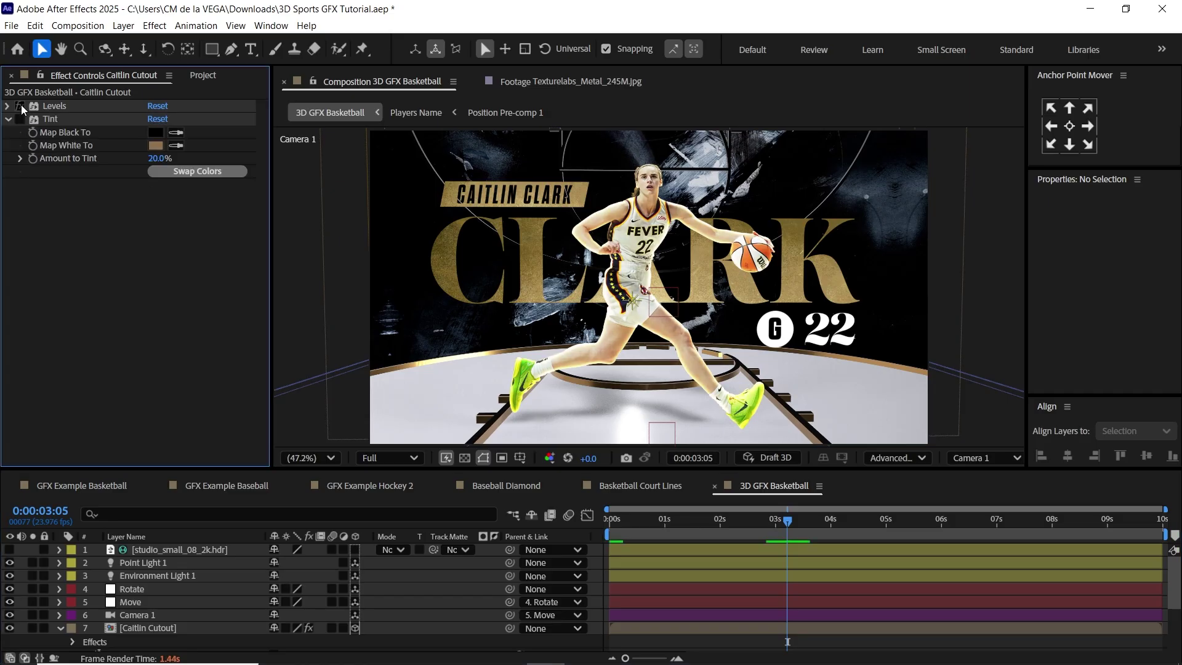
{"action": "left_click", "coordinate": [176, 628]}
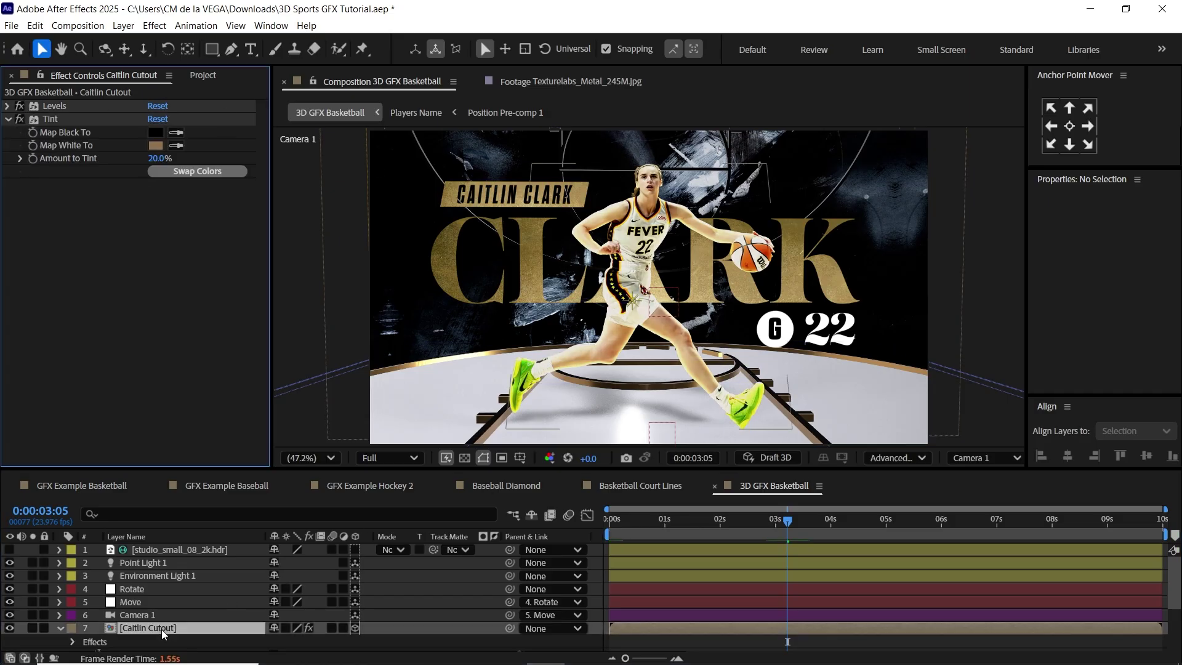
{"action": "left_click", "coordinate": [51, 119]}
{"action": "left_click", "coordinate": [155, 158]}
{"action": "type", "text": "100"}
{"action": "key", "text": "Return"}
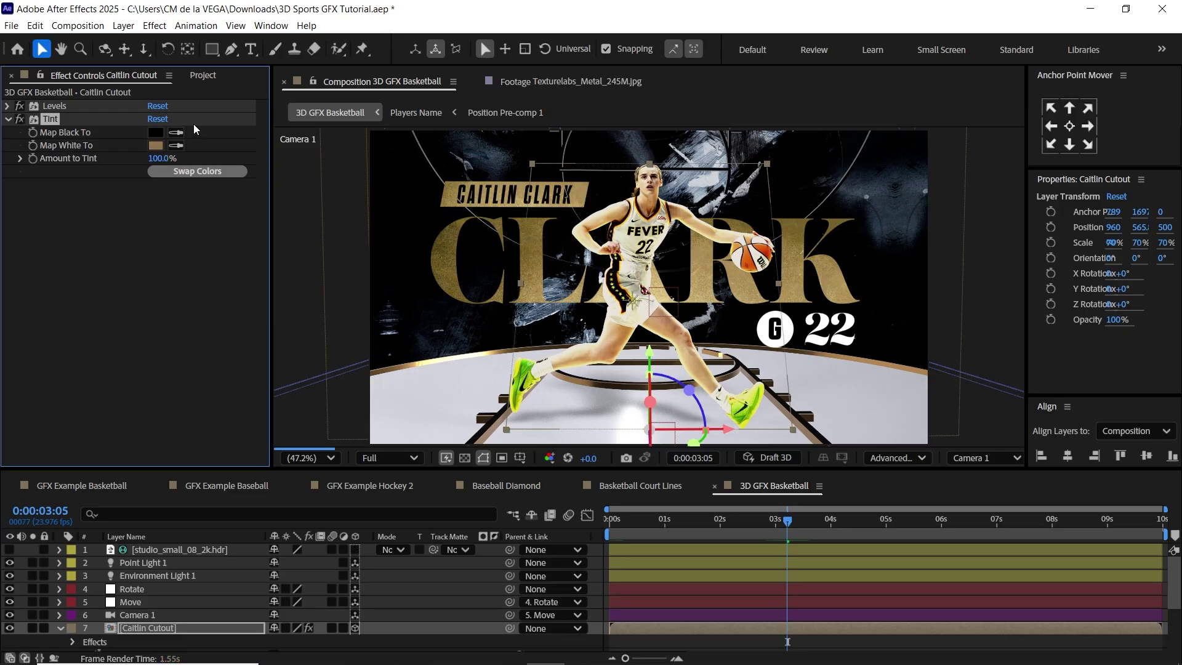
{"action": "left_click", "coordinate": [157, 158]}
{"action": "type", "text": "20"}
{"action": "key", "text": "Return"}
Compare the Caitlin Cutout layer with its effects off and on, and expand the Levels settings for inspection
{"action": "left_click", "coordinate": [20, 107]}
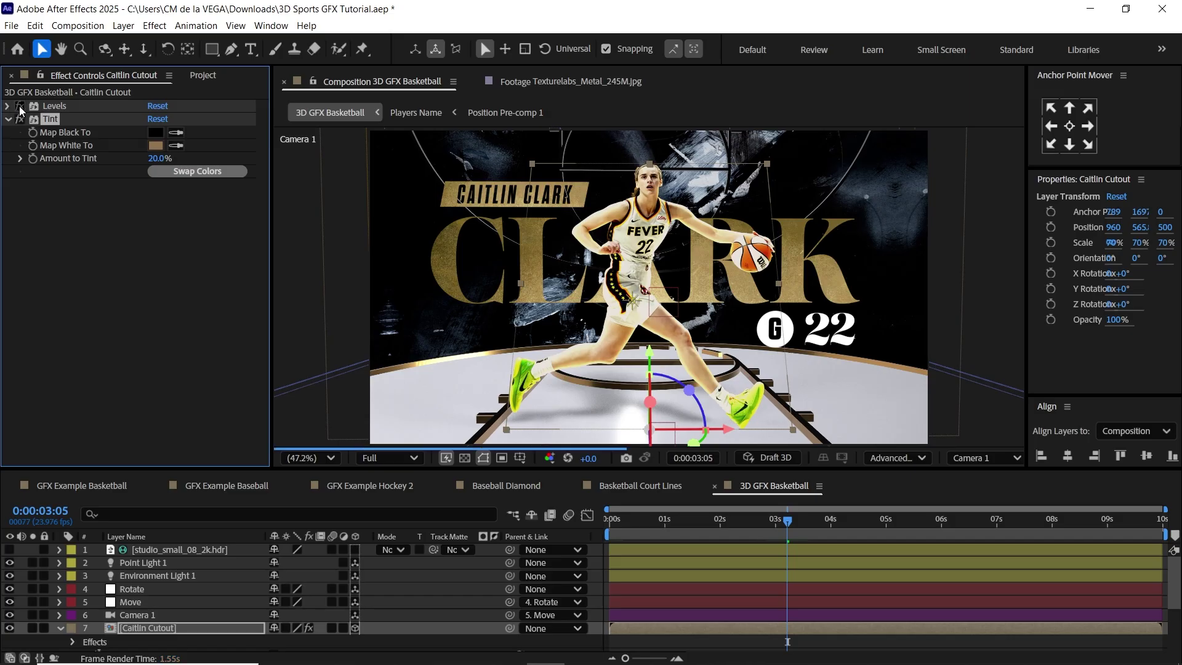
{"action": "left_click", "coordinate": [20, 107]}
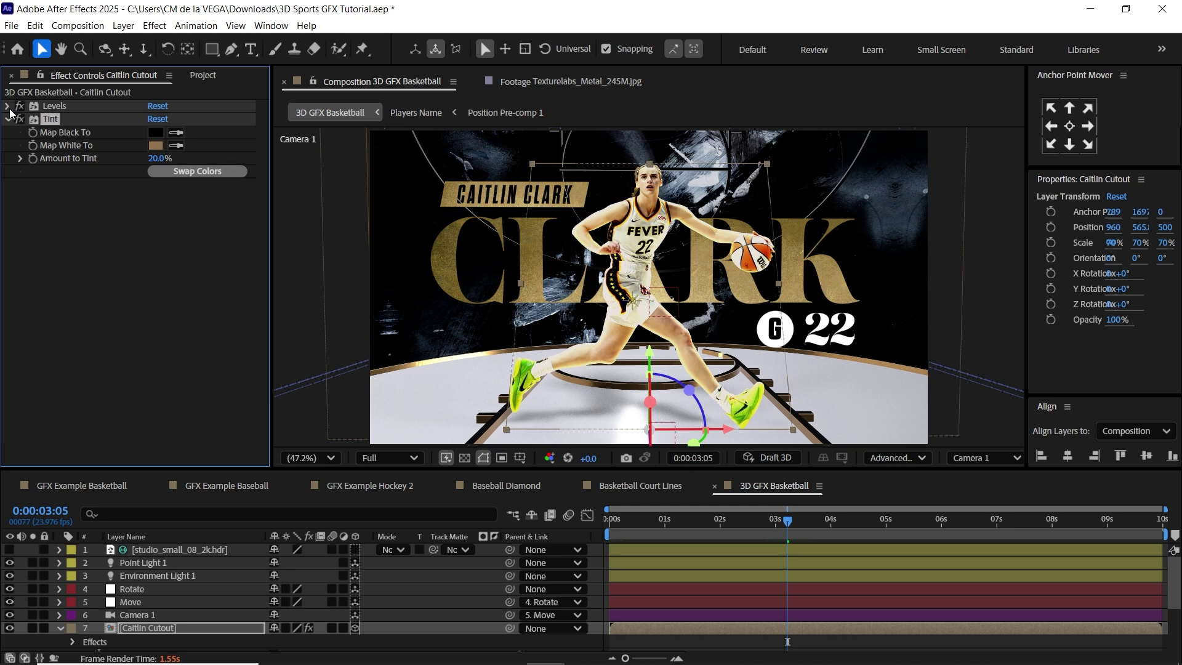
{"action": "left_click", "coordinate": [8, 107]}
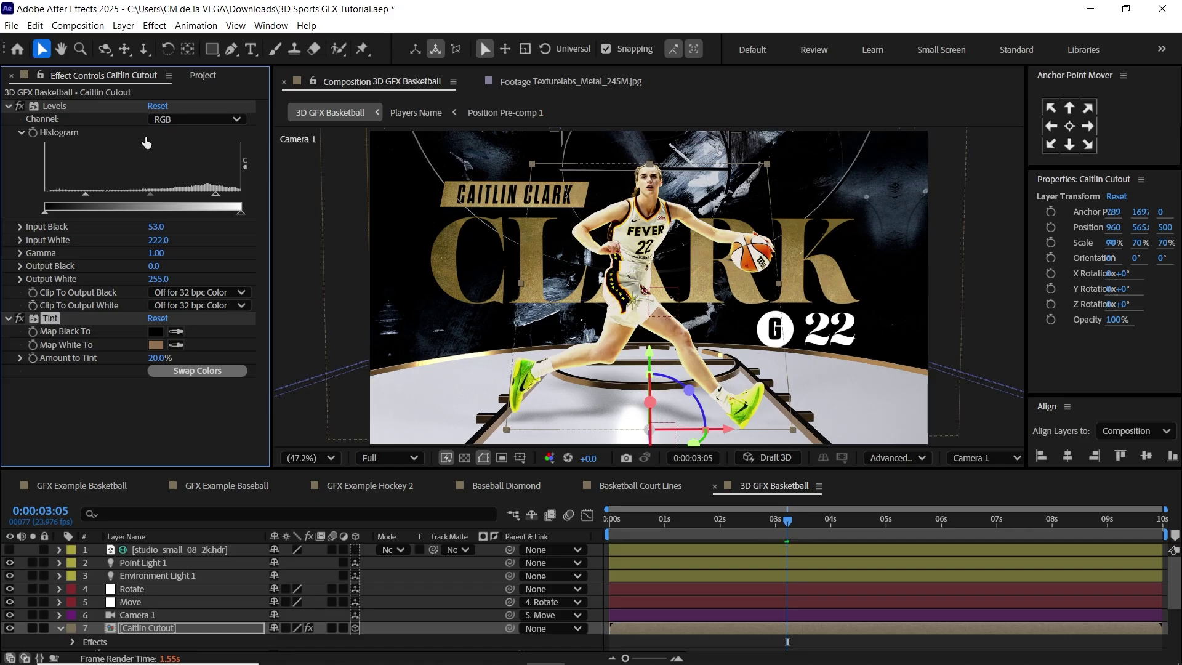
{"action": "left_click", "coordinate": [146, 143]}
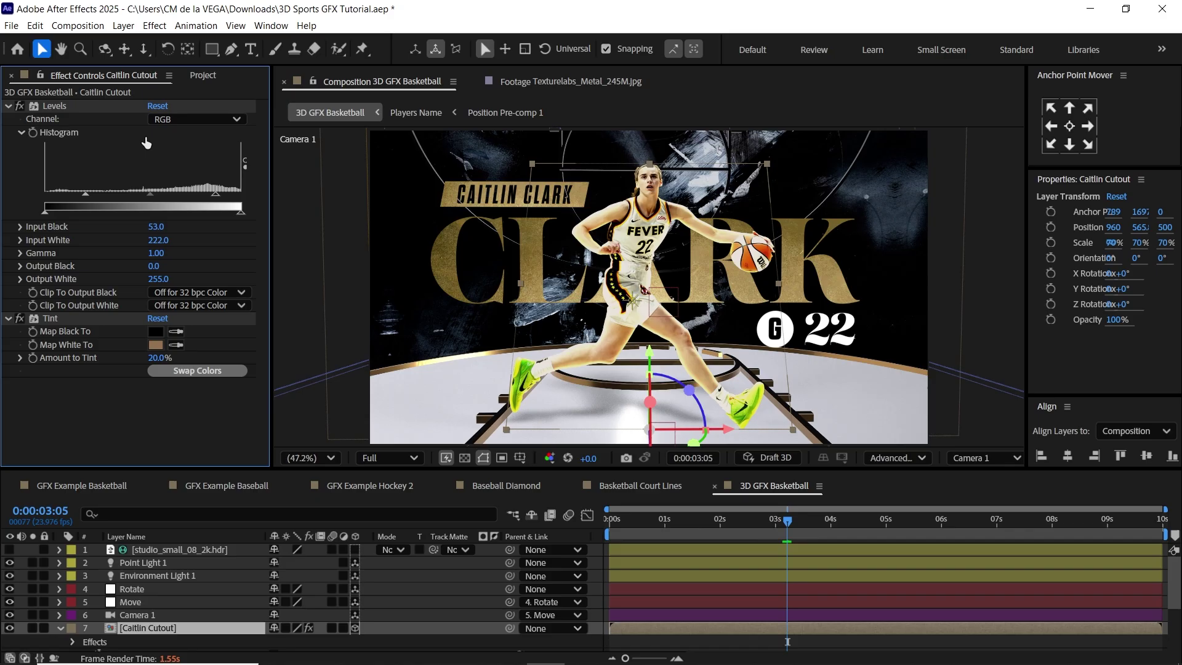